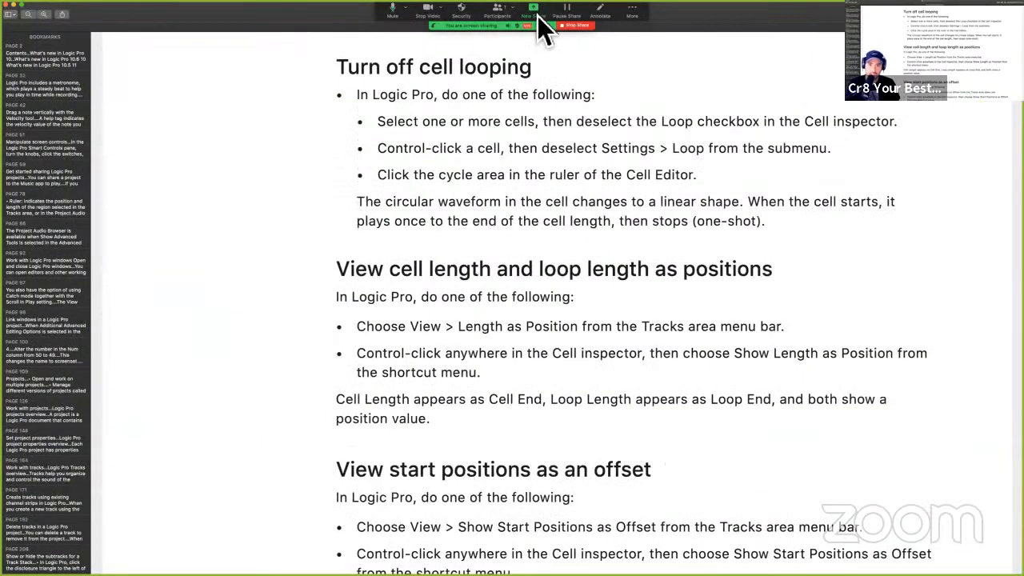
- Start a new screen share of Desktop 2 in the Zoom meeting
click(536, 14)
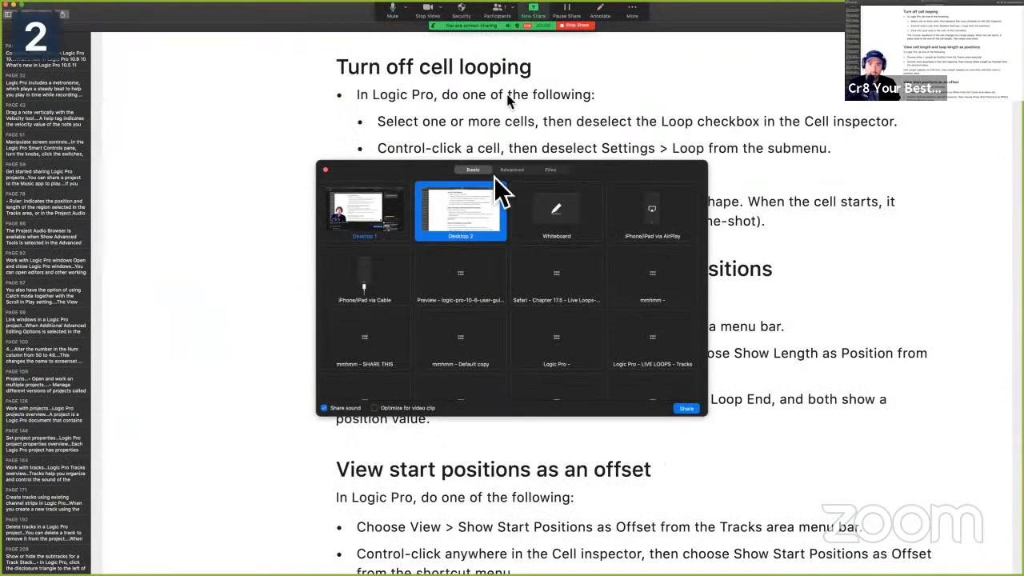
click(691, 410)
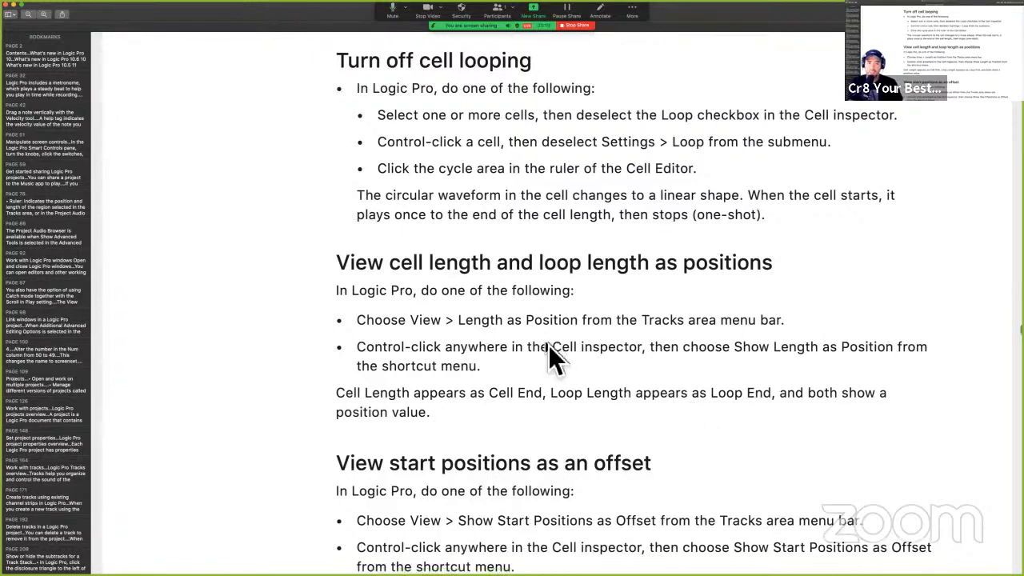
- Read the user guide's section on viewing cell length and loop length as positions, including its View option instruction
scroll(547, 345, down, 2)
drag(335, 201, 803, 224)
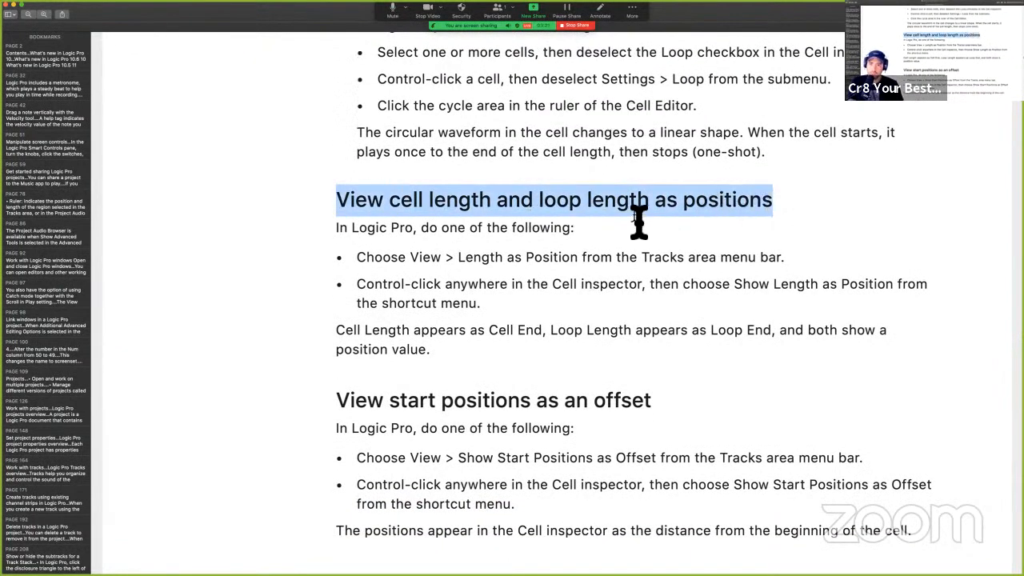
scroll(634, 216, down, 1)
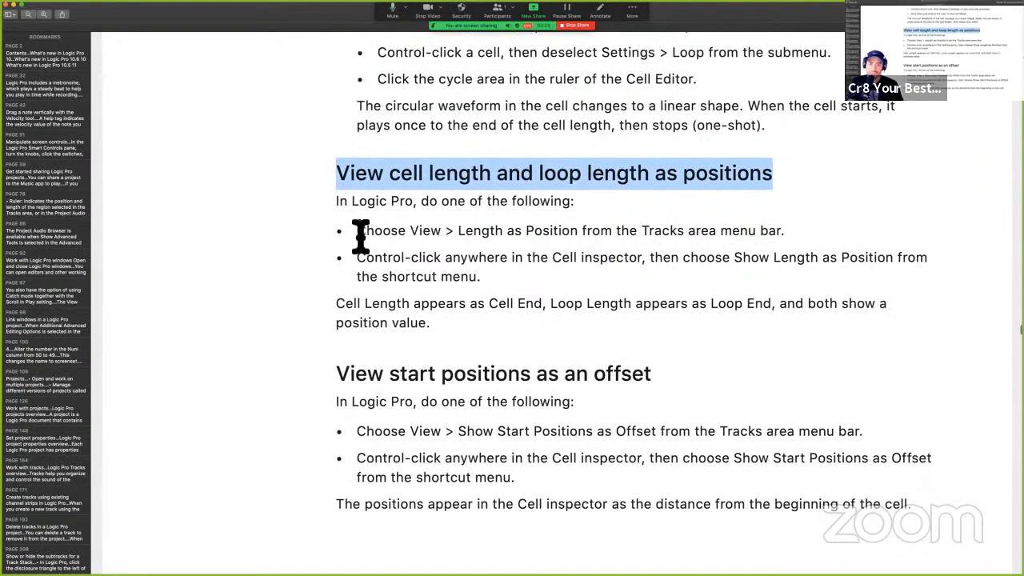
drag(356, 230, 441, 231)
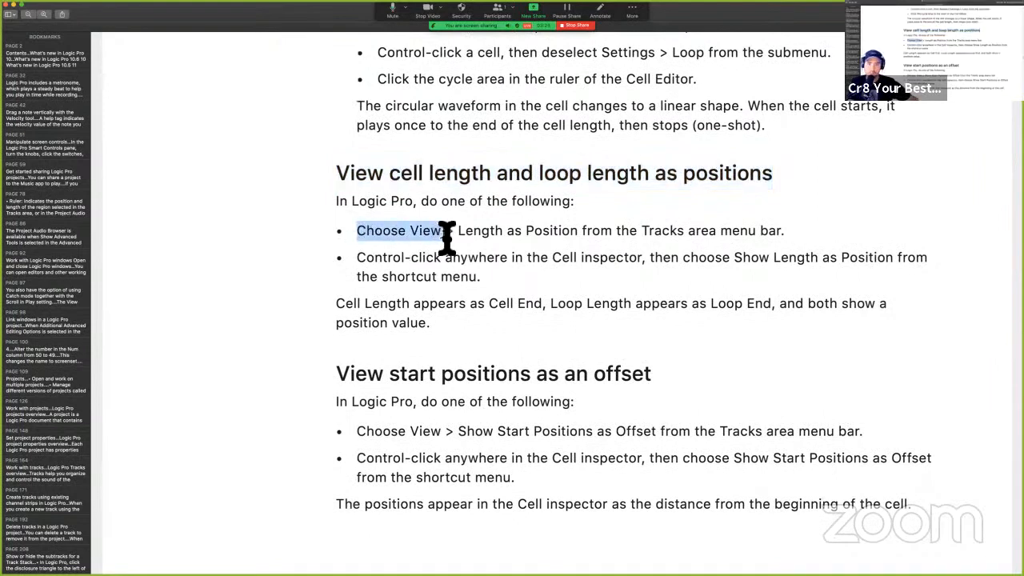
click(467, 242)
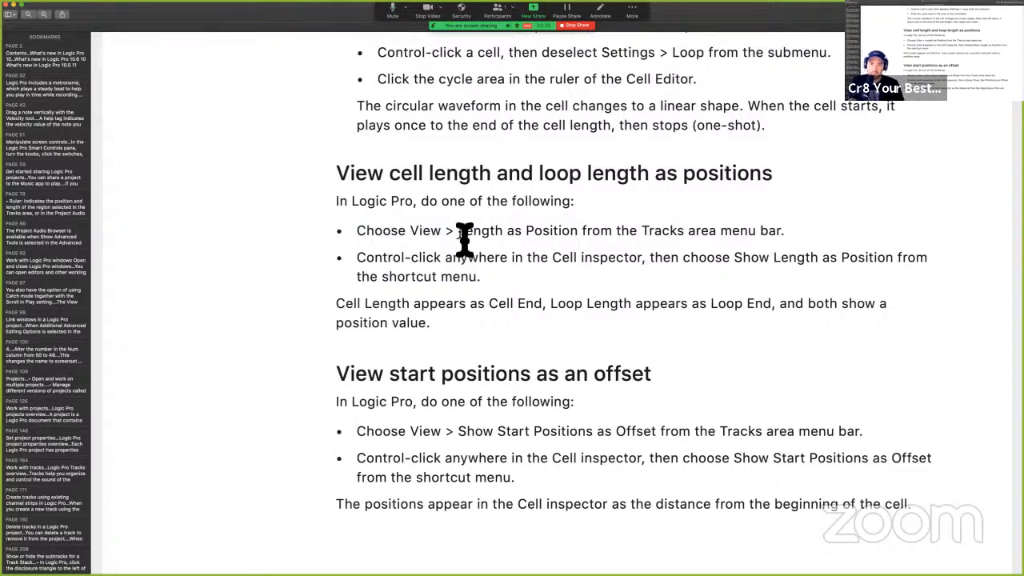
drag(459, 238, 644, 238)
click(486, 270)
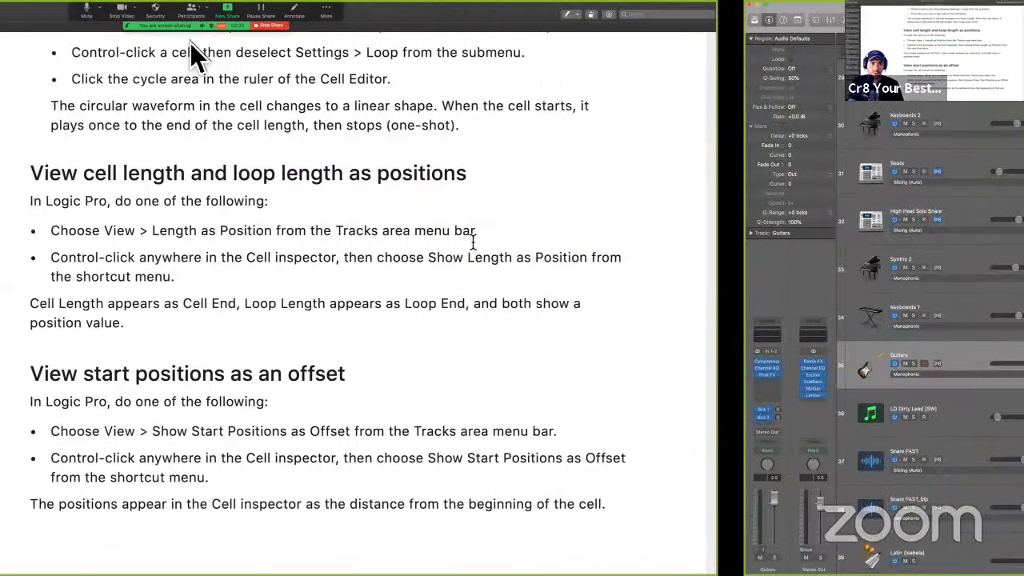
- Switch to Logic Pro, turn on Show Length as Position, and select the High Heat Solo Snare cell
click(189, 43)
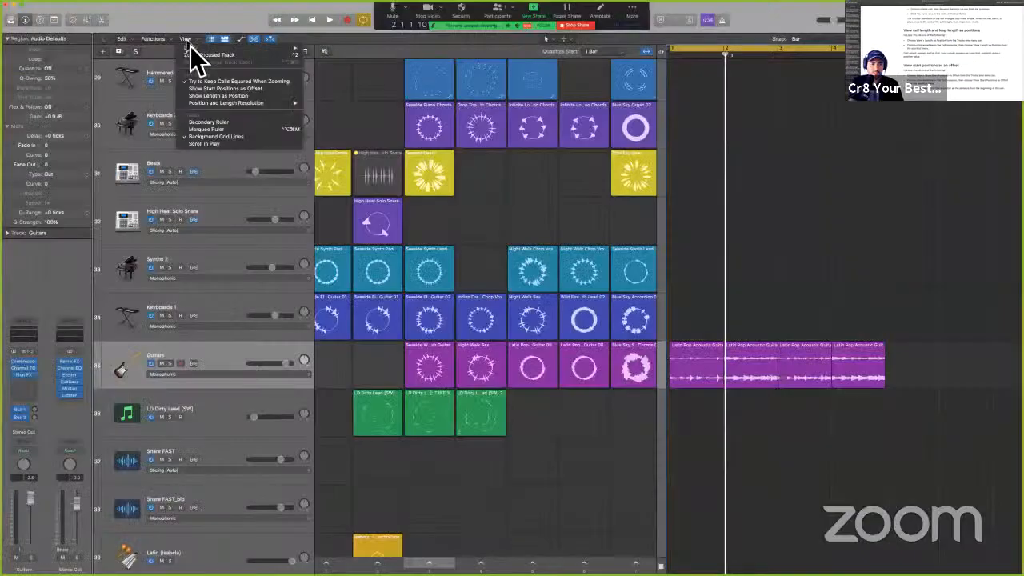
mouse_move(189, 51)
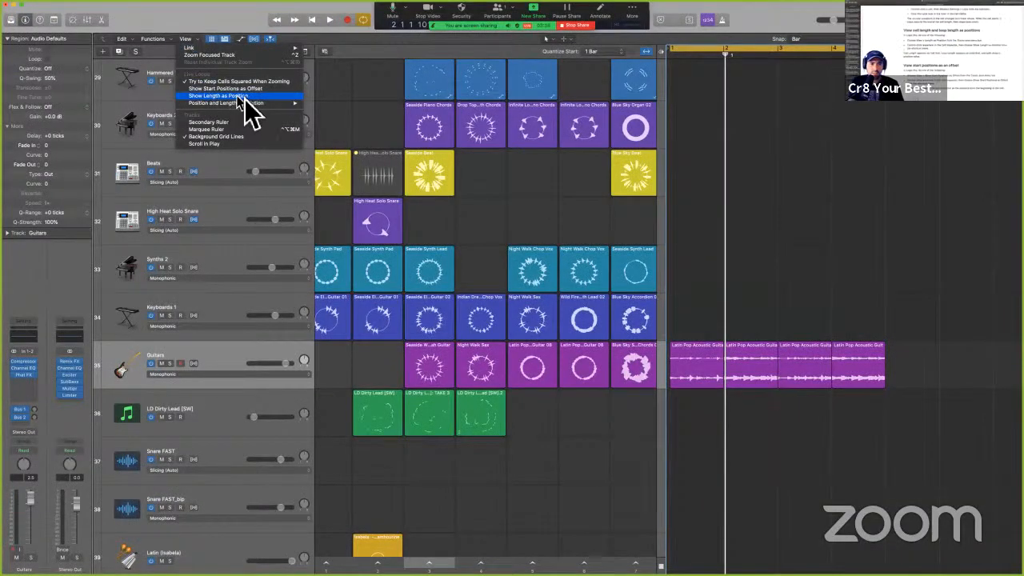
mouse_move(272, 103)
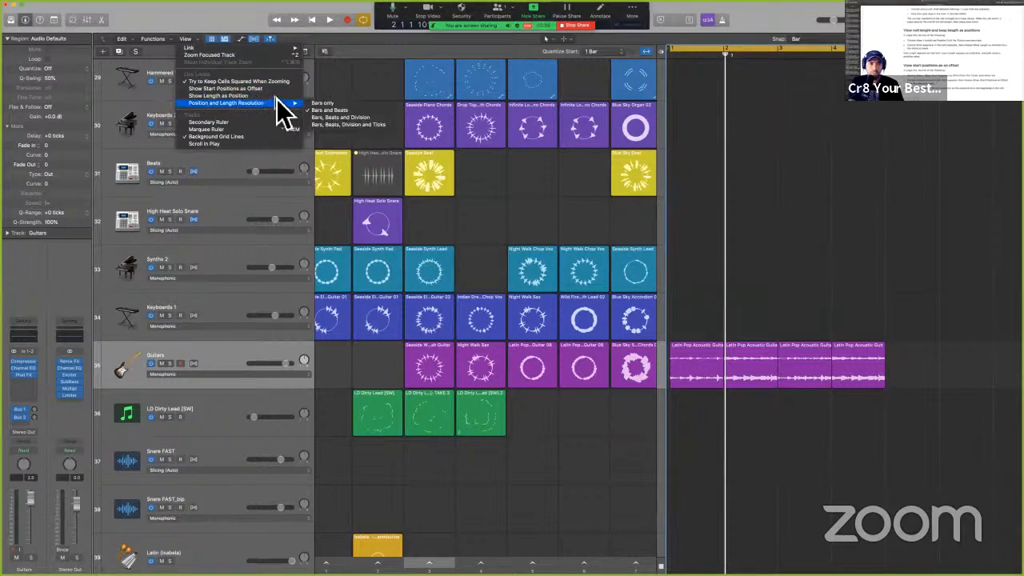
click(276, 95)
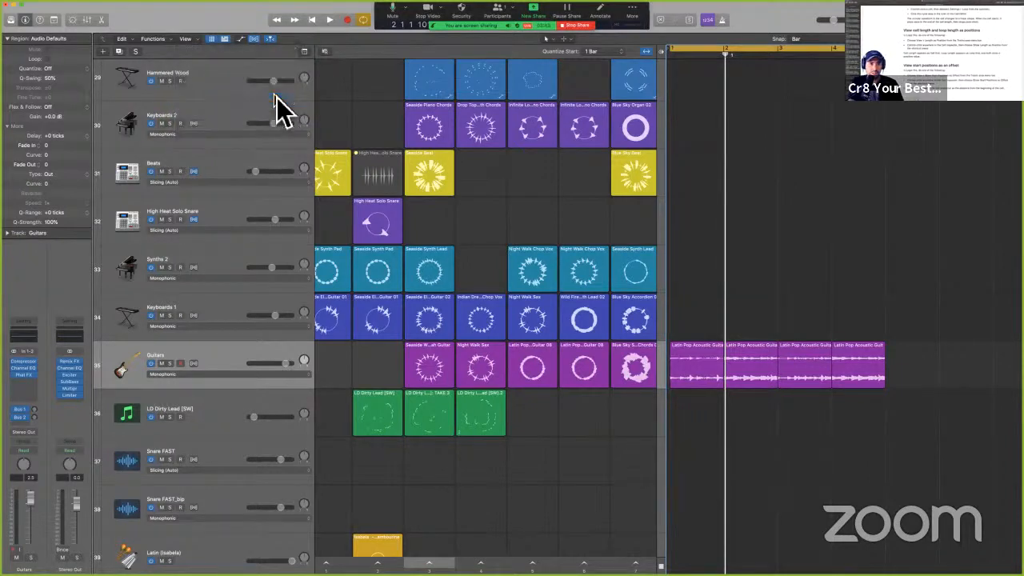
click(368, 213)
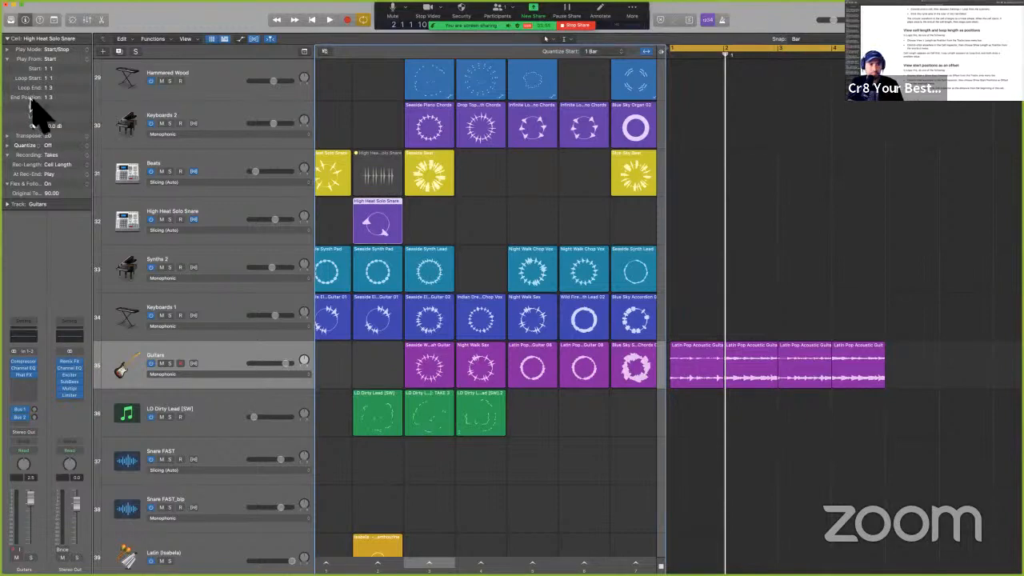
- Turn Show Length as Position off and back on to compare the selected cell's length and end fields
click(187, 39)
mouse_move(241, 104)
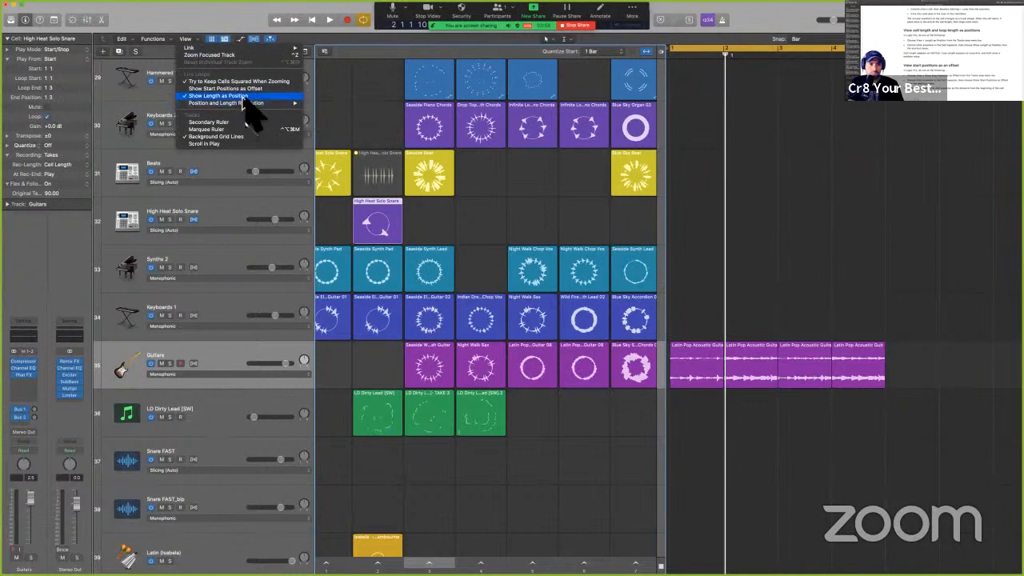
click(243, 97)
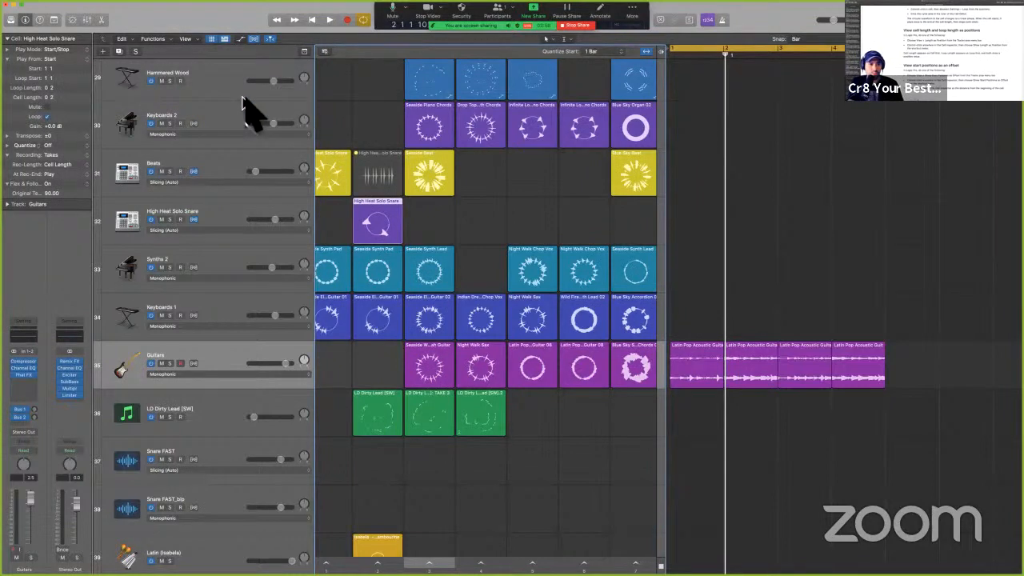
click(193, 41)
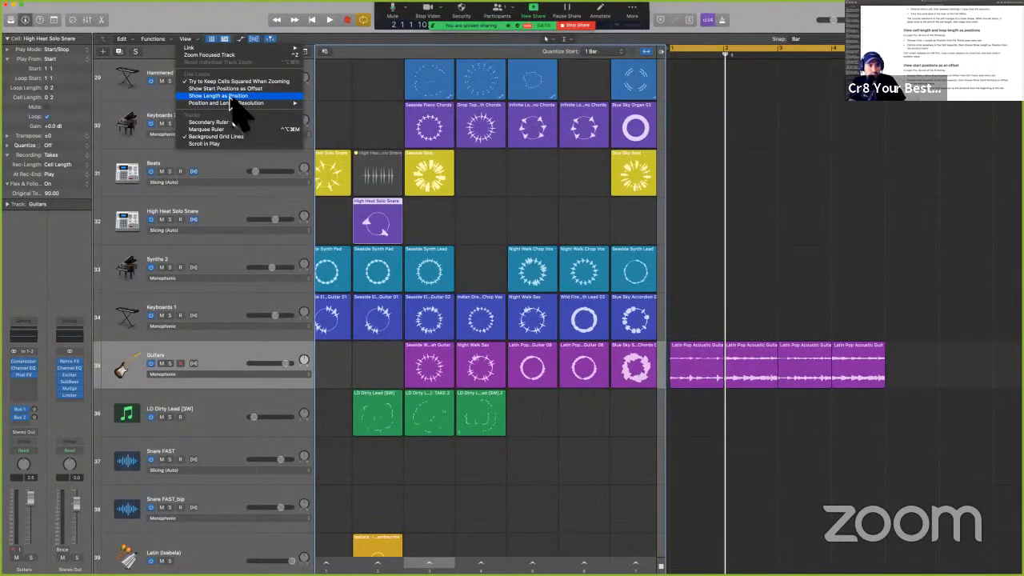
click(231, 97)
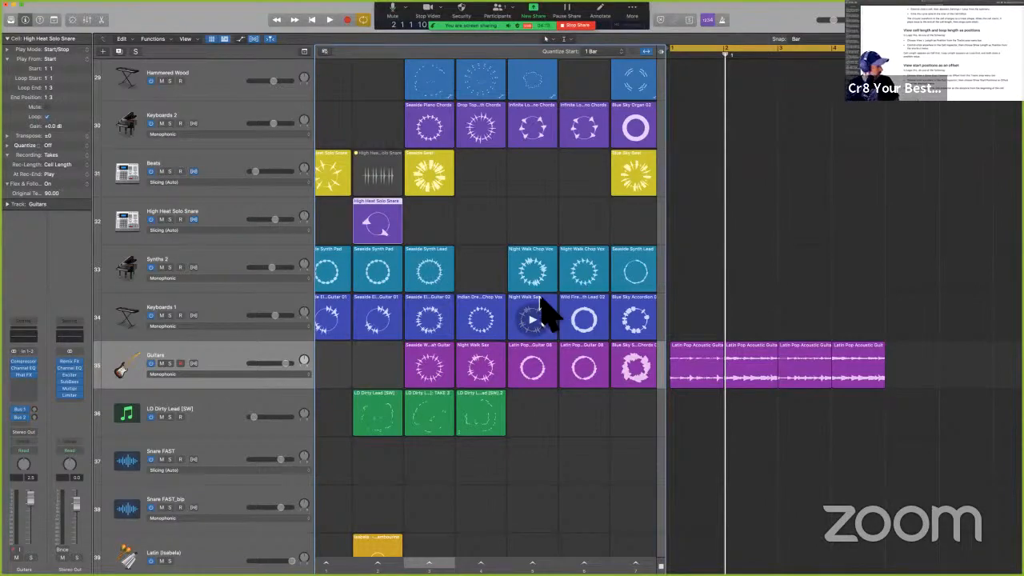
- Switch to the guide and highlight the text from the "View cell length and loop length as positions" heading through its first bullet
key(ctrl+Left)
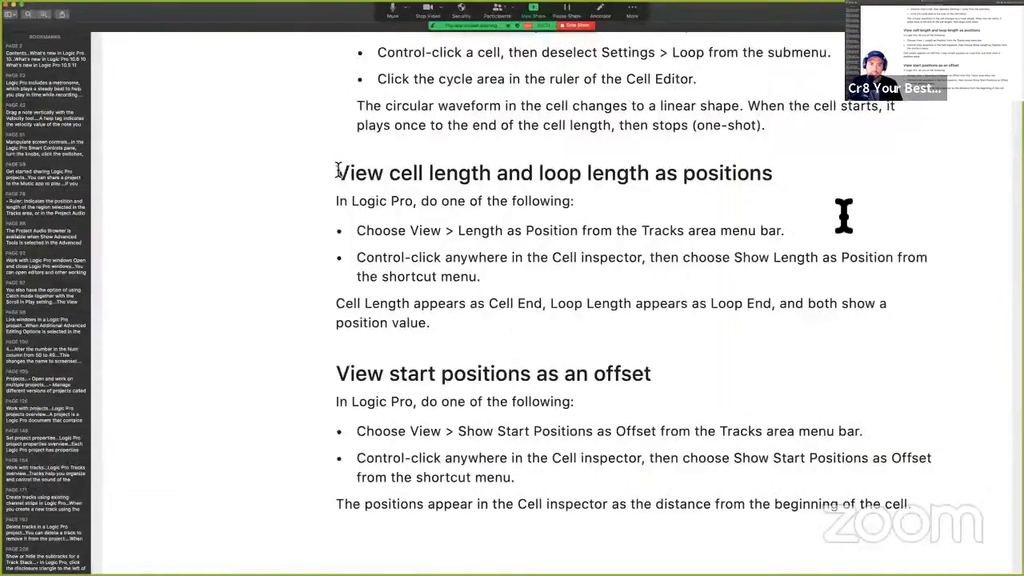
drag(339, 171, 845, 238)
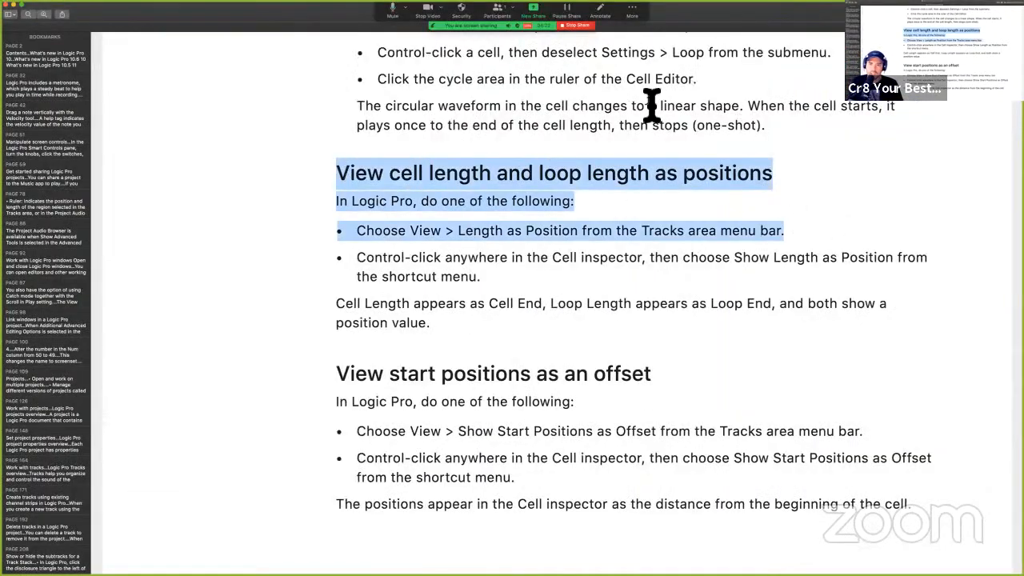
click(873, 14)
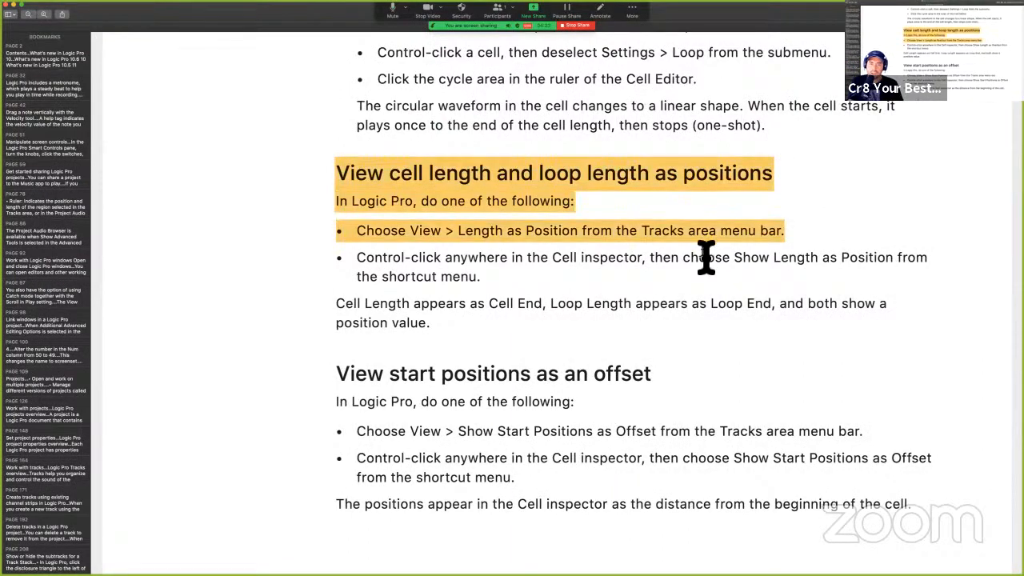
- Switch to Logic Pro and draw a temporary blue outline around the Cell inspector, then clear it
key(ctrl+Right)
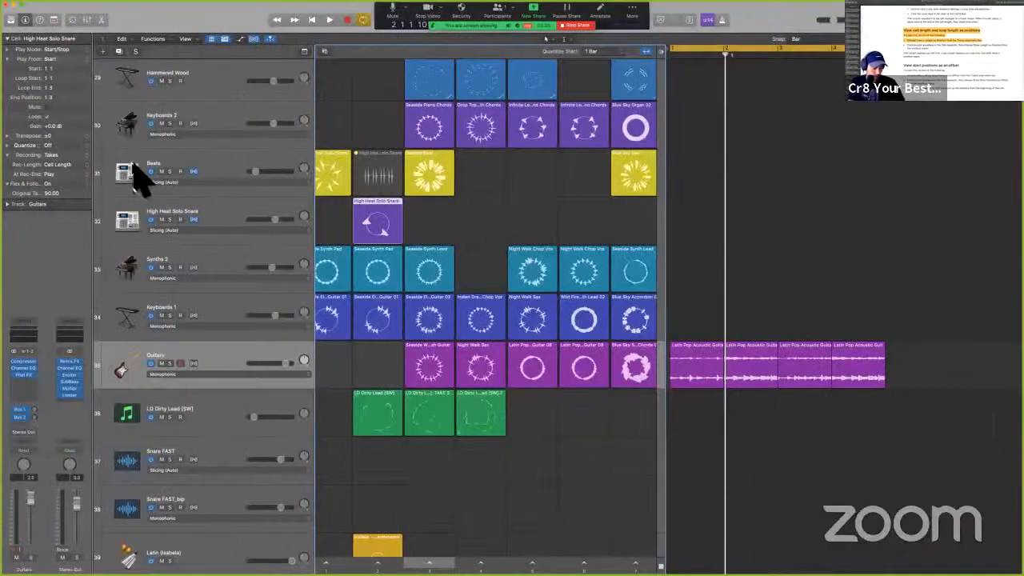
key(ctrl)
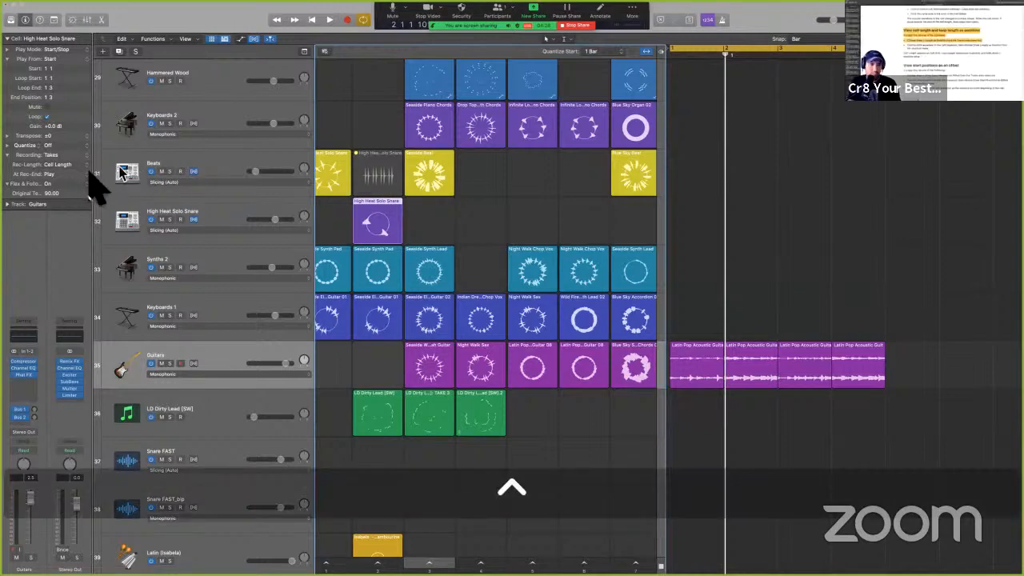
mouse_move(89, 192)
mouse_down()
mouse_move(94, 57)
mouse_move(13, 32)
mouse_move(11, 141)
mouse_move(81, 198)
mouse_up()
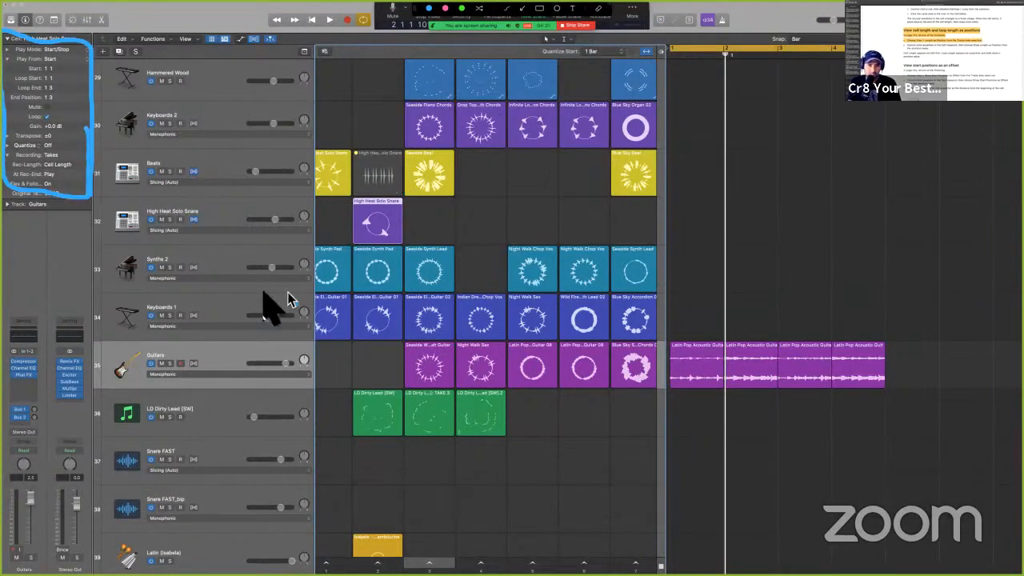
key(ctrl)
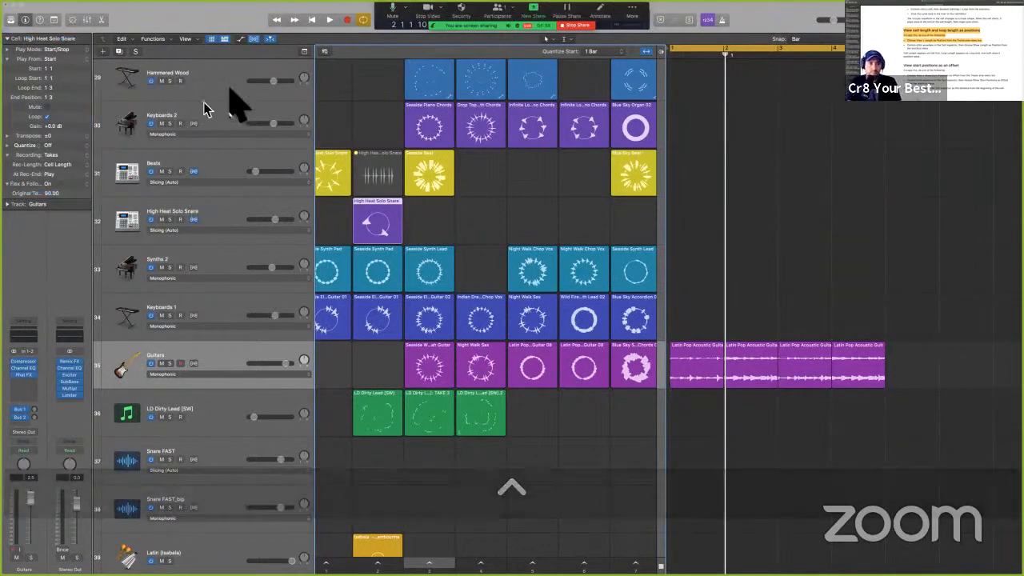
- Turn Show Start Positions as Offset on and off again to compare the cell's start values
click(185, 39)
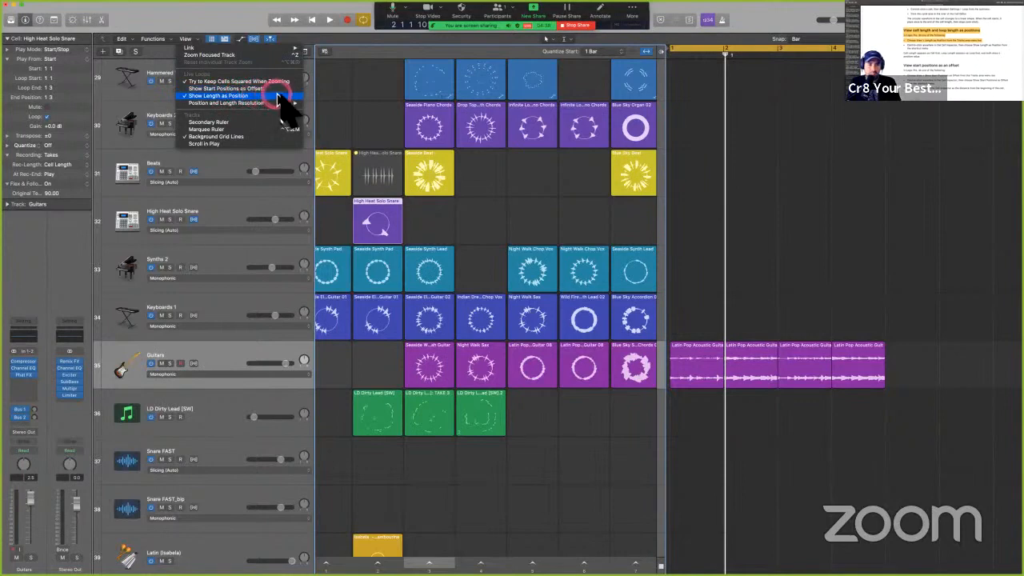
click(255, 89)
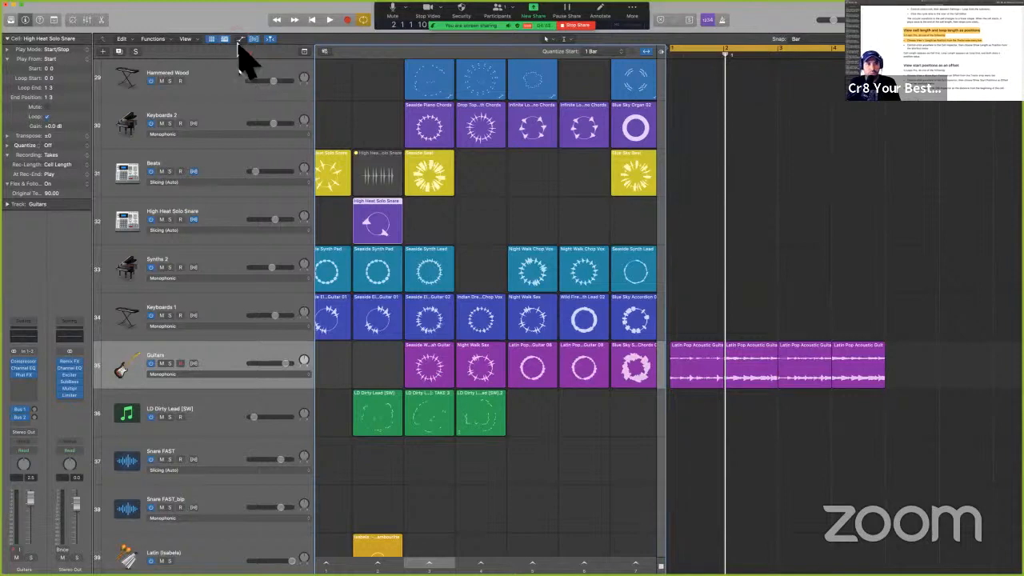
click(222, 88)
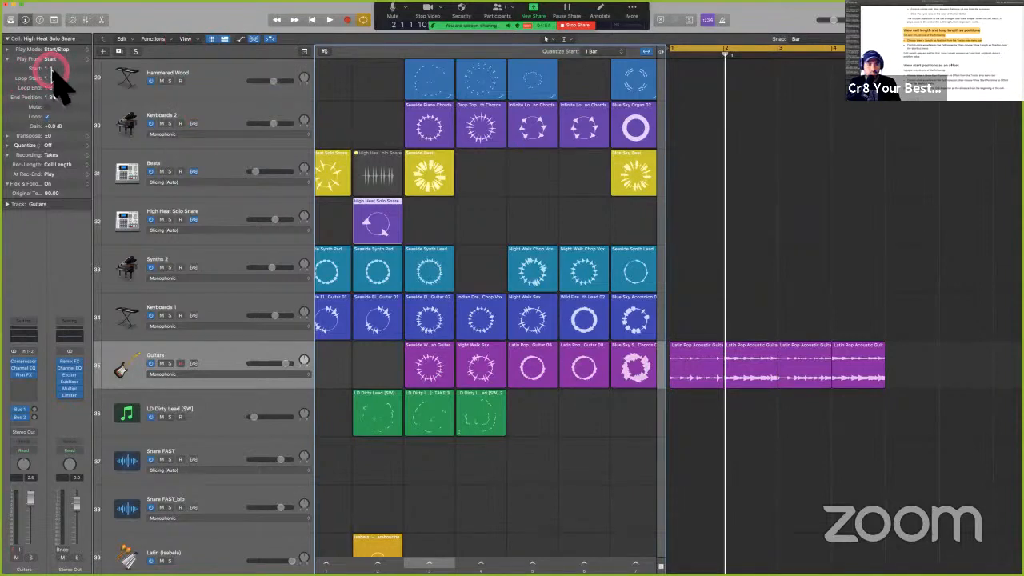
- Turn on Show Start Positions as Offset for the Live Loops cells
click(192, 39)
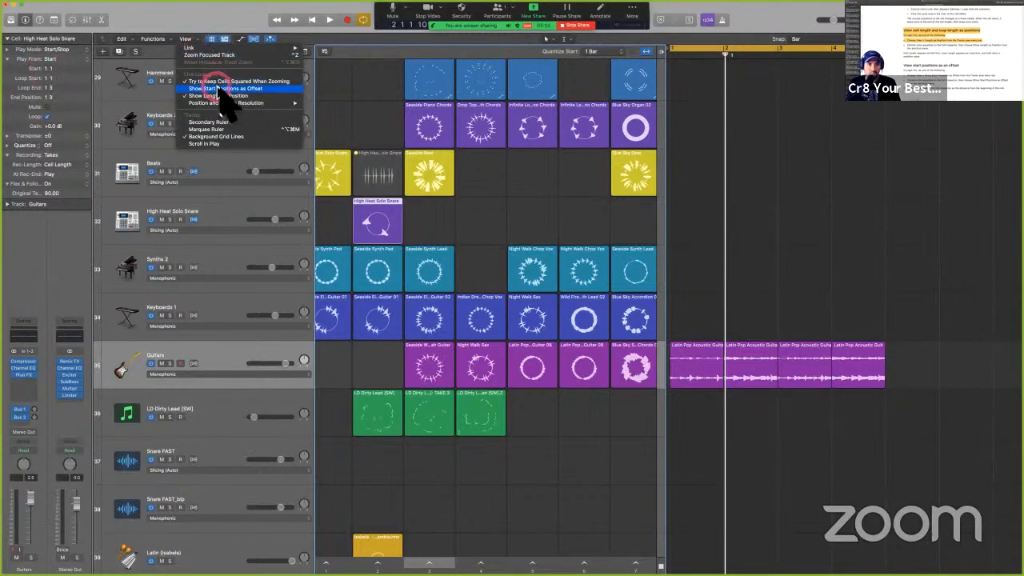
click(217, 88)
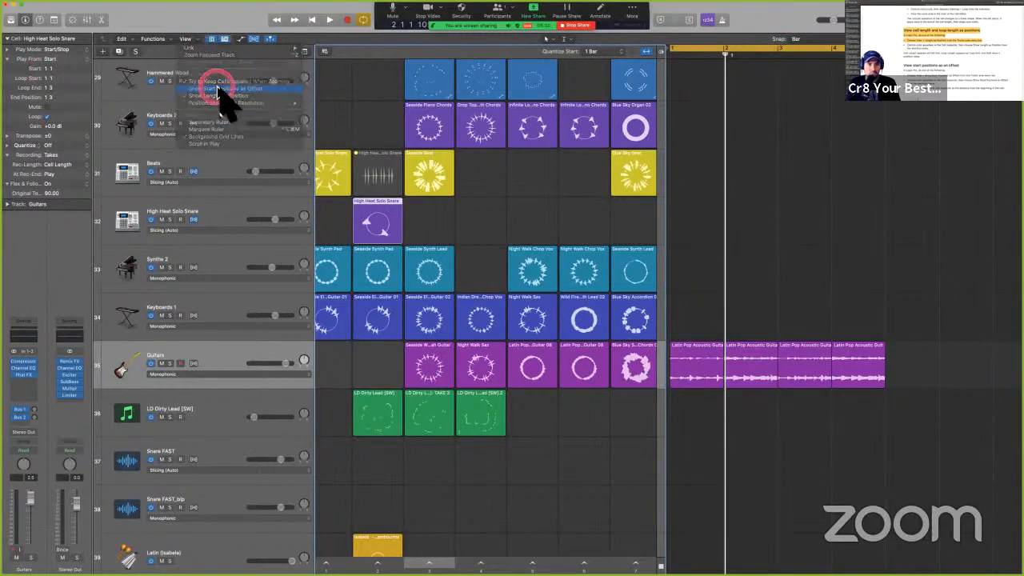
click(184, 39)
- Try entering 2 as a loop position for the High Heat Solo Snare cell, then undo the position edits
click(62, 67)
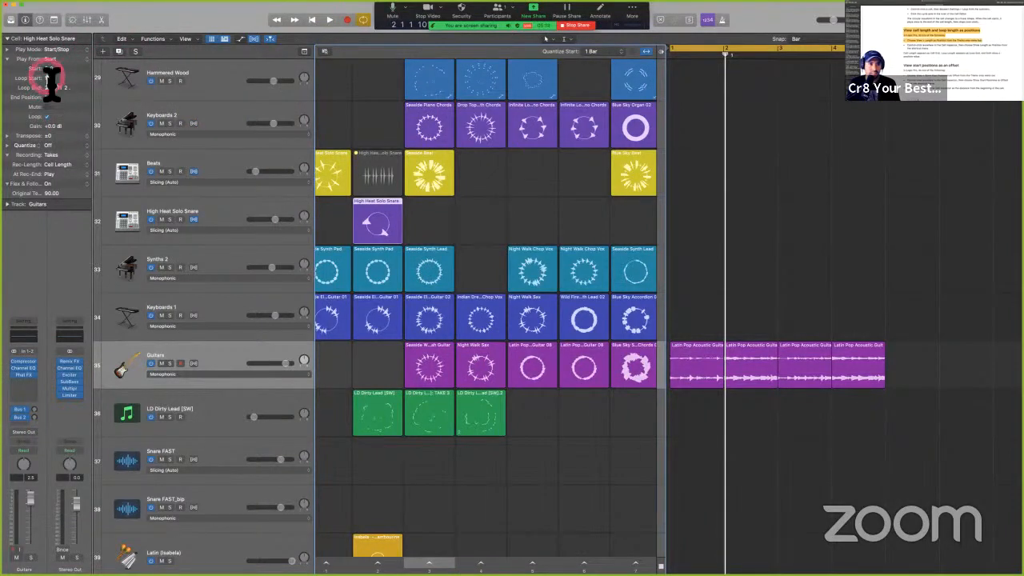
key(Return)
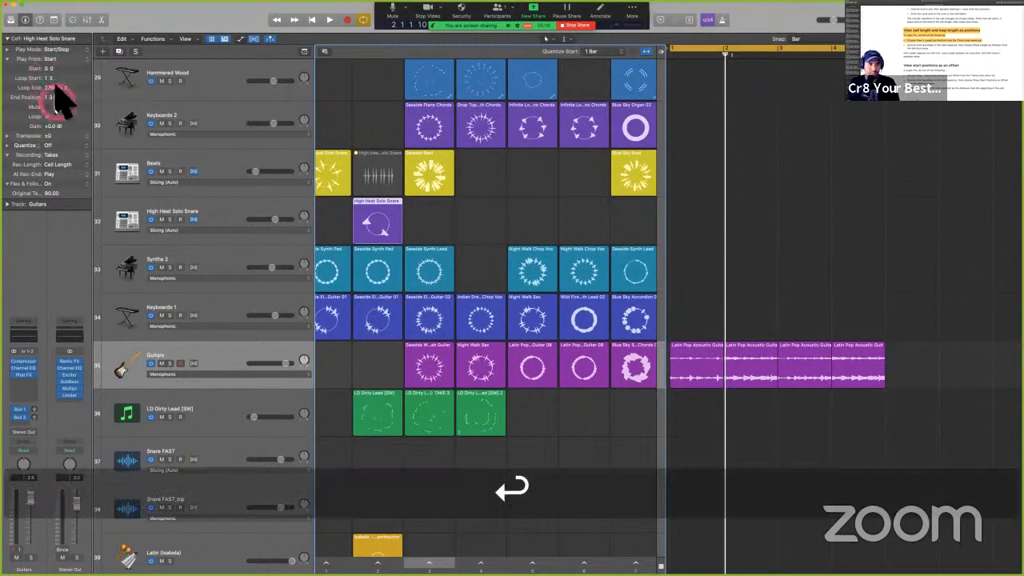
text(2)
key(Return)
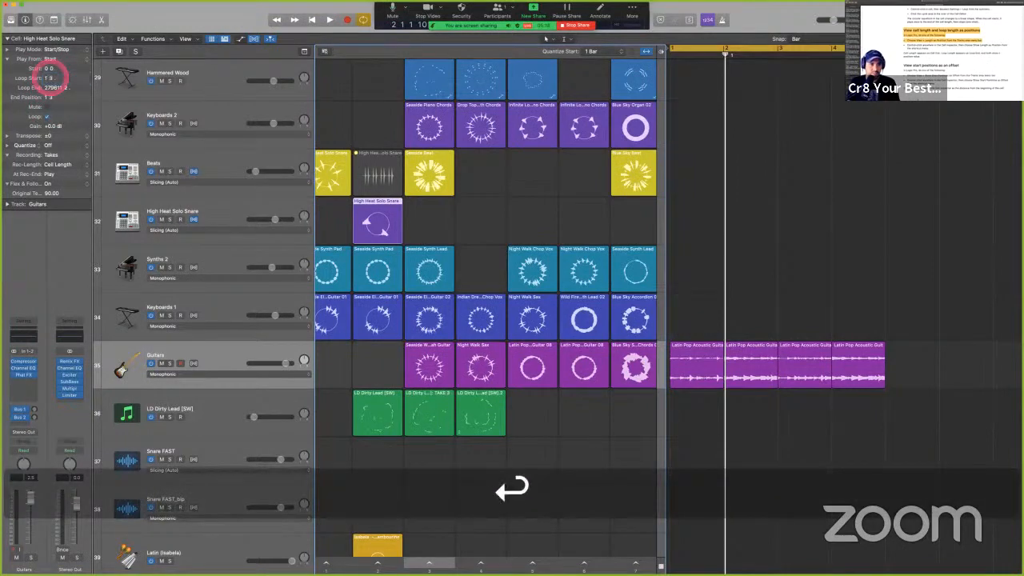
key(super+z)
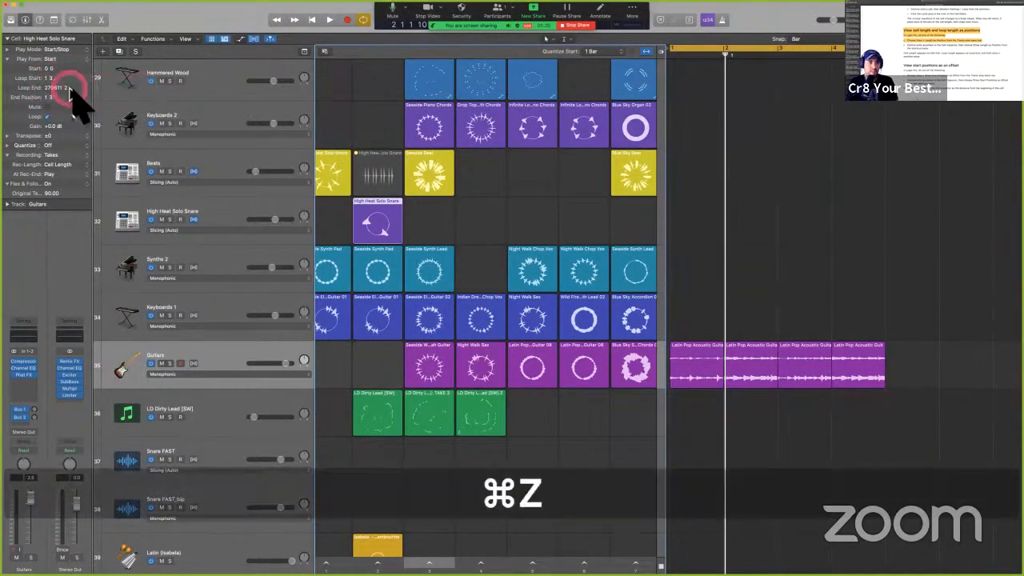
- Open the LD Dirty Lead [SW] cell of scene 2 in the Piano Roll Editor and enlarge the editor area
click(386, 392)
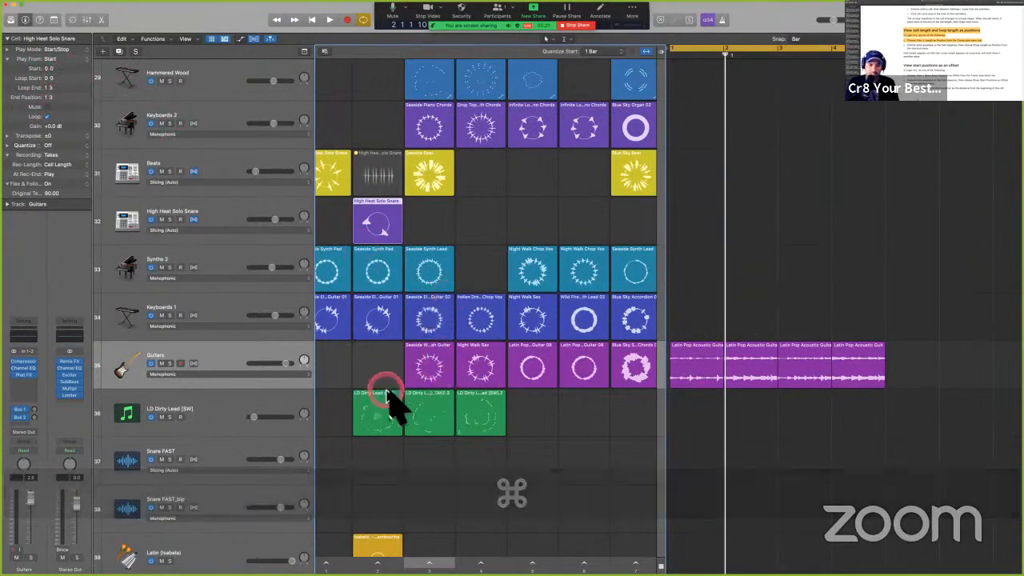
double_click(387, 395)
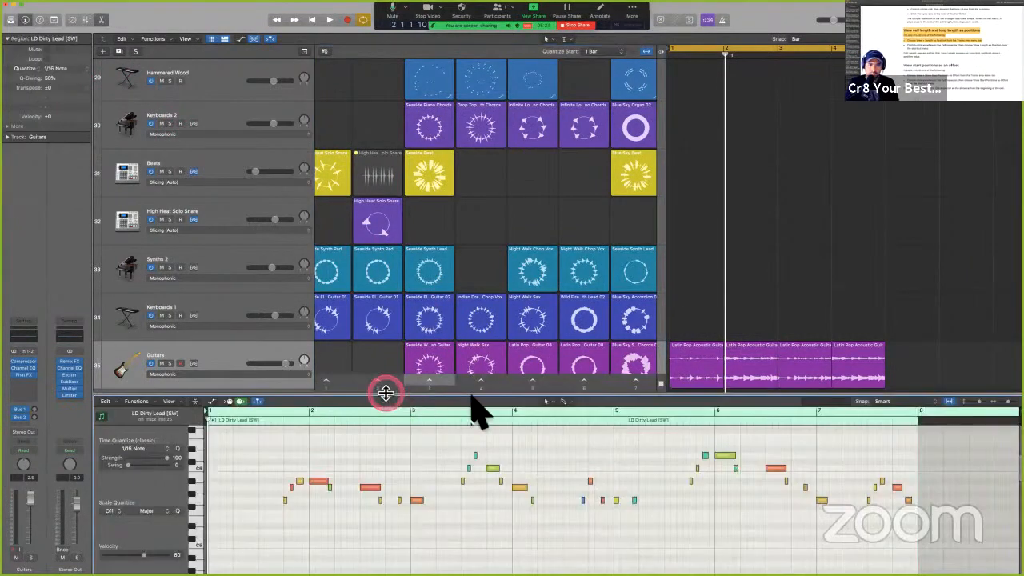
click(470, 395)
drag(480, 404, 492, 232)
key(x)
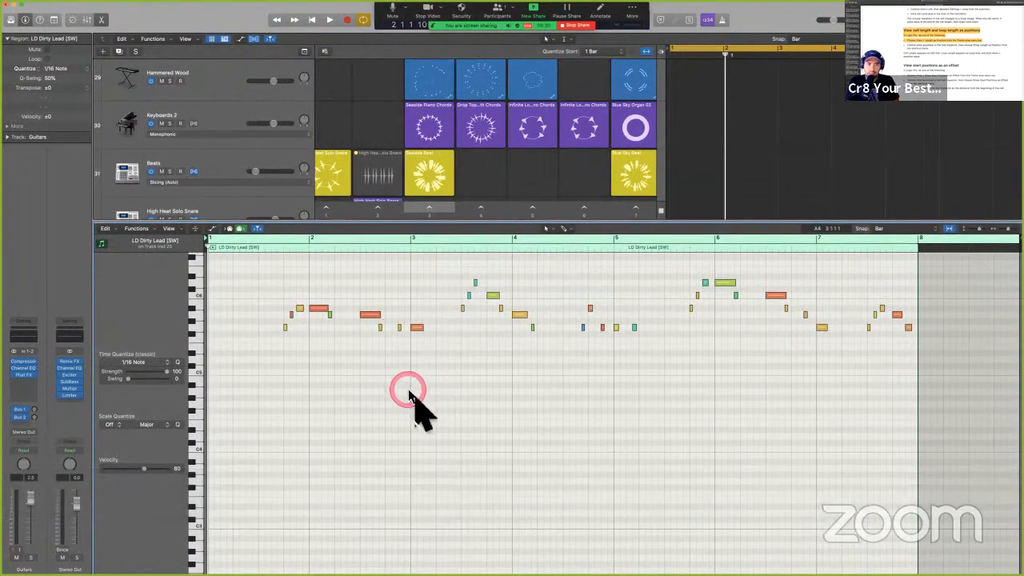
- Select the LD Dirty Lead [SW] cell of scene 2 and shorten its loop range to end at bar 8 in the Piano Roll Editor
scroll(411, 394, down, 5)
scroll(390, 369, up, 3)
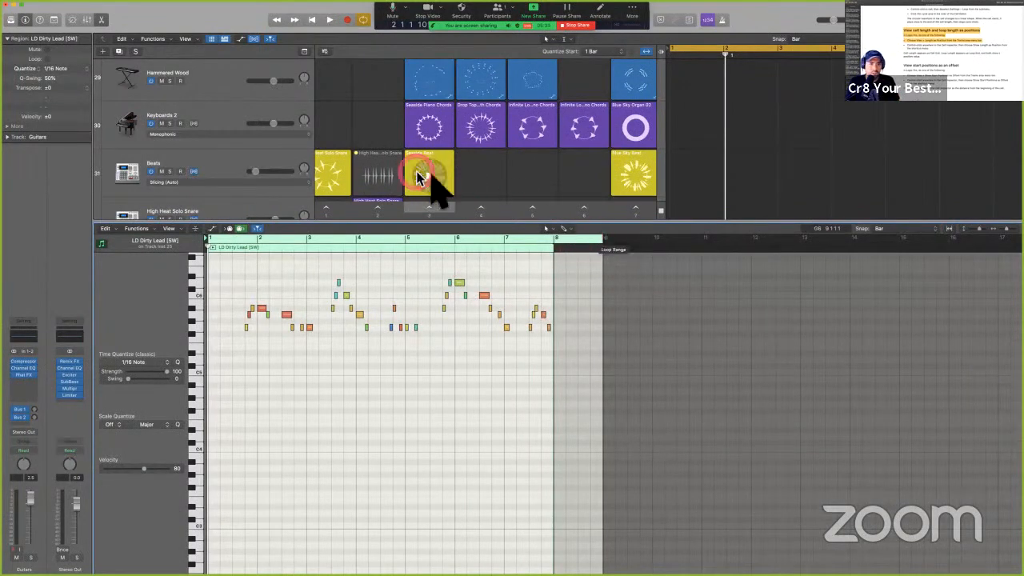
scroll(466, 187, down, 6)
scroll(391, 170, up, 1)
click(390, 167)
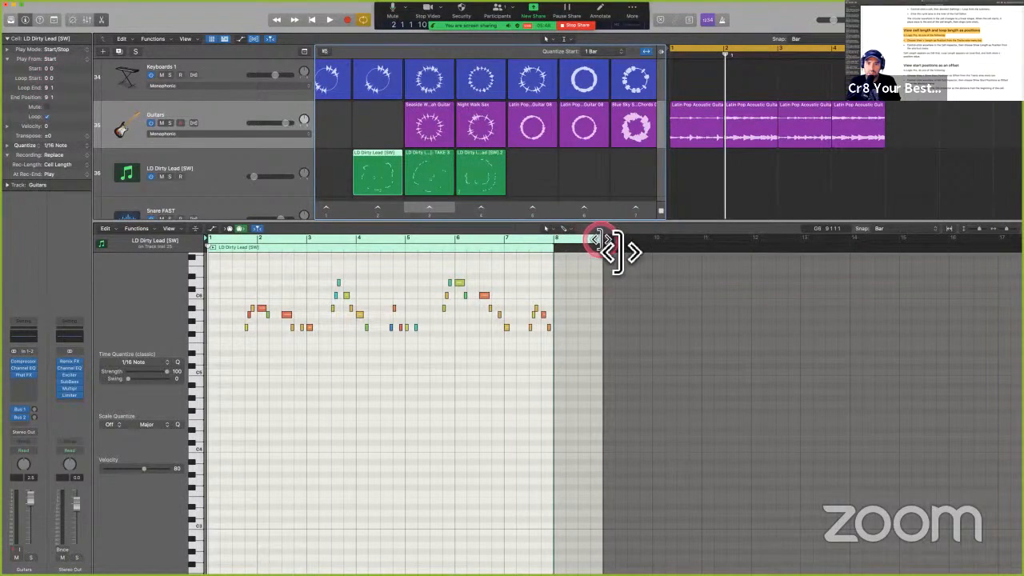
drag(598, 238, 552, 238)
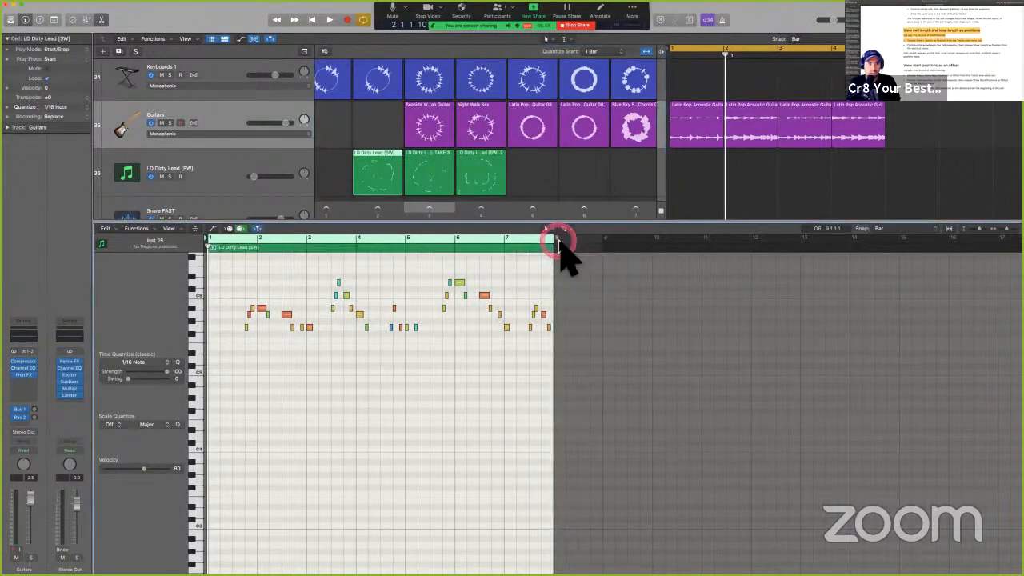
- Set the LD Dirty Lead [SW] cell's Loop End to 9 1 in the Cell inspector
click(397, 153)
click(397, 155)
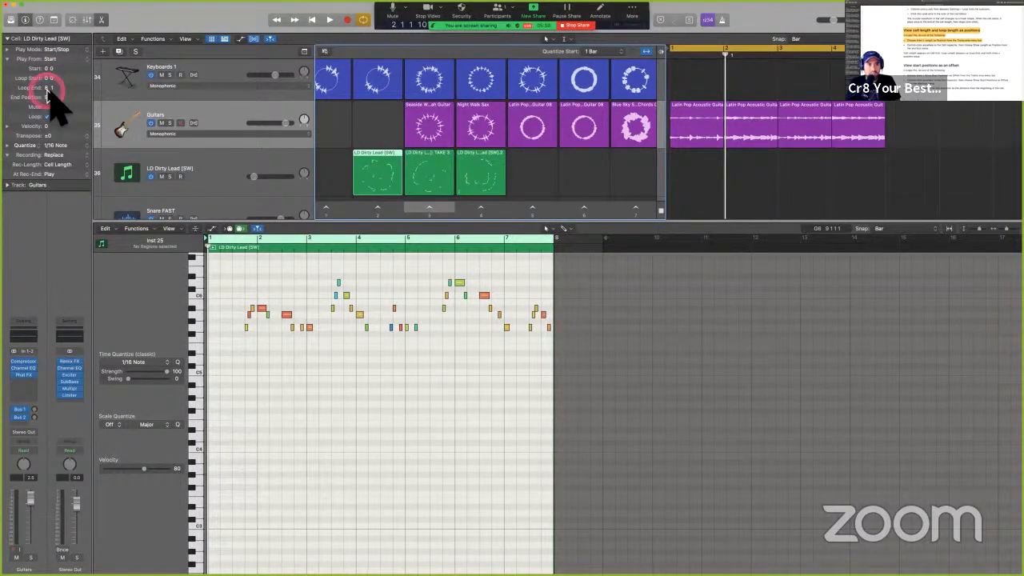
drag(46, 93, 53, 88)
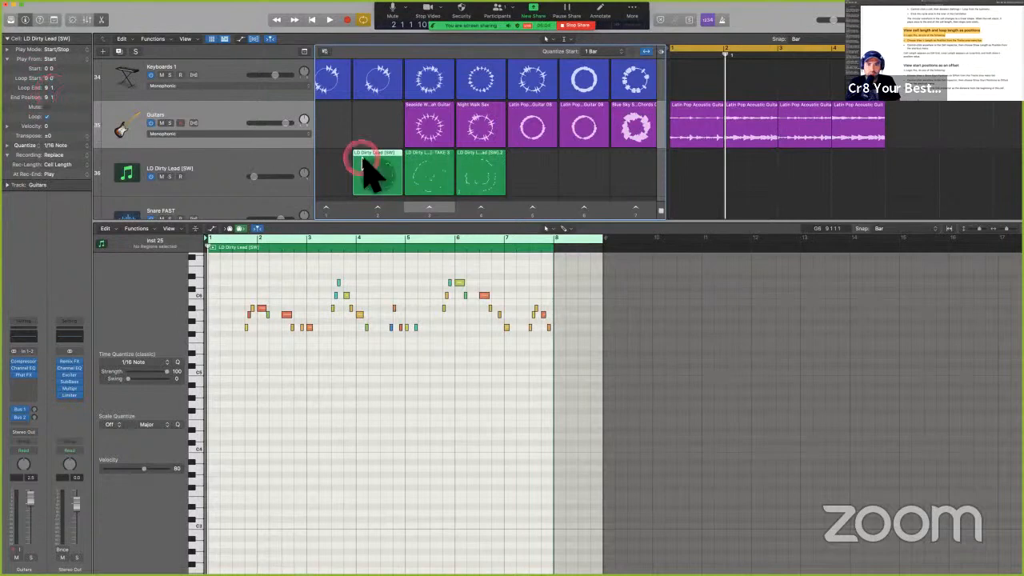
- Extend the cell's End Position to about bar 13 in the Cell inspector, and bring it back to 8 1
ctrl+click(63, 82)
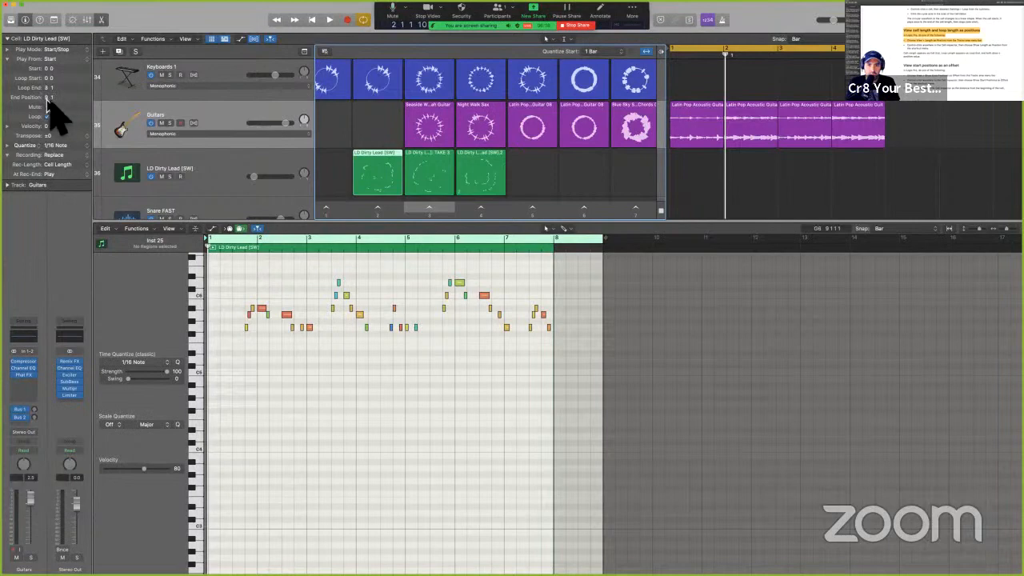
click(48, 115)
drag(49, 104, 49, 96)
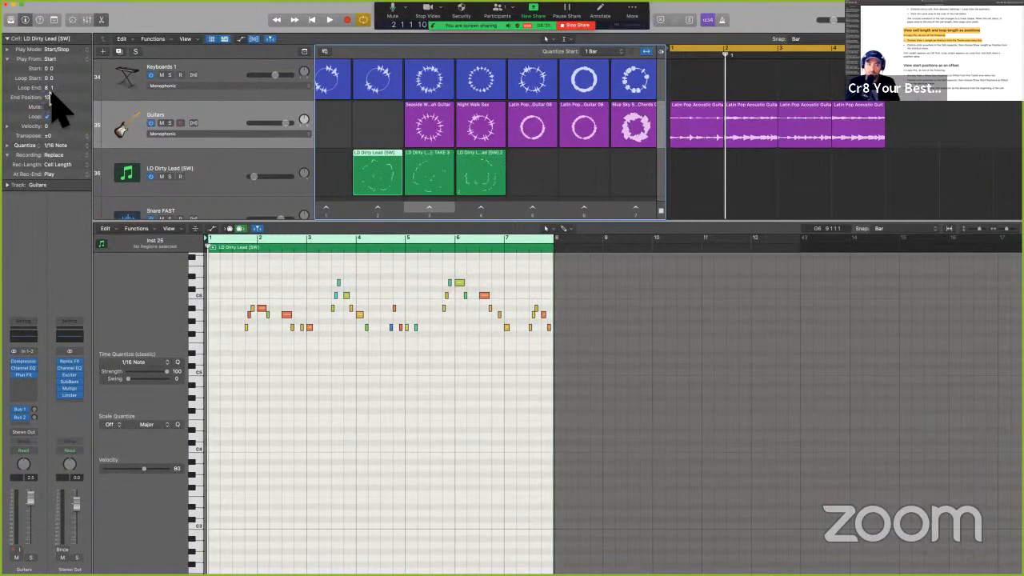
drag(49, 94, 53, 104)
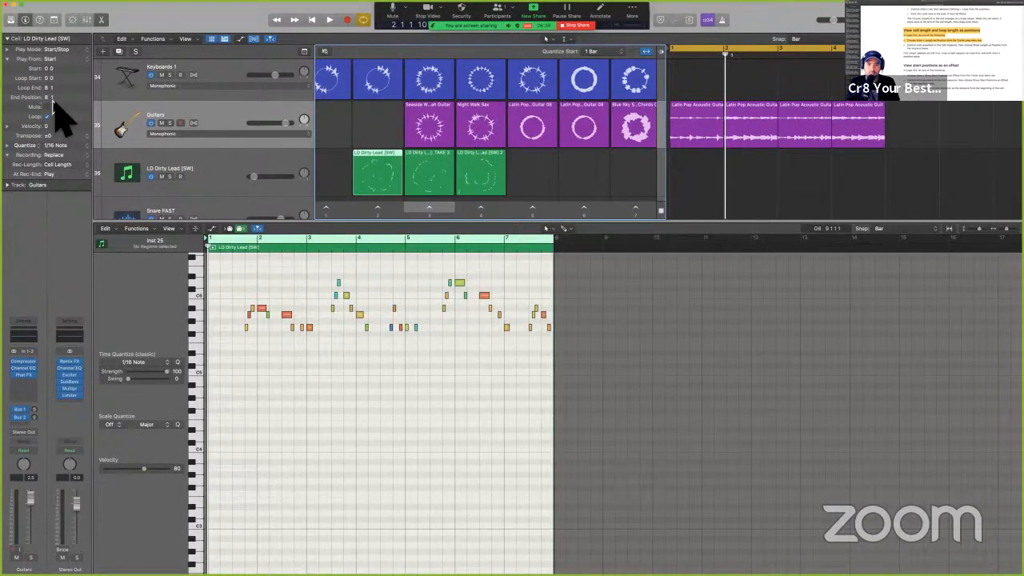
- Turn off Show Start Positions as Offset for the Live Loops cells, and switch Show Length as Position off and on again
click(188, 41)
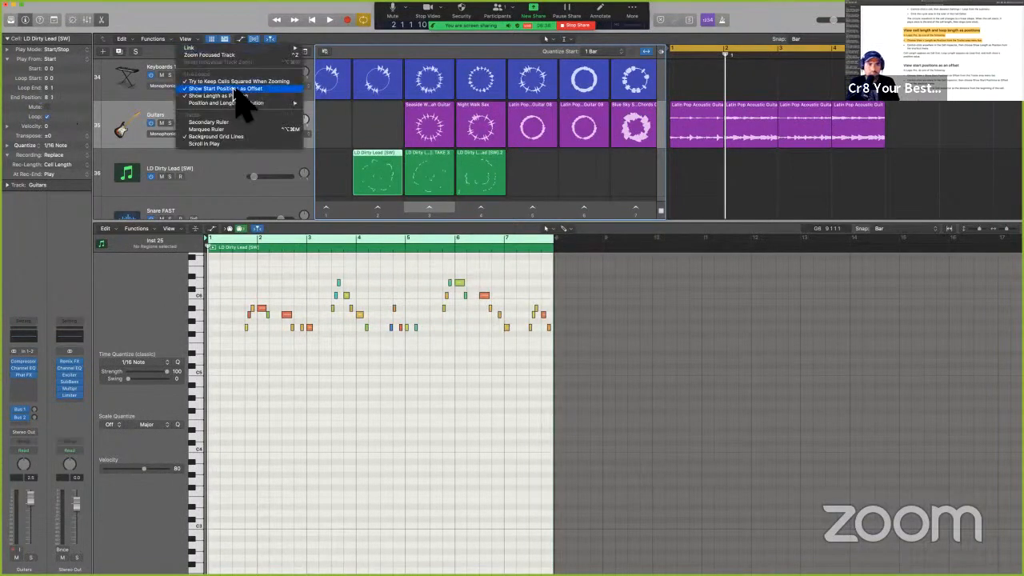
click(237, 93)
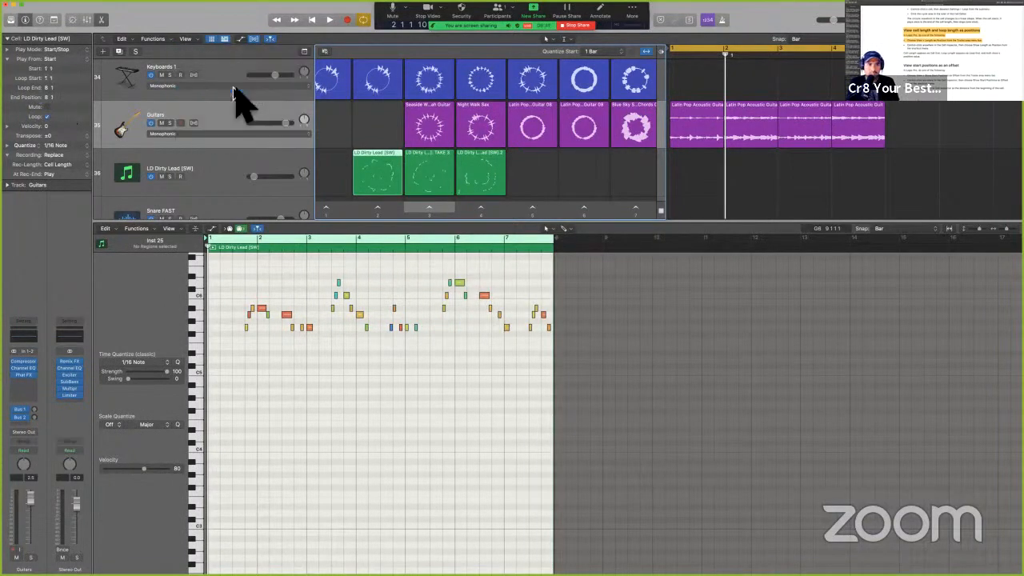
click(195, 40)
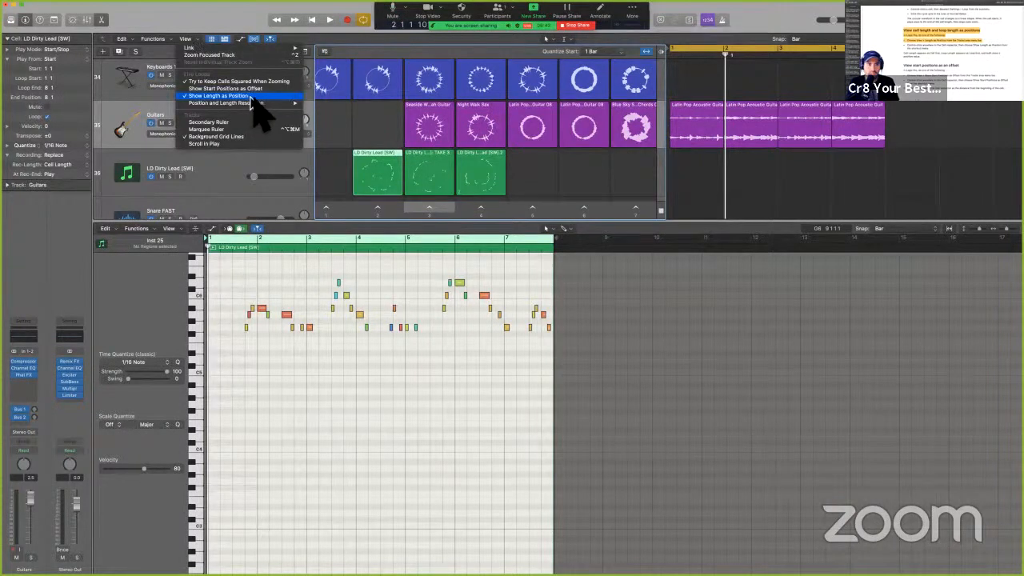
click(251, 96)
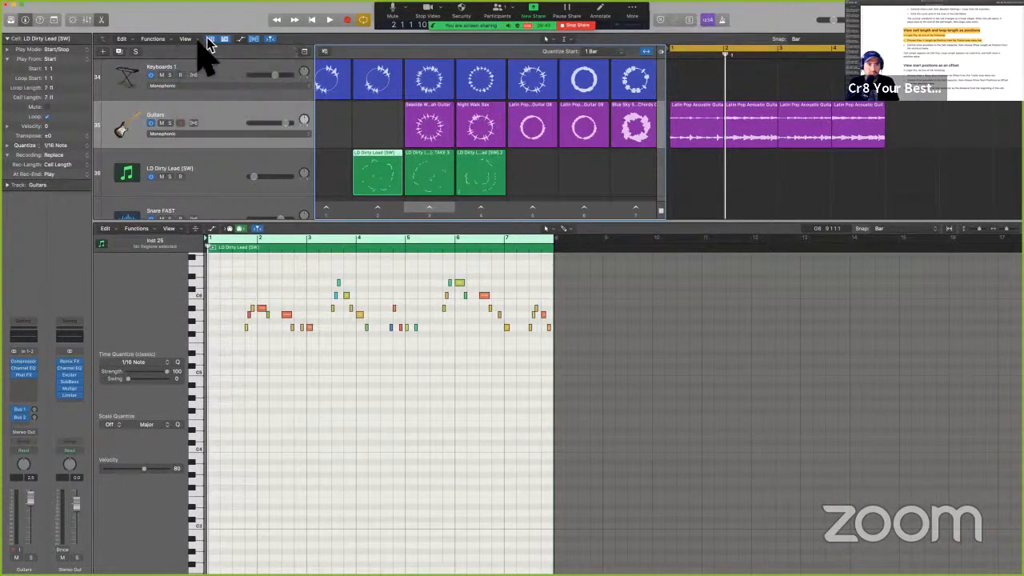
click(194, 40)
click(231, 95)
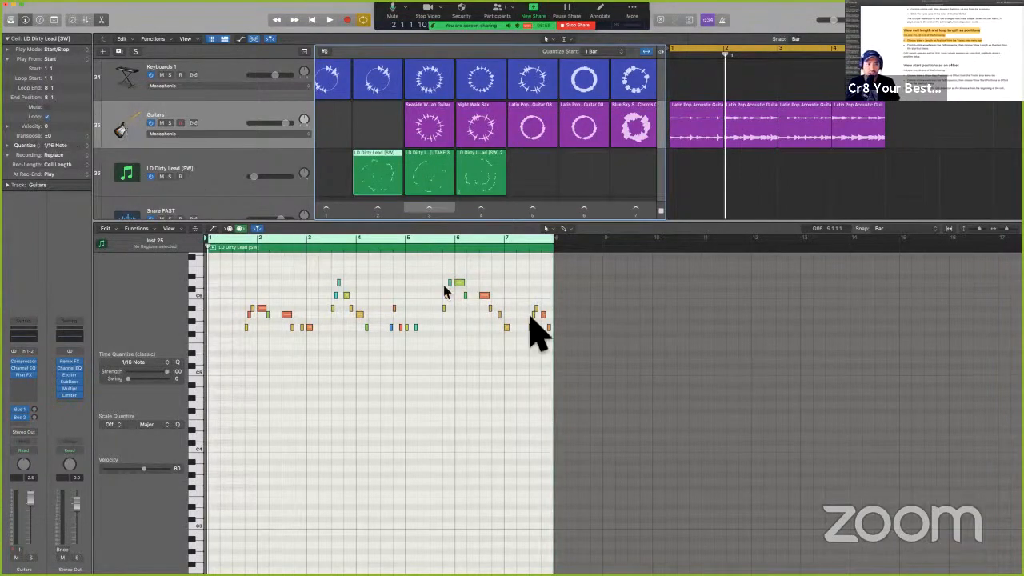
- Check the guide's shortcut-menu method, then float the Cell inspector as a separate window and dock it again, repeating the toggle
scroll(516, 314, down, 1)
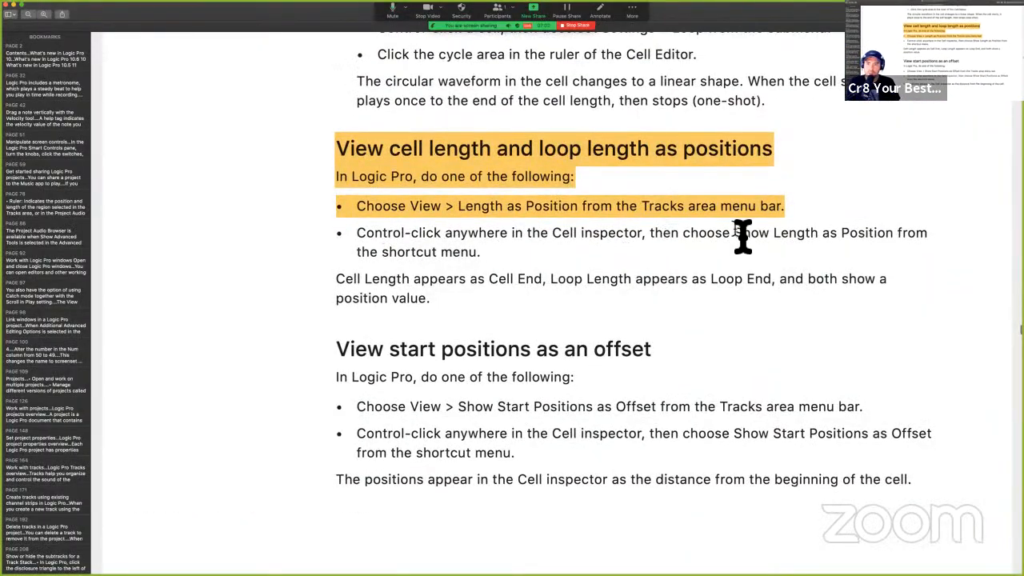
key(ctrl+Right)
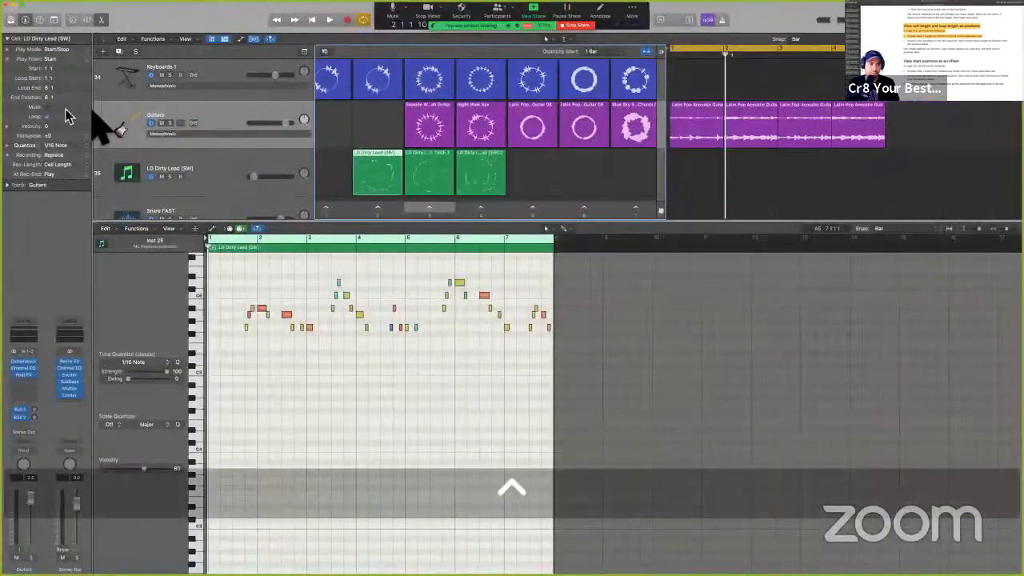
right_click(66, 116)
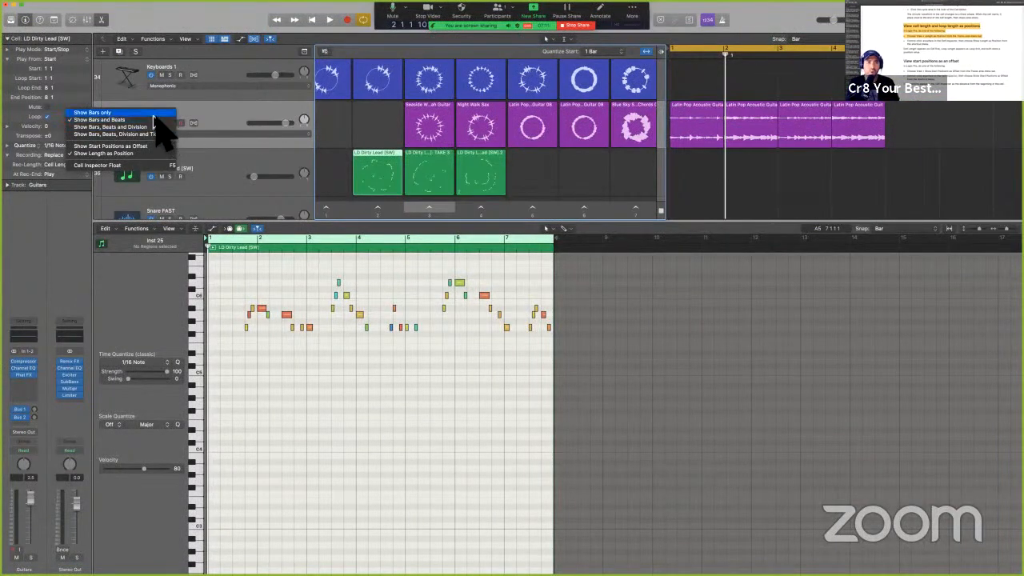
click(137, 166)
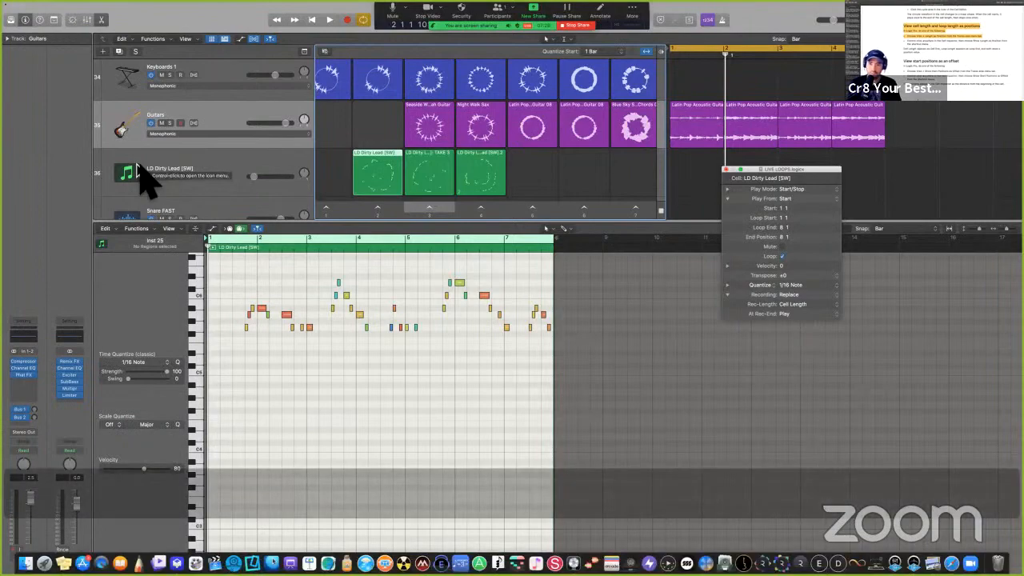
key(F5)
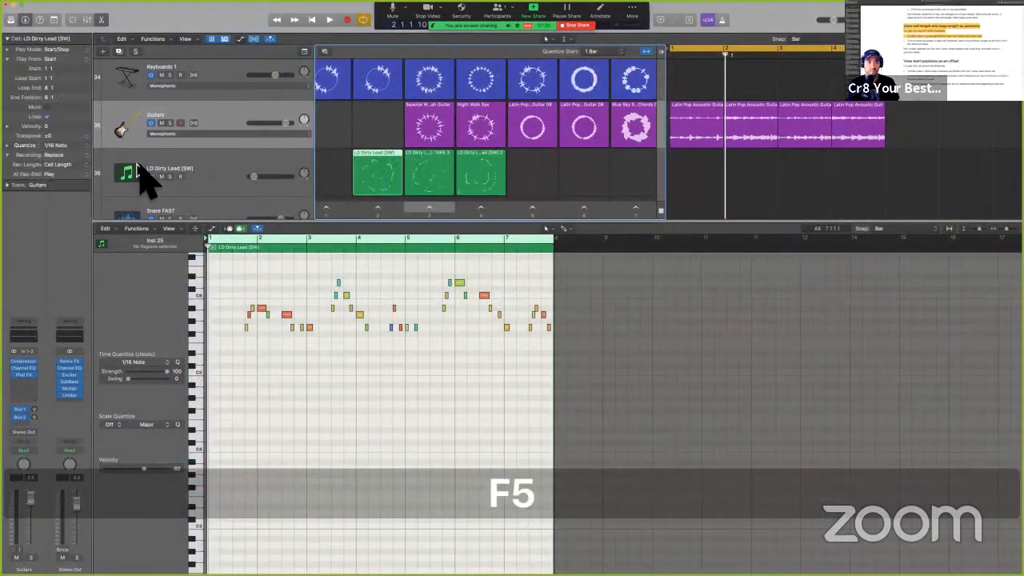
key(F5)
key(F5)
- Switch to the Logic Pro User Guide PDF and read how to change the resolution of position and length values
key(ctrl+Left)
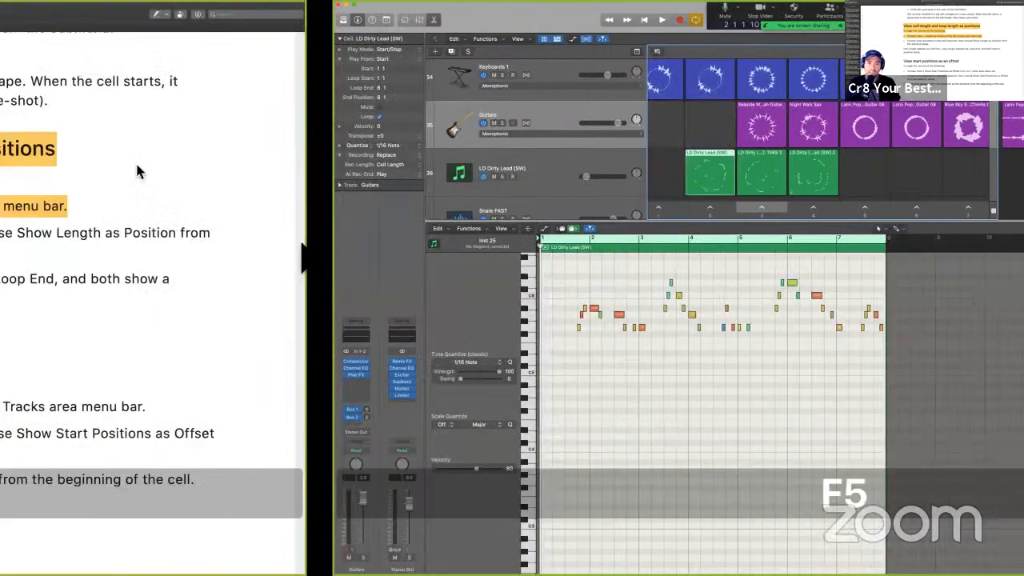
scroll(472, 283, down, 5)
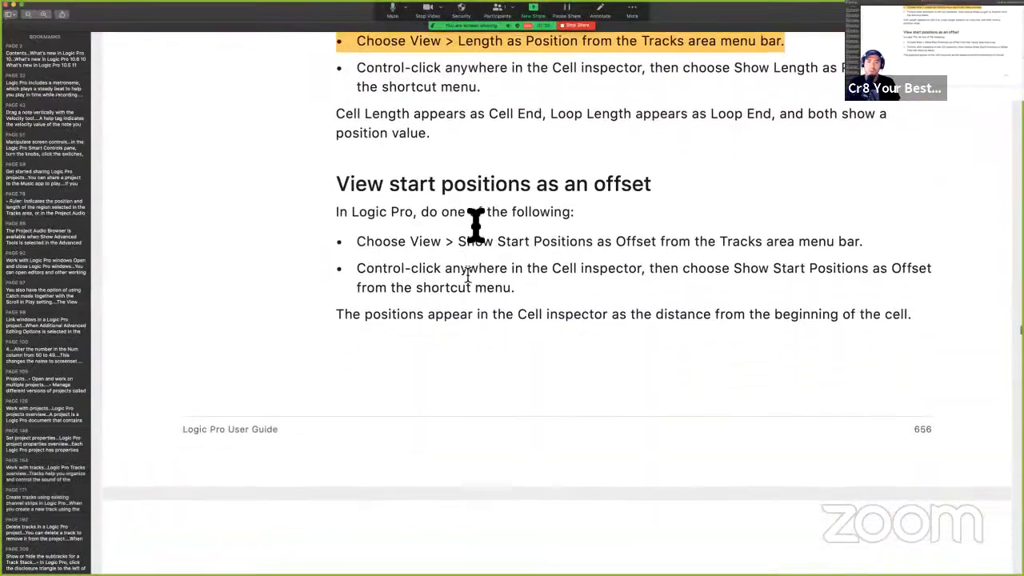
scroll(476, 223, down, 6)
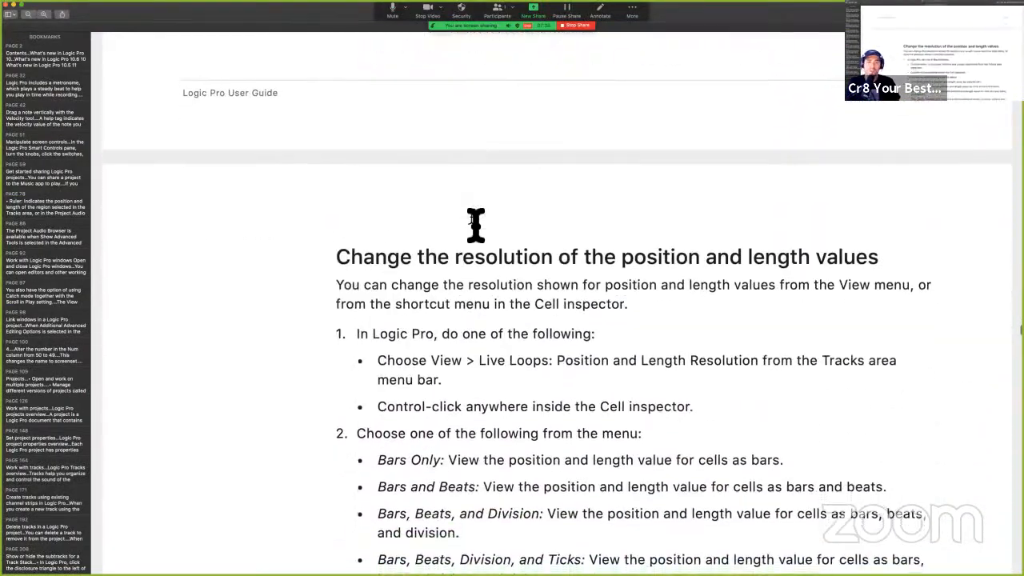
scroll(469, 179, up, 1)
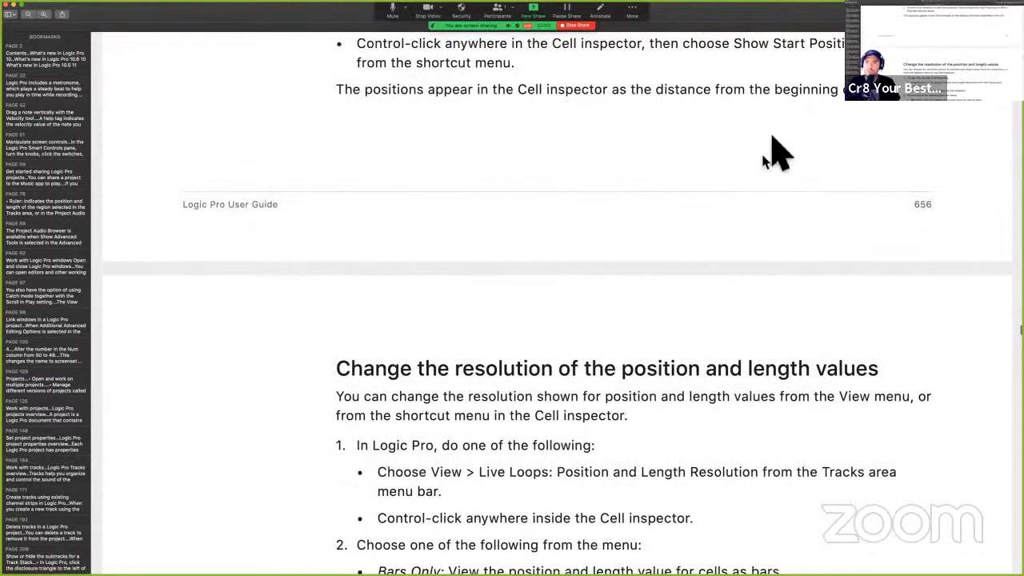
scroll(578, 327, down, 6)
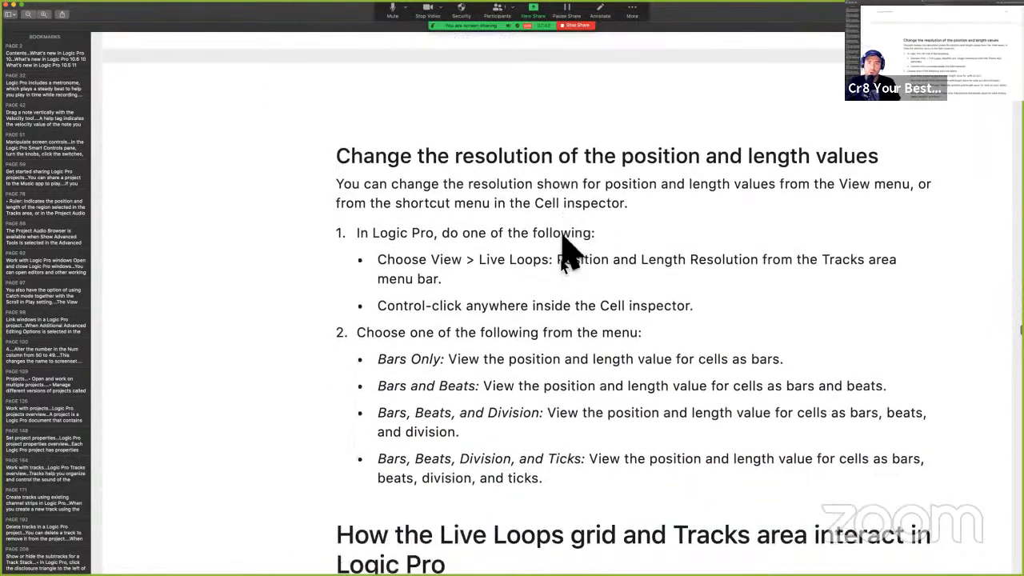
drag(458, 138, 797, 138)
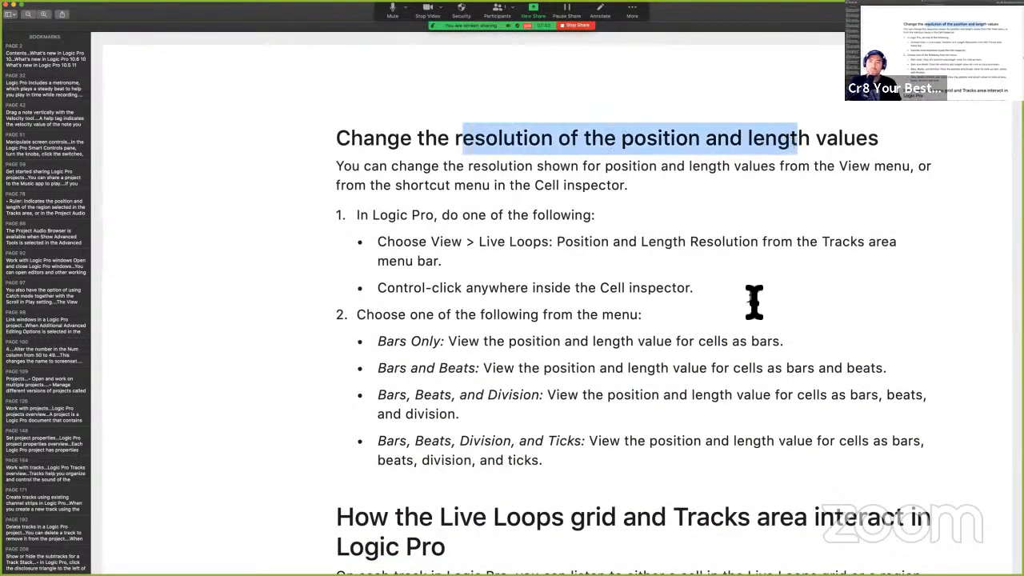
scroll(754, 302, down, 1)
scroll(754, 303, down, 1)
click(761, 200)
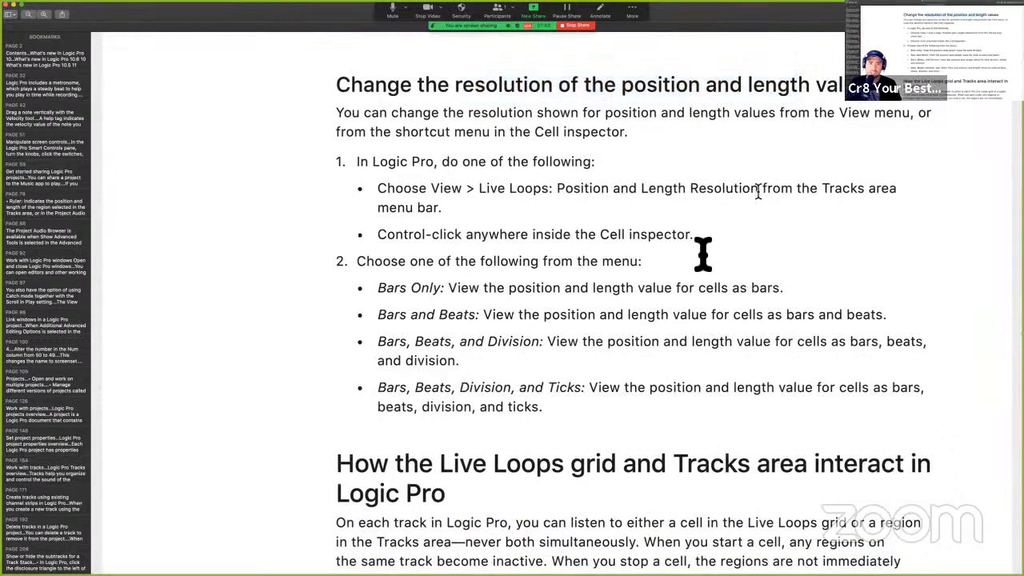
scroll(598, 166, right, 1)
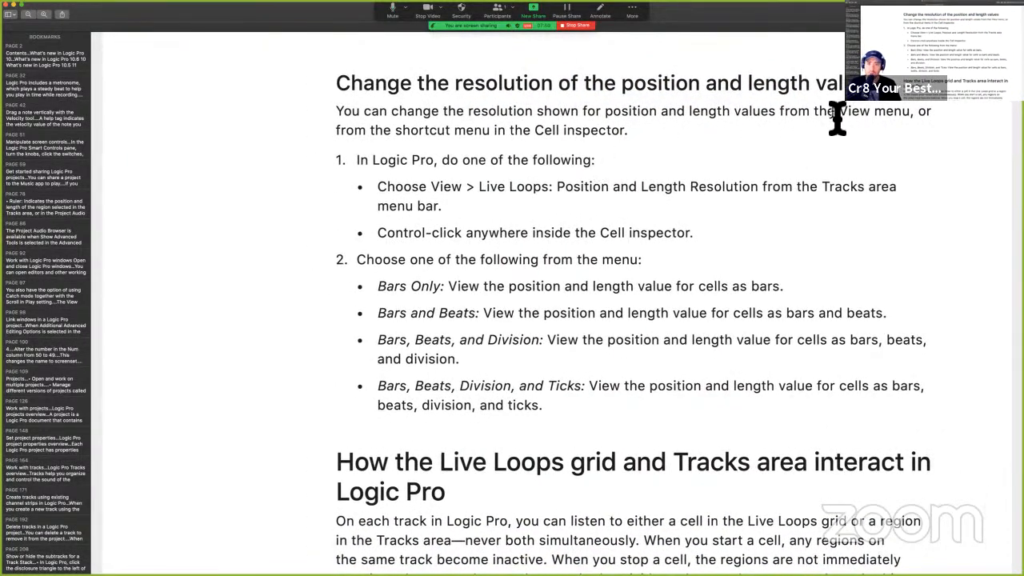
drag(559, 189, 853, 200)
- Switch back to Logic Pro, set the Live Loops Position and Length Resolution to Bars only, and try adjusting the cell's Start value
key(ctrl+Right)
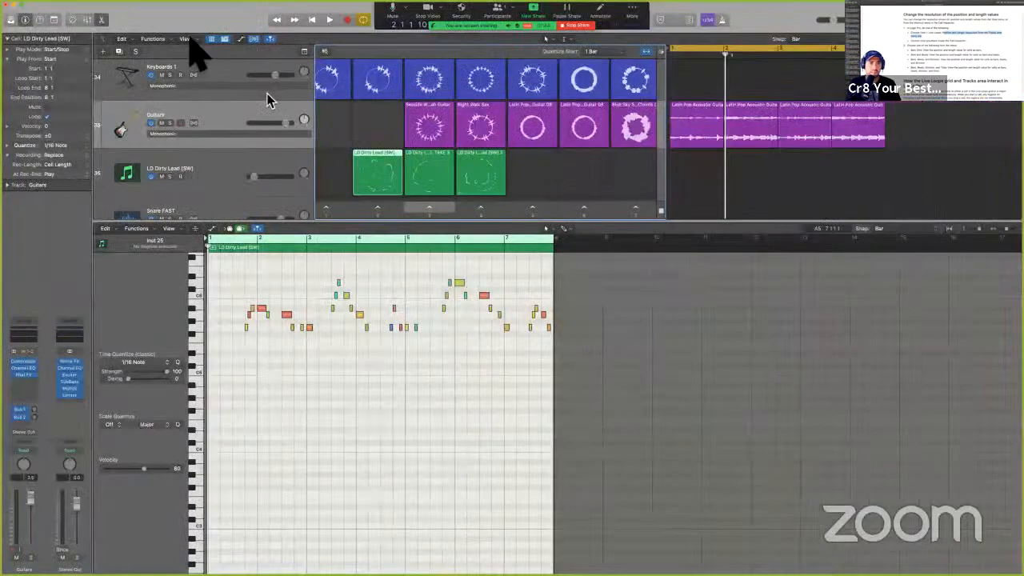
click(184, 38)
mouse_move(280, 103)
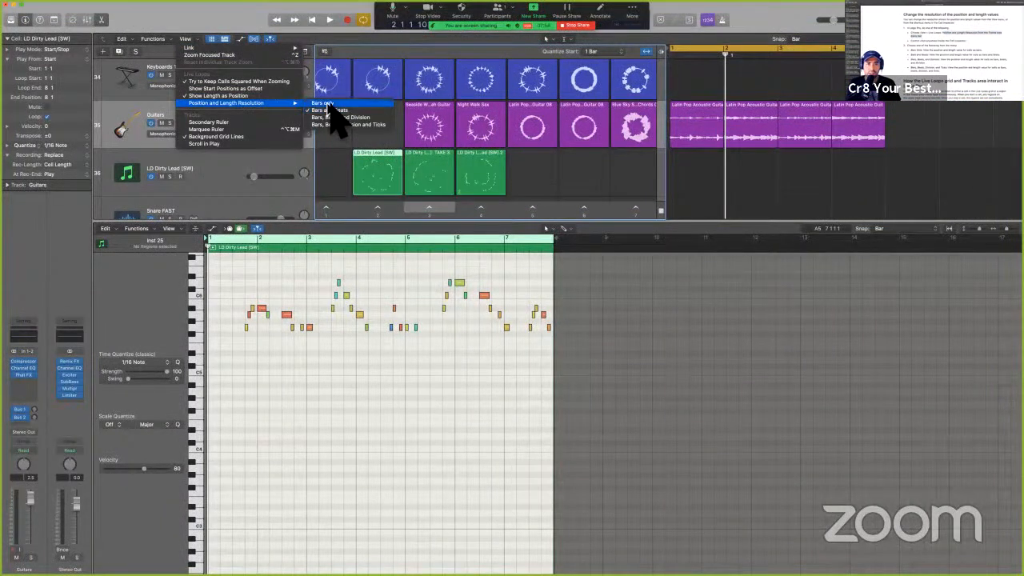
click(327, 104)
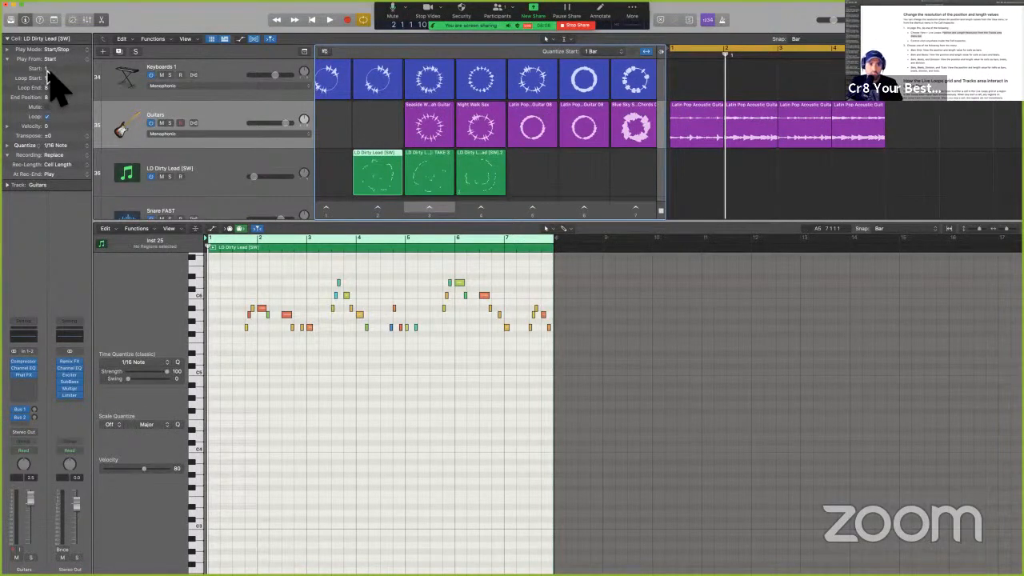
drag(49, 72, 48, 68)
drag(47, 65, 48, 67)
- In the user guide PDF, highlight the line on choosing Live Loops: Position and Length Resolution from the Tracks area
key(ctrl+Left)
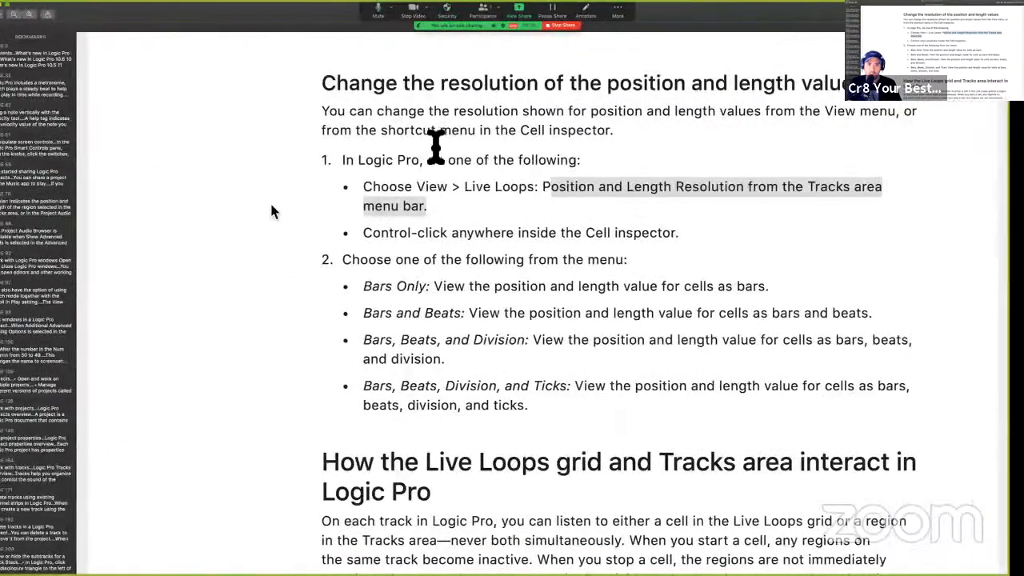
click(434, 135)
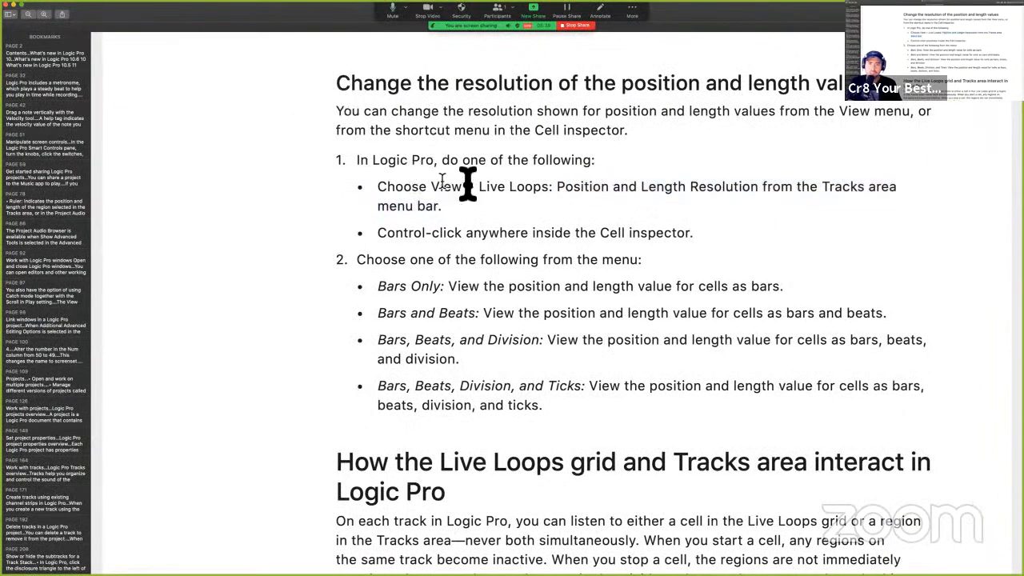
drag(562, 195, 656, 217)
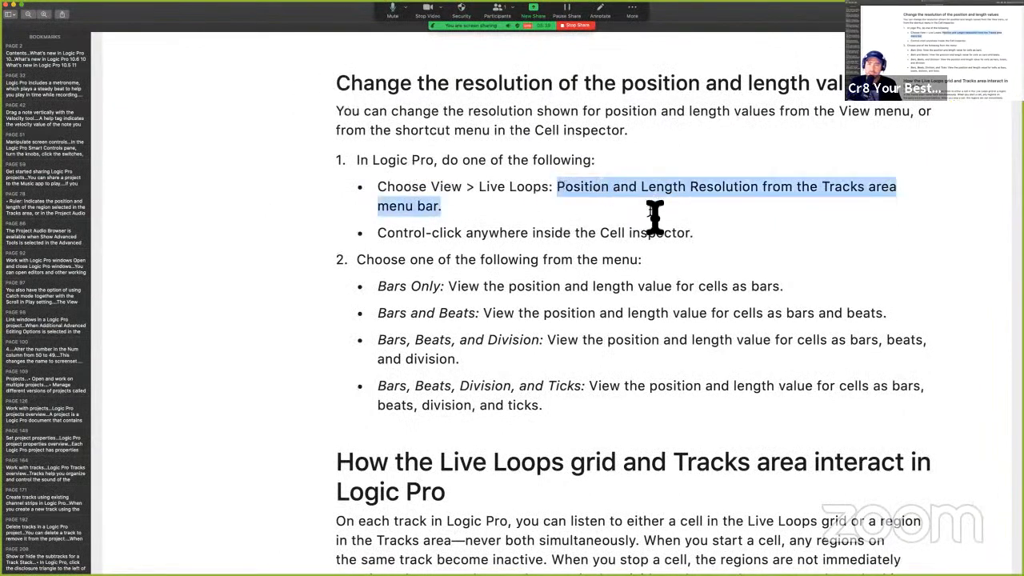
drag(366, 192, 533, 217)
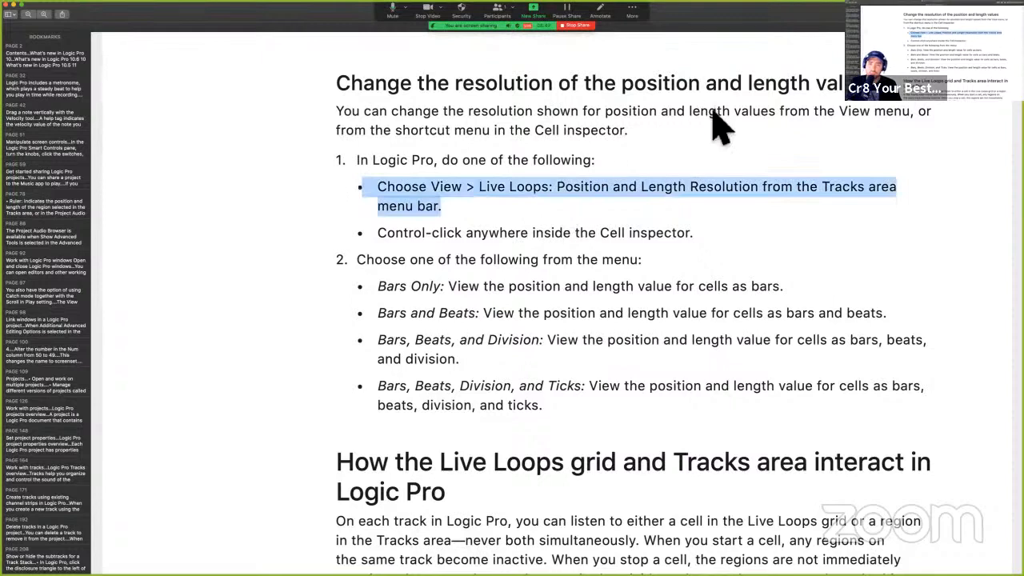
click(872, 13)
- Switch back to Logic Pro and set the LD Dirty Lead [SW] cell's Loop Start to bar 4
key(ctrl+Right)
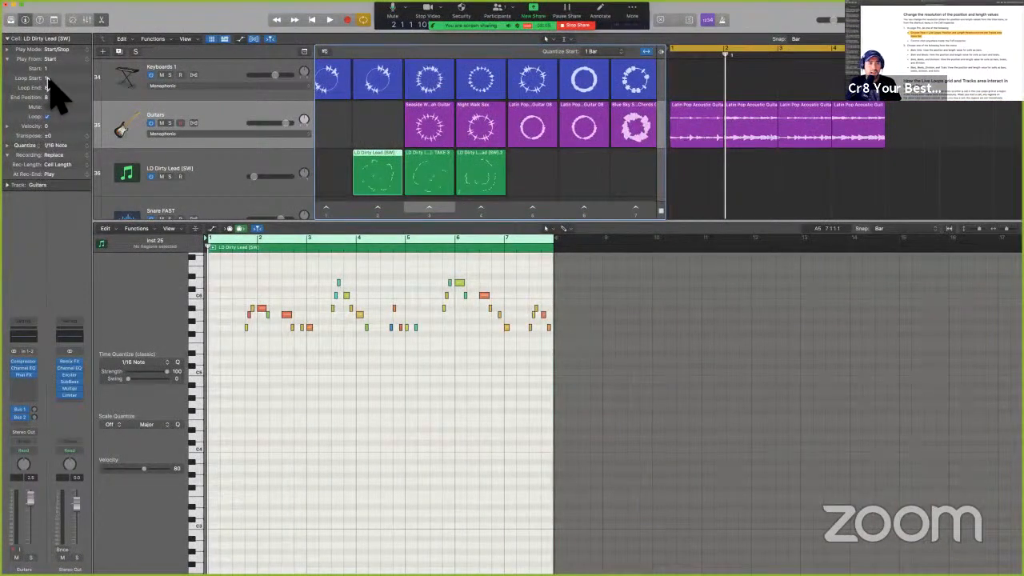
drag(48, 82, 50, 78)
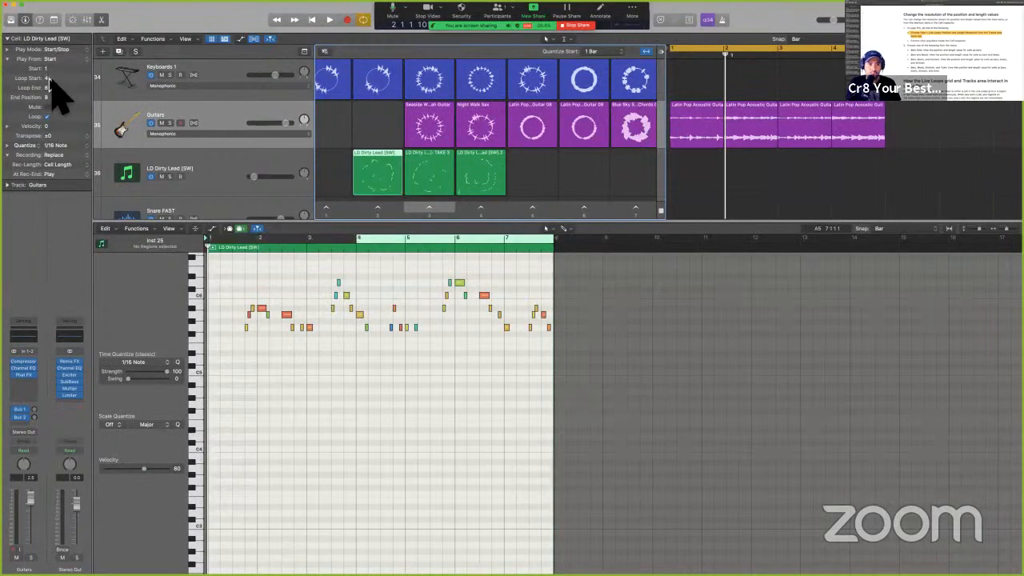
- Deselect the cells, expand the Quantize settings in the cell inspector, and select the LD Dirty Lead [SW] track to show its MIDI cell defaults
click(346, 162)
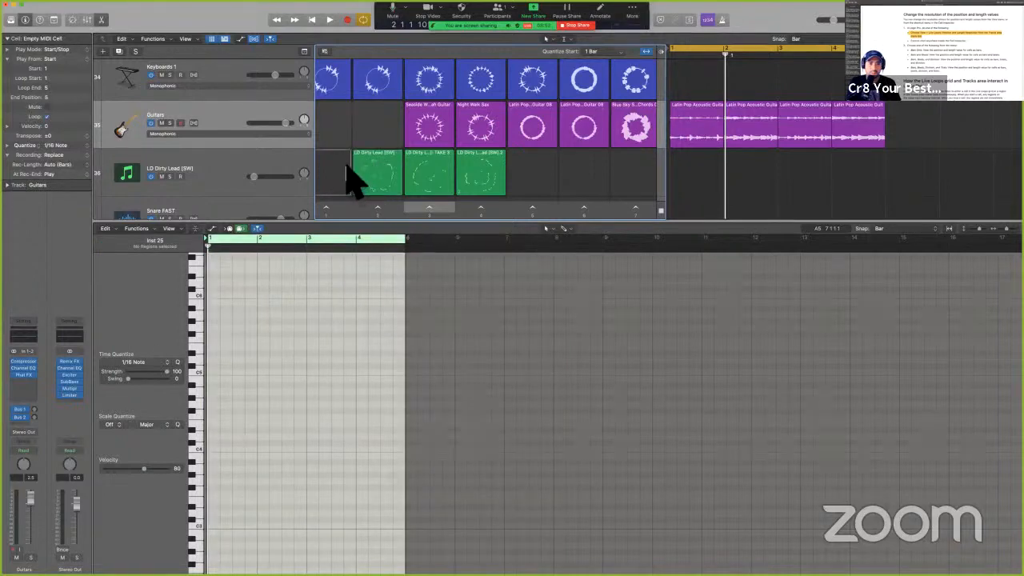
shift+click(344, 168)
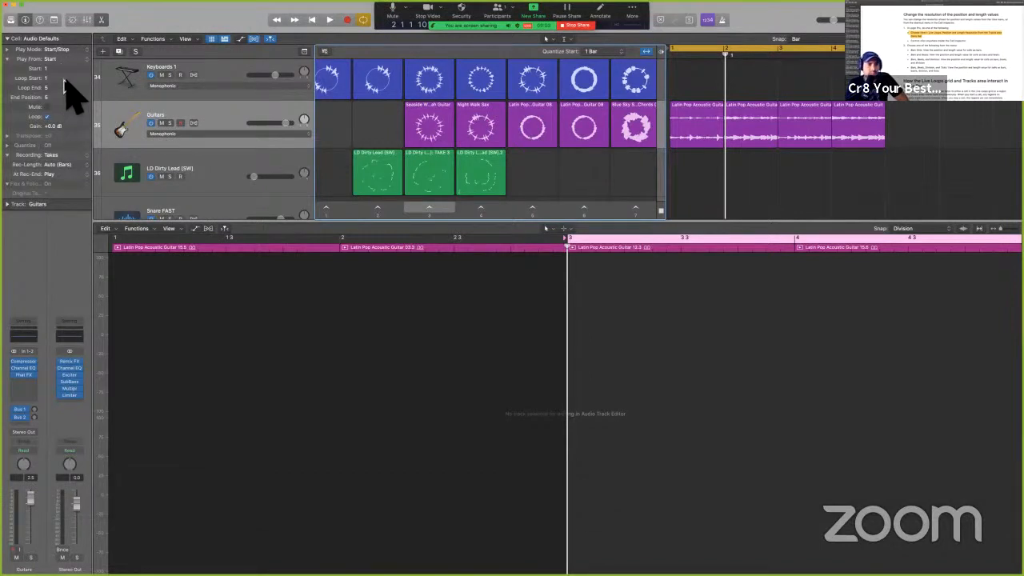
click(8, 145)
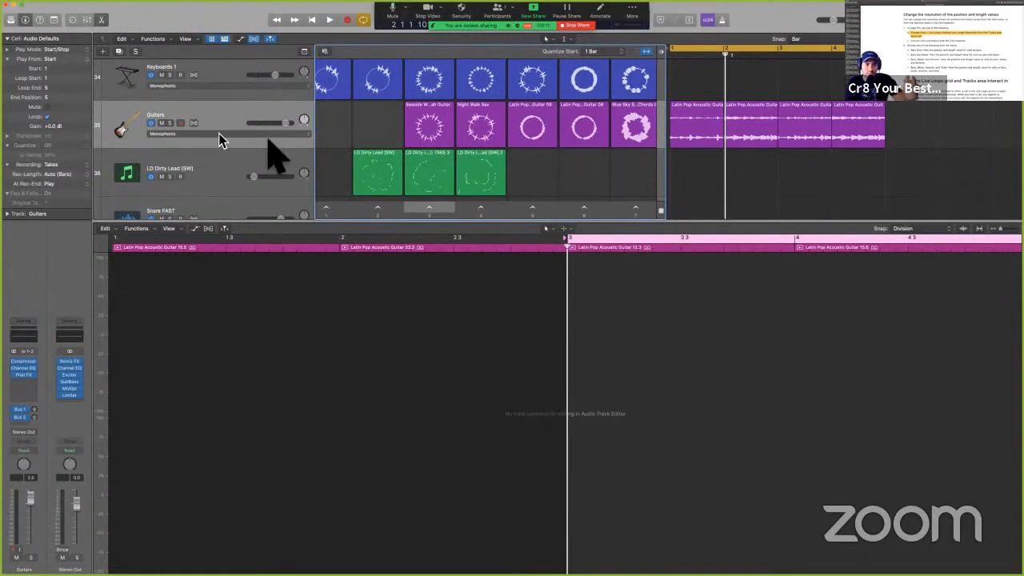
click(281, 164)
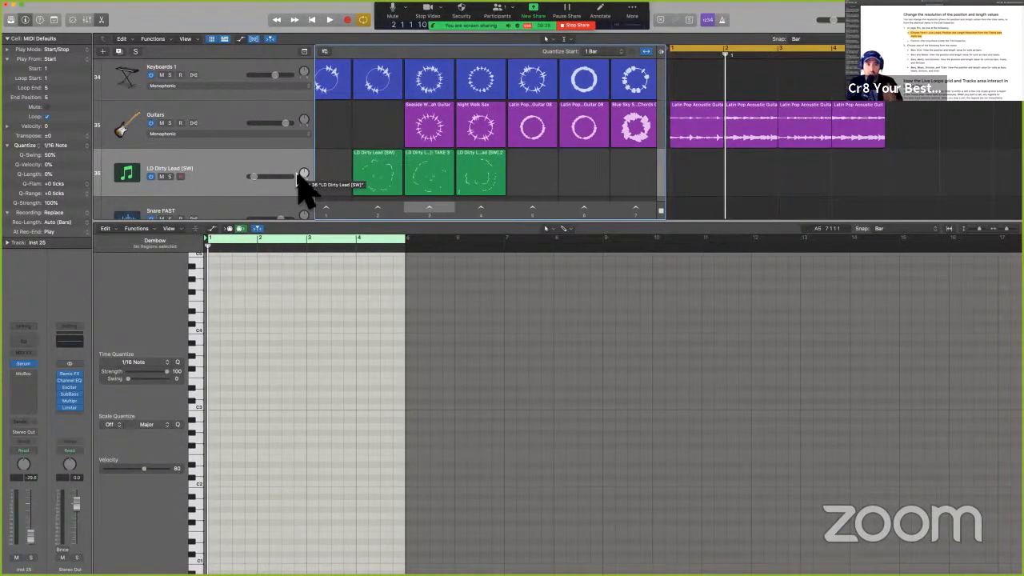
- Switch to the user guide PDF and mark the Bars Only option in the list of resolution choices
key(ctrl+Left)
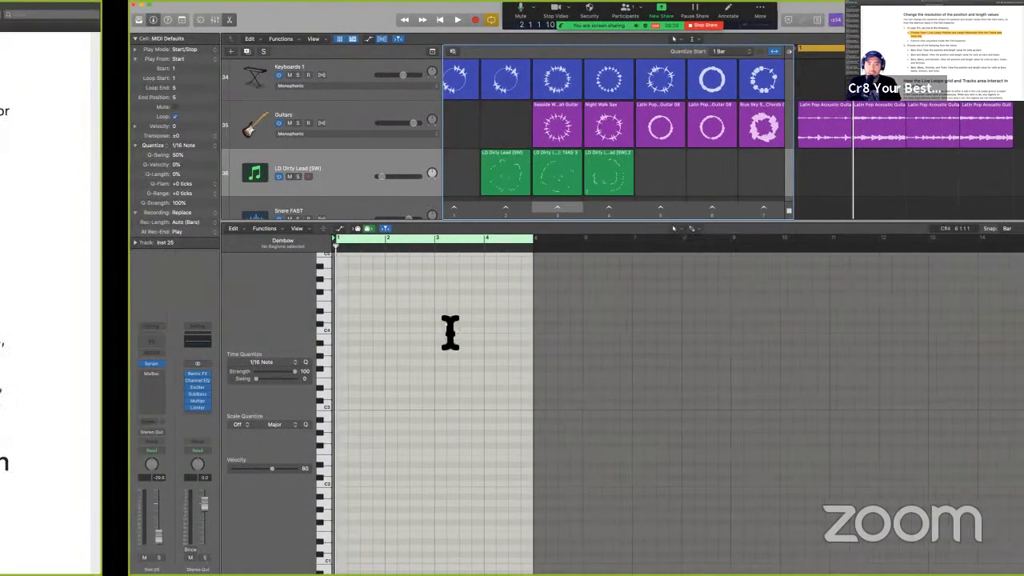
scroll(482, 250, down, 2)
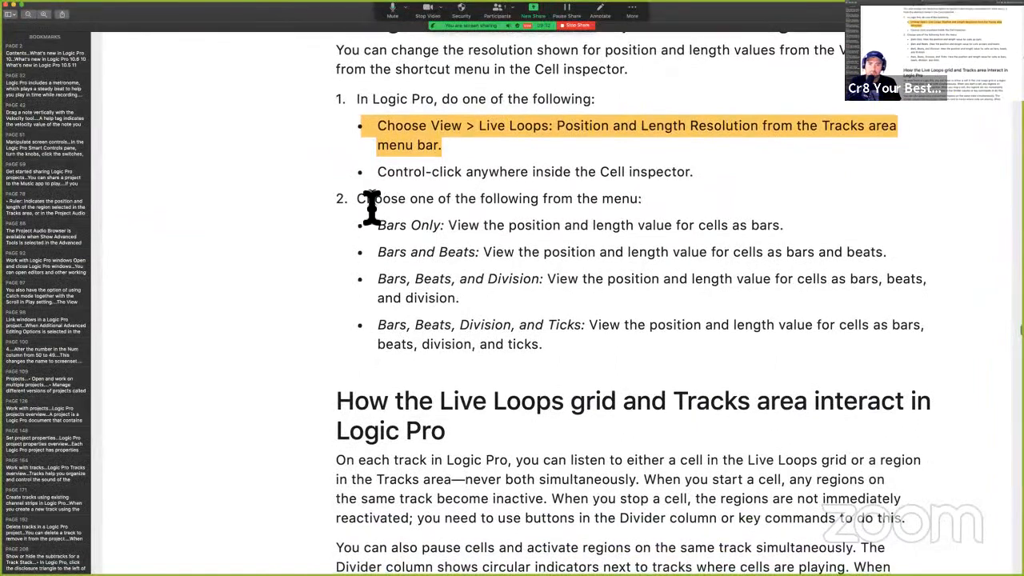
drag(376, 225, 484, 225)
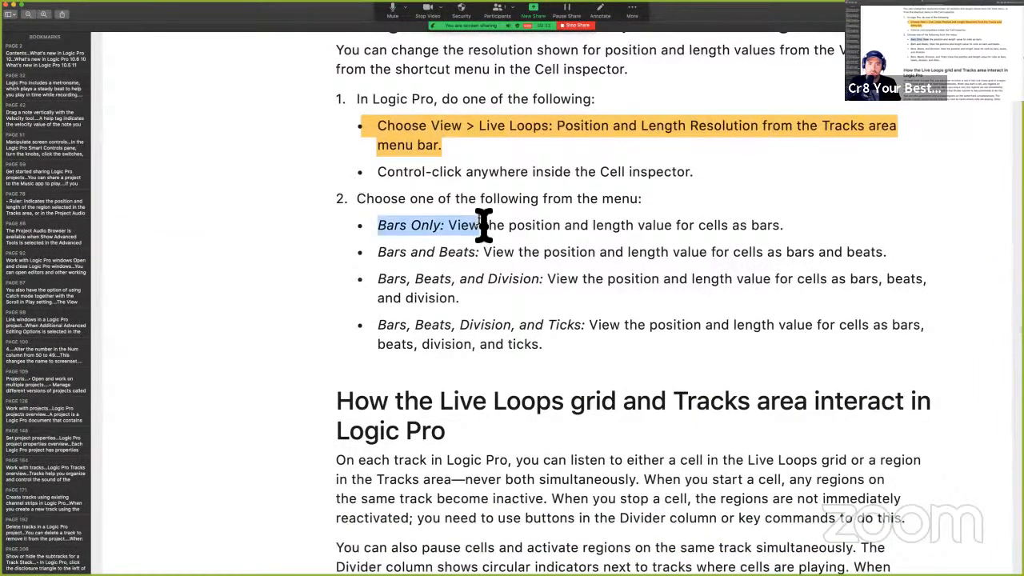
- Switch back to Logic Pro, try the Bars and Beats resolution for cell positions, and restore Bars only
key(ctrl+Right)
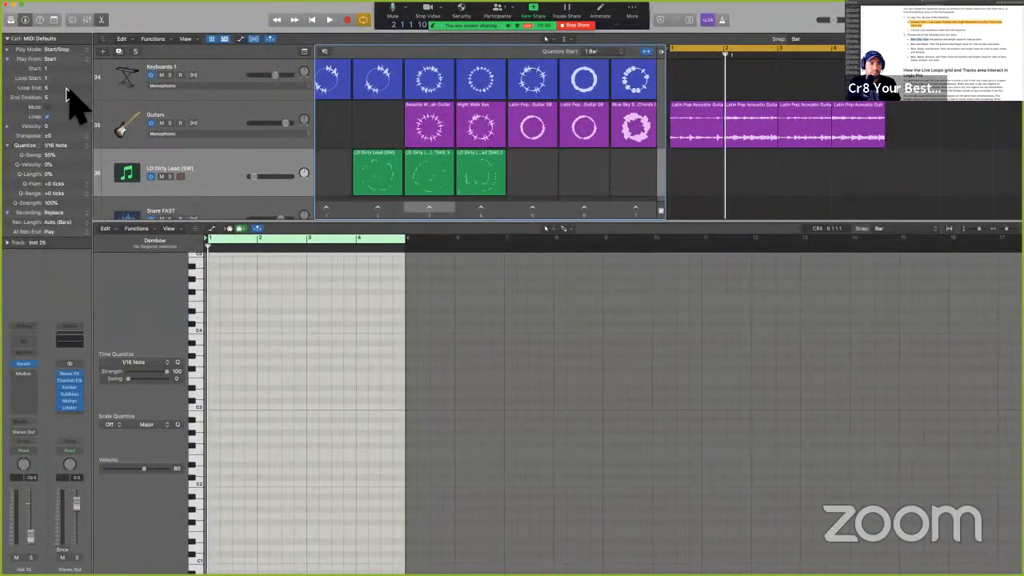
right_click(67, 90)
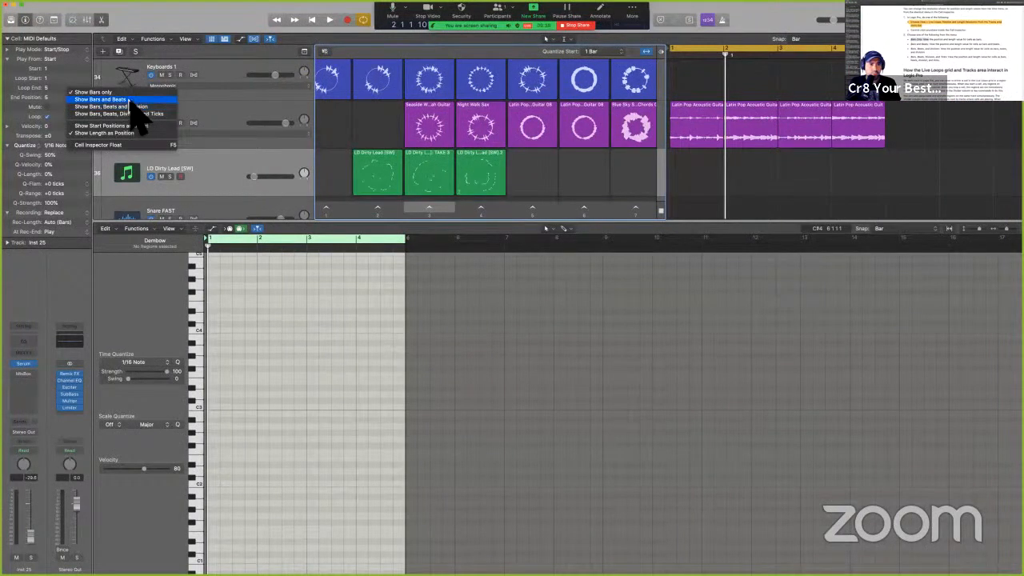
click(130, 99)
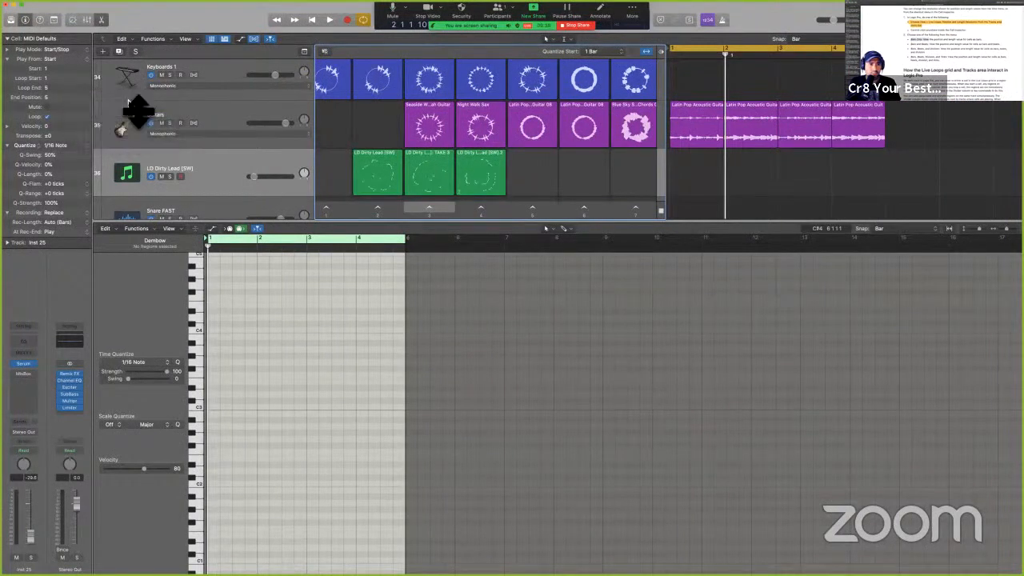
right_click(67, 88)
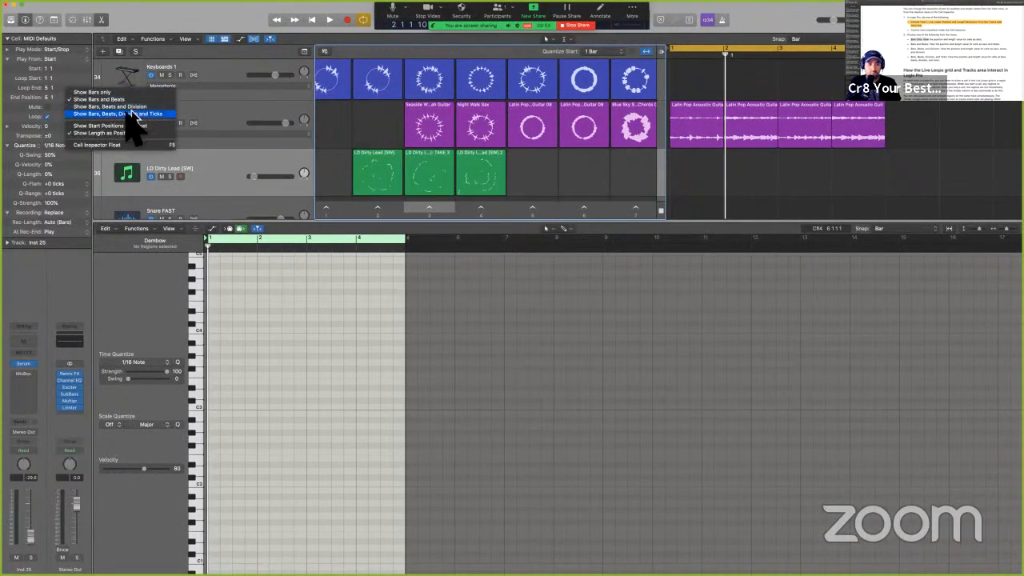
click(109, 92)
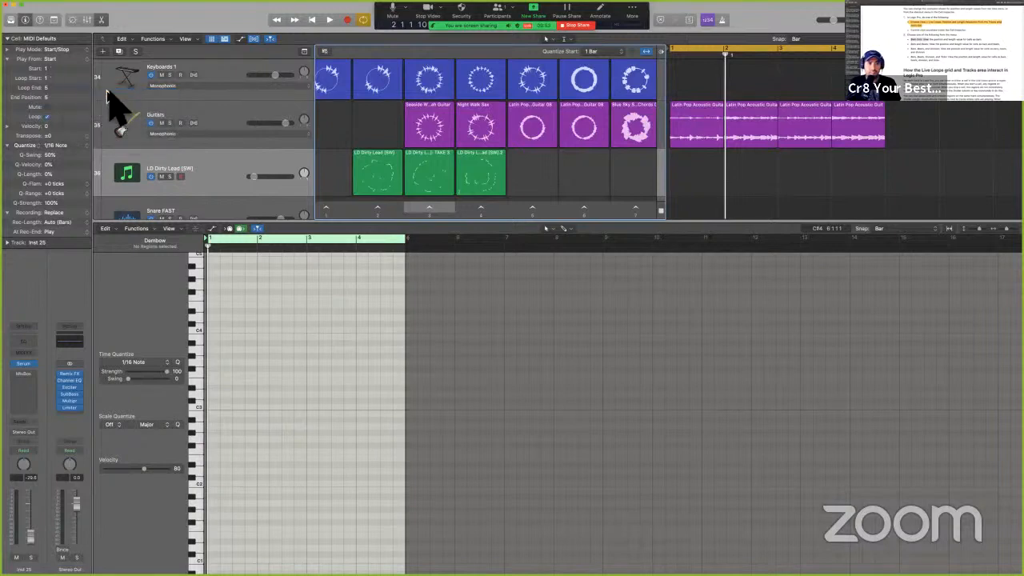
- Review where the Live Loops position and length resolution can be chosen, in the Tracks area and in the cell inspector
click(189, 40)
mouse_move(258, 104)
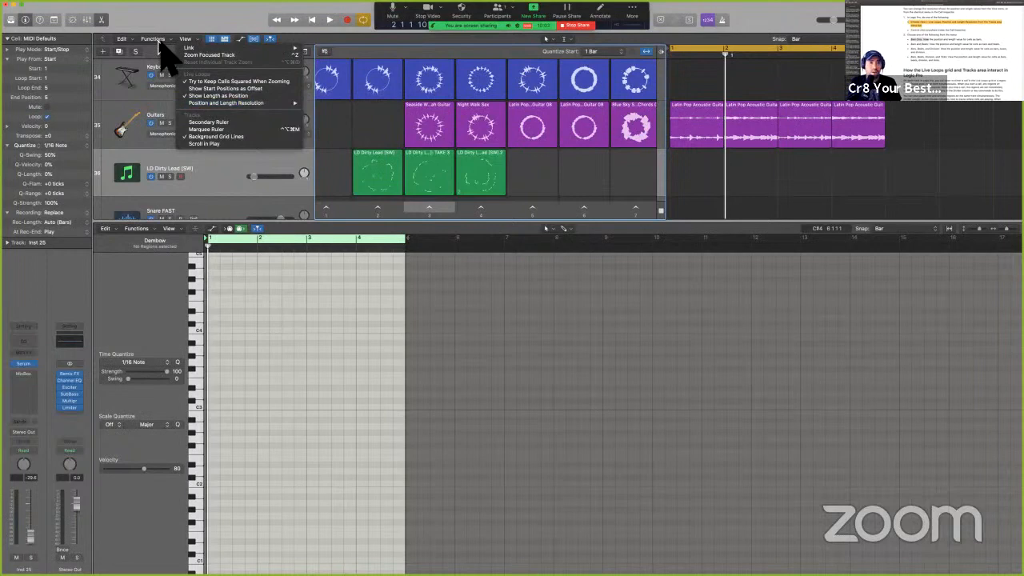
click(54, 109)
right_click(52, 100)
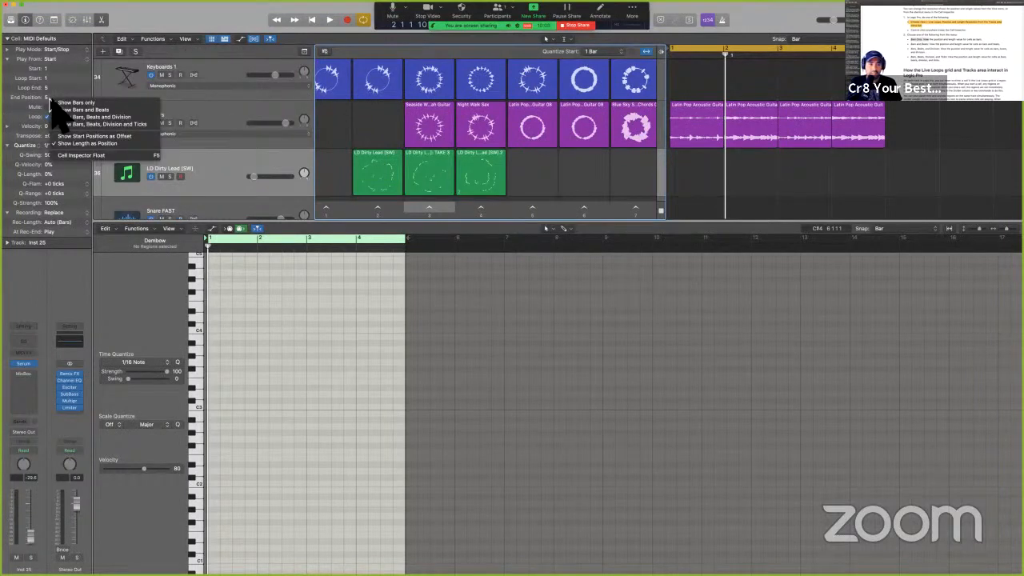
click(135, 56)
- In the user guide PDF, highlight the sentence on listening to either a cell or a region on each track, never both simultaneously
key(ctrl+Left)
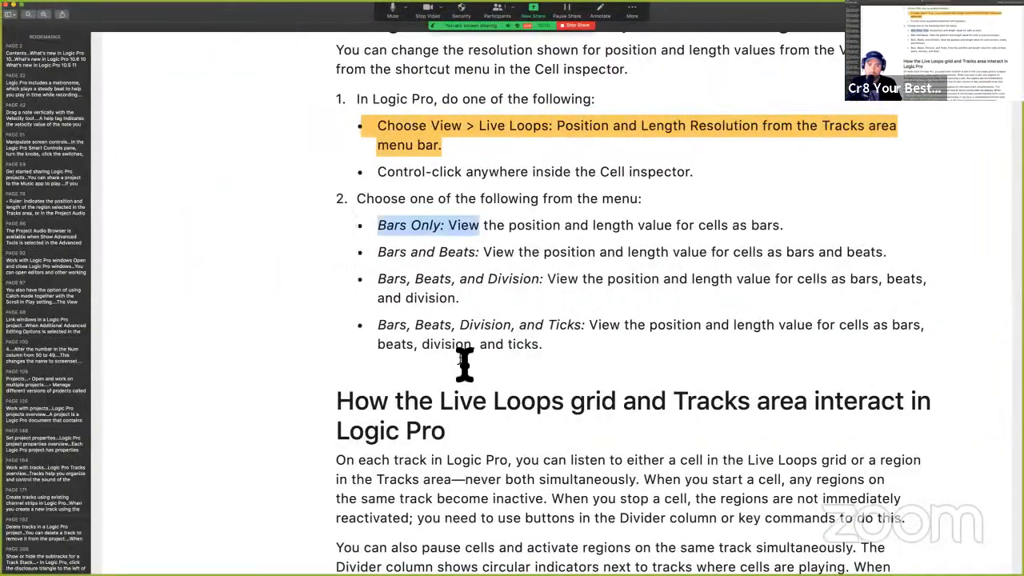
scroll(463, 364, down, 8)
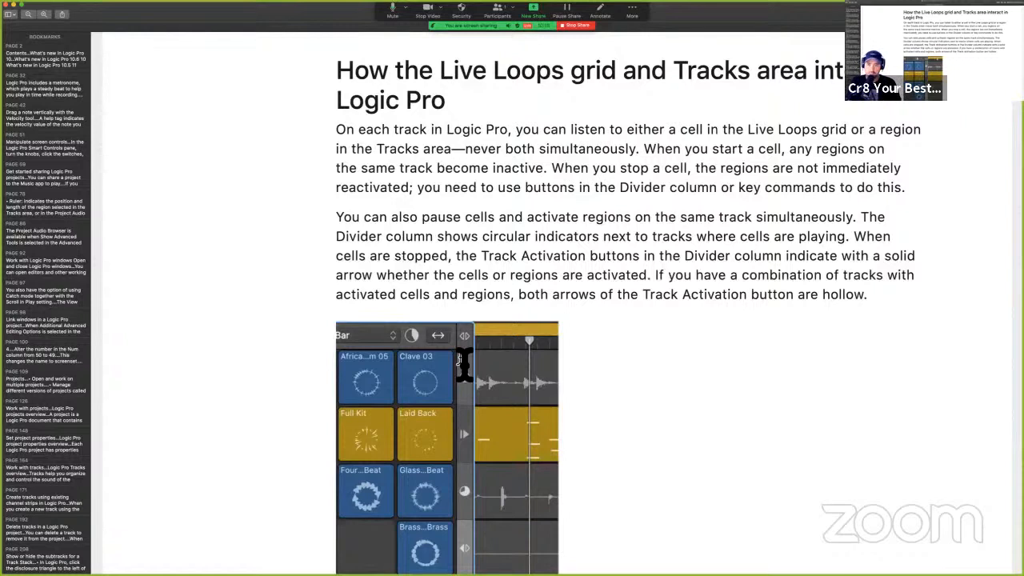
drag(629, 128, 848, 136)
click(376, 158)
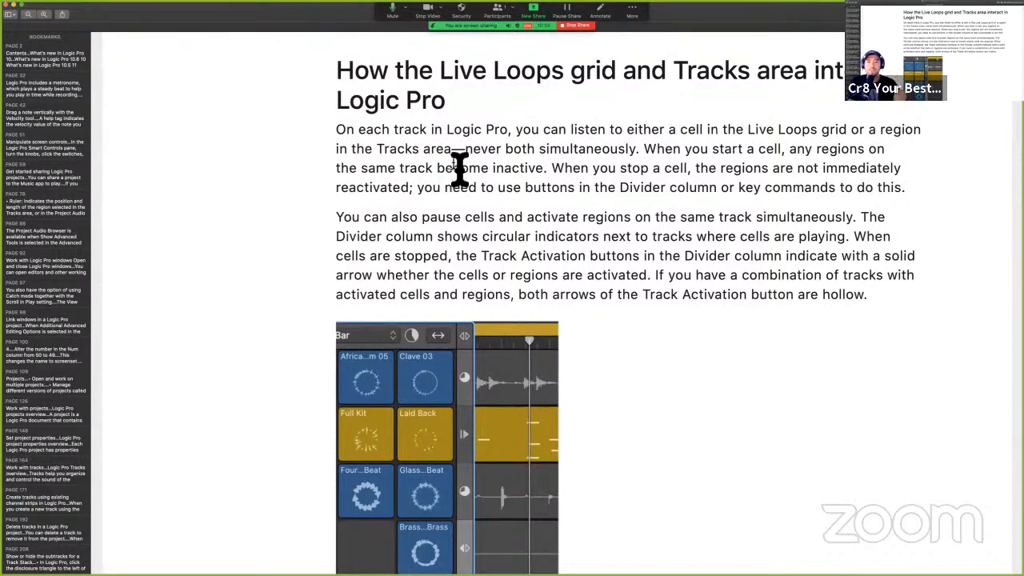
drag(338, 133, 643, 152)
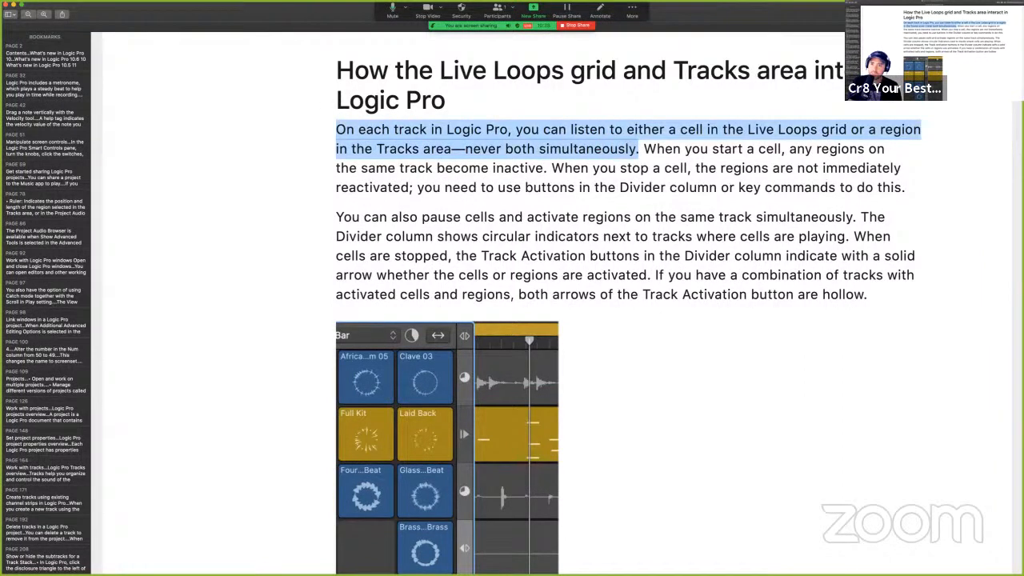
key(ctrl+super+h)
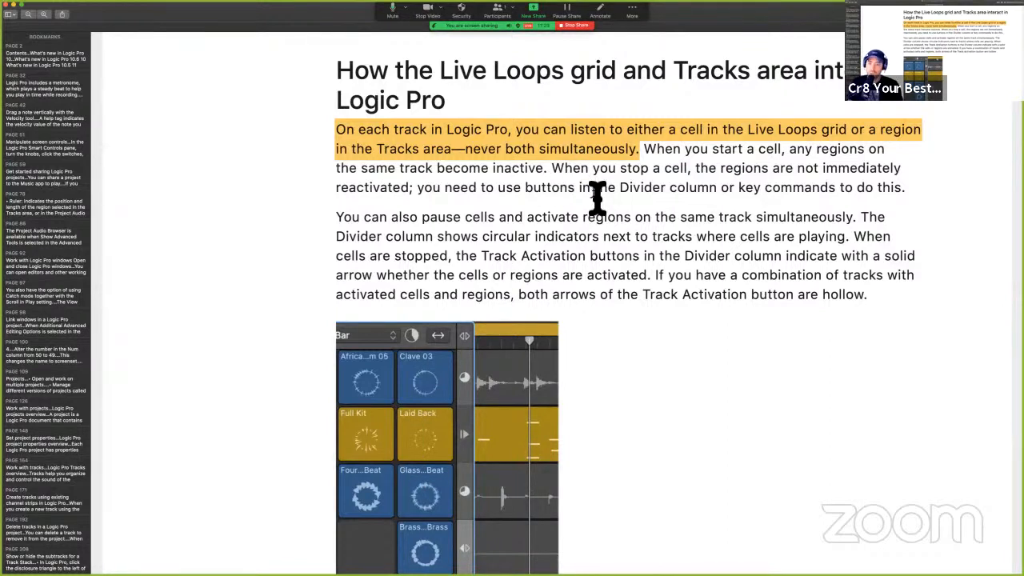
- Read how starting a cell makes regions on the same track inactive and how to reactivate them
scroll(598, 198, down, 2)
scroll(597, 197, down, 3)
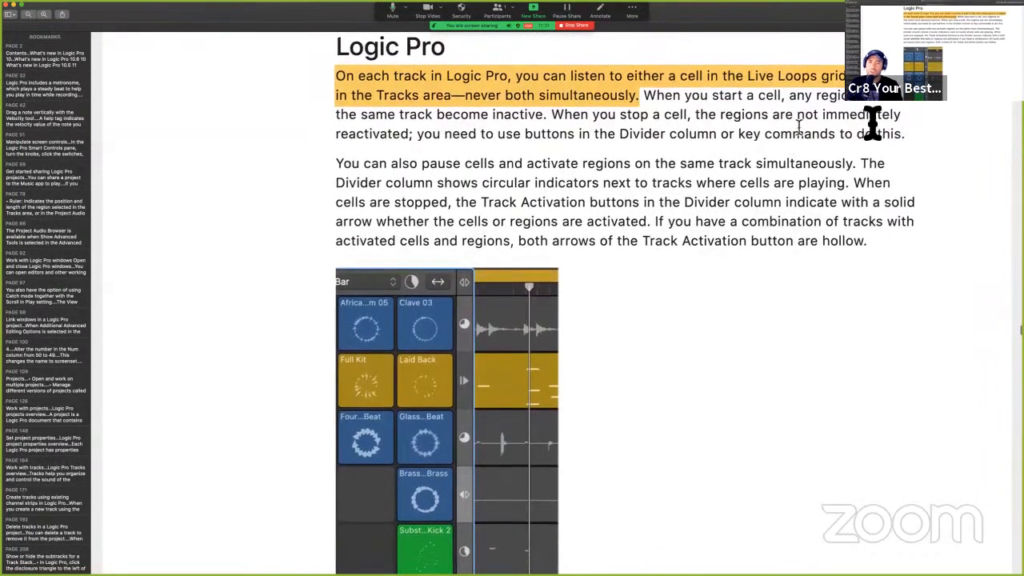
scroll(828, 156, down, 1)
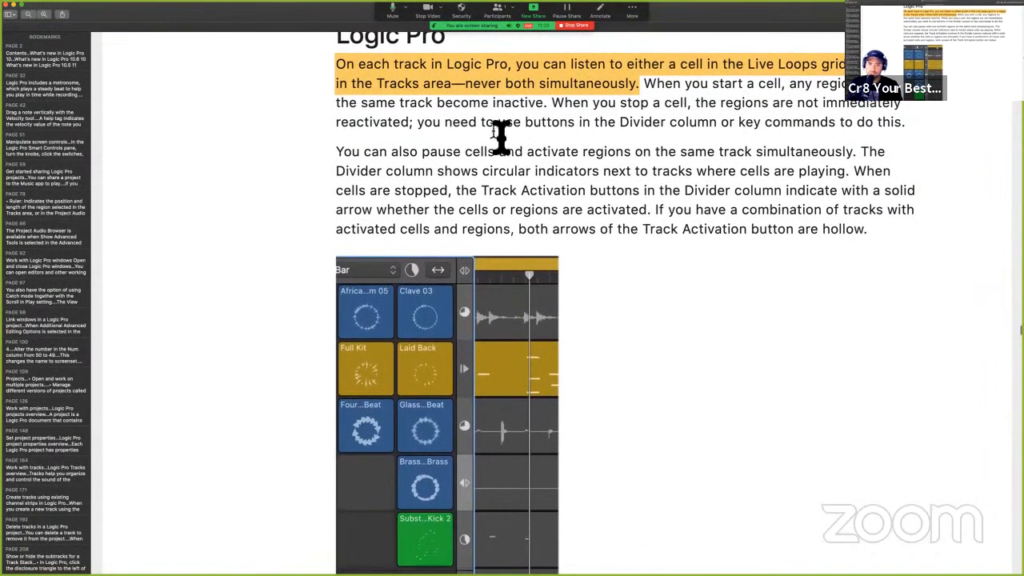
scroll(528, 159, down, 1)
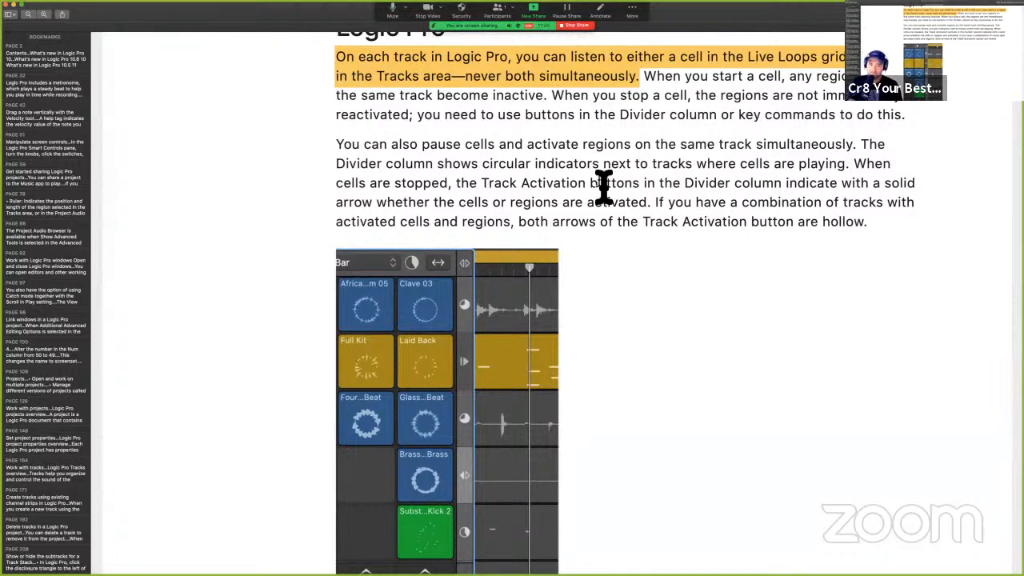
scroll(603, 186, down, 2)
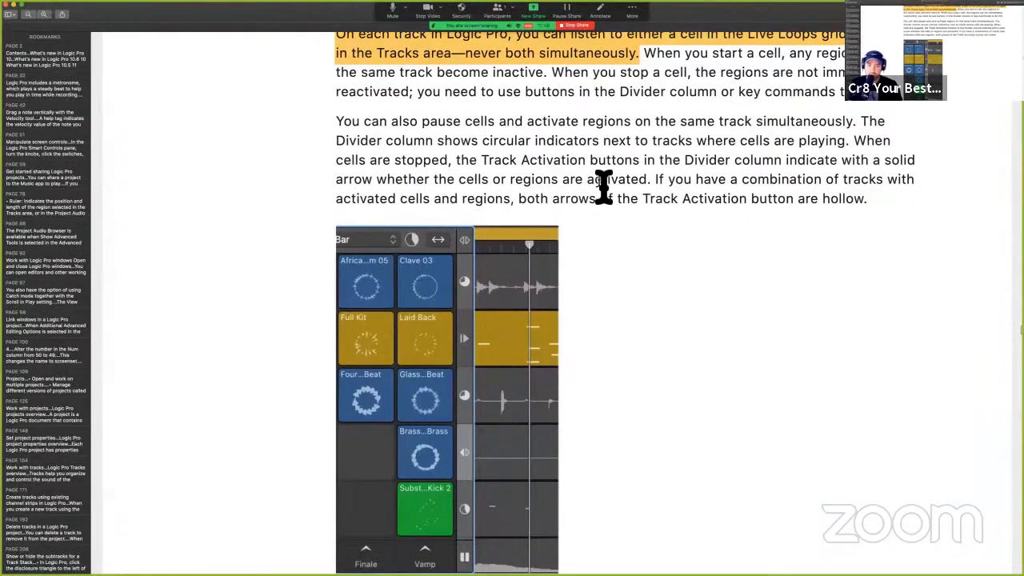
scroll(603, 186, down, 1)
scroll(603, 186, down, 1)
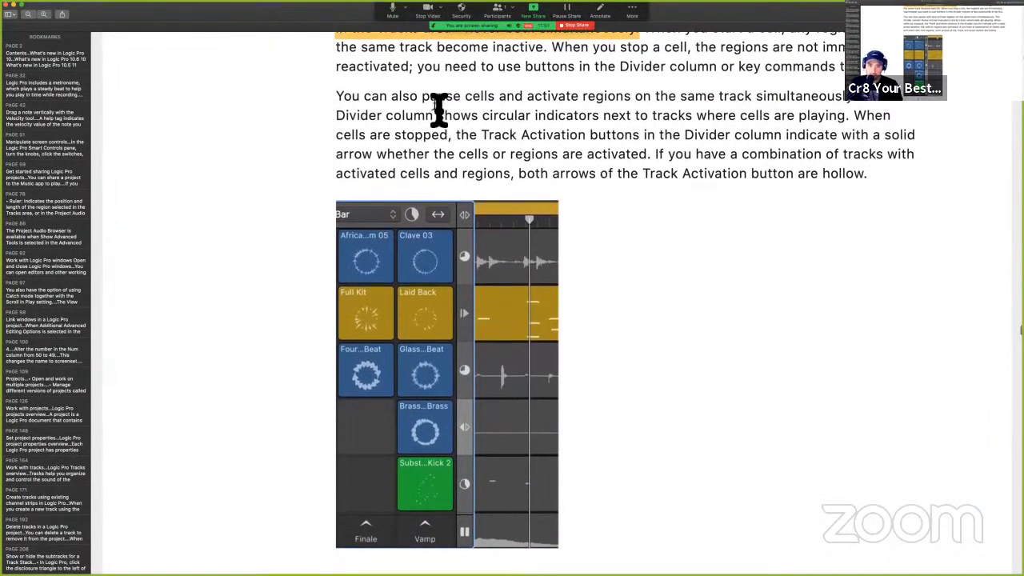
- Examine the paragraph on pausing cells and activating regions, and the Divider column indicators in its illustration
drag(339, 96, 541, 100)
scroll(542, 101, down, 1)
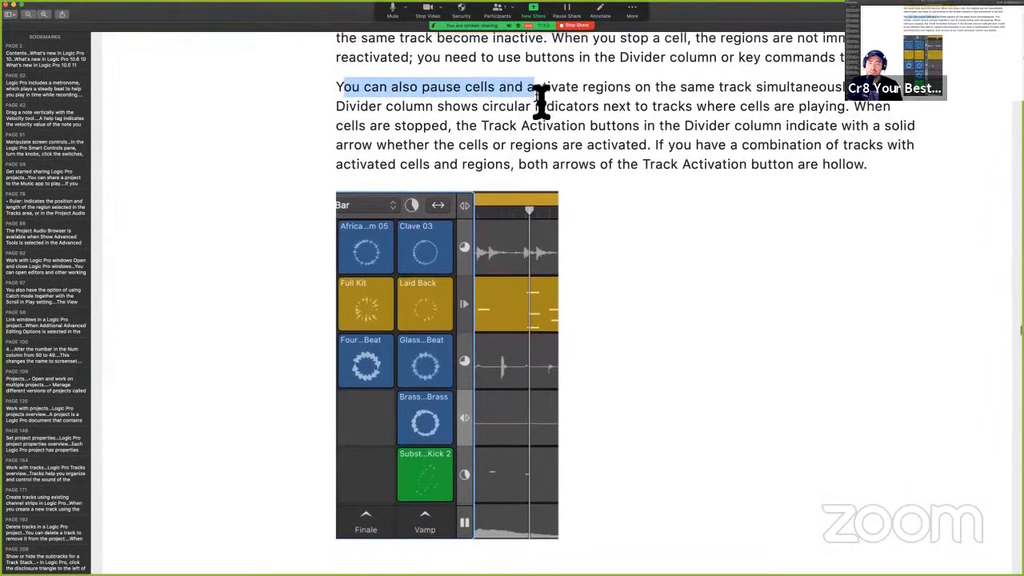
scroll(679, 103, down, 1)
scroll(678, 84, down, 1)
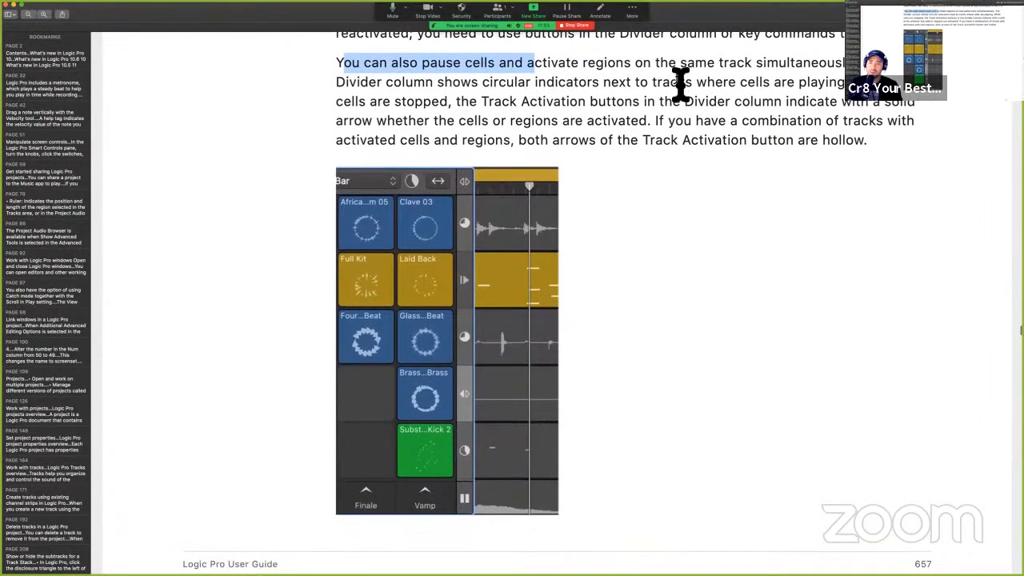
scroll(784, 91, down, 1)
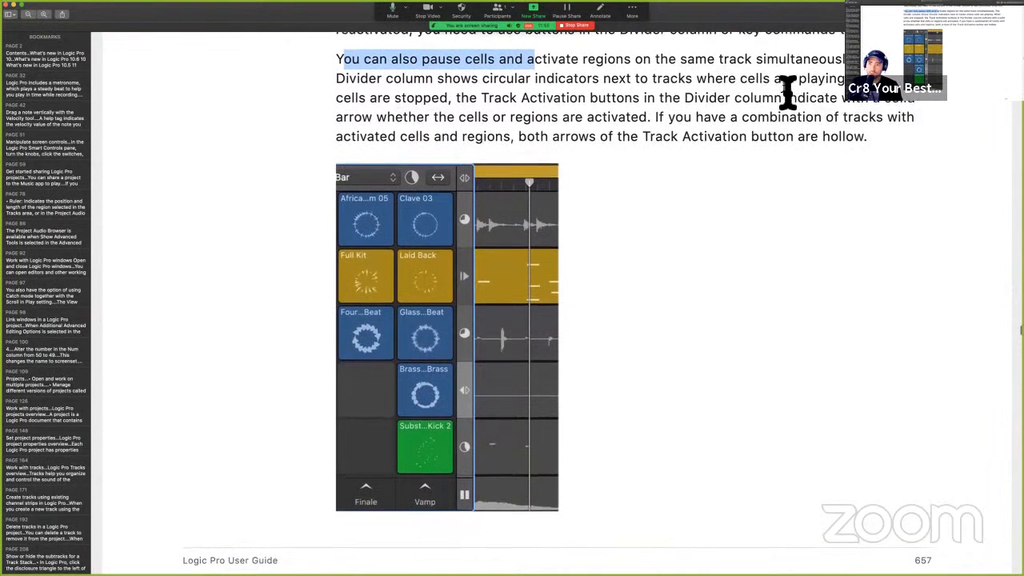
scroll(788, 92, down, 1)
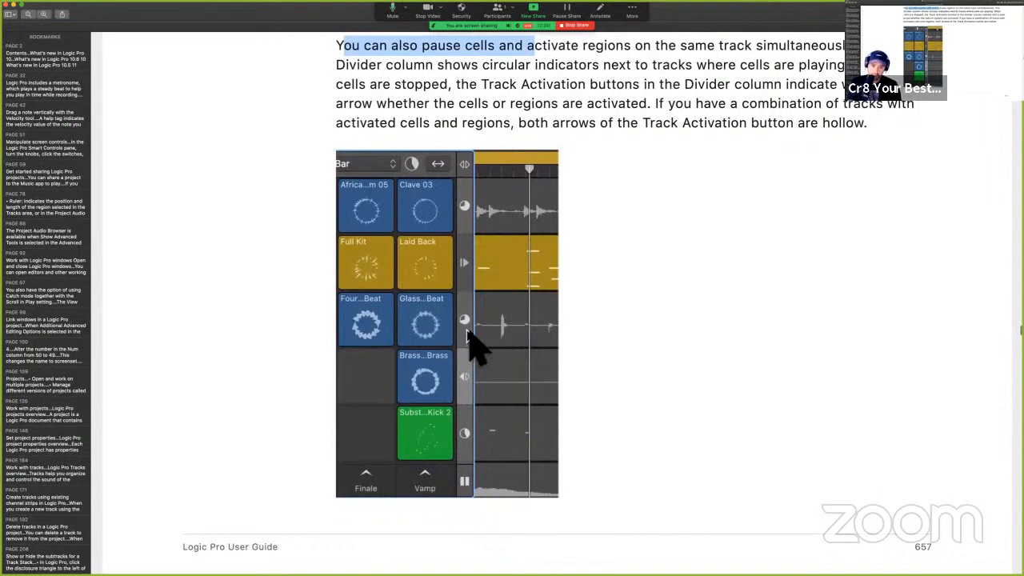
key(ctrl+alt+super+m)
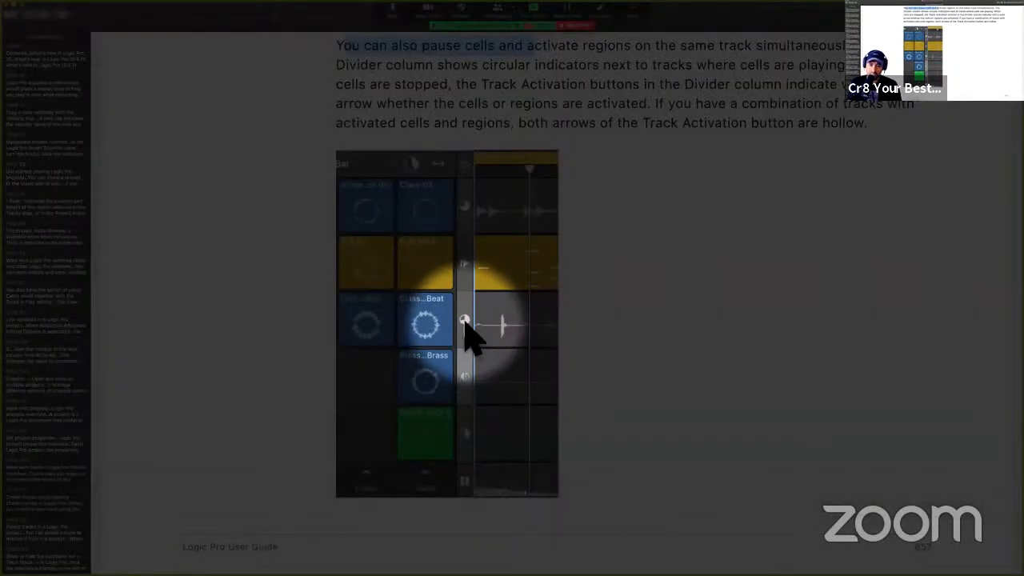
key(ctrl+alt+super+m)
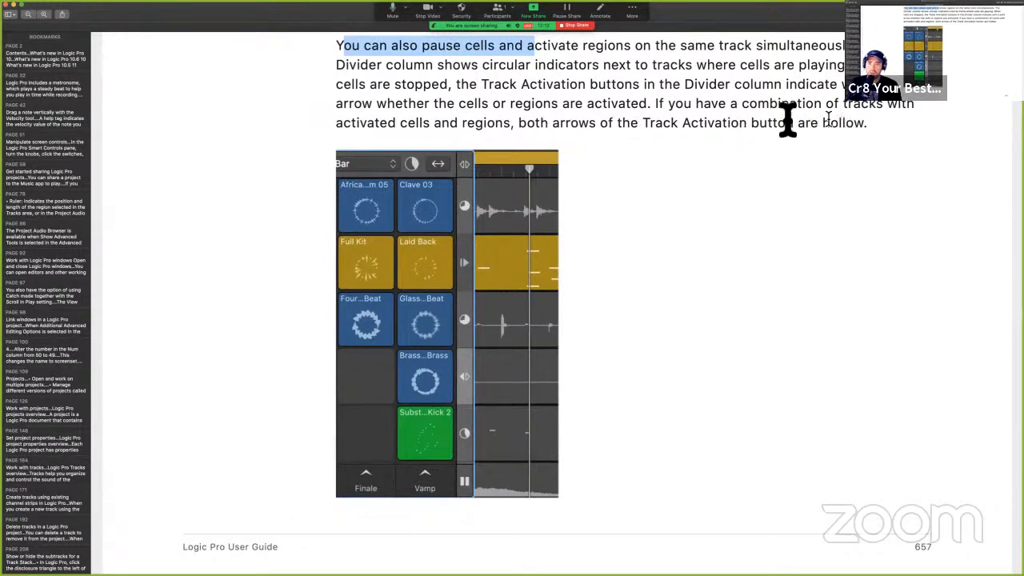
- Mark the text on combining activated cells and regions, and read on to the section Activate regions on an individual track
drag(668, 105, 905, 118)
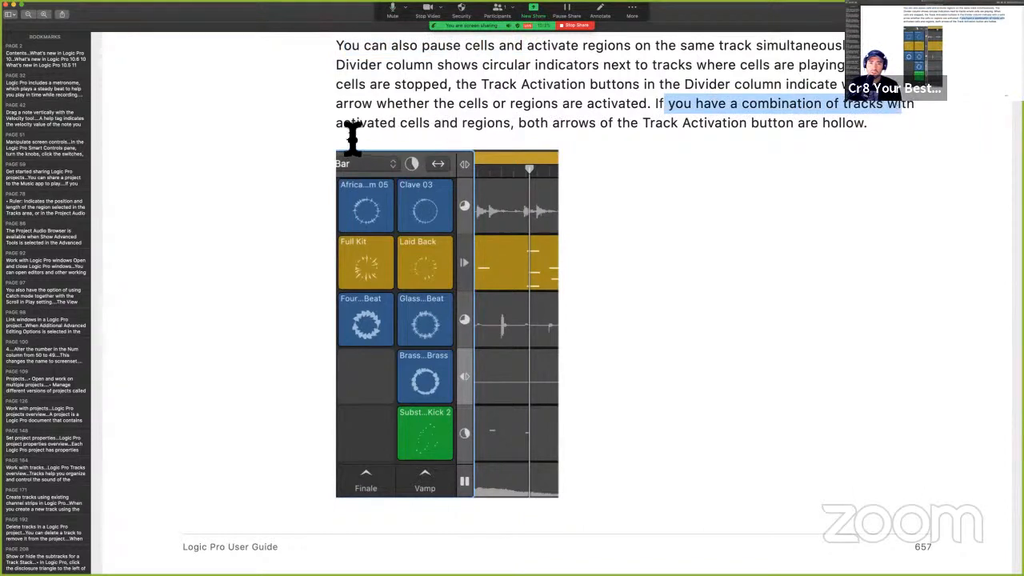
drag(339, 124, 515, 136)
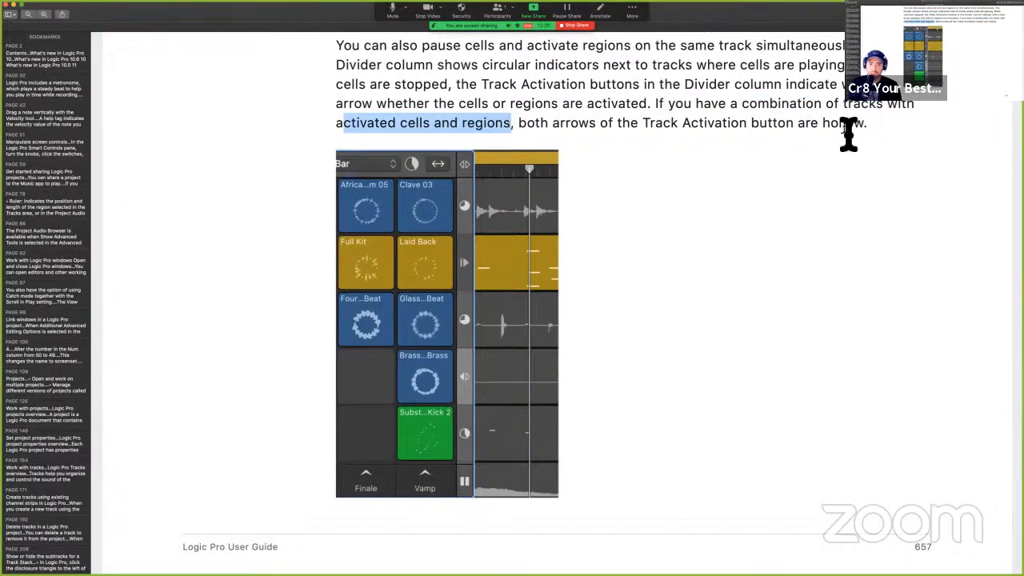
scroll(667, 245, down, 3)
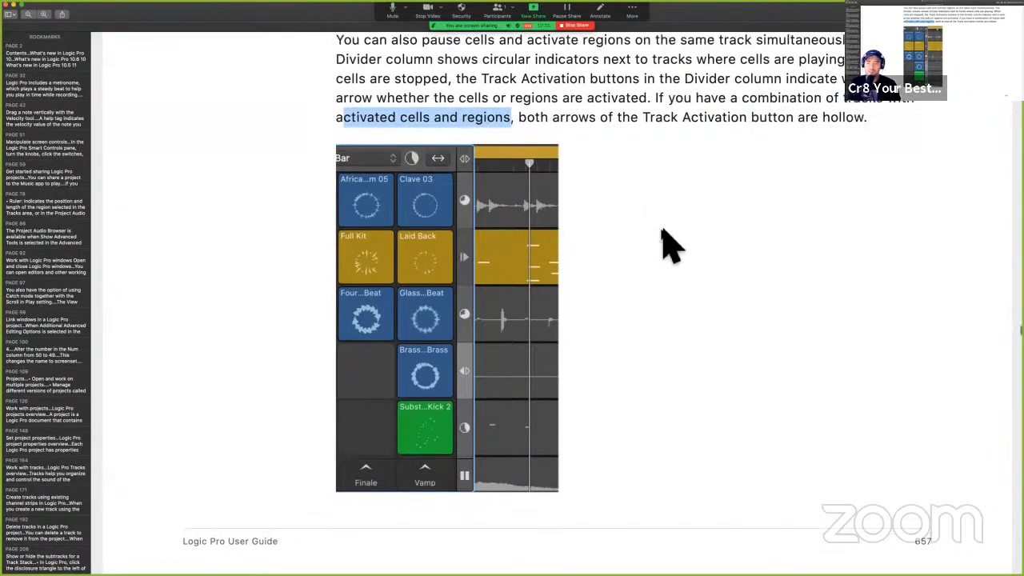
scroll(667, 244, down, 10)
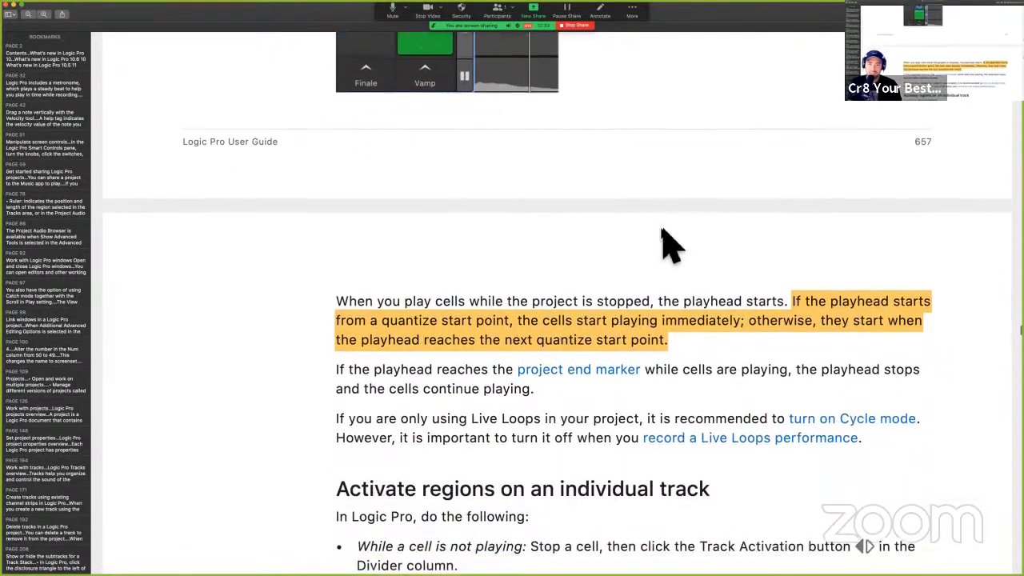
scroll(667, 245, down, 3)
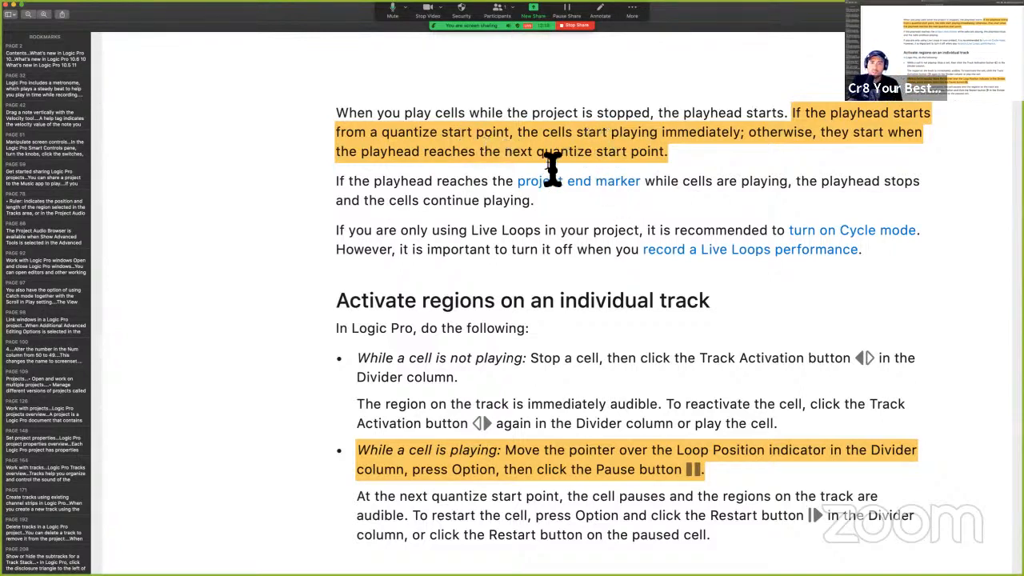
- Read the user guide passages on cells starting from a quantize start point and on playback continuing past the project end marker
drag(543, 132, 803, 120)
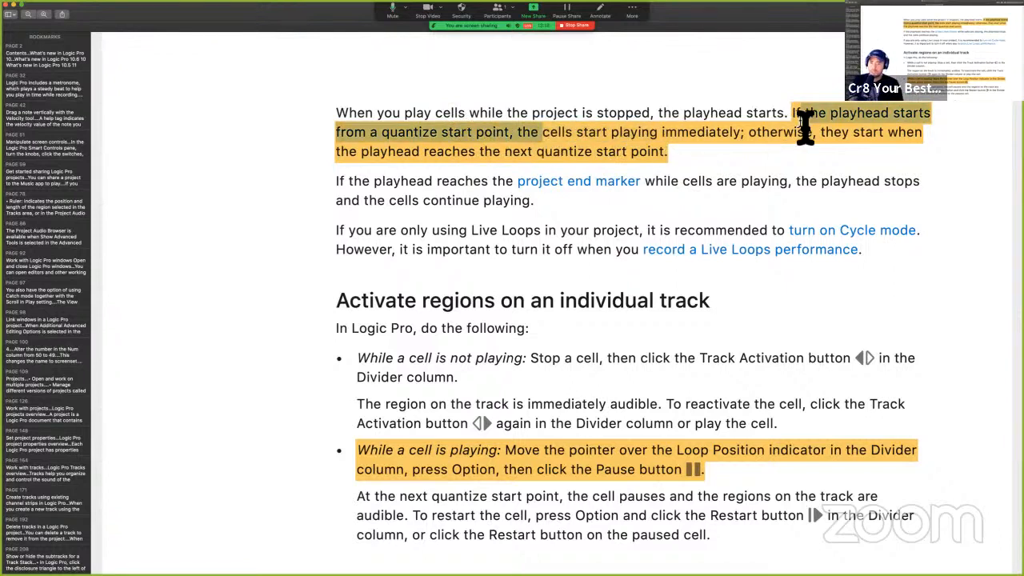
click(752, 175)
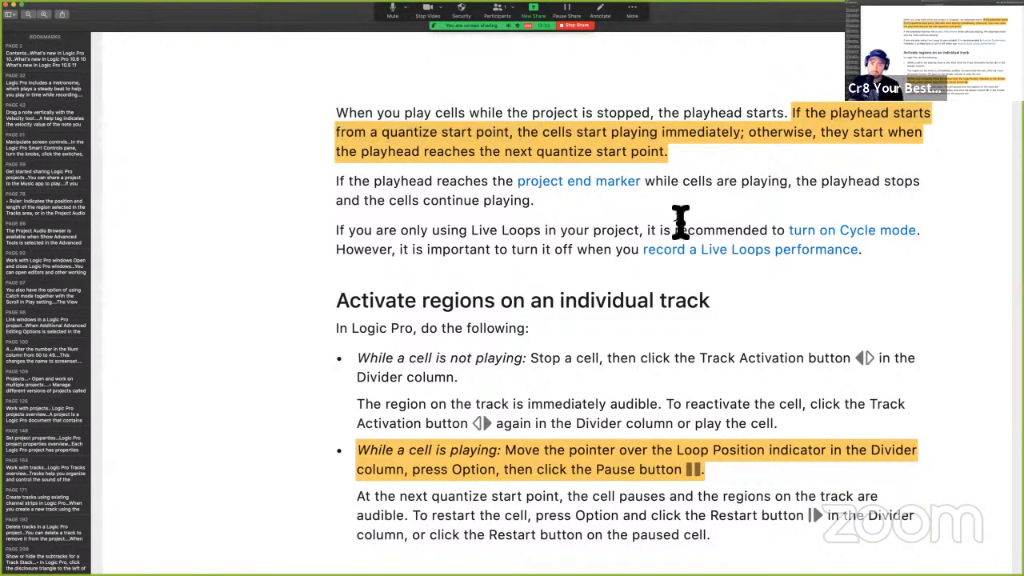
drag(349, 181, 500, 182)
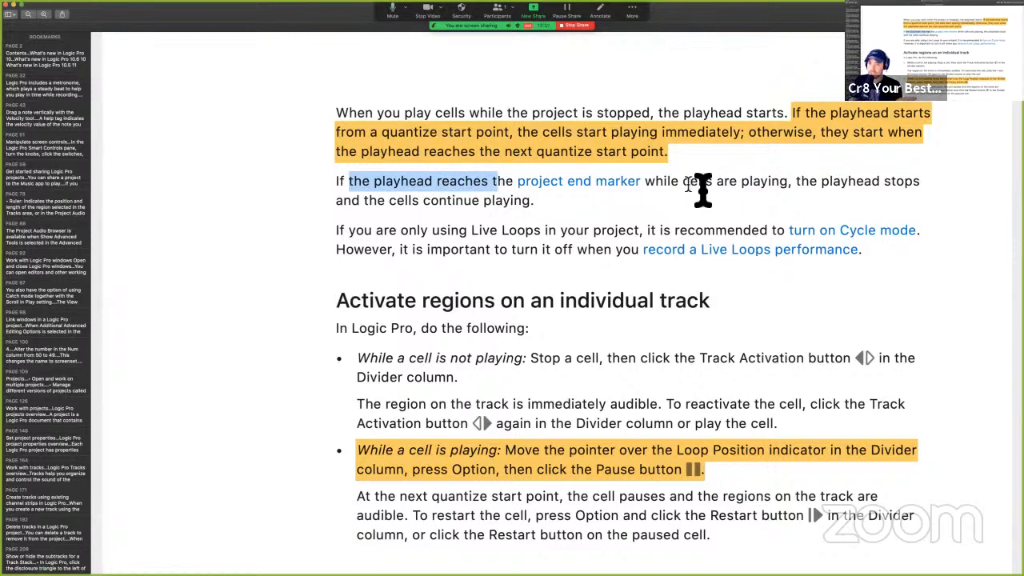
drag(684, 181, 798, 187)
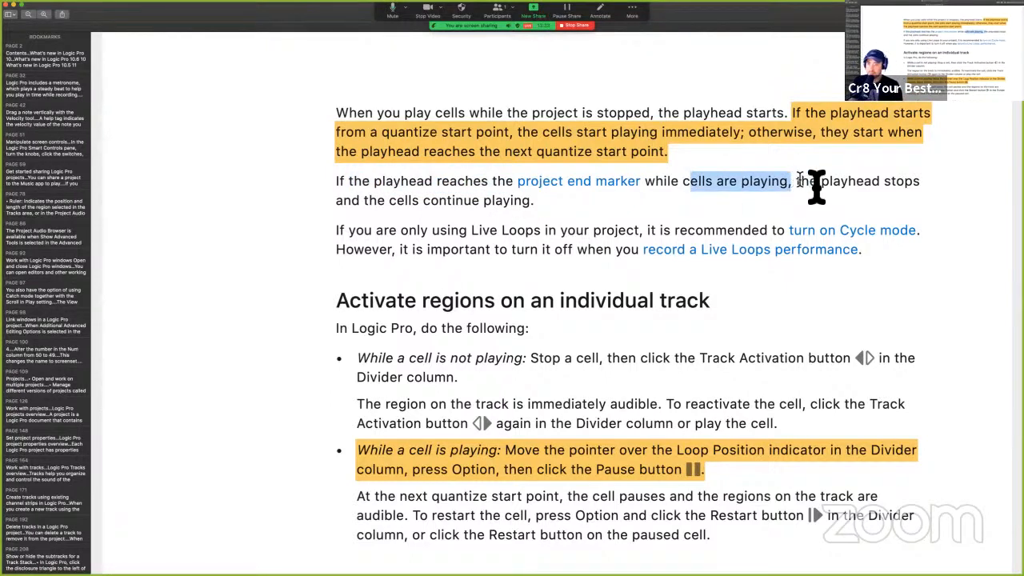
drag(389, 200, 544, 209)
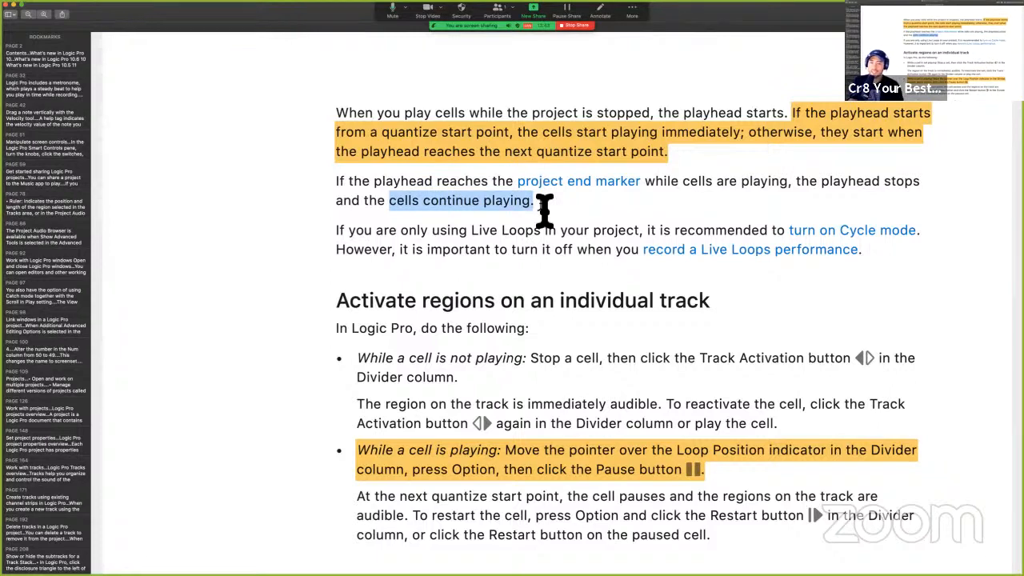
click(543, 210)
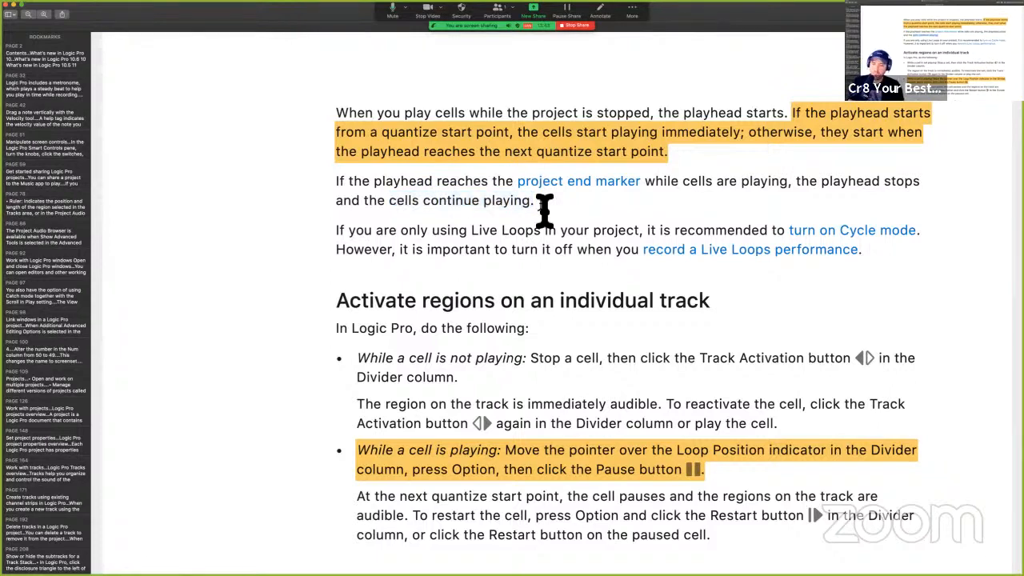
- Switch to Logic Pro, turn off Cycle mode, and place the playhead at bar 64 near the end of the project
key(ctrl+Right)
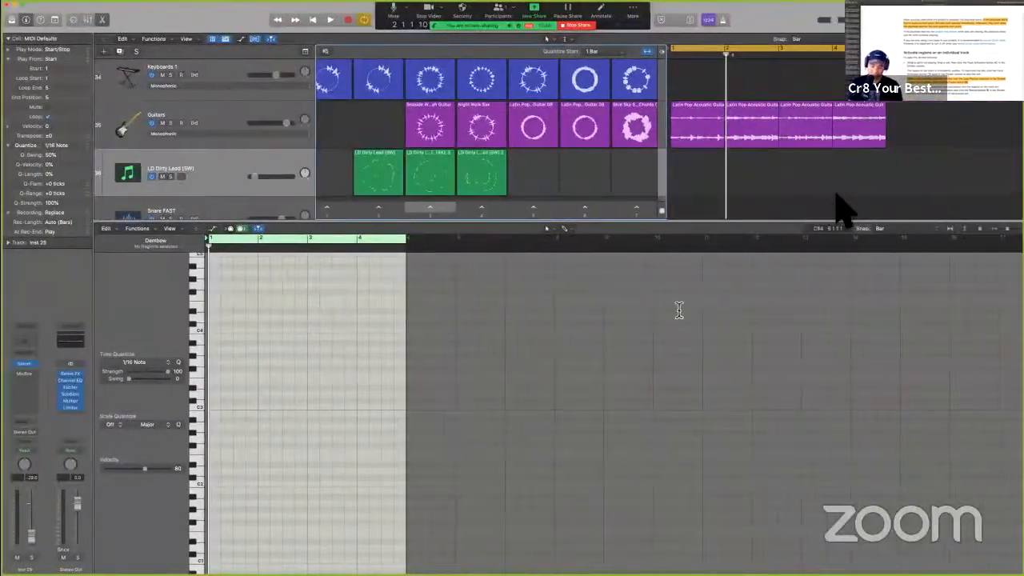
key(c)
scroll(854, 192, right, 10)
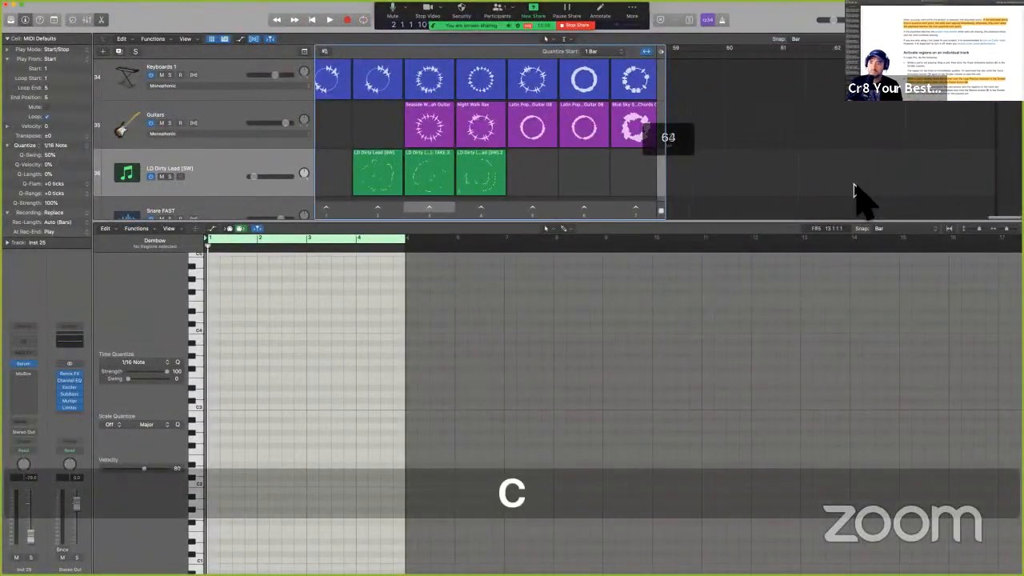
click(964, 51)
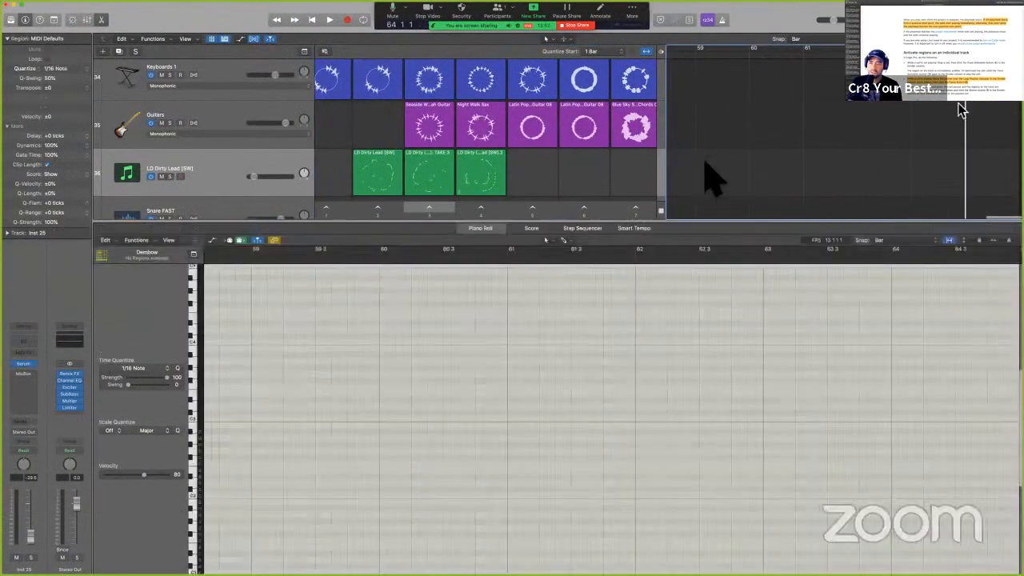
- Start the LD Dirty Lead cell in scene 4, trigger all of scene 4, and stop playback after the playhead passes bar 67
click(480, 178)
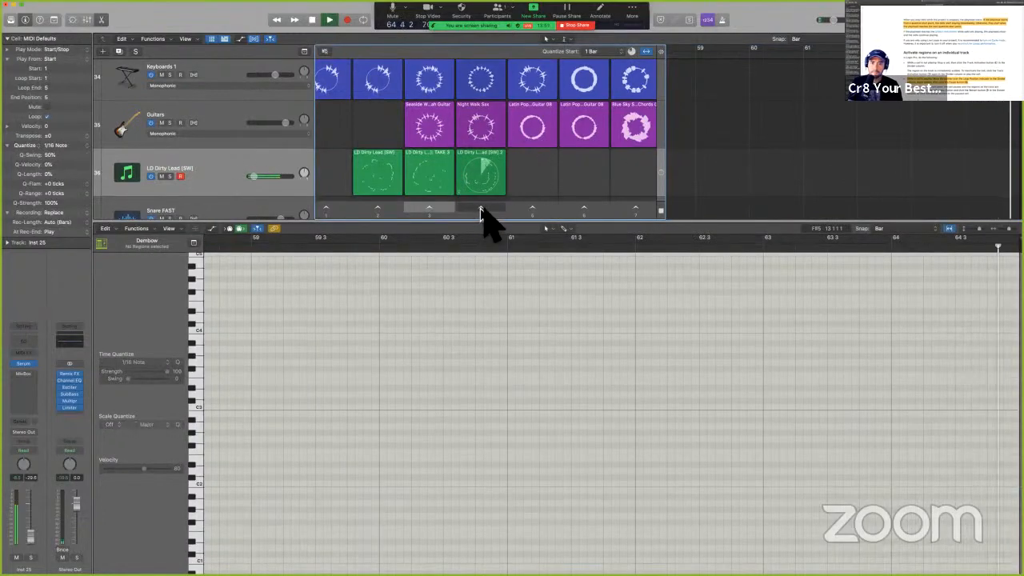
click(481, 210)
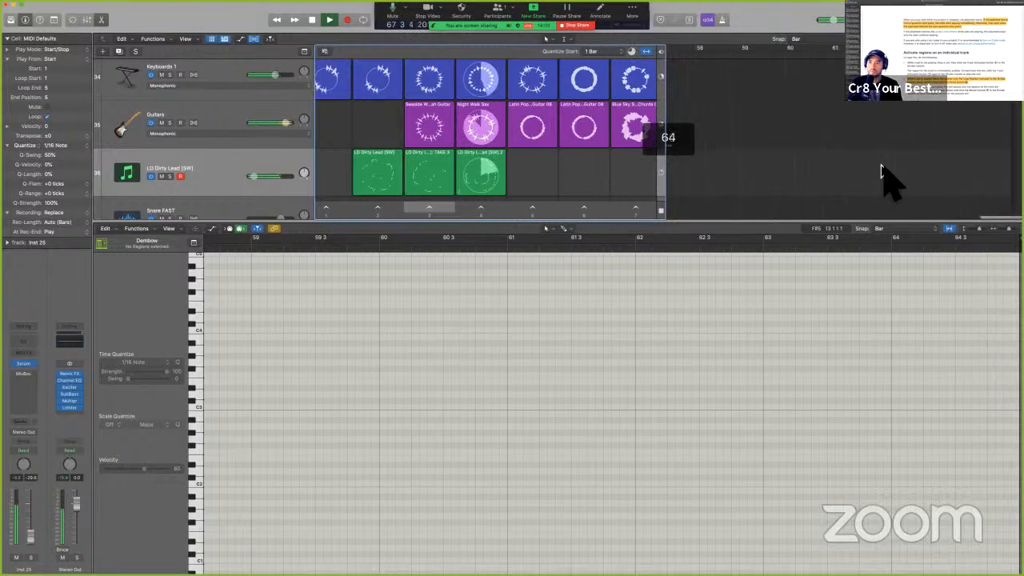
key(space)
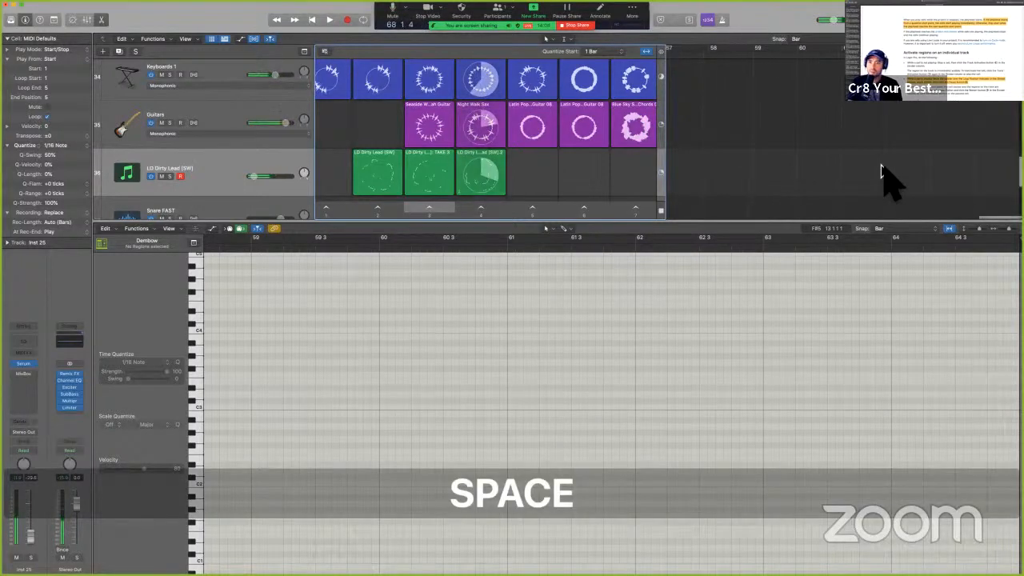
- Hide the Piano Roll editor and clear the queued scene 4 cells in the Live Loops grid
scroll(881, 171, down, 10)
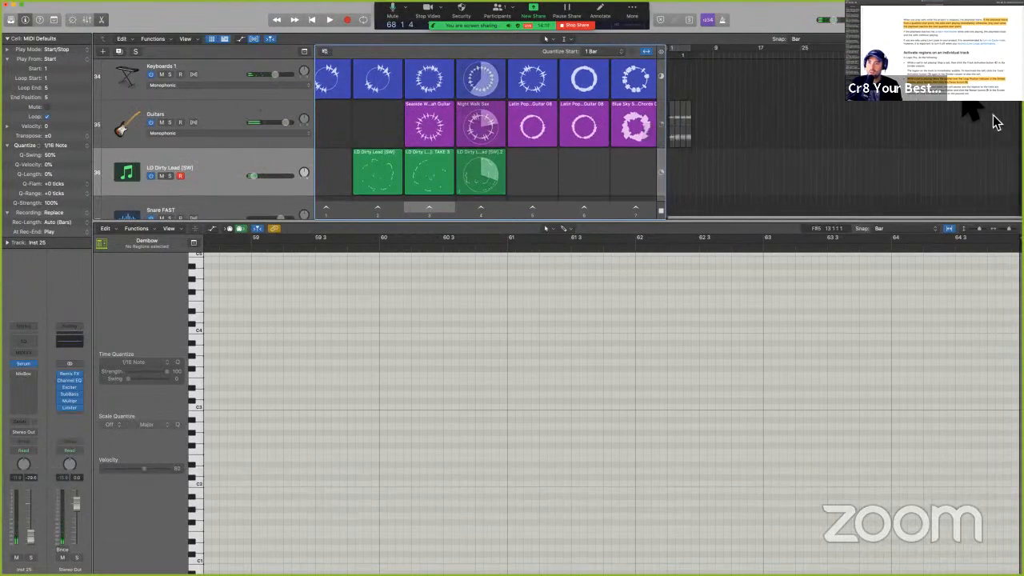
key(p)
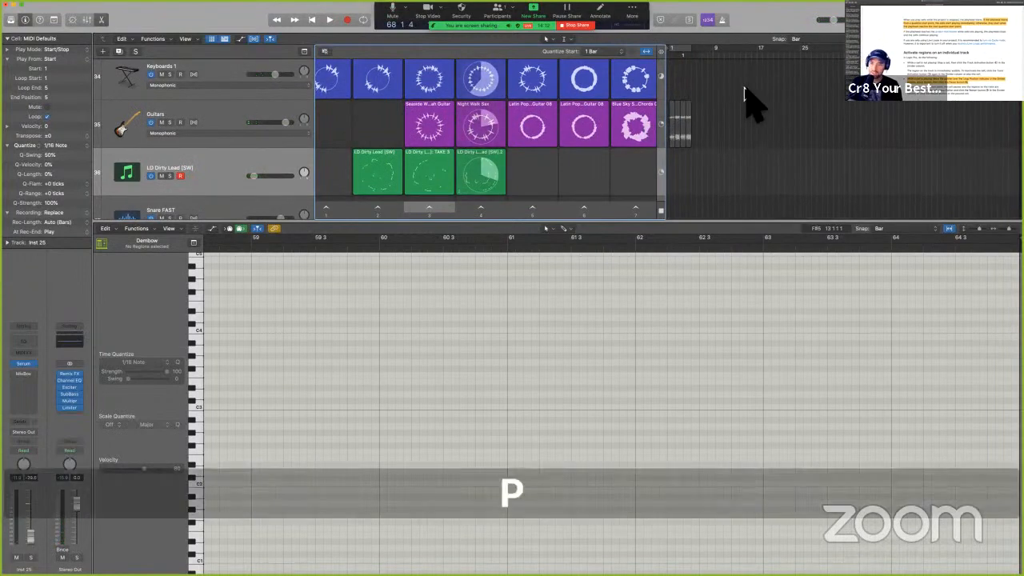
key(p)
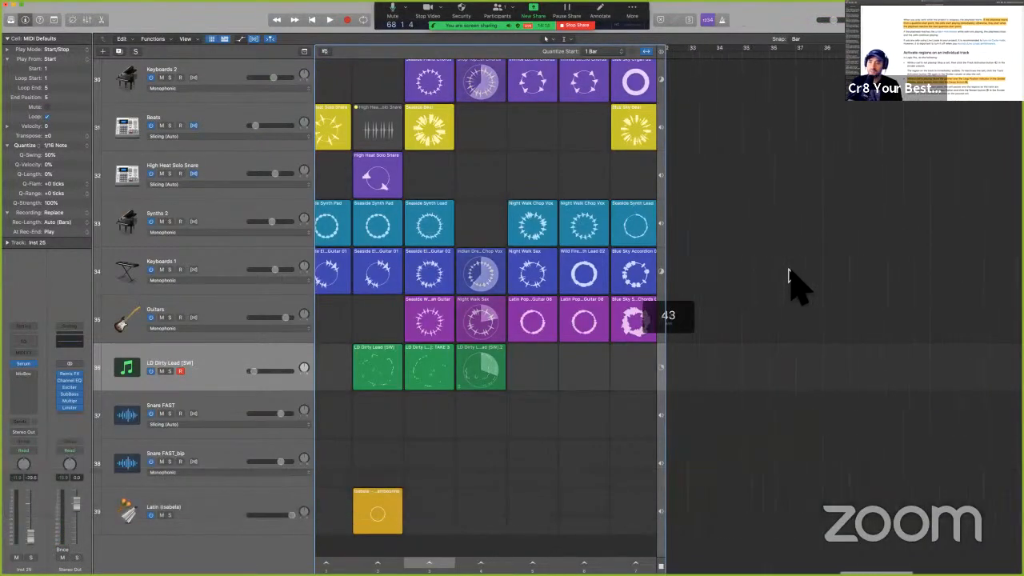
key(super)
key(space)
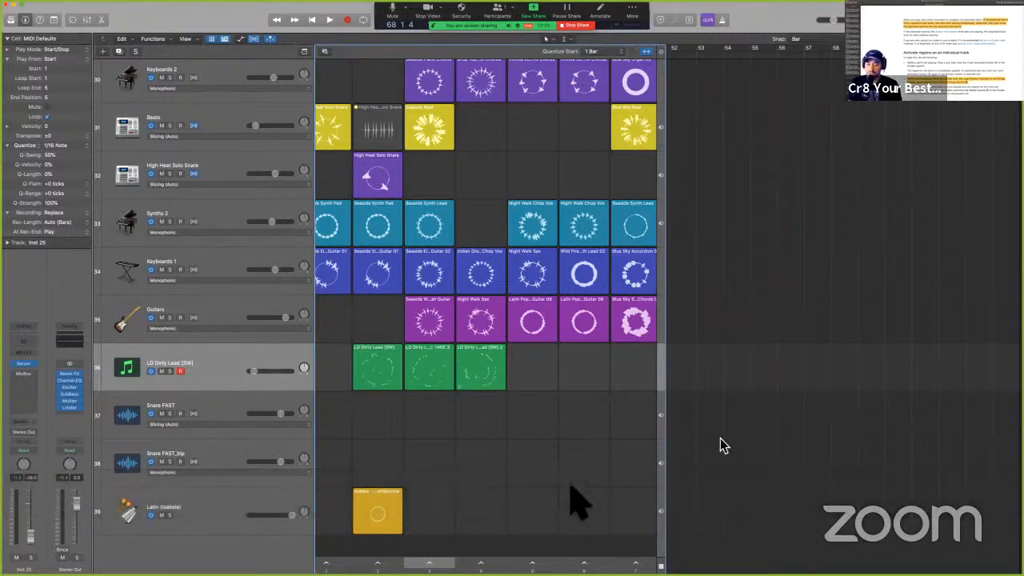
- Trigger scene 3, stop its playing cells, and halt the project playback
click(444, 564)
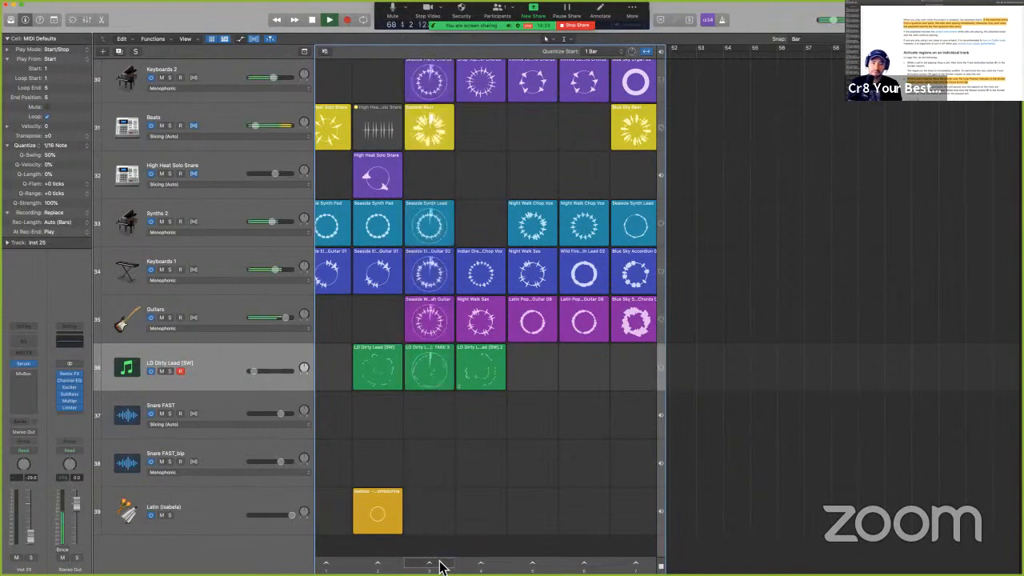
key(Return)
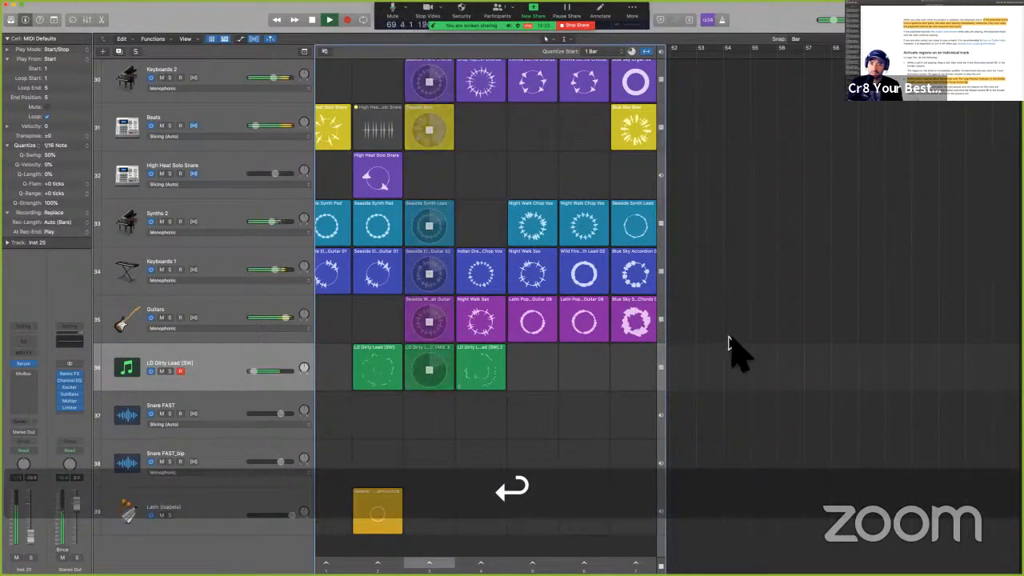
key(space)
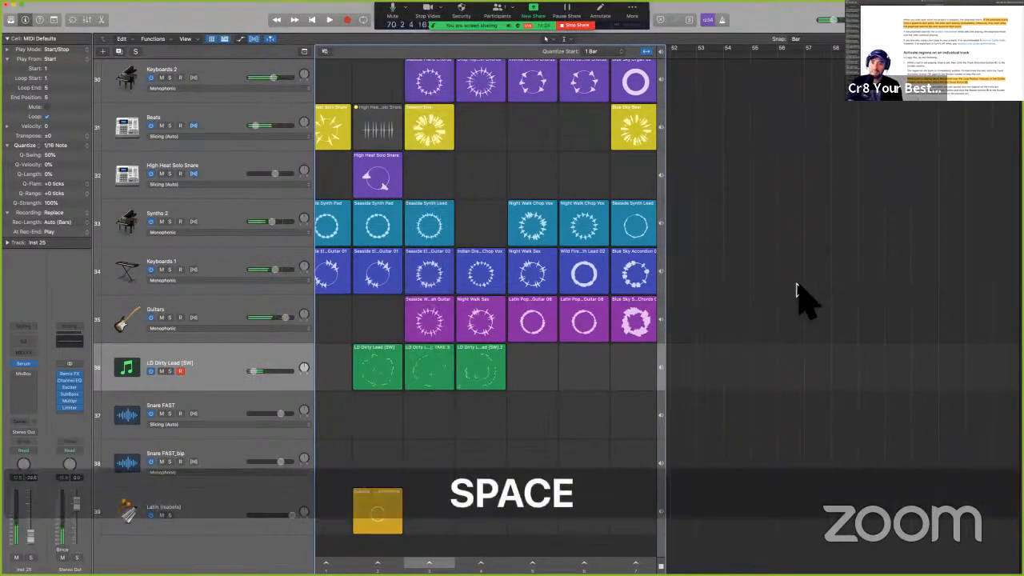
- Move the meeting toolbar off the control bar display and set the playhead position to bar 66
scroll(796, 285, right, 15)
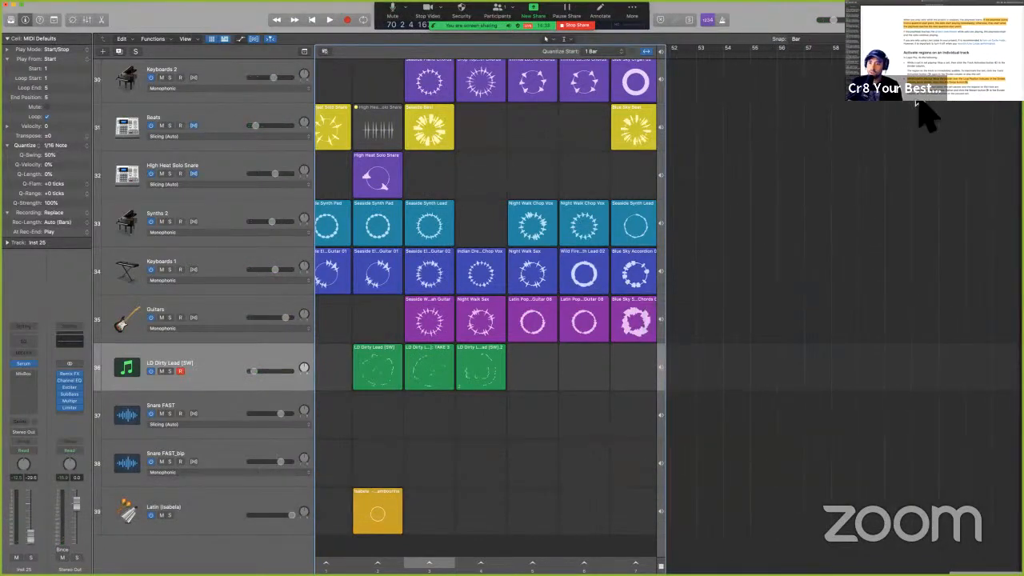
scroll(914, 101, down, 10)
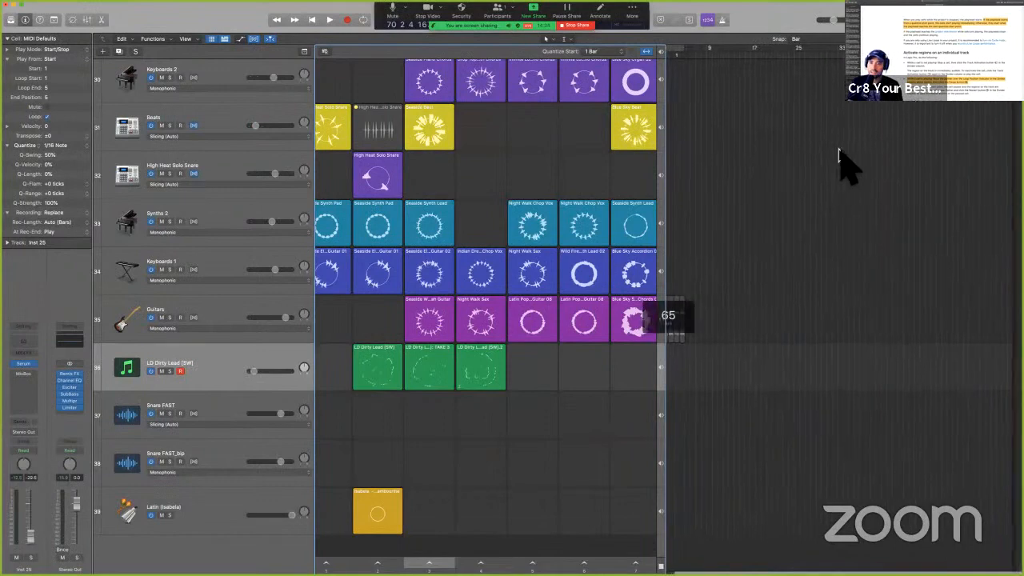
click(823, 191)
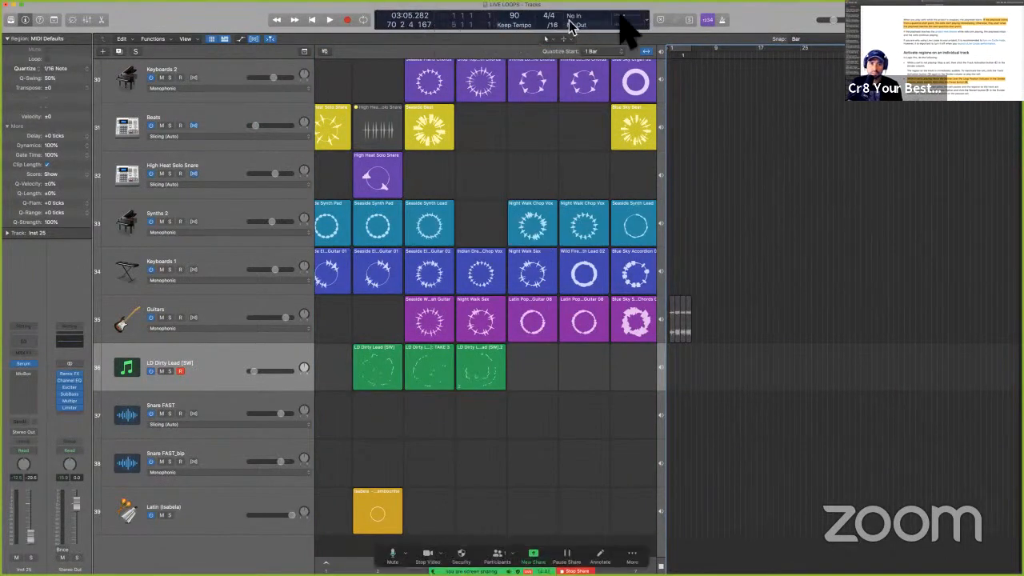
right_click(762, 21)
click(379, 11)
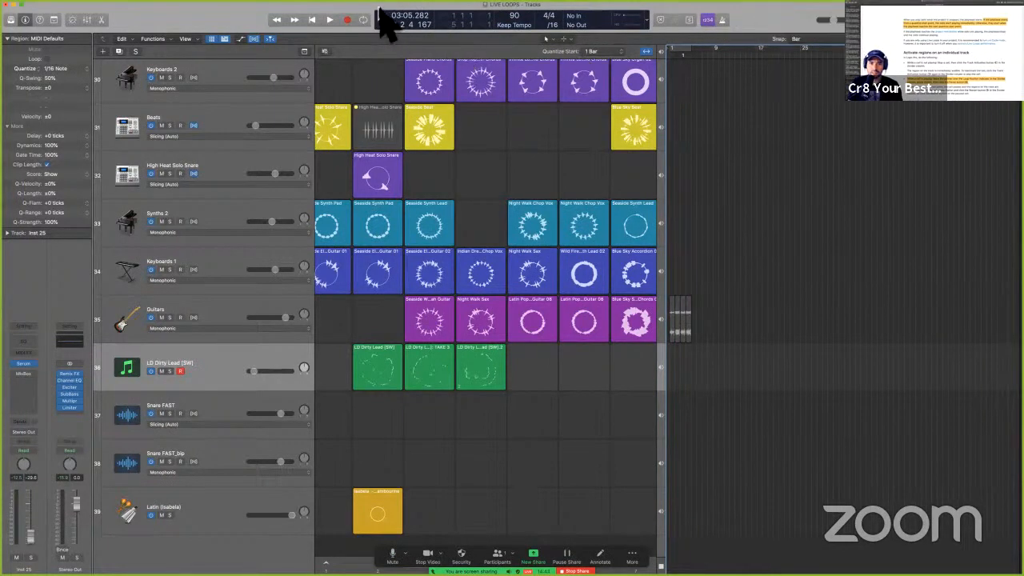
drag(396, 16, 414, 26)
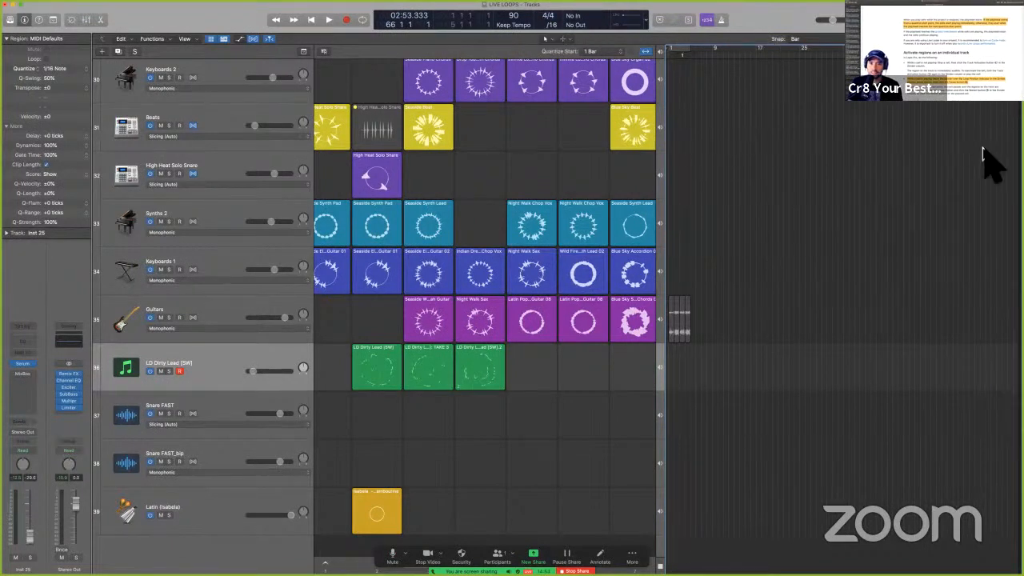
- Turn Cycle mode back on over the Latin Pop Acoustic Guitar regions and start playback from bar 1
key(space)
mouse_move(678, 318)
scroll(844, 320, up, 5)
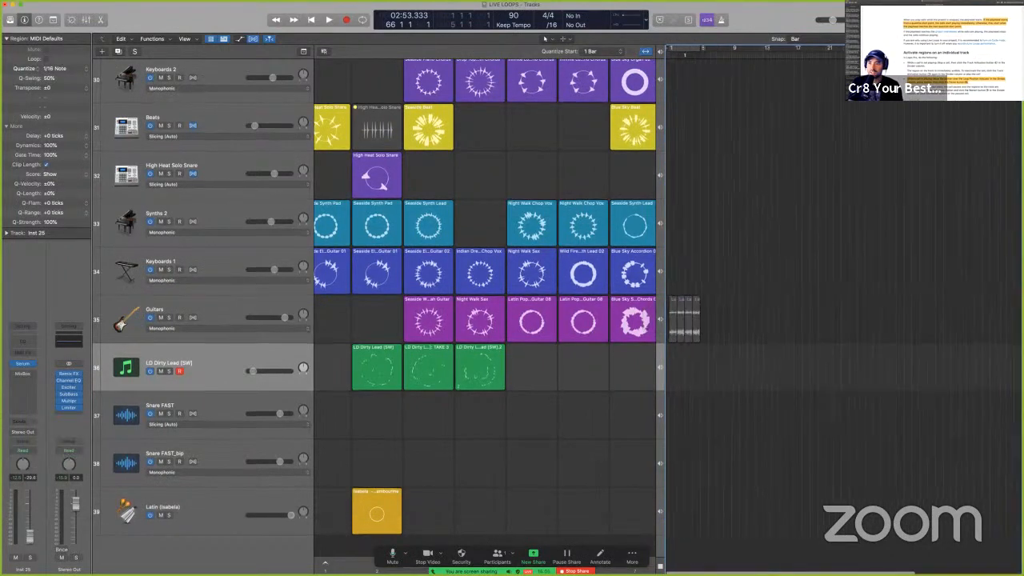
scroll(840, 312, right, 5)
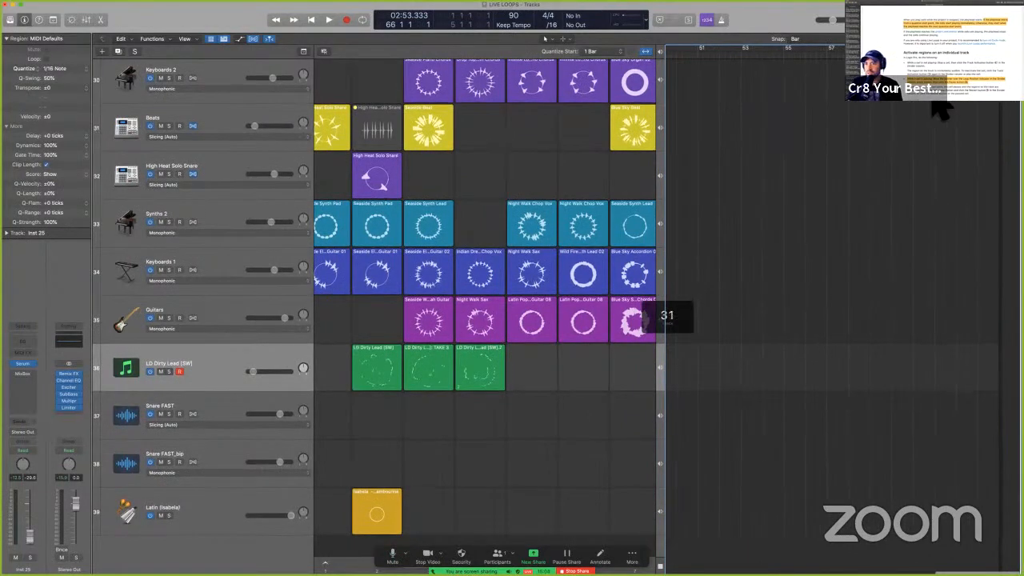
scroll(800, 137, down, 5)
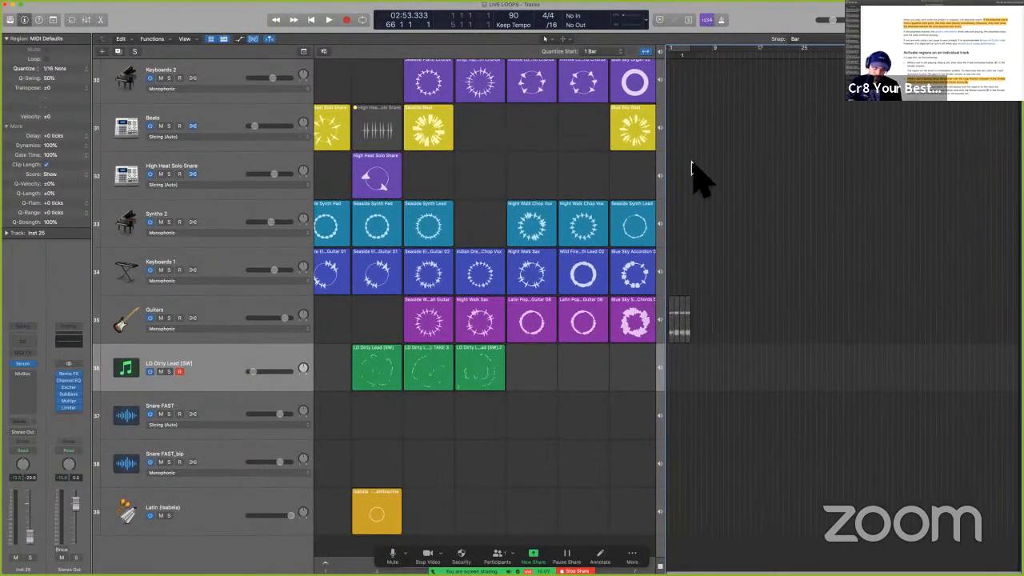
key(c)
scroll(701, 116, up, 5)
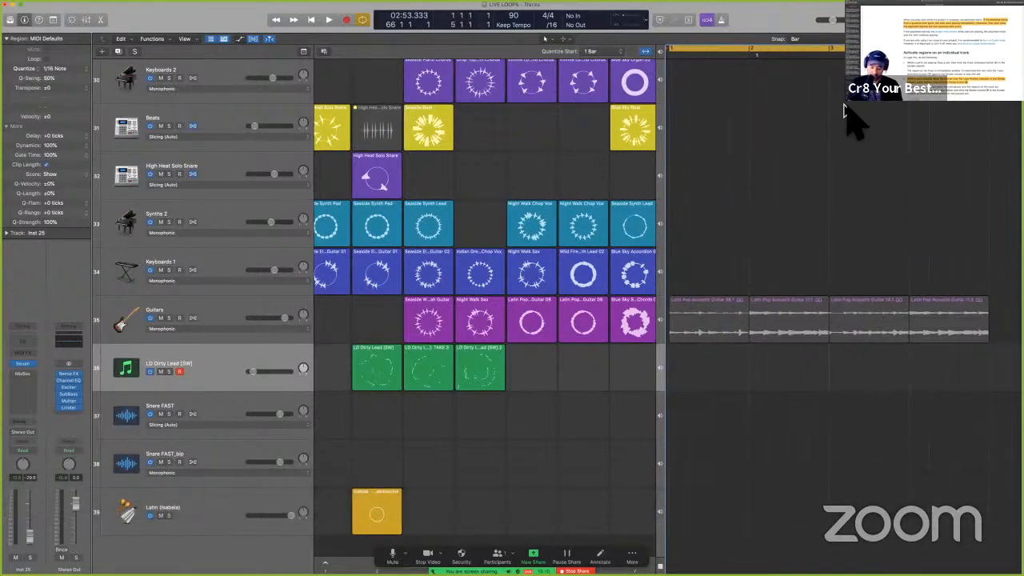
key(space)
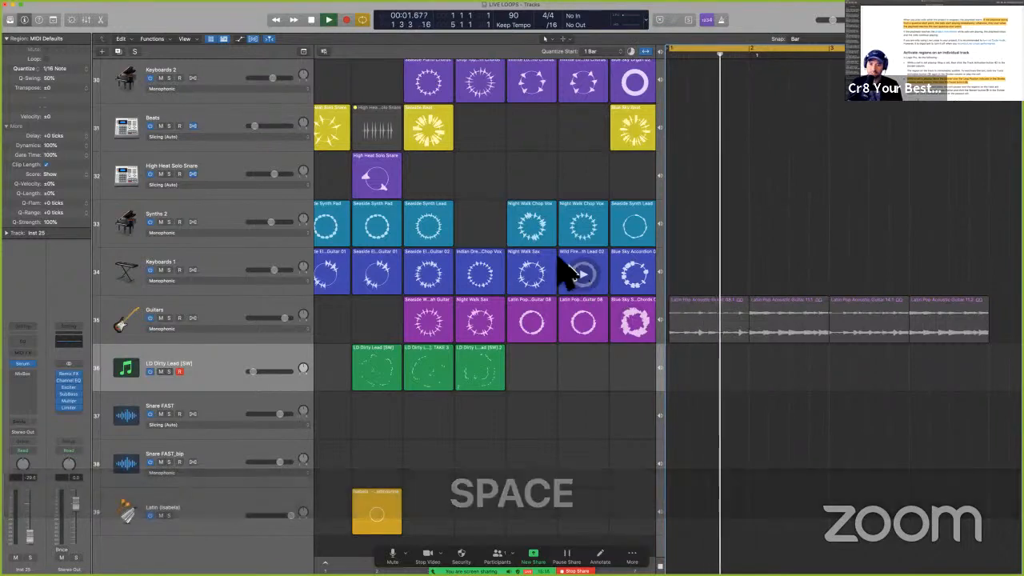
- While the cycle plays, start the scene 5 cells on the Keyboards 2, Synths 2 and Dembow tracks
mouse_move(533, 232)
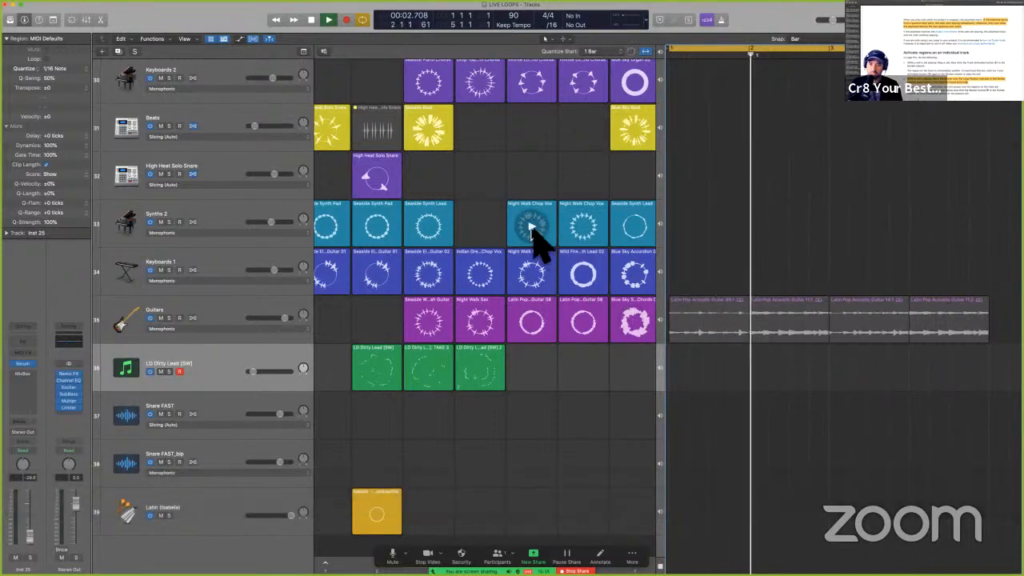
click(532, 88)
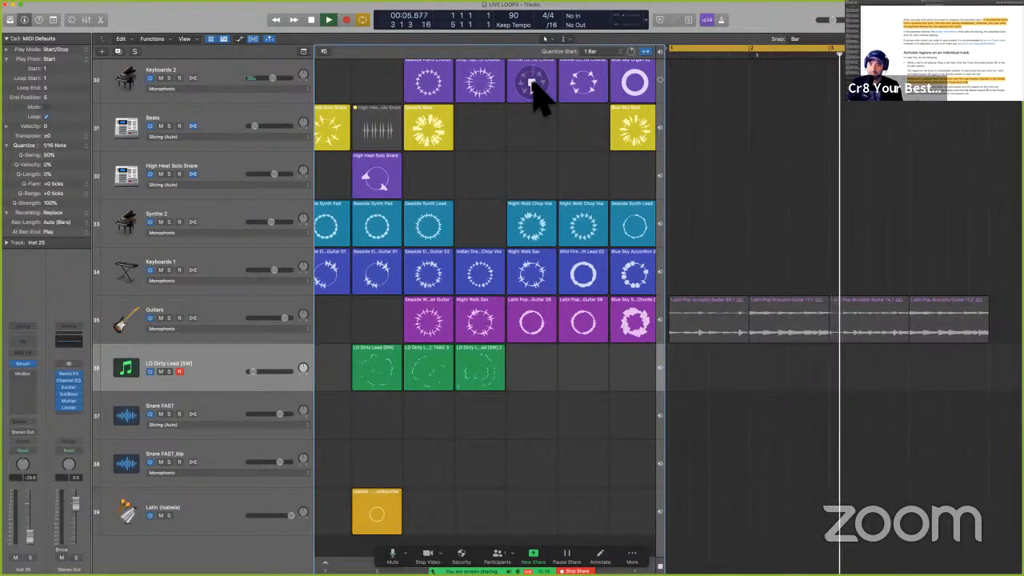
click(533, 228)
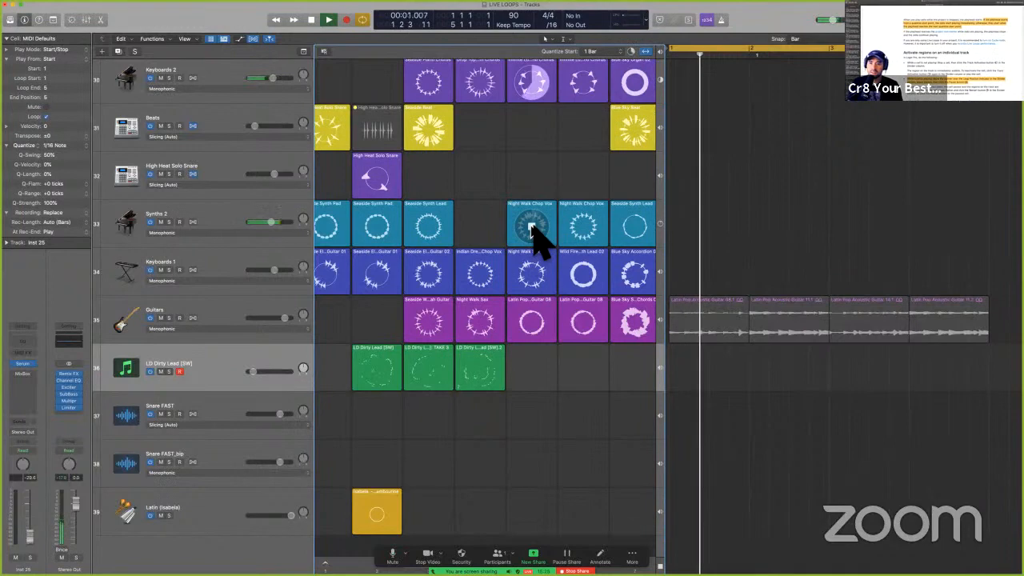
scroll(534, 240, up, 8)
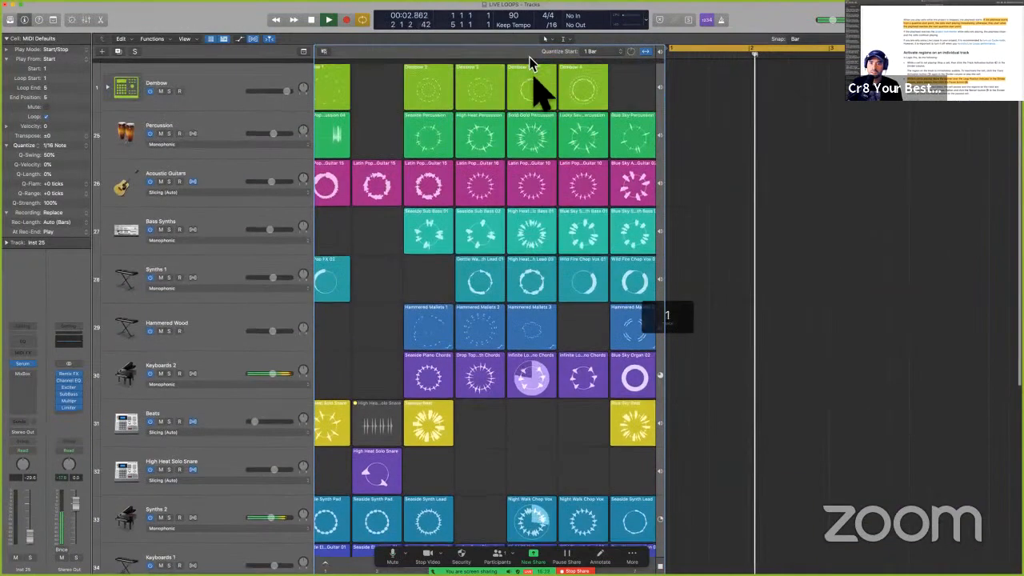
click(533, 86)
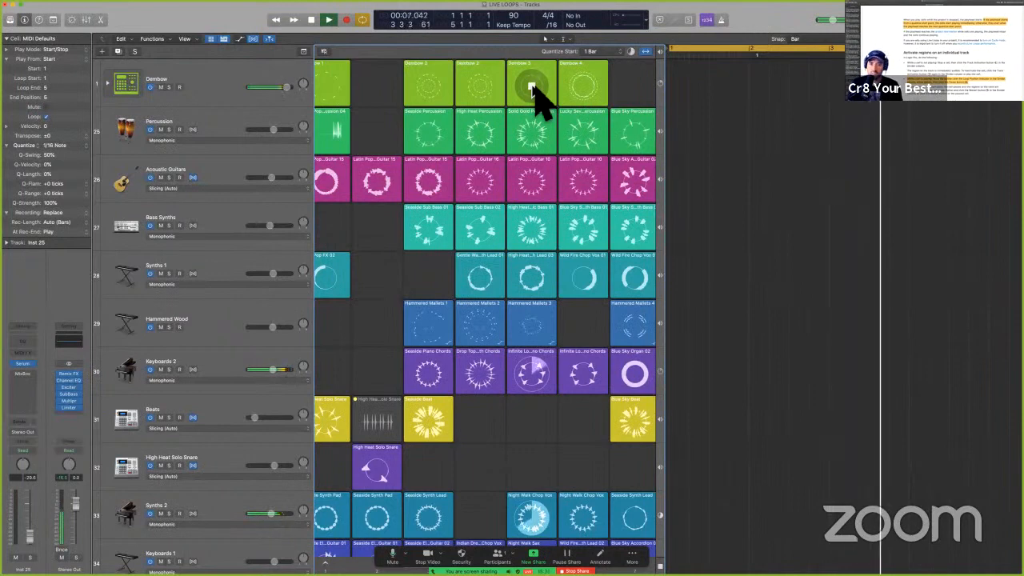
scroll(533, 360, down, 10)
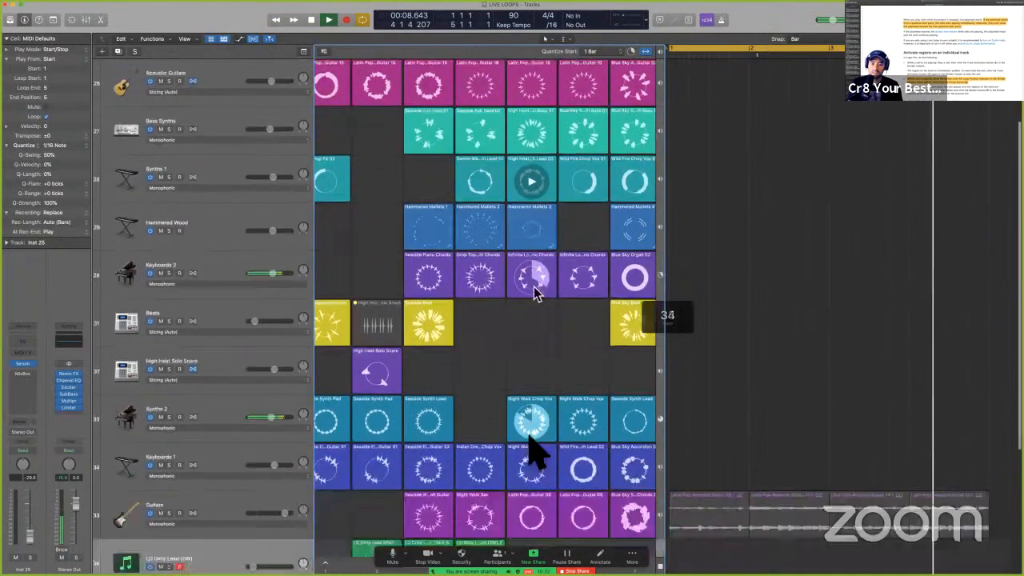
- Stop the playing cells and reread the user guide's advice on turning on Cycle mode when only Live Loops are used
key(super+Return)
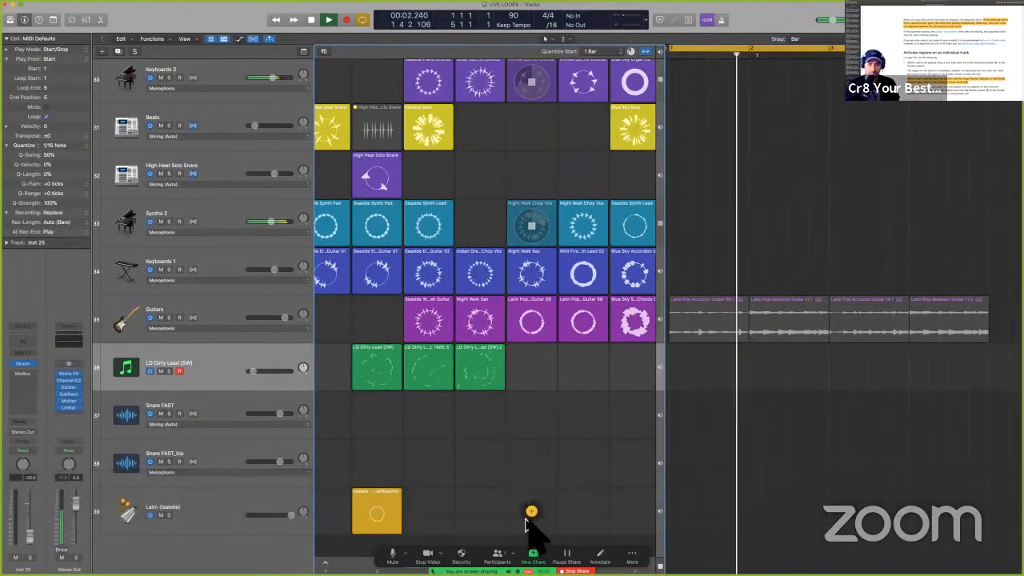
key(ctrl+Left)
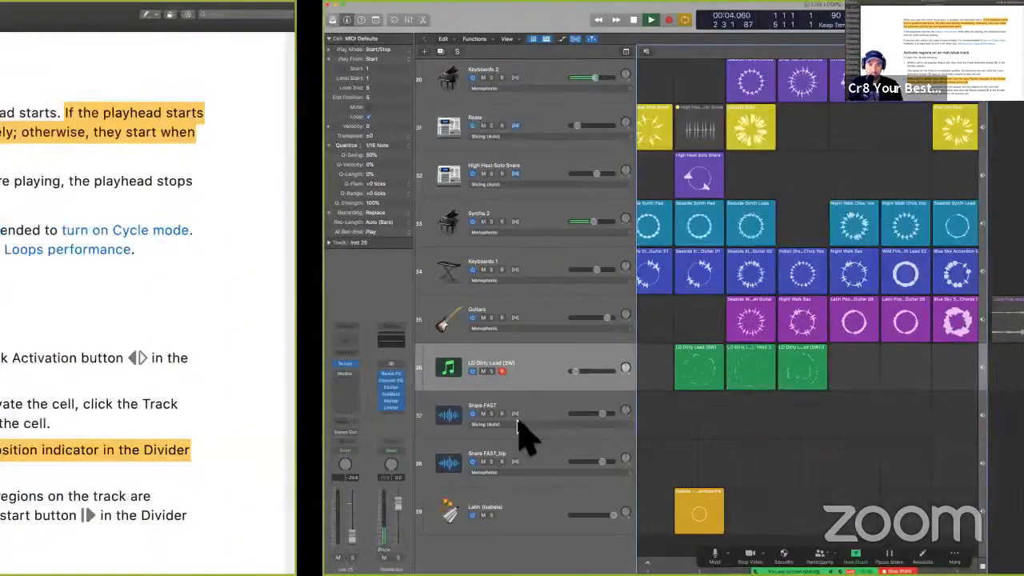
scroll(512, 382, down, 3)
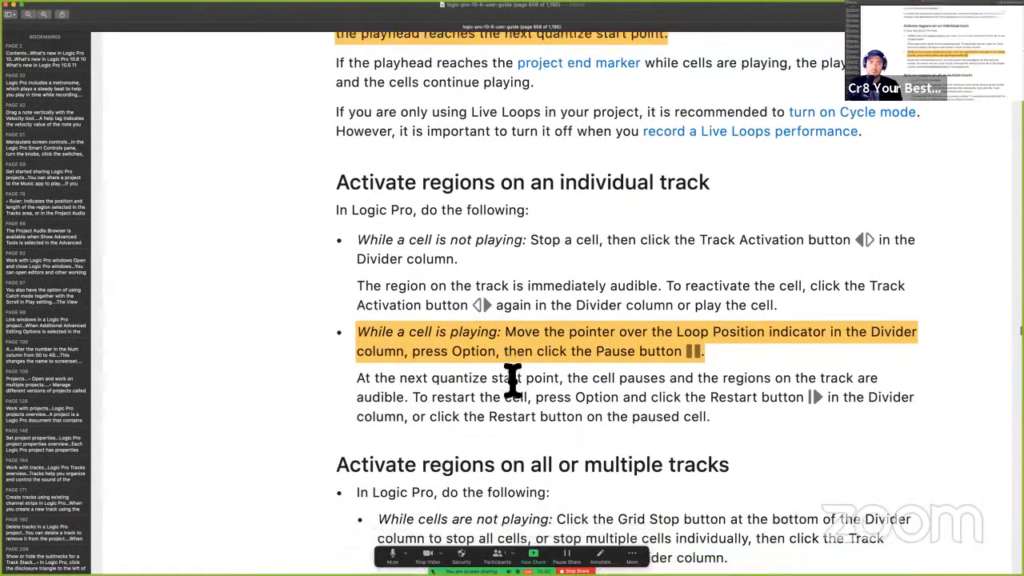
scroll(462, 296, up, 4)
scroll(450, 180, down, 1)
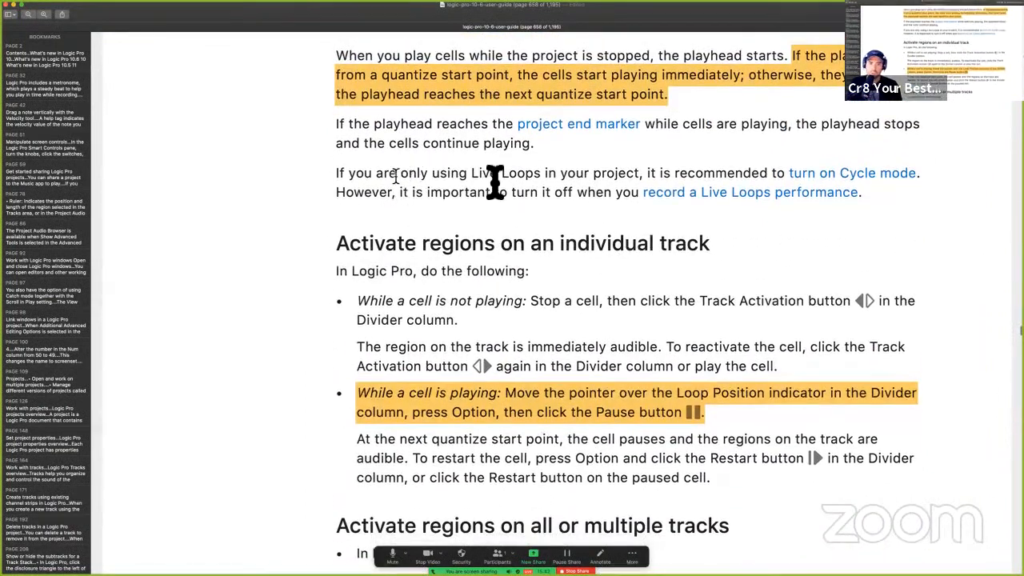
drag(400, 173, 603, 180)
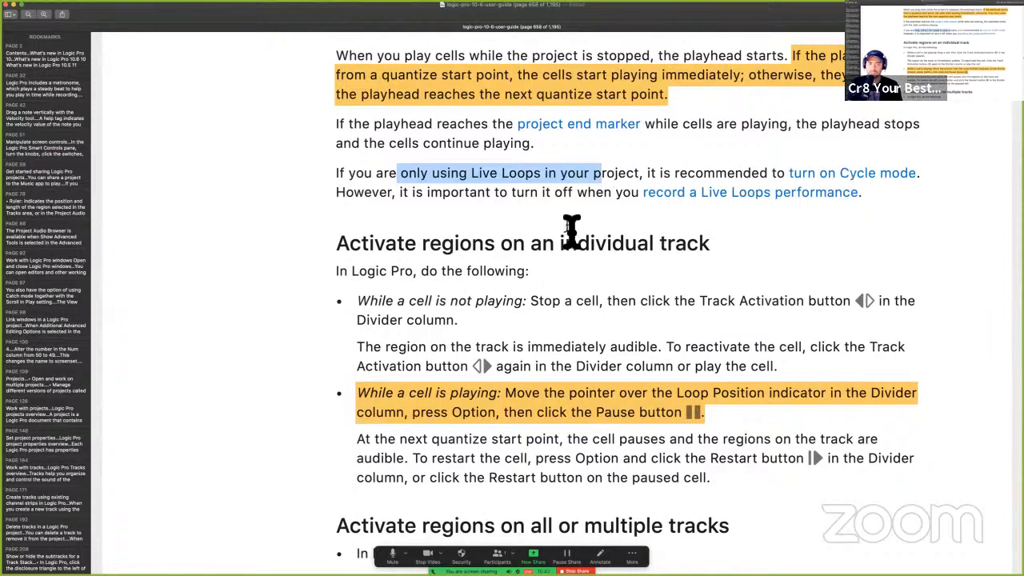
click(430, 206)
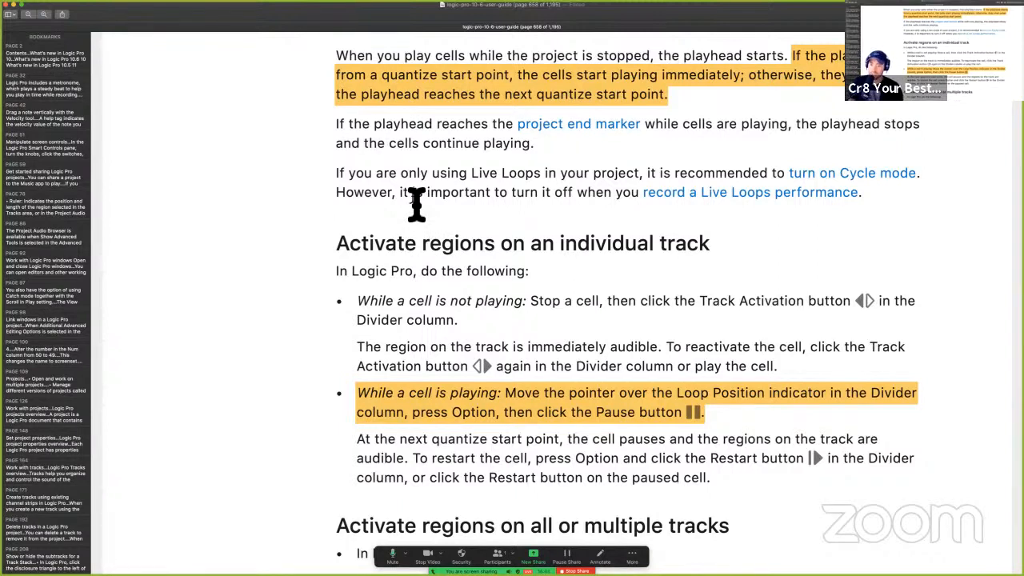
- Return to Logic Pro, temporarily circle the Live Loops grid, draw an arrow to the Tracks area, and clear the annotations
key(ctrl+Right)
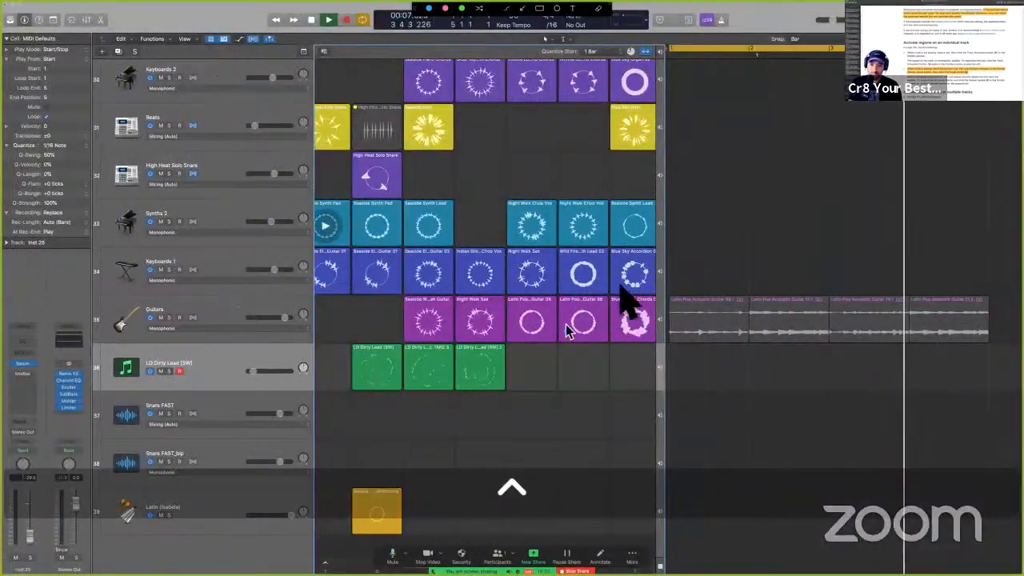
mouse_move(616, 356)
mouse_down()
mouse_move(354, 87)
mouse_move(304, 480)
mouse_move(583, 320)
mouse_move(596, 214)
mouse_up()
mouse_move(535, 97)
mouse_down()
mouse_move(715, 18)
mouse_move(829, 103)
mouse_move(824, 124)
mouse_move(846, 124)
mouse_move(792, 136)
mouse_move(832, 178)
mouse_move(869, 118)
mouse_up()
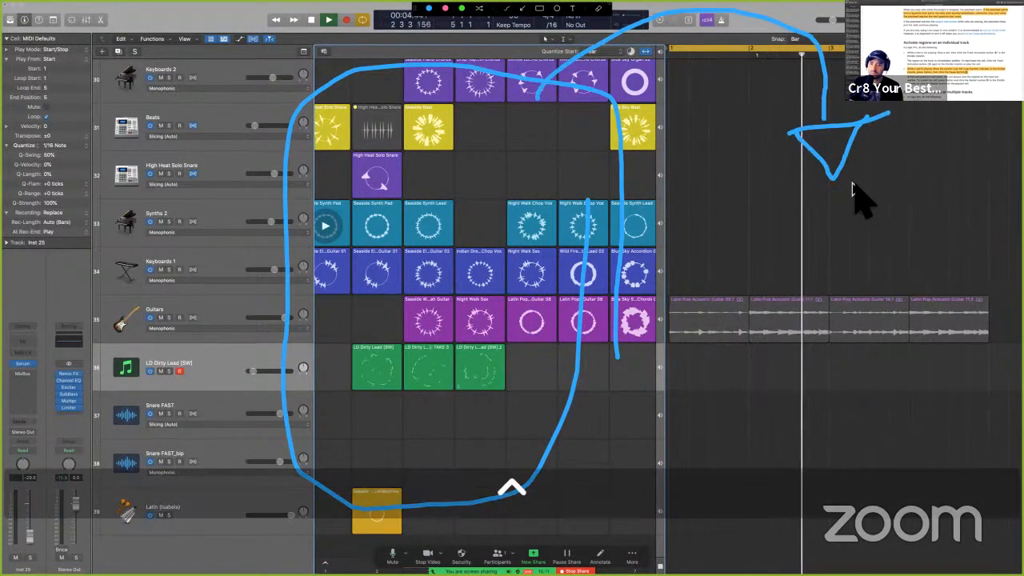
key(ctrl+a)
click(805, 260)
- Switch back to the user guide and read the section on activating regions on an individual track
key(ctrl+Left)
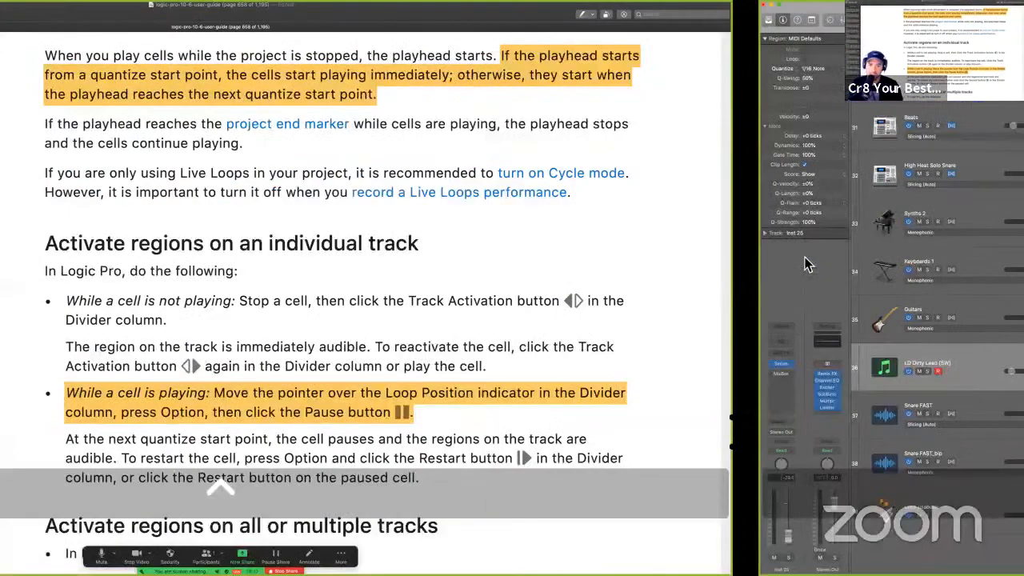
scroll(734, 426, down, 2)
scroll(735, 432, down, 3)
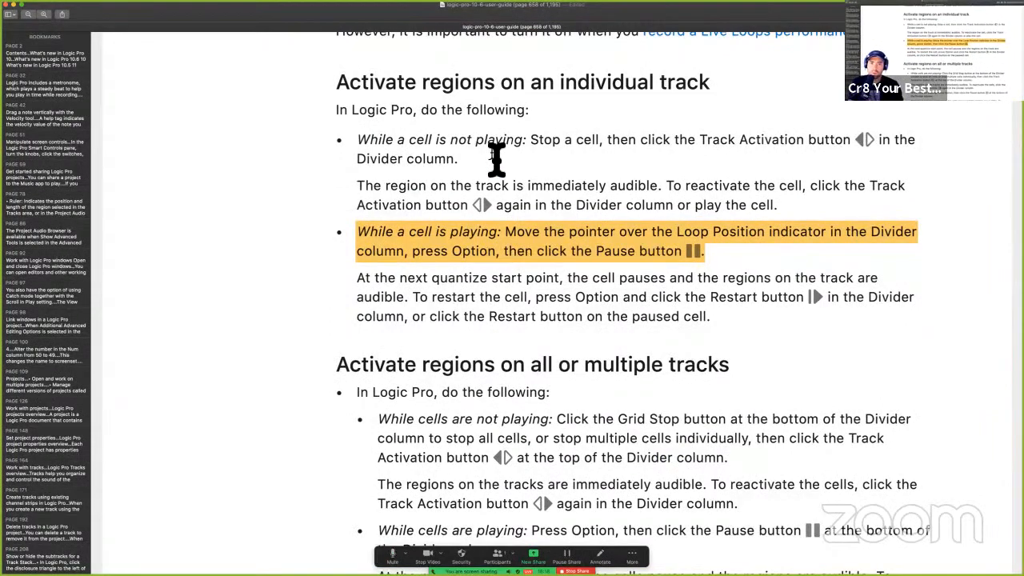
- Switch to Logic Pro, select the Guitars track with its regions deselected, and stop playback
key(ctrl+Right)
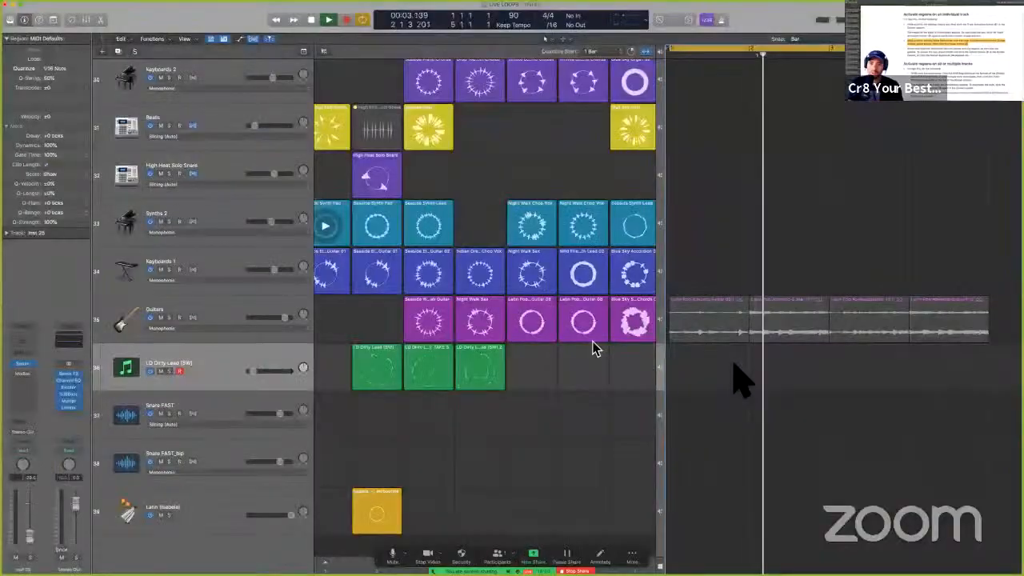
click(251, 317)
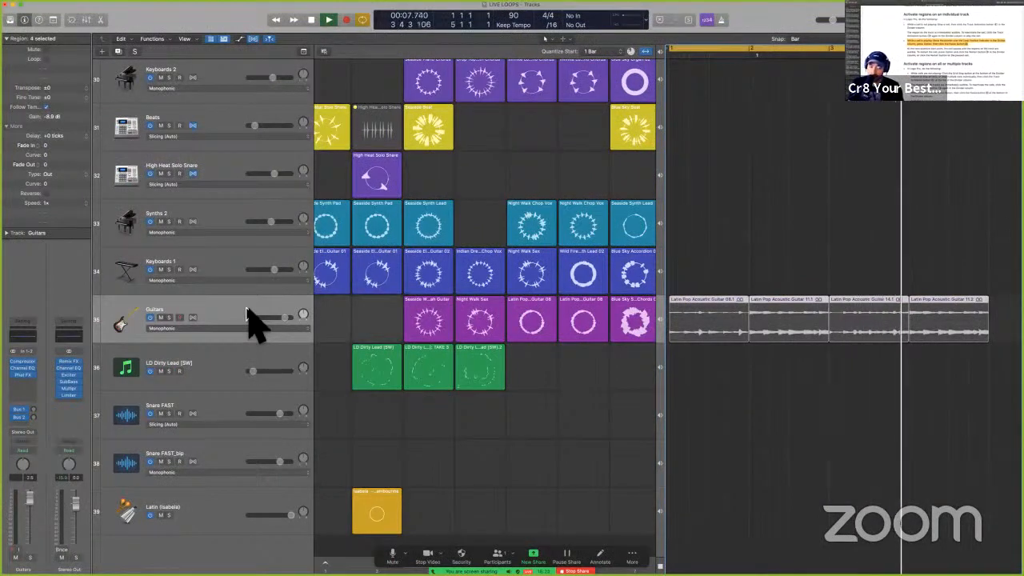
click(806, 263)
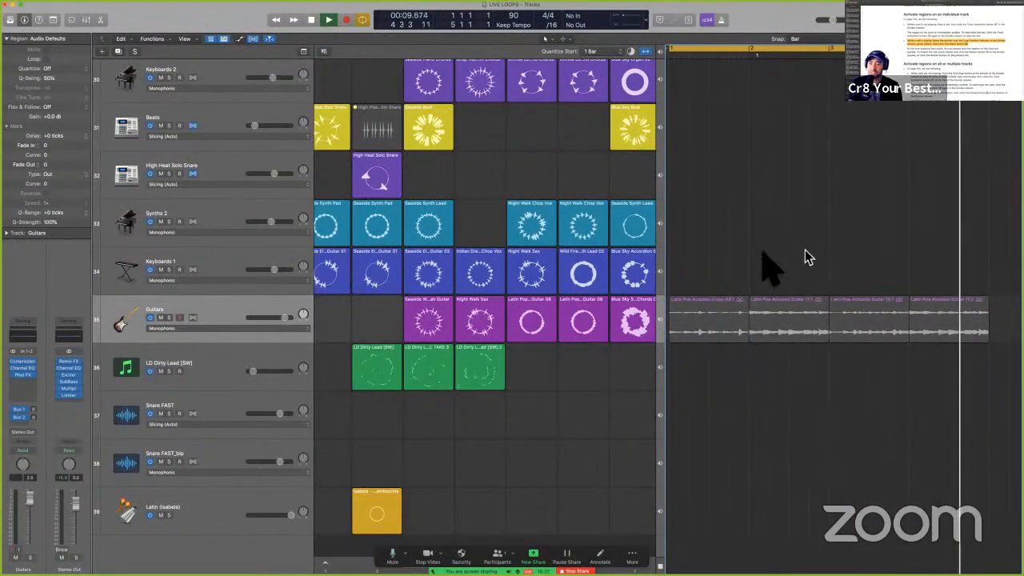
key(space)
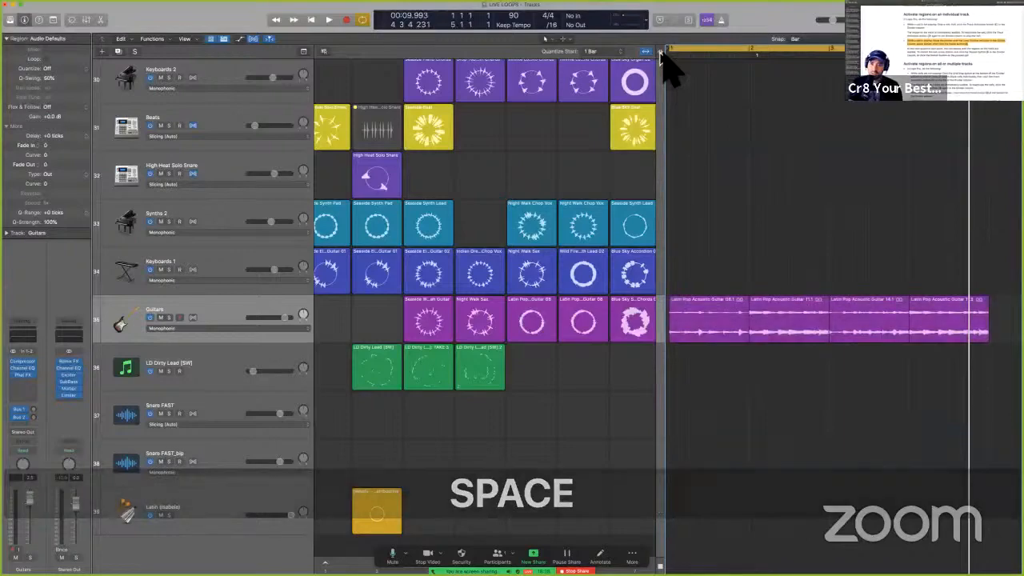
- Spotlight the track activation control above the divider column, temporarily circle the Tracks regions and Live Loops cells, and clear the drawings
key(ctrl+alt+super+m)
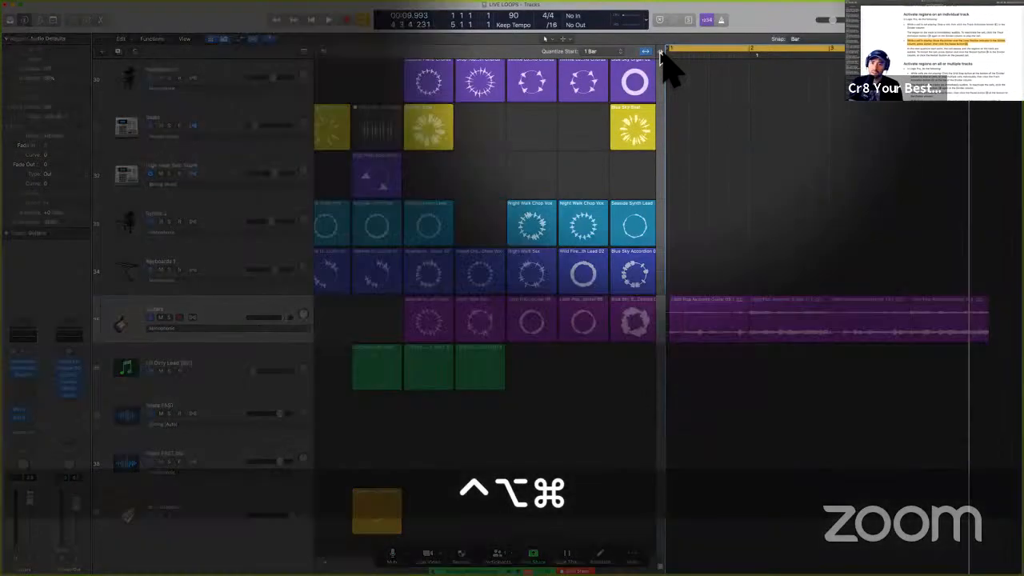
key(ctrl+alt+super+m)
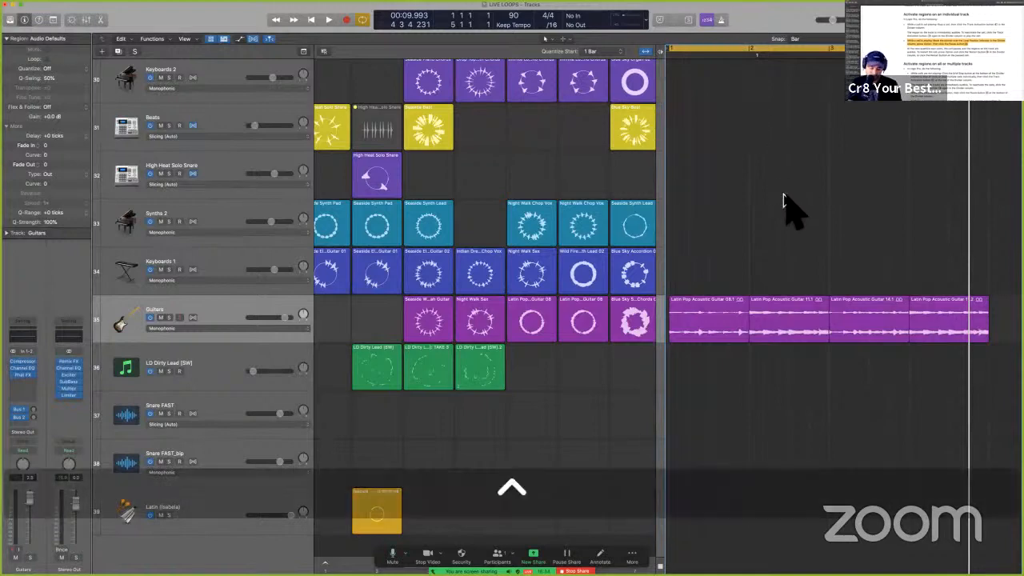
key(ctrl+a)
drag(911, 176, 850, 342)
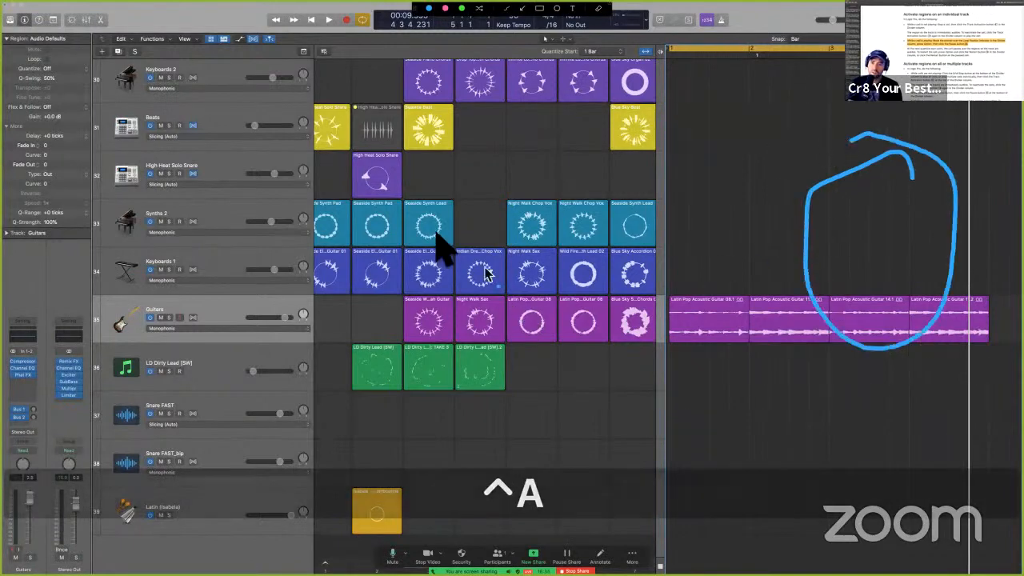
drag(445, 190, 492, 255)
key(ctrl+a)
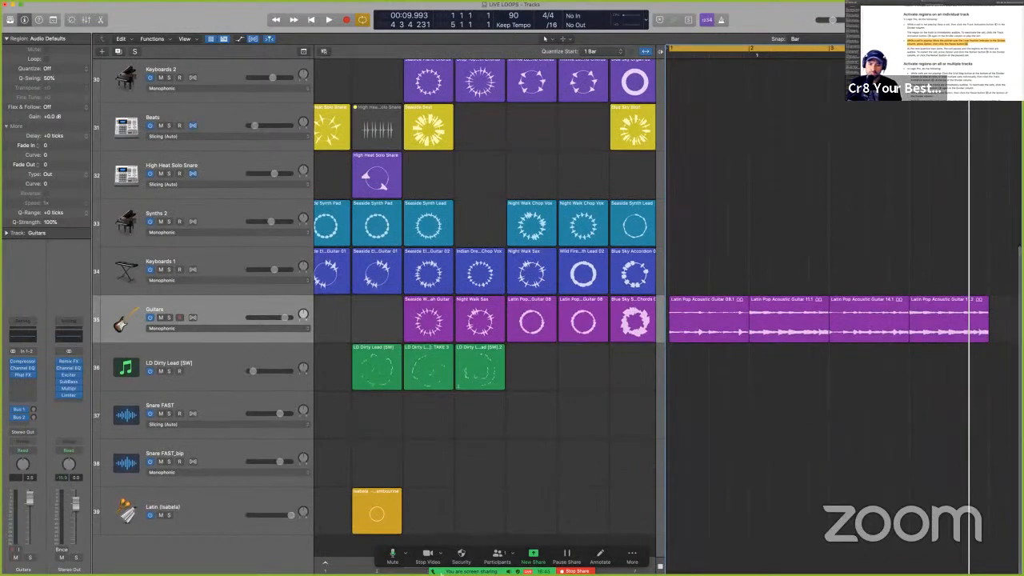
- Move the meeting toolbar off the scene triggers and temporarily mark the Night Walk Sax cell, Latin Pop regions and Guitars divider control
click(437, 572)
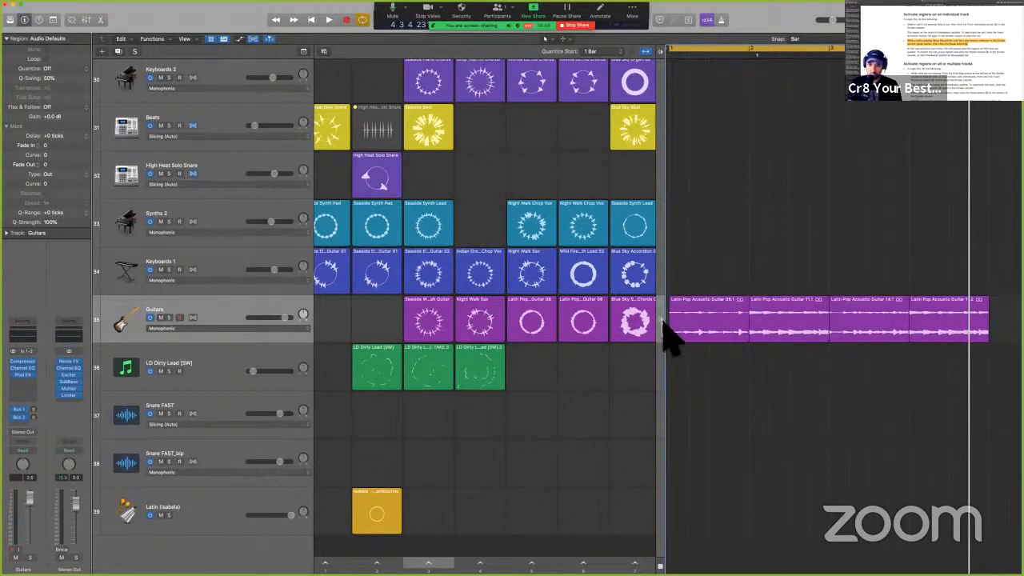
key(alt)
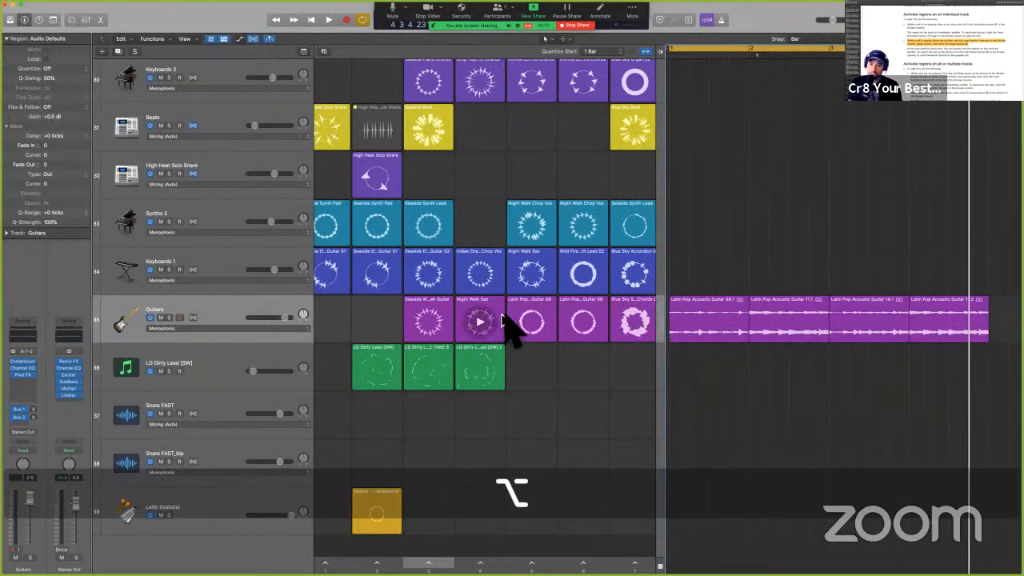
key(ctrl+a)
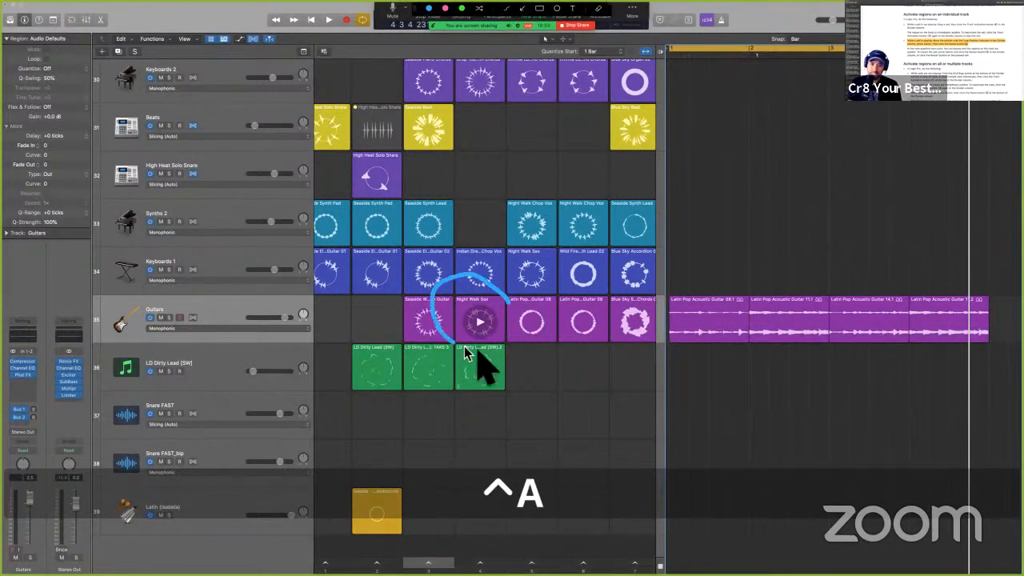
key(ctrl+a)
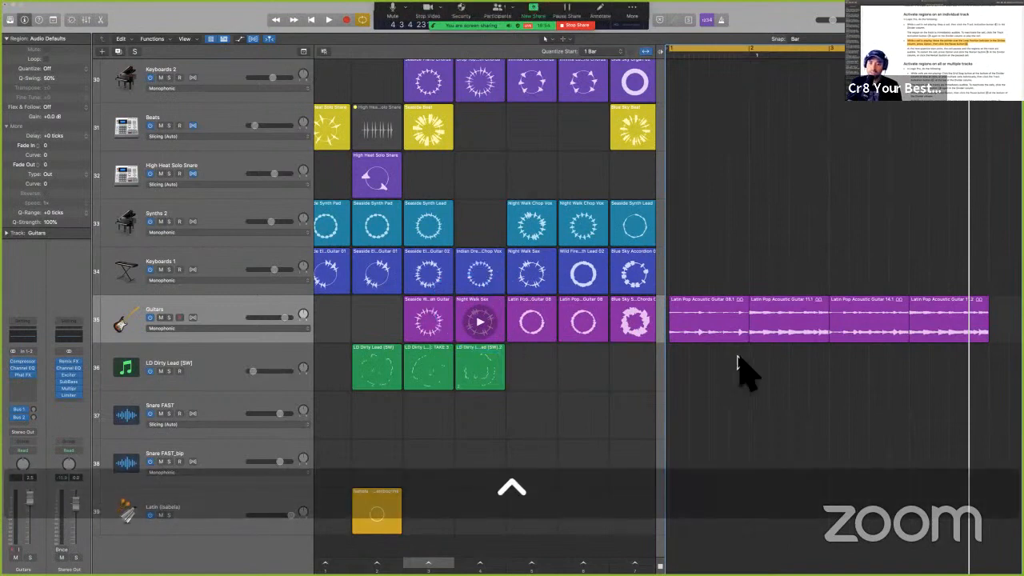
mouse_move(743, 370)
mouse_down()
mouse_move(844, 328)
mouse_move(853, 366)
mouse_up()
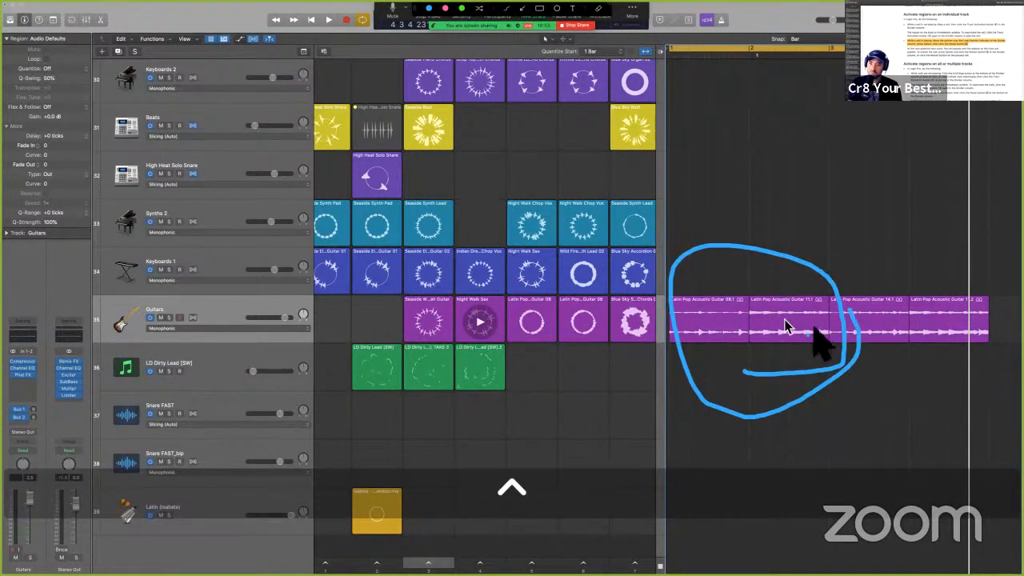
key(ctrl+a)
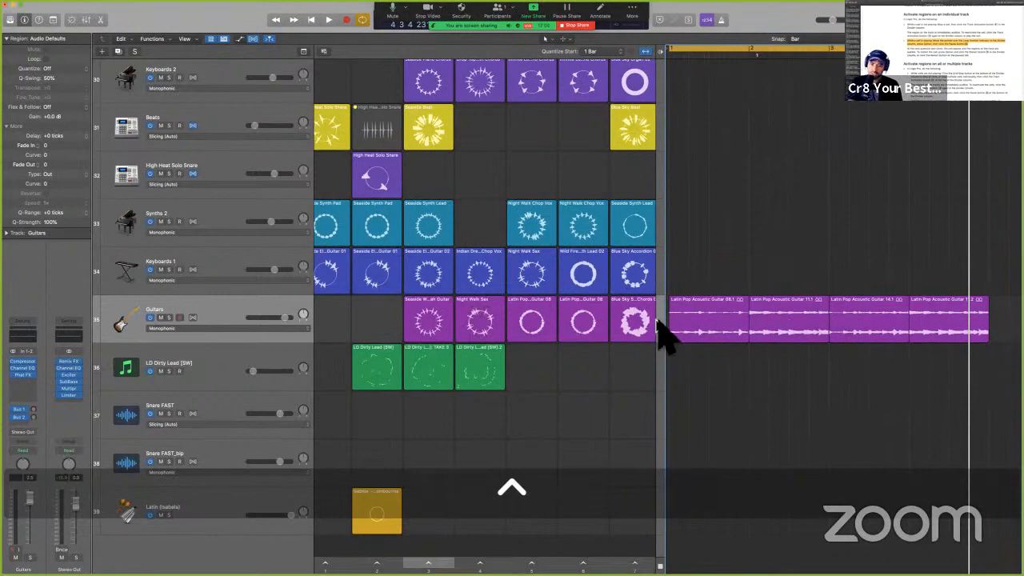
key(ctrl+alt+super)
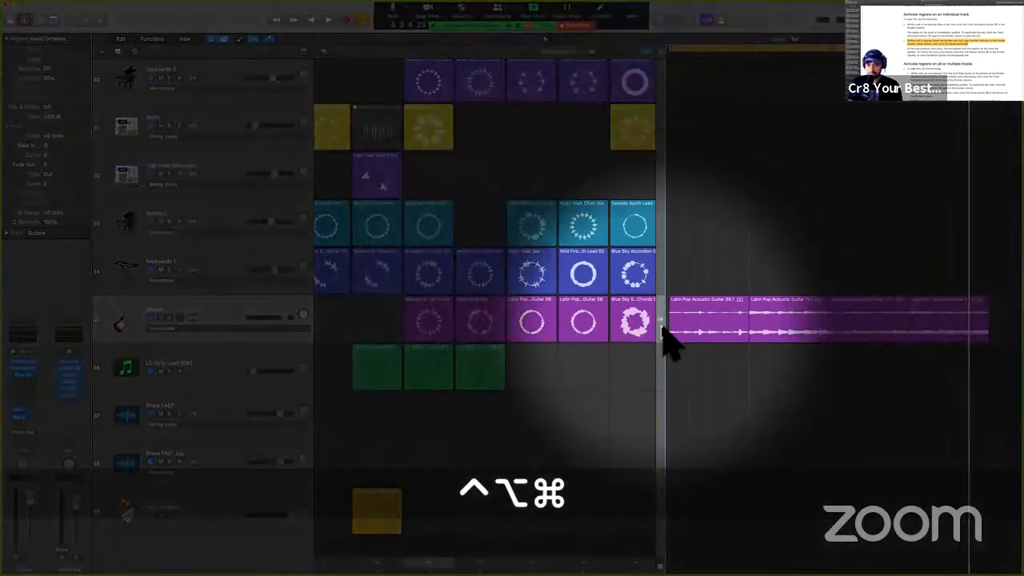
key(alt)
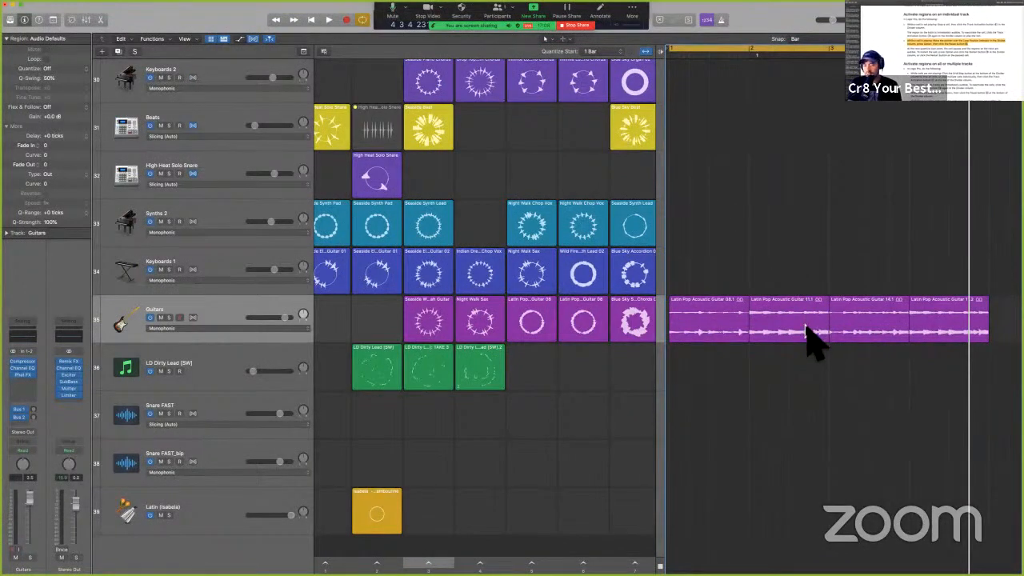
- Switch the Guitars track from its regions back to its Live Loops cells and trigger scene 4
click(660, 323)
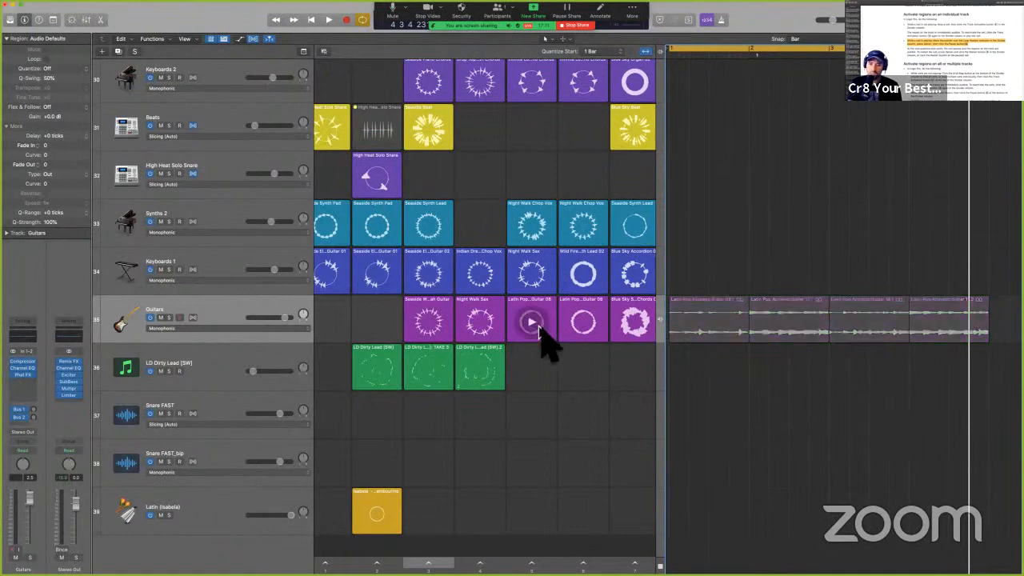
click(480, 563)
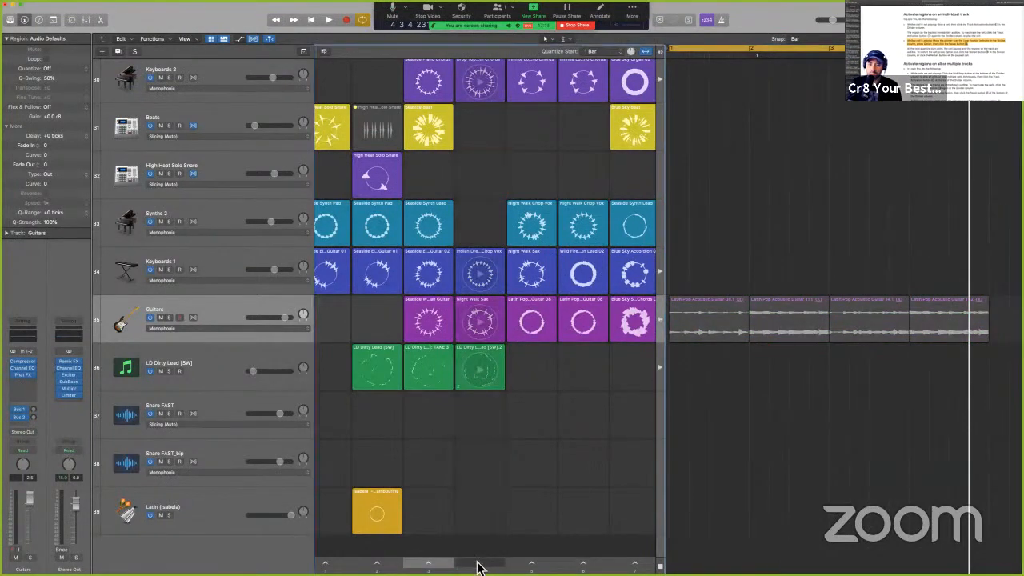
- During playback, switch the Guitars track repeatedly between its regions and cells, ending on the cells, and stop the project
click(661, 323)
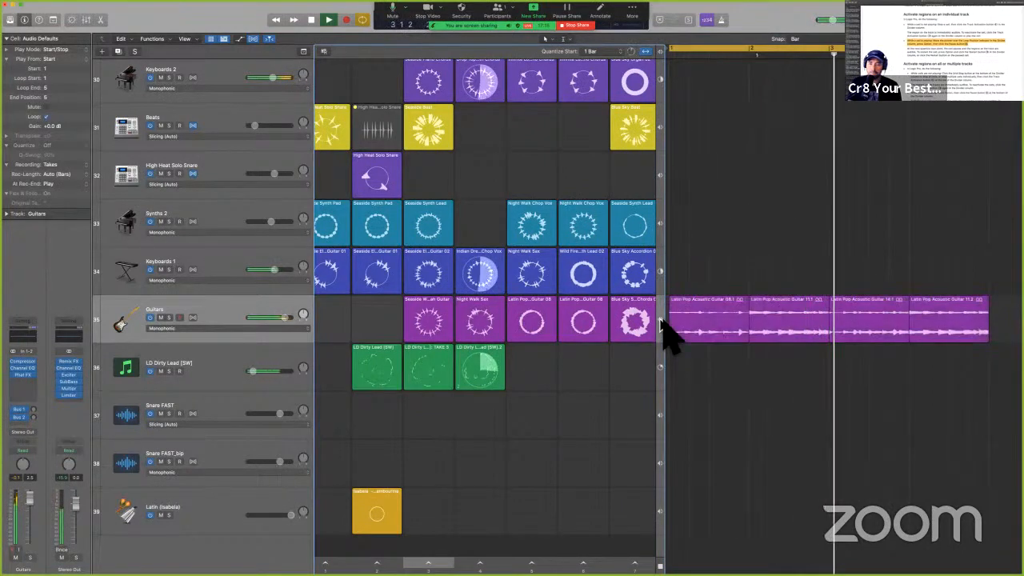
click(660, 323)
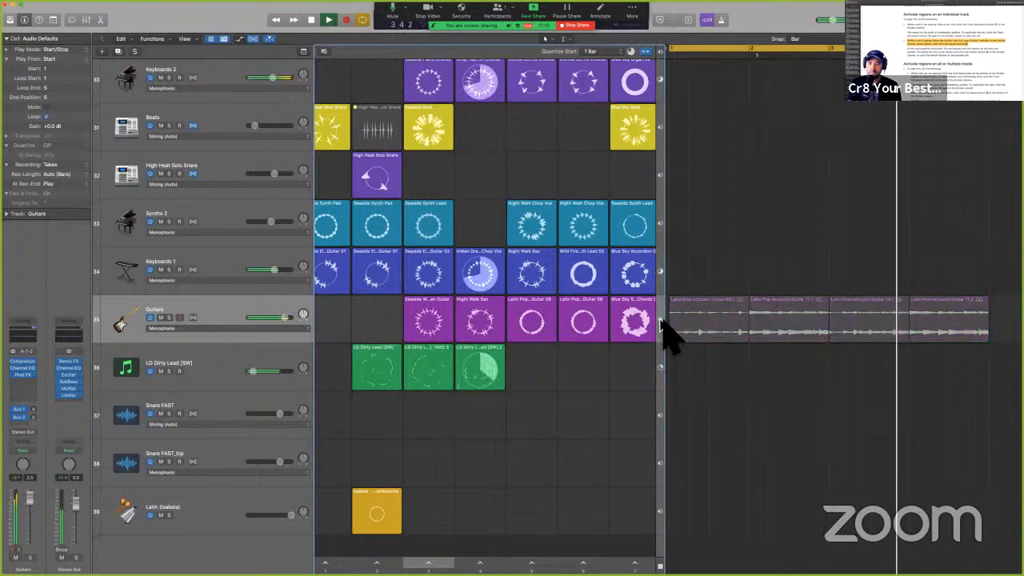
click(661, 323)
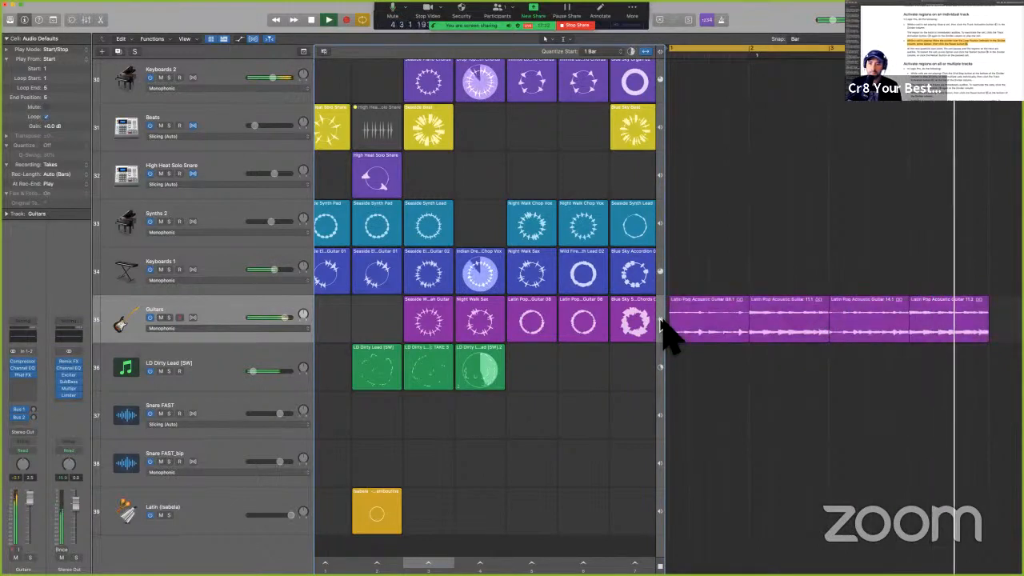
click(660, 323)
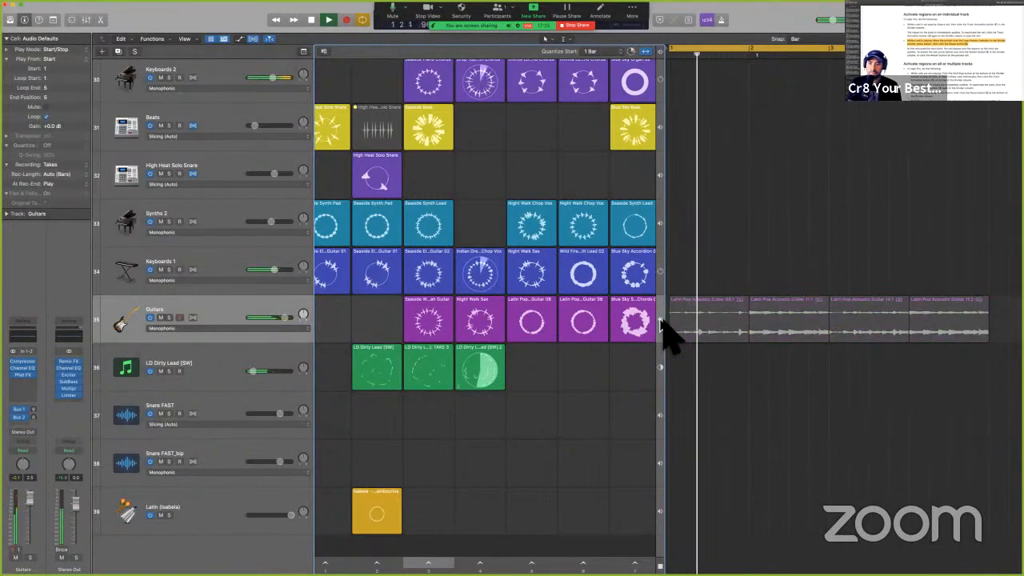
click(661, 323)
click(660, 323)
key(space)
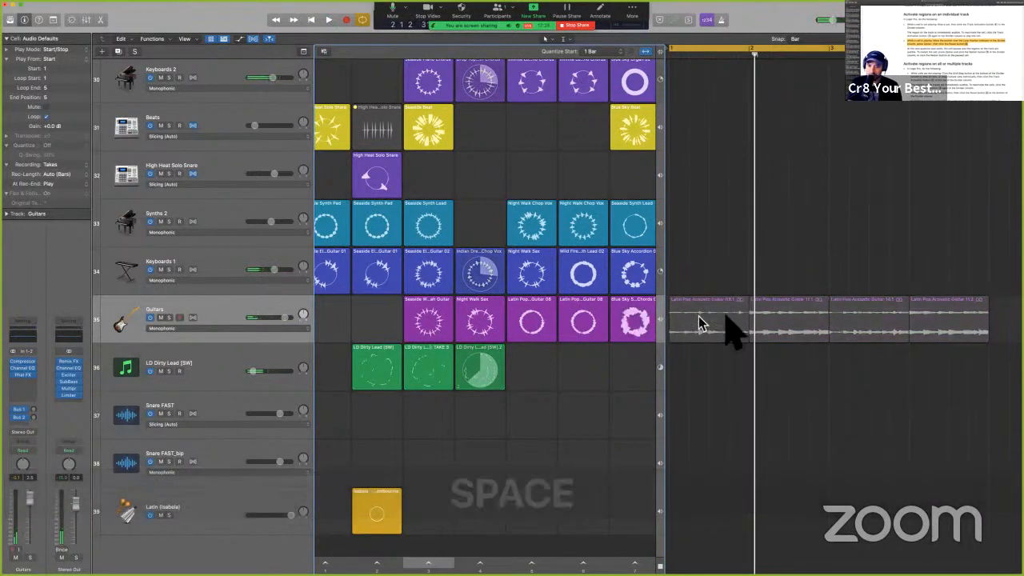
- Select the four Latin Pop Acoustic Guitar regions on the Guitars track
drag(947, 353, 652, 258)
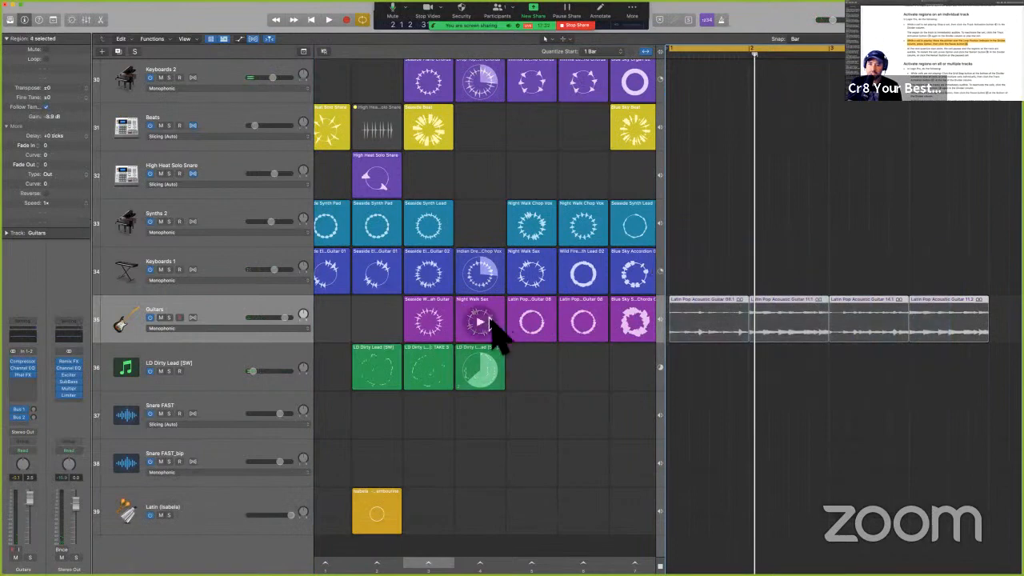
key(alt)
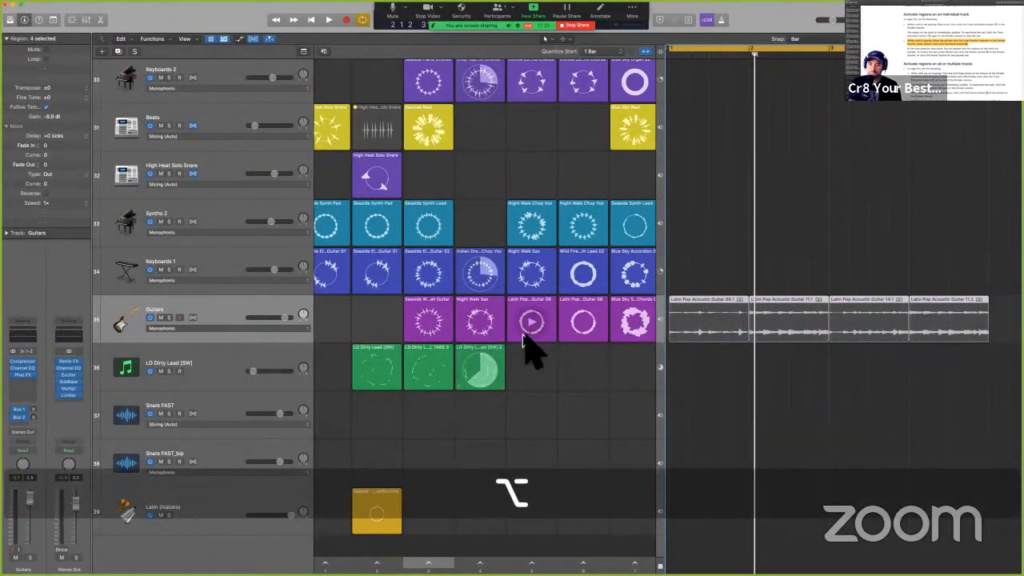
- Trigger scene 4 and, during playback, switch the Guitars track back and forth between its Night Walk Sax cell and its Latin Pop regions
click(480, 563)
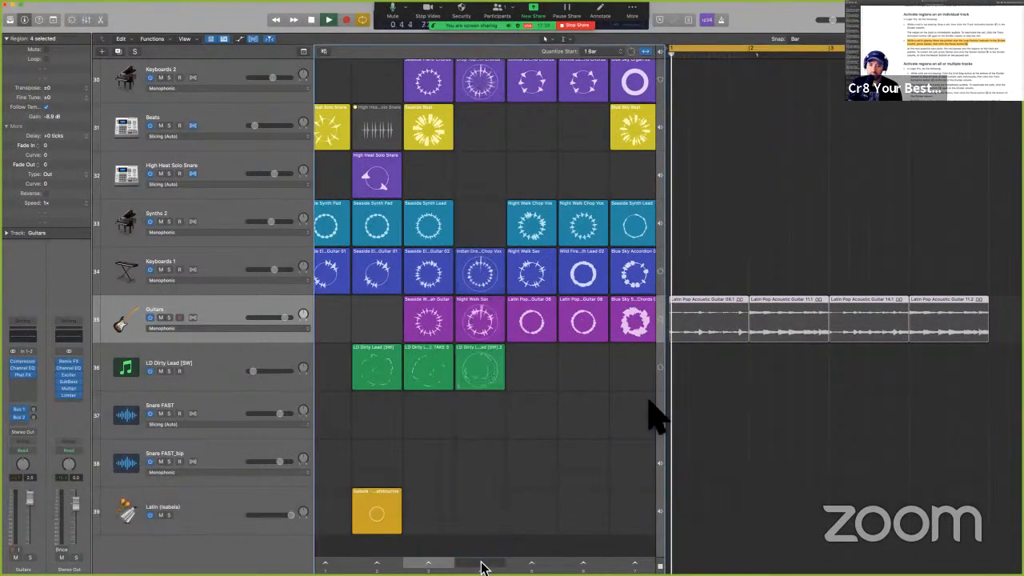
key(alt)
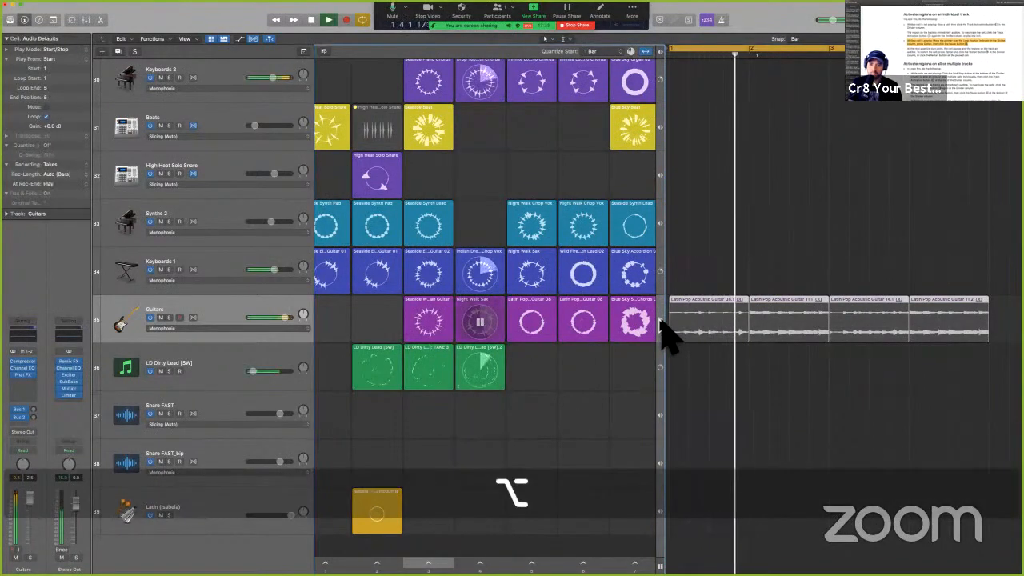
alt+click(660, 320)
alt+click(661, 320)
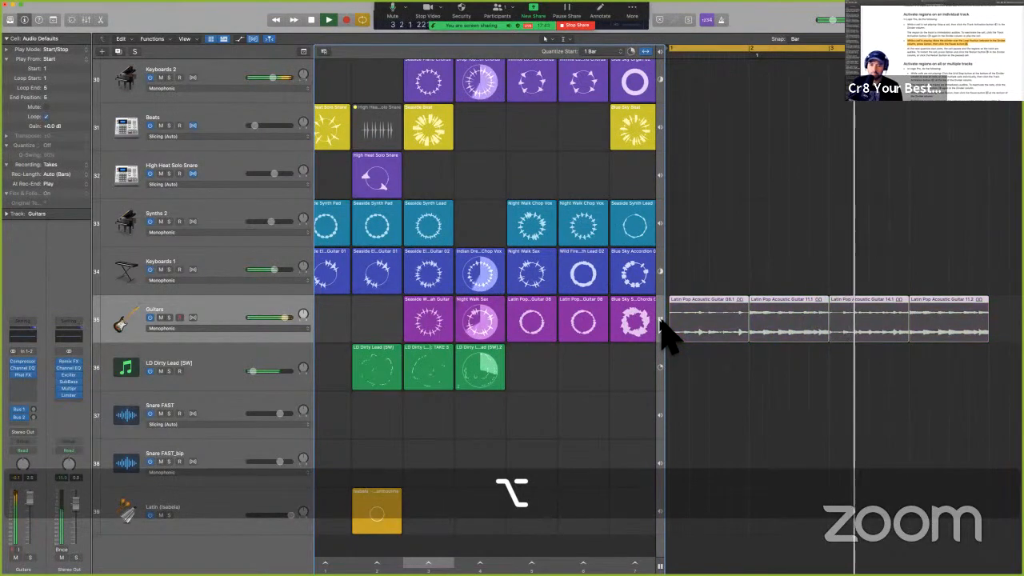
alt+click(661, 320)
alt+click(661, 321)
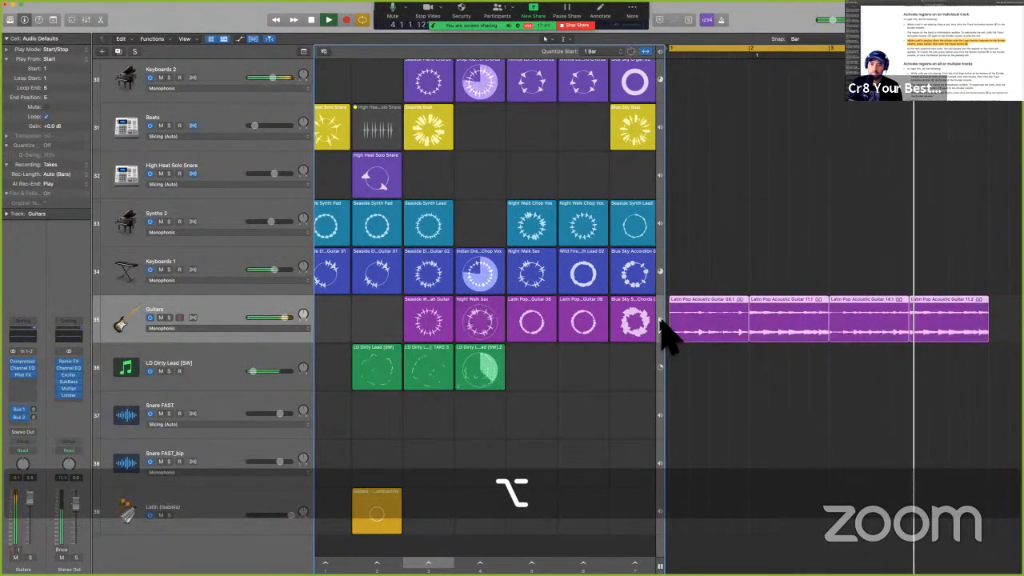
- Trigger the scene 5 Latin Pop Guitar cell on the Guitars track, alternate it with the track's regions during playback, and stop the project
click(531, 323)
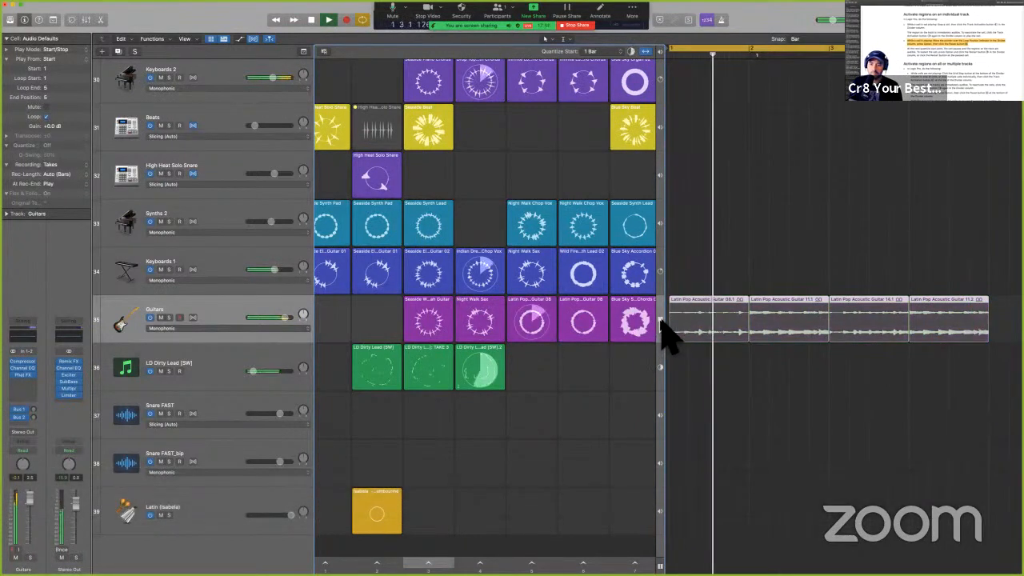
alt+click(661, 321)
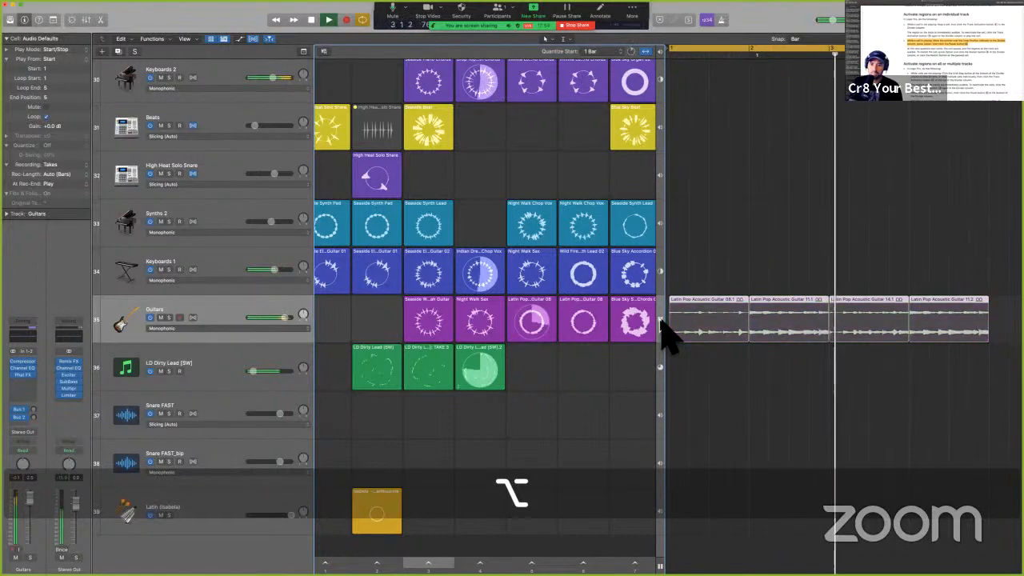
alt+click(661, 321)
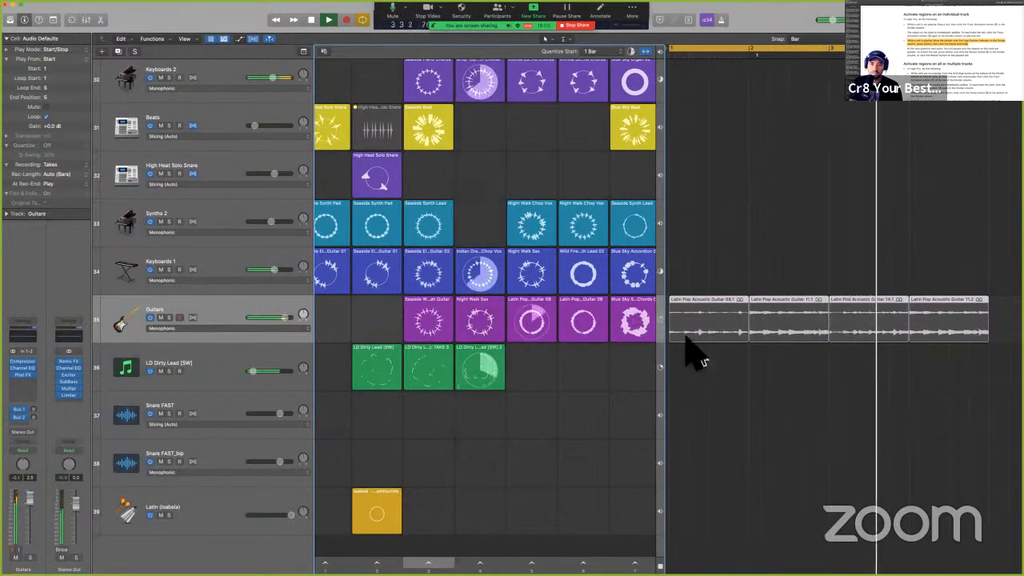
key(alt)
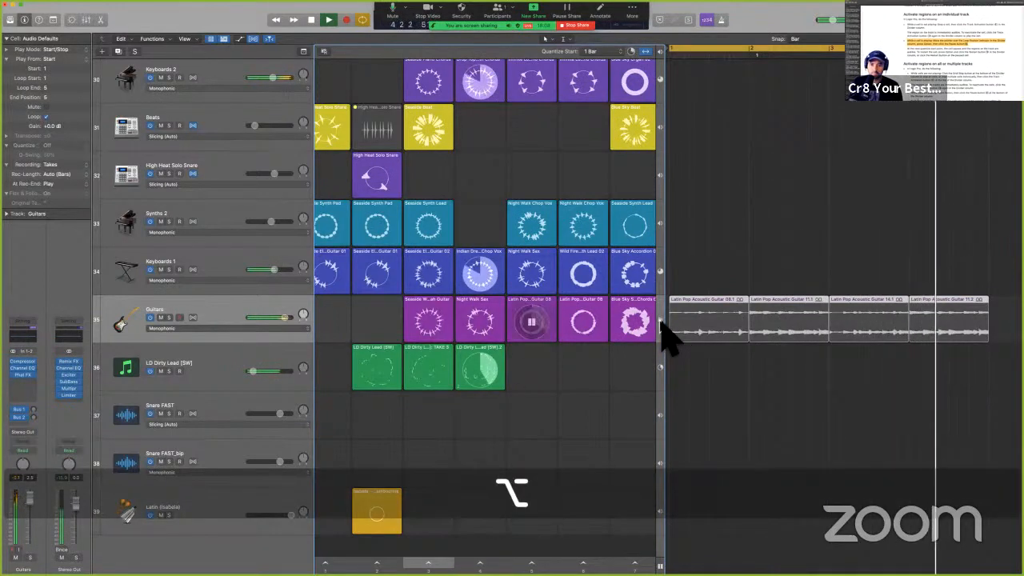
alt+click(661, 320)
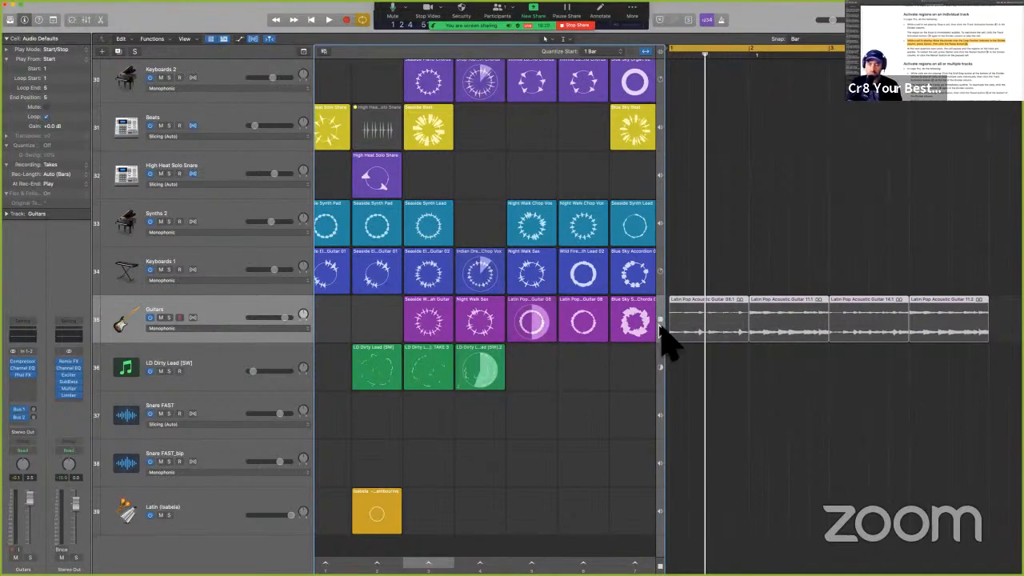
- Switch to the user guide and examine the cells-not-playing instructions under "Activate regions on all or multiple tracks", highlighting the Grid Stop and individual stopping passages
key(ctrl+Left)
scroll(475, 238, down, 5)
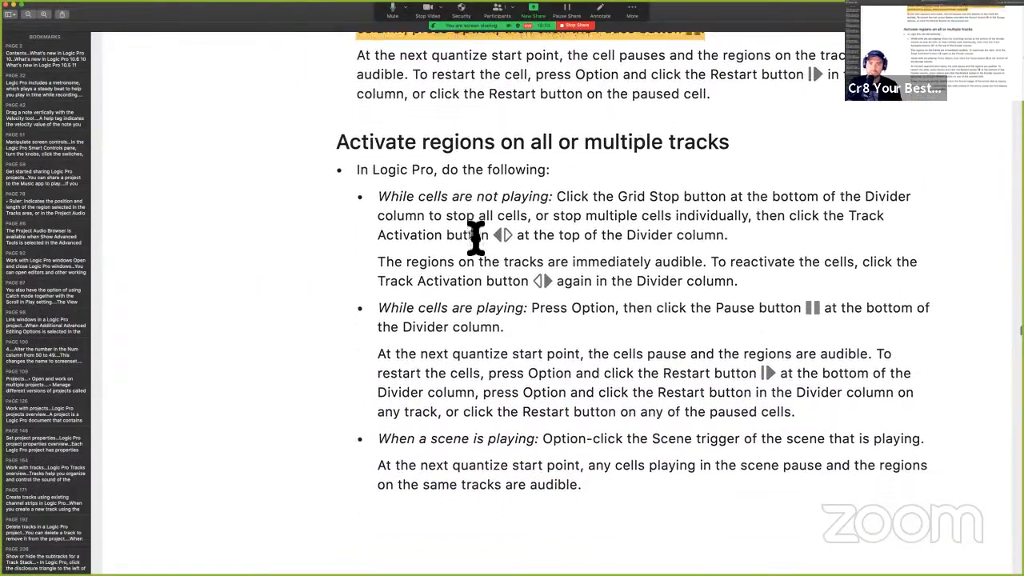
scroll(472, 235, down, 4)
scroll(595, 168, down, 1)
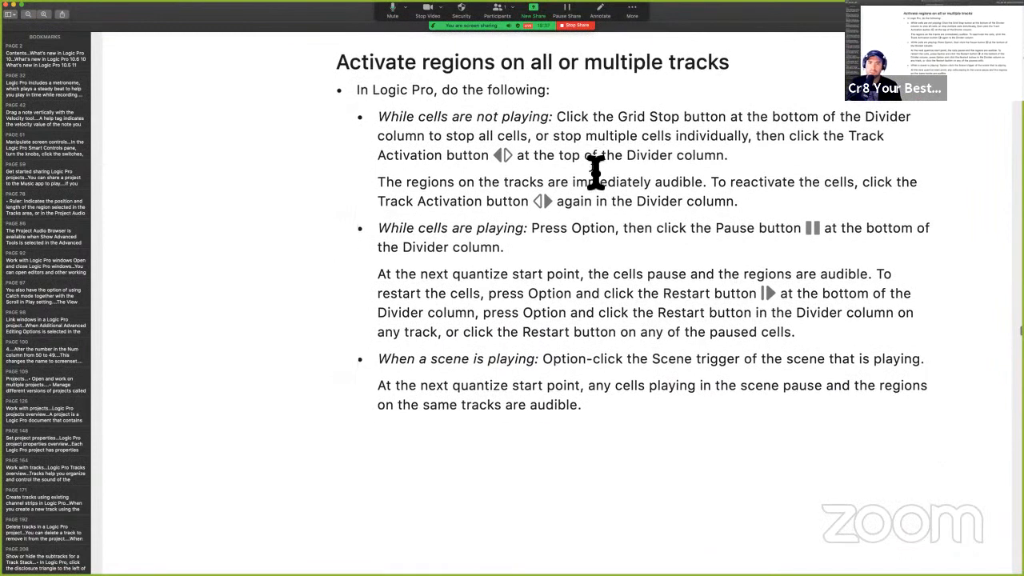
drag(557, 114, 700, 134)
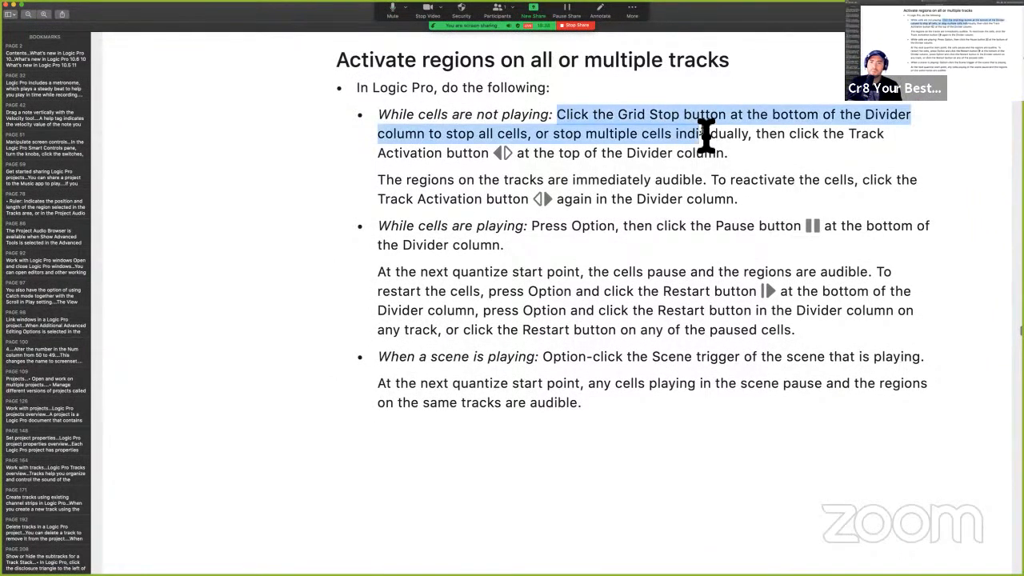
click(640, 111)
drag(617, 114, 733, 120)
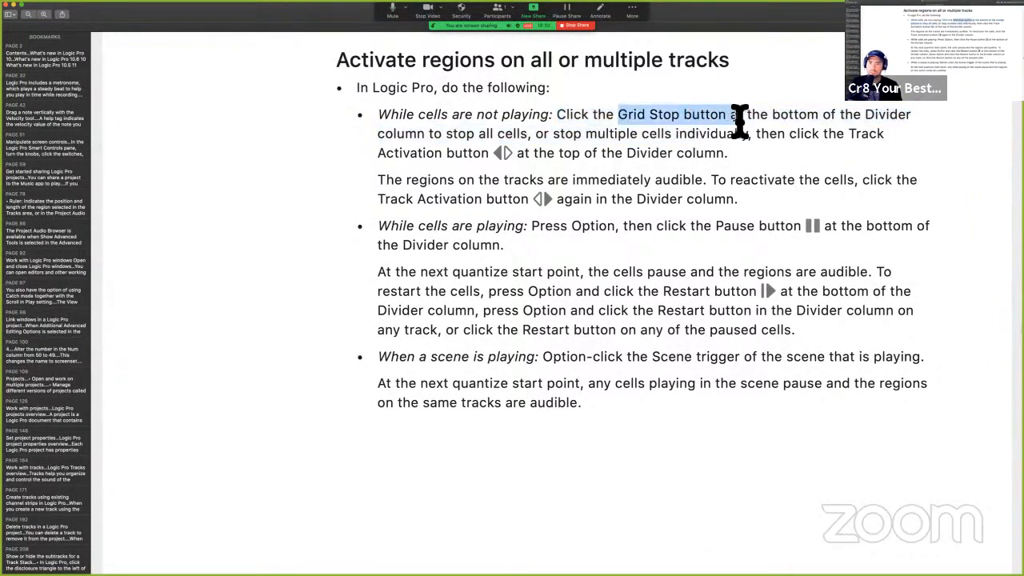
click(576, 160)
drag(562, 134, 849, 136)
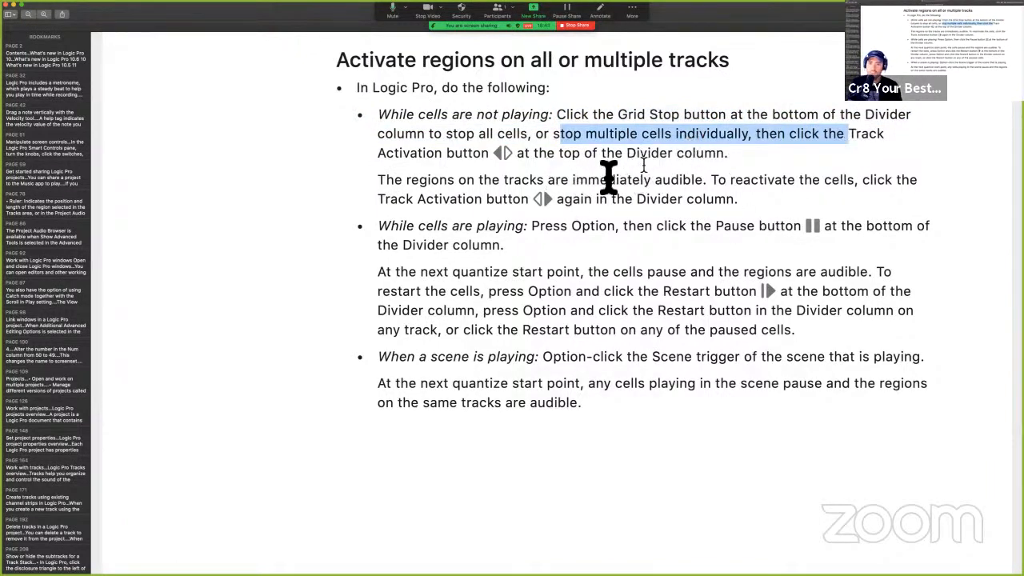
- Return to Logic Pro, play the project with the Guitars regions active and the cells stopped, and stop playback
key(ctrl+Right)
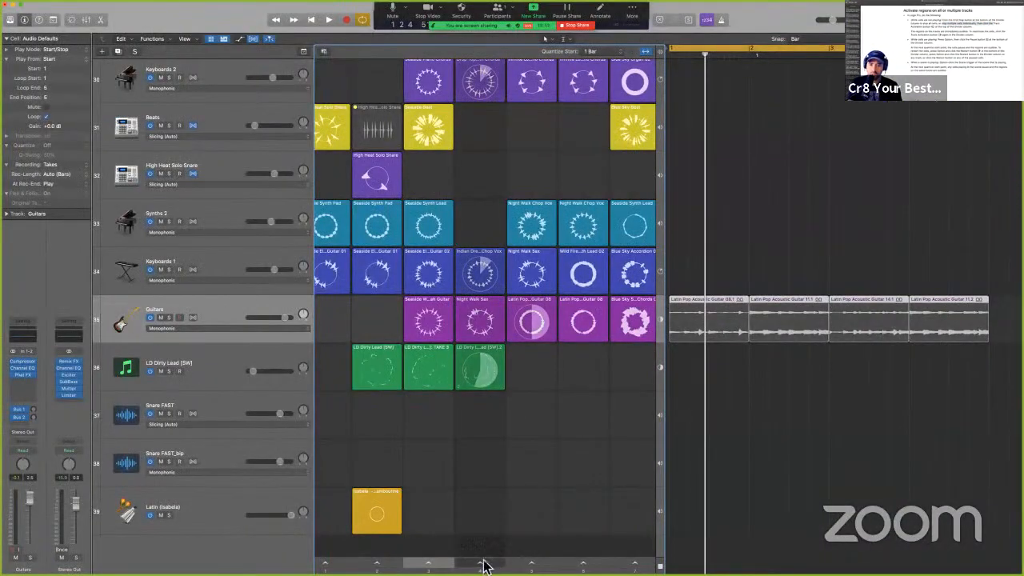
key(super+Return)
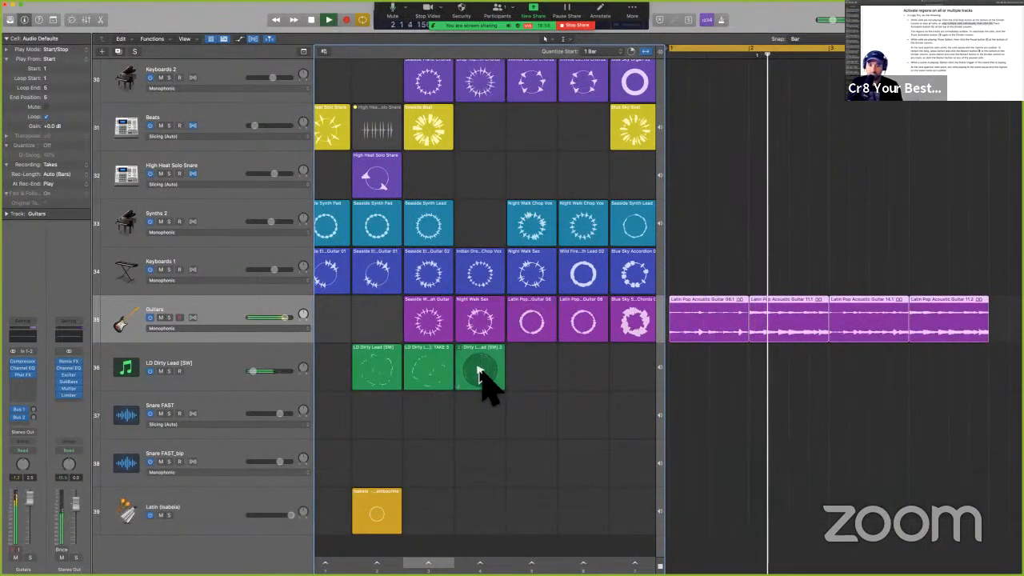
key(super)
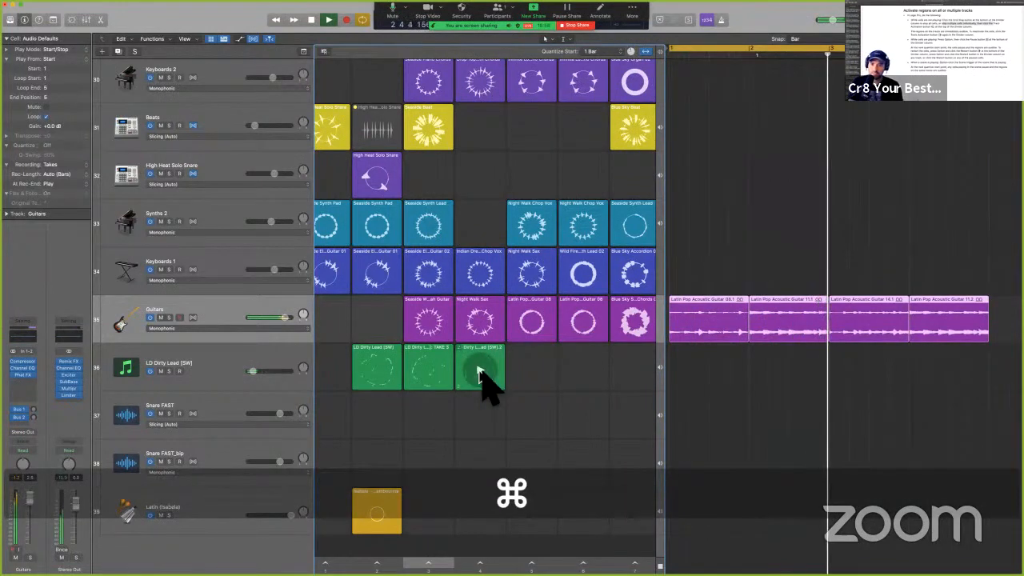
key(space)
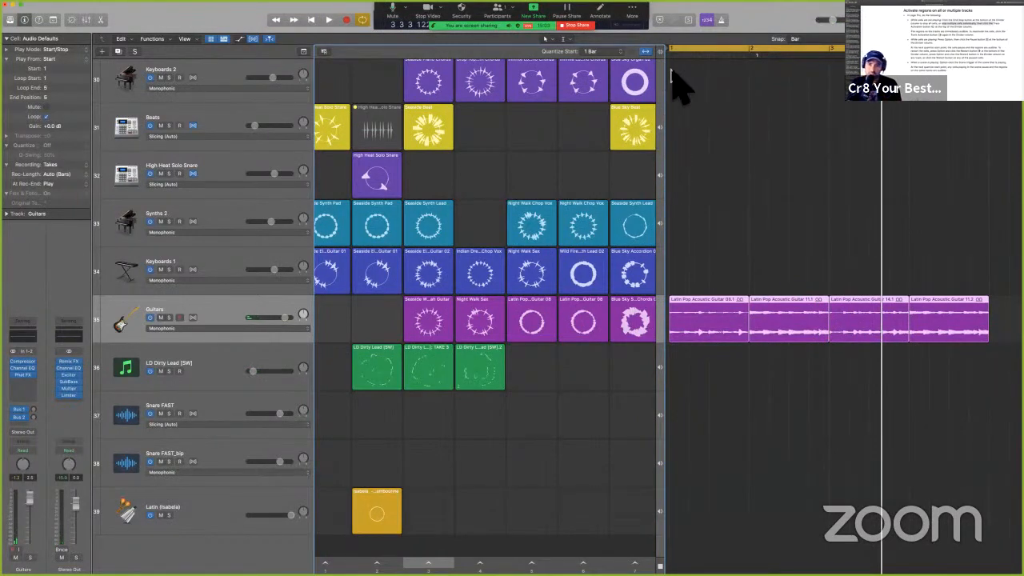
- Spotlight the Divider column and switch the stopped Guitars track from its regions back to its Live Loops cells
key(ctrl+alt+super+m)
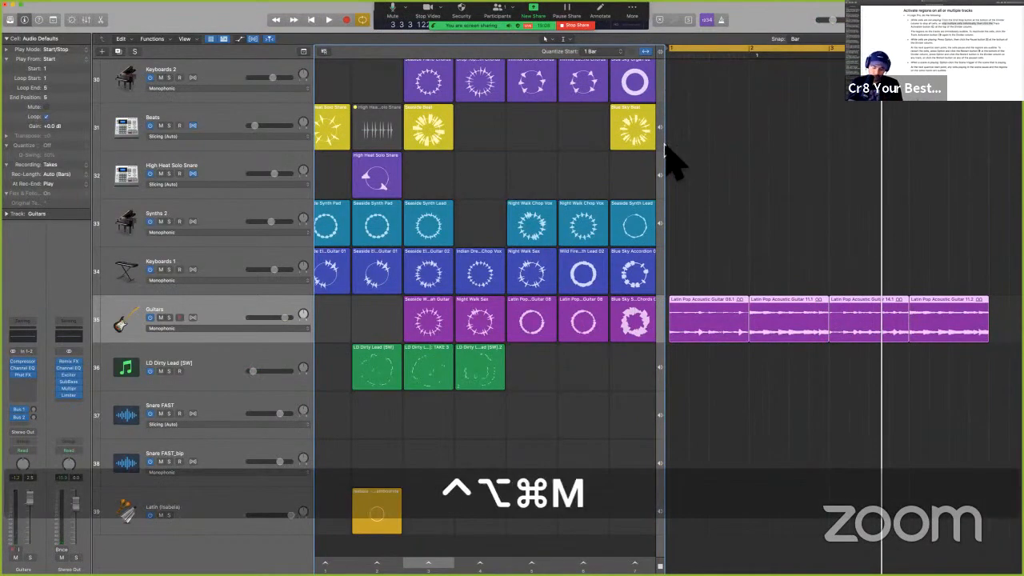
key(alt)
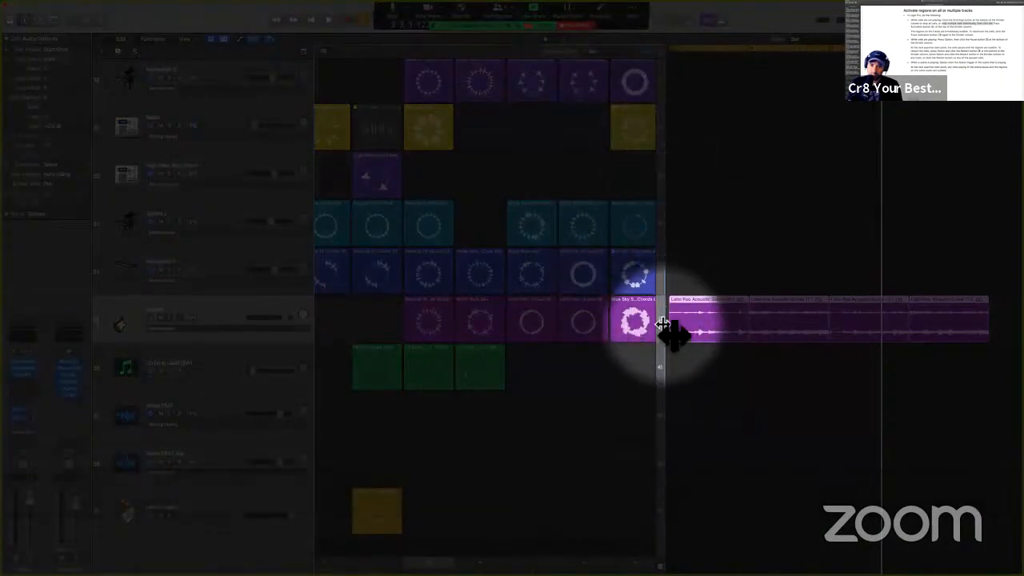
key(ctrl+alt+super+m)
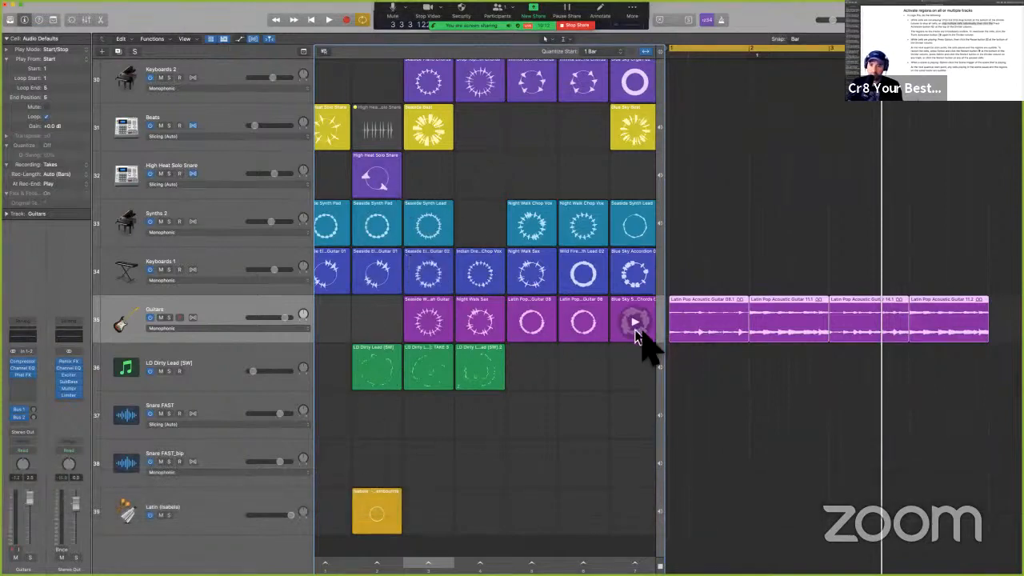
click(661, 326)
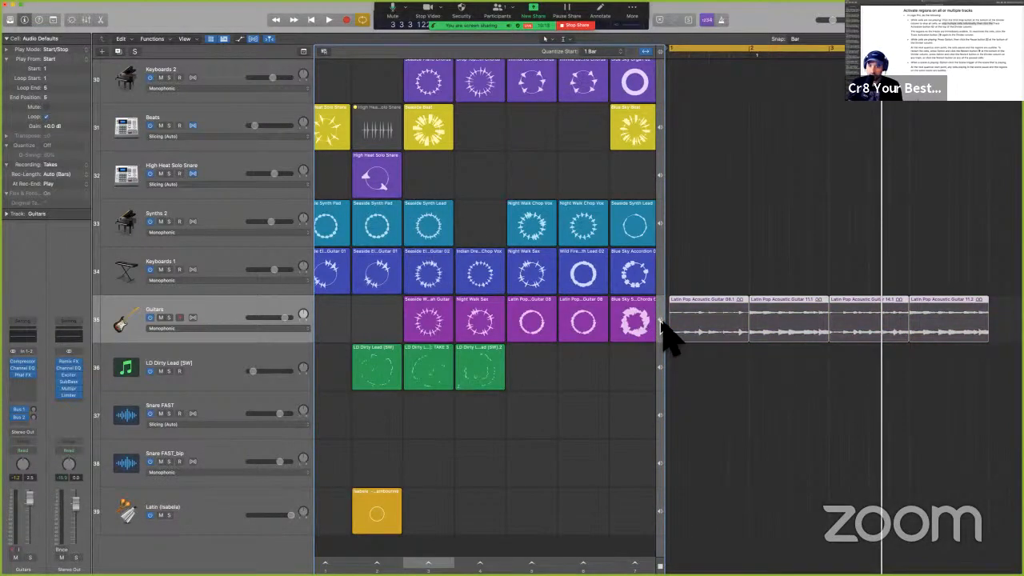
- Select the four Latin Pop Acoustic Guitar regions and activate the Tracks regions for all tracks at once
drag(708, 424, 963, 255)
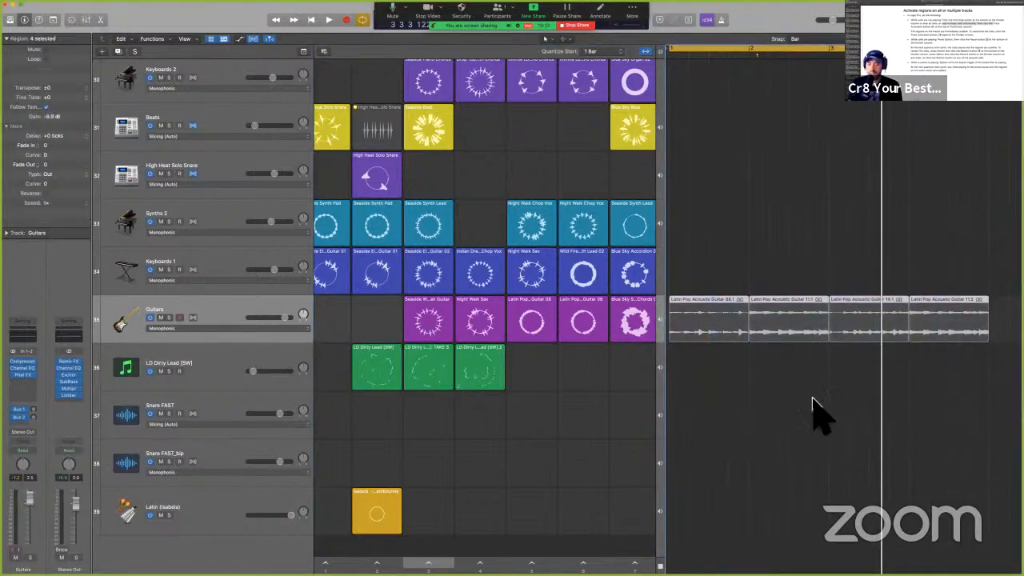
key(ctrl+a)
mouse_move(499, 442)
mouse_down()
mouse_move(548, 392)
mouse_move(372, 420)
mouse_move(575, 251)
mouse_up()
key(ctrl+a)
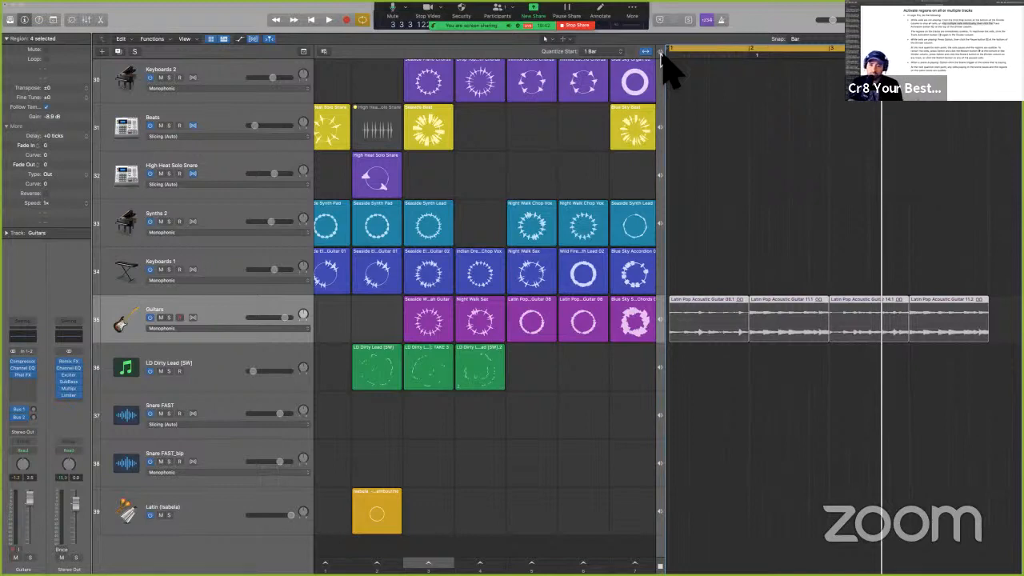
key(ctrl+alt+super)
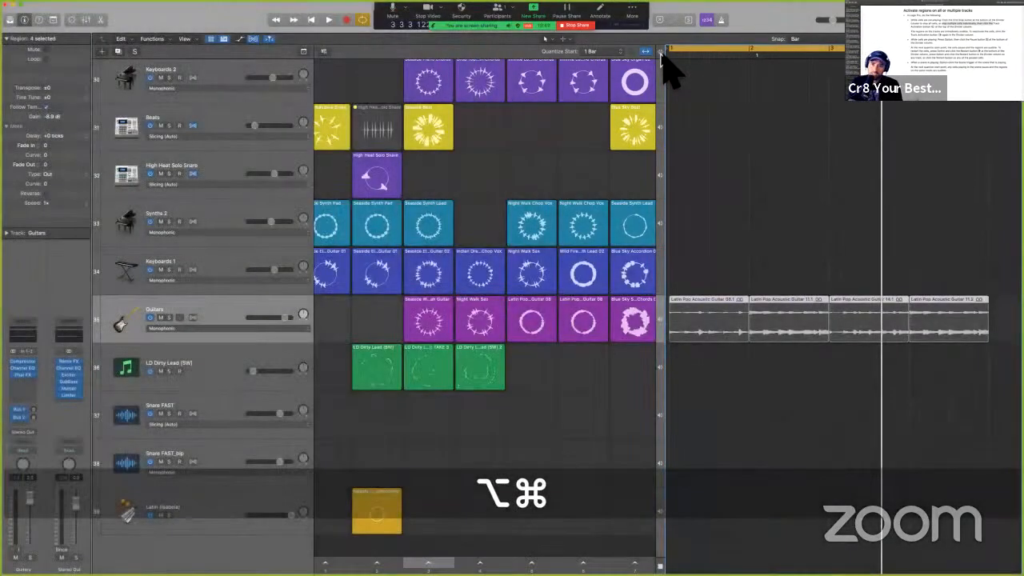
click(661, 52)
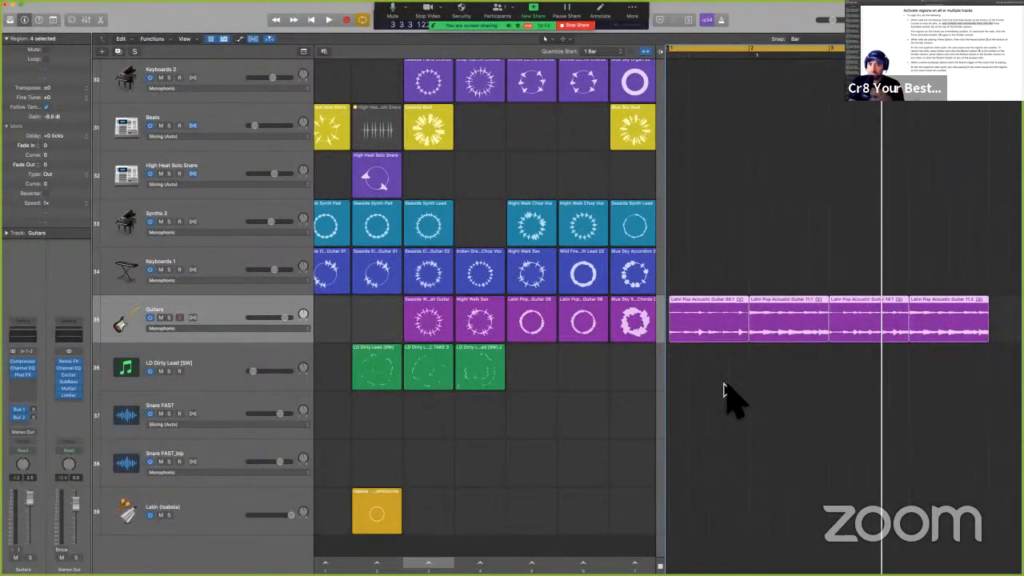
- Select the block of Live Loops cells across the lower tracks and switch all tracks from regions back to cells
drag(696, 446, 985, 104)
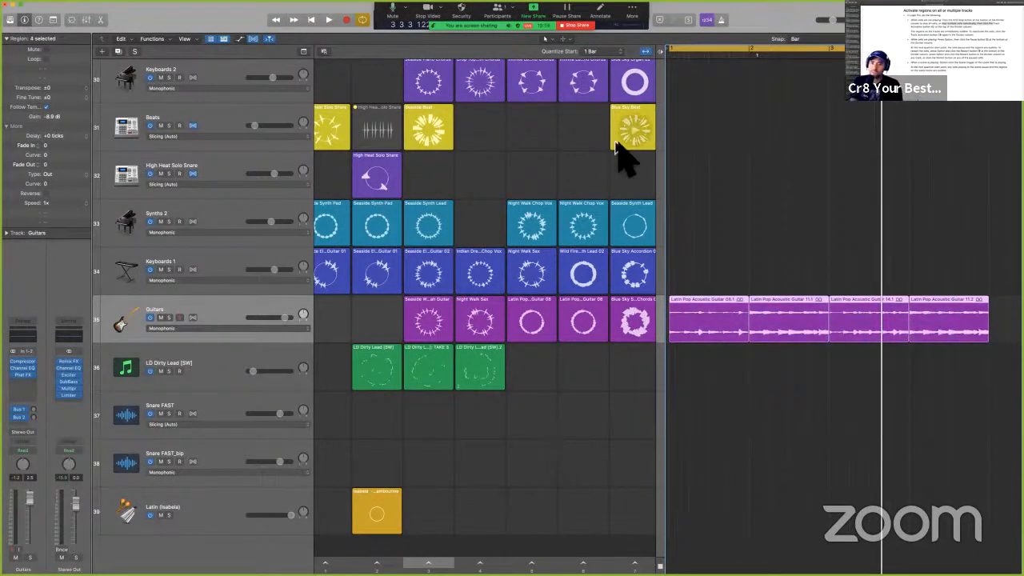
drag(624, 540, 418, 194)
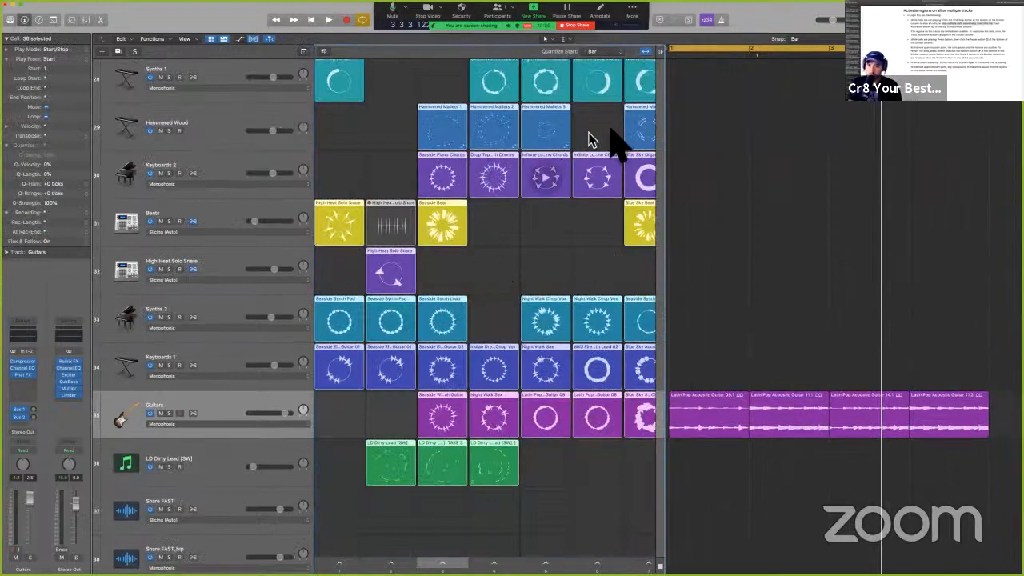
click(660, 53)
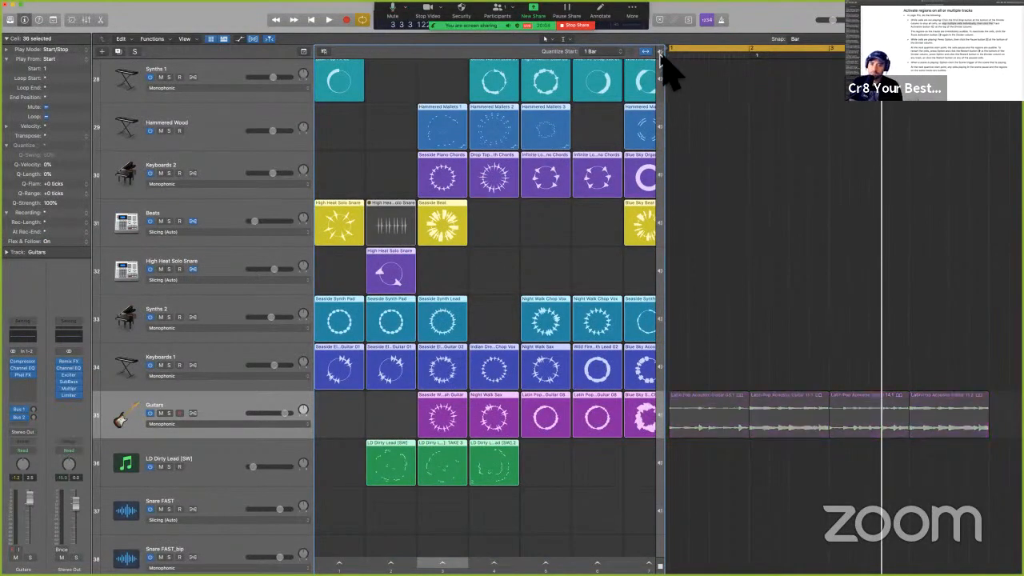
- Copy the four Latin Pop Acoustic Guitar regions onto the Keyboards 1, Synths 2 and High Heat Solo Snare tracks, and activate regions on all tracks
drag(951, 354, 713, 282)
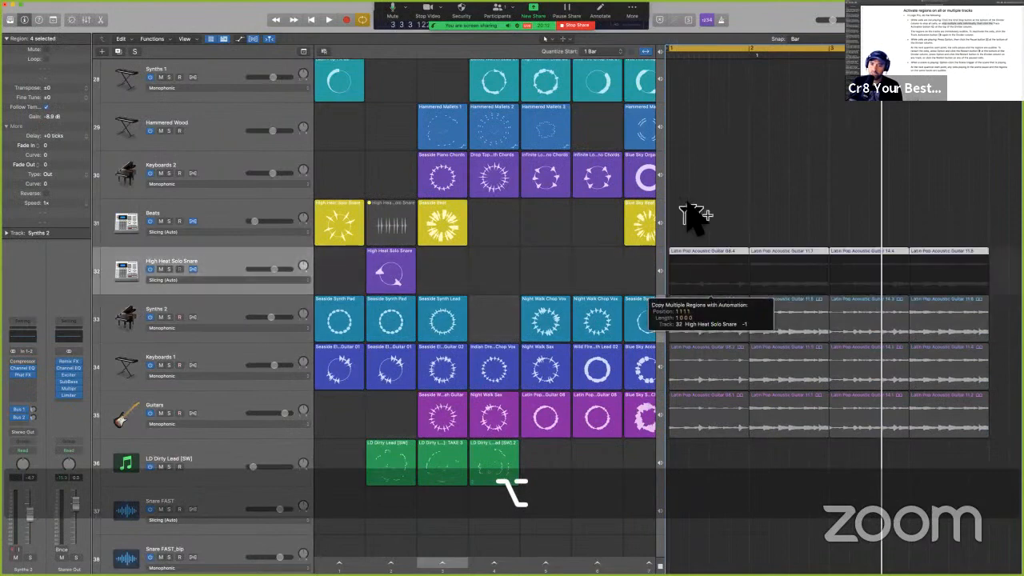
click(662, 52)
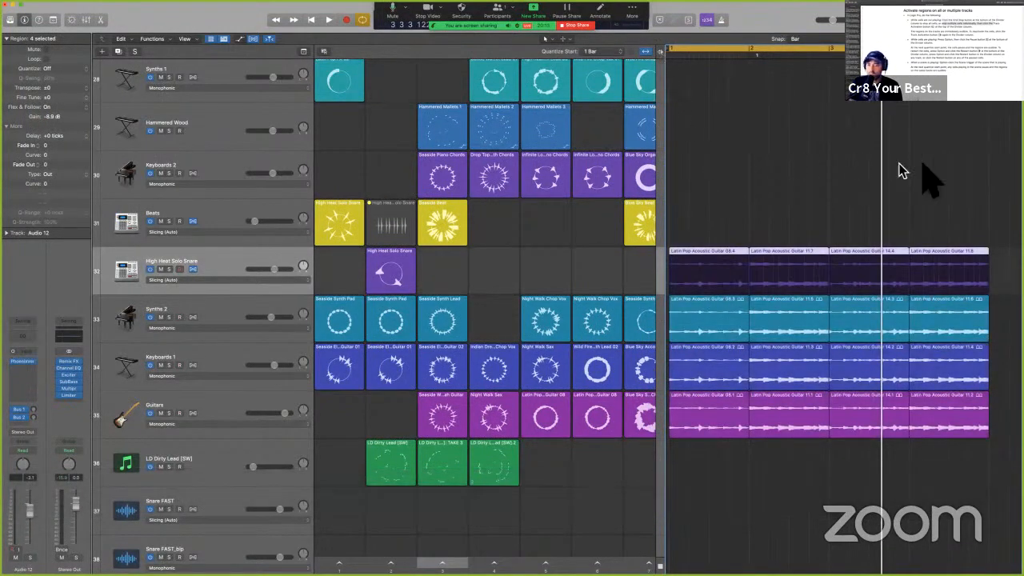
- Duplicate all sixteen Latin Pop regions directly after the originals on their four tracks, and switch all tracks back to their Live Loops cells
drag(900, 170, 702, 434)
key(super+d)
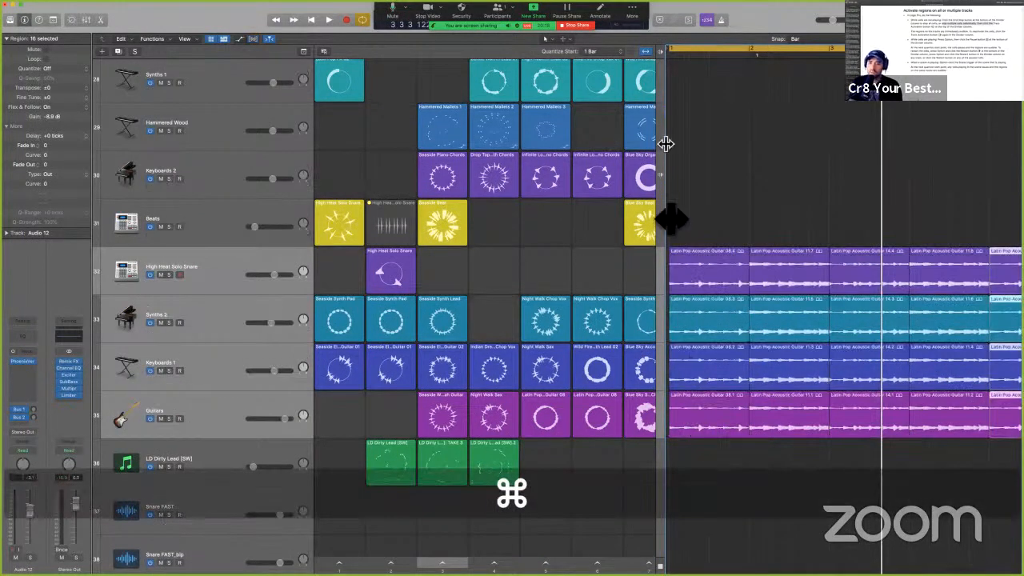
key(ctrl+alt+super+m)
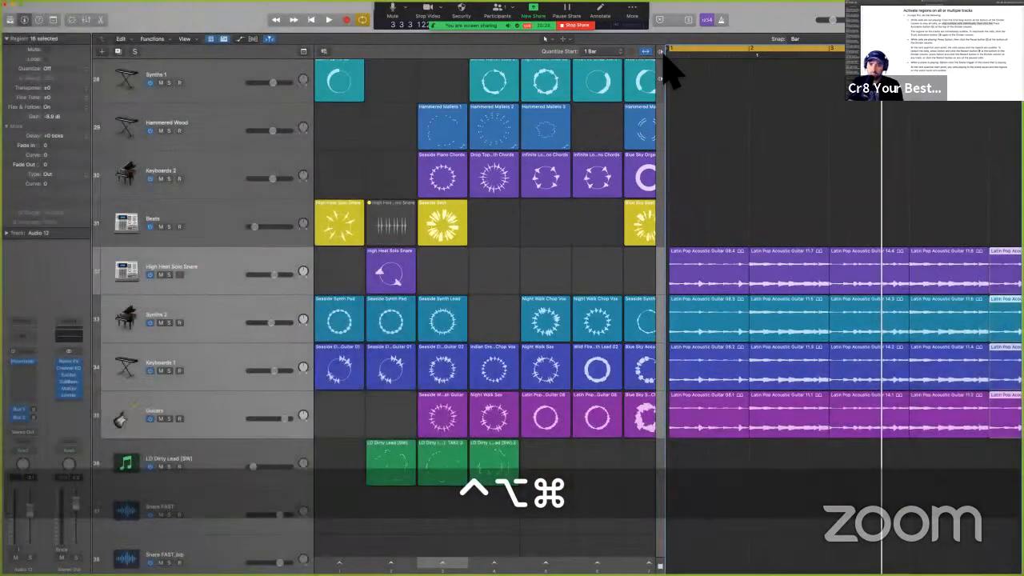
click(660, 52)
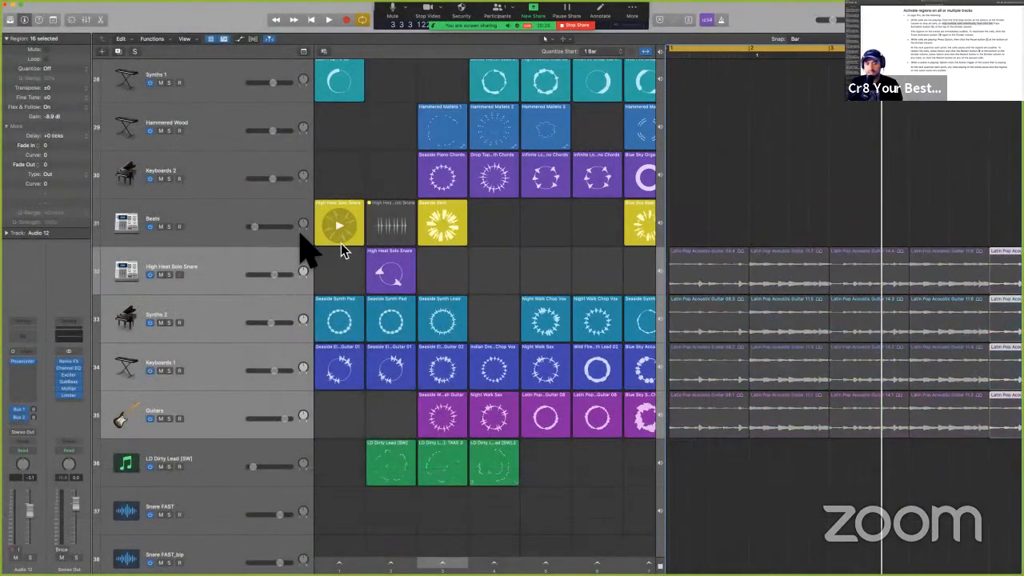
key(super+Left)
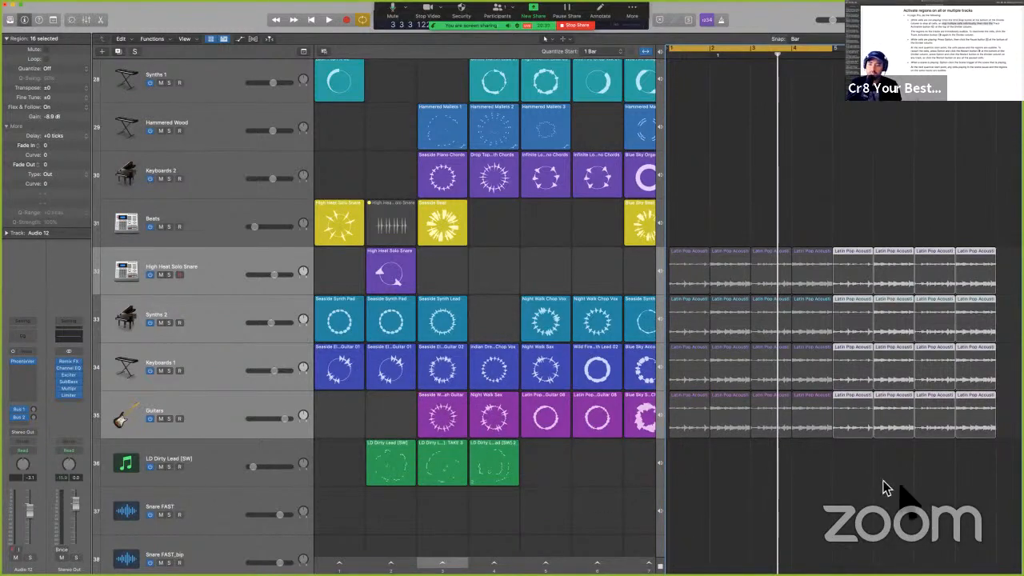
- Select all the Latin Pop regions on the four tracks, and check the user guide's instructions for activating regions on multiple tracks
drag(977, 498, 697, 274)
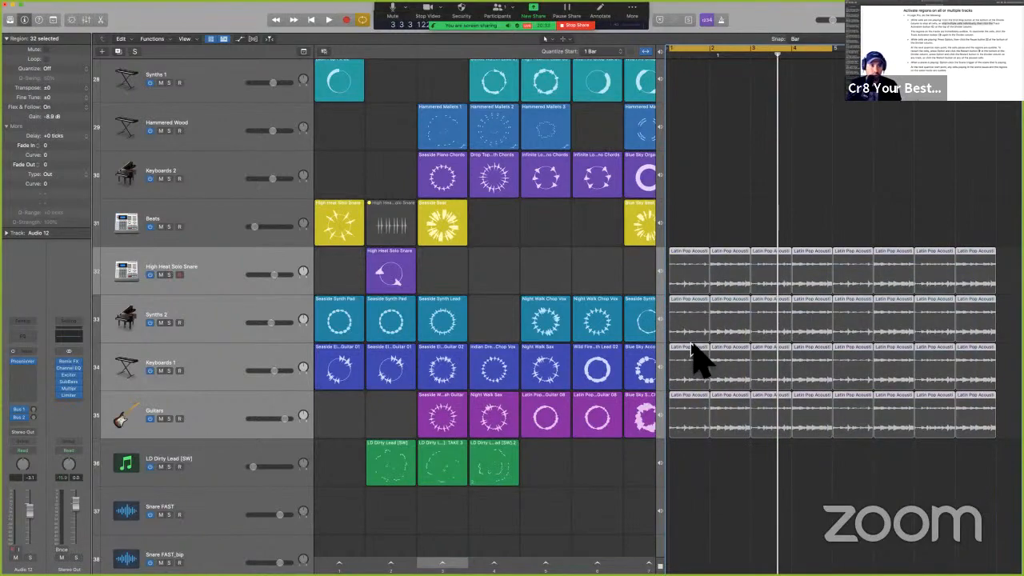
key(ctrl+Left)
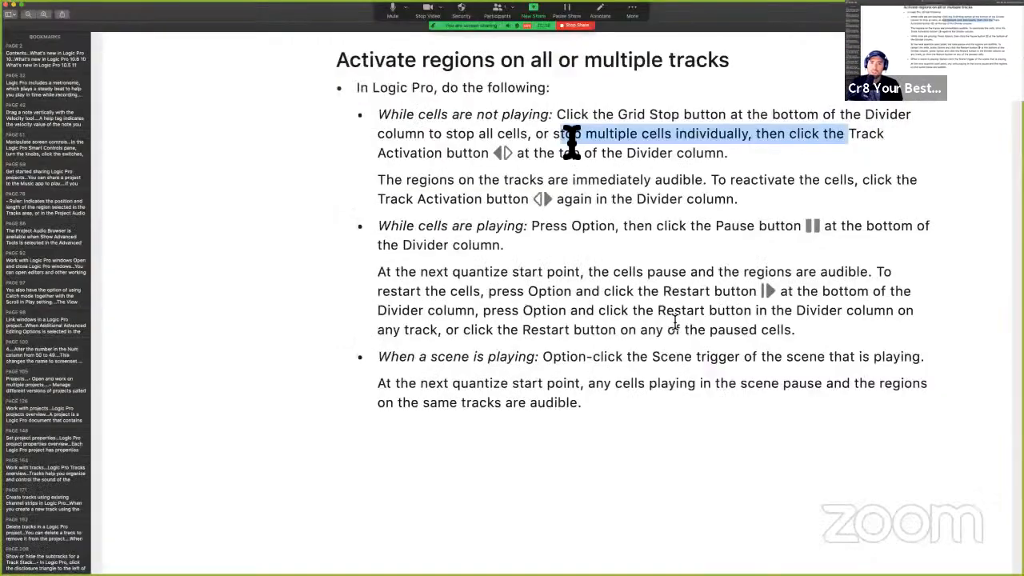
scroll(480, 148, down, 2)
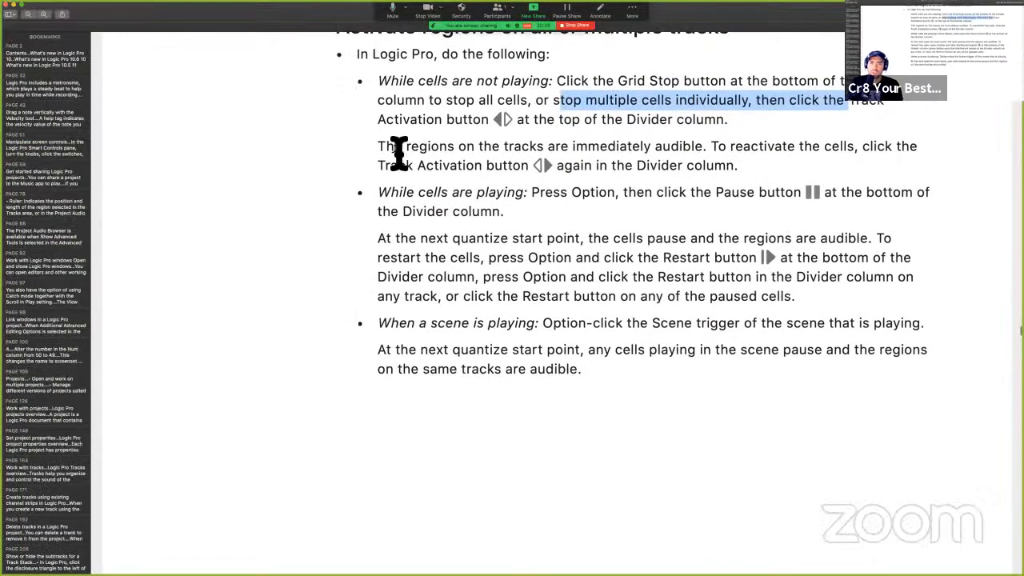
key(ctrl+Right)
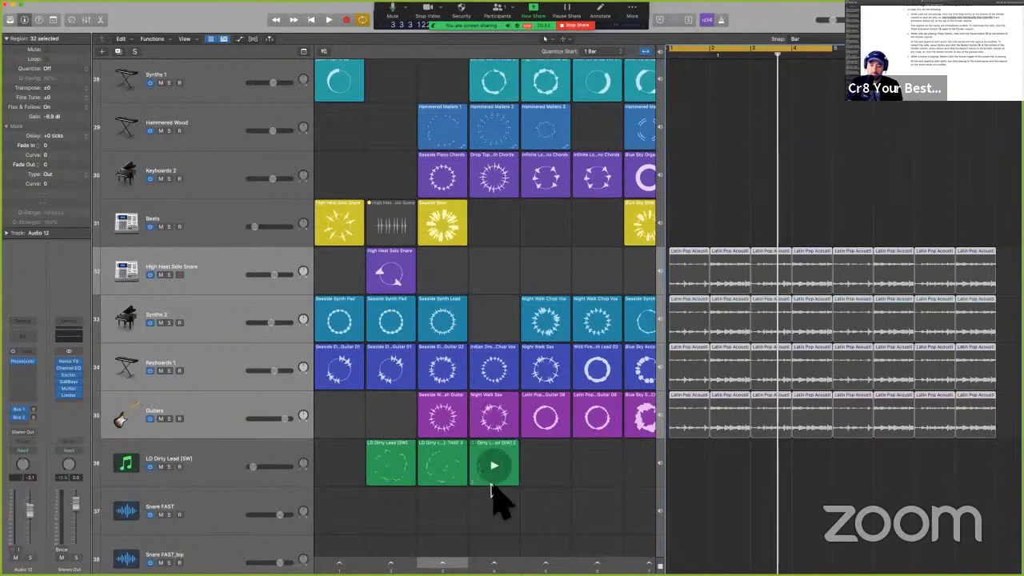
- Play the LD Dirty Lead cell in scene 4, and bring all cells to a stop while the transport keeps running
click(491, 466)
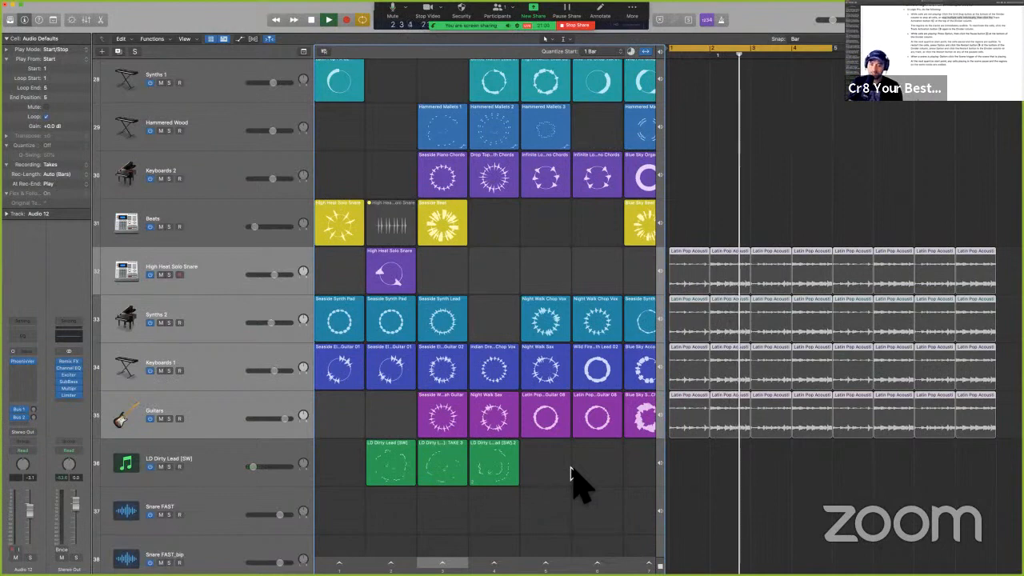
click(494, 469)
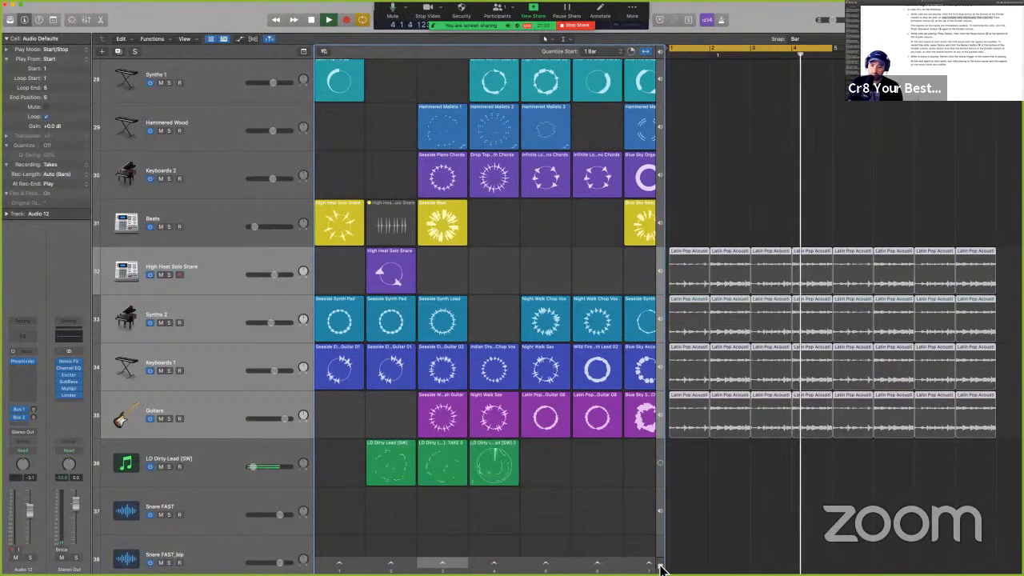
key(ctrl+alt+super)
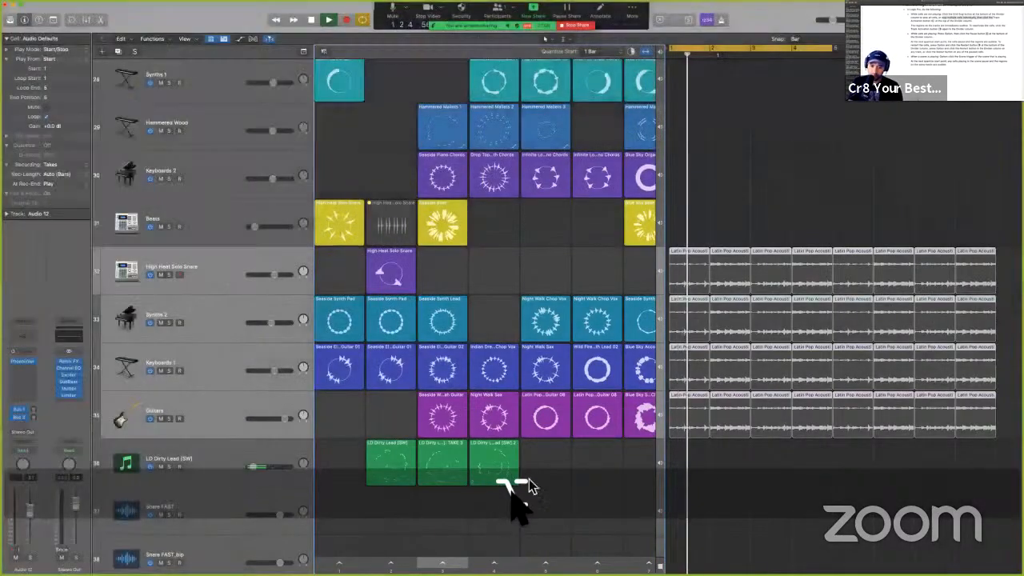
click(495, 563)
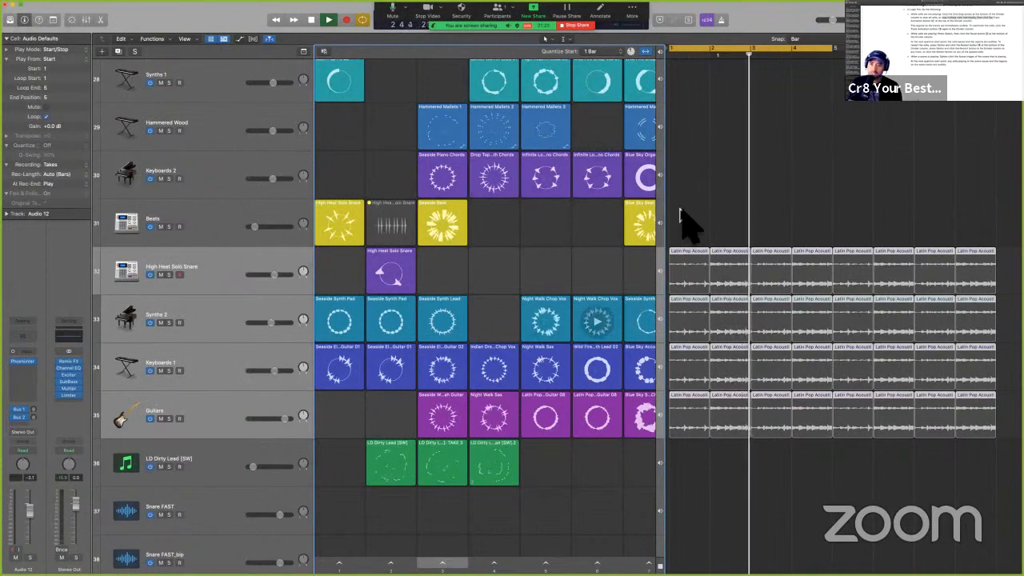
- Activate the Tracks regions for all tracks during playback, switch all tracks back to cells, and stop the transport
click(660, 52)
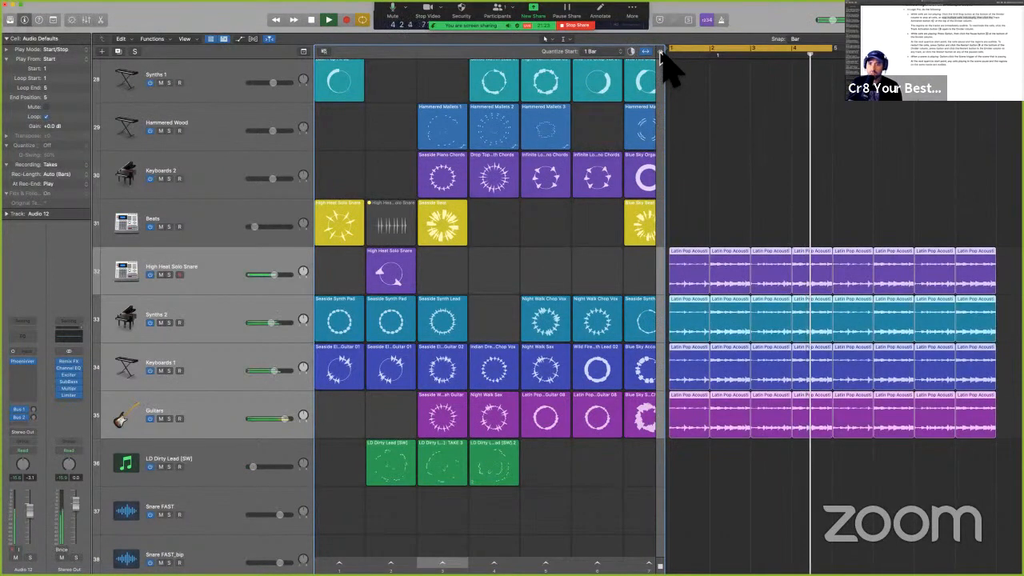
click(661, 52)
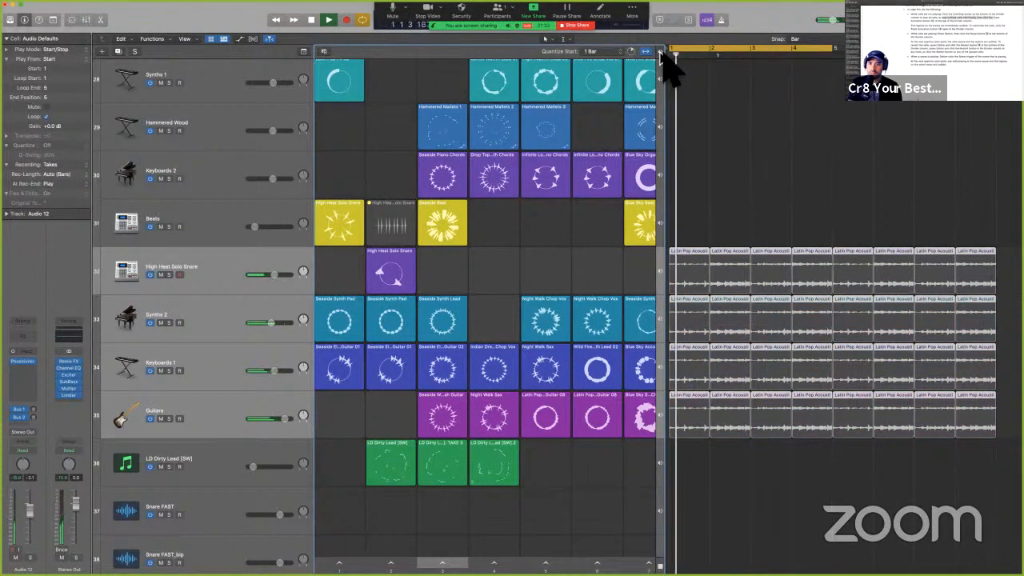
key(space)
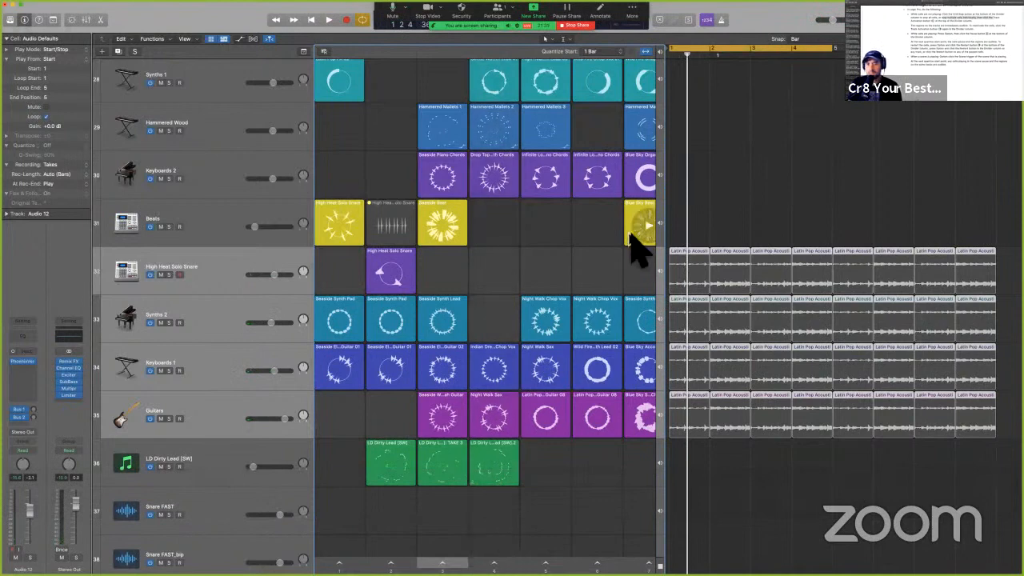
- Play scene 4 to compare its cells with the Latin Pop regions in the Tracks area, and stop playback
key(alt)
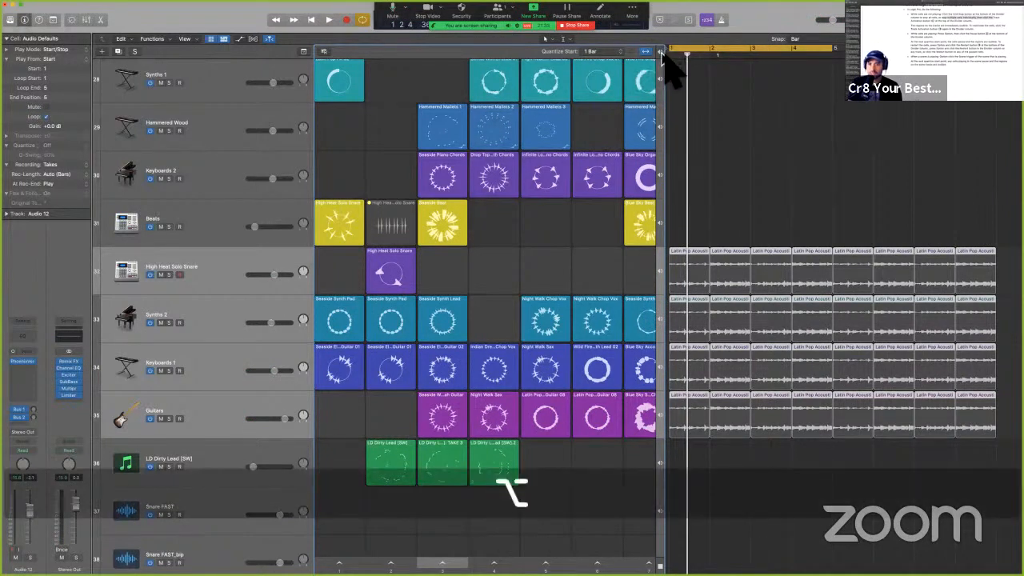
click(493, 565)
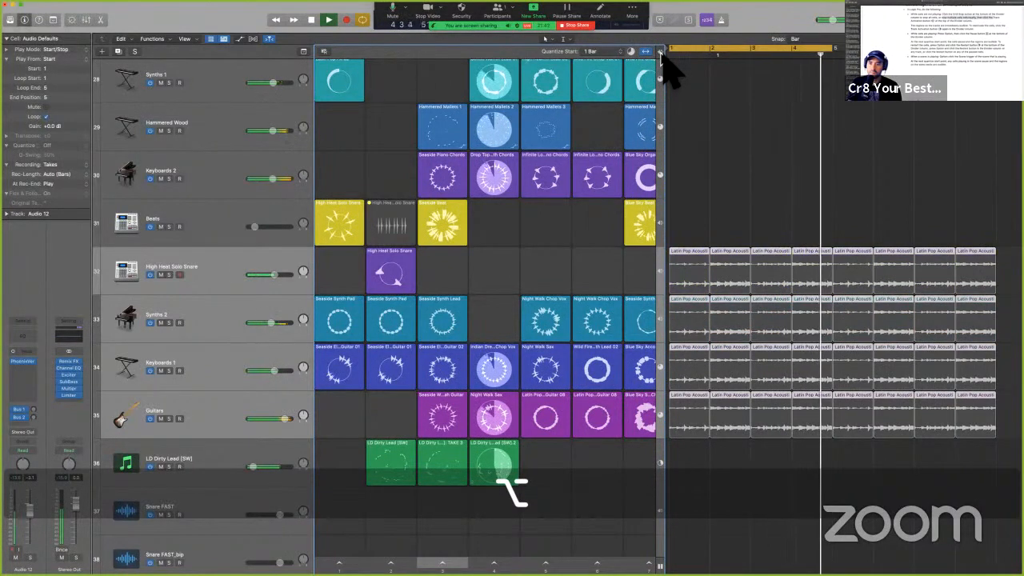
key(space)
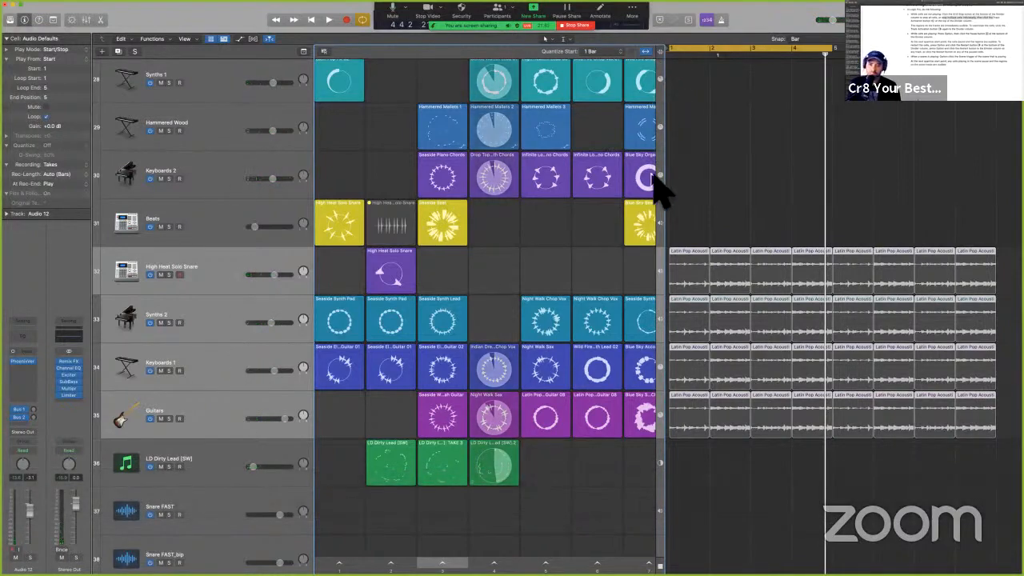
- Circle the Live Loops cells with the screen annotation pen, and erase the drawing
key(ctrl)
mouse_move(610, 253)
mouse_down()
mouse_move(463, 61)
mouse_move(614, 72)
mouse_up()
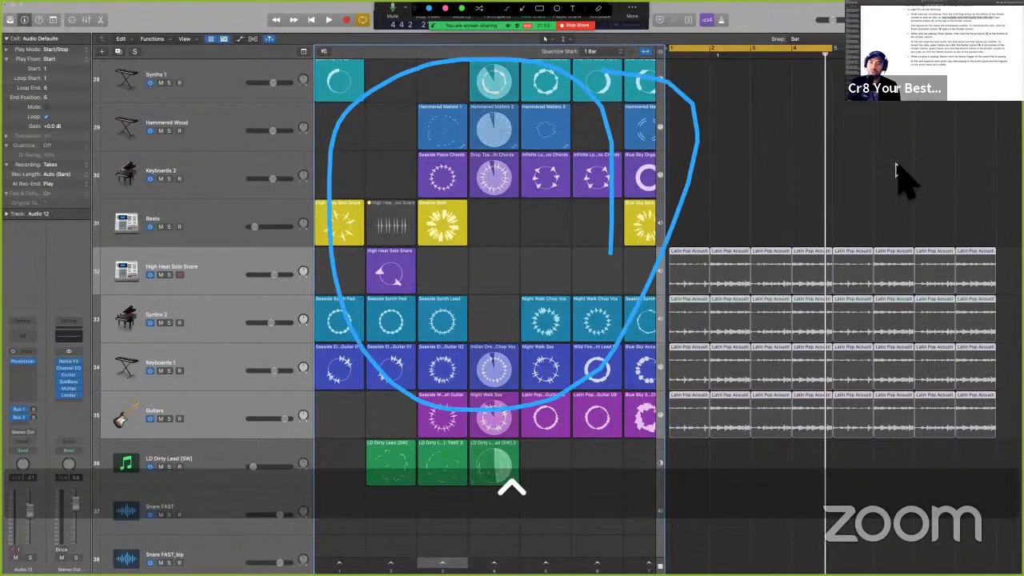
drag(935, 192, 925, 125)
key(a)
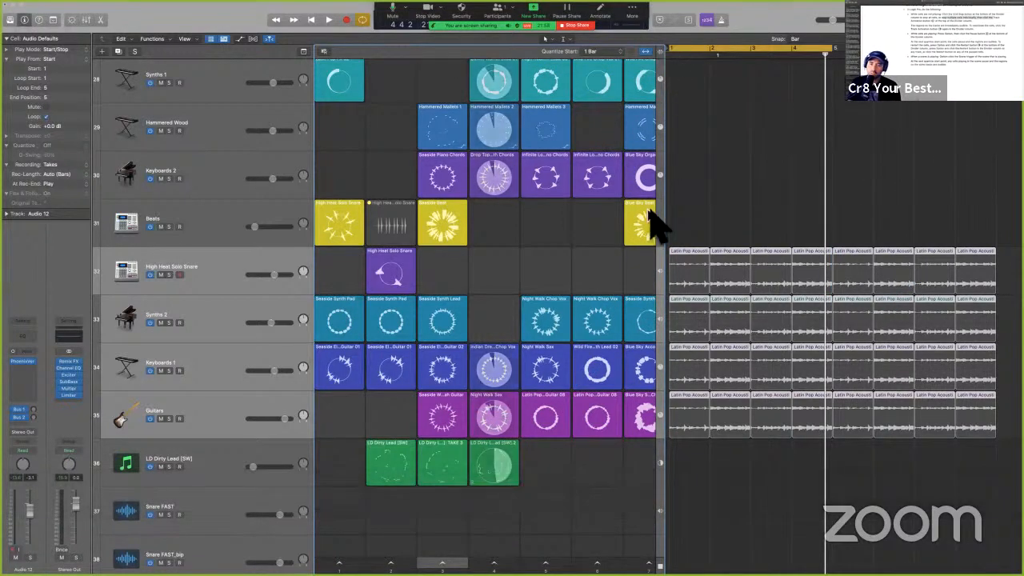
- Outline the scene 4 column and the upper Latin Pop regions with the screen annotation pen, and erase the drawings
key(ctrl)
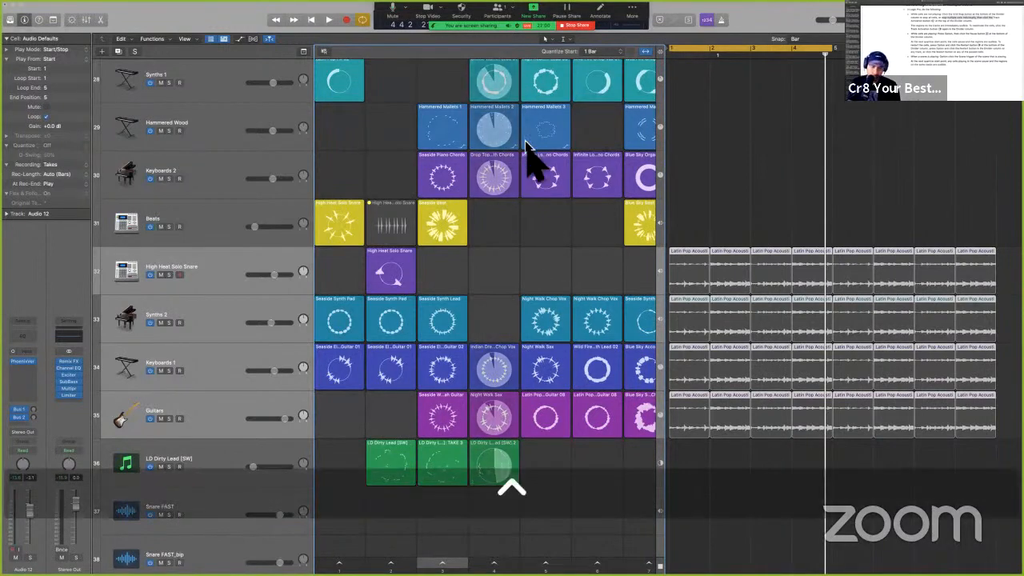
key(ctrl+a)
drag(482, 560, 474, 160)
drag(491, 64, 520, 308)
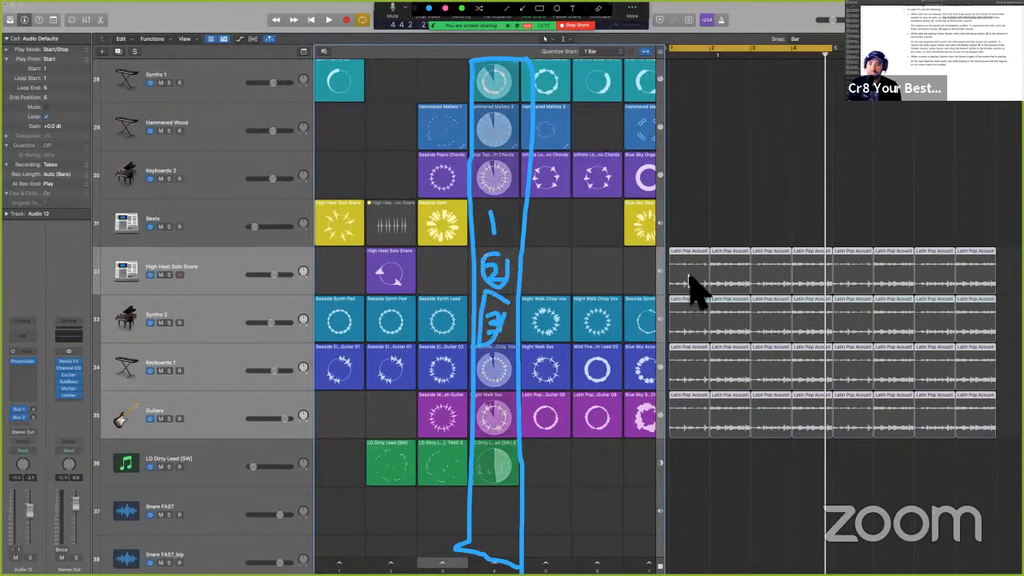
drag(893, 249, 660, 276)
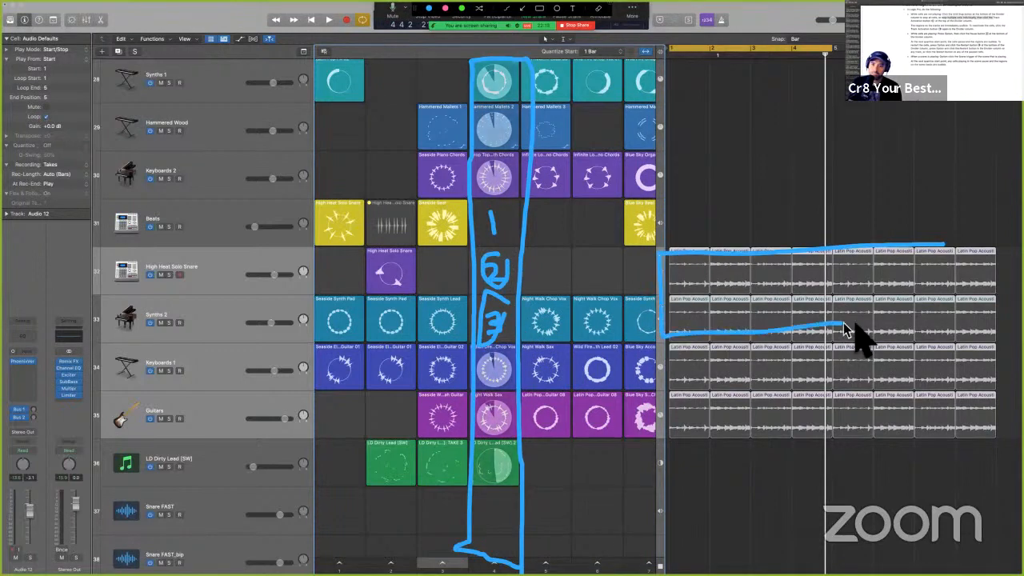
mouse_move(843, 323)
mouse_down()
mouse_move(948, 269)
mouse_move(749, 225)
mouse_up()
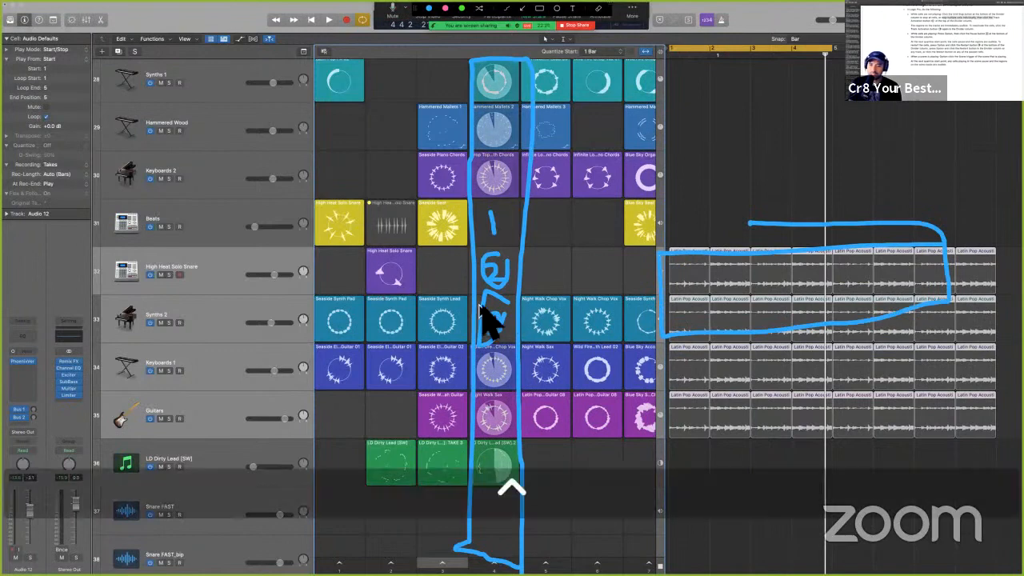
key(ctrl+a)
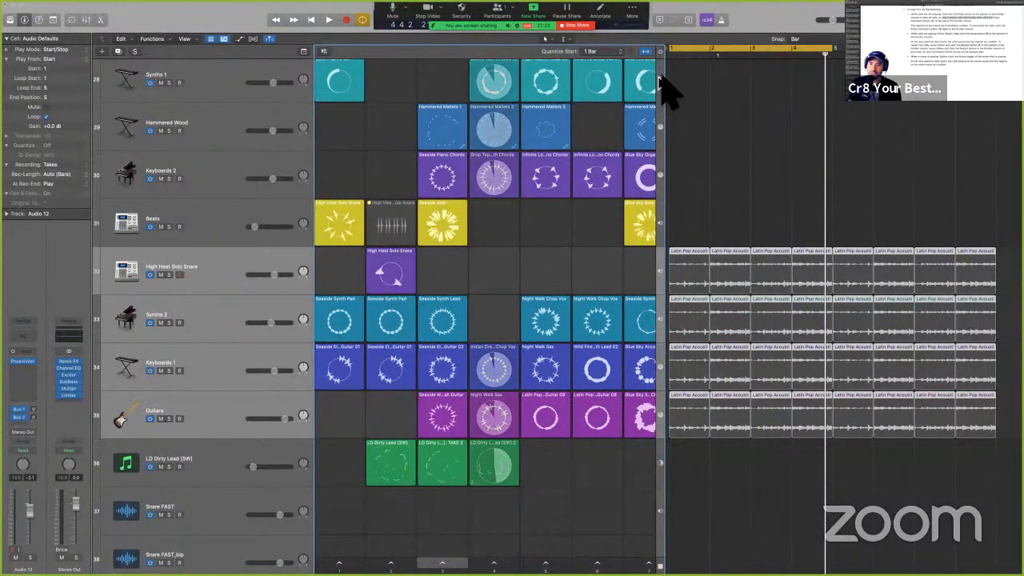
- Delete the Latin Pop regions from the Keyboards 1 and Guitars tracks
drag(701, 168, 986, 296)
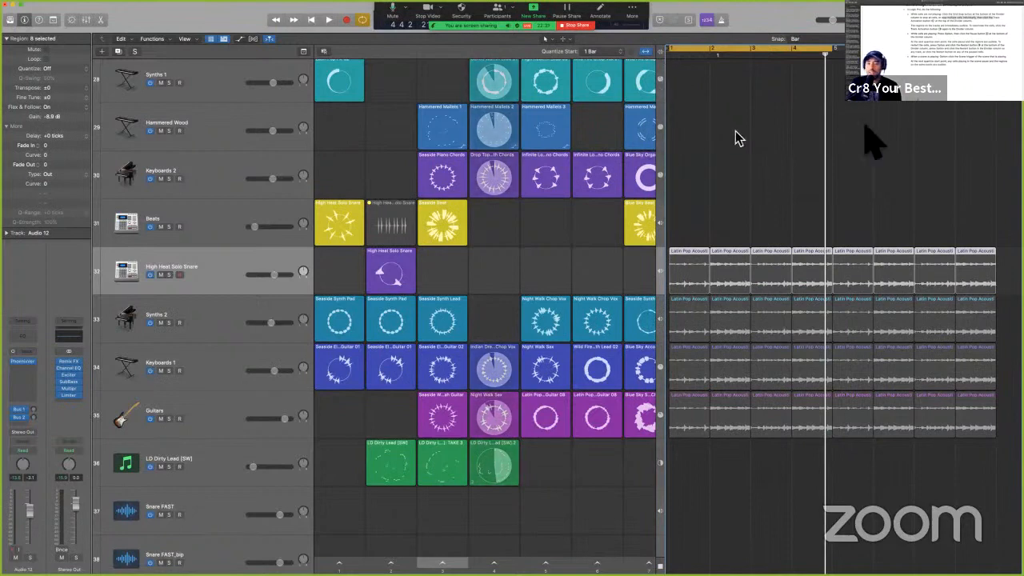
drag(970, 491, 674, 324)
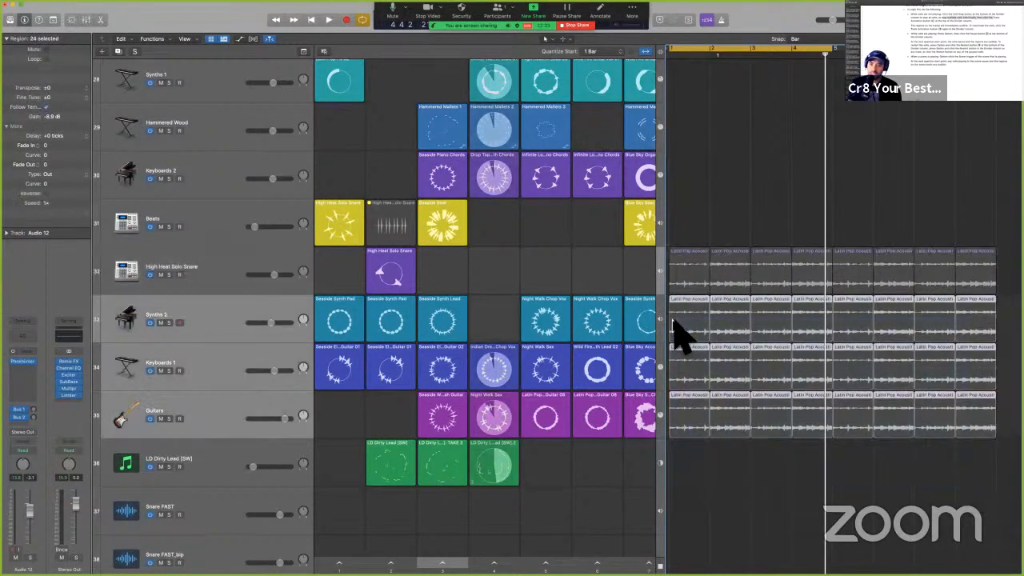
drag(970, 482, 698, 387)
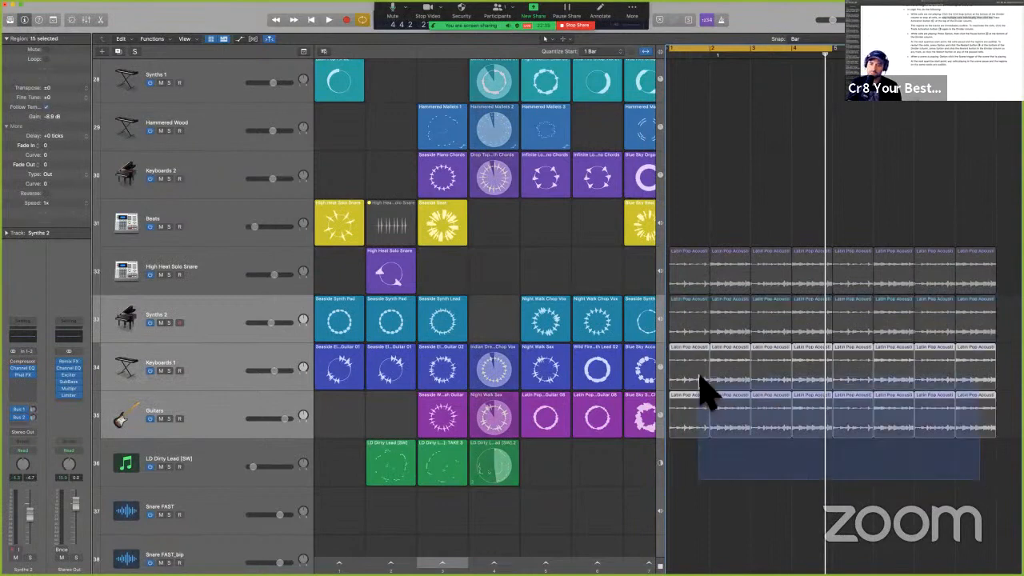
key(BackSpace)
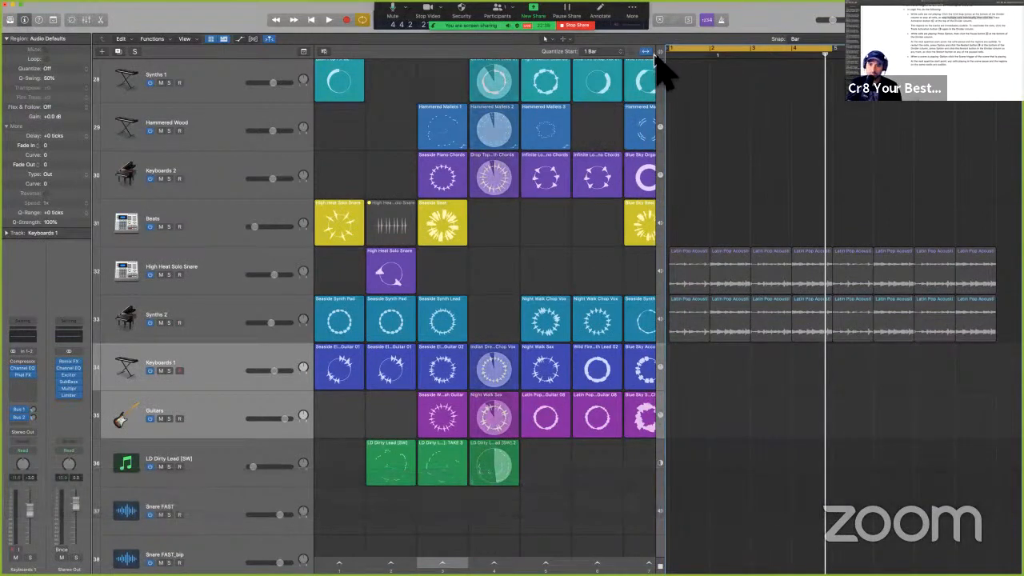
- Select the remaining Latin Pop regions on High Heat Solo Snare and Synths 2, and activate them while the scene 4 cells play
key(space)
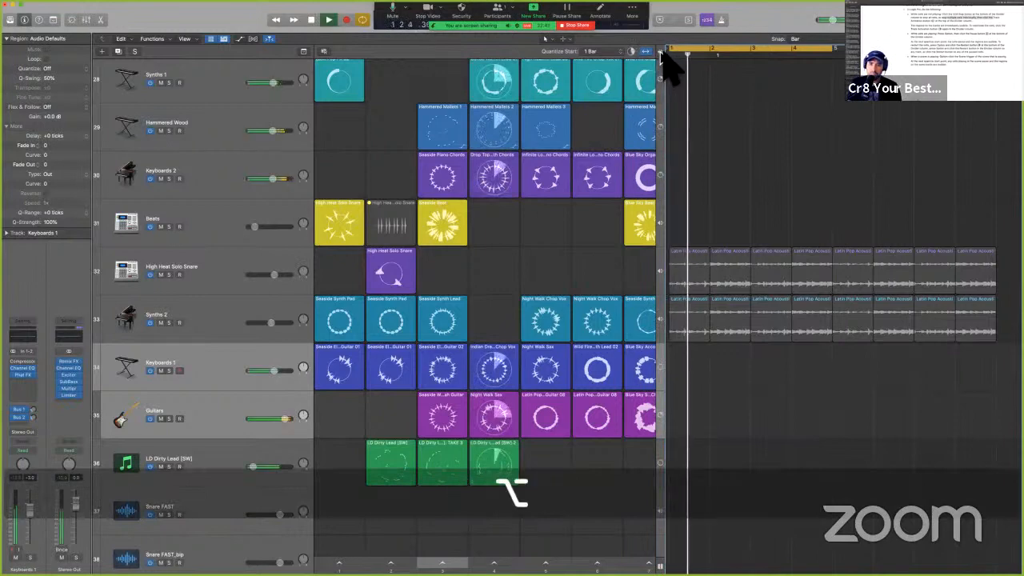
key(space)
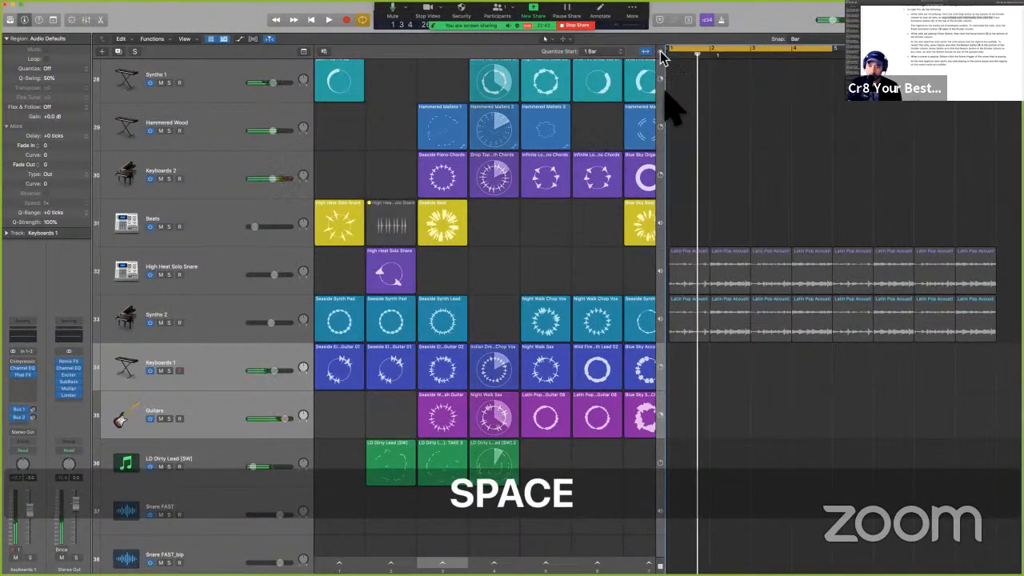
drag(695, 178, 992, 354)
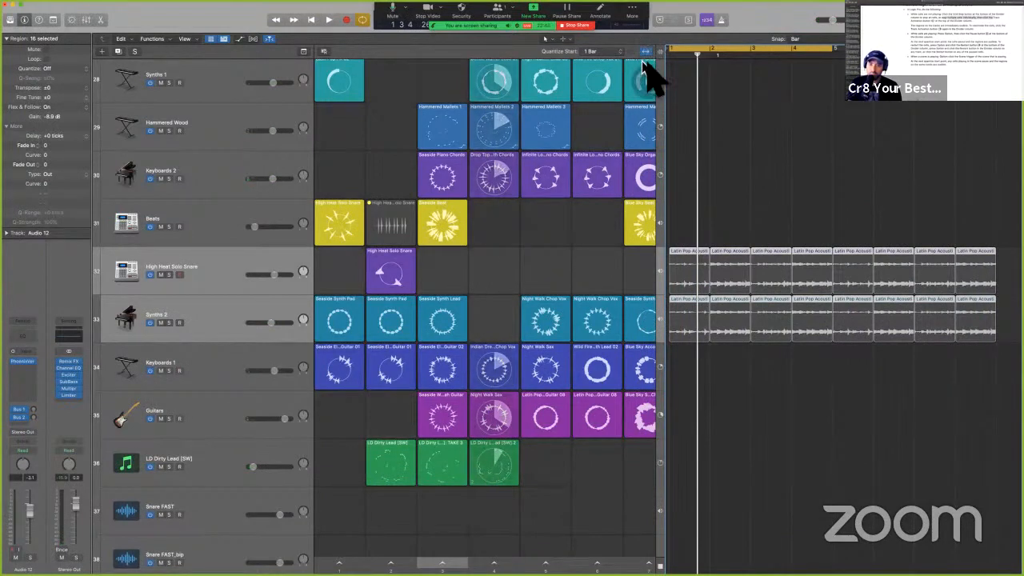
key(space)
key(alt)
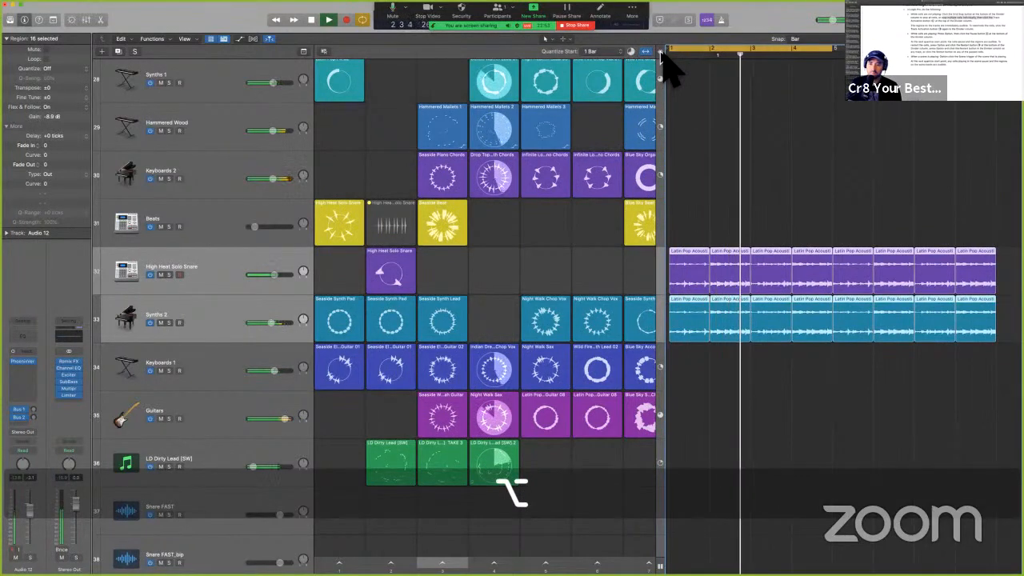
- Reset the High Heat Solo Snare and Synths 2 volumes to 0.0 dB while toggling their tracks between regions and cells during playback
alt+click(661, 51)
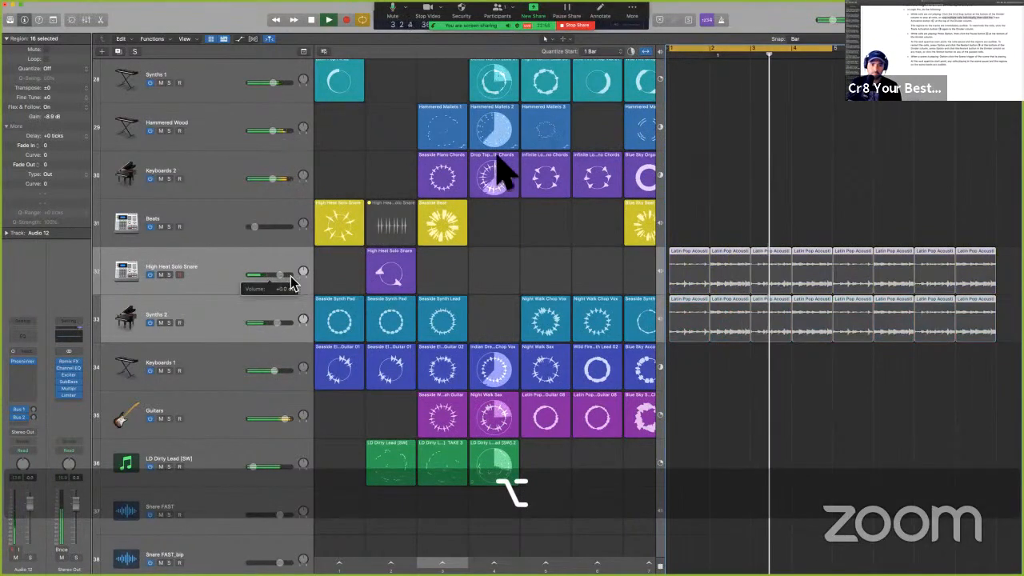
alt+click(661, 51)
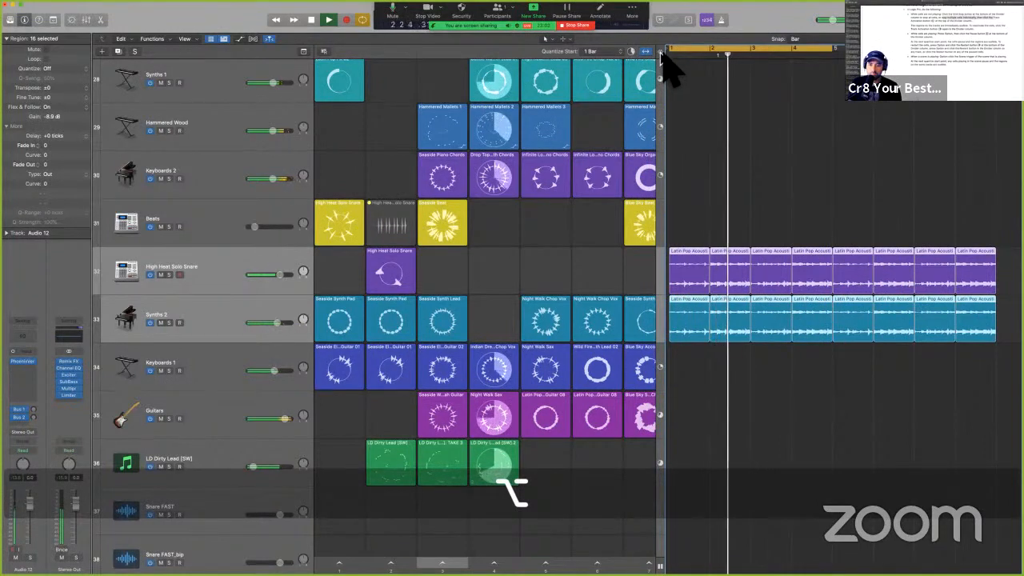
alt+click(661, 52)
key(space)
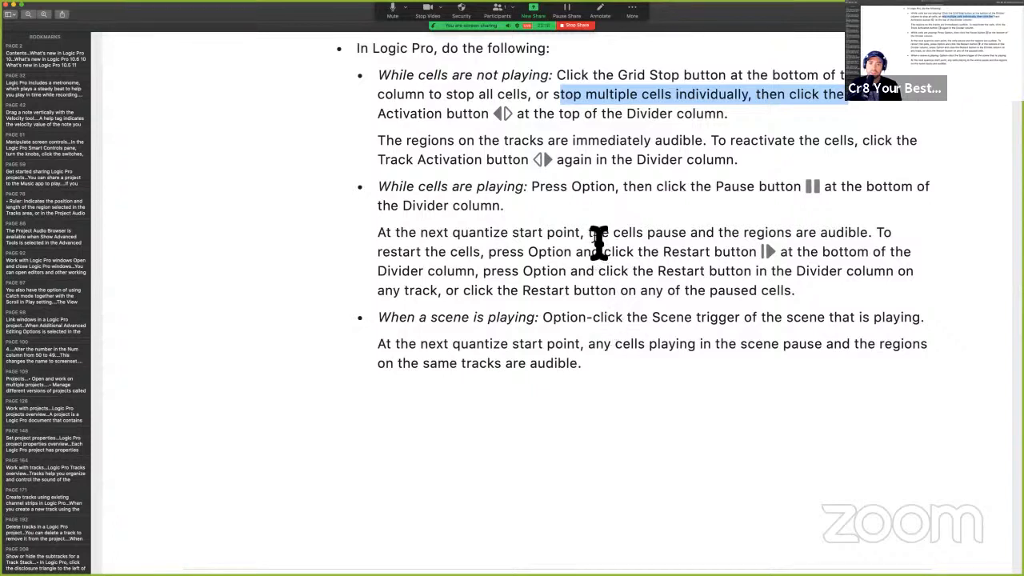
- Highlight "the regions are audible" in the user guide's passage about playing cells, and return to Logic Pro
right_click(593, 231)
click(722, 222)
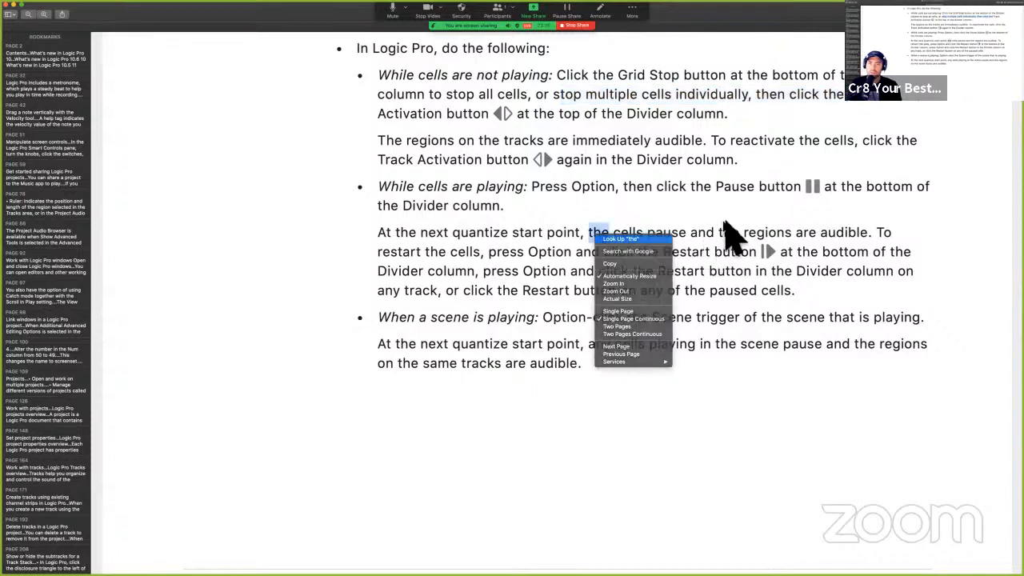
drag(717, 233, 883, 240)
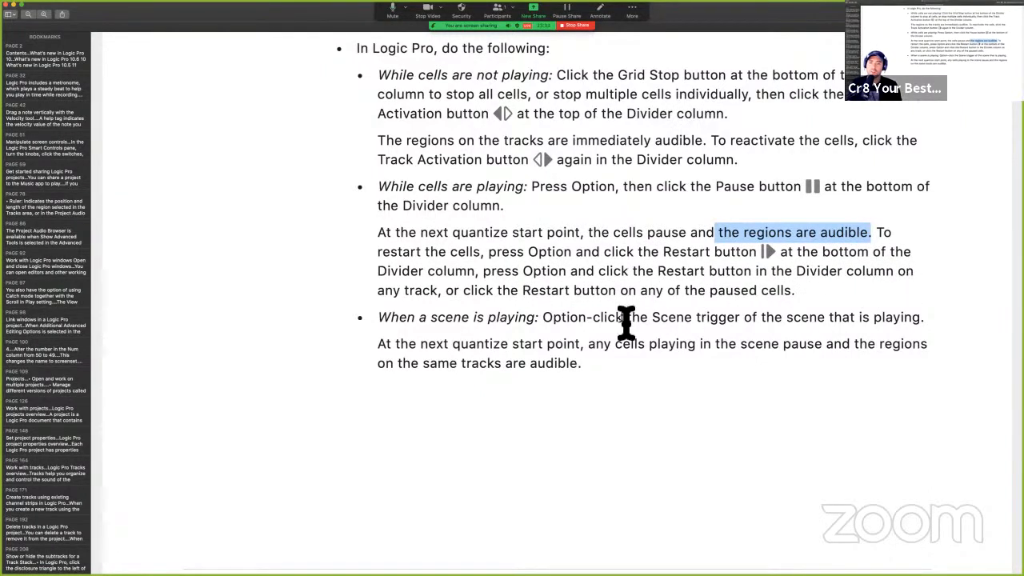
key(ctrl+Right)
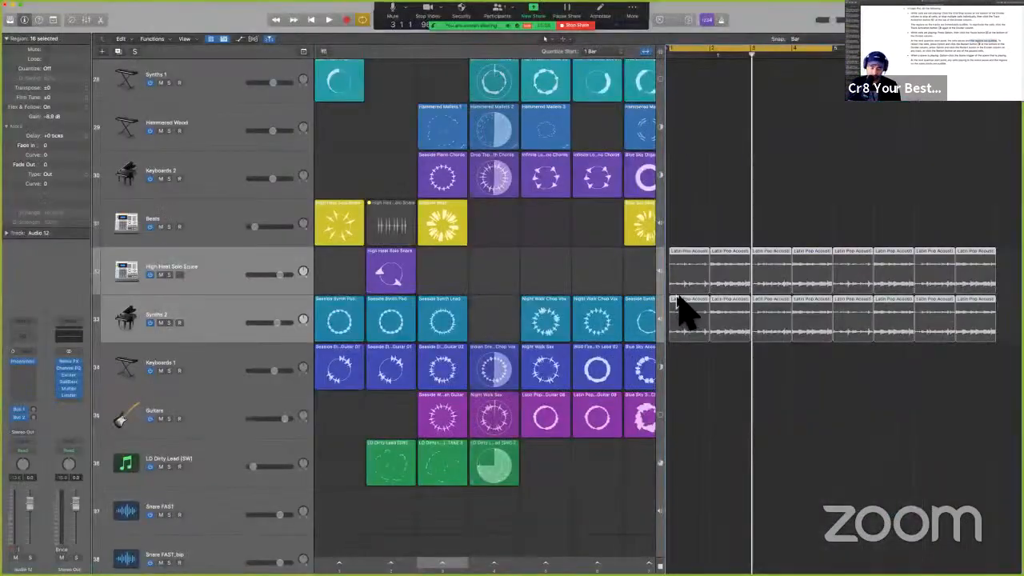
- Pause the Keyboards 1 cell in scene 4 during playback, and move the Latin Pop regions up to the Keyboards 2 and Beats tracks
key(space)
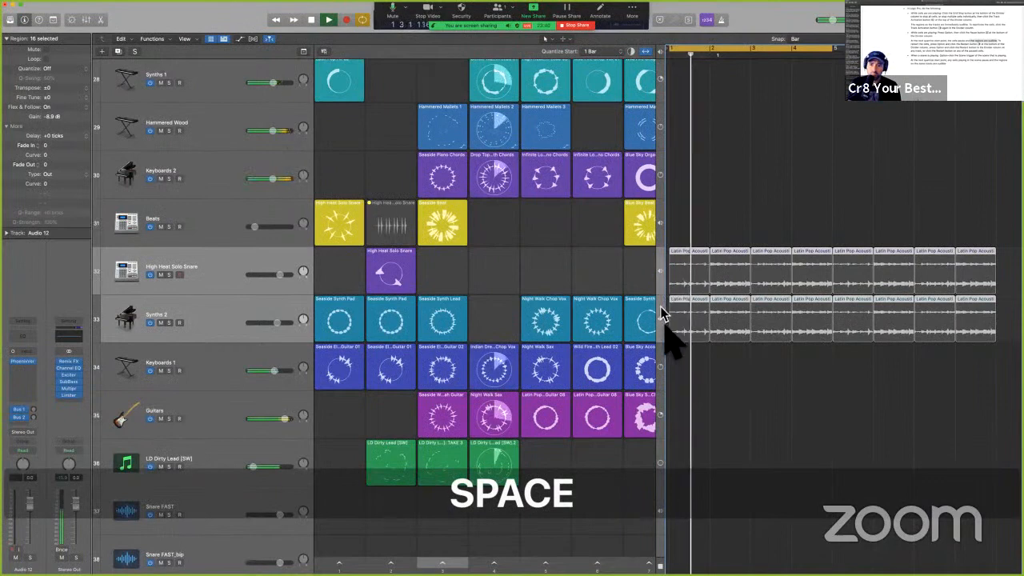
key(alt)
alt+click(490, 374)
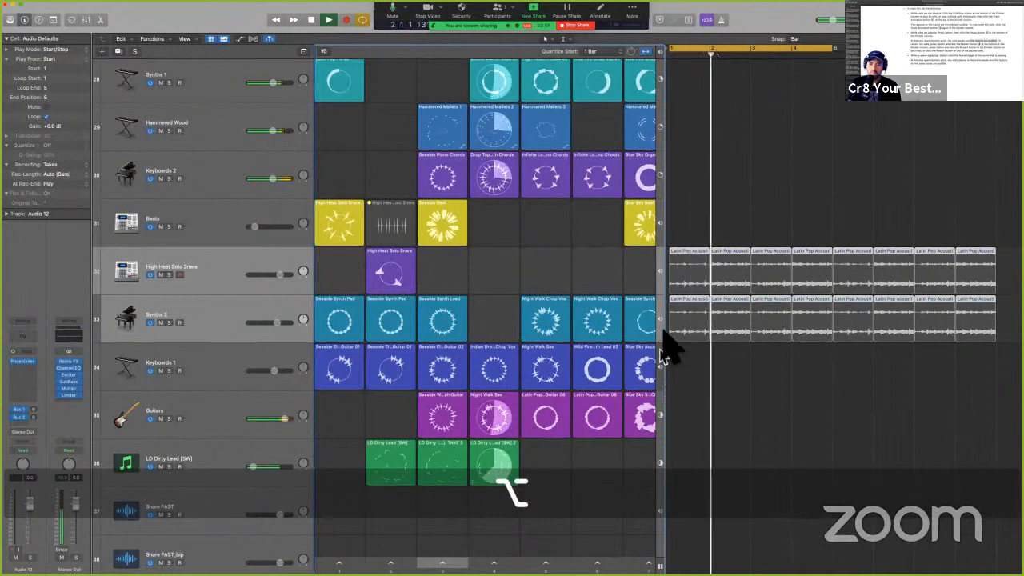
click(691, 262)
drag(691, 194, 689, 181)
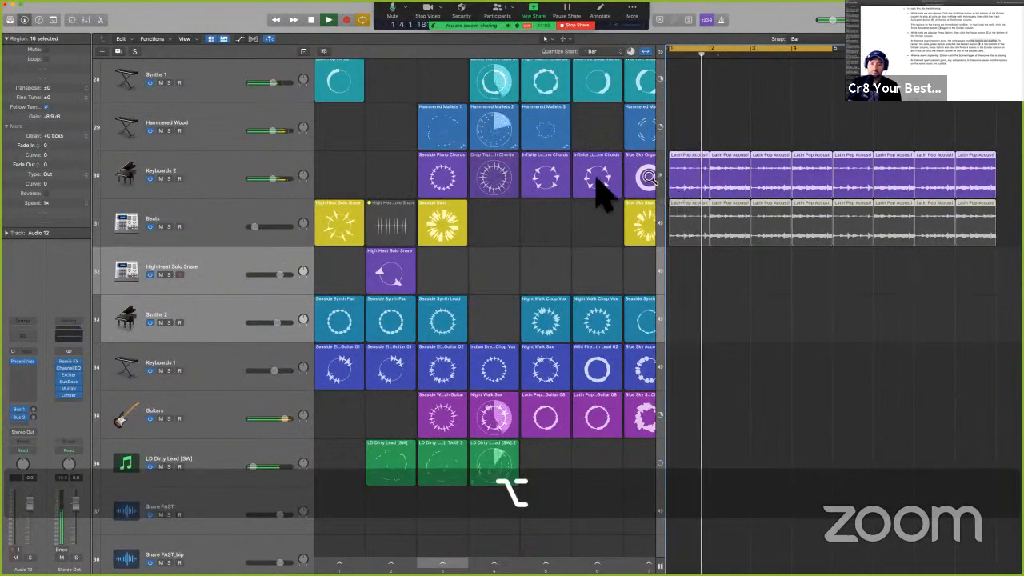
- Toggle Keyboards 2 between its Drop Top Chords cell and its Latin Pop regions during playback, and stop all cells and playback
click(495, 182)
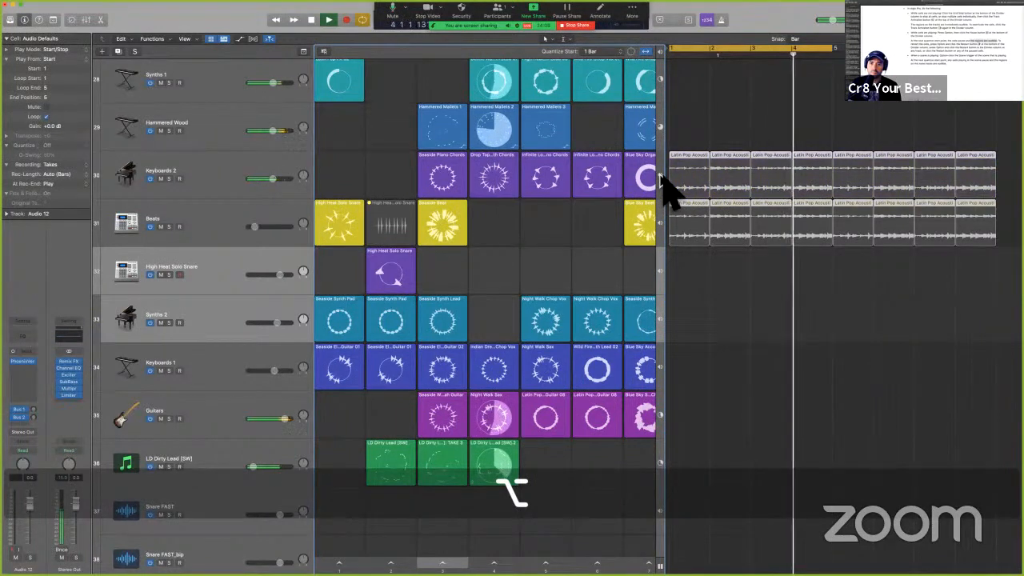
click(498, 186)
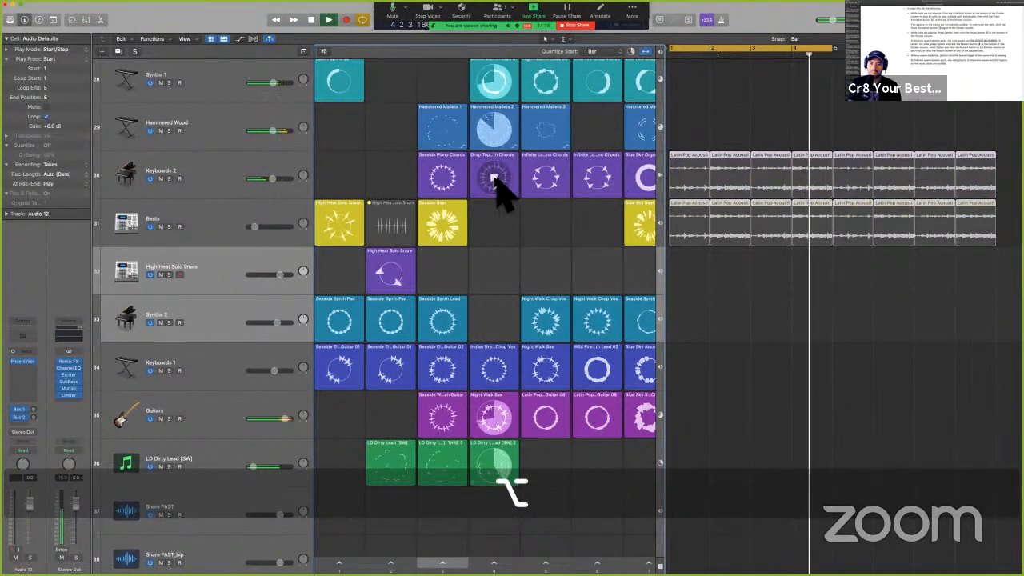
alt+click(660, 175)
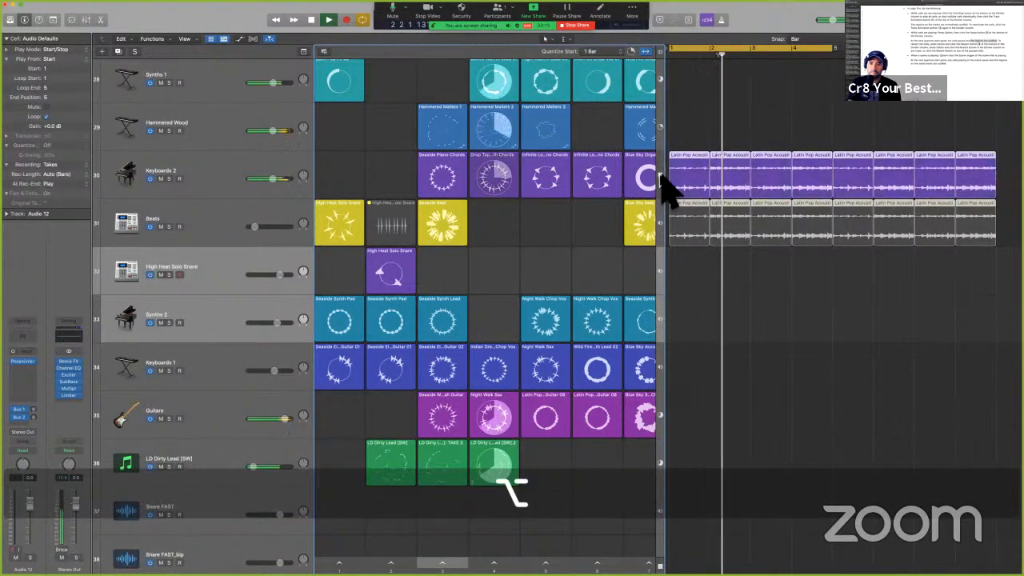
key(super+Return)
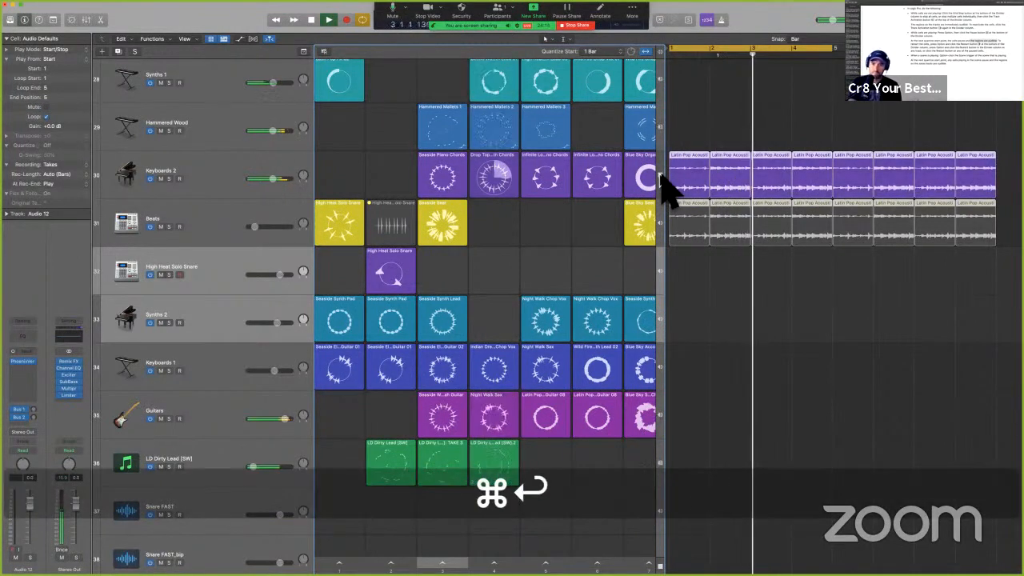
key(space)
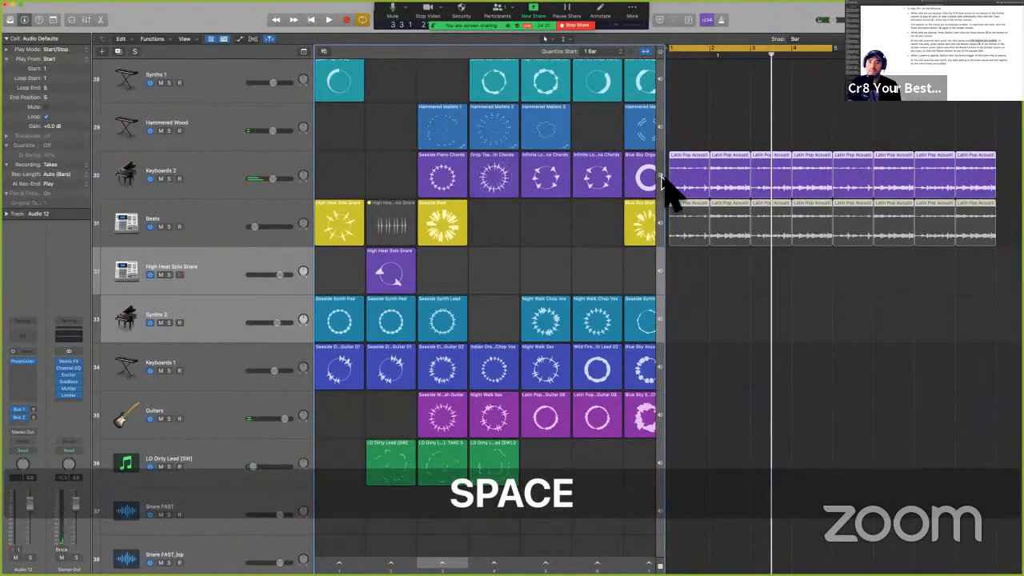
click(662, 176)
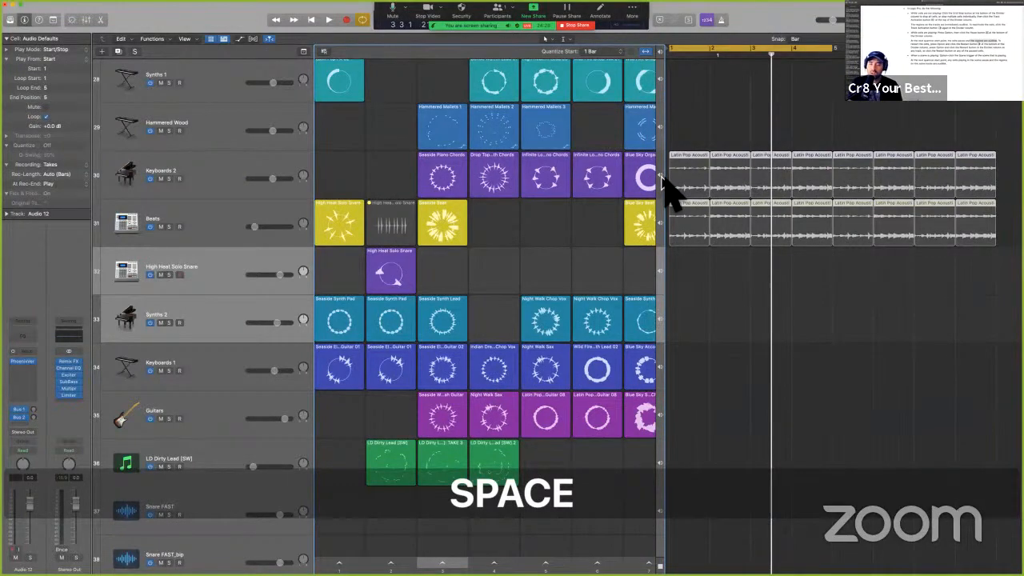
- Highlight the user guide's "When a scene is playing" passage about making regions on the same tracks audible, and return to Logic Pro
key(ctrl+Left)
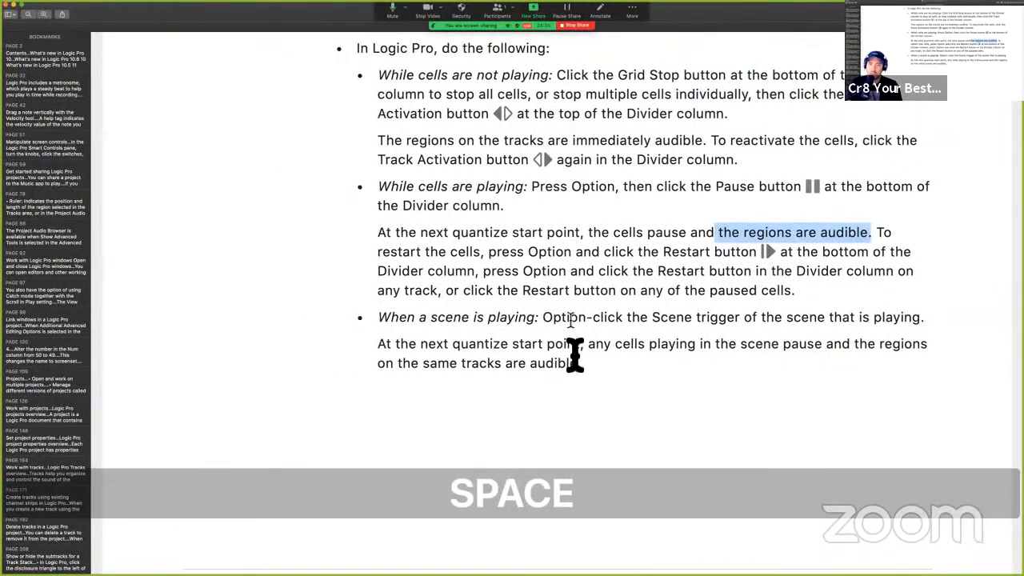
scroll(490, 362, down, 3)
drag(391, 256, 552, 258)
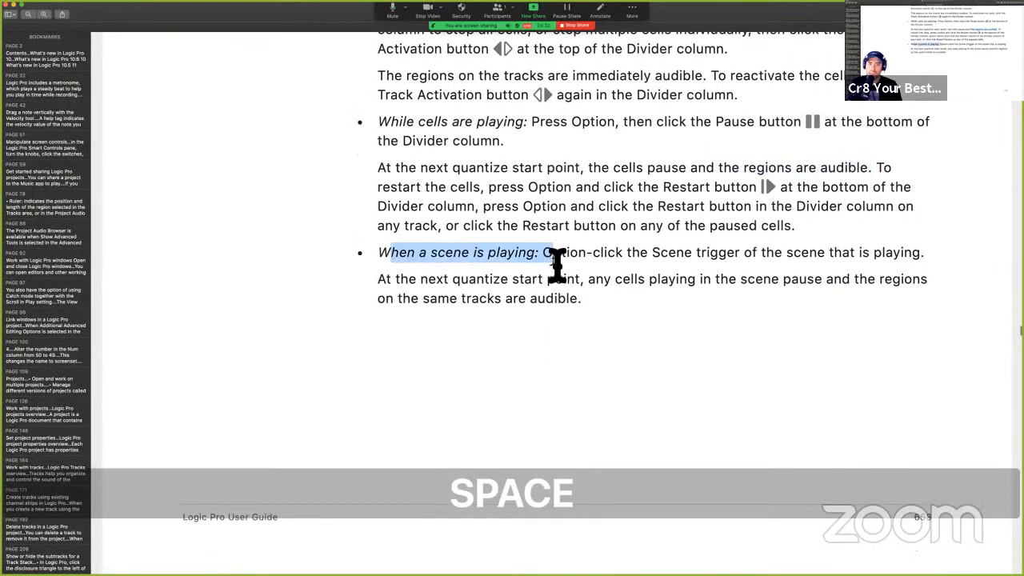
scroll(558, 240, down, 2)
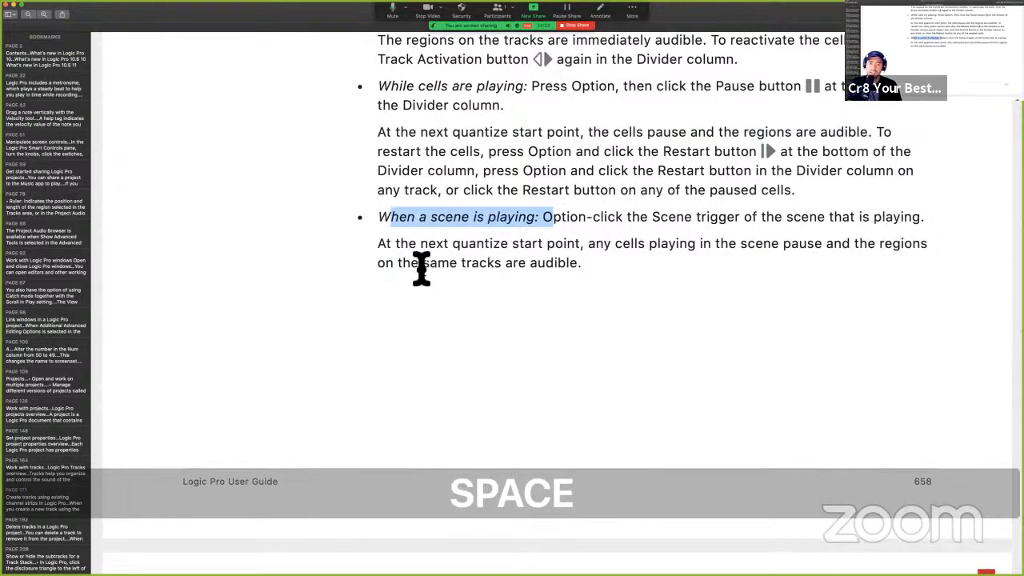
drag(420, 266, 564, 255)
click(558, 278)
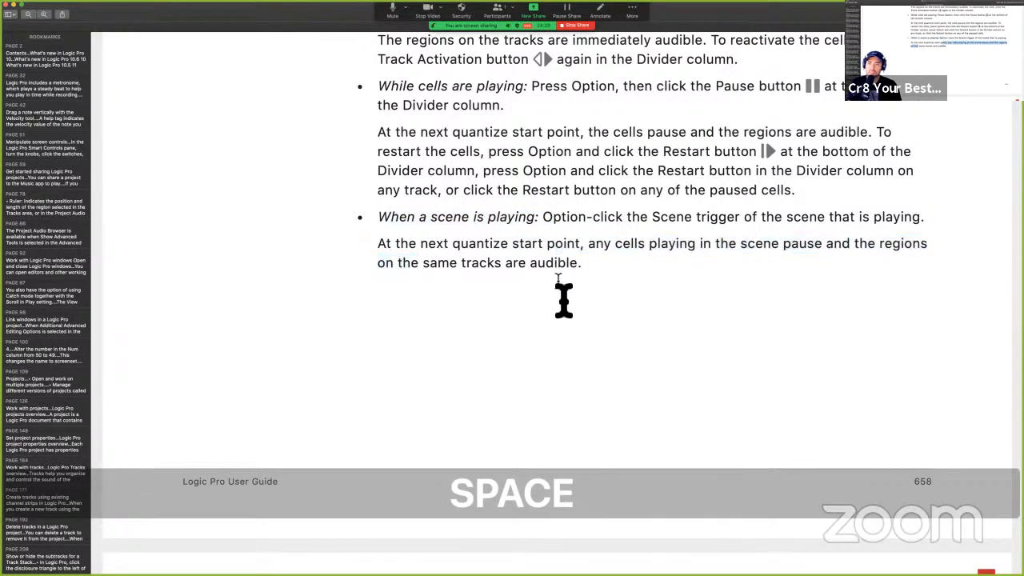
drag(500, 272, 434, 271)
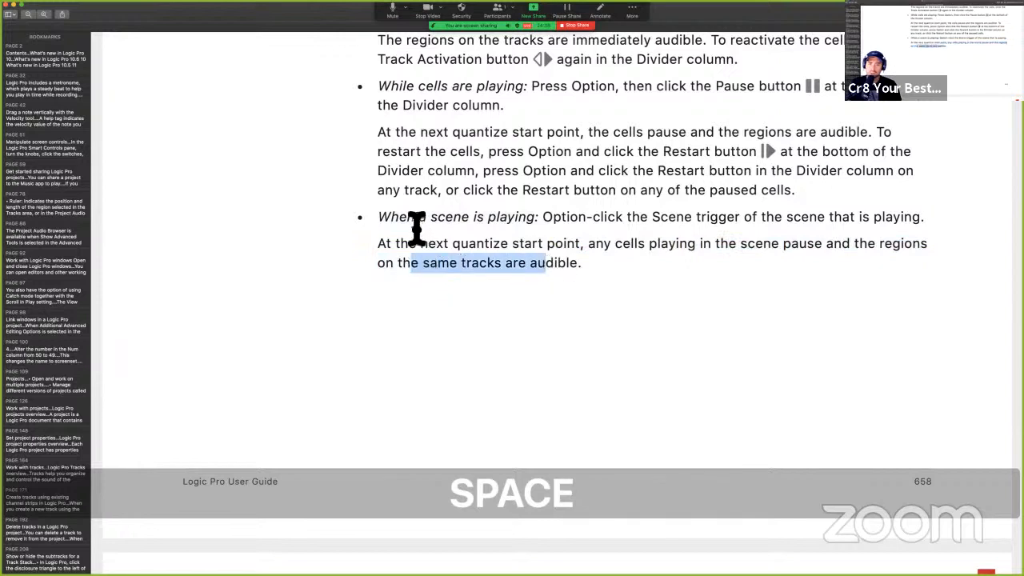
drag(391, 227, 508, 220)
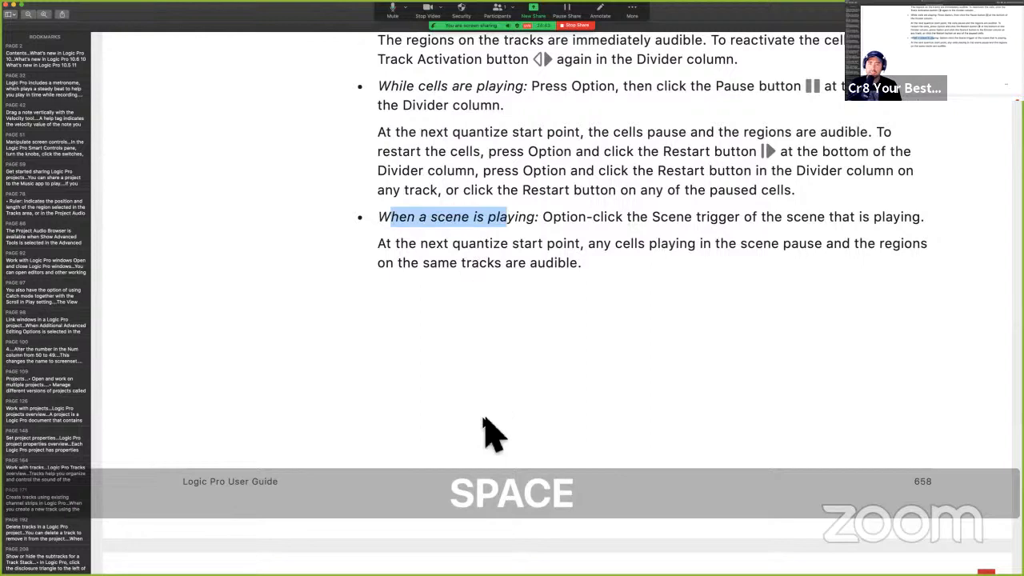
key(ctrl+Right)
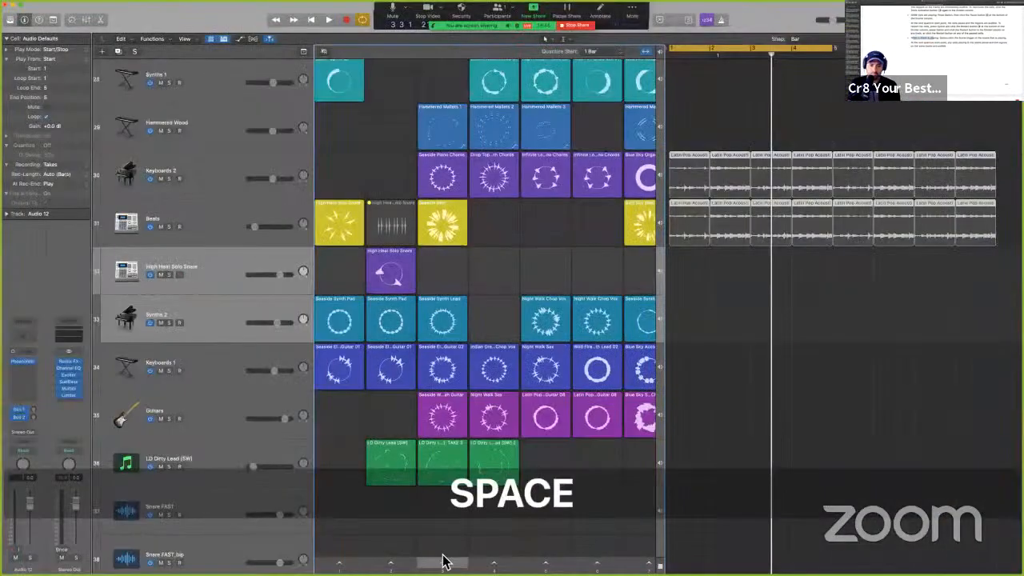
- Play scene 3, and try the pause variant of the scene 4 trigger during playback
click(444, 563)
key(alt+space)
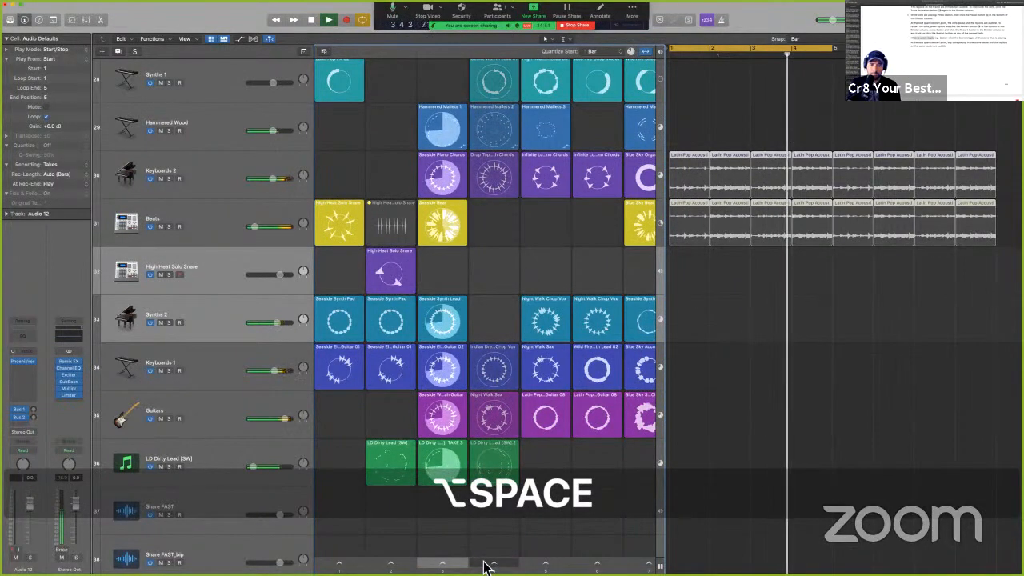
key(space)
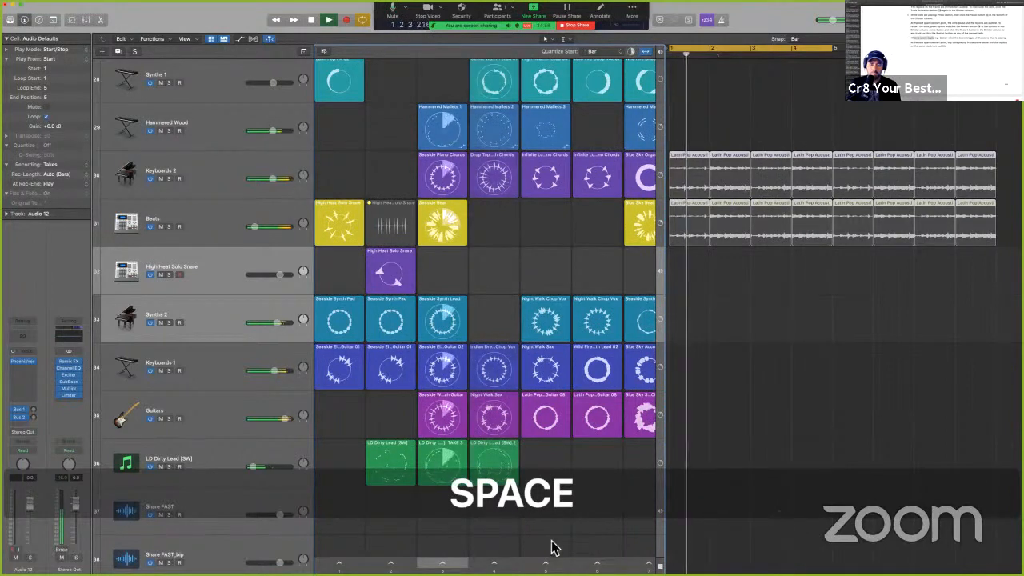
alt+click(497, 564)
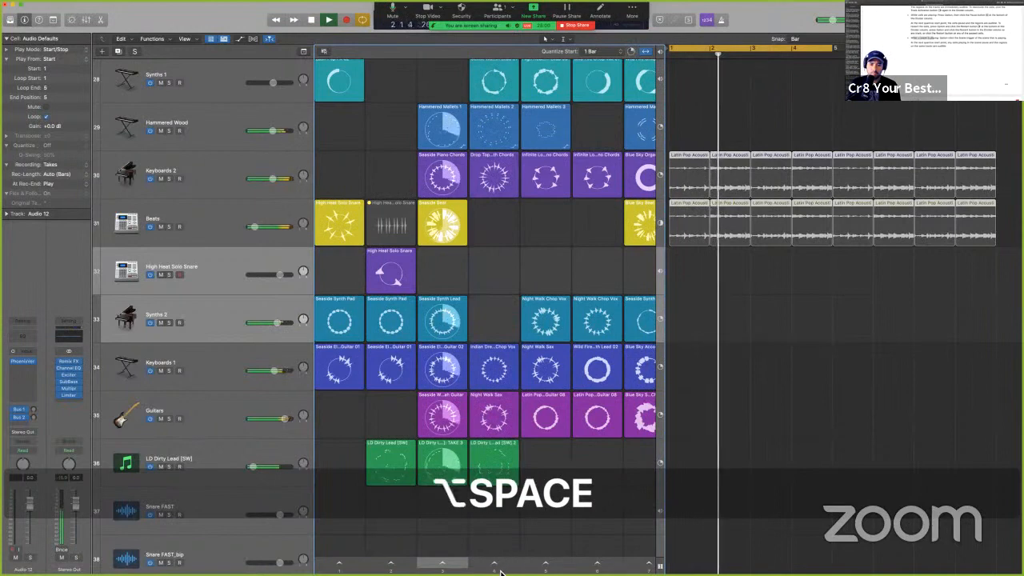
alt+click(502, 571)
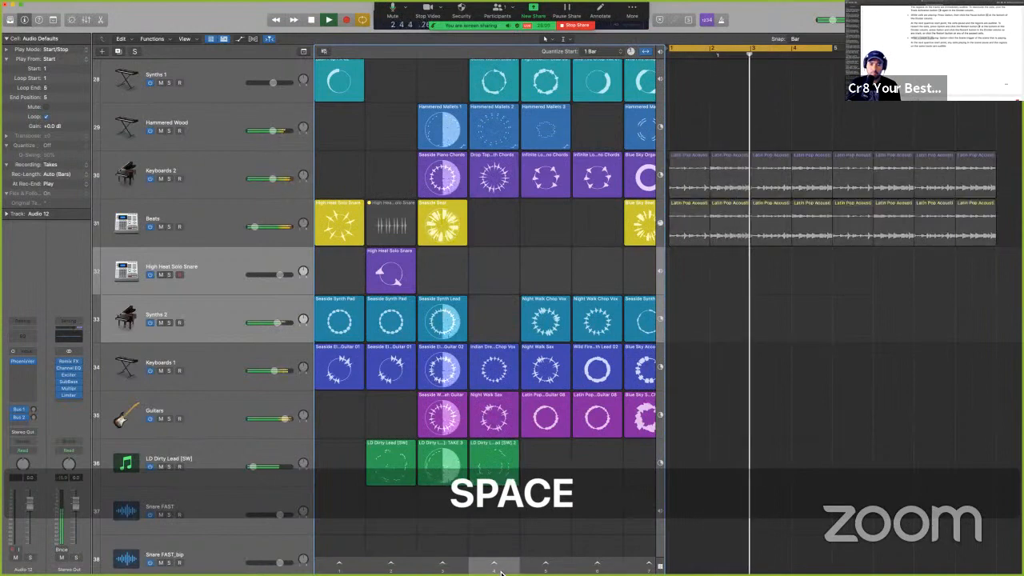
alt+click(512, 565)
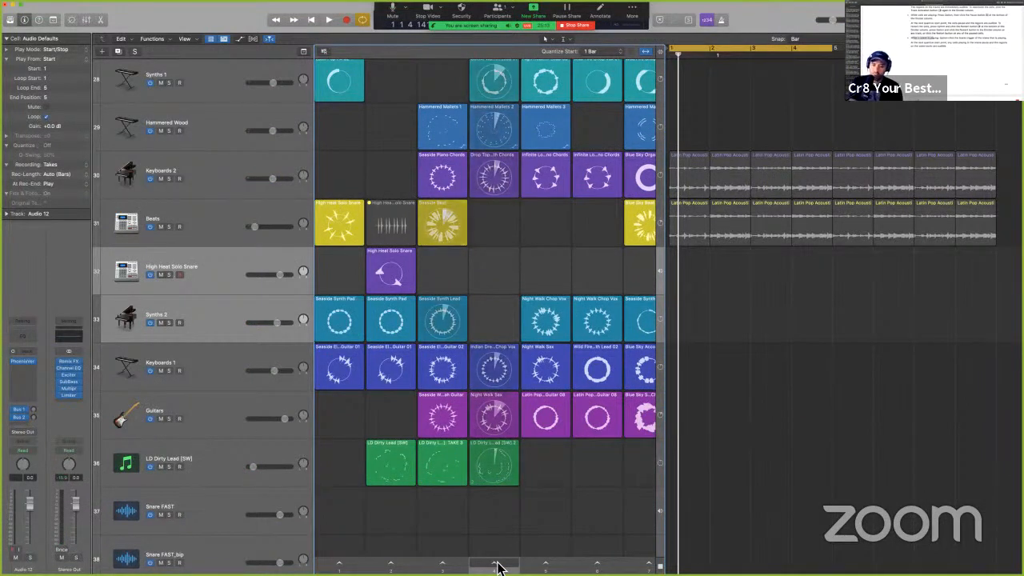
- Play the scene 3 cells alongside the Beats track's Latin Pop regions, and stop playback and all cells
key(alt)
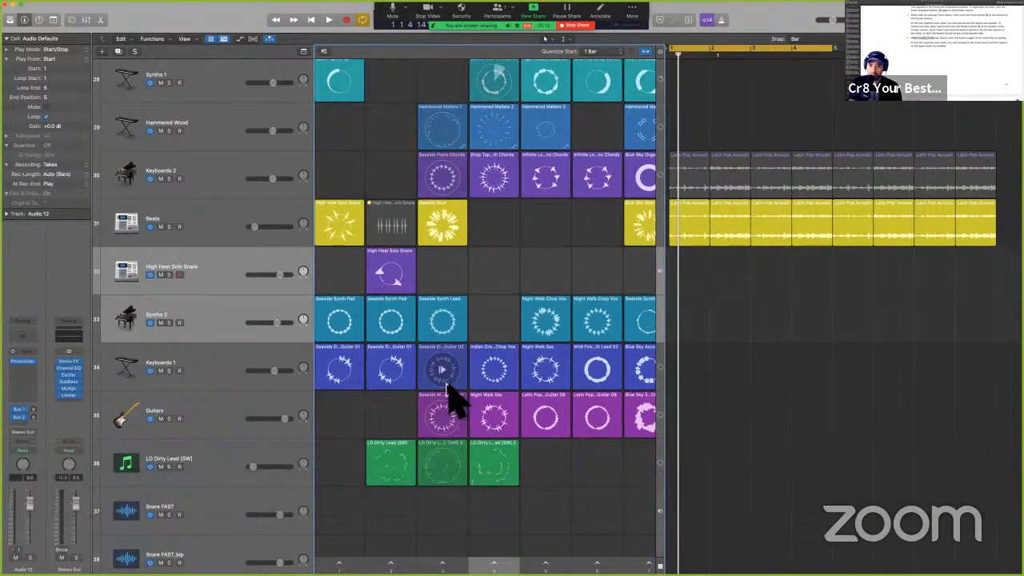
key(space)
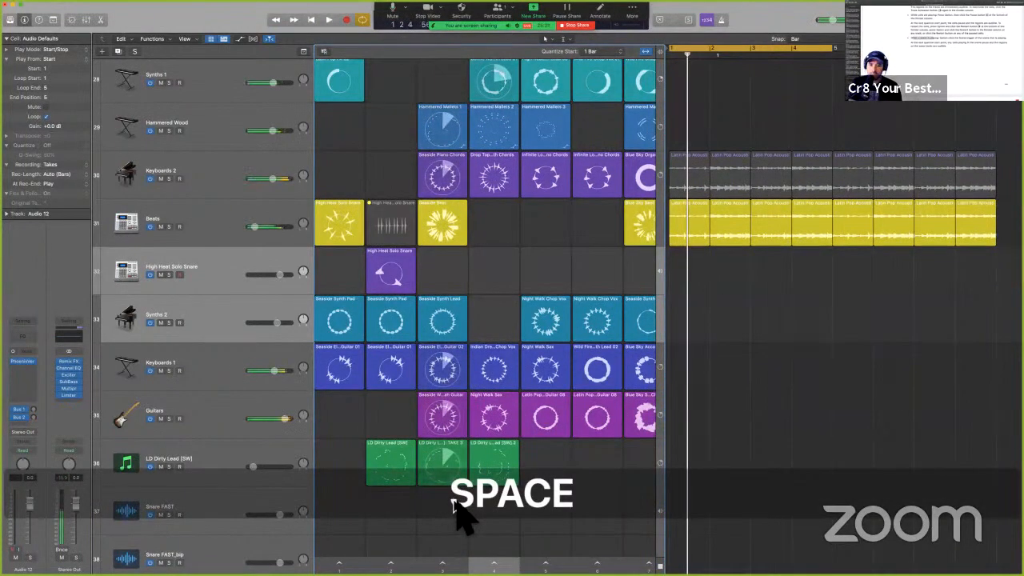
key(alt)
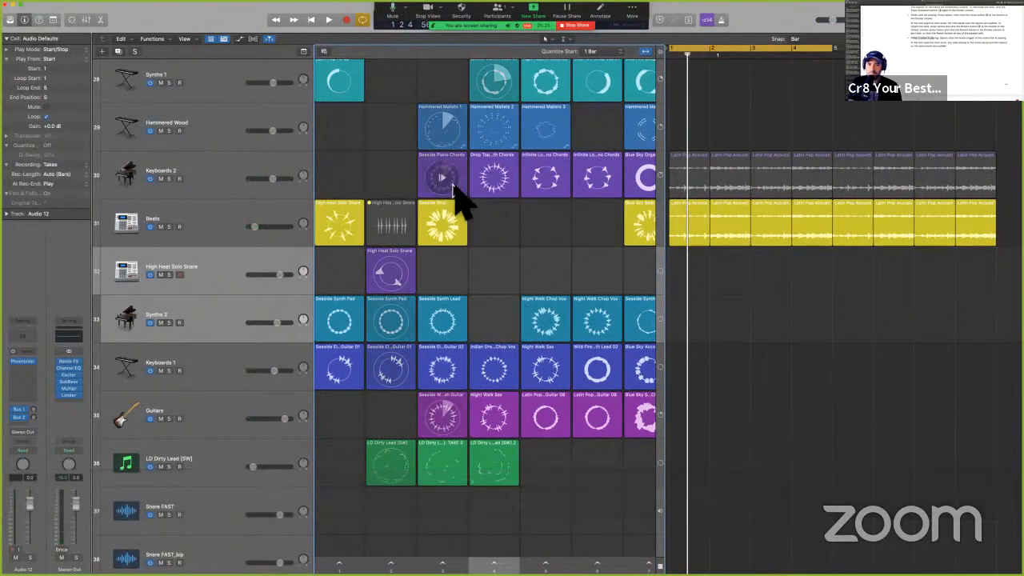
click(496, 90)
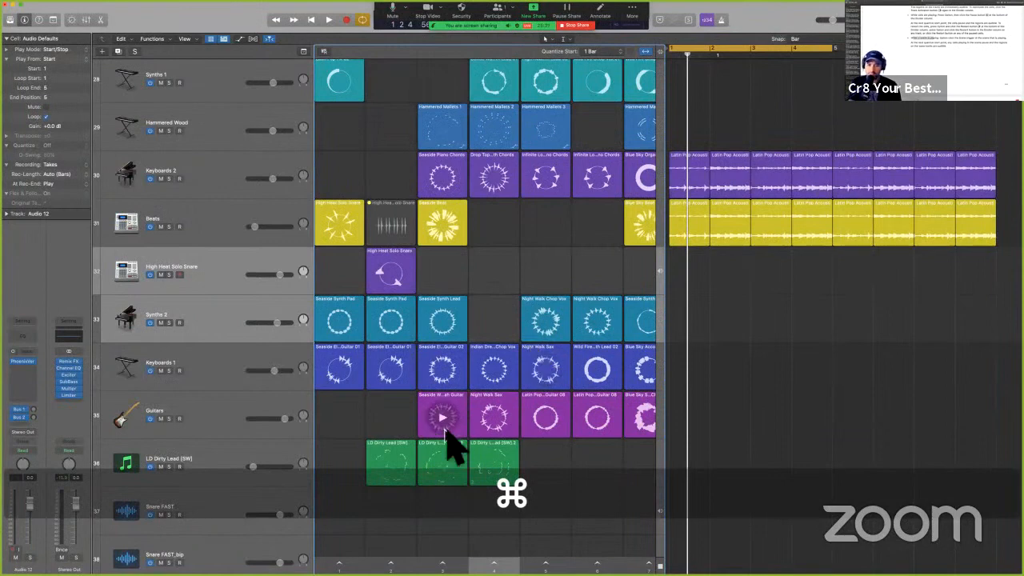
- Play scene 1, then switch to scene 2 and stop the remaining scene 1 cells on Synths 1 and Beats
click(340, 563)
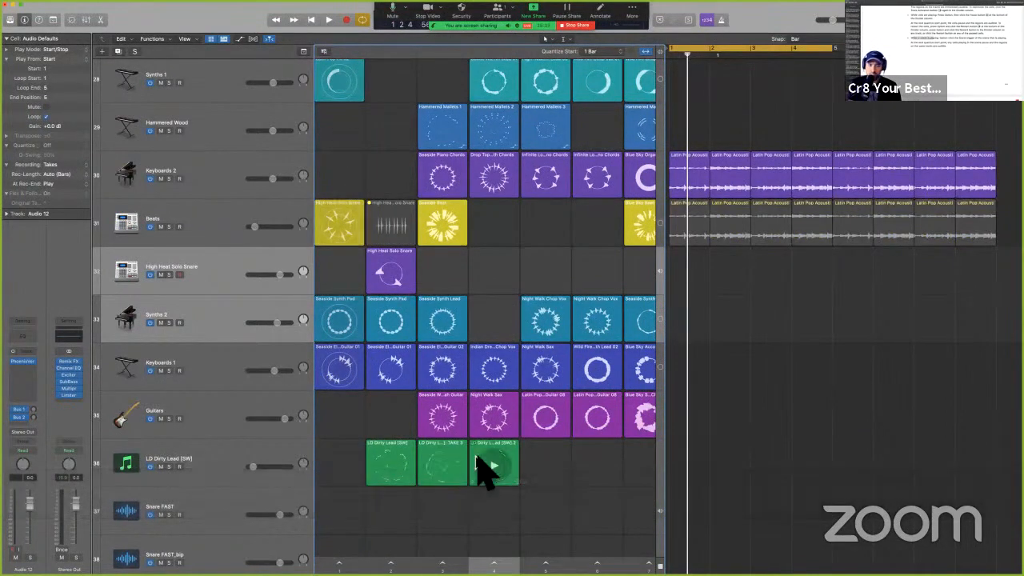
key(space)
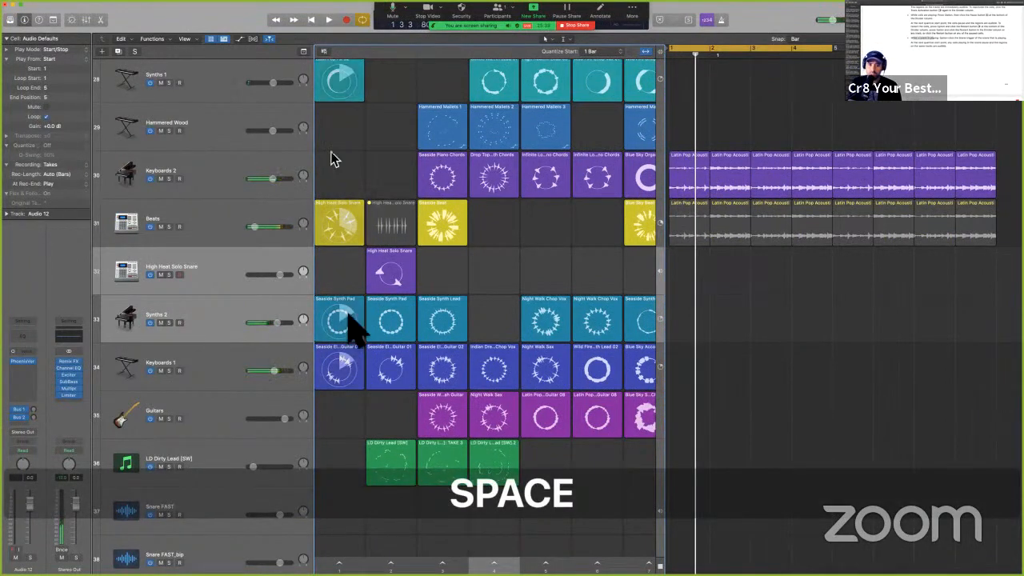
key(alt)
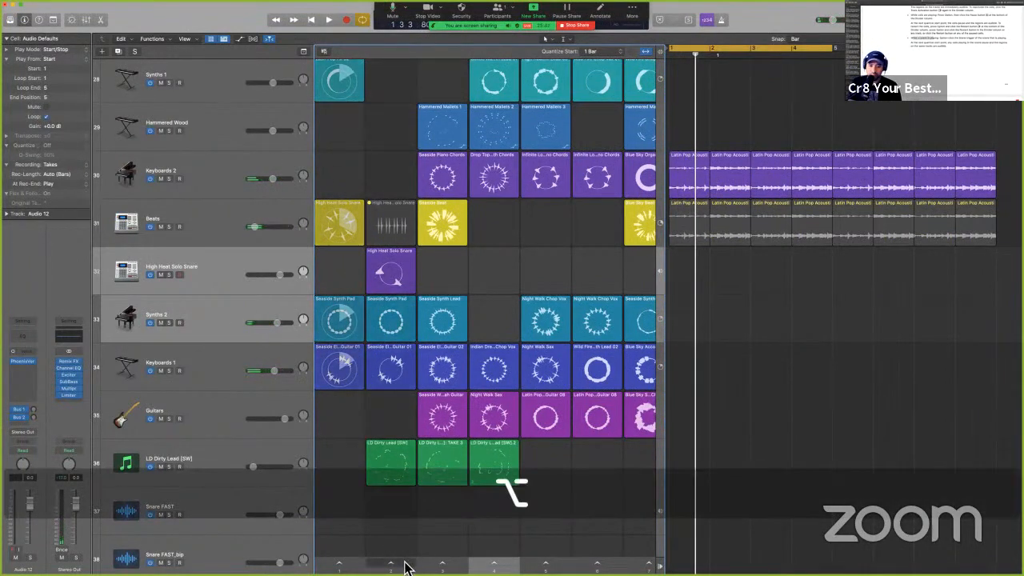
alt+click(405, 561)
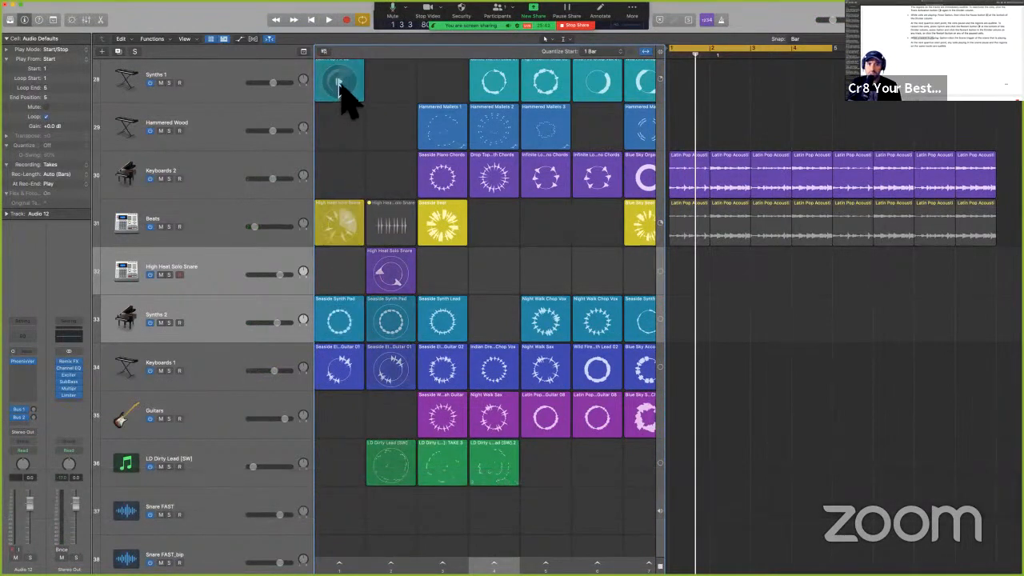
key(alt)
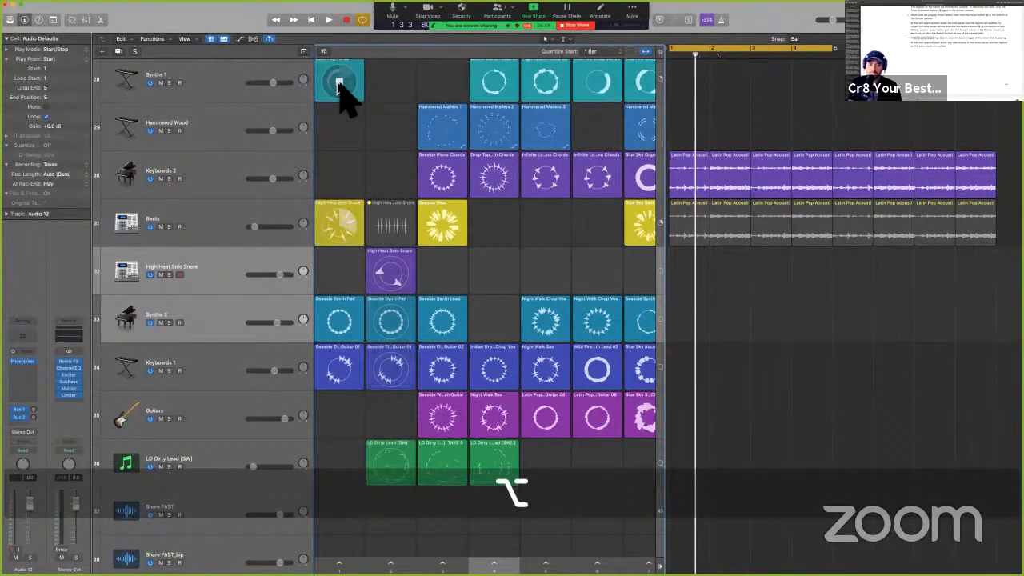
click(340, 227)
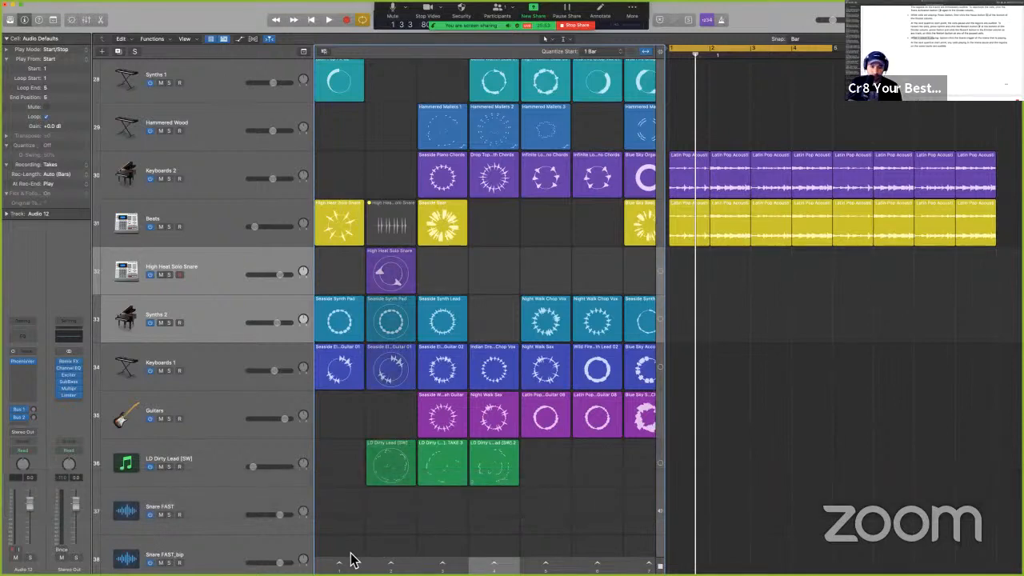
- Play the scene 2 cells together with the Latin Pop regions on Keyboards 2 and Beats, and stop playback and all cells
mouse_move(411, 469)
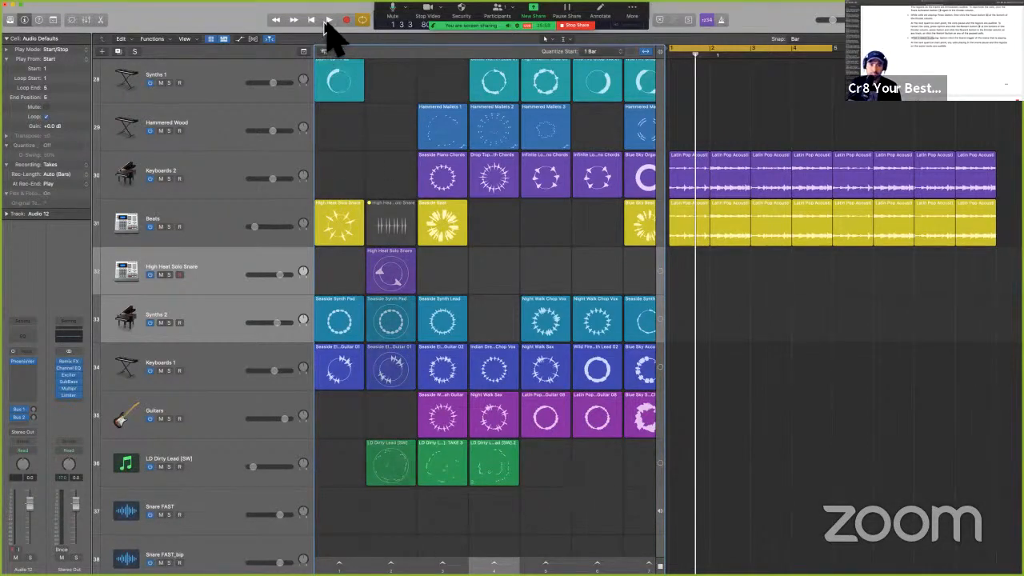
click(329, 20)
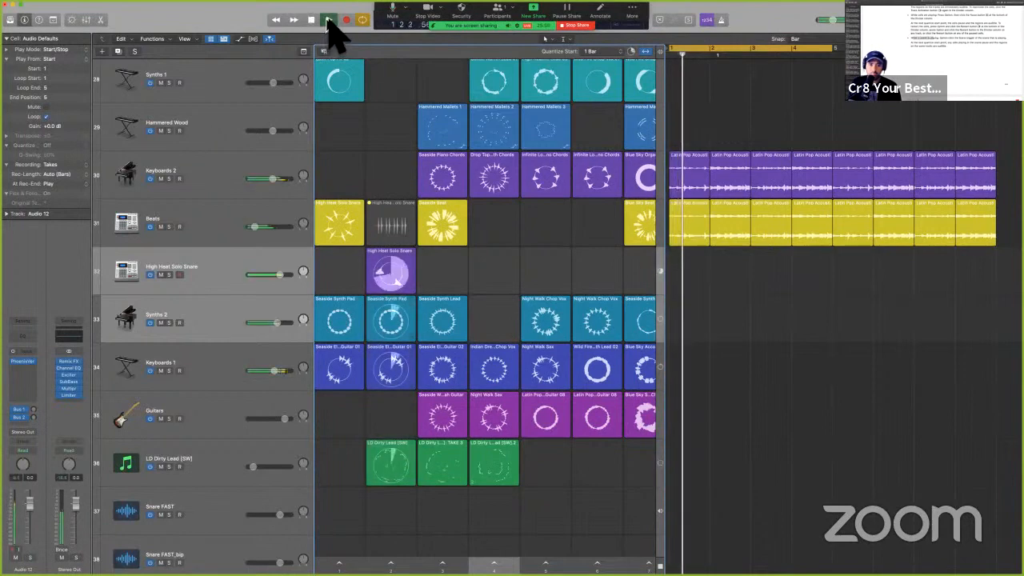
key(space)
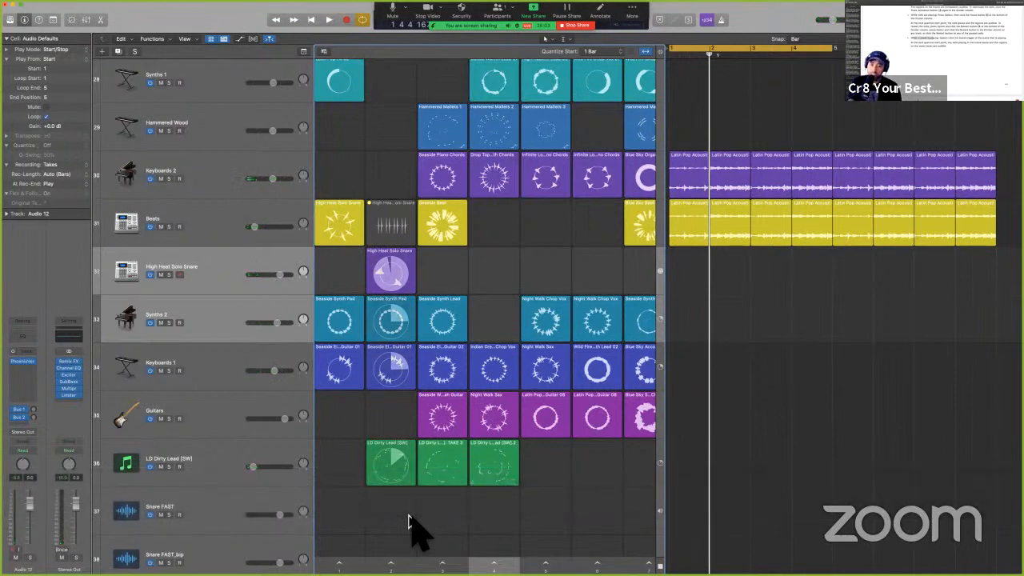
key(space)
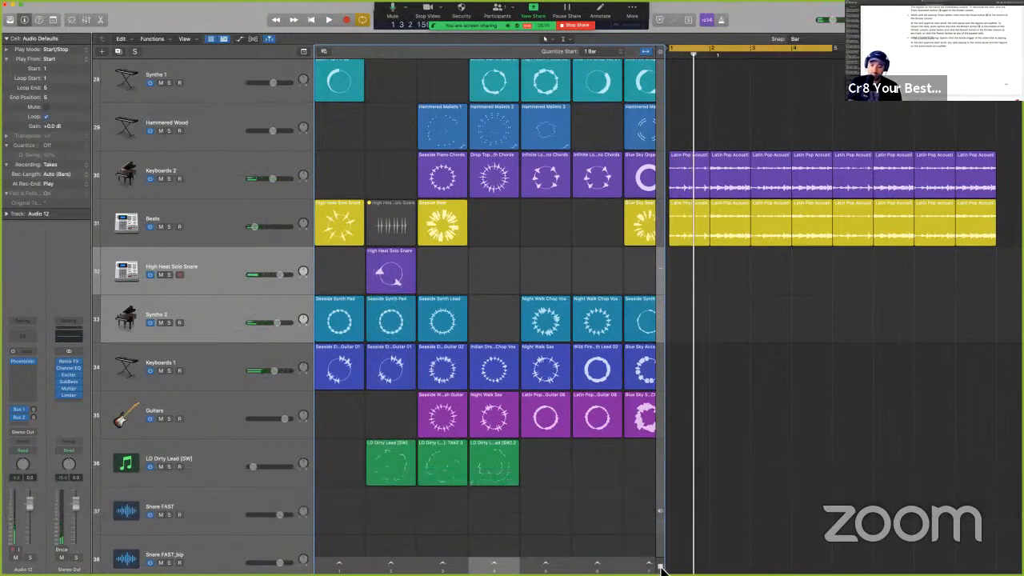
- Play scene 2 in place of the Latin Pop regions, and stop all of its cells
click(392, 565)
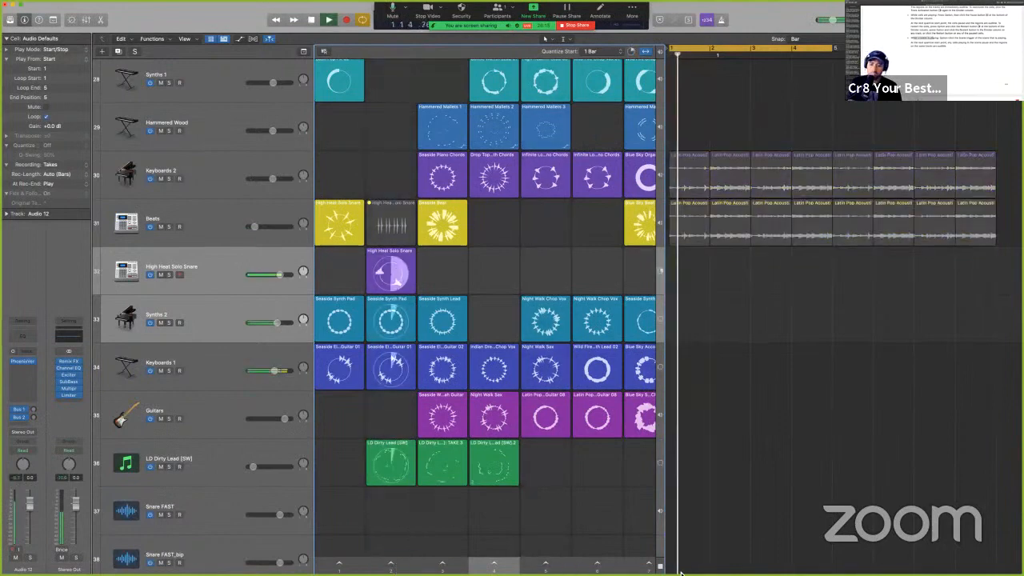
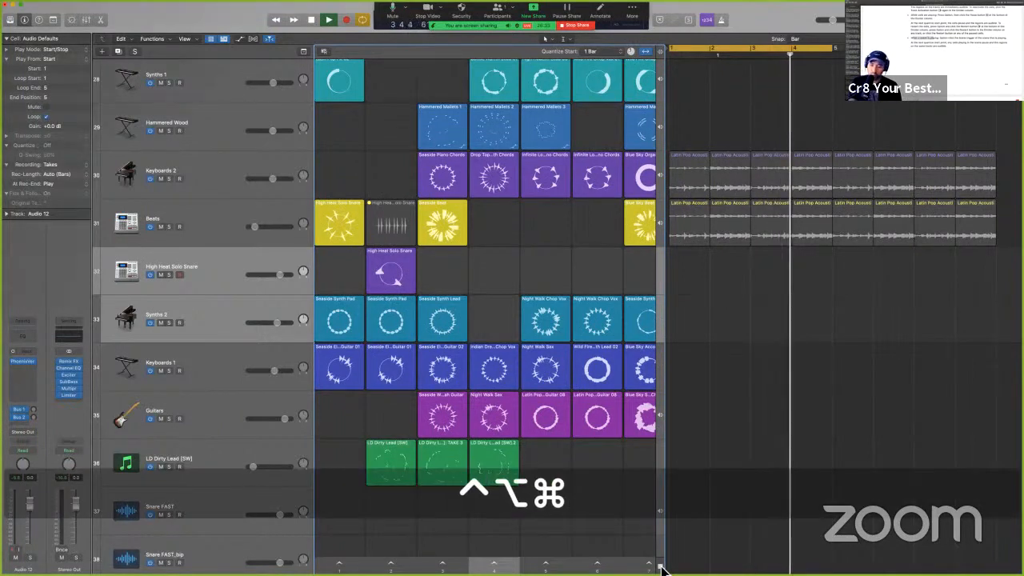
key(ctrl+alt+super)
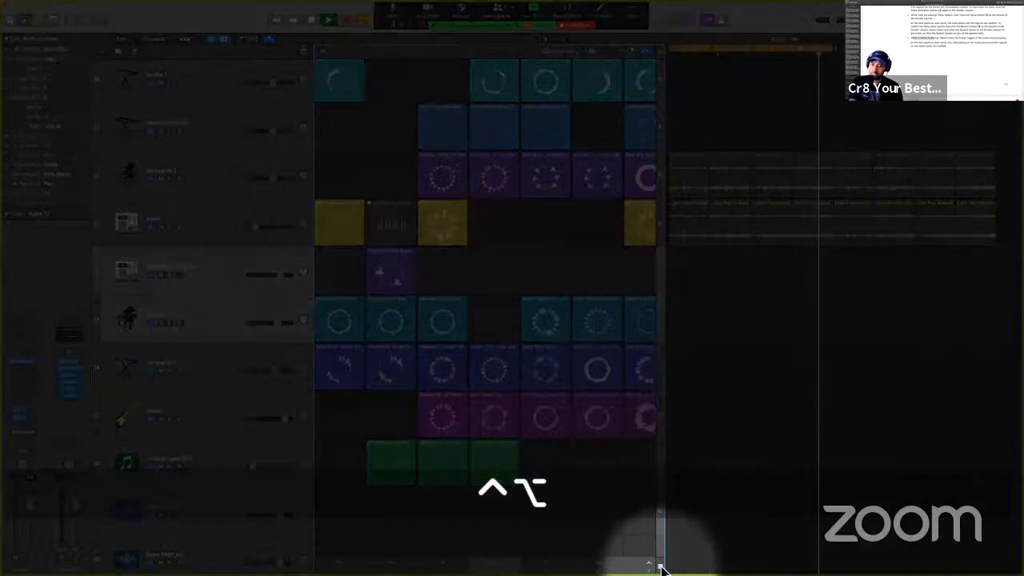
key(ctrl+alt+super)
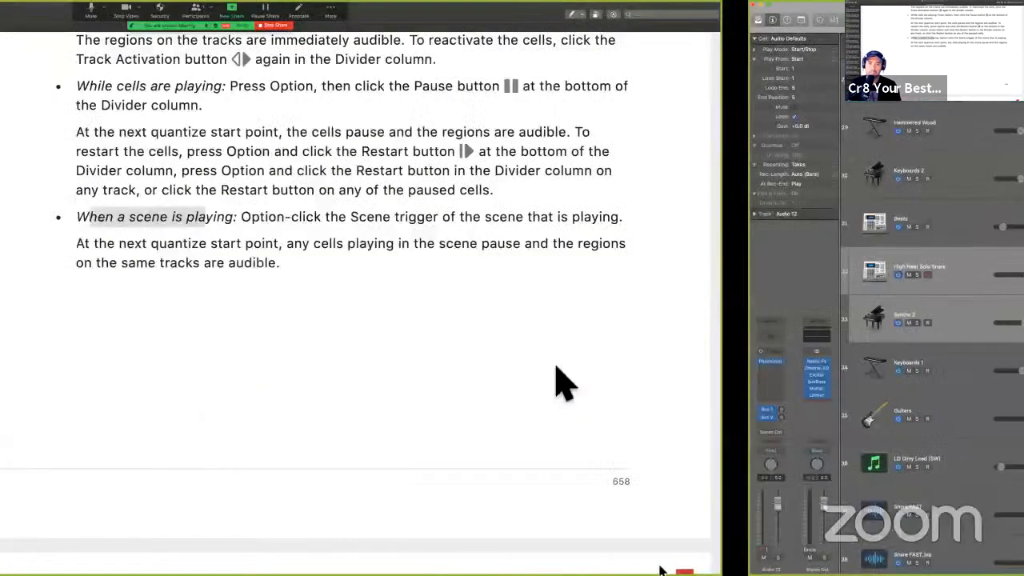
- Read the user guide's introduction to editing Live Loops cells, including the basic cut, copy, paste, move and delete functions
scroll(539, 271, down, 5)
scroll(539, 270, down, 8)
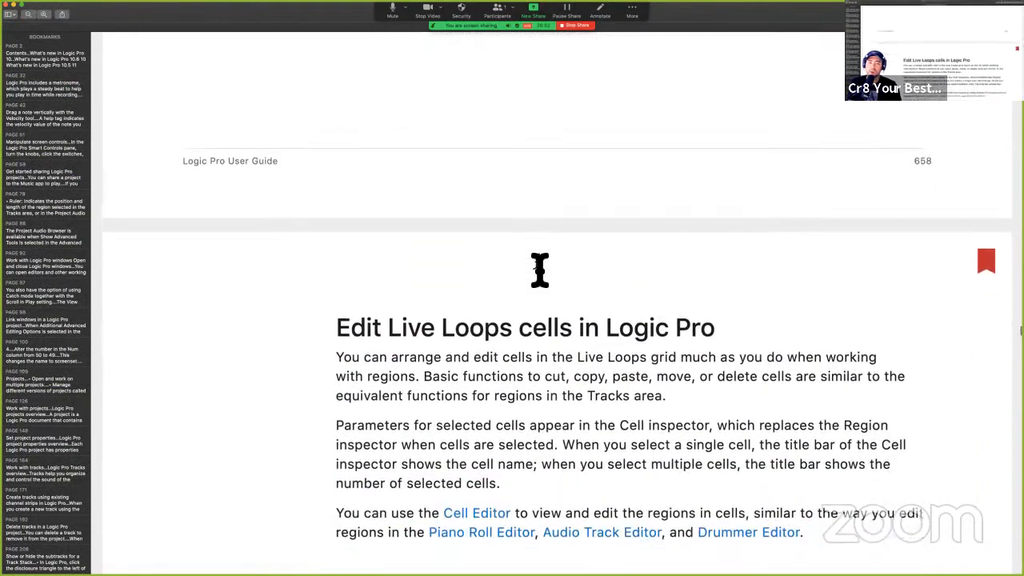
drag(339, 136, 736, 155)
scroll(733, 144, down, 2)
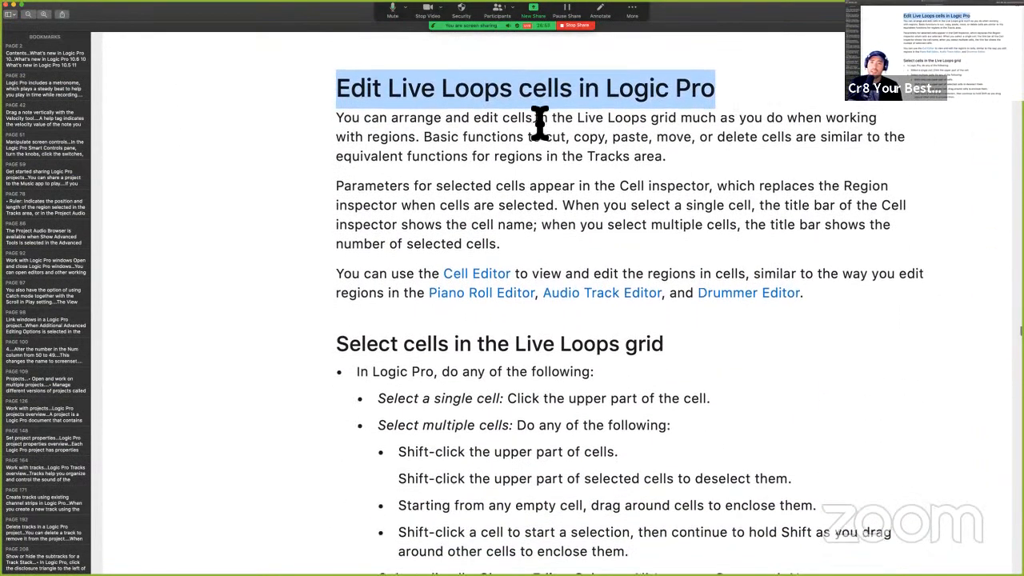
scroll(539, 122, down, 1)
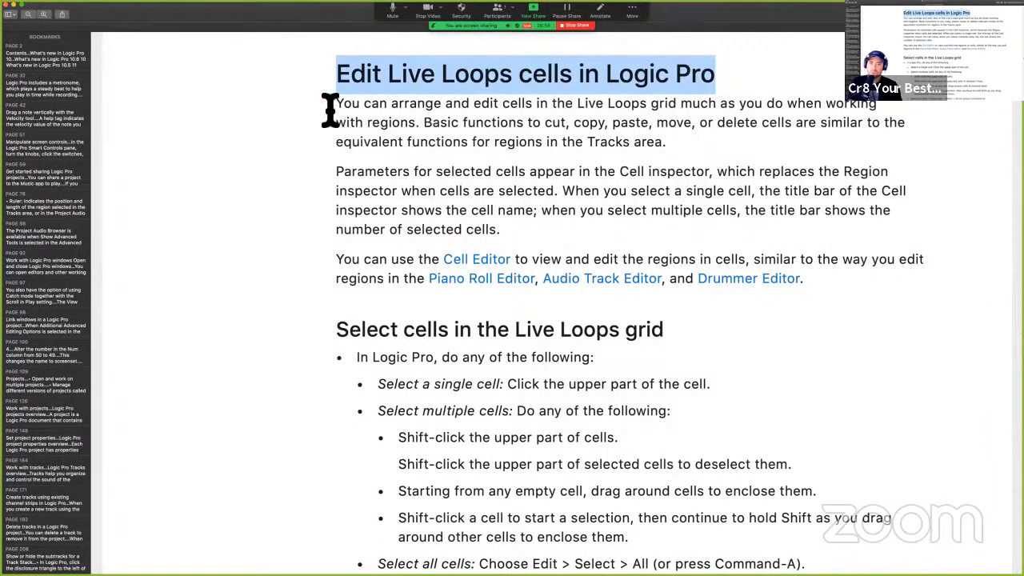
drag(330, 110, 804, 112)
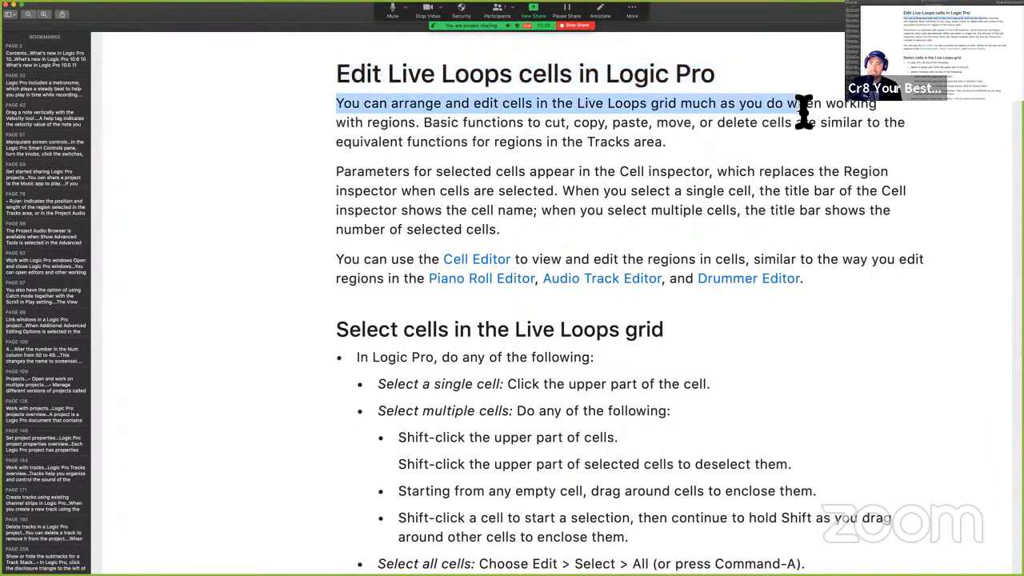
scroll(739, 130, down, 2)
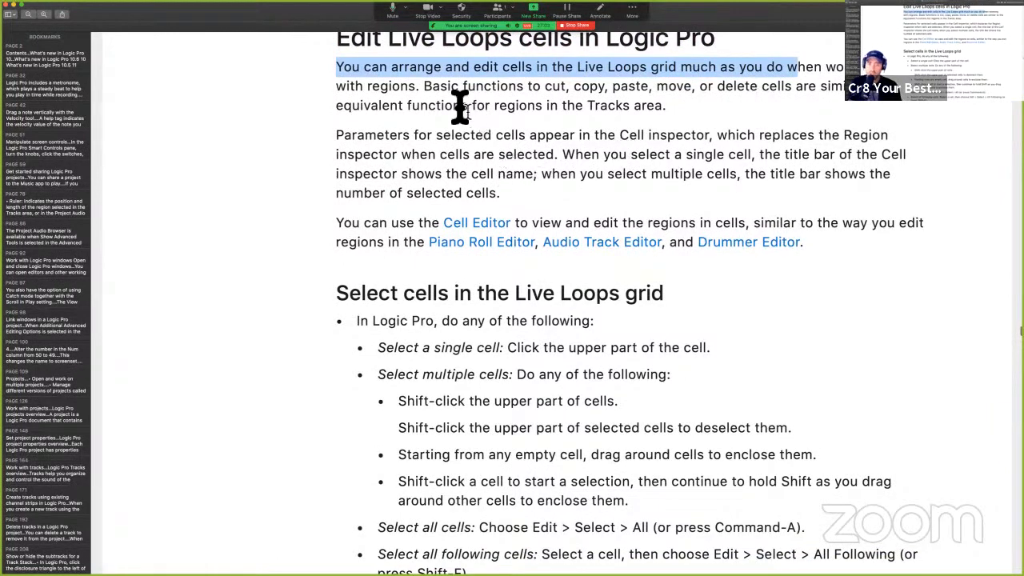
drag(425, 88, 614, 89)
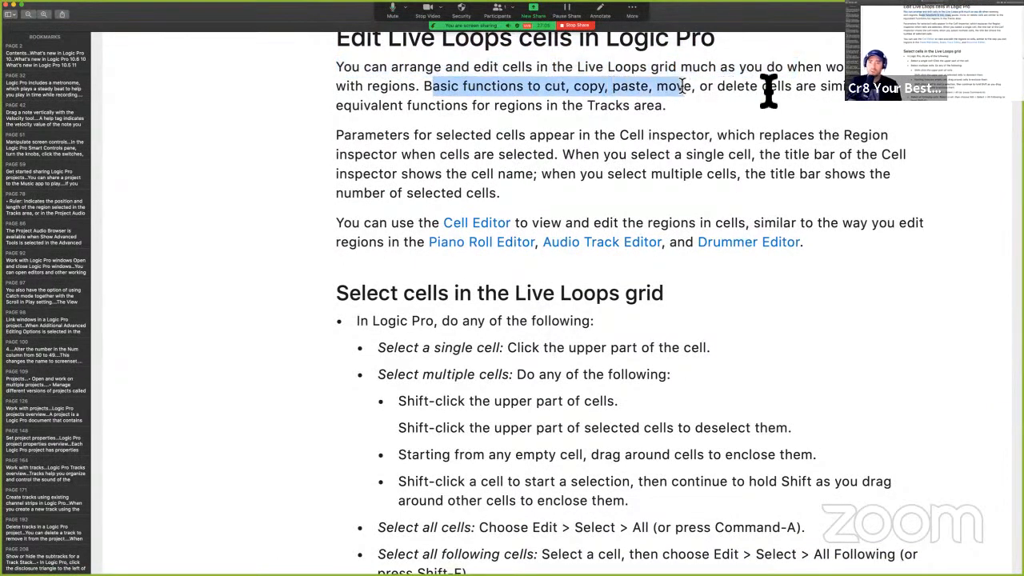
drag(681, 86, 794, 87)
scroll(795, 87, down, 2)
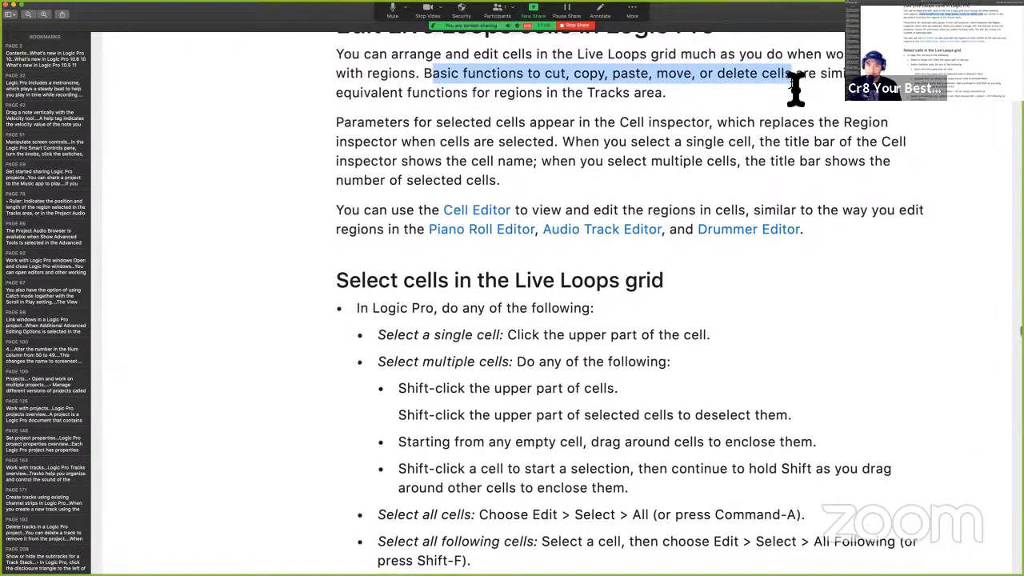
scroll(527, 135, down, 1)
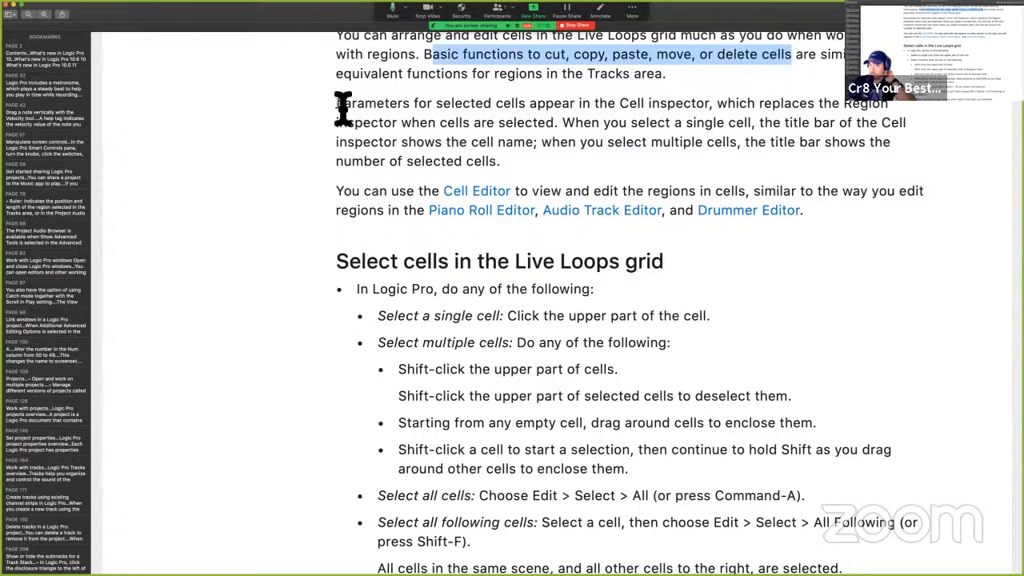
- Examine the guide's paragraphs on the Cell inspector's parameters and title bar, and on editing cell regions in the Cell Editor
drag(340, 106, 644, 112)
click(655, 126)
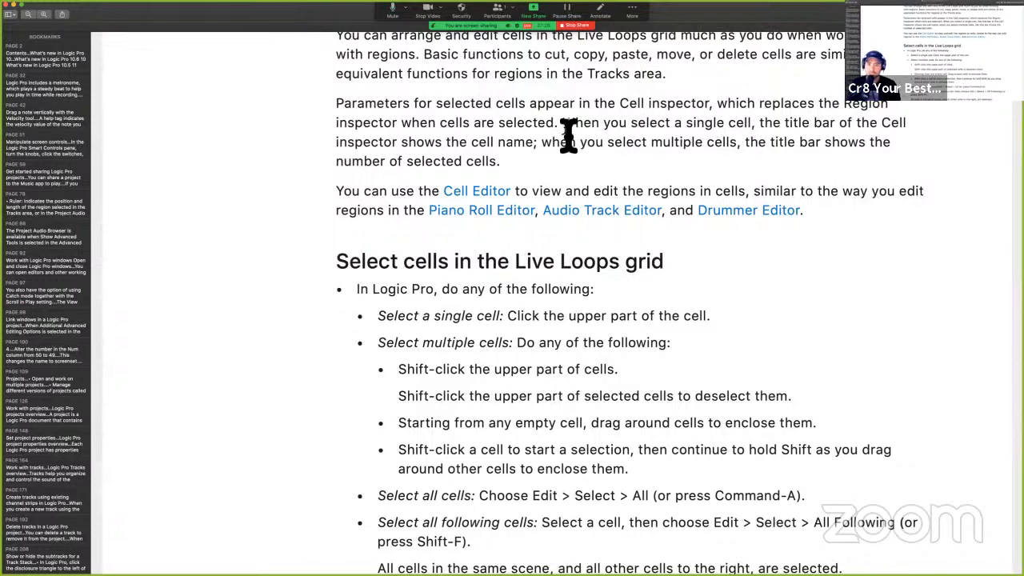
scroll(568, 135, down, 1)
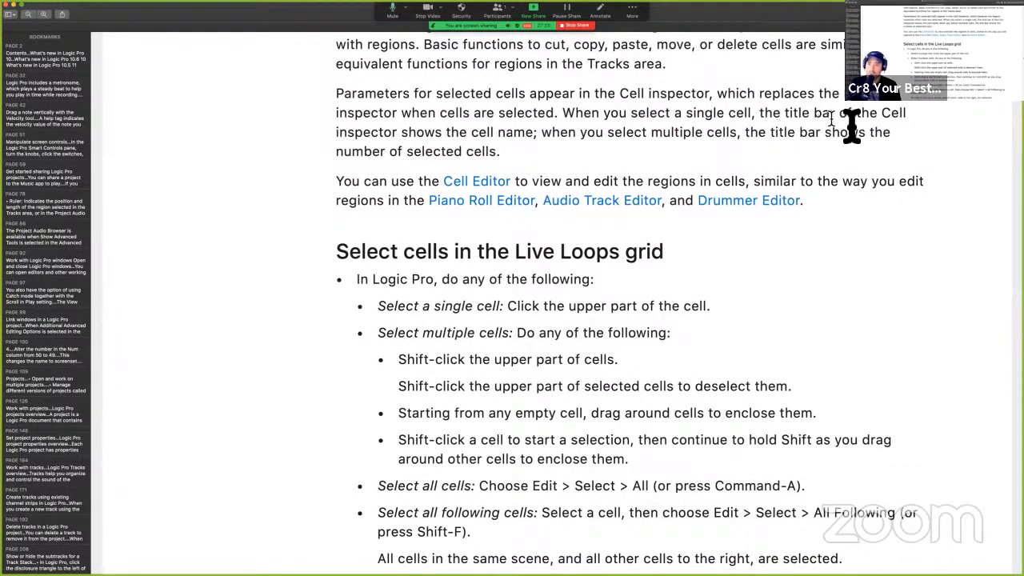
drag(436, 134, 894, 134)
scroll(703, 228, down, 3)
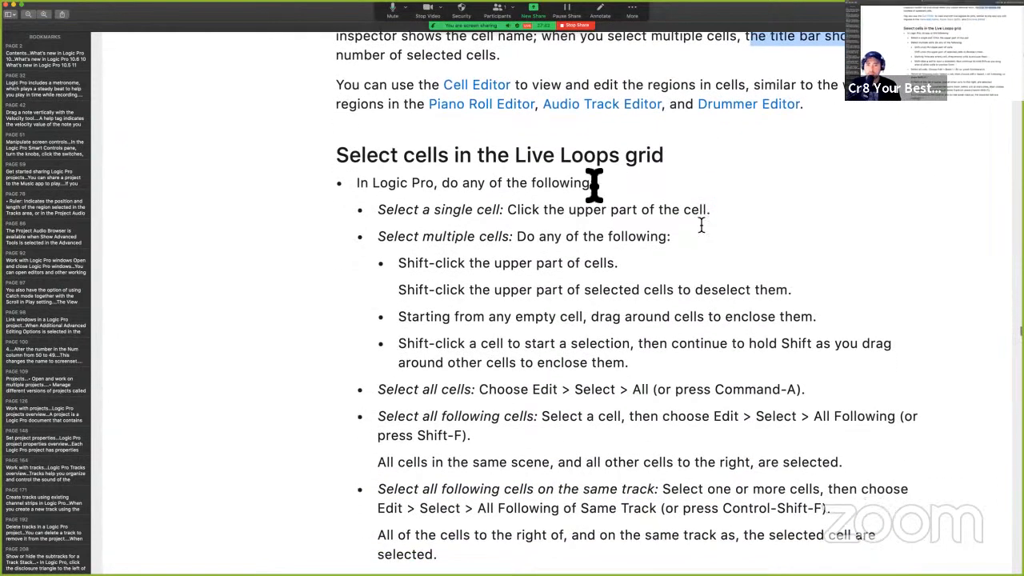
drag(389, 85, 613, 87)
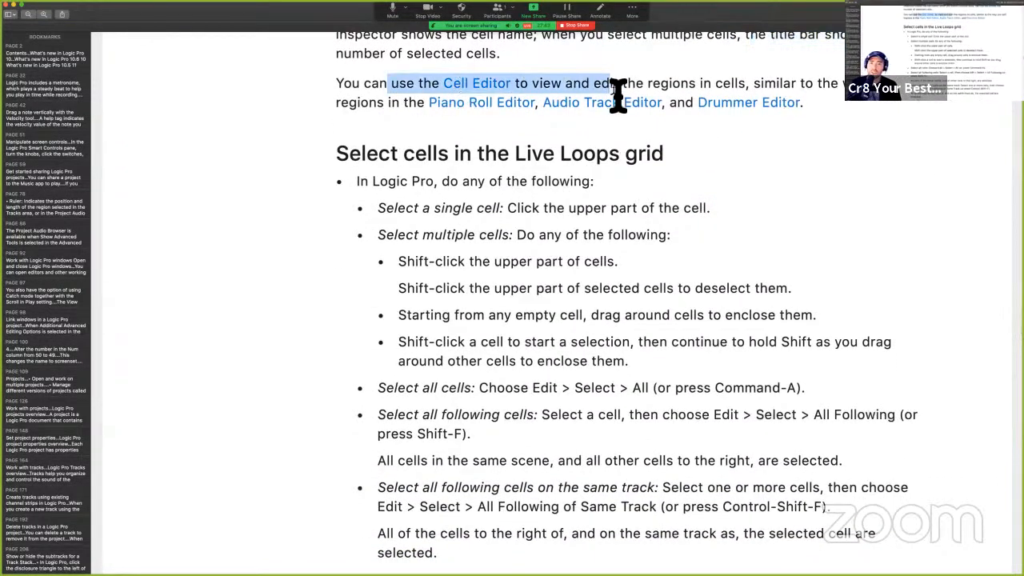
click(617, 95)
scroll(617, 95, down, 1)
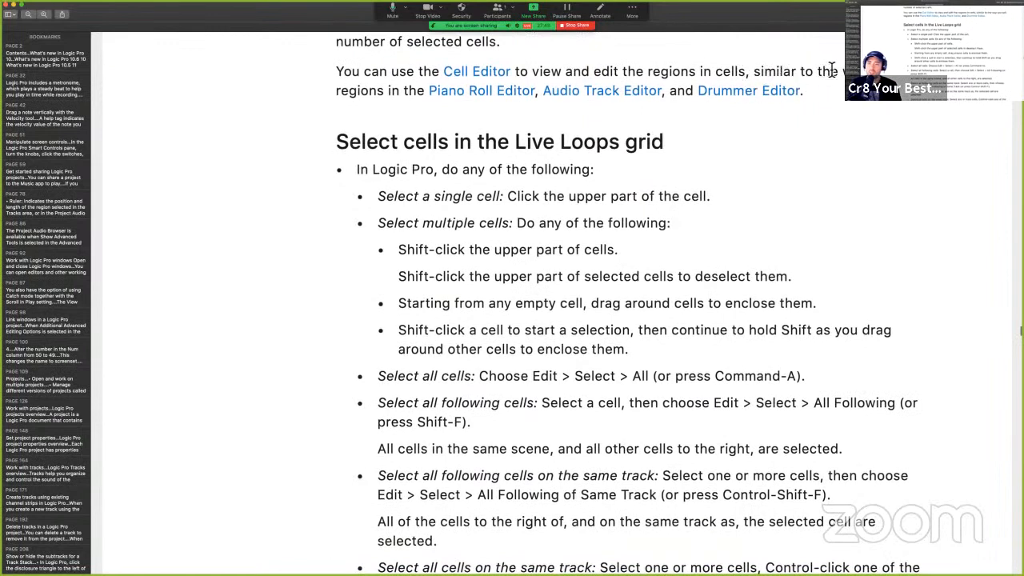
drag(331, 106, 830, 108)
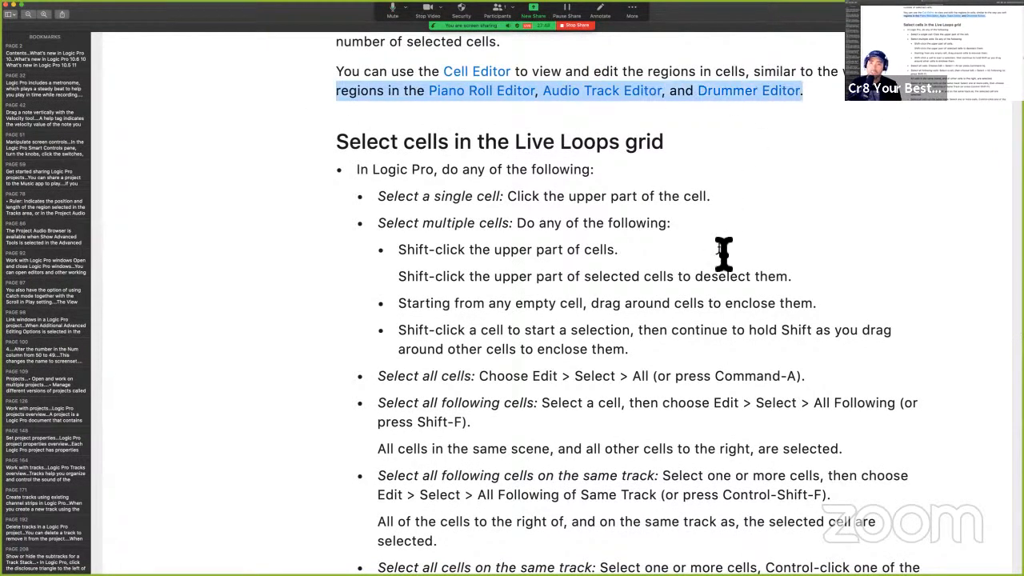
- Switch to Logic Pro and rename the Seaside Beat cell on the Beats track to RENAME in the Cell inspector
key(ctrl+Right)
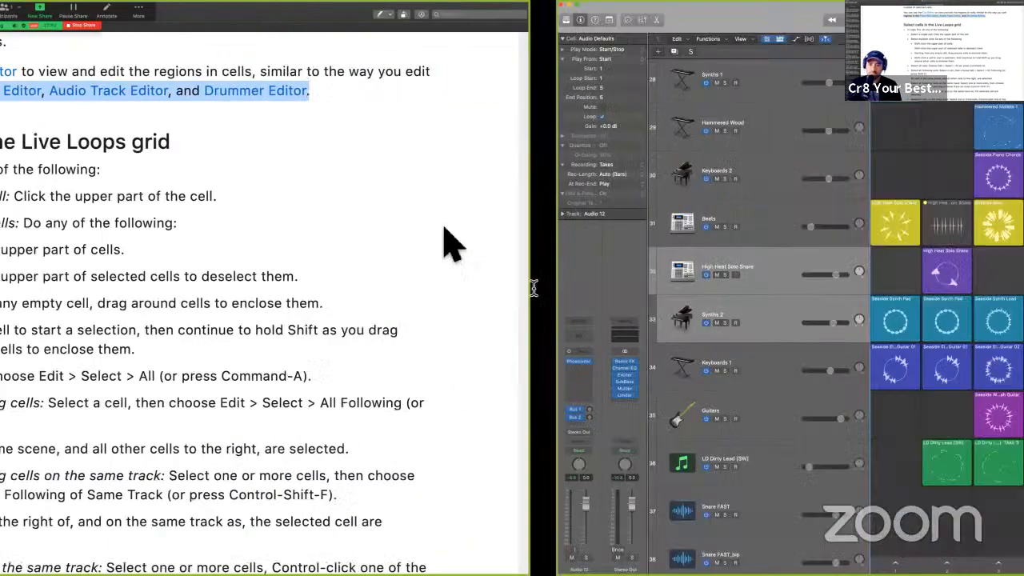
click(432, 212)
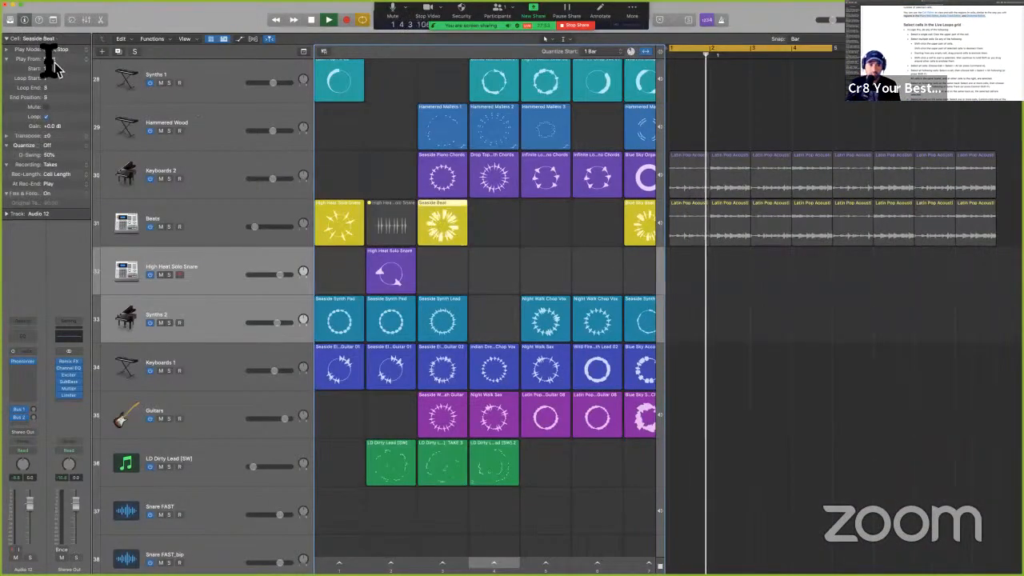
key(ctrl+alt+super+m)
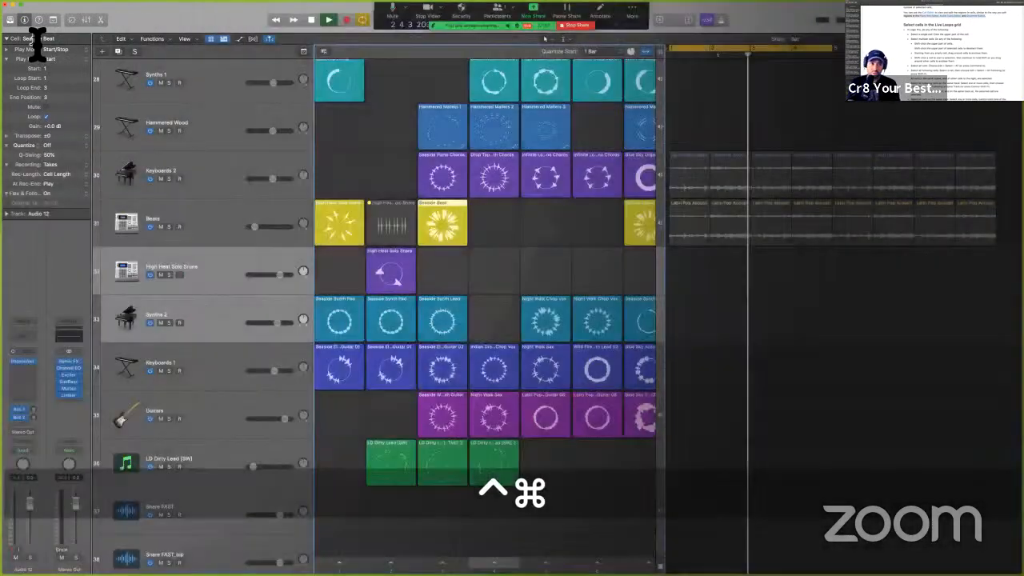
double_click(36, 40)
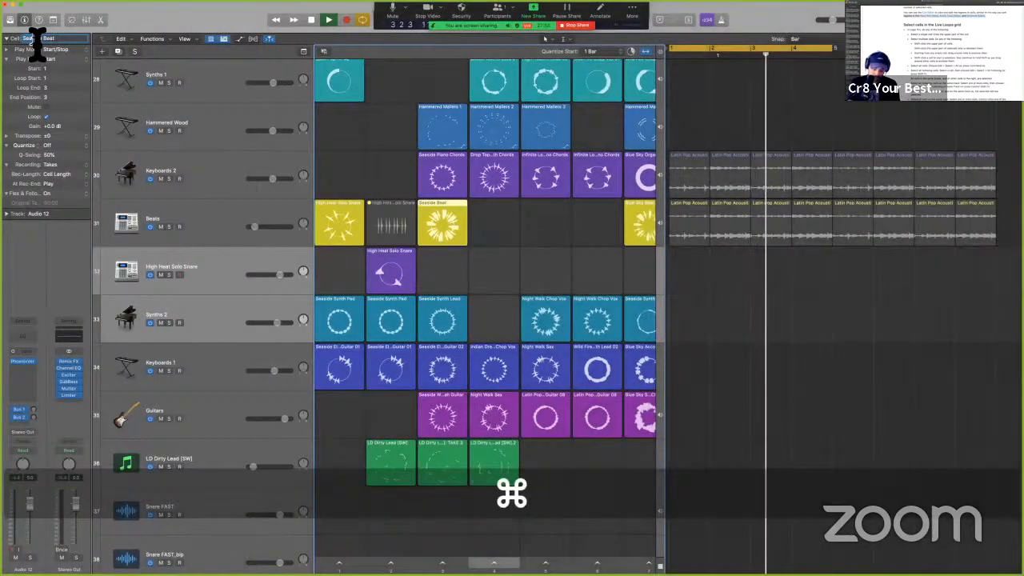
text(RENAME)
key(Return)
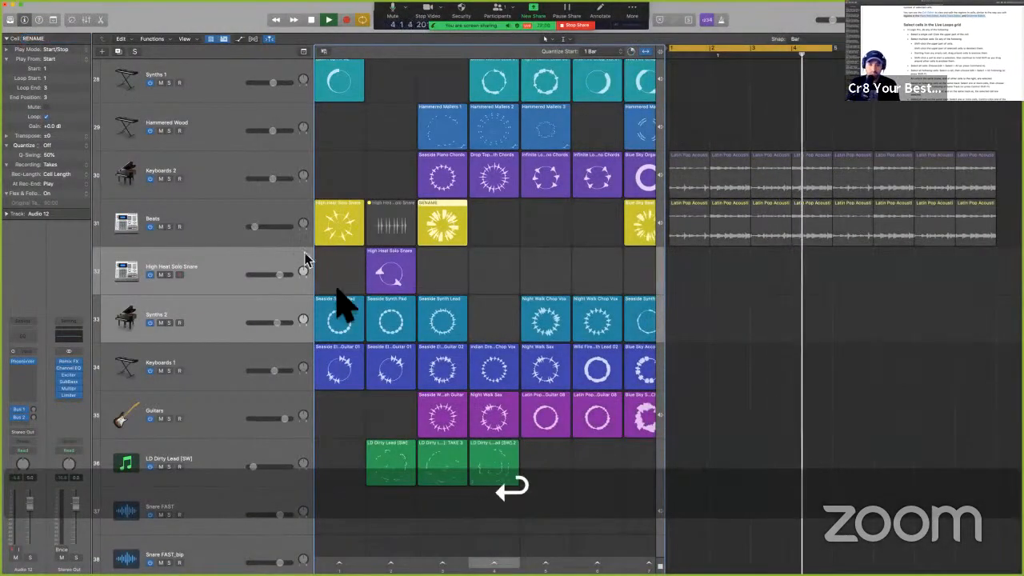
- Select a block of cells spanning the Keyboards 2 through Guitars tracks, and inspect their shared parameters in the Cell inspector
click(391, 425)
drag(434, 396, 582, 155)
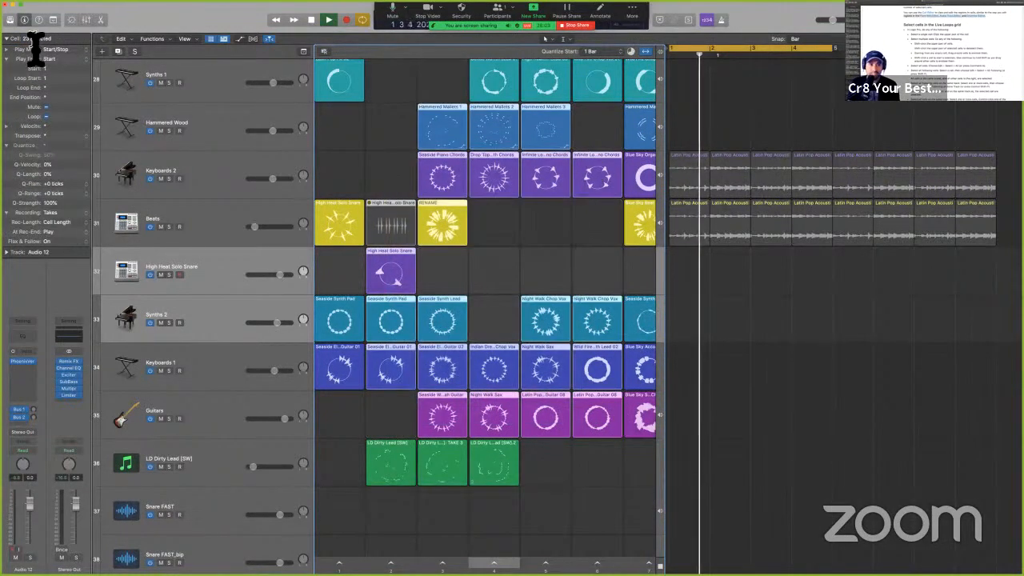
key(ctrl+alt+super+m)
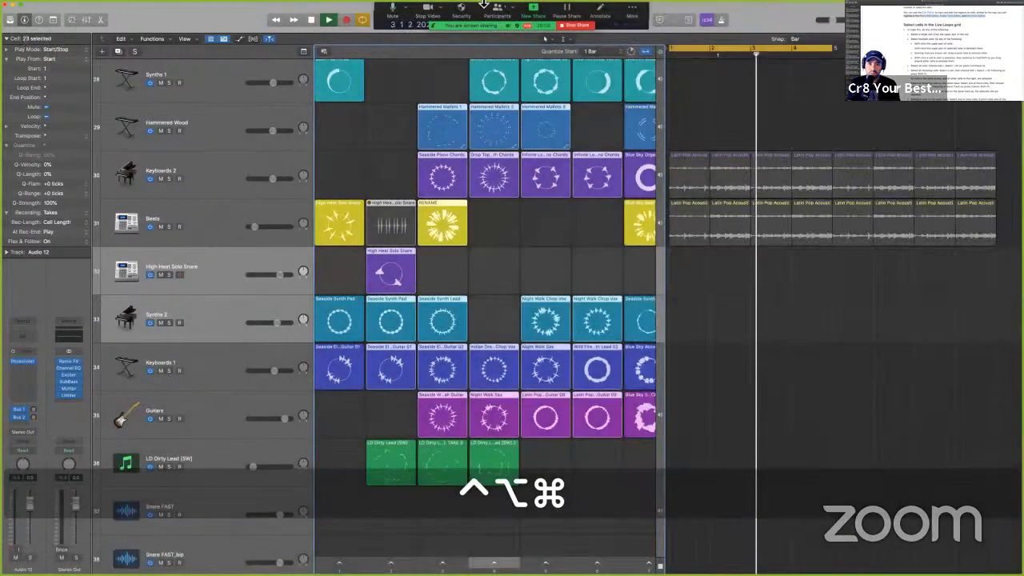
click(533, 10)
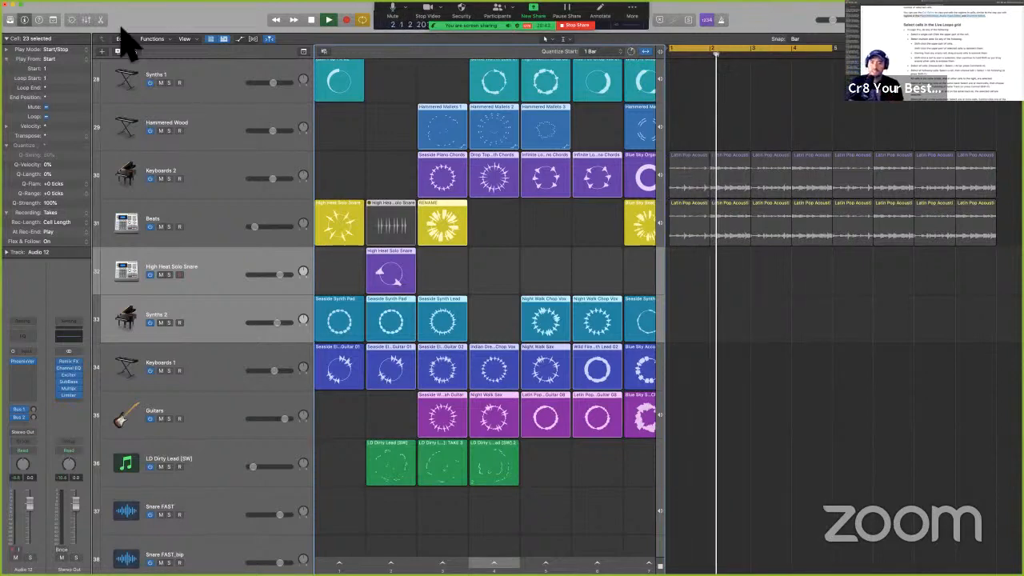
- Switch to the user guide and read how to select single and multiple cells in the Live Loops grid
key(ctrl+Left)
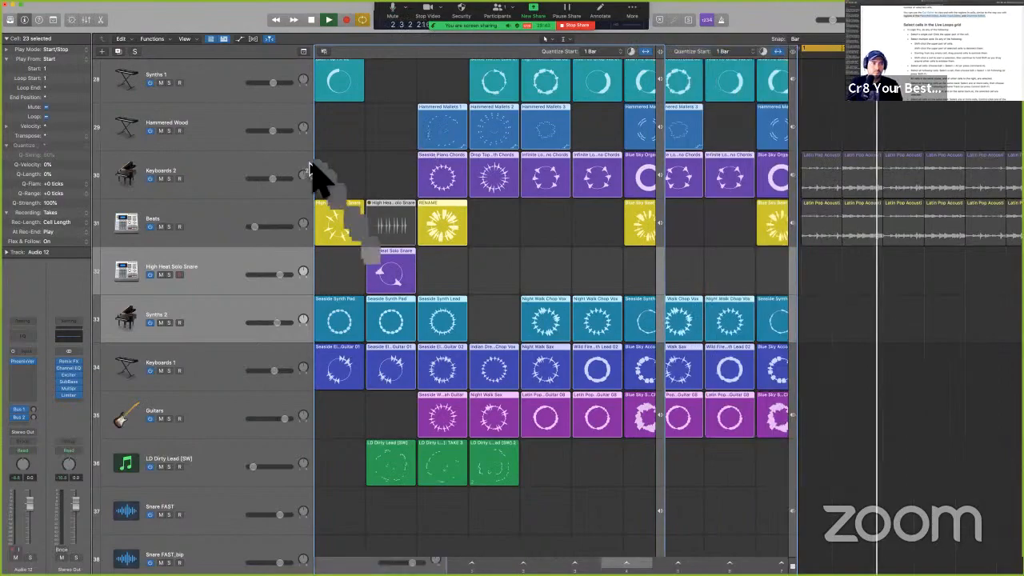
key(ctrl+Left)
key(ctrl+Right)
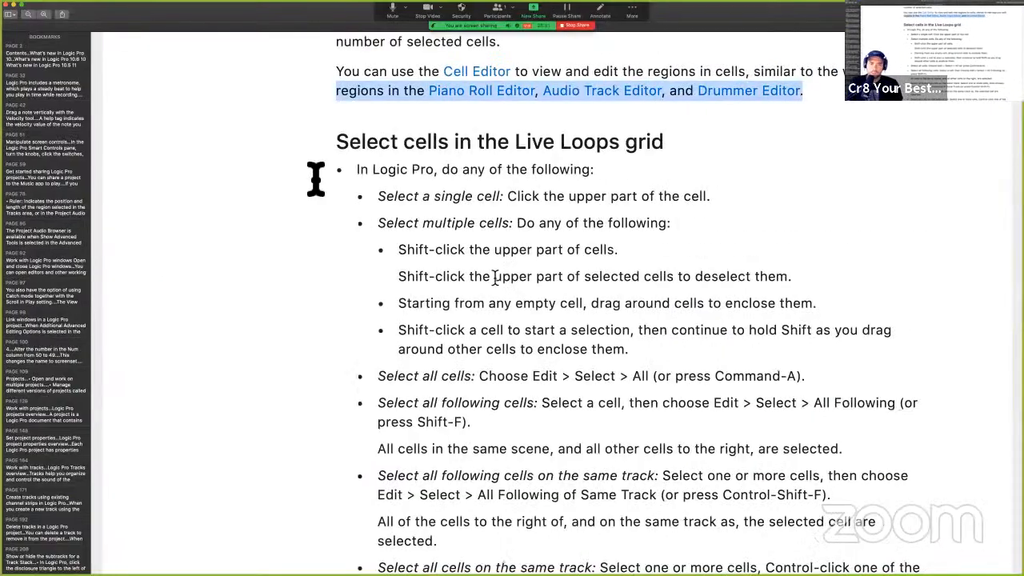
scroll(496, 280, down, 2)
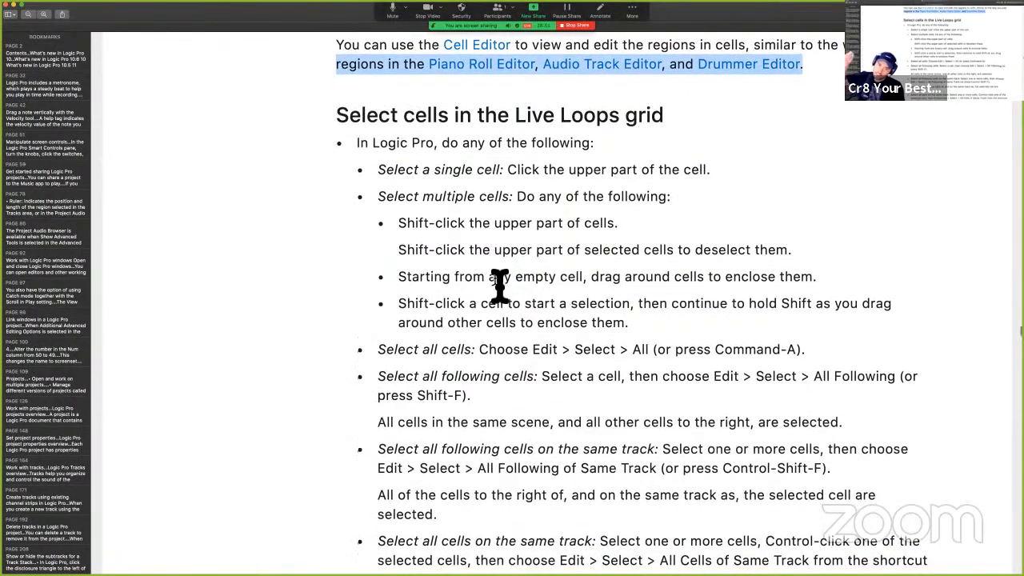
scroll(499, 284, down, 1)
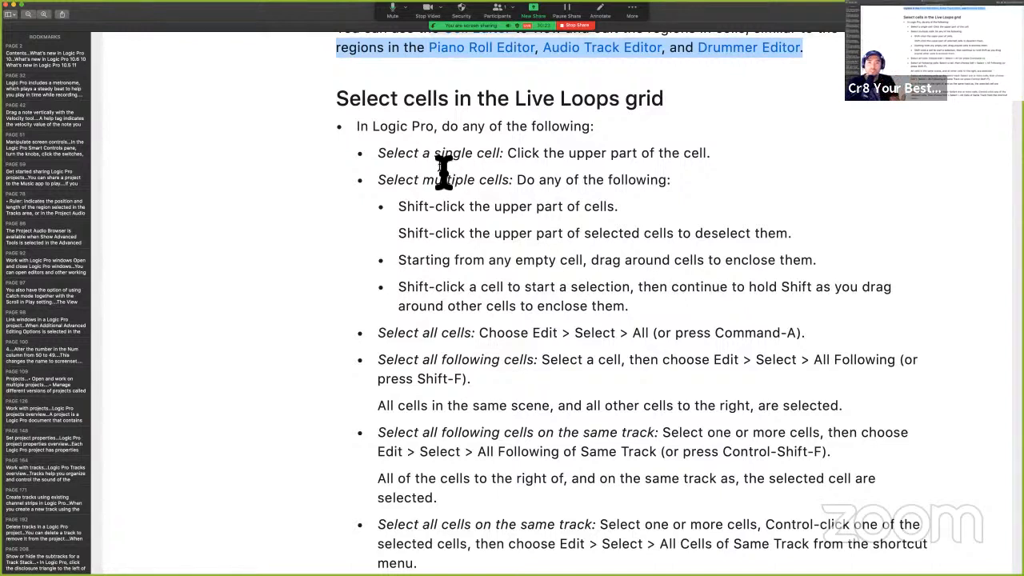
drag(509, 155, 688, 160)
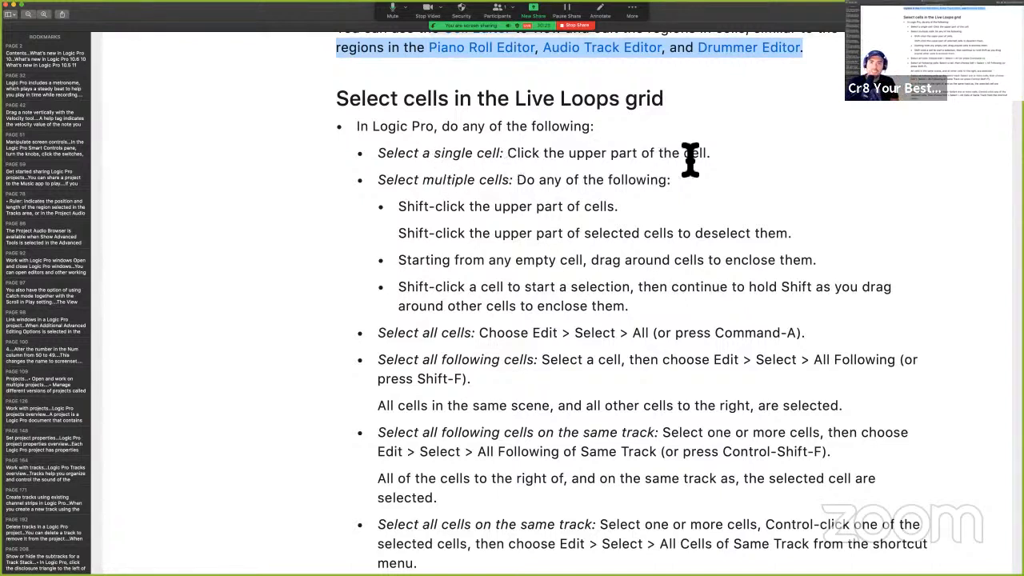
click(611, 222)
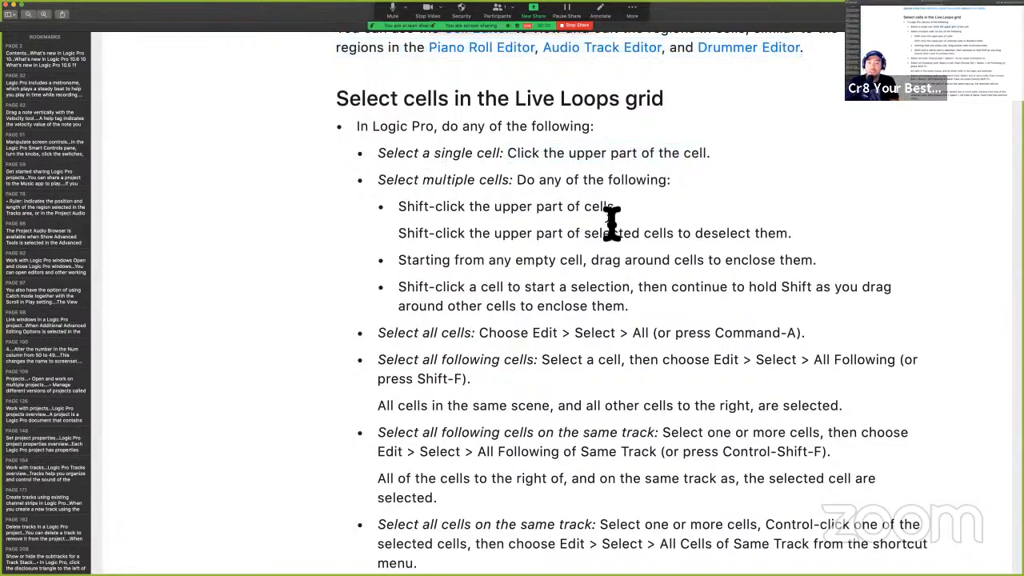
- Switch to Logic Pro, show the Live Loops grid without the Tracks area, and enlarge its cells
key(ctrl+Right)
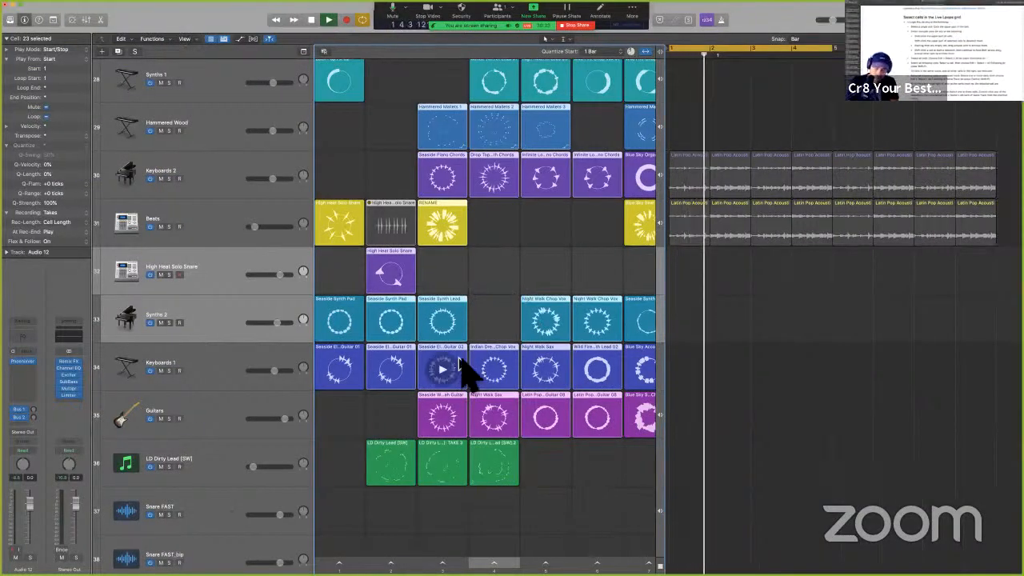
key(alt+l)
scroll(453, 381, up, 2)
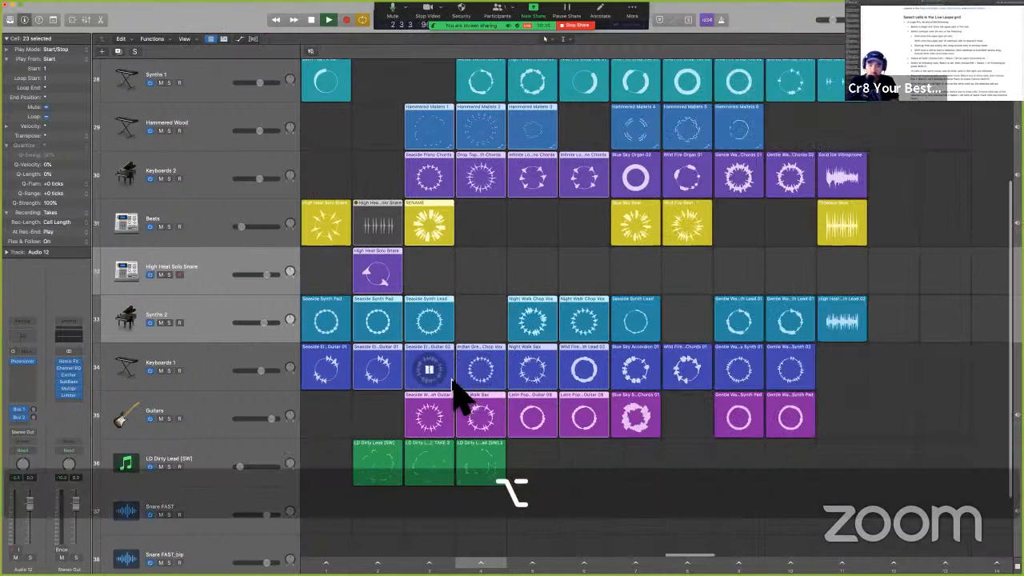
scroll(452, 384, up, 4)
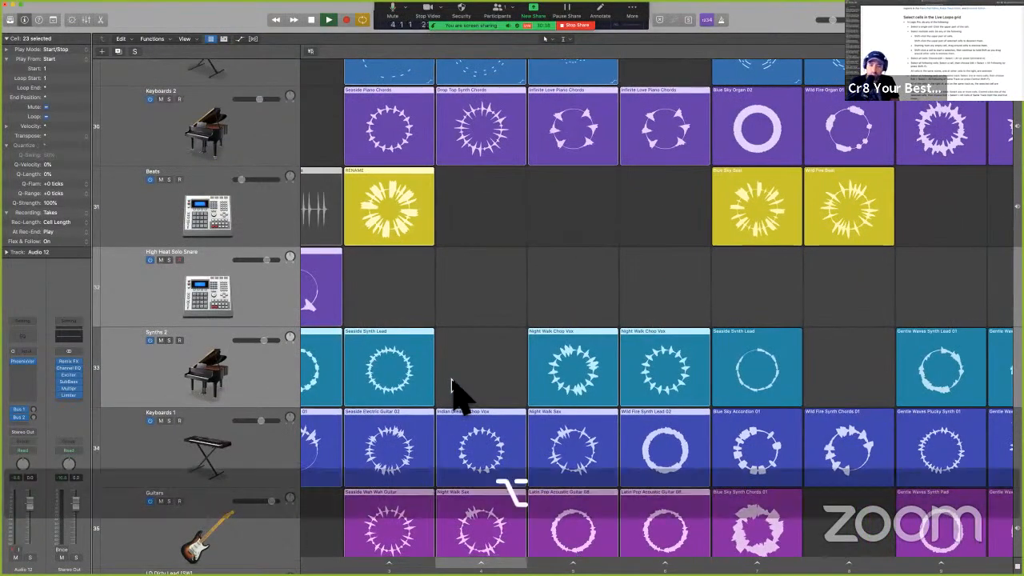
- Enlarge the Live Loops cells around the Keyboards 2 track and play the Drop Top Synth Chords cell
scroll(453, 384, up, 4)
scroll(453, 384, up, 5)
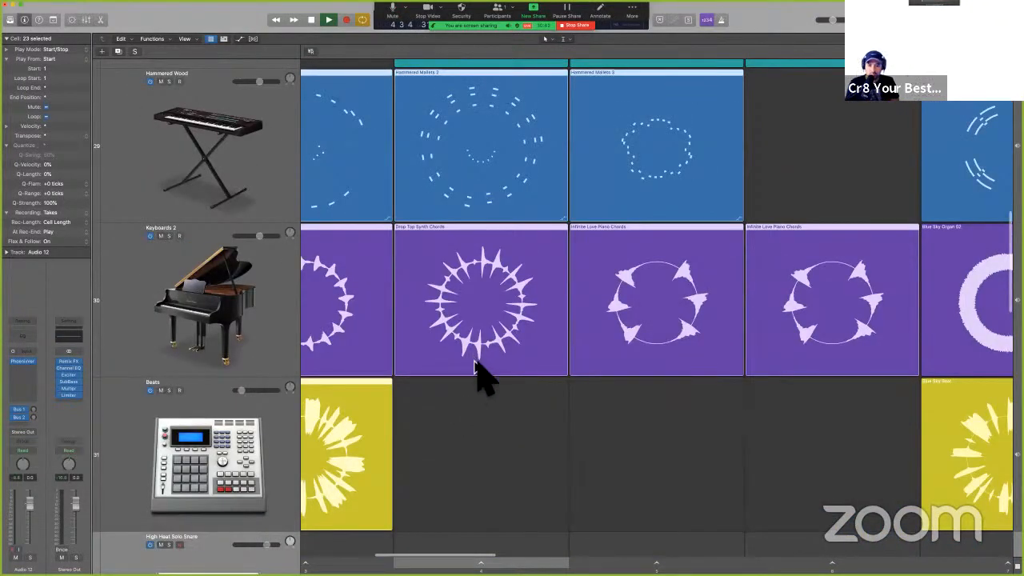
click(476, 366)
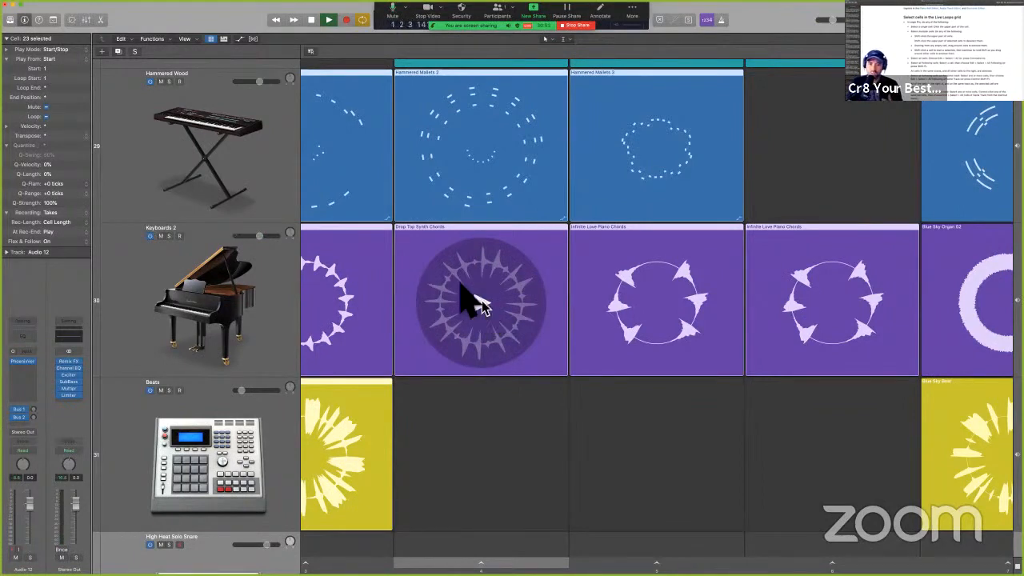
key(super+Return)
mouse_move(444, 276)
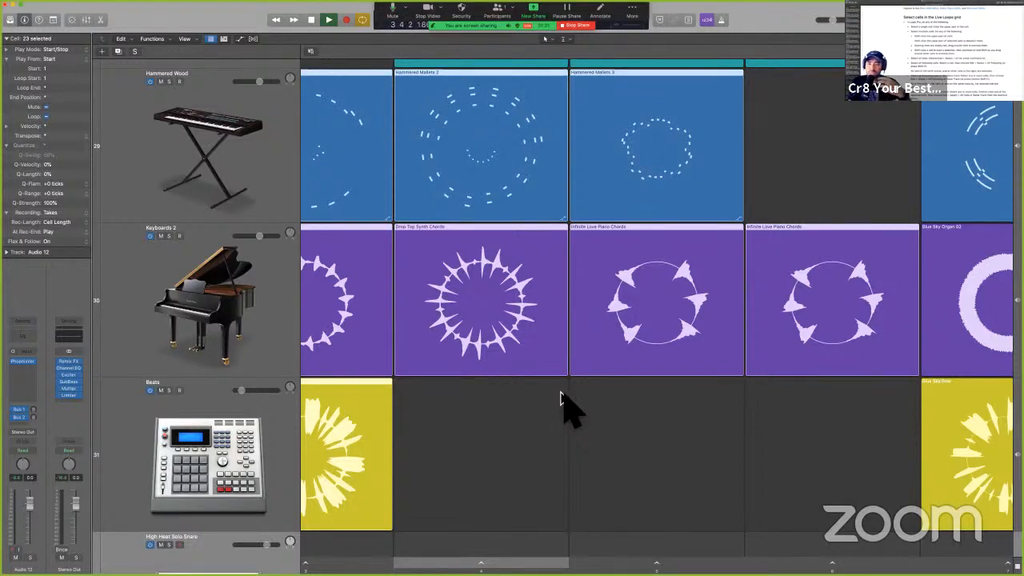
click(457, 267)
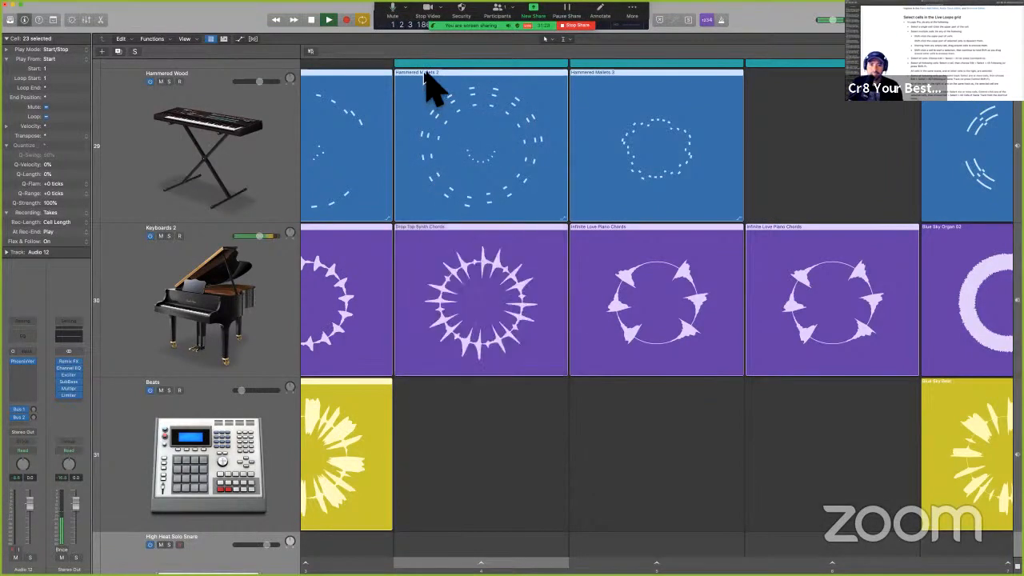
- Examine the name areas along the upper edges of the Hammered Mallets and Infinite Love Piano Chords cells
click(423, 77)
click(582, 73)
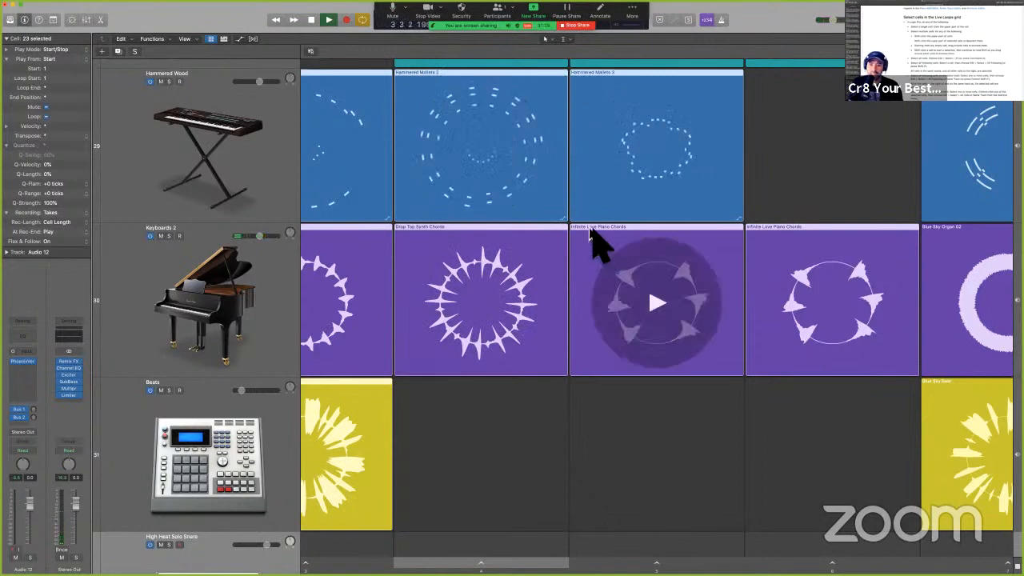
click(797, 232)
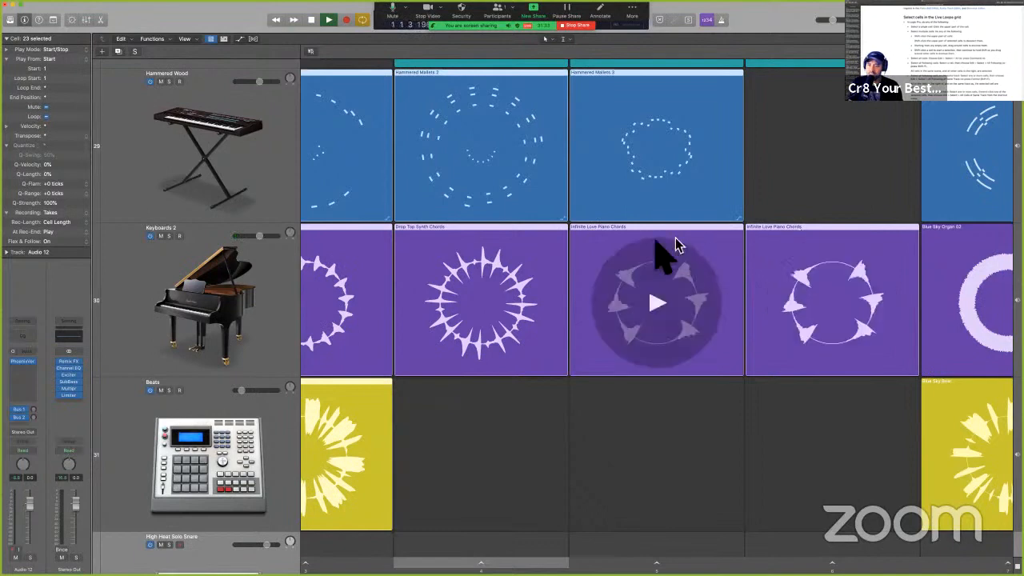
click(413, 264)
- Check the user guide's instructions for selecting multiple cells, and in Logic Pro remove the Drop Top Synth Chords cell from the selection
key(ctrl+Left)
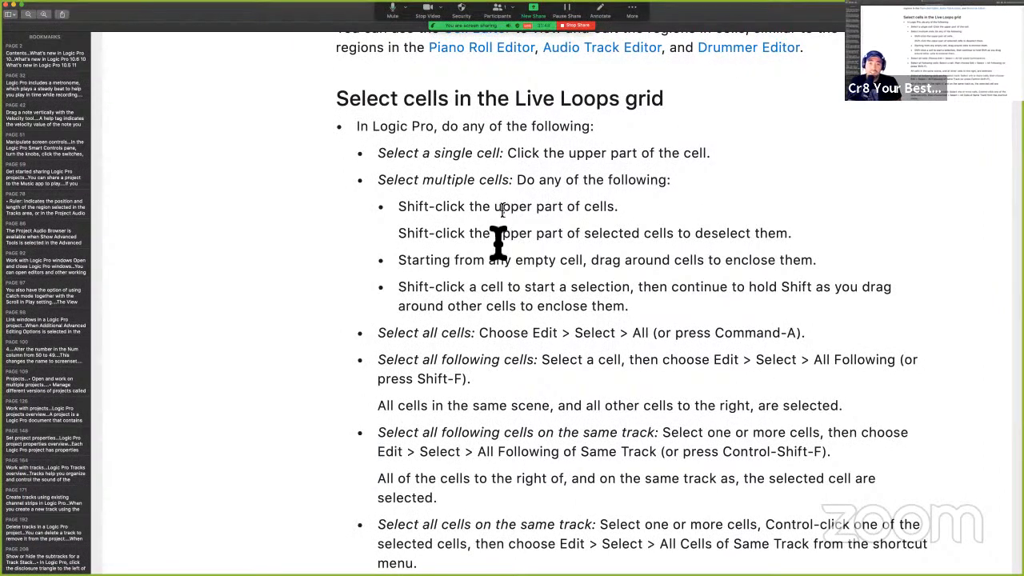
scroll(422, 230, right, 1)
scroll(438, 344, left, 1)
key(super+Tab)
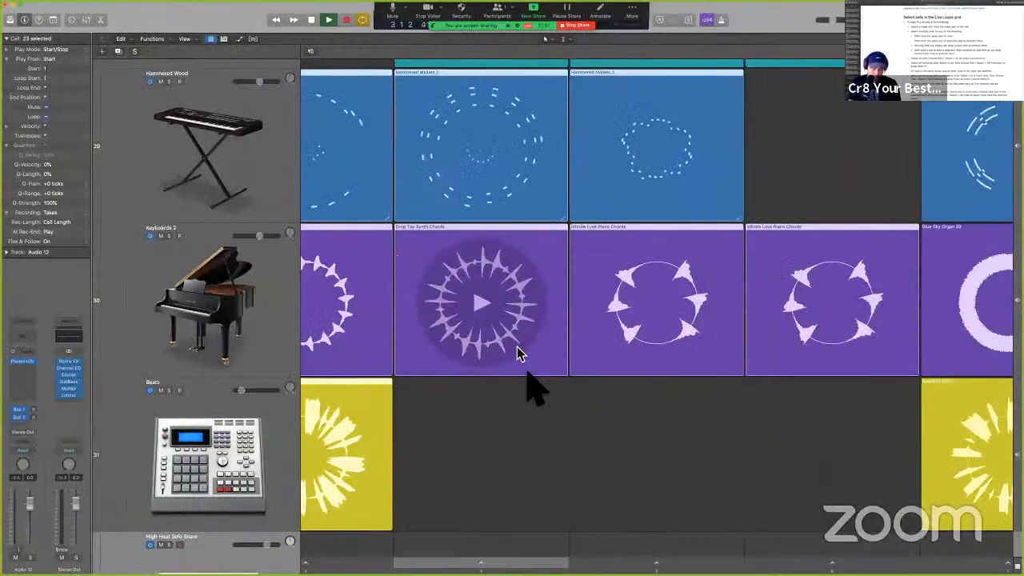
key(shift)
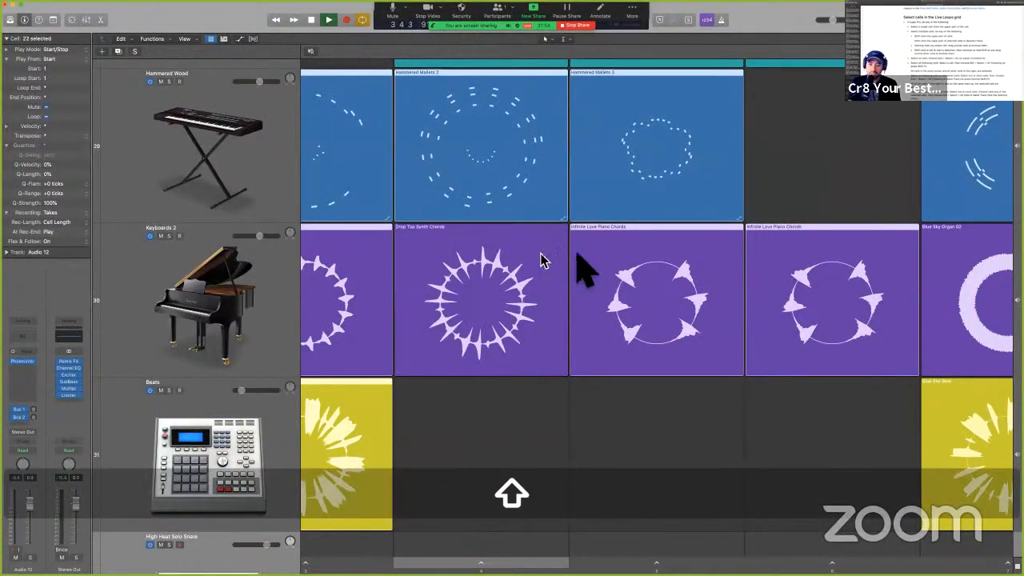
- Select the two empty Beats cells beneath Drop Top Synth Chords and the first Infinite Love Piano Chords cell alternately, ending on the former
click(581, 392)
click(549, 399)
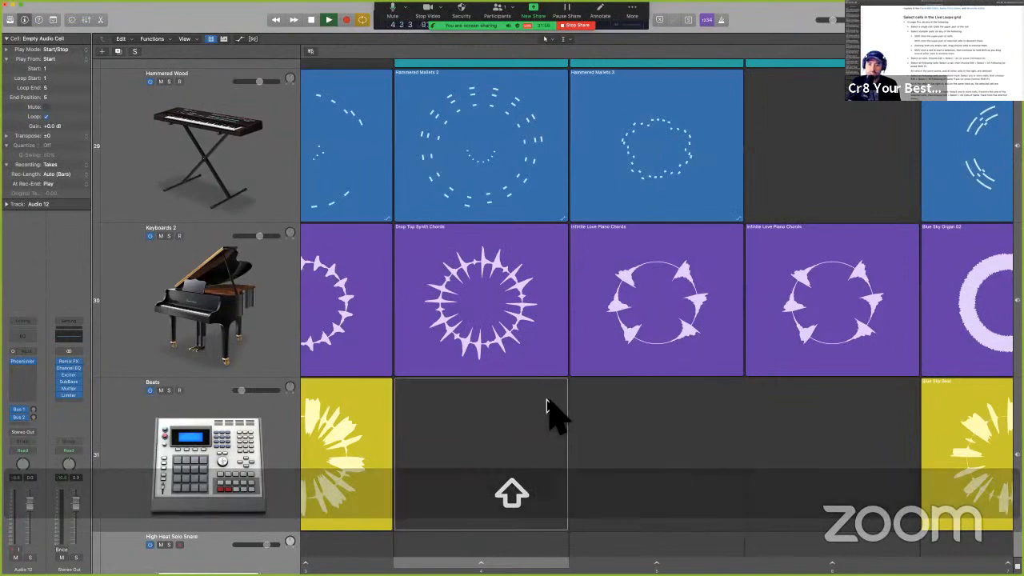
click(599, 400)
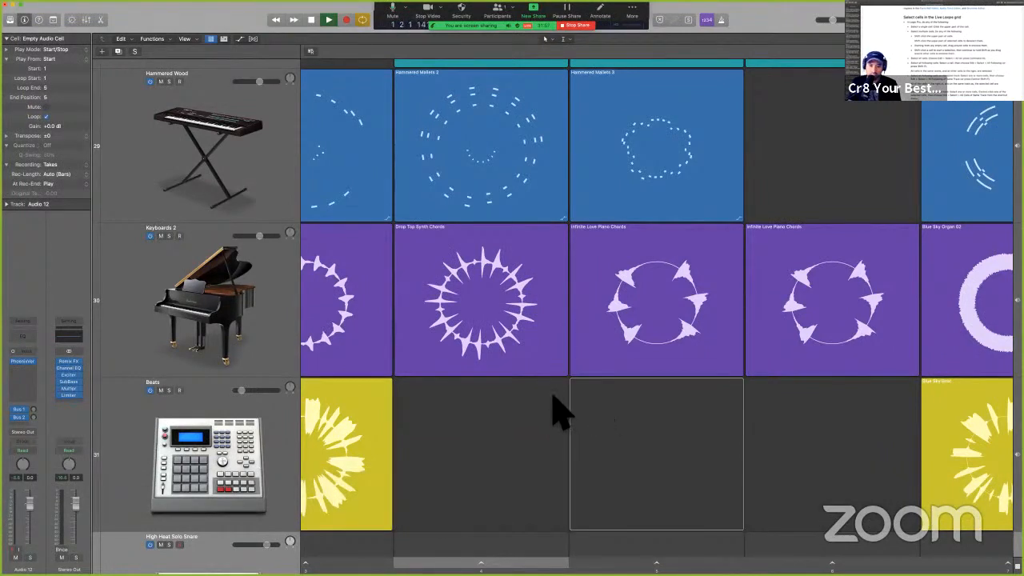
click(550, 400)
click(594, 403)
click(527, 403)
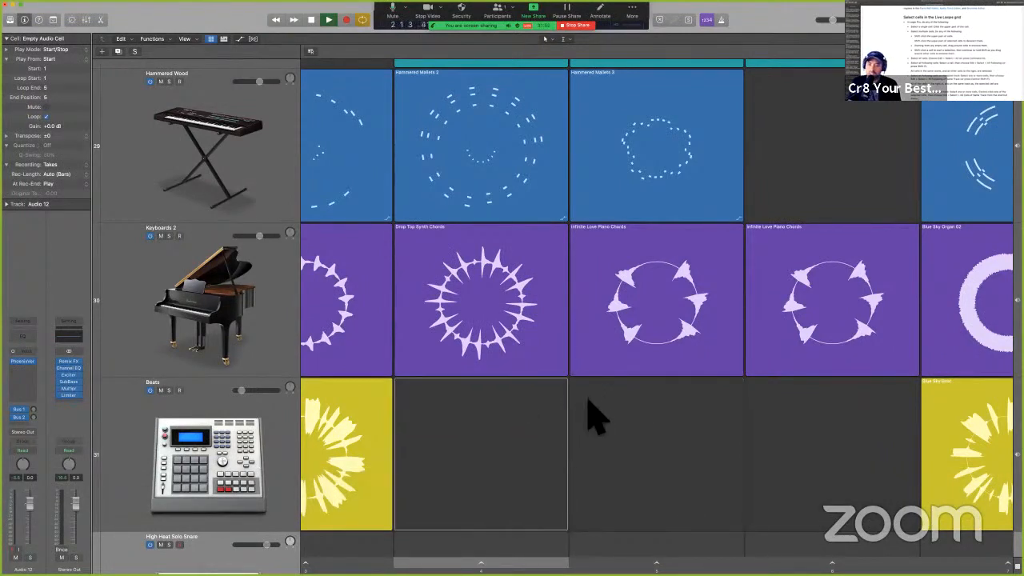
click(587, 402)
click(550, 401)
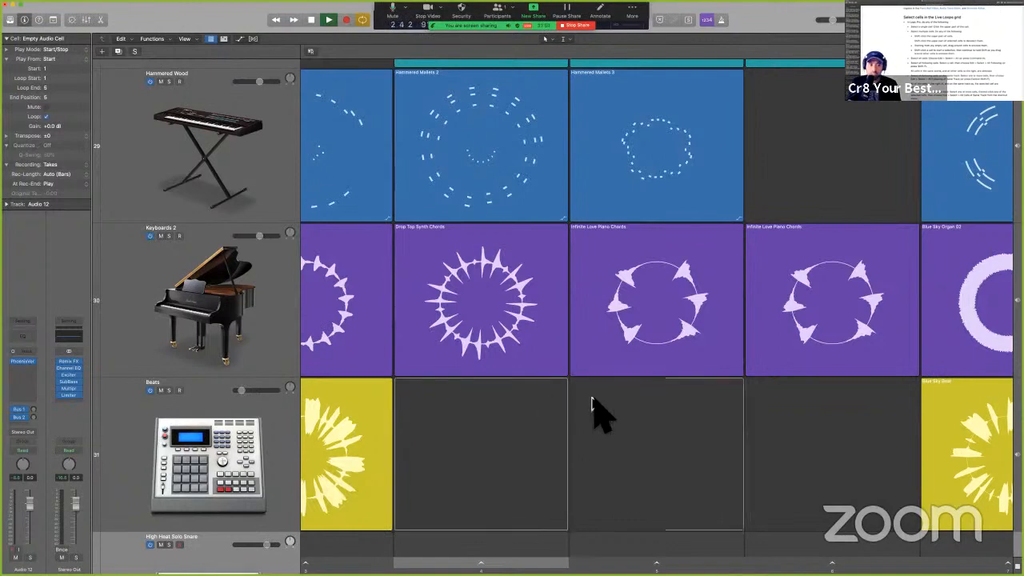
click(592, 404)
click(540, 404)
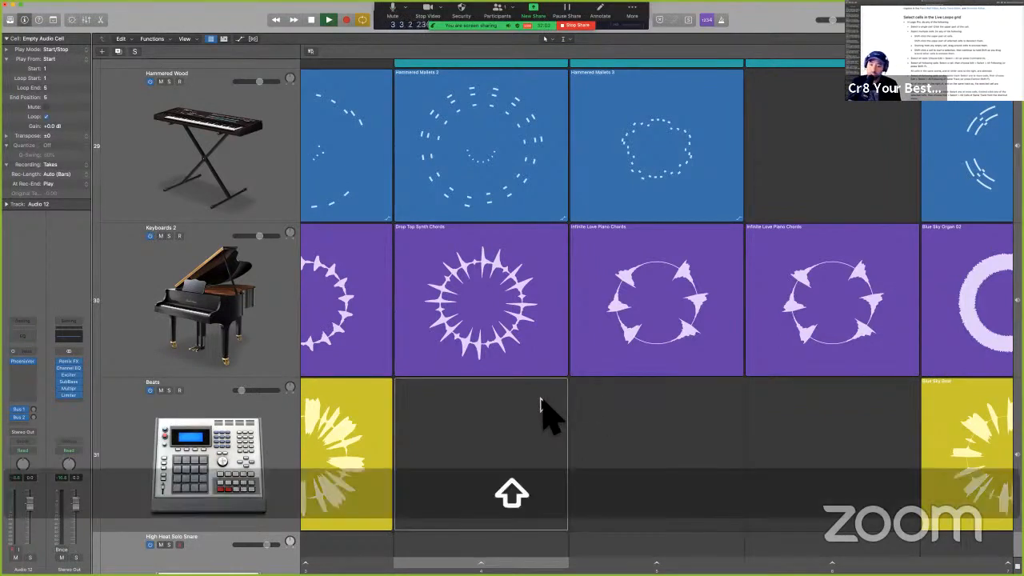
- Deselect the empty Beats cell beneath Drop Top Synth Chords and inspect the default audio cell parameters in the Cell inspector
shift+click(541, 404)
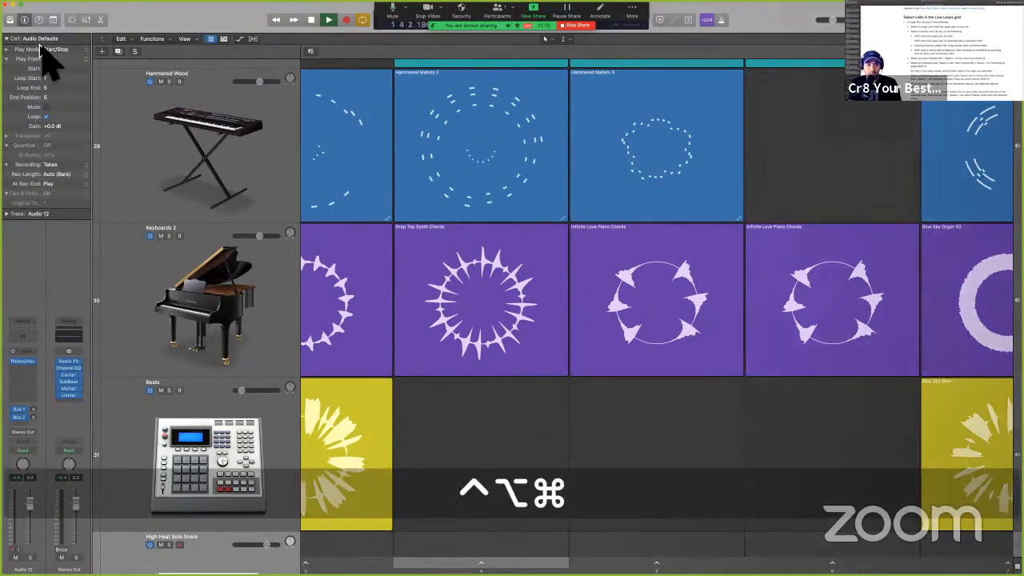
key(ctrl+alt+super+m)
key(ctrl+alt+super+m)
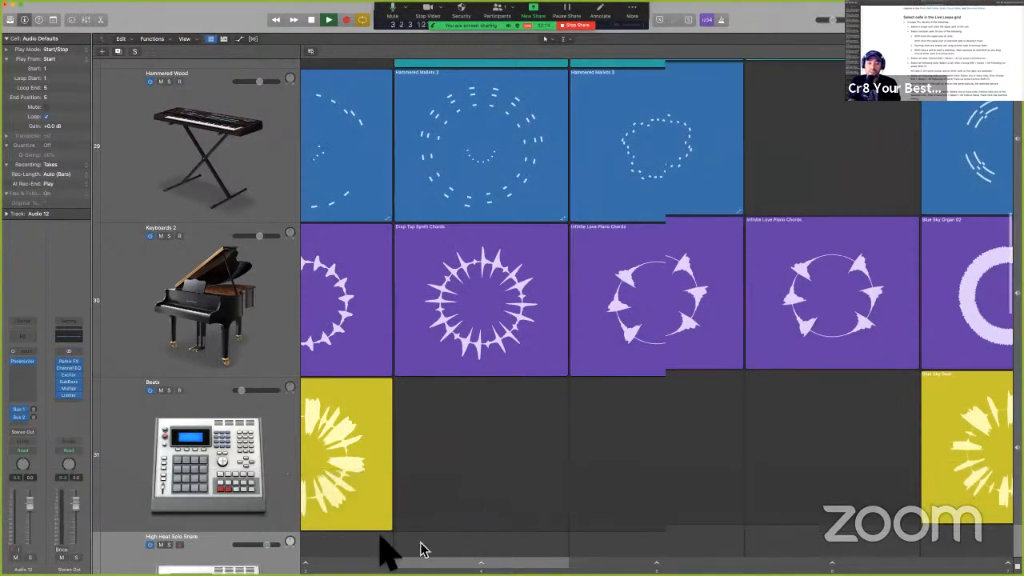
scroll(379, 549, down, 5)
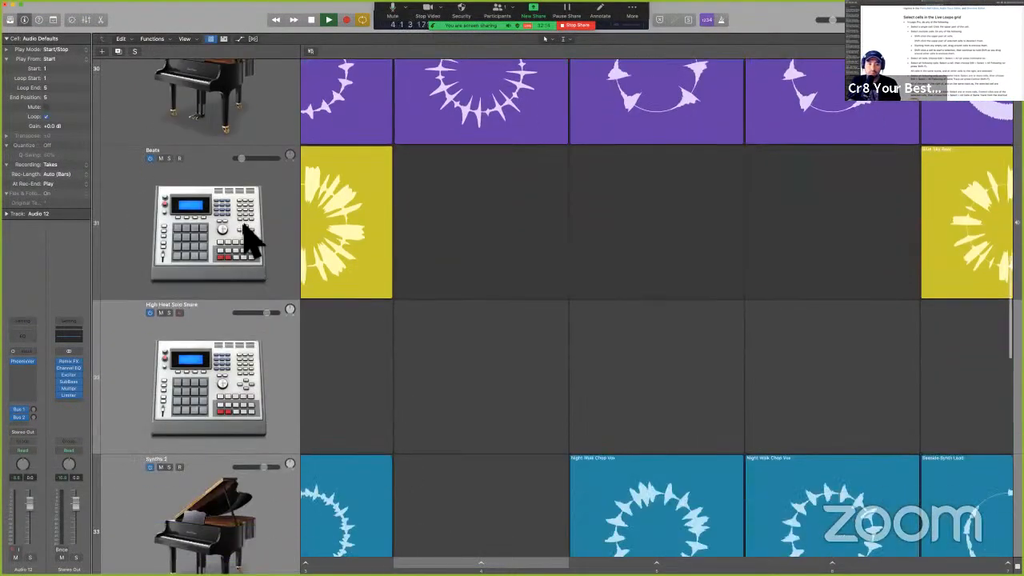
- Select the LD Dirty Lead [SW] track and fit all the Live Loops cells in view
click(242, 227)
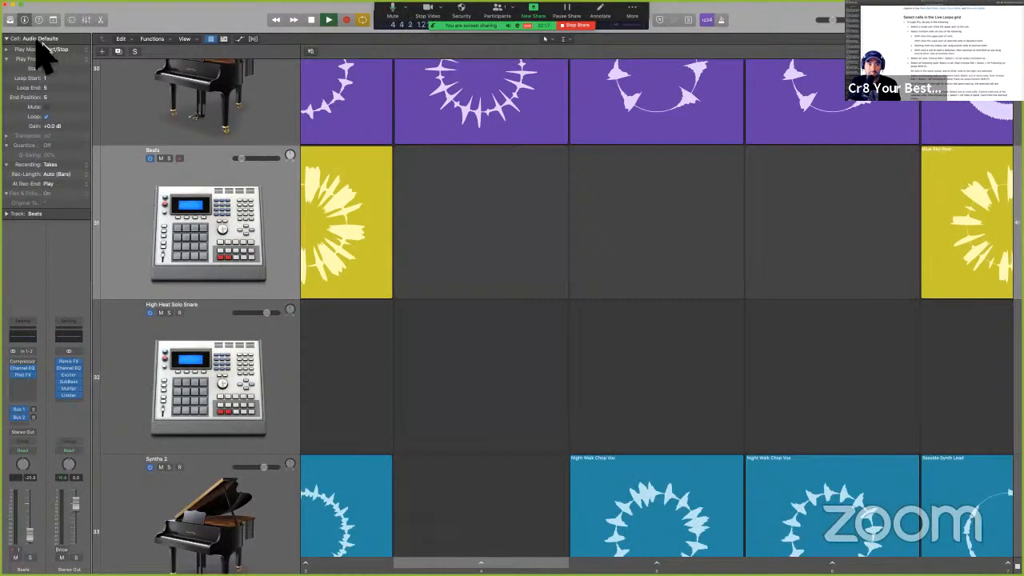
scroll(219, 364, down, 10)
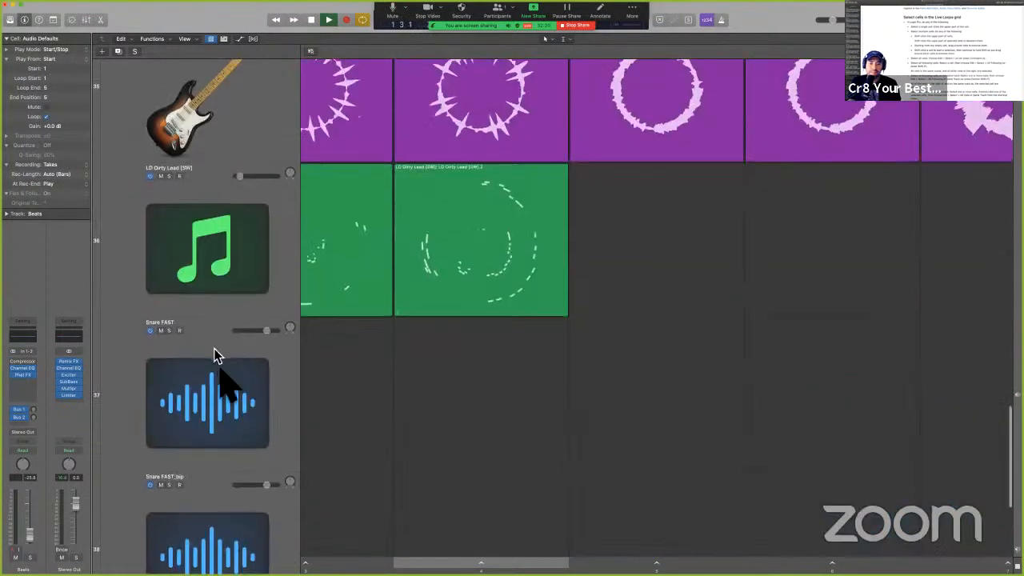
click(186, 263)
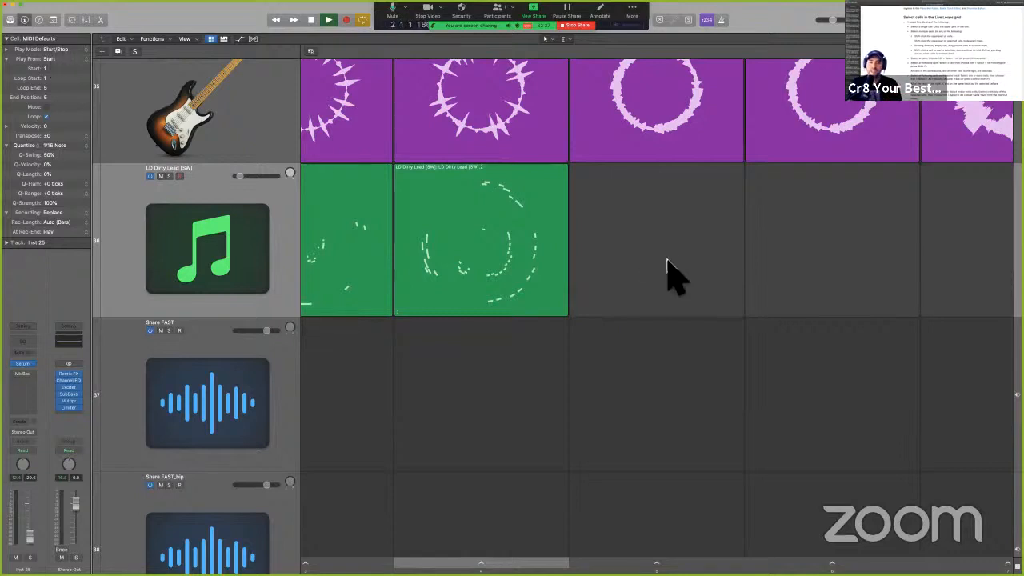
scroll(612, 326, down, 3)
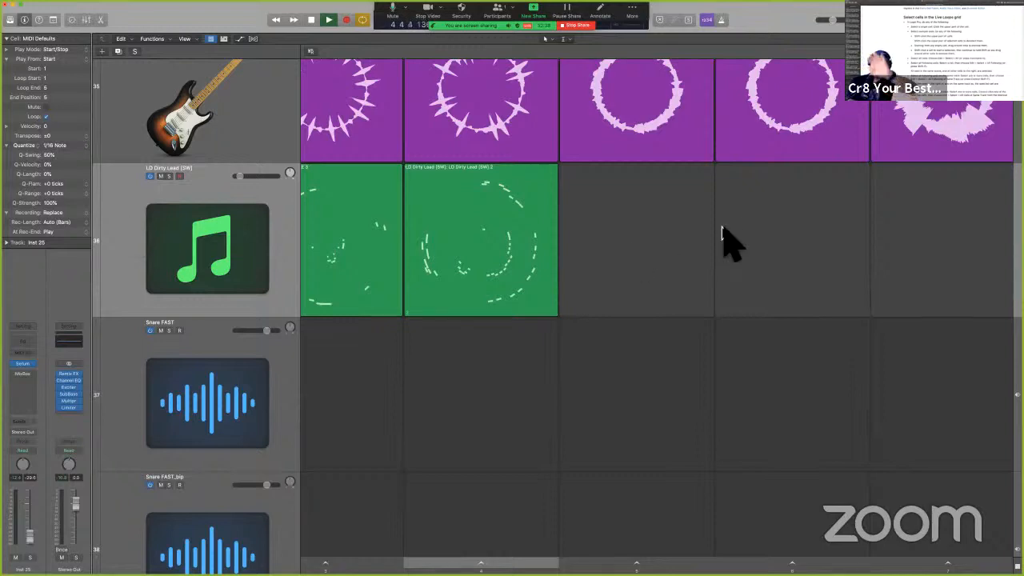
mouse_move(721, 227)
key(z)
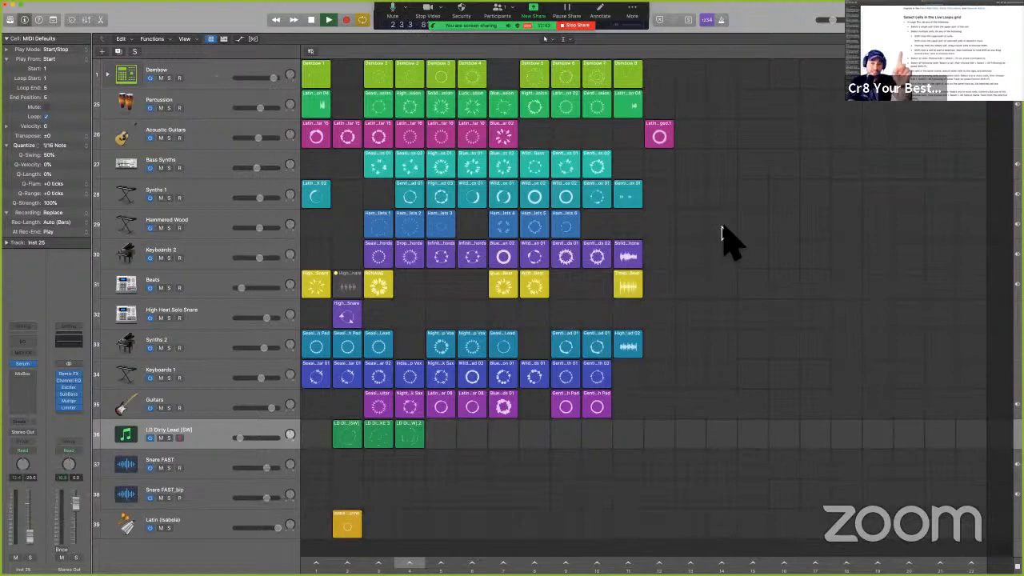
- Select the empty Hammered Wood cell in scene 14, and clear that selection
click(721, 224)
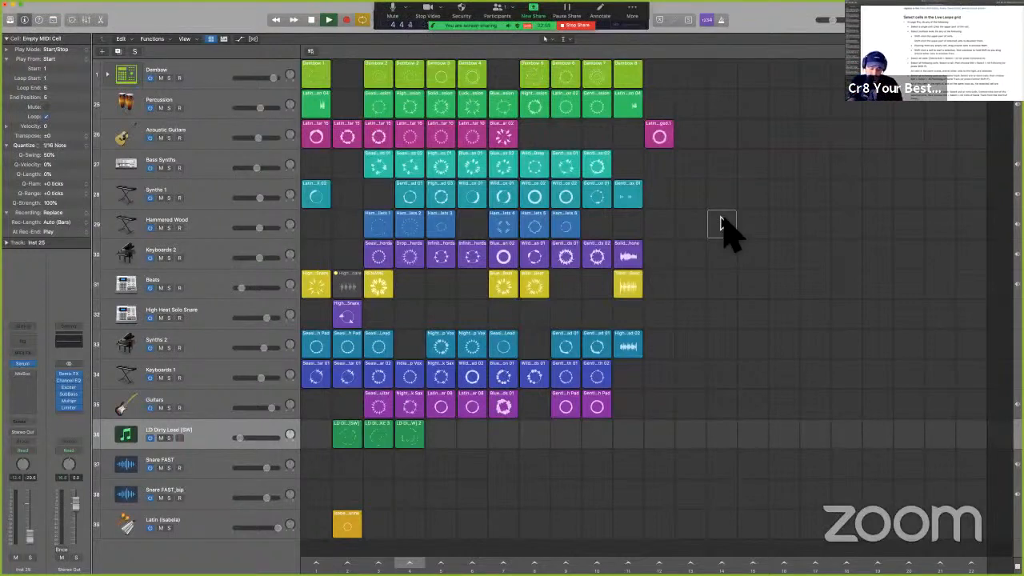
shift+click(722, 224)
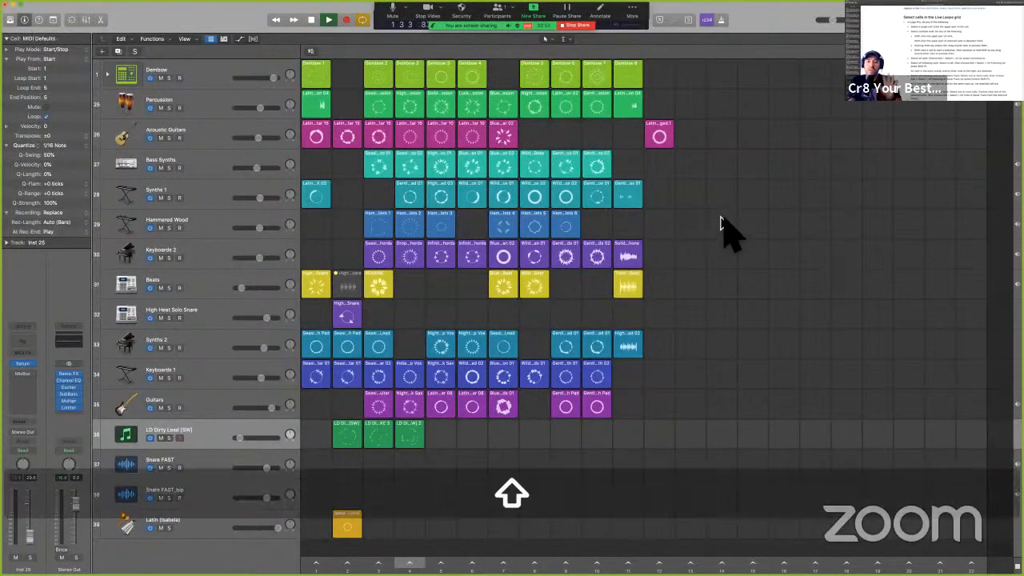
- Zoom in on the Hammered Mallets 4 cell, select it, then select and deselect the empty cell before it
key(ctrl+alt)
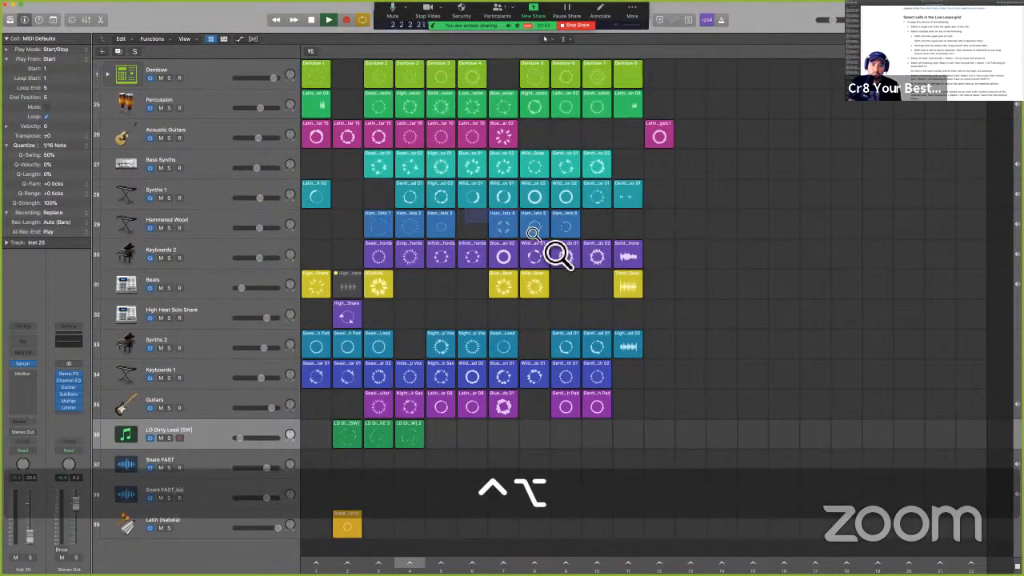
ctrl+alt+click(541, 248)
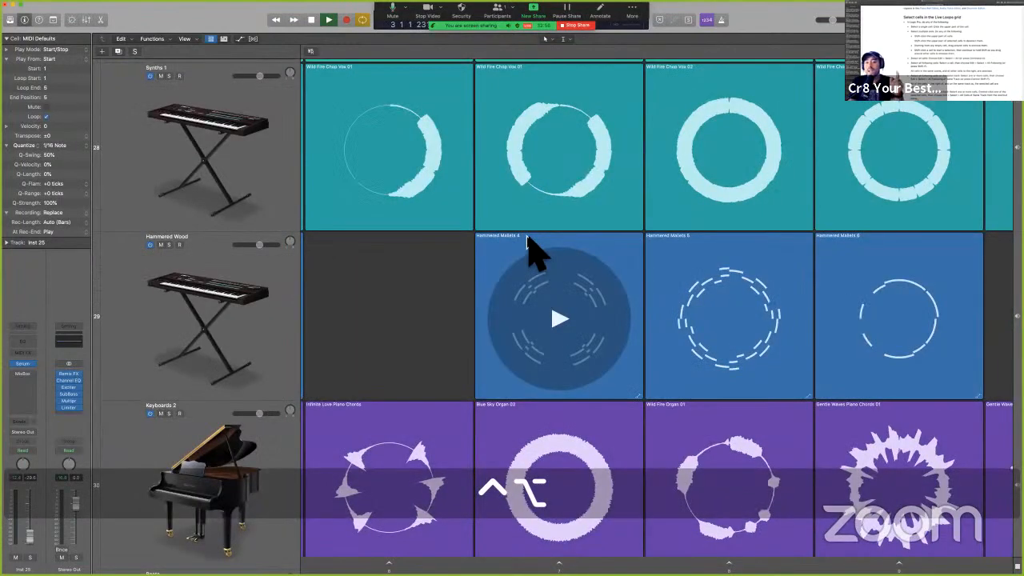
click(527, 239)
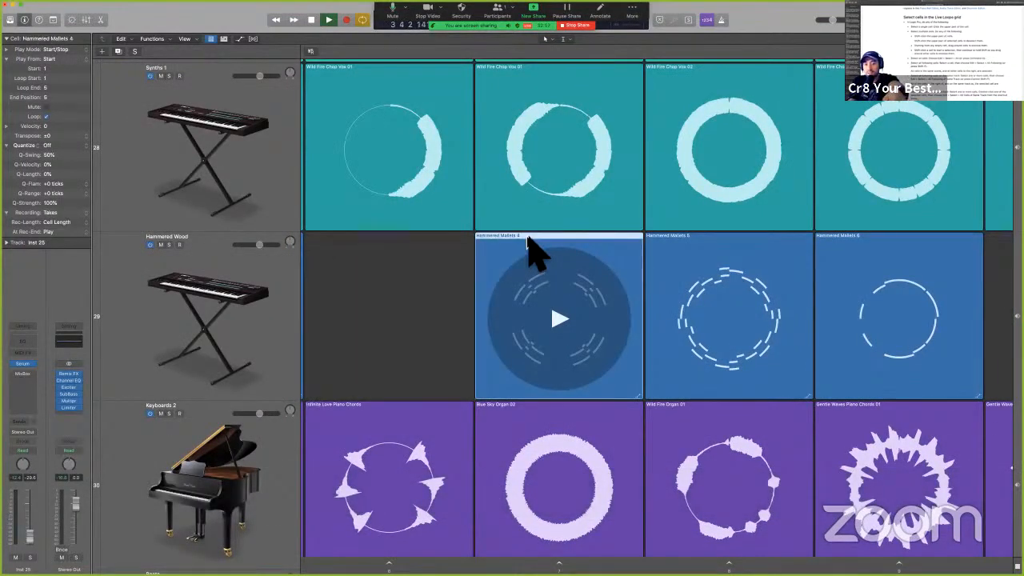
click(456, 240)
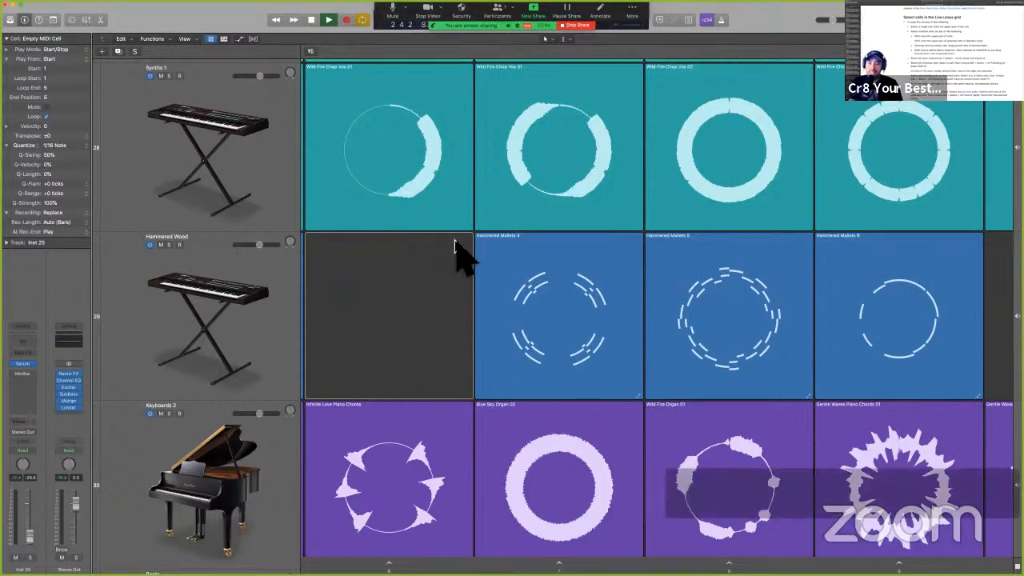
shift+click(454, 246)
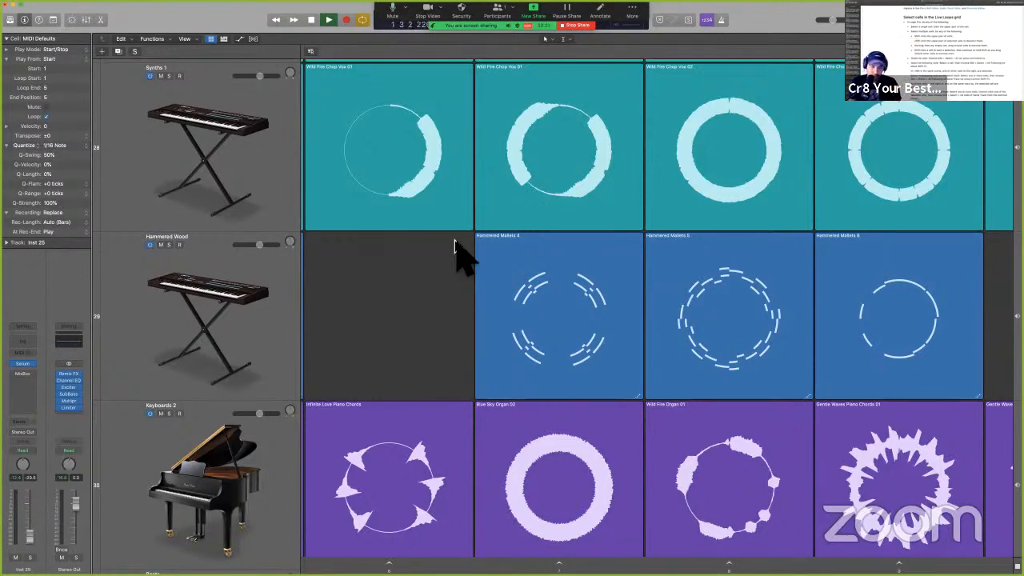
- Reselect the Hammered Mallets 4 cell, switch to the neighbouring empty Hammered Wood cell, and deselect everything
click(496, 238)
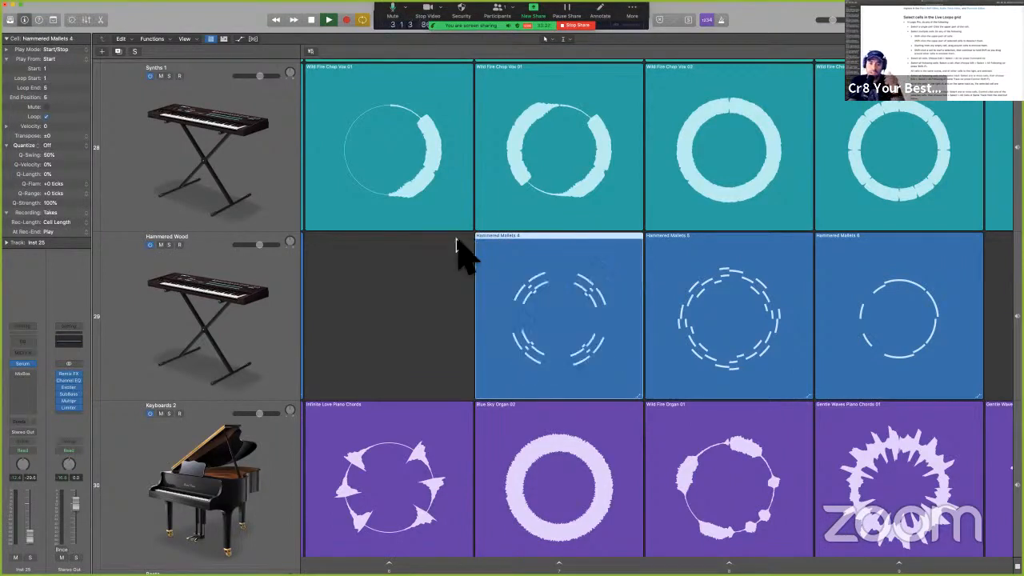
click(457, 245)
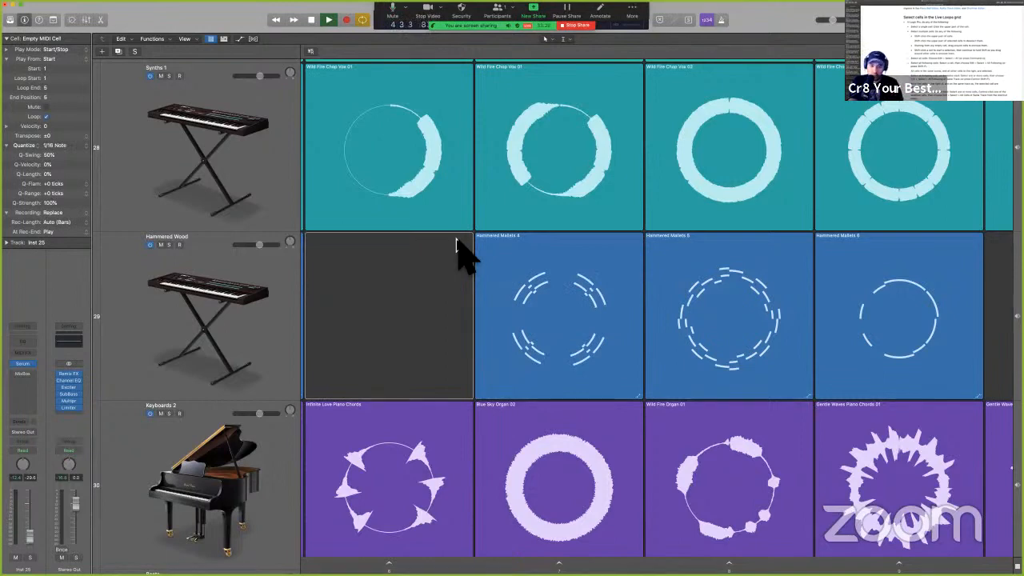
shift+click(457, 244)
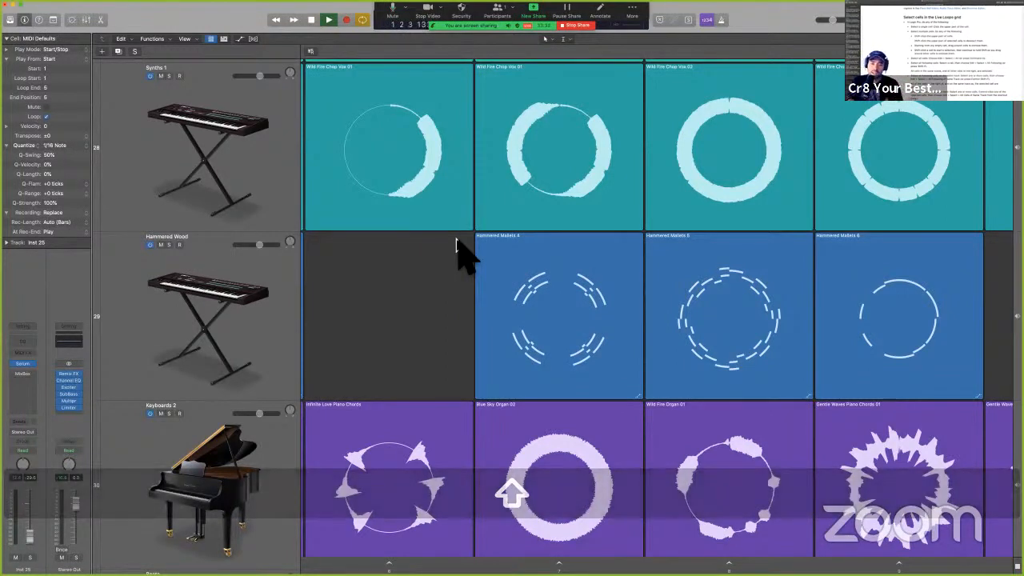
- Move the cell selection step by step across the grid to the empty Synths 2 cell in scene 21
key(Right)
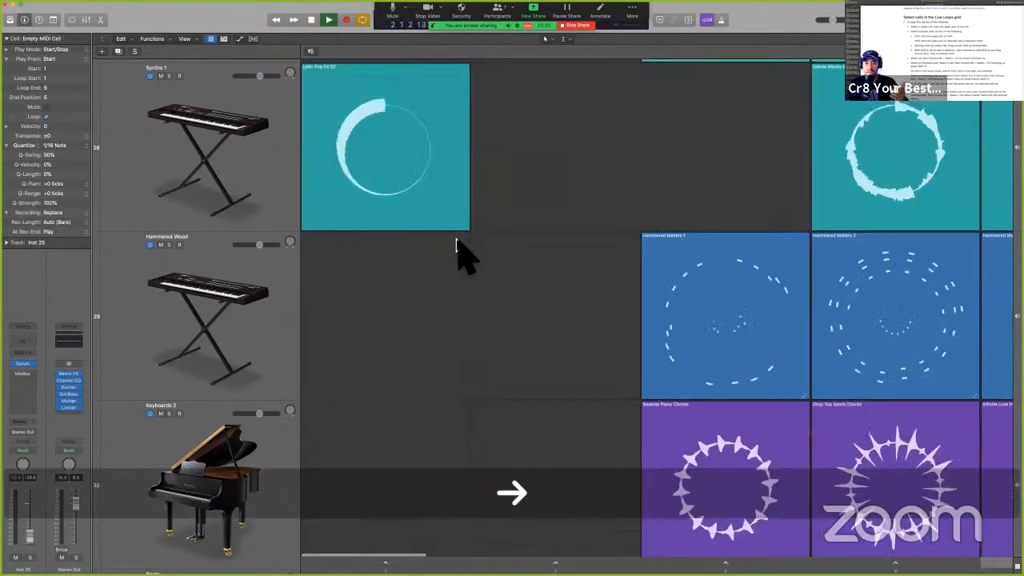
key(Up)
key(Up)
key(Right)
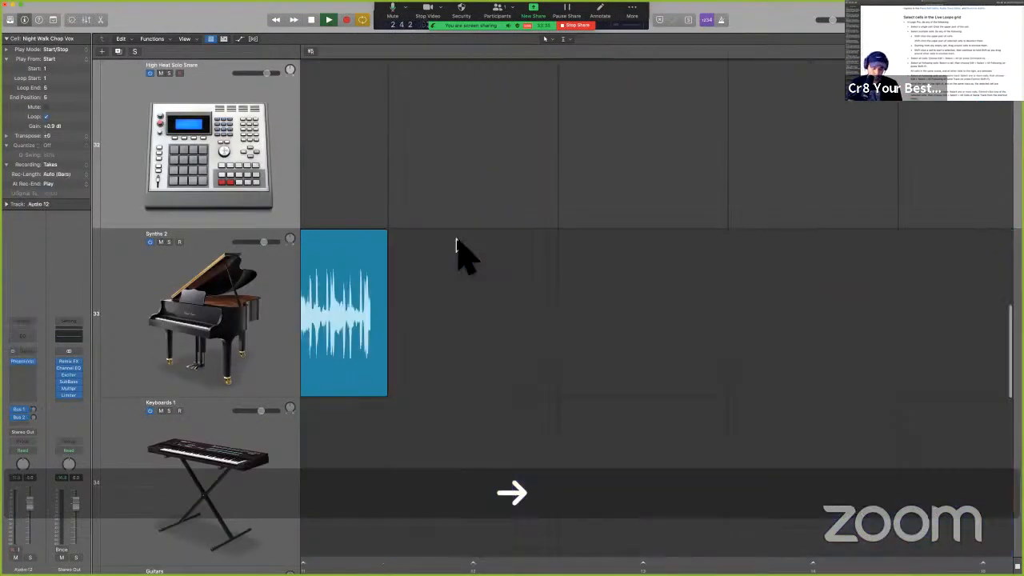
key(z)
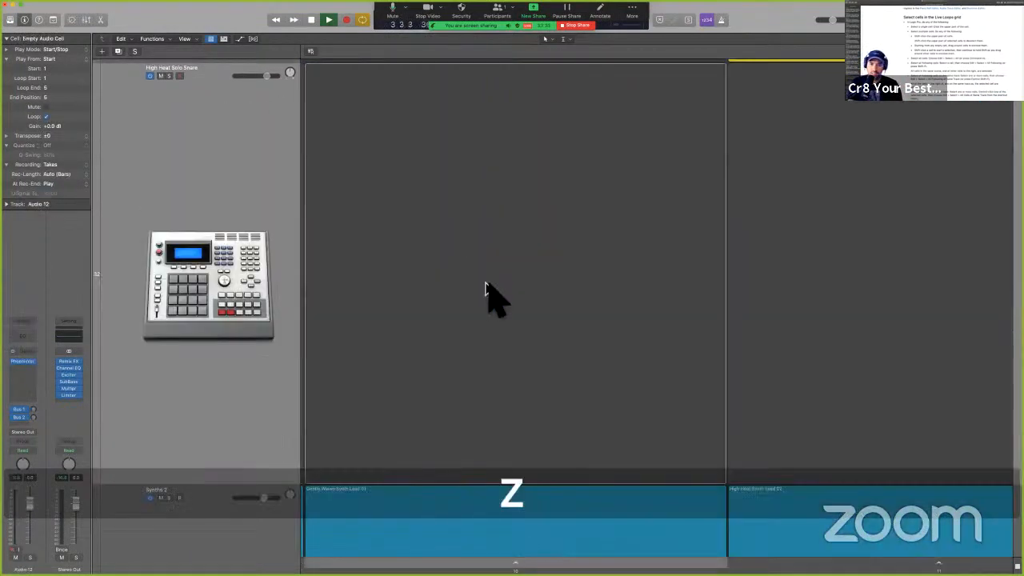
key(z)
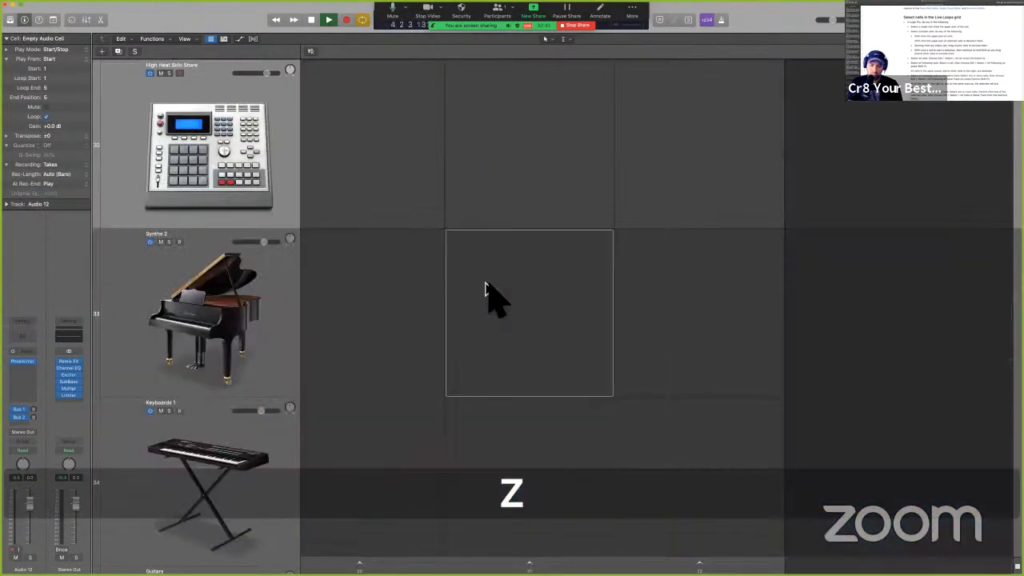
key(z)
key(z)
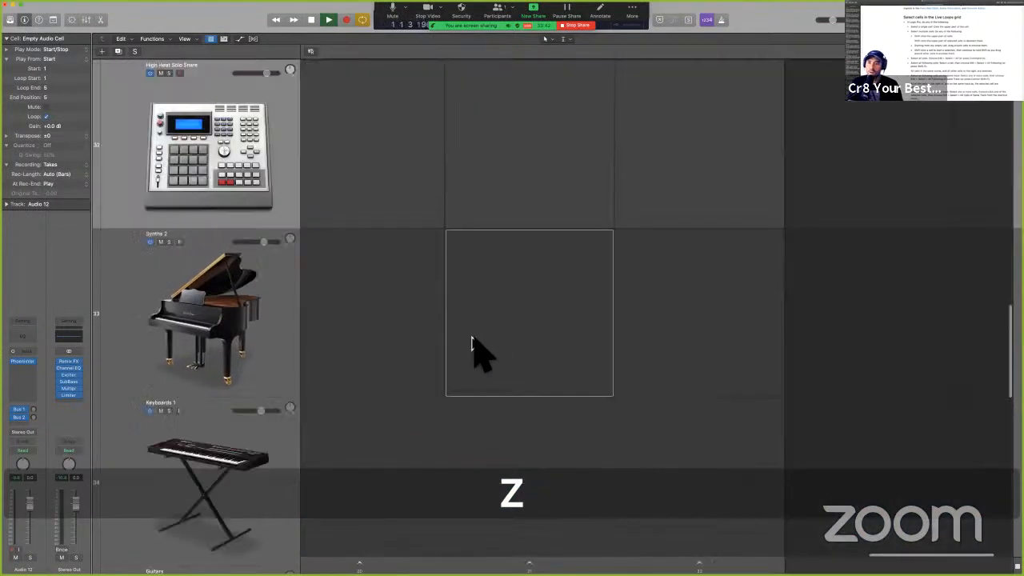
- With all tracks in view, move the cell selection around the empty scenes to the LD Dirty Lead [SW] cell in scene 20
key(alt)
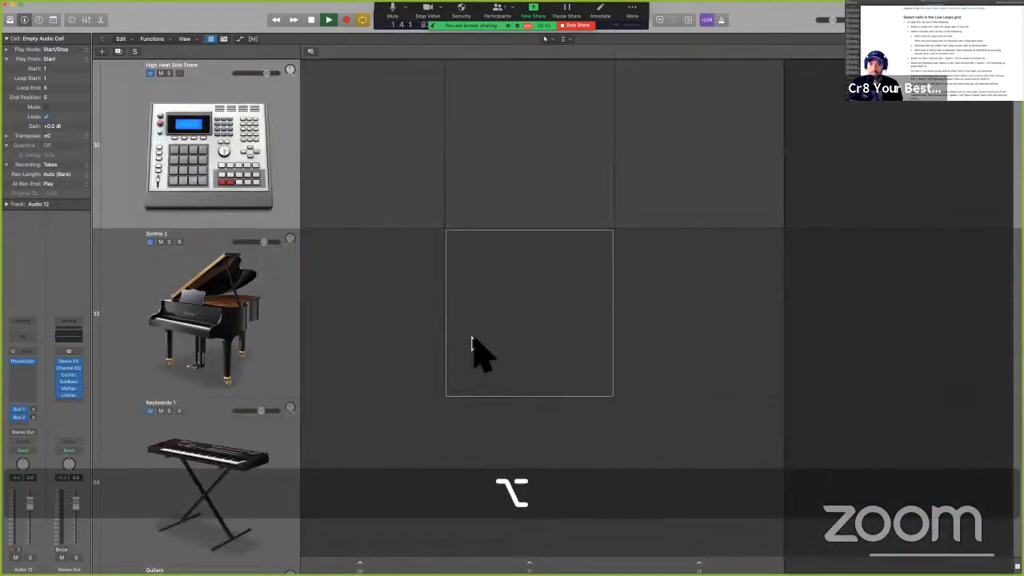
scroll(472, 338, down, 10)
scroll(472, 339, up, 5)
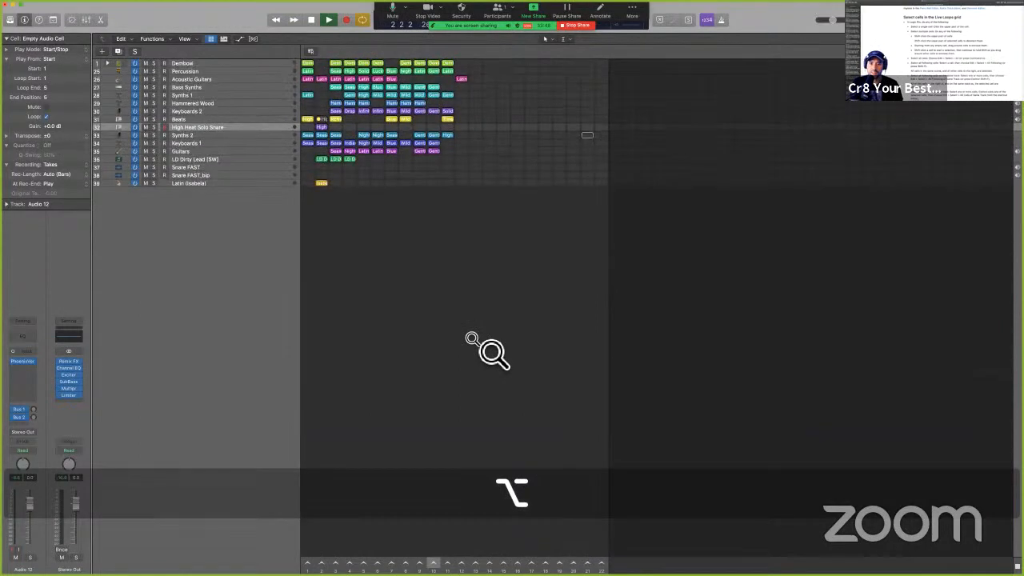
scroll(472, 338, up, 2)
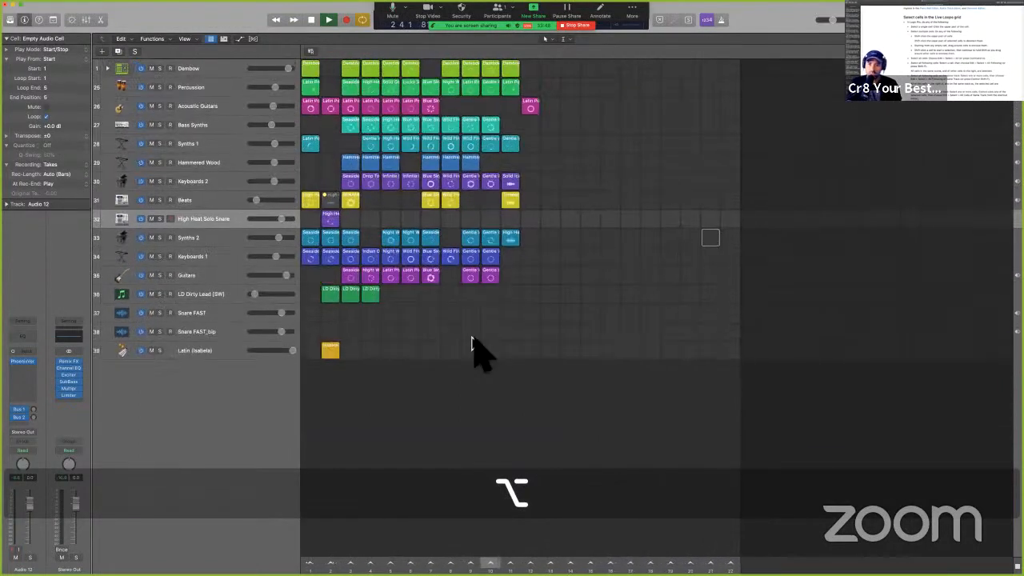
key(Left)
key(Up)
key(Up)
key(Up)
key(Up)
key(Up)
key(Up)
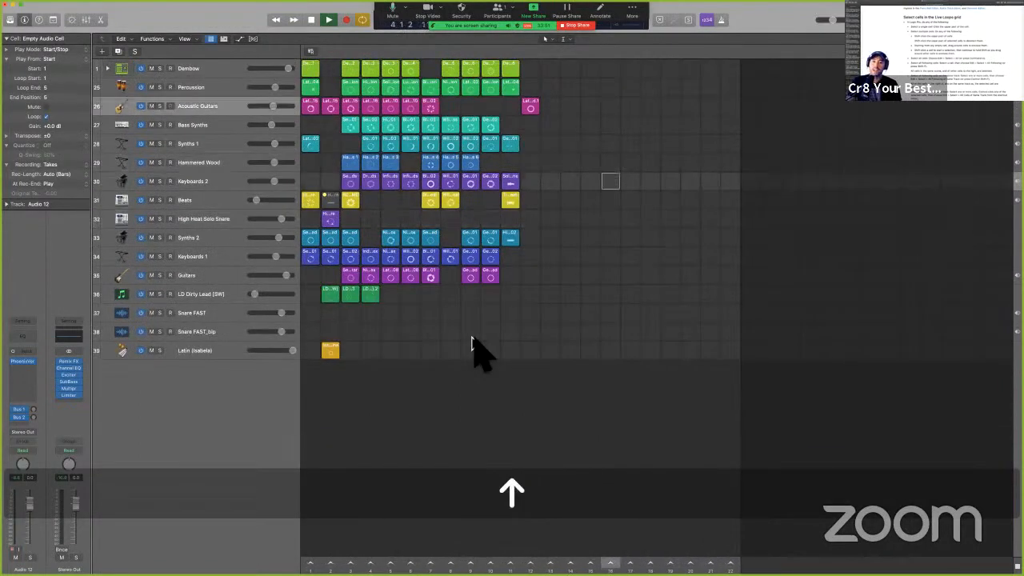
key(Right)
key(Right)
key(Right)
key(Right)
key(Down)
key(Down)
key(Down)
key(Down)
key(Down)
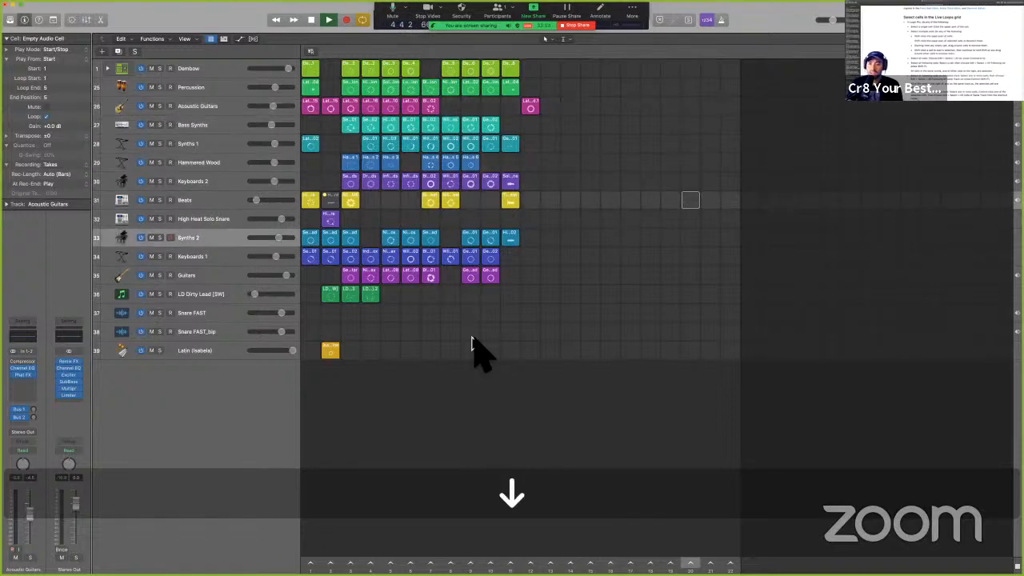
key(Up)
key(Up)
key(Left)
key(Left)
key(Left)
key(Up)
key(Up)
key(Up)
key(Up)
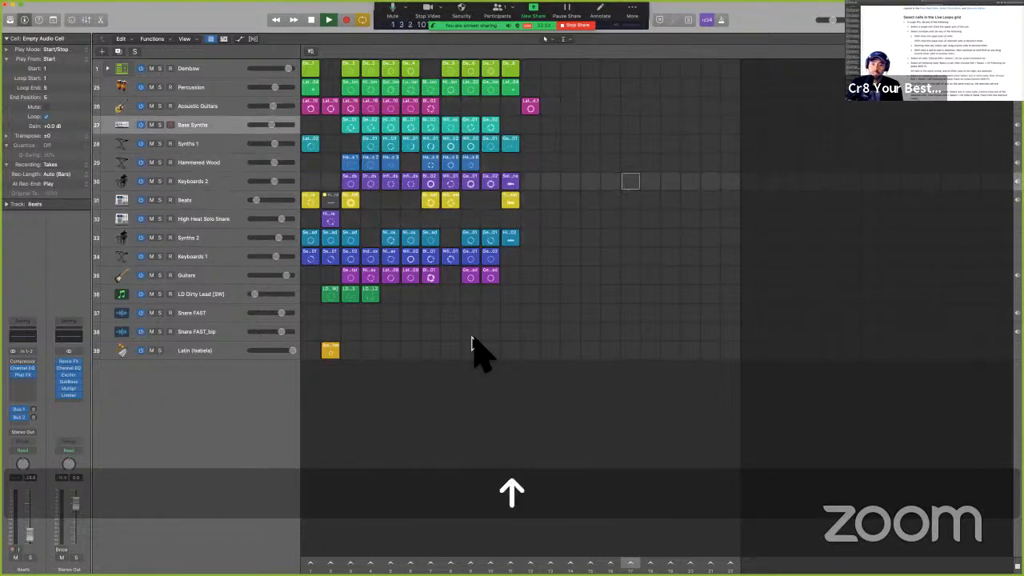
key(Up)
key(Right)
key(Right)
key(Right)
key(Down)
key(Down)
key(Down)
key(Down)
key(Down)
key(Down)
key(Down)
key(Down)
key(Down)
key(Down)
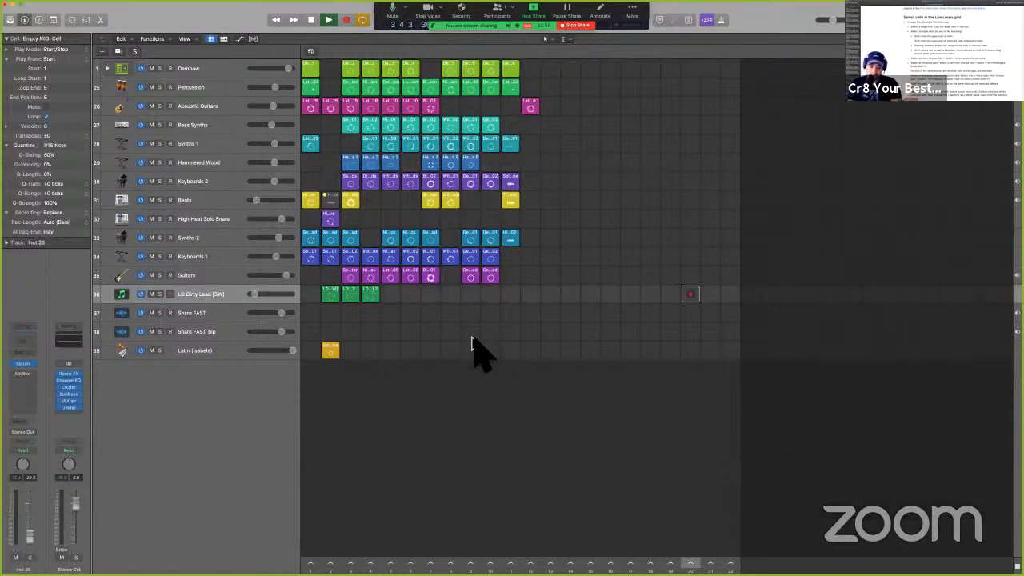
- Move the cell selection up and back to the empty Beats cell in scene 12
key(Up)
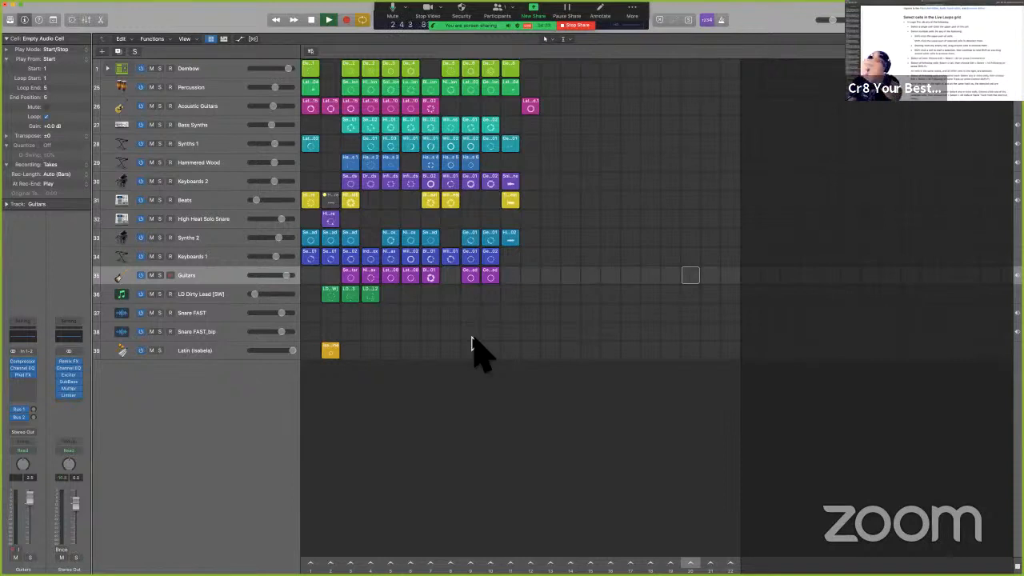
key(Up)
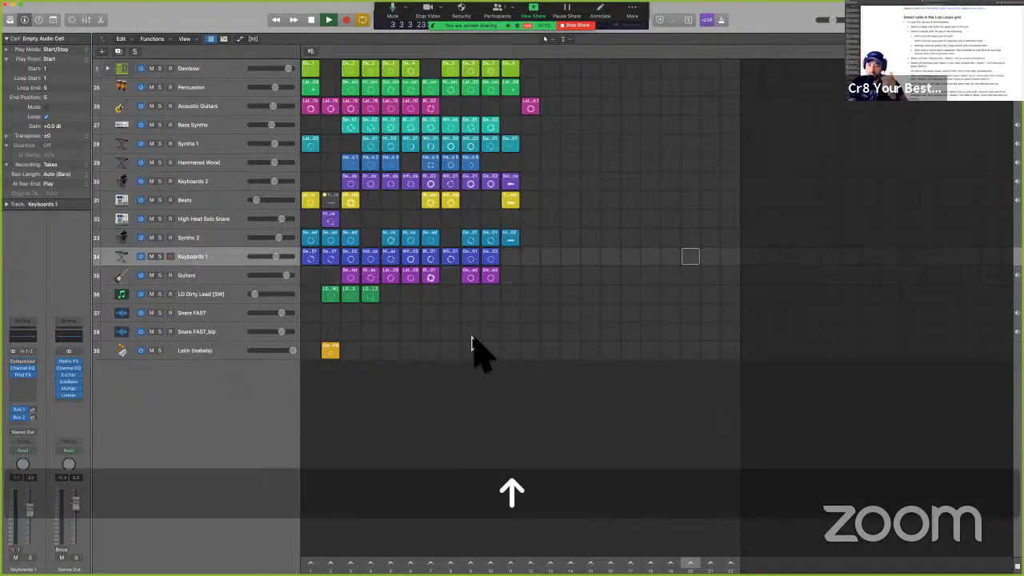
key(Left)
key(Right)
key(Left)
key(Left)
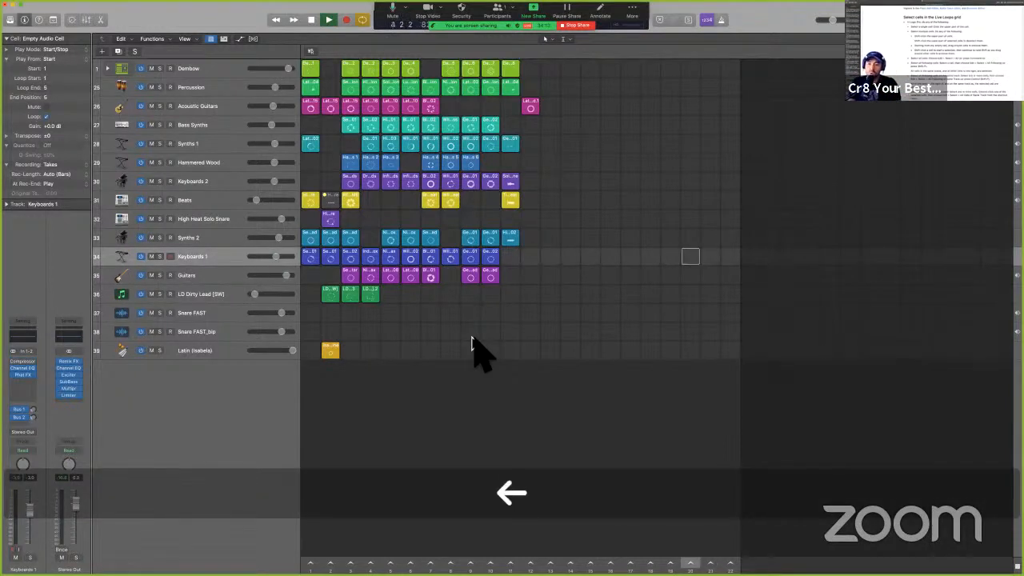
key(Left)
key(Left)
key(Left)
key(Left)
key(Left)
key(Up)
key(Up)
key(Up)
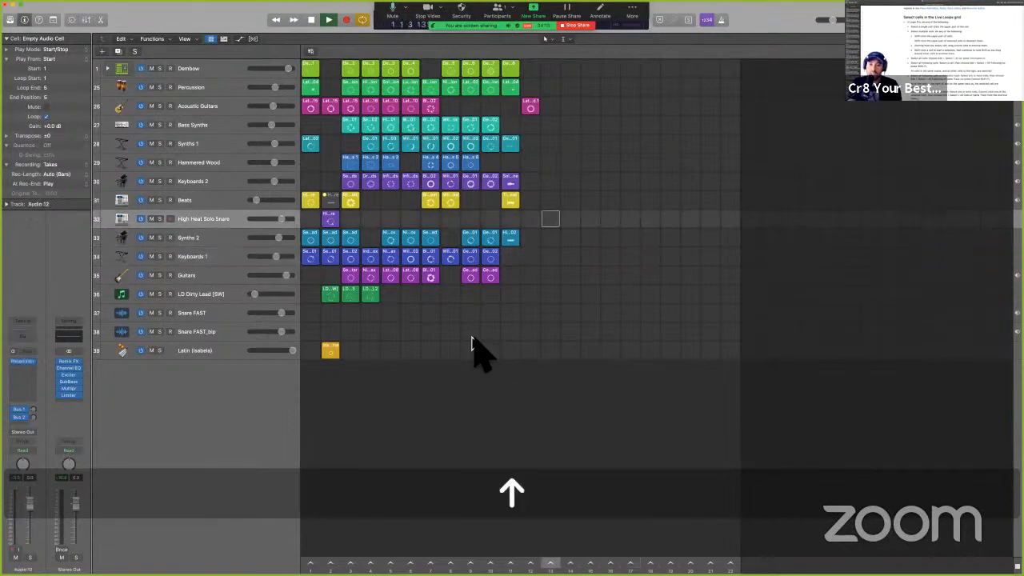
key(Left)
key(Right)
key(Left)
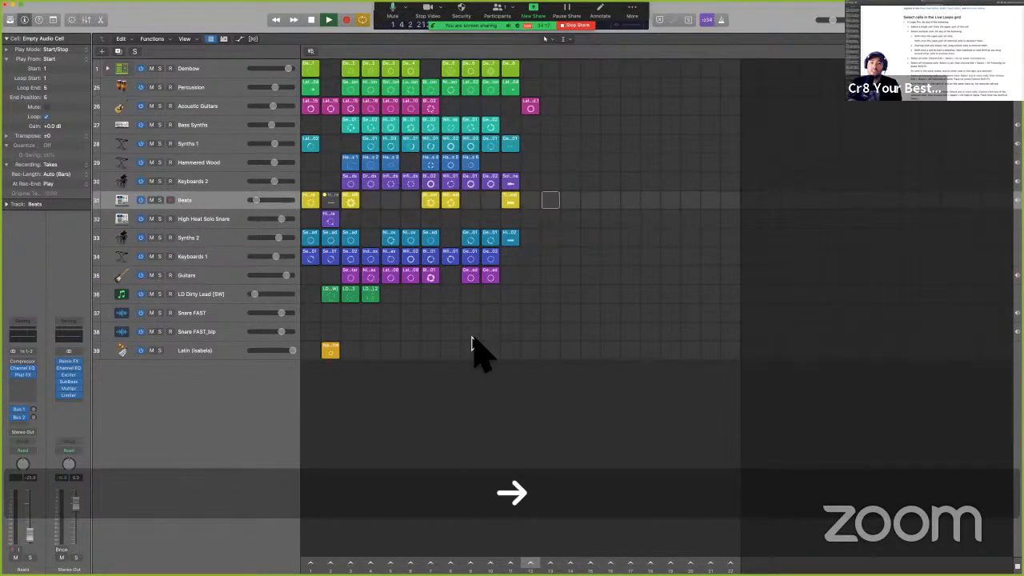
- Move the cell selection to the High Heat Solo Snare row in scene 13 and create a new audio track below it
key(Down)
key(Down)
key(Down)
key(Down)
key(Down)
key(Down)
key(Down)
key(Up)
key(Up)
key(Up)
key(Up)
key(Up)
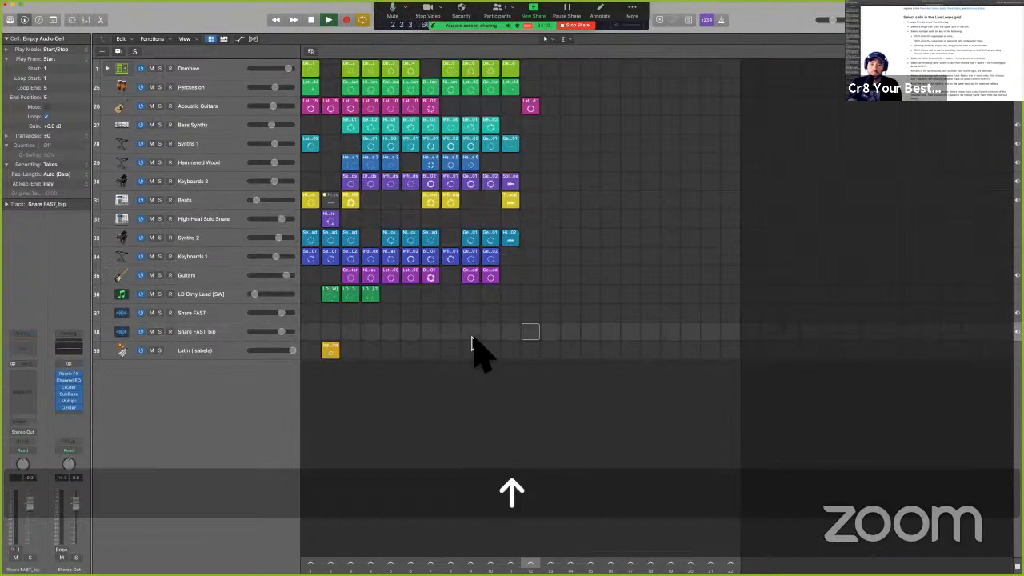
key(Right)
key(Right)
key(Left)
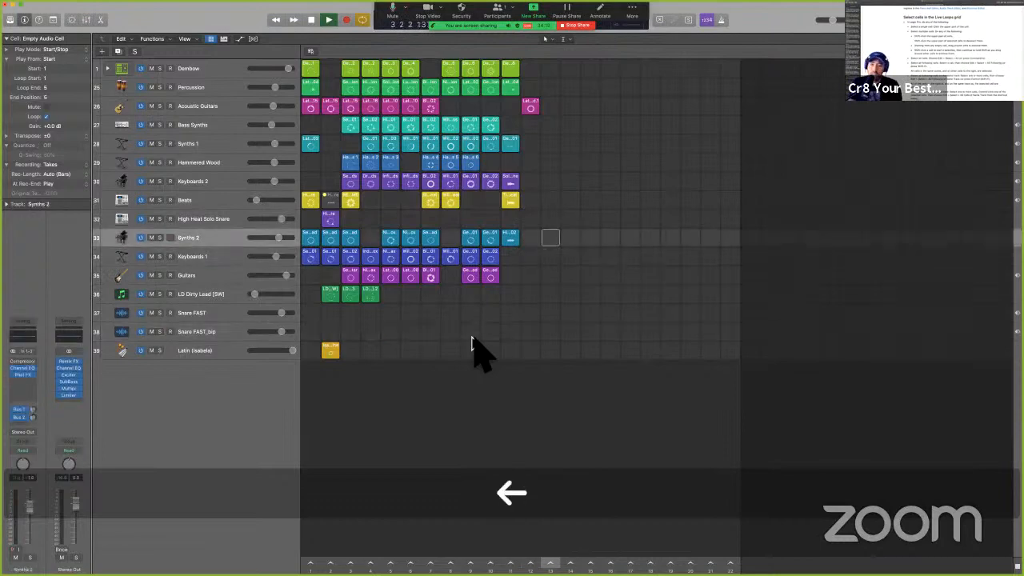
key(Up)
key(ctrl+Return)
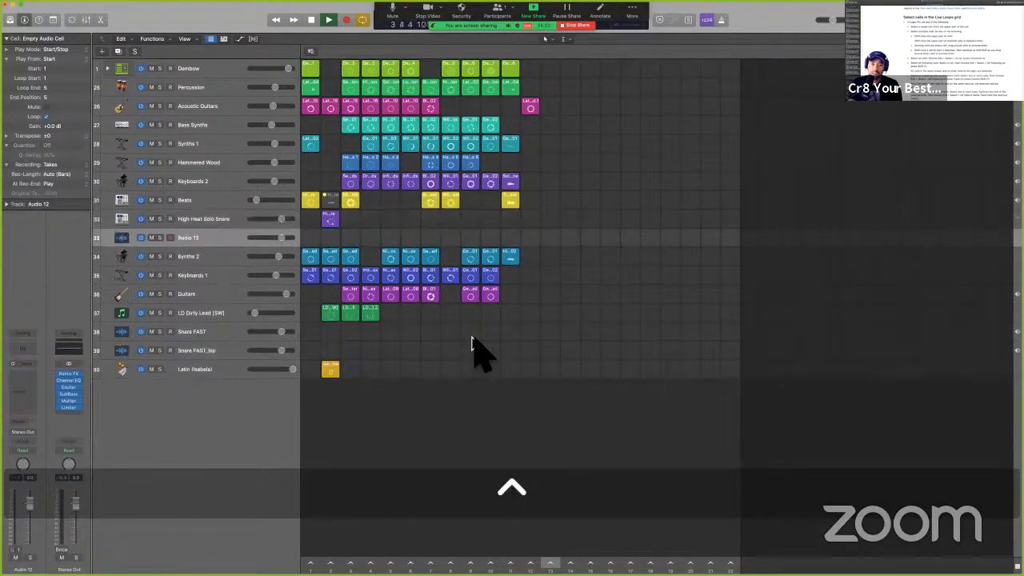
- Undo the new audio track and move the cell selection to the empty High Heat Solo Snare cell in scene 12
key(super+z)
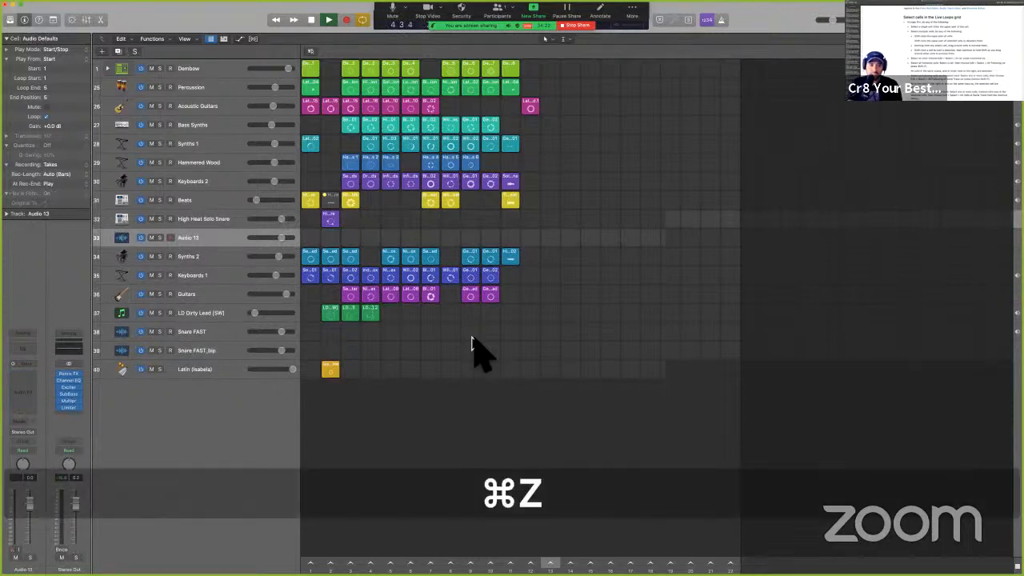
shift+click(547, 219)
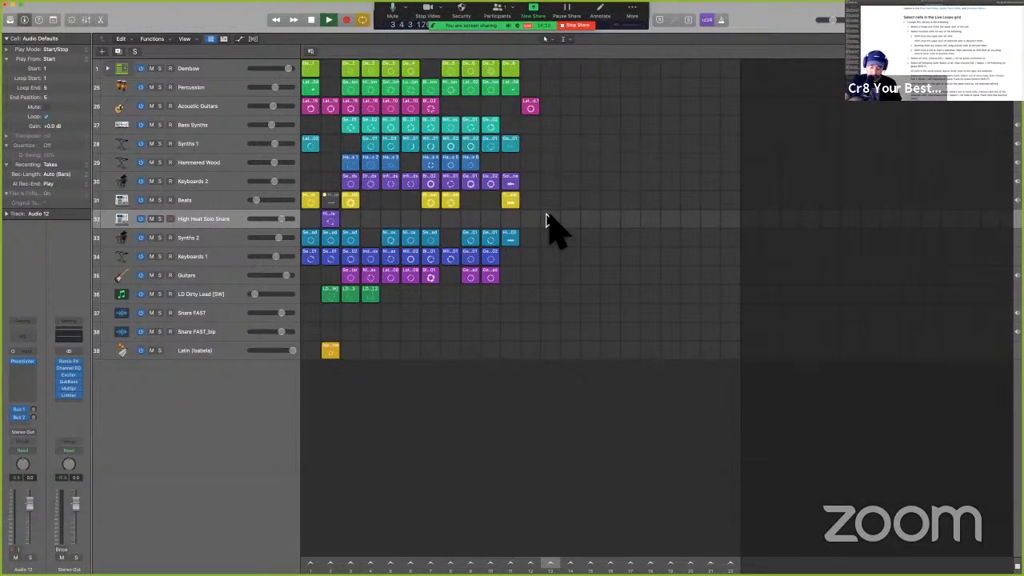
key(Right)
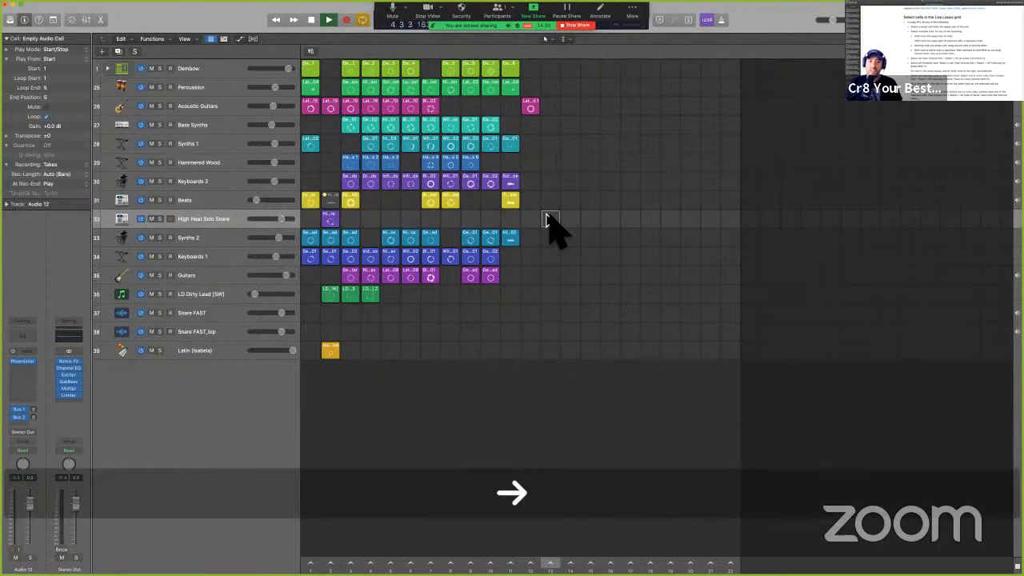
key(Up)
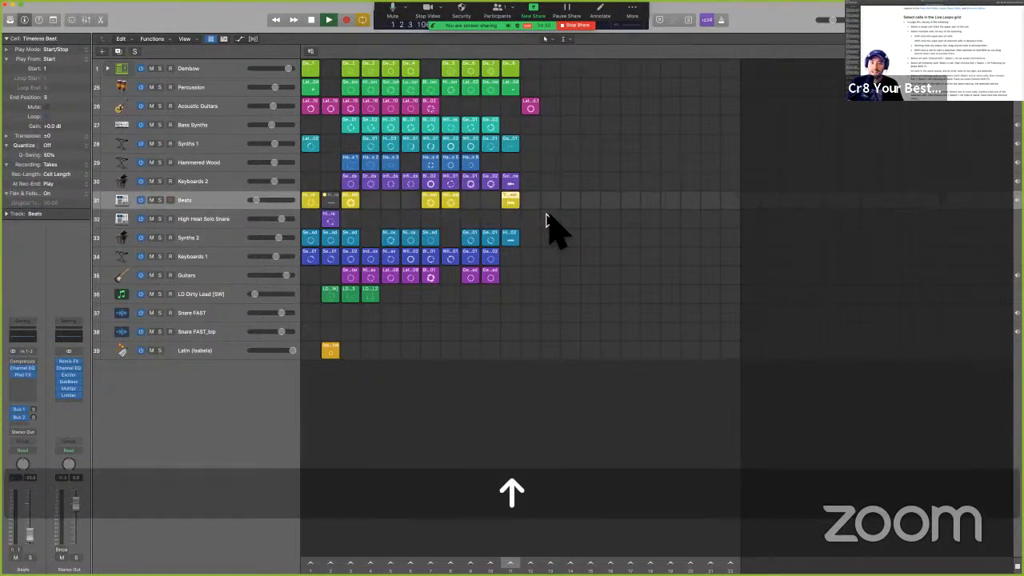
key(Down)
key(Right)
- Switch to the Logic Pro manual, highlight the "Select multiple cells: Do any of the following:" line, and return to the Live Loops grid
key(ctrl+Left)
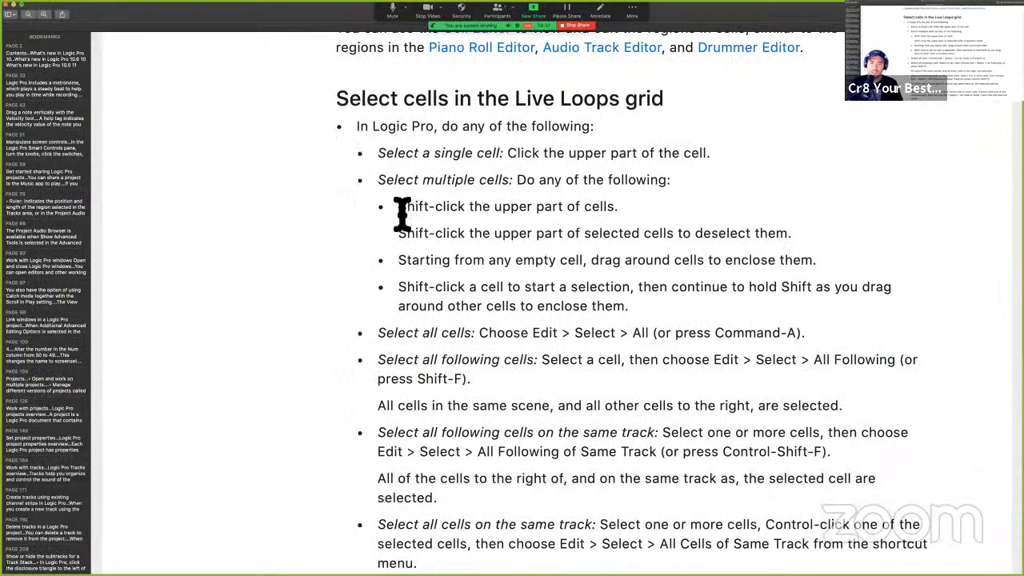
drag(382, 181, 689, 187)
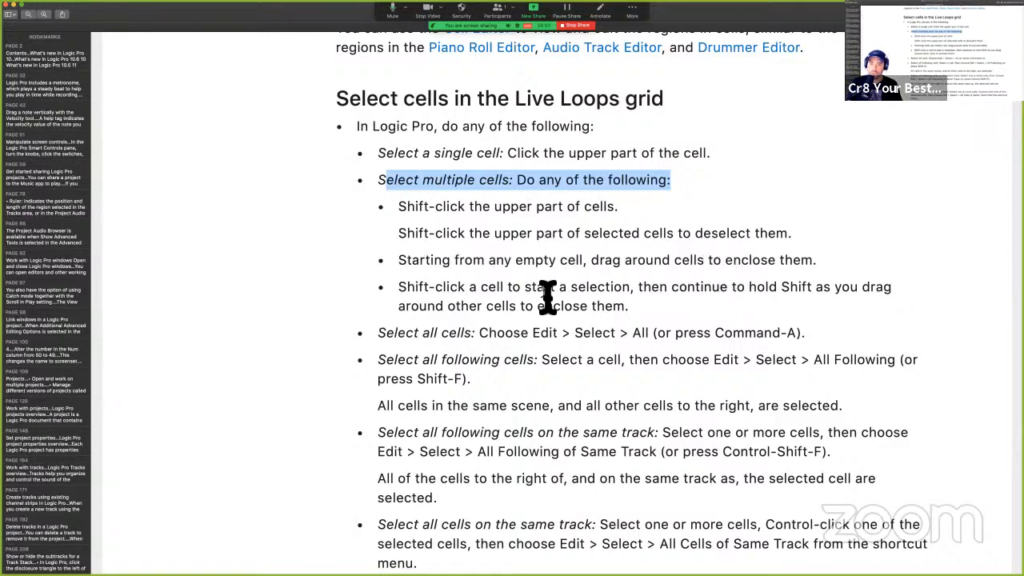
key(ctrl+Right)
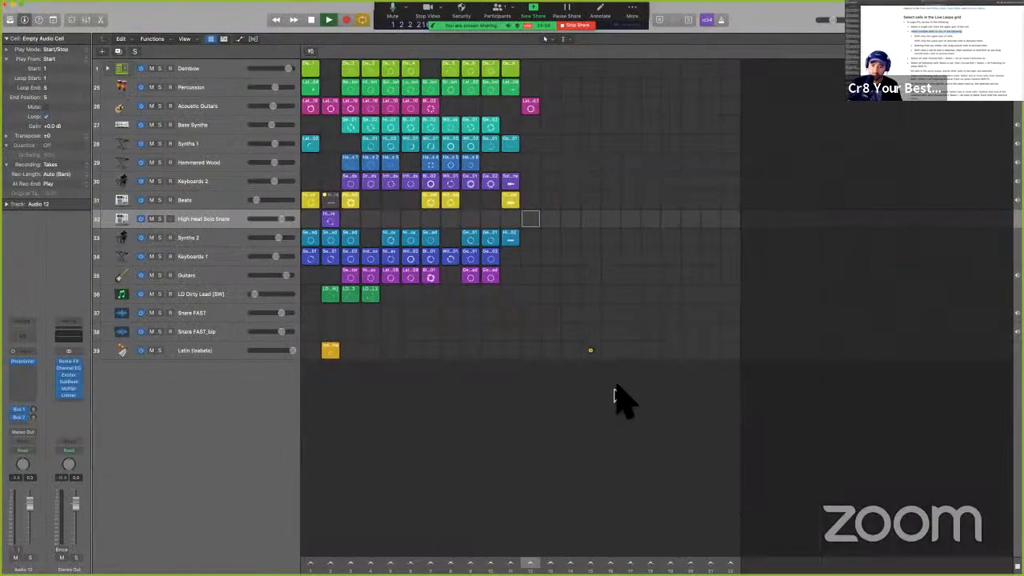
- Select all filled cells from scene 4 onward by enclosing them, delete them and undo the deletion
drag(615, 392, 371, 76)
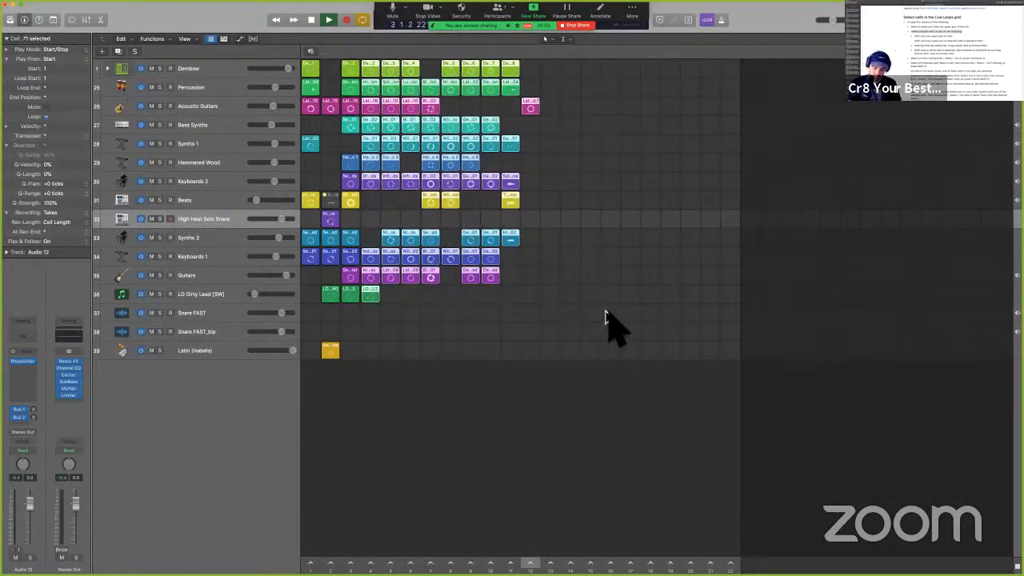
key(BackSpace)
key(super+z)
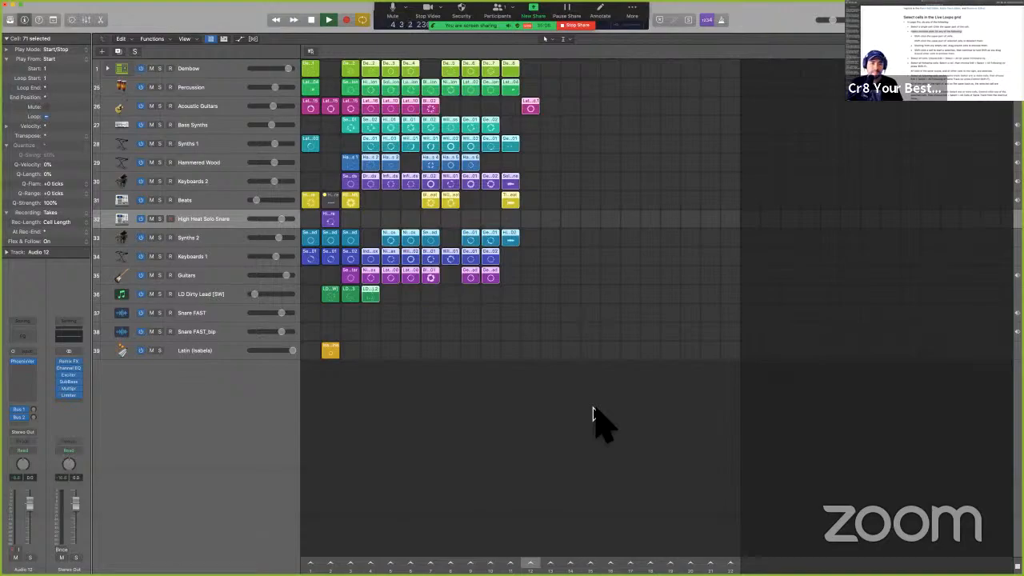
- Consult the manual's instructions for selecting multiple cells and return to the Live Loops grid
key(super+Tab)
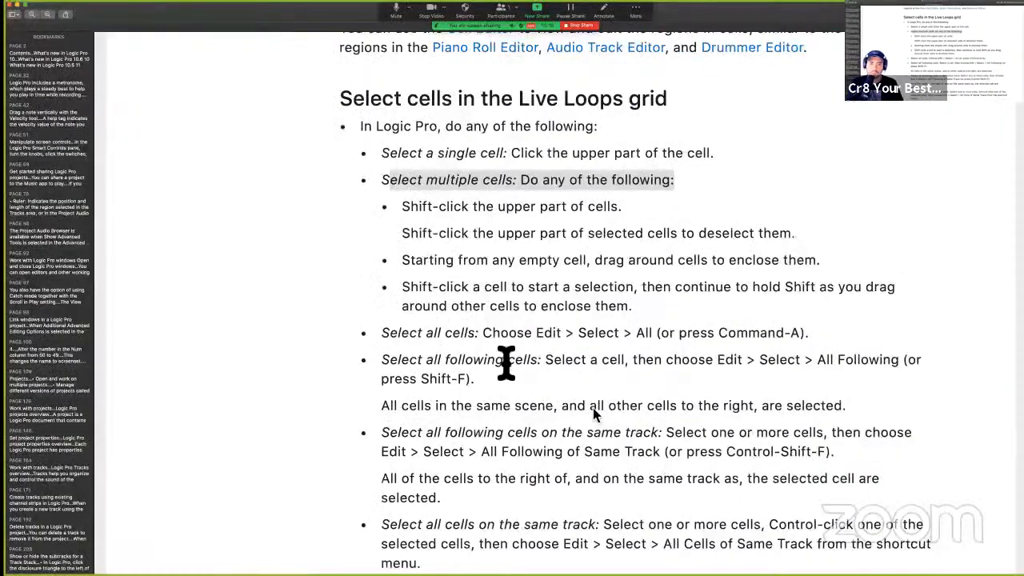
scroll(505, 362, down, 1)
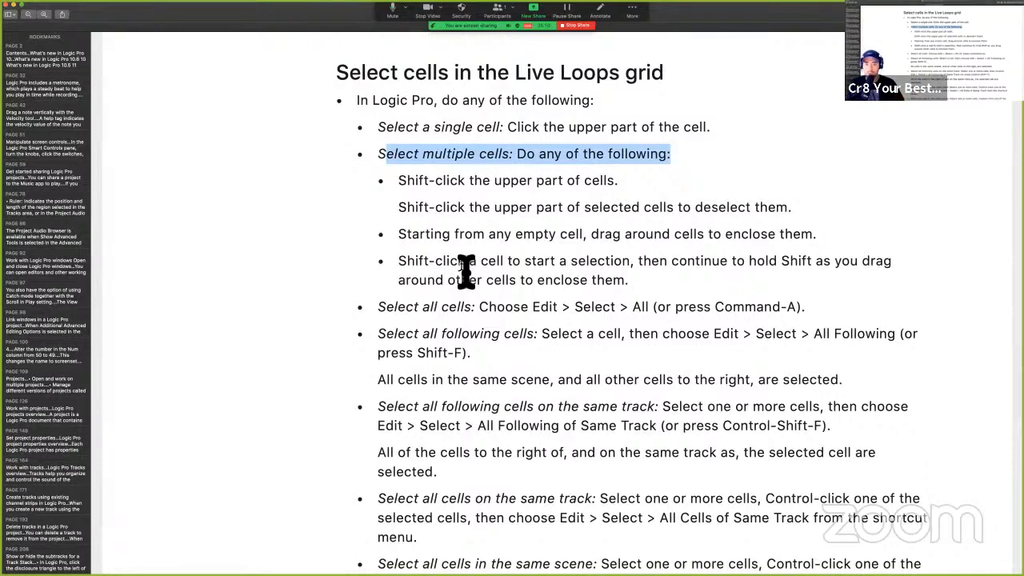
key(super+Tab)
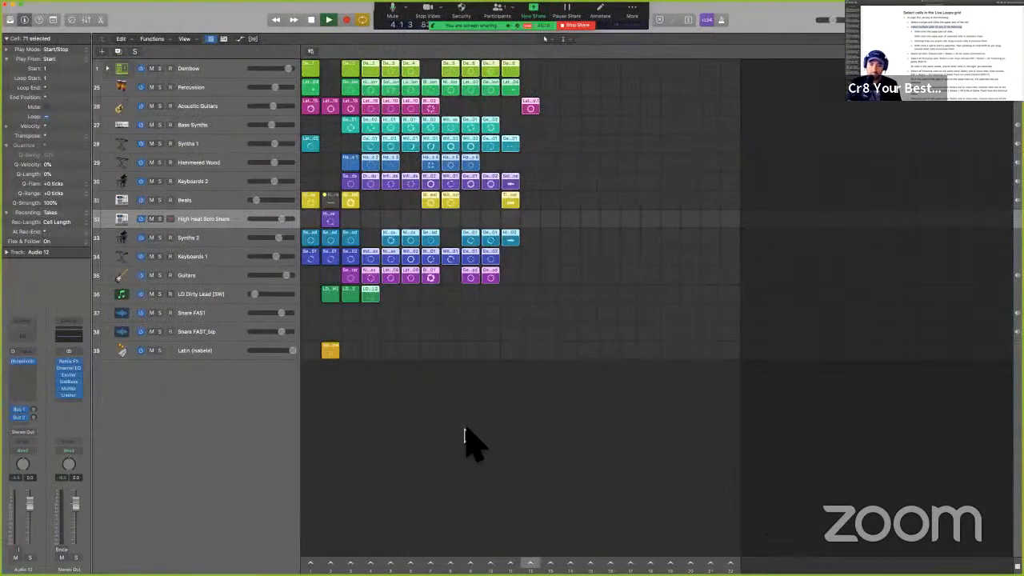
- Clear the selection, select the three LD Dirty Lead [SW] cells and add the Dembow to Hammered Wood cells from scene 7 onward
shift+click(507, 432)
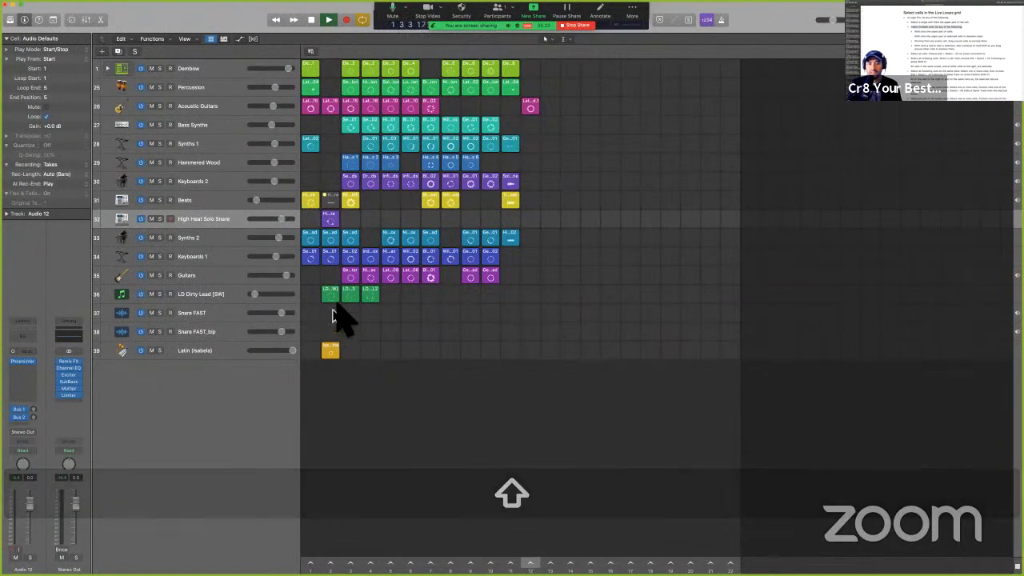
shift+click(332, 296)
shift+click(349, 296)
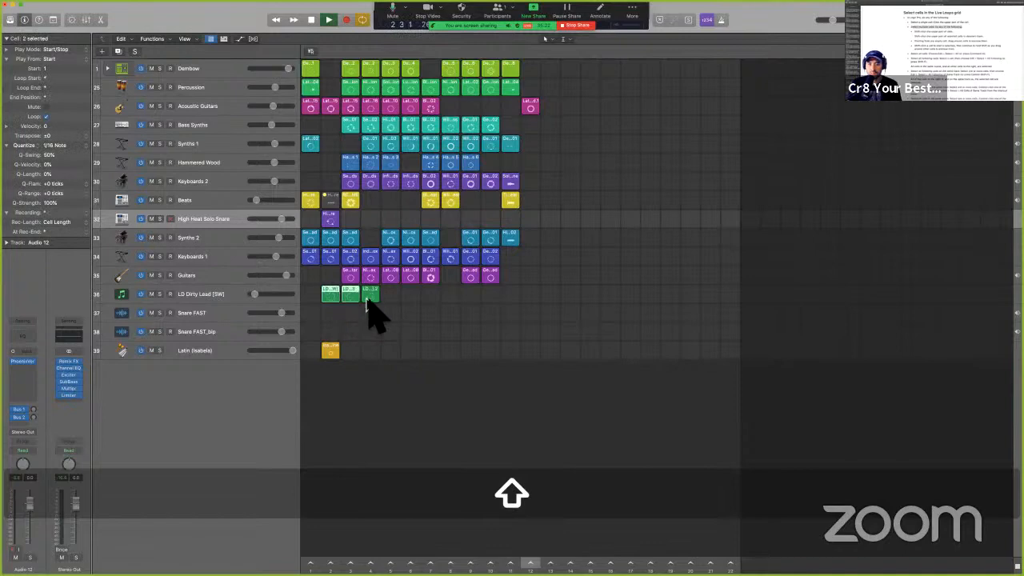
shift+click(368, 297)
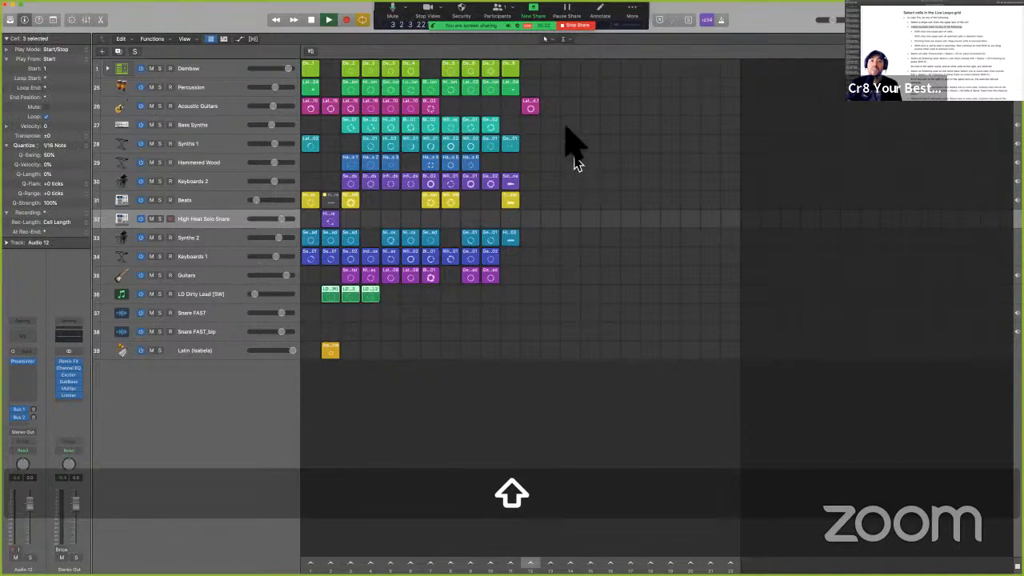
drag(574, 159, 426, 65)
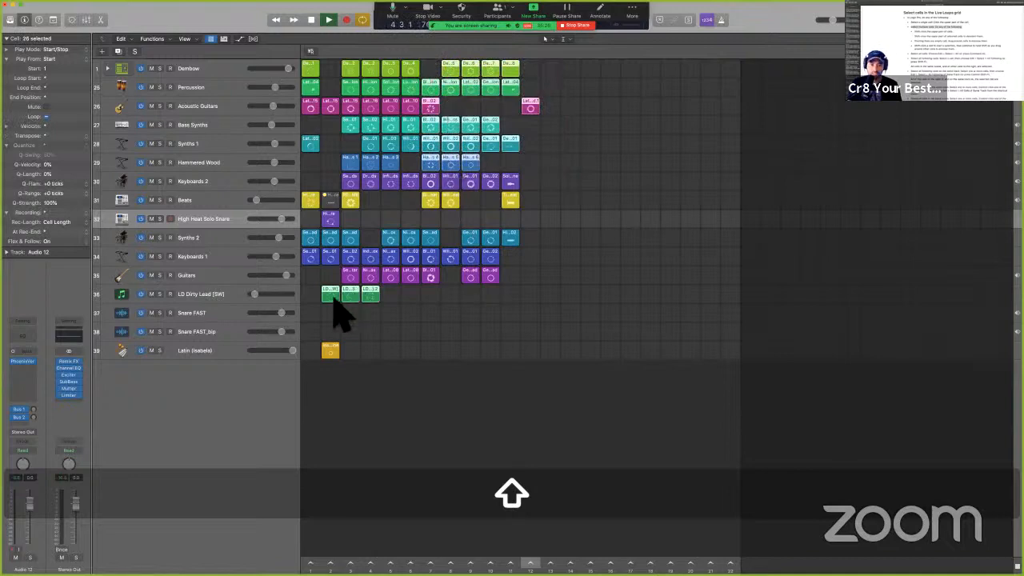
- Mark the selected LD Dirty Lead [SW] cells and the upper selected group with the on-screen pen, and remove the markings
key(ctrl)
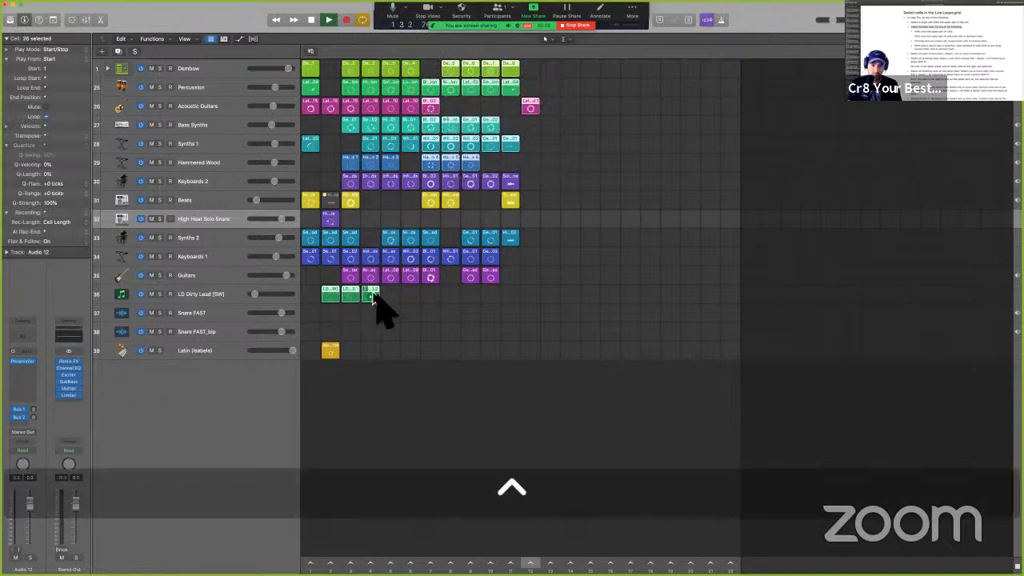
mouse_move(378, 310)
mouse_down()
mouse_move(382, 285)
mouse_move(357, 291)
mouse_up()
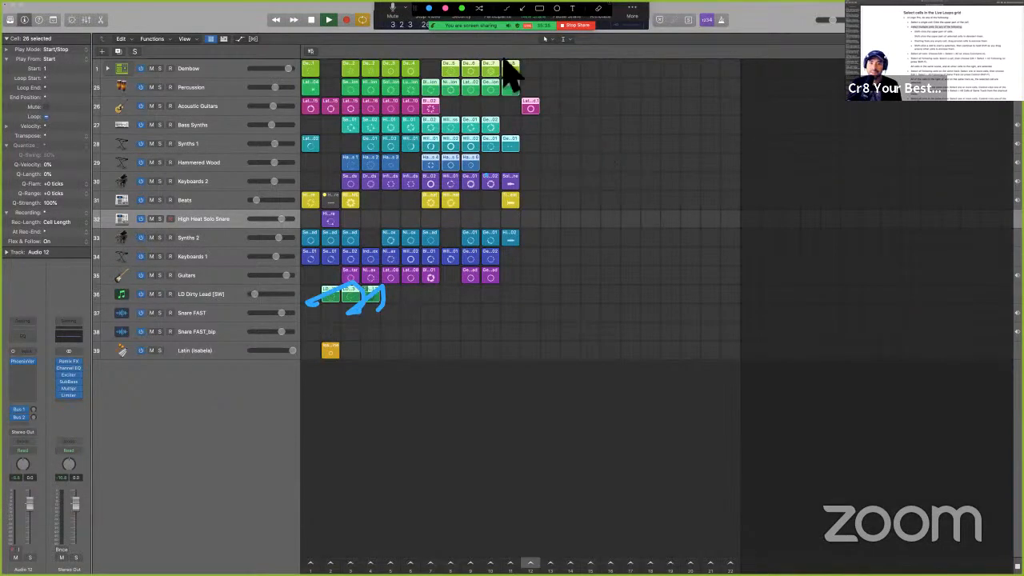
drag(593, 148, 544, 141)
key(ctrl+a)
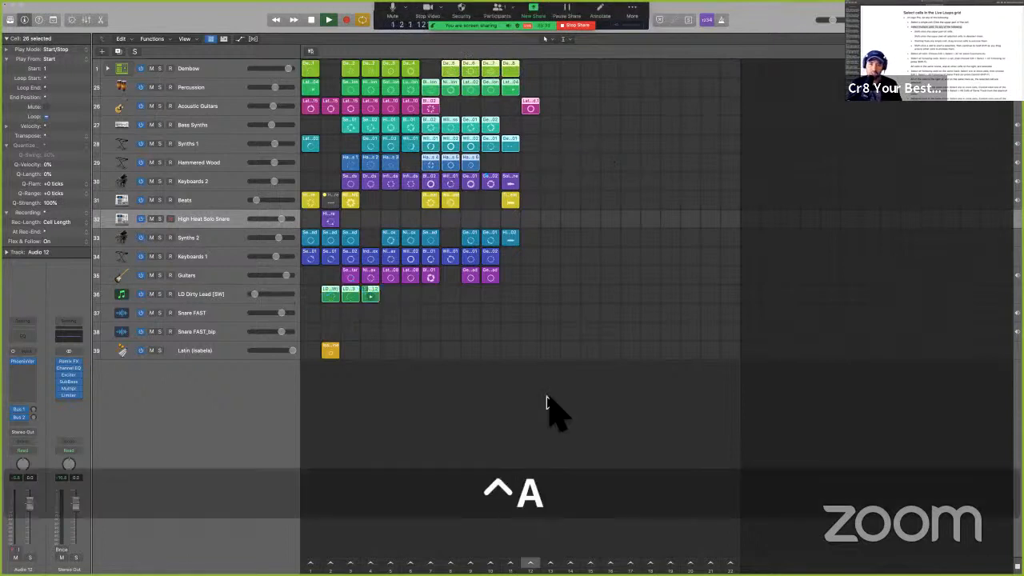
- Glance at the manual again, then start playback of the selected cells in the grid and stop it
key(ctrl+Left)
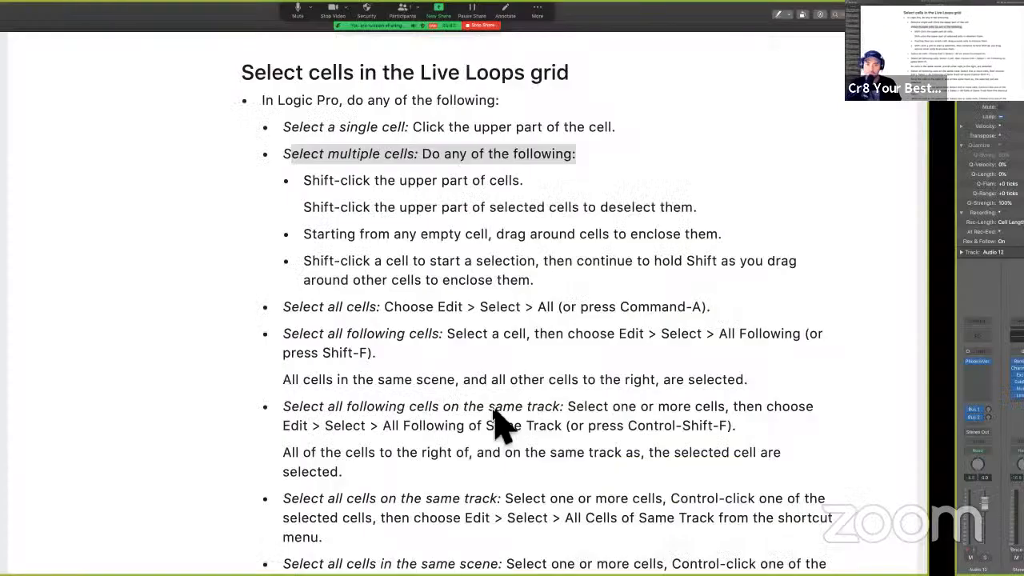
key(ctrl+Right)
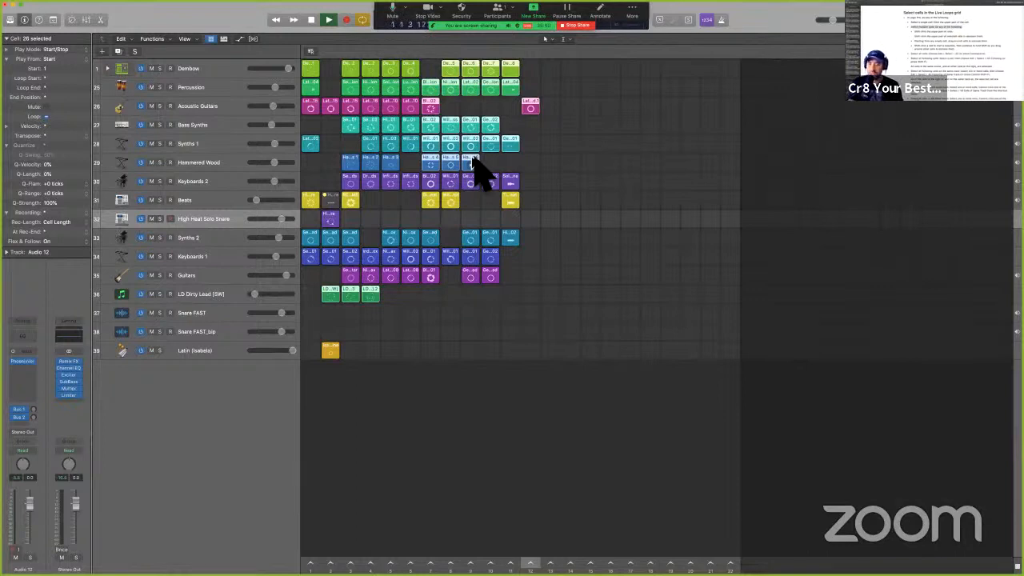
key(Return)
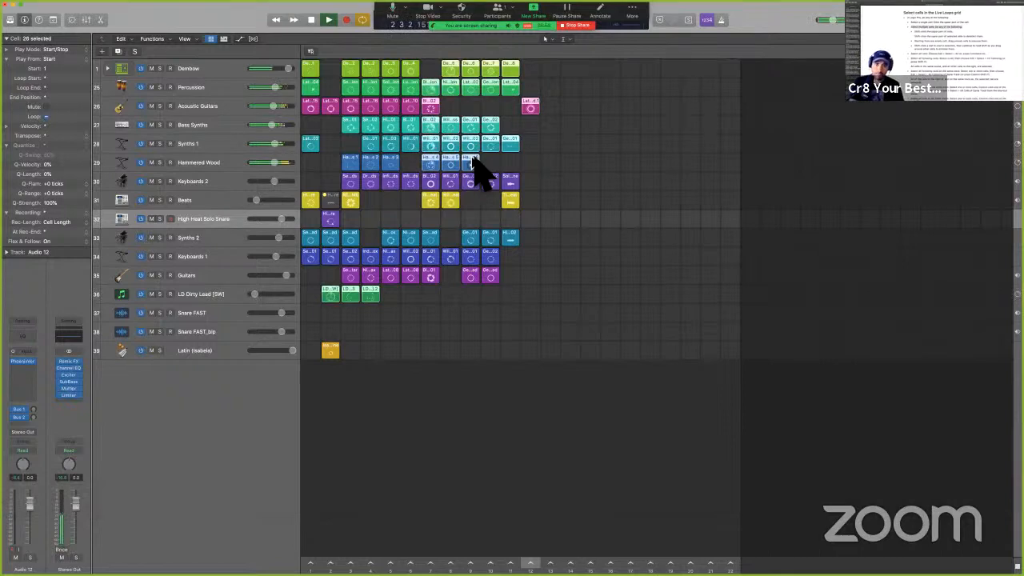
key(super+Return)
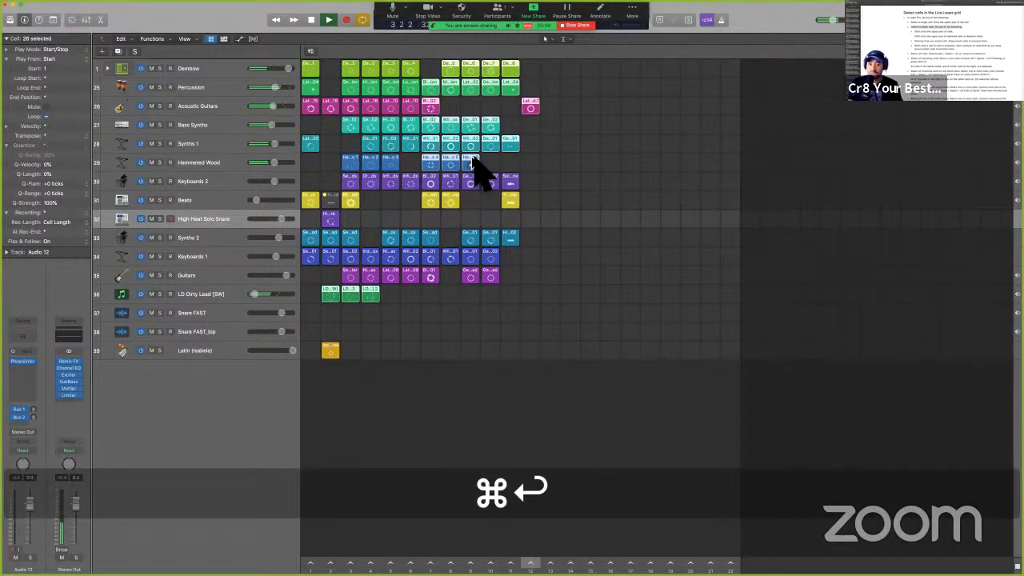
- Select the Acoustic Guitars scene 4, Bass Synths scene 5, Synths 1 scene 6 and Beats scene 7 cells, then play and stop them
click(369, 108)
shift+click(389, 126)
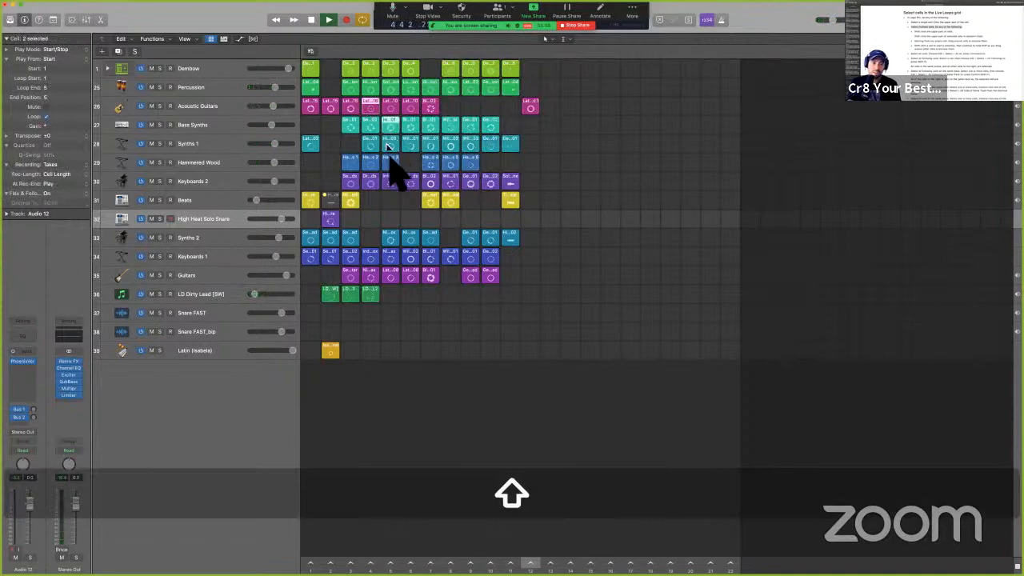
shift+click(408, 147)
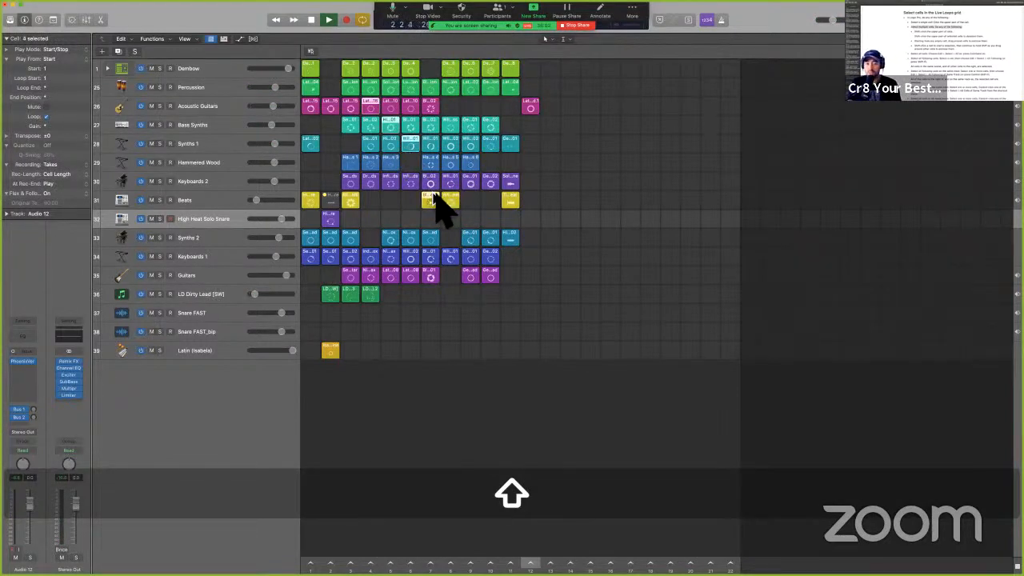
key(Return)
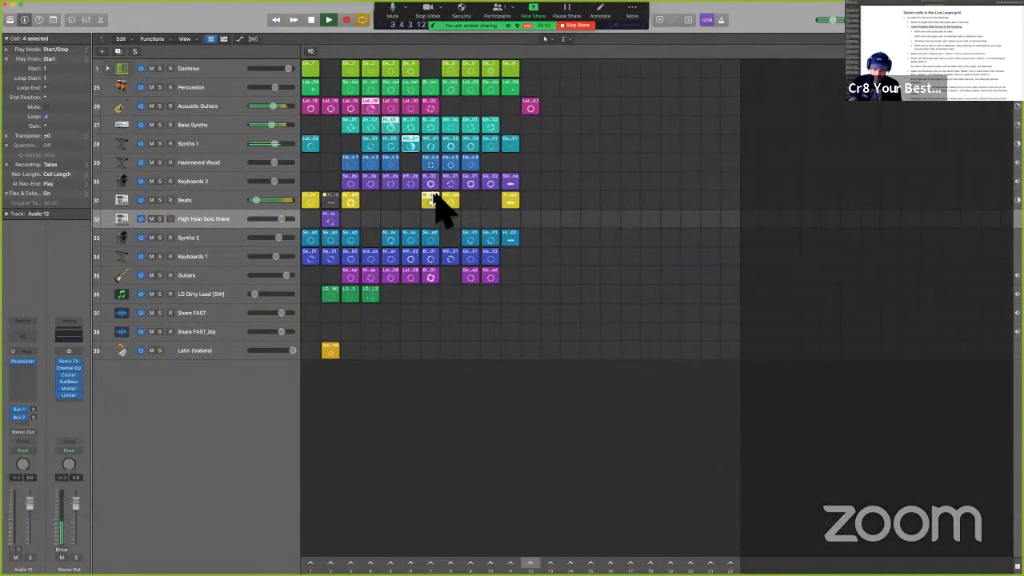
key(Return)
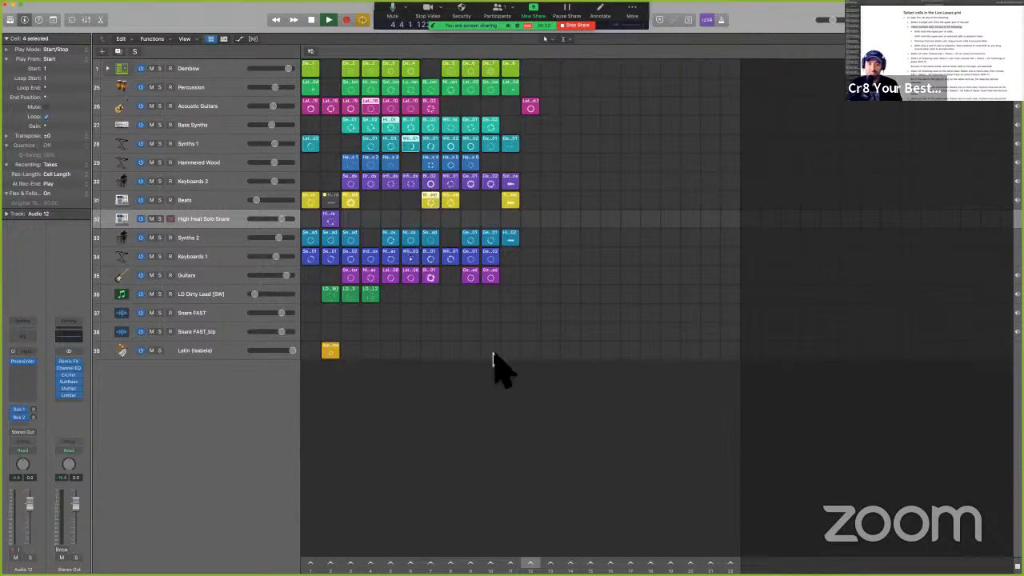
- Switch to the manual, read on through the cell selection commands and highlight the shortcut for selecting all following cells
key(ctrl+Left)
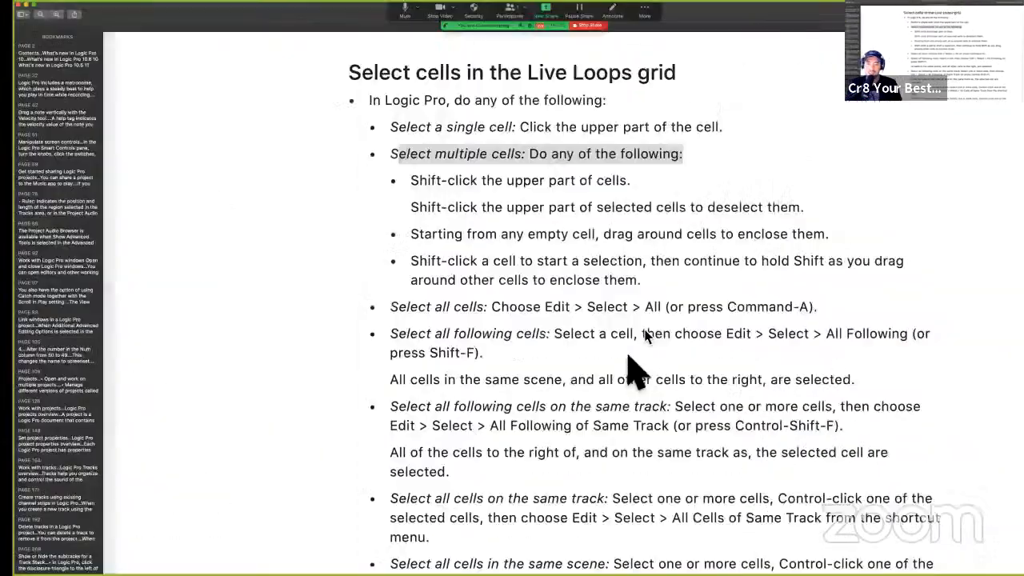
scroll(628, 365, down, 2)
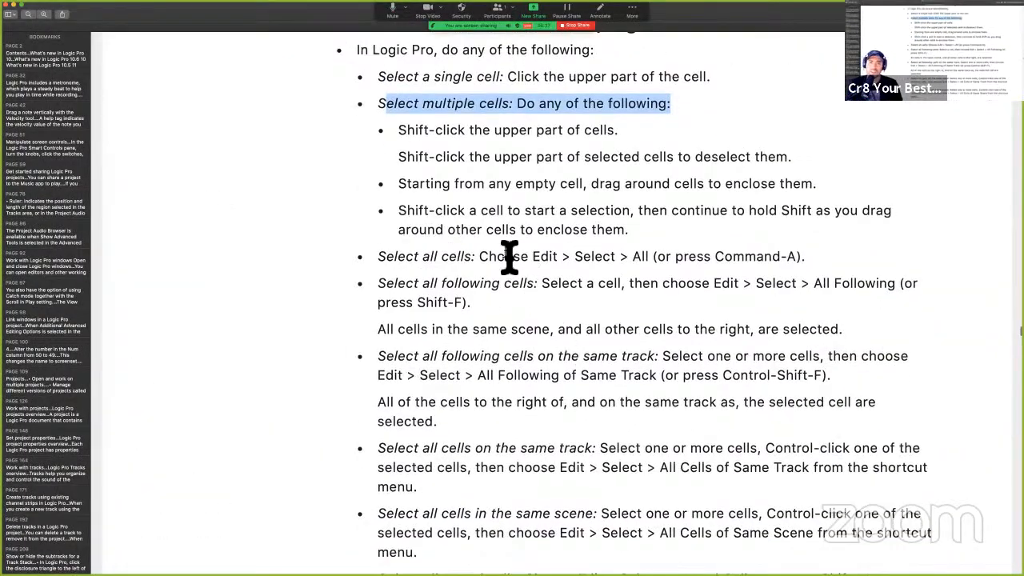
scroll(674, 206, down, 2)
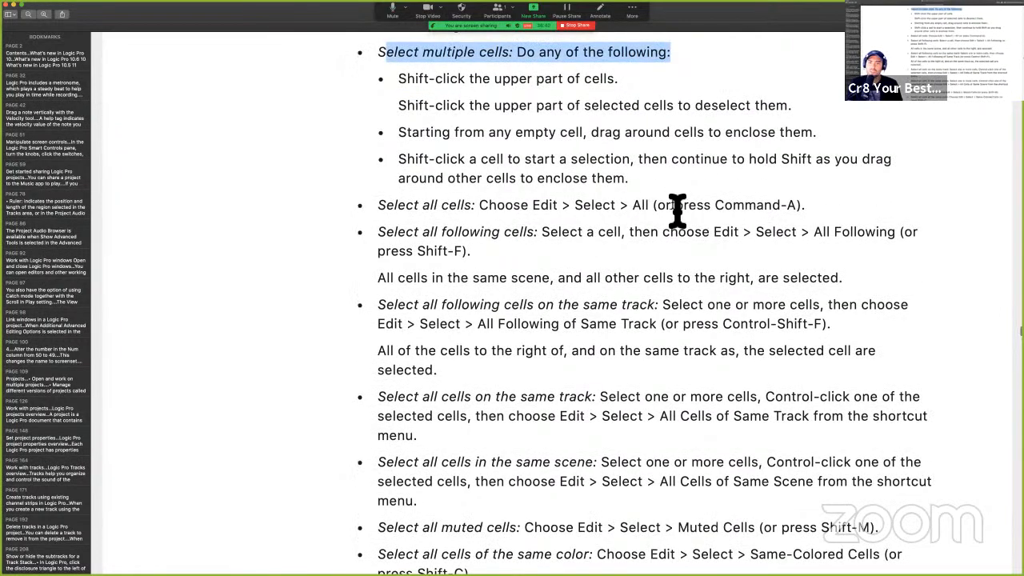
scroll(676, 211, down, 1)
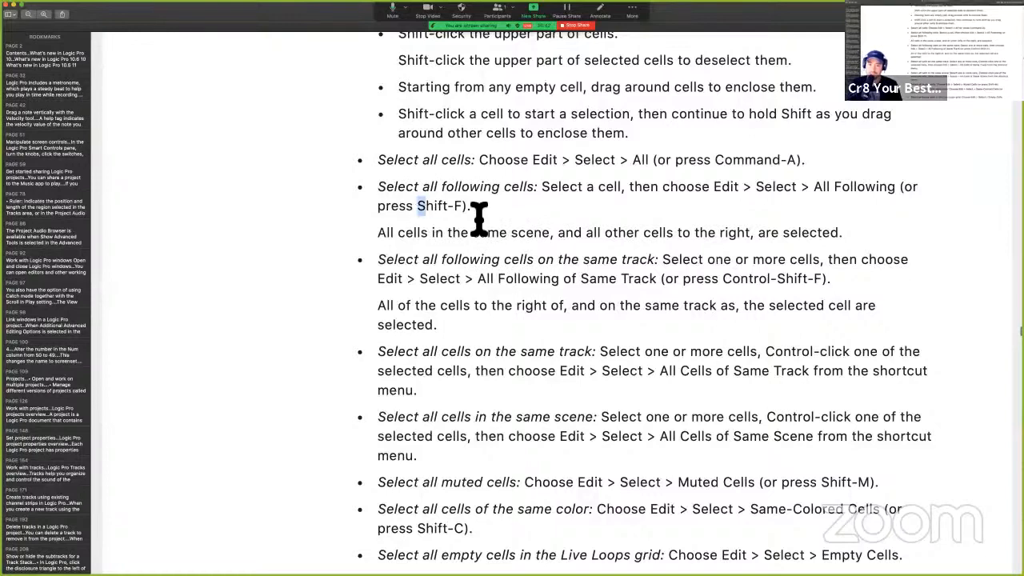
drag(416, 206, 475, 210)
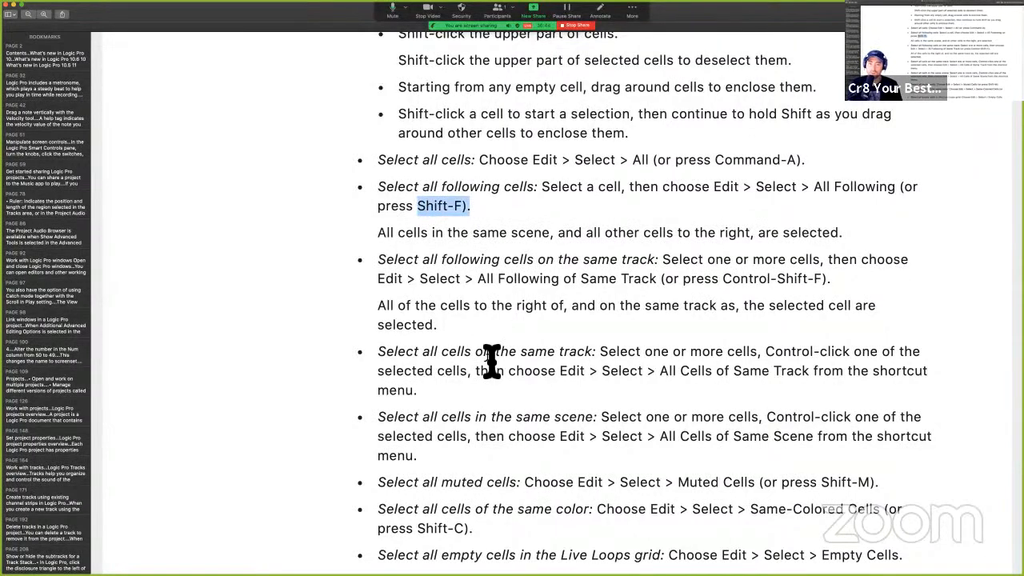
- Return to the Live Loops grid, select the Guitars cell in scene 3 and extend the selection to all following cells
key(ctrl+Right)
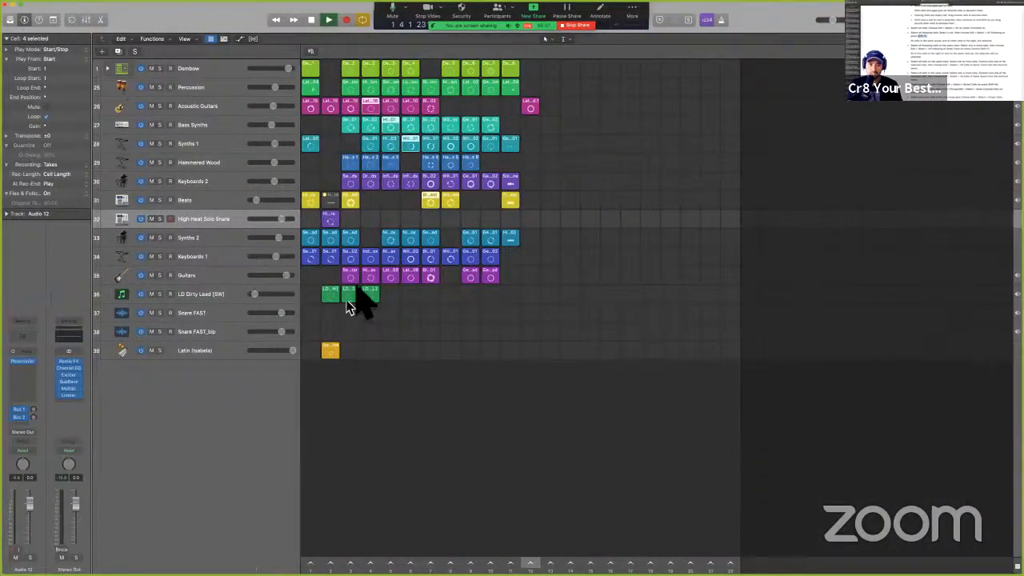
click(352, 280)
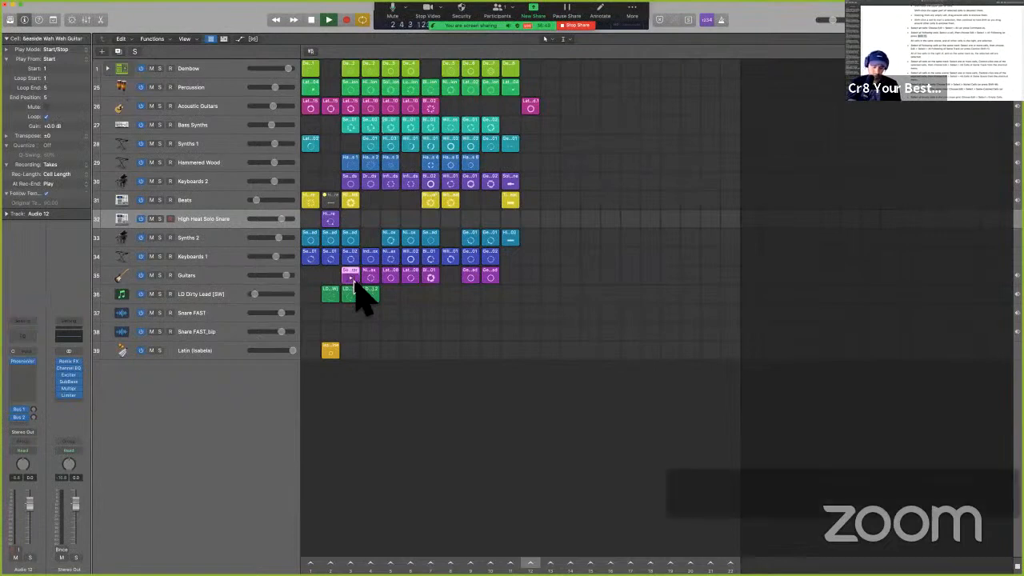
key(shift+f)
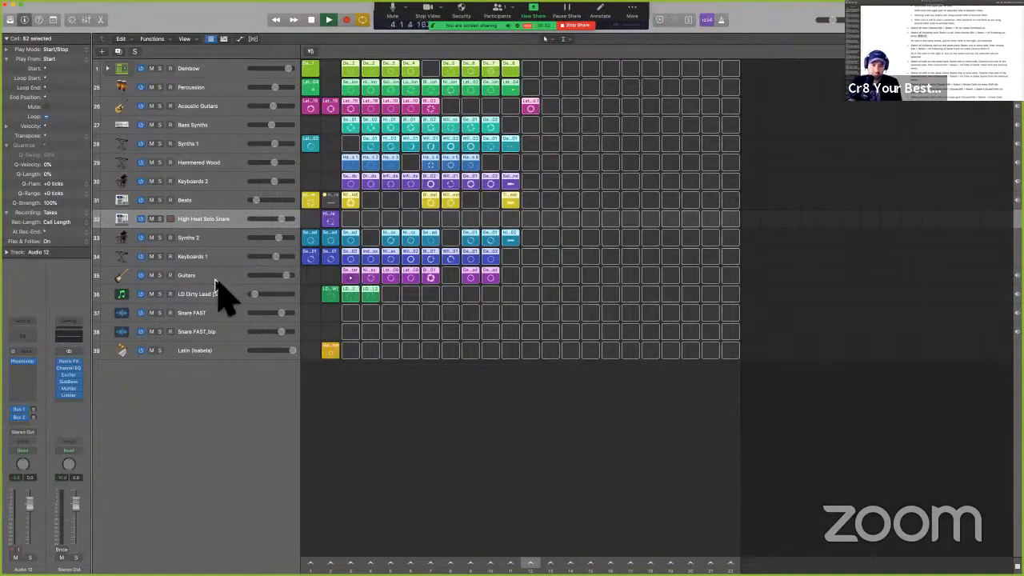
- Clear the selection, then select the Guitars cell in scene 3 and all following cells on the same track
click(321, 283)
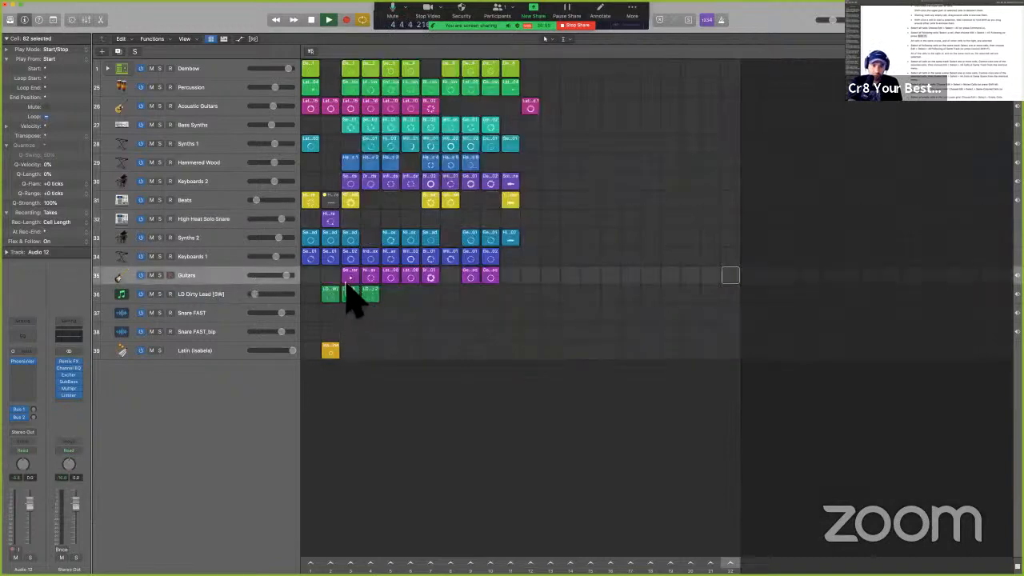
click(345, 283)
key(ctrl+shift)
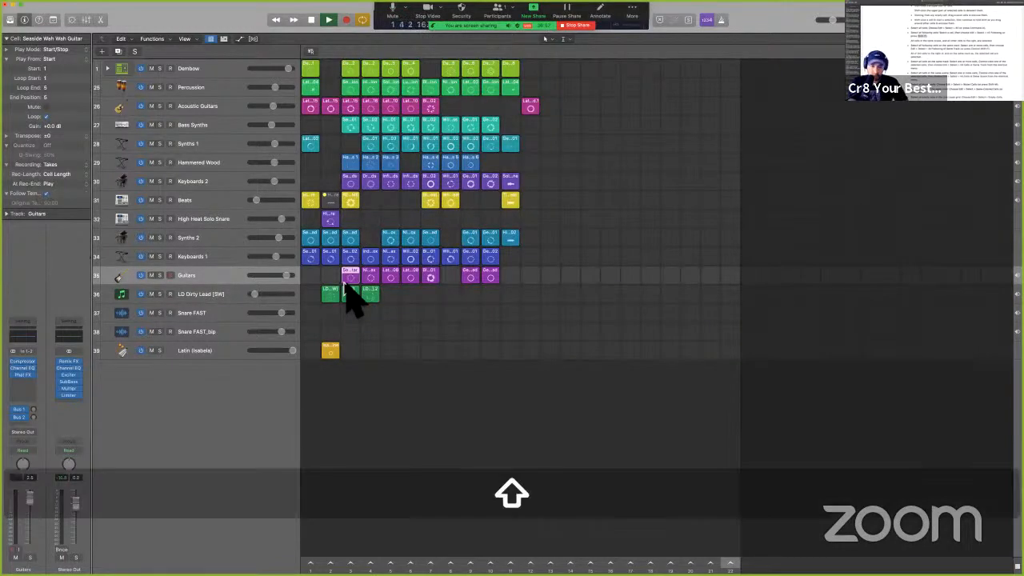
ctrl+shift+click(346, 285)
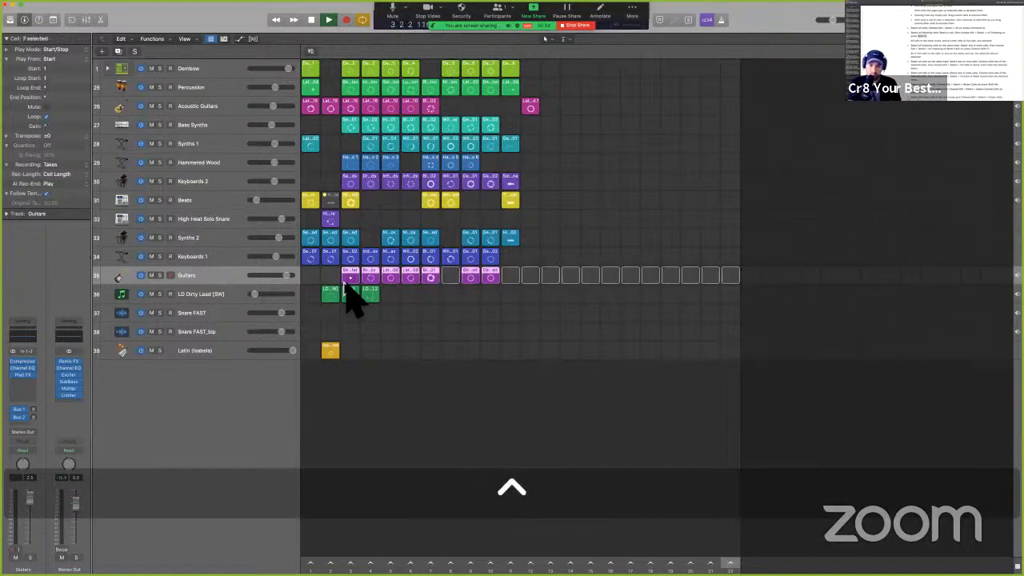
- Switch to the manual and read on through the commands for selecting cells on the same track and in the same scene
key(ctrl+m)
key(ctrl+m)
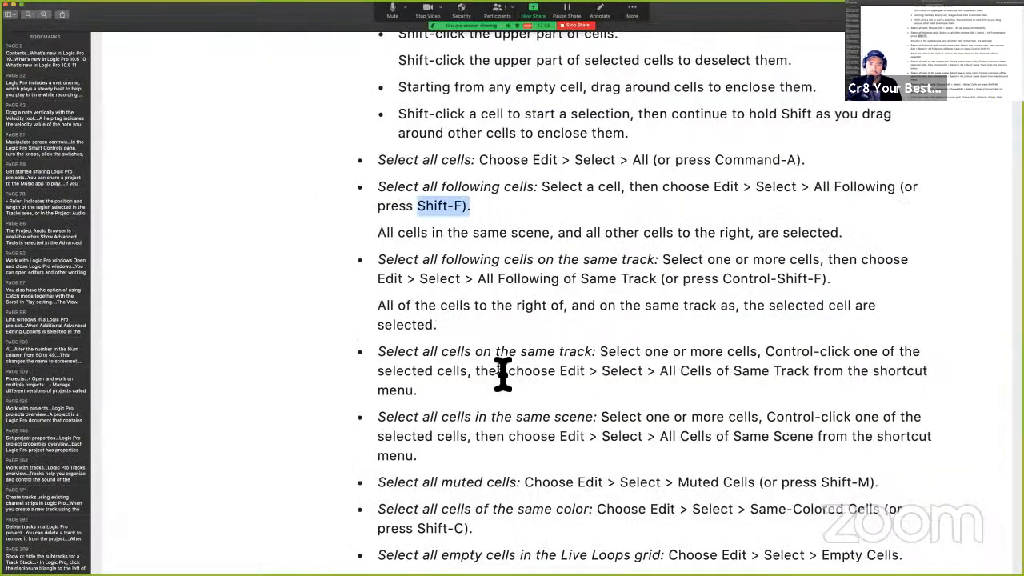
scroll(503, 372, down, 3)
scroll(502, 372, down, 2)
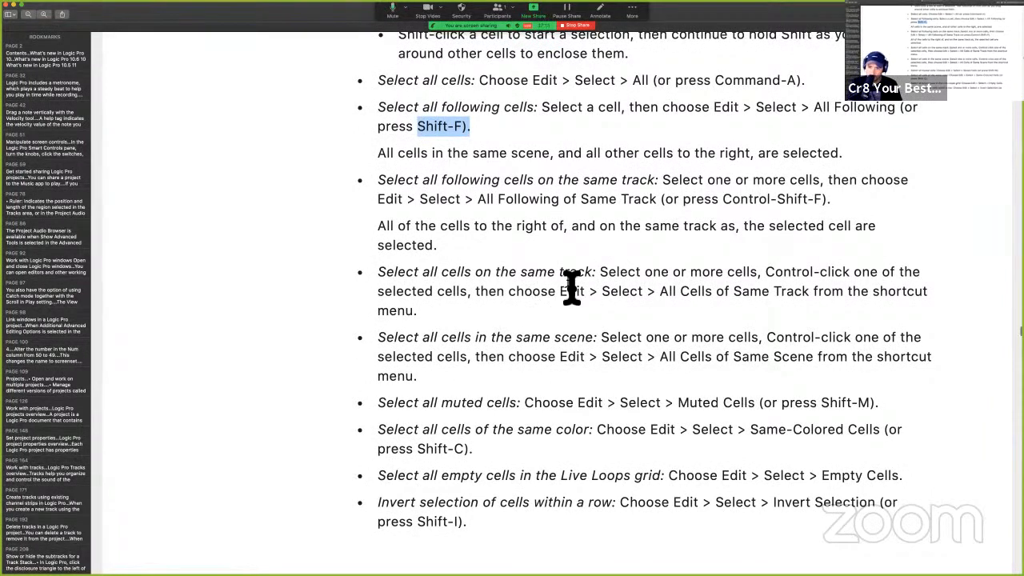
scroll(571, 287, down, 2)
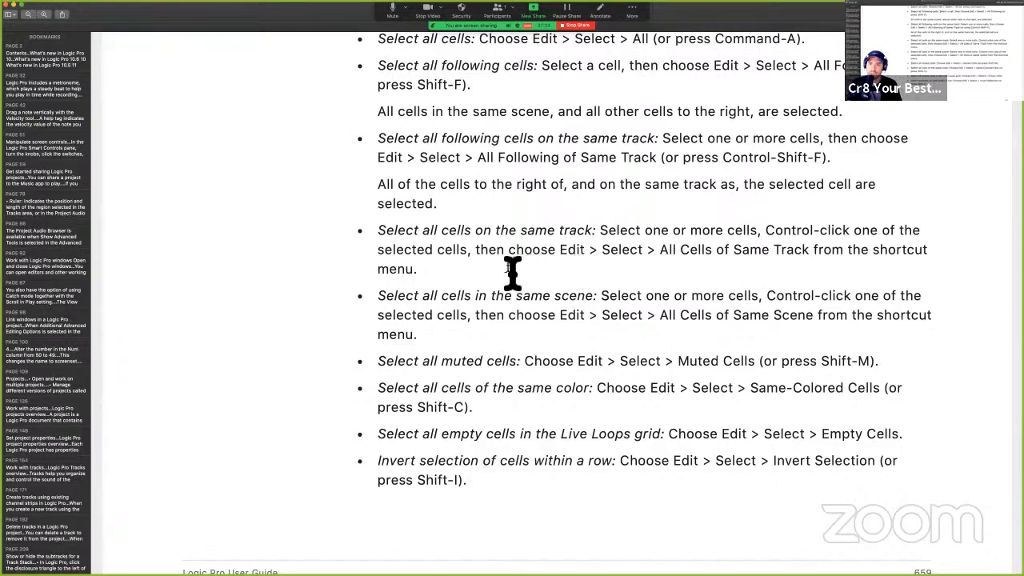
- Return to the Live Loops grid and select the Keyboards 2 cell in scene 3 with all following cells of the same track
key(ctrl+Right)
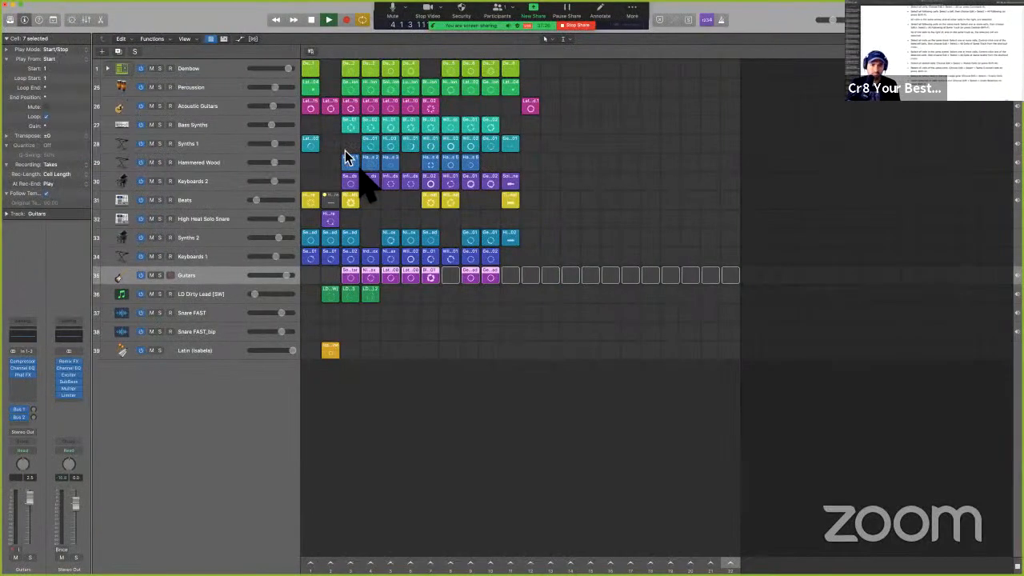
click(357, 177)
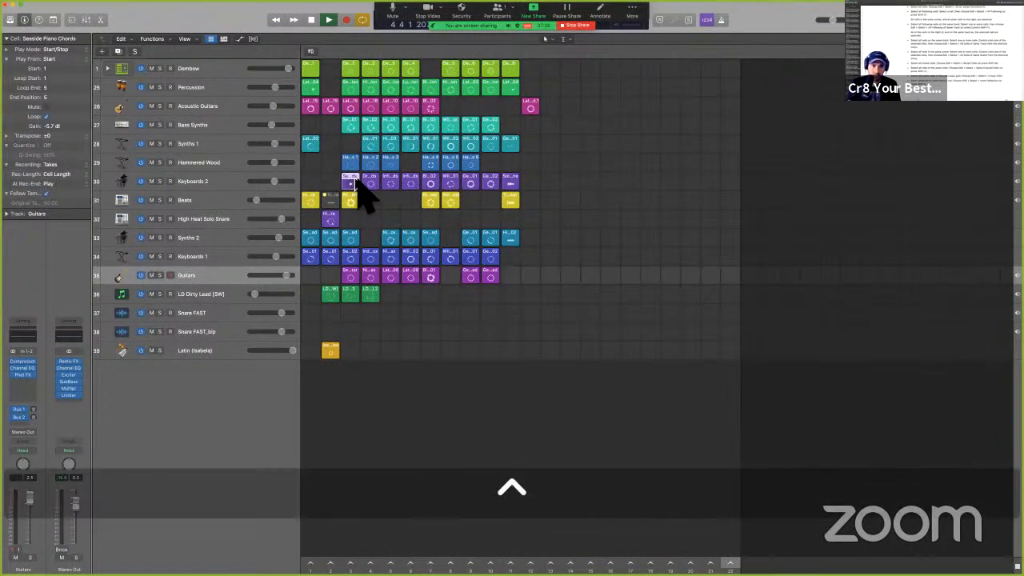
right_click(357, 178)
click(357, 177)
right_click(357, 180)
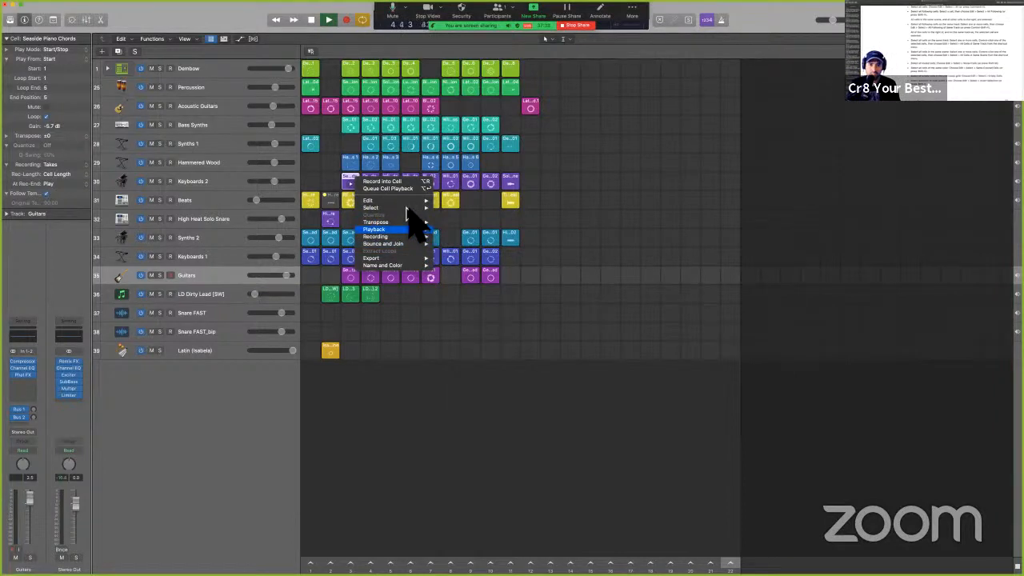
mouse_move(416, 208)
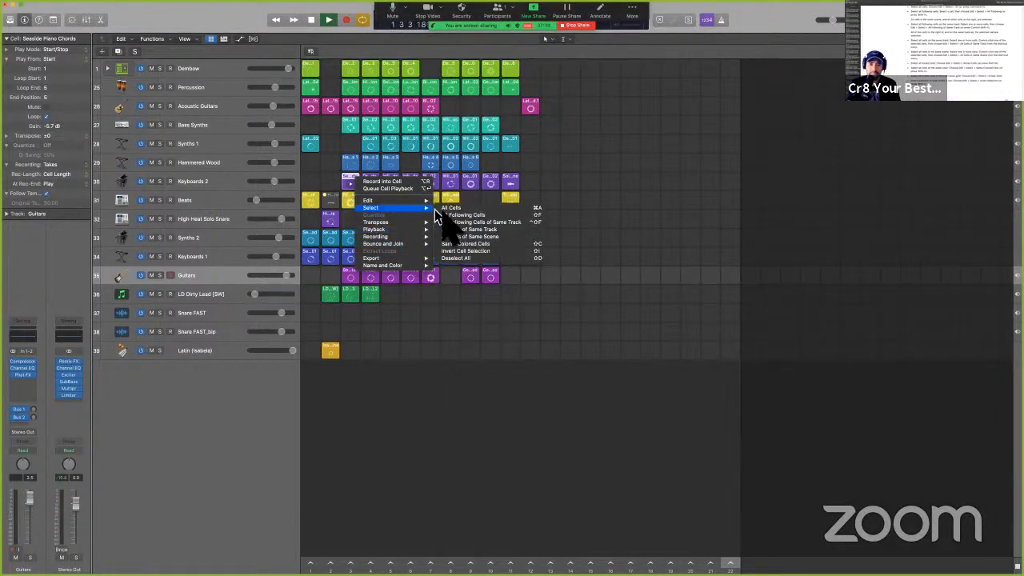
click(518, 223)
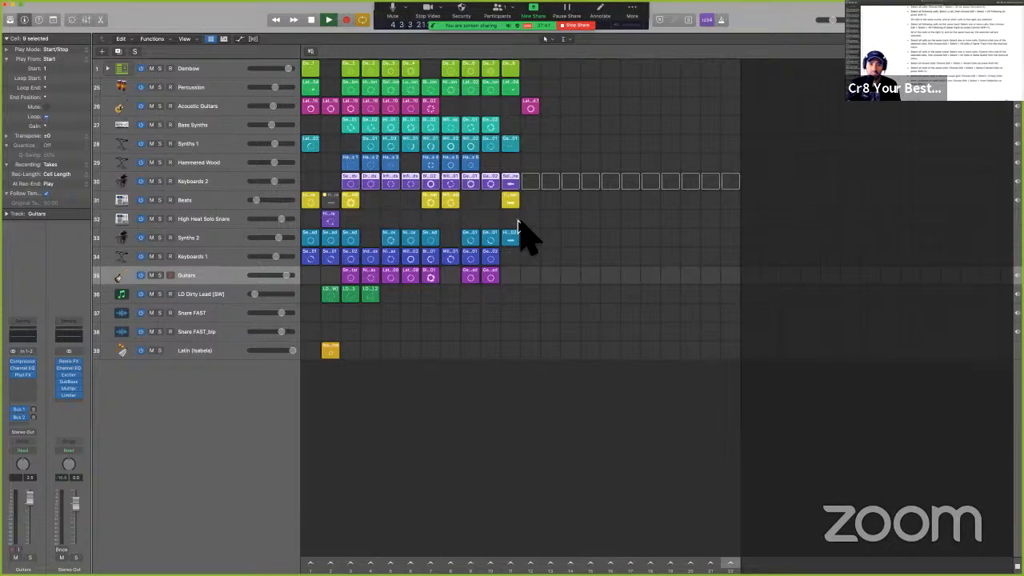
- Switch to the manual and read the entries on selecting cells by scene, muted state and color
key(super)
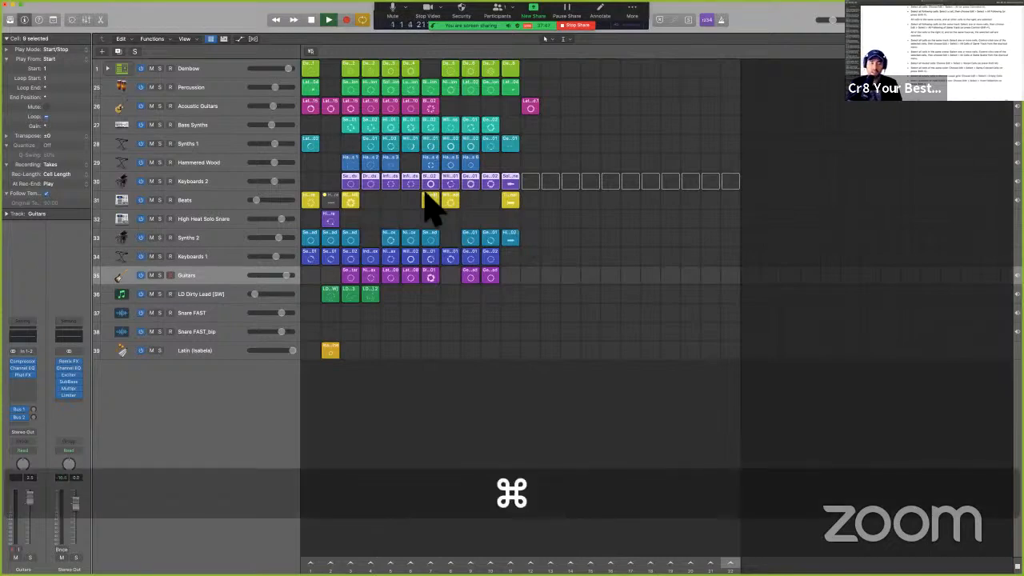
key(super+Tab)
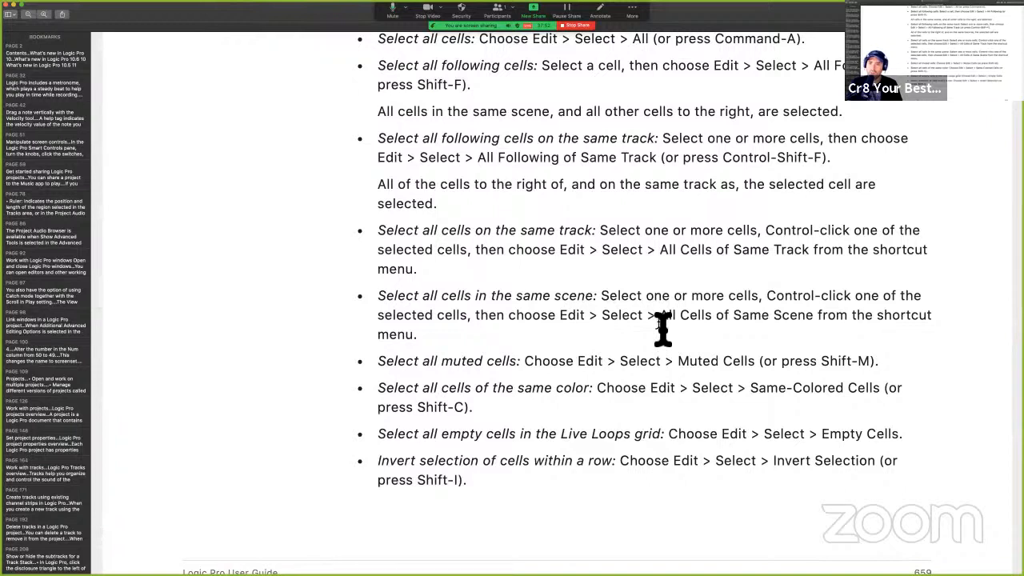
scroll(560, 434, down, 2)
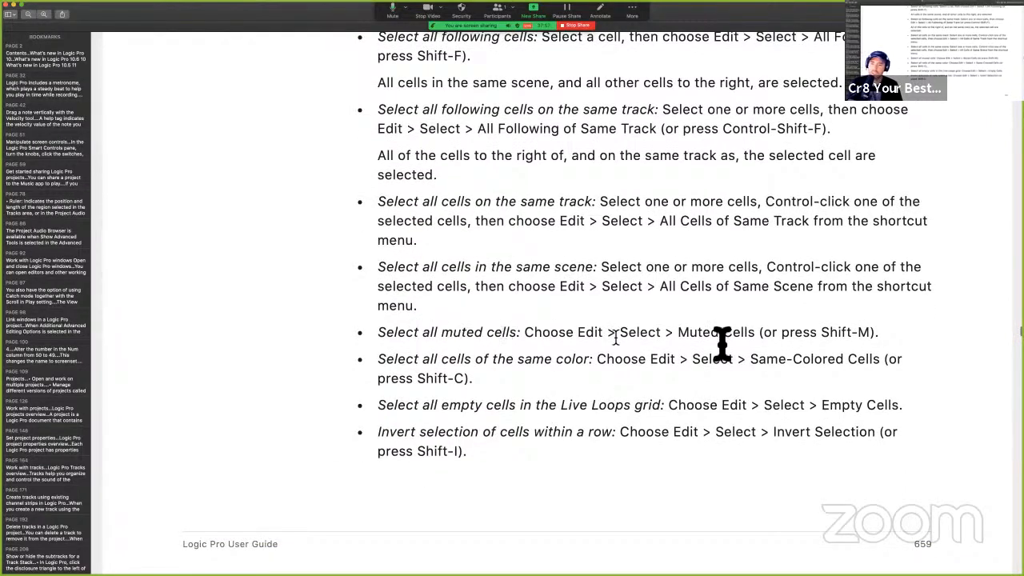
scroll(722, 344, down, 2)
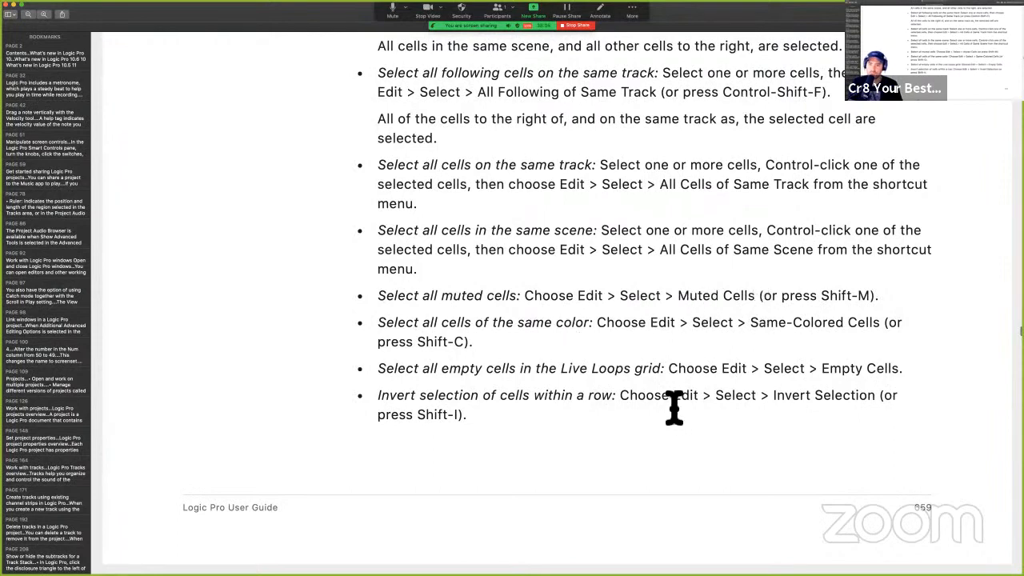
- Return to the Live Loops grid, select all muted cells and delete the muted cell on the Beats track in scene 2
key(super+Tab)
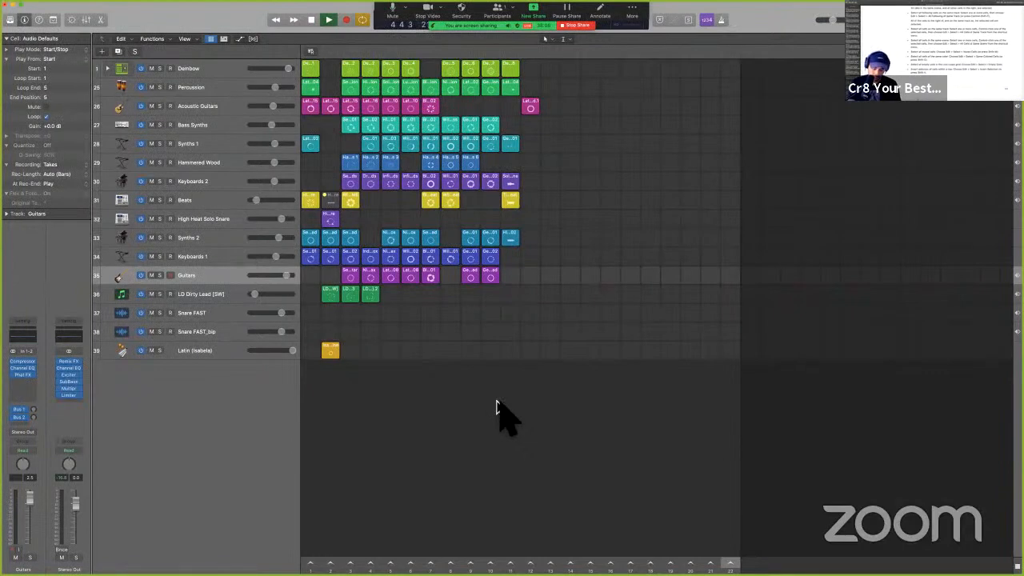
key(shift)
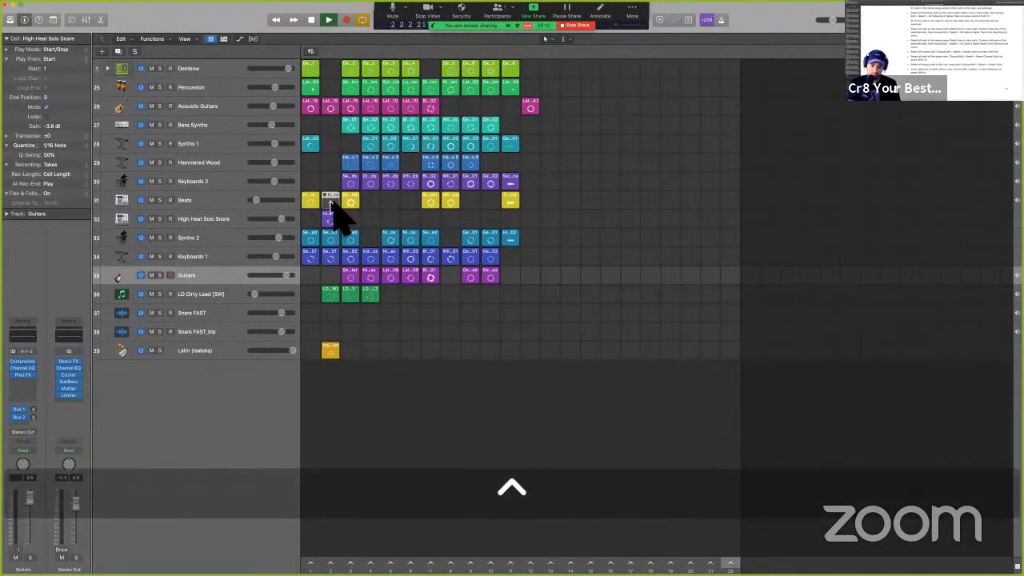
key(ctrl+alt+super)
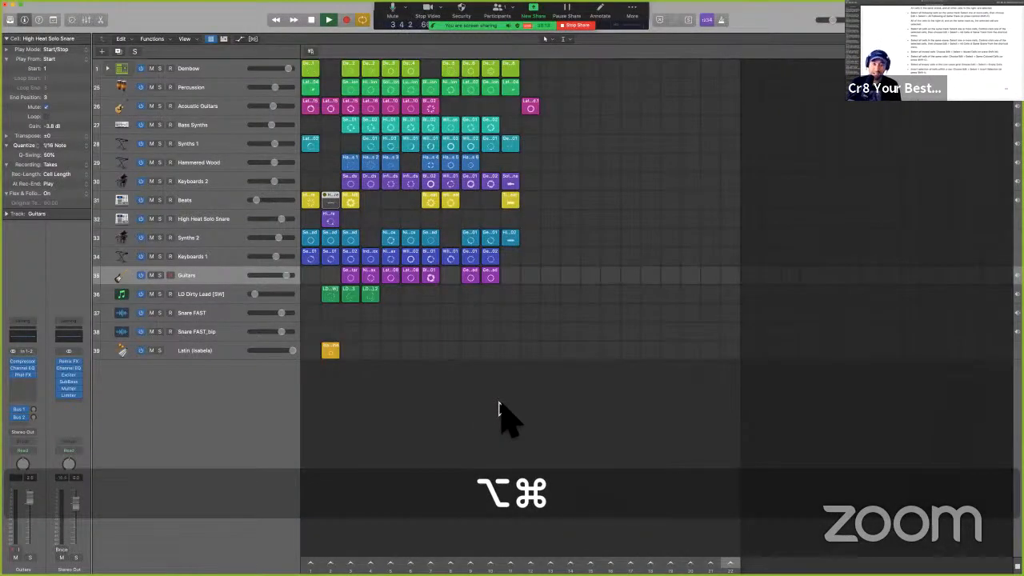
key(BackSpace)
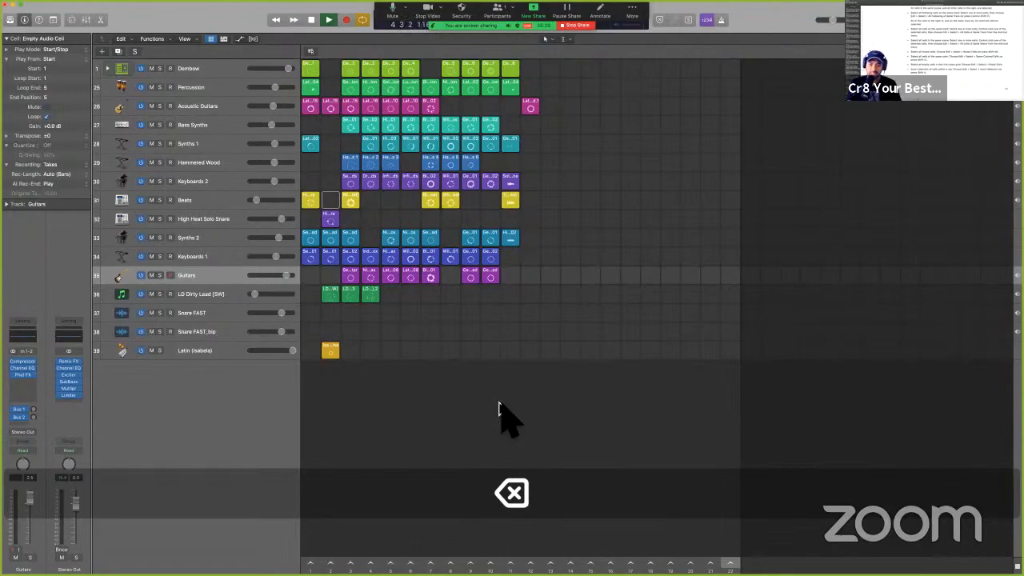
- Switch to the manual and highlight the whole "Select all muted cells" entry
key(ctrl+Left)
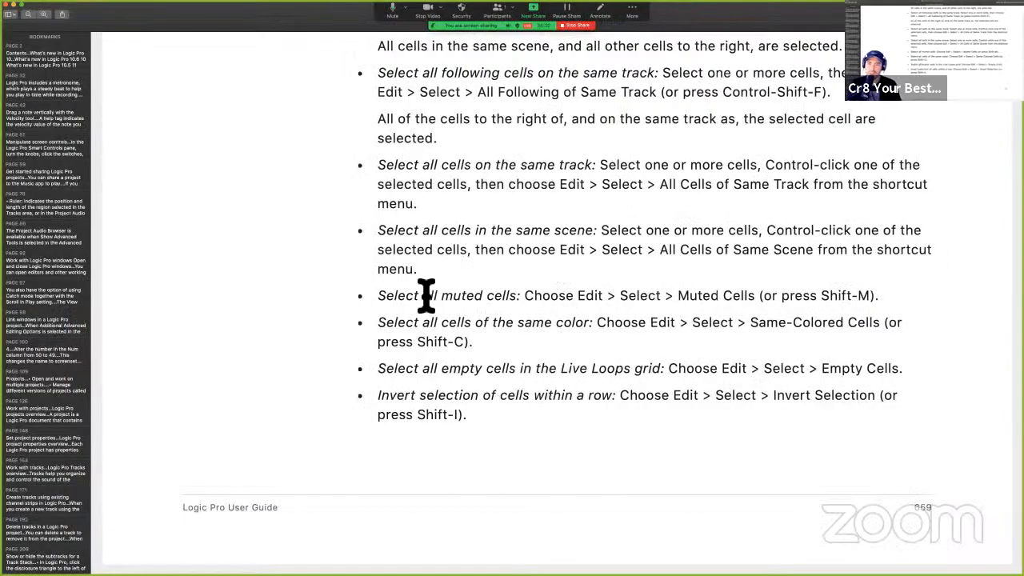
drag(387, 301, 887, 298)
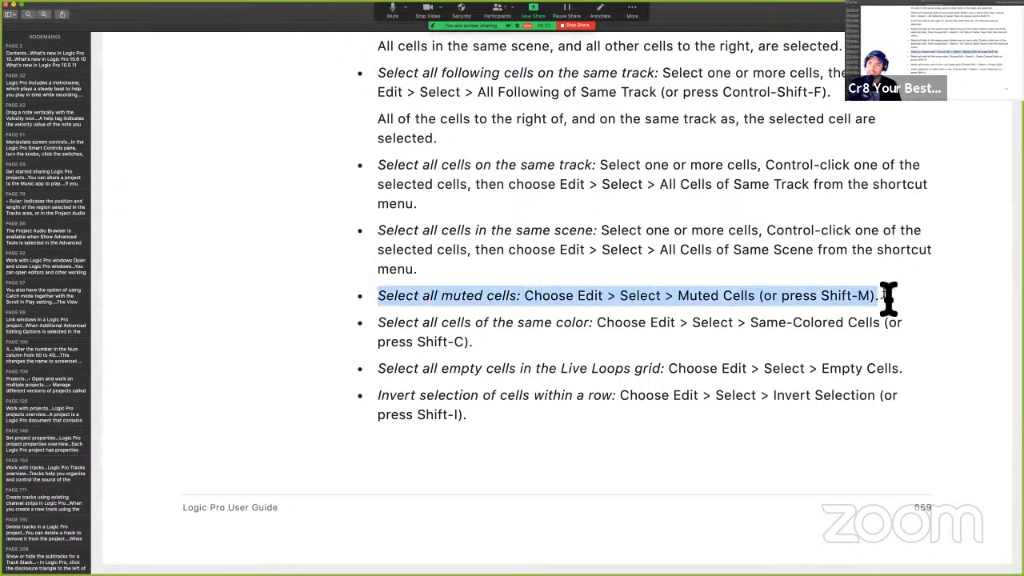
key(super+ctrl+h)
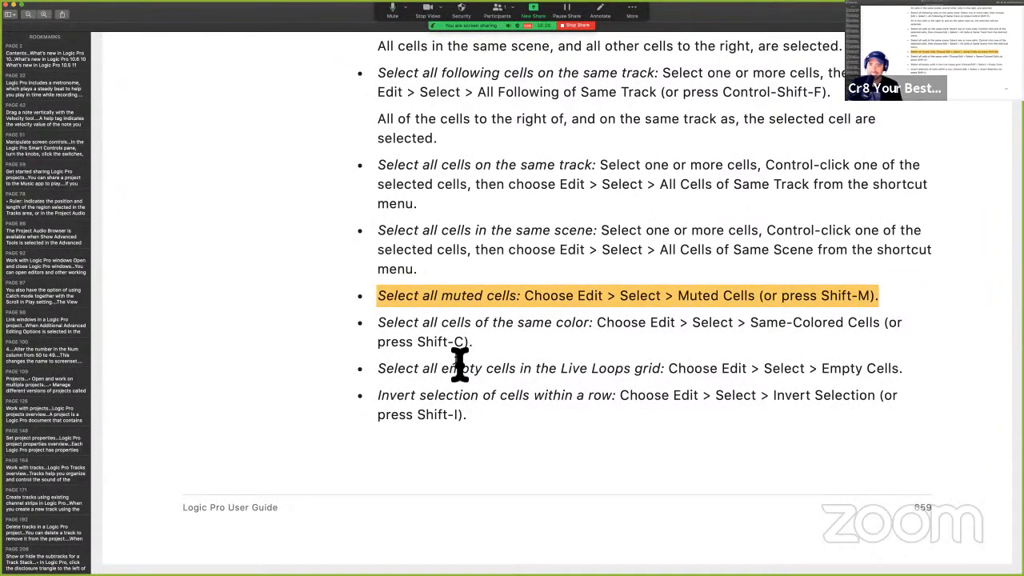
- Return to the grid and select all cells colored like the Guitars cell in scene 3, then all colored like the Synths 1 cell in scene 4
key(super+Tab)
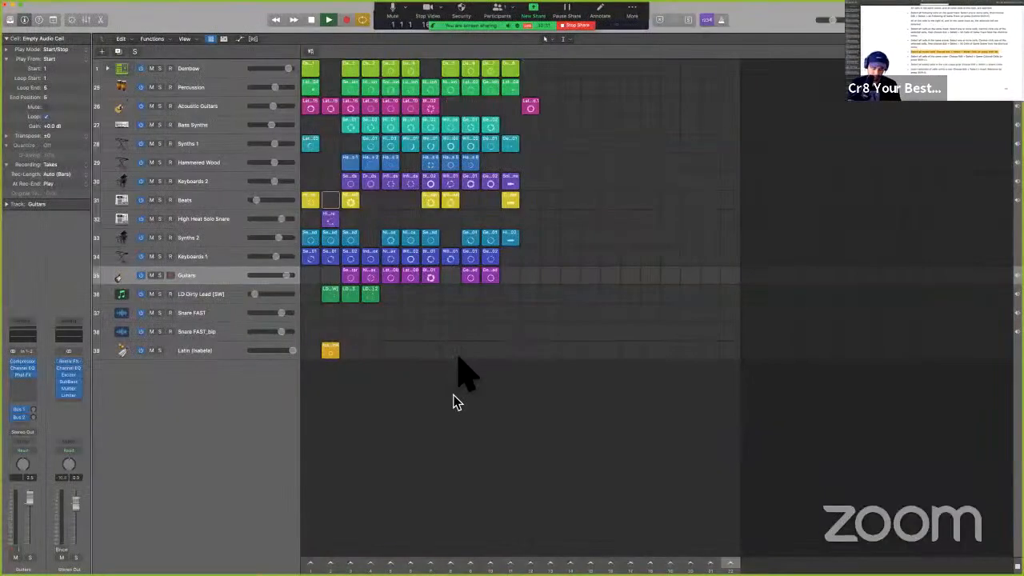
click(353, 275)
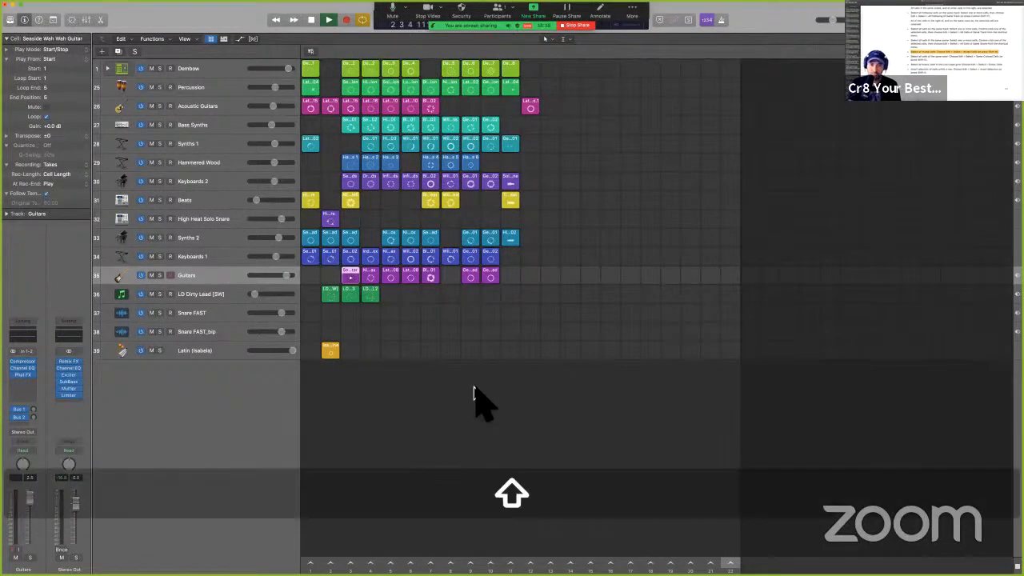
shift+click(431, 275)
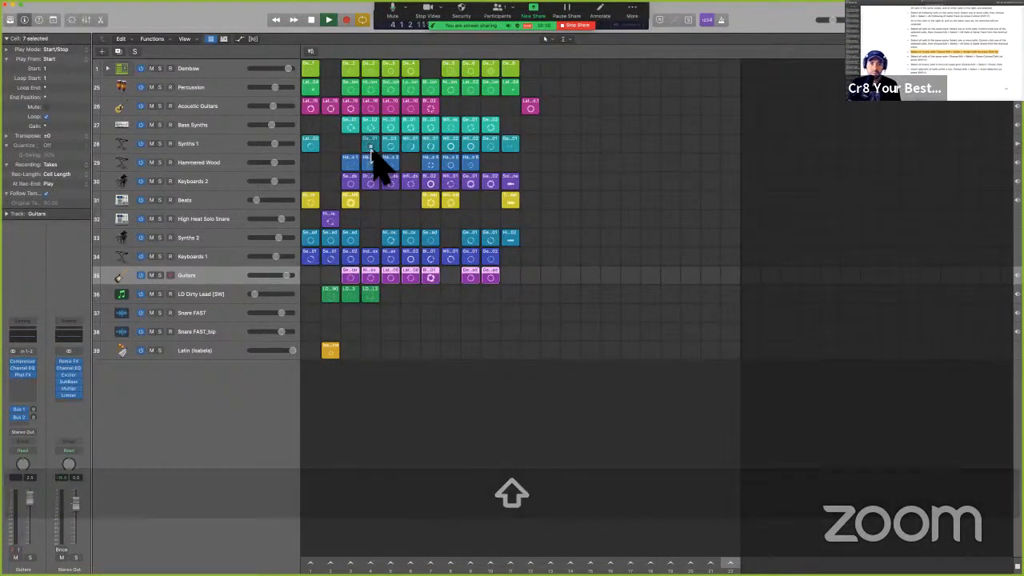
click(376, 147)
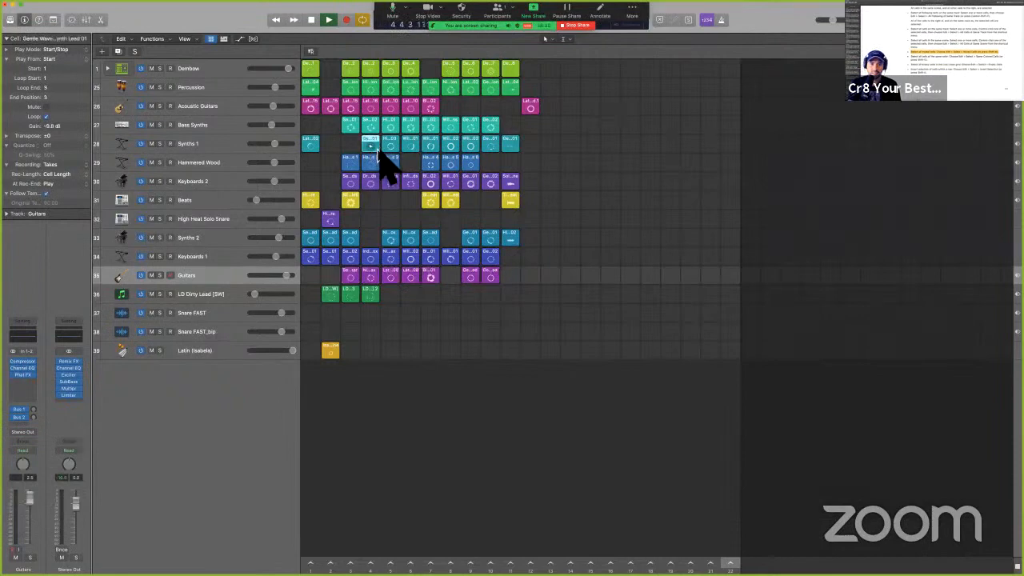
shift+click(380, 152)
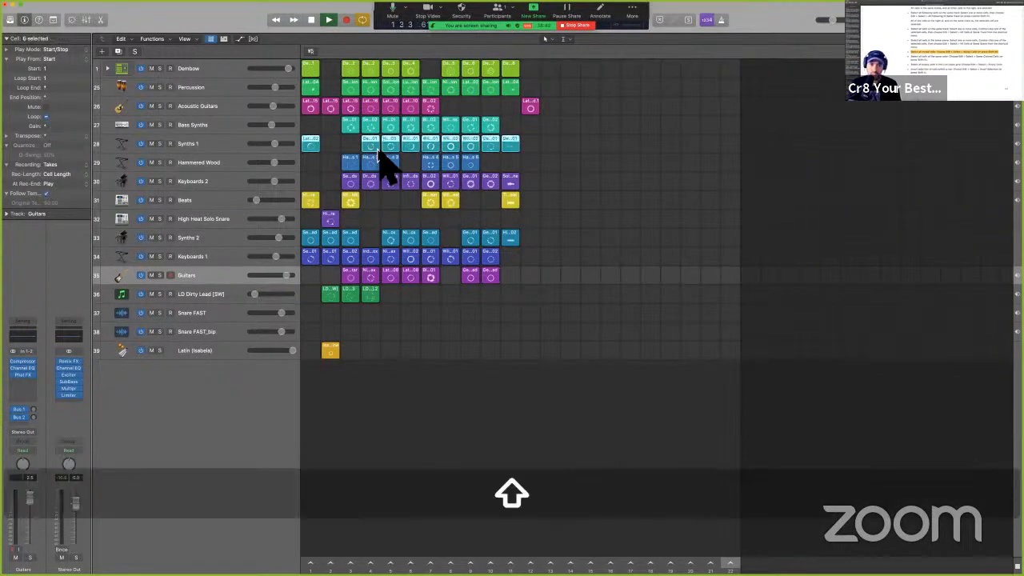
- Clear the cell selection, switch to the manual and read the entries on selecting empty cells and inverting the selection
click(439, 402)
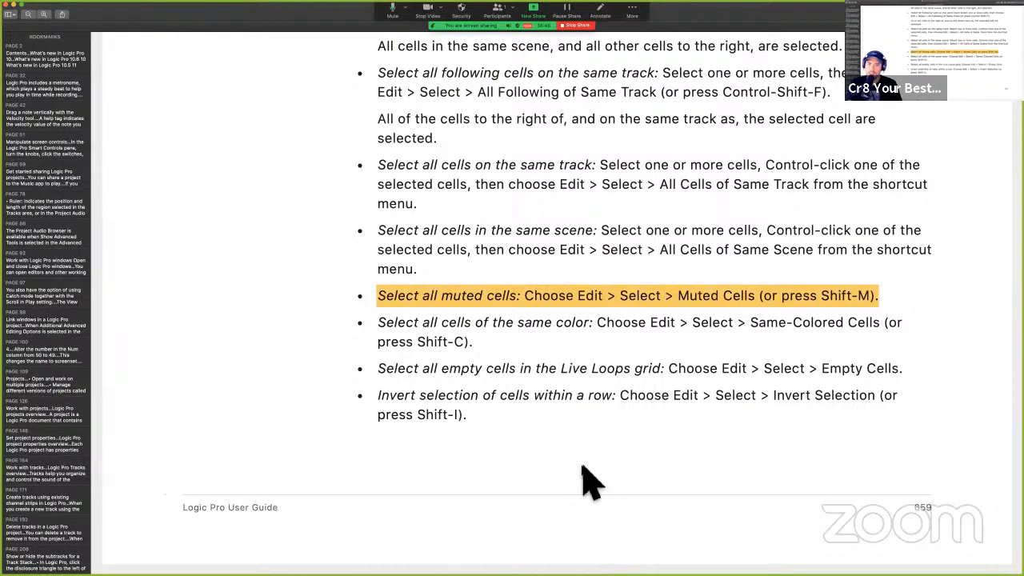
scroll(581, 466, down, 3)
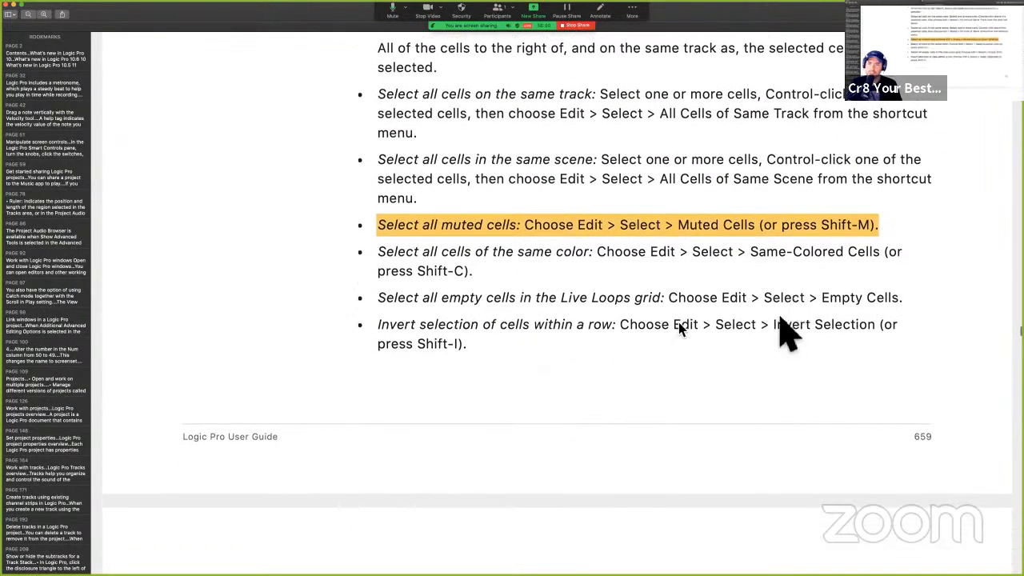
scroll(680, 405, down, 1)
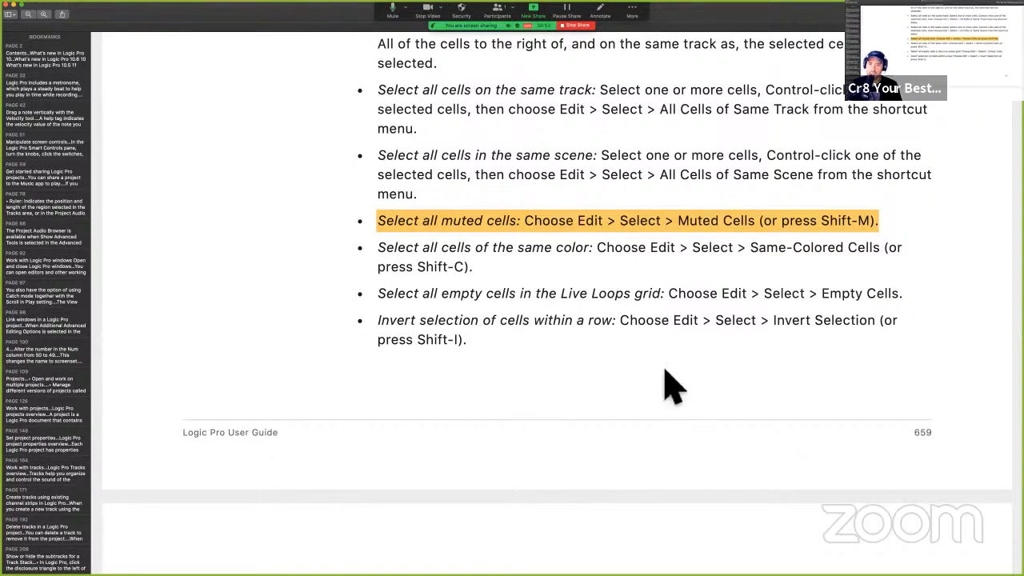
- Return to the grid, select the LD Dirty Lead [SW] cell in scene 4, invert the selection and delete all the other cells
key(super+Tab)
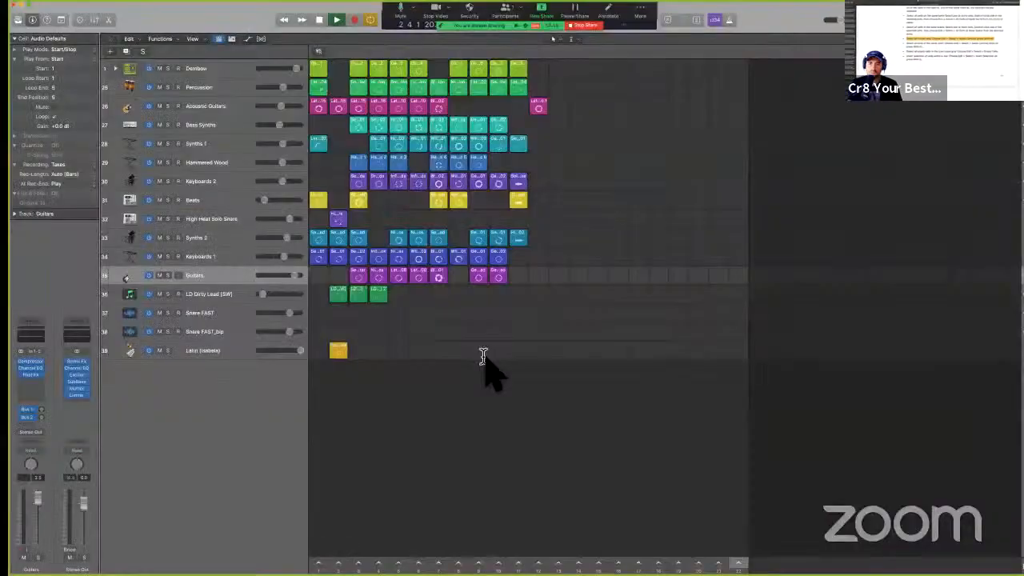
click(373, 296)
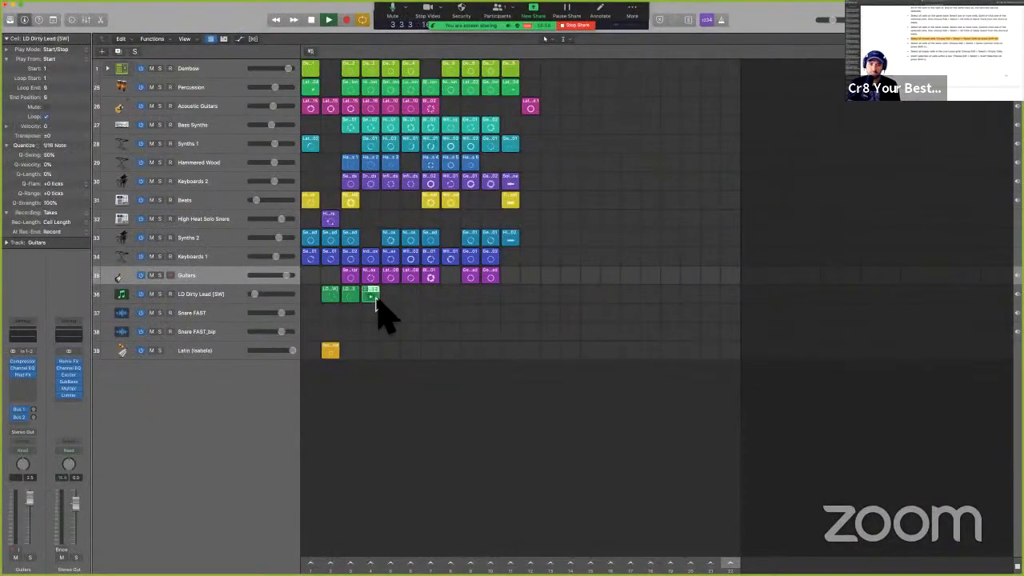
key(ctrl+alt+super)
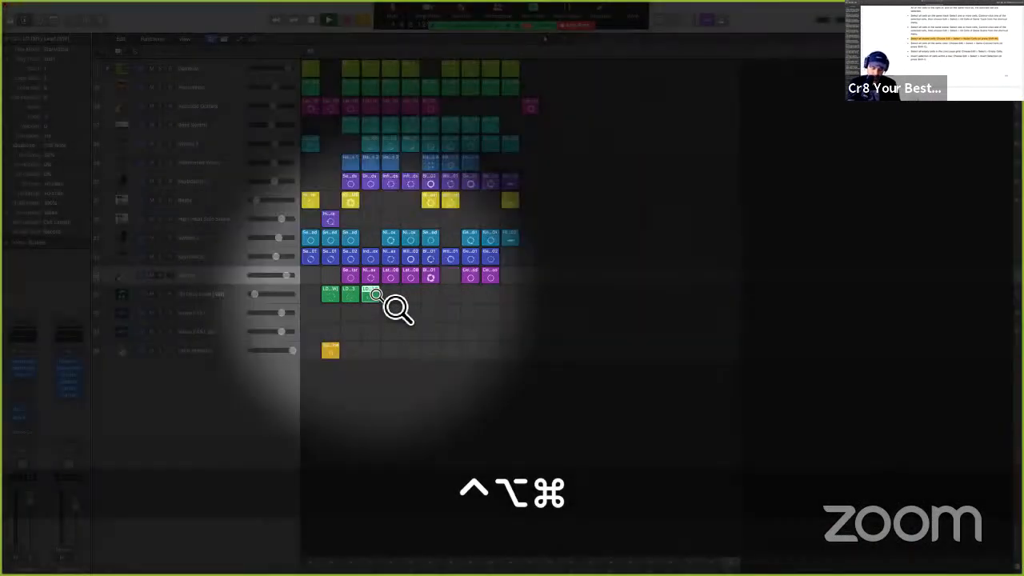
key(shift+i)
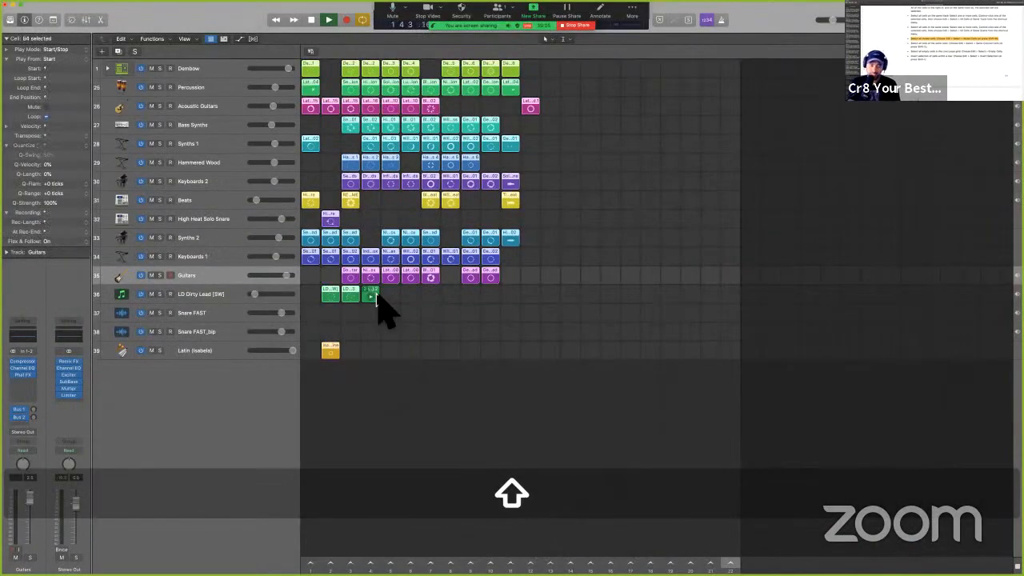
key(BackSpace)
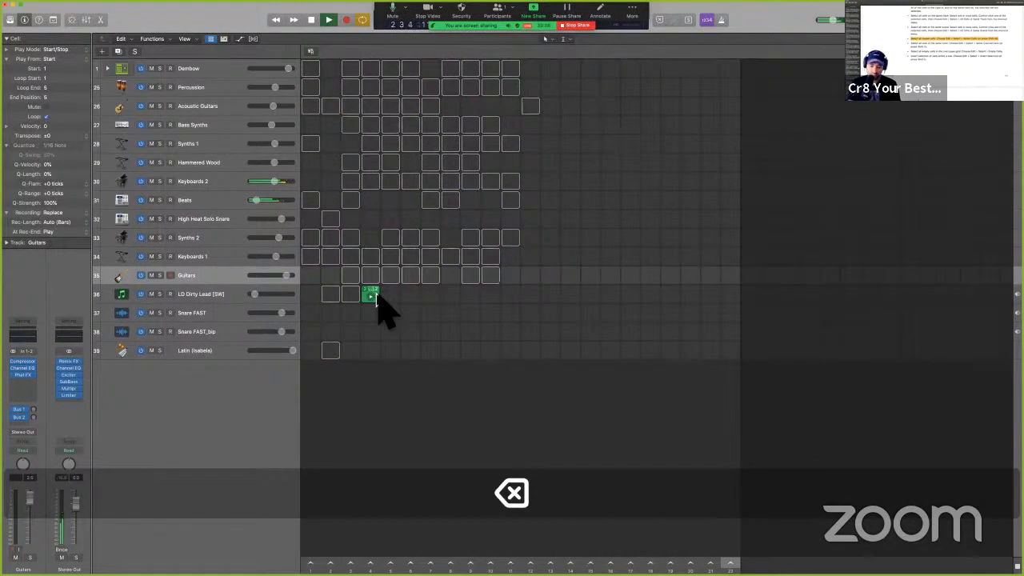
- Stop playback, show the Tracks area beside the Live Loops grid, and undo the deletion of the cells
key(super+Return)
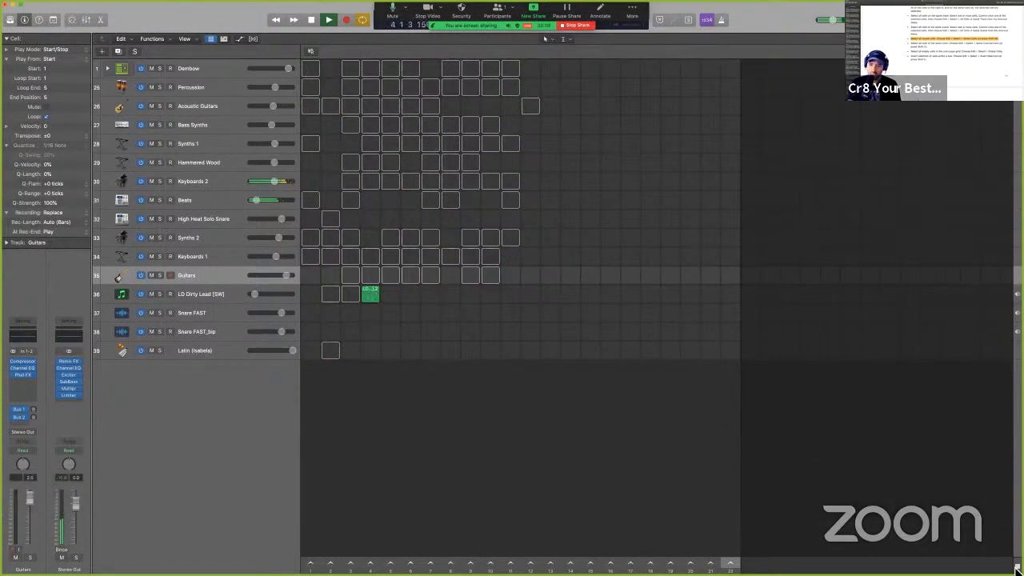
key(space)
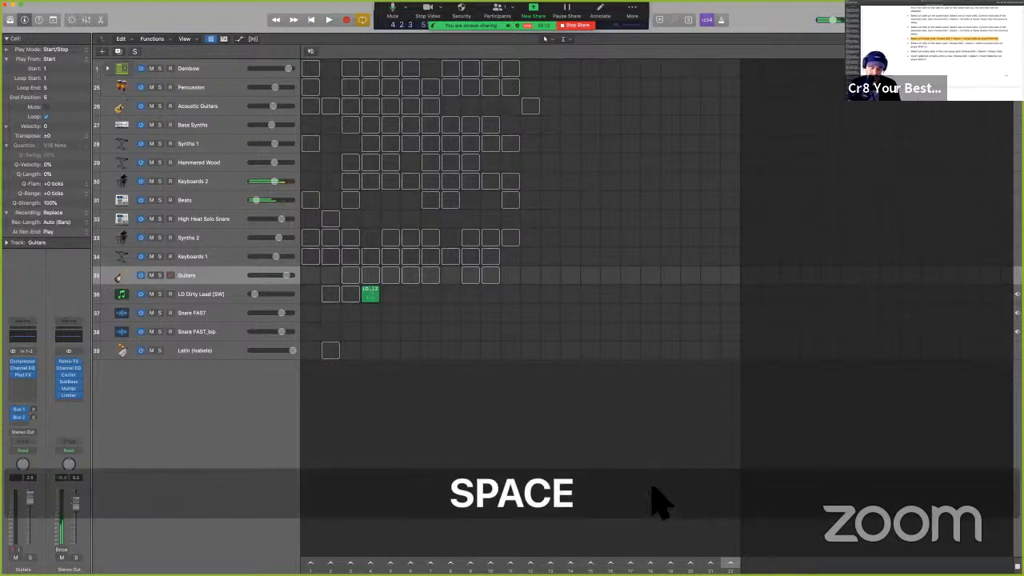
key(super)
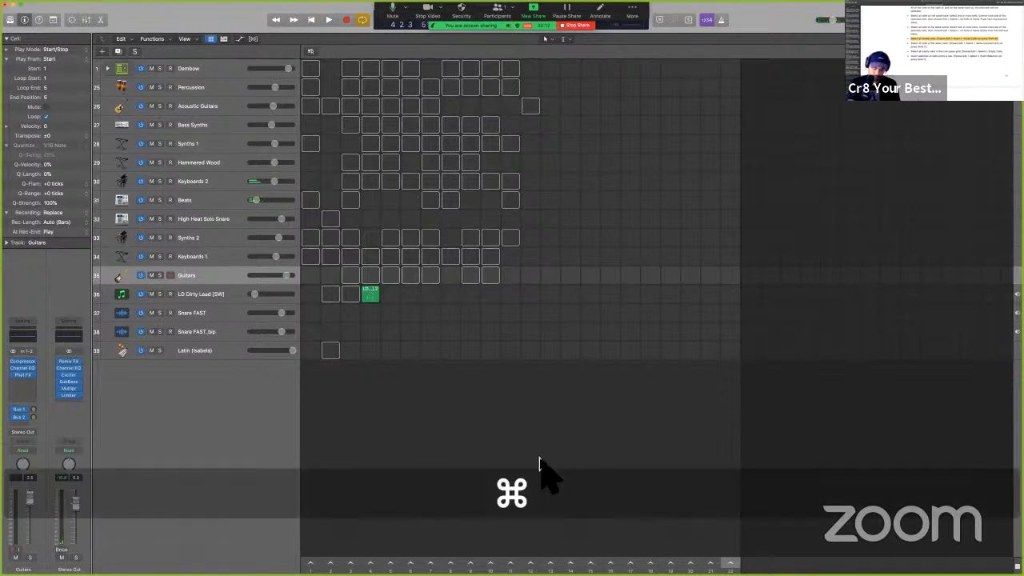
key(alt+b)
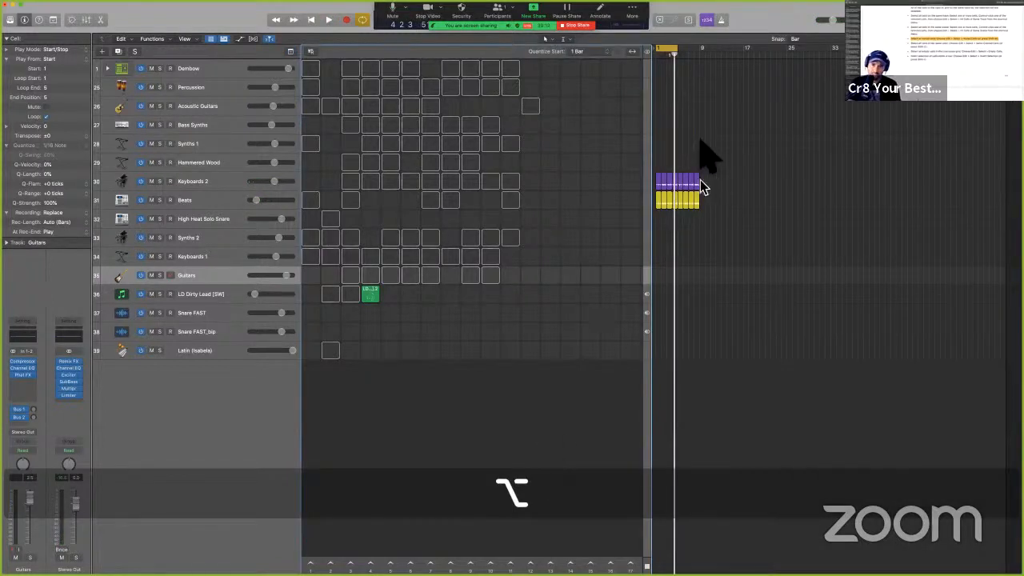
key(super+z)
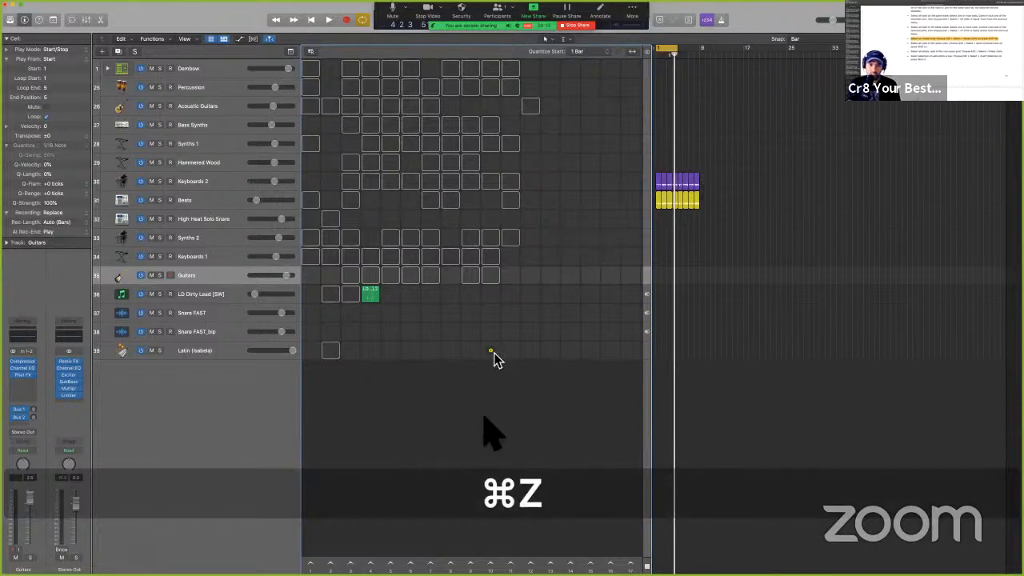
key(super+z)
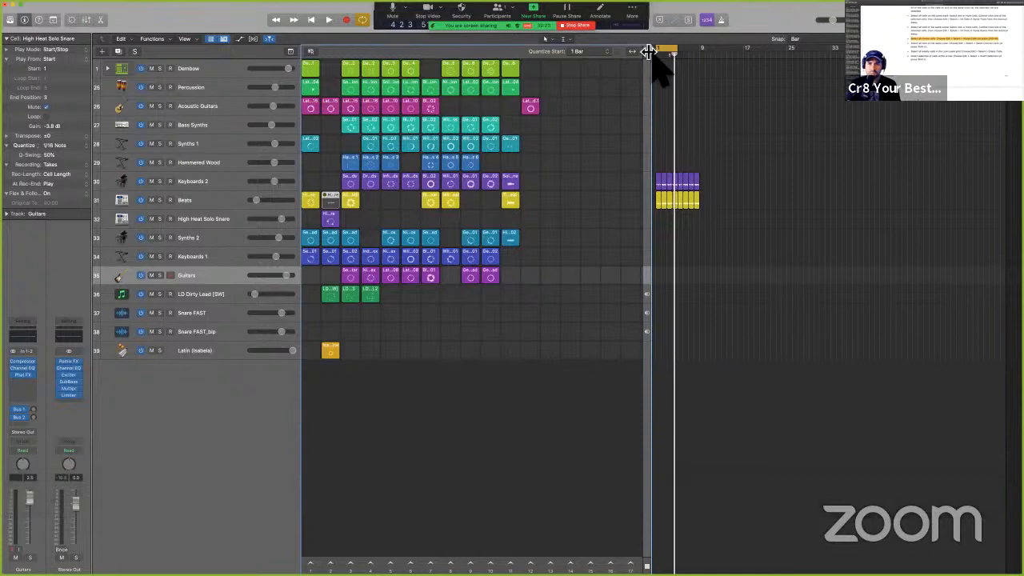
- During playback, select the Latin cell in scene 2, invert the selection and delete all the other cells
key(space)
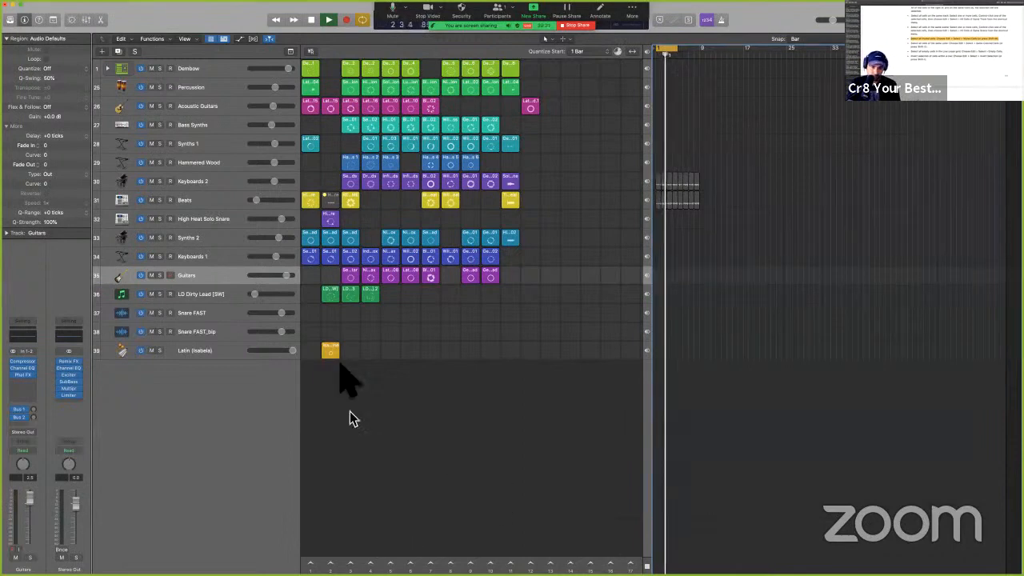
click(337, 357)
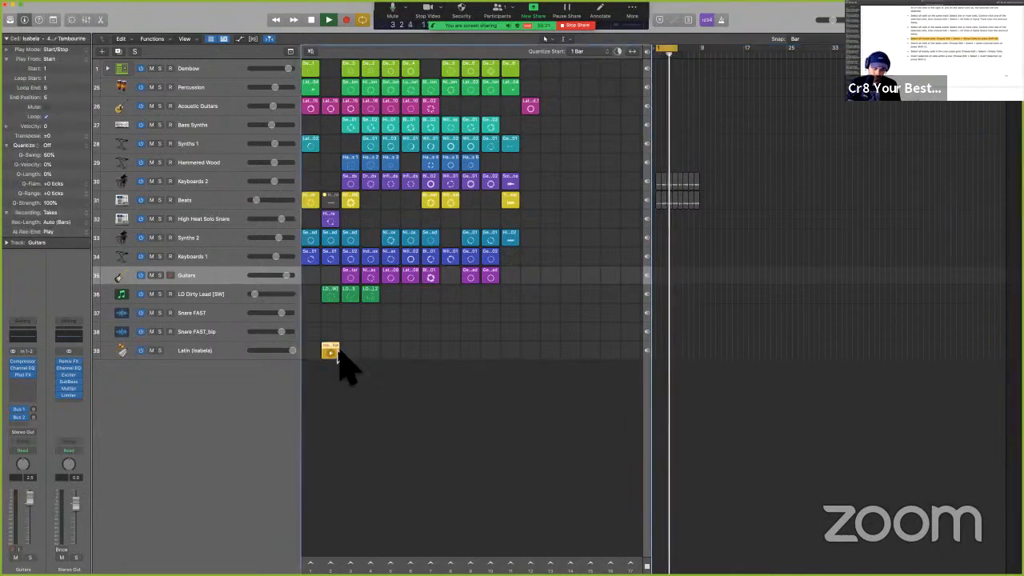
key(shift+i)
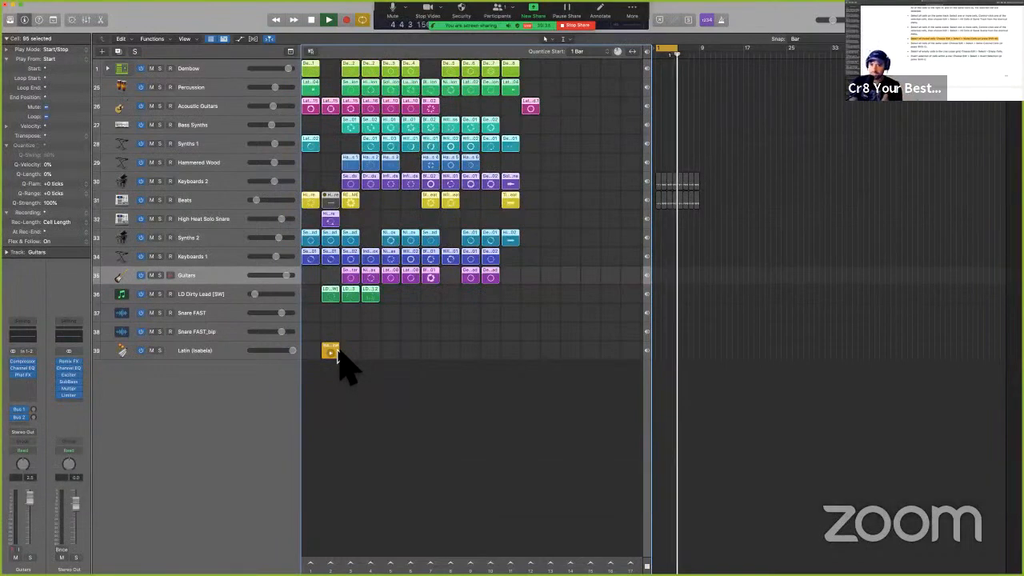
key(BackSpace)
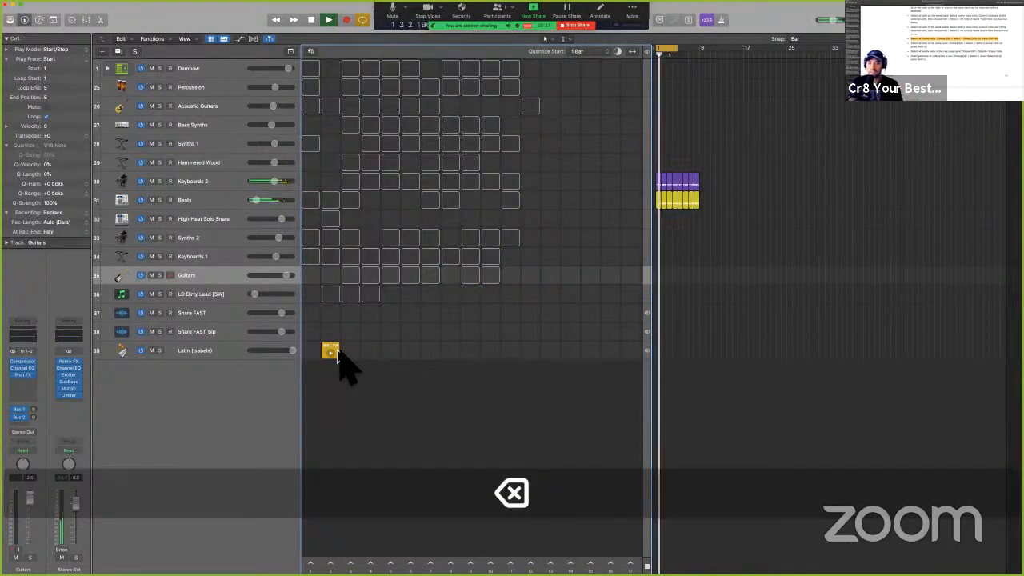
key(space)
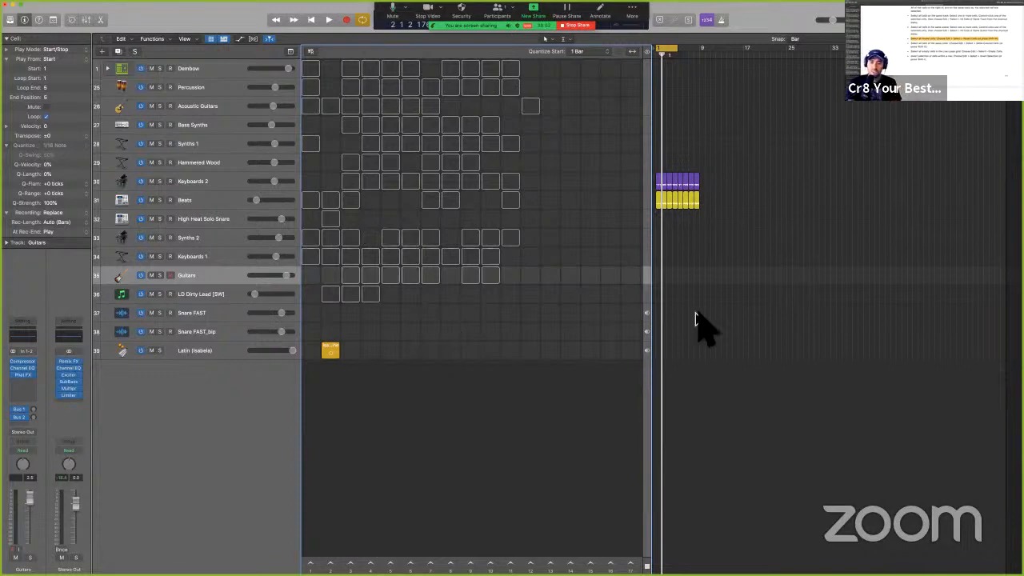
- Switch to the manual and read the sections on cutting, copying and pasting a cell
key(super+Tab)
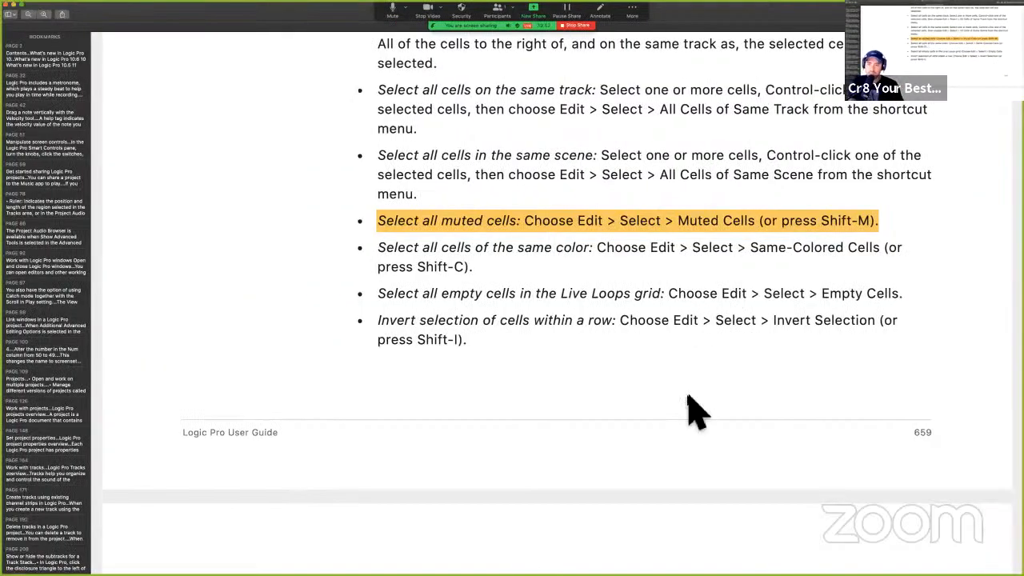
scroll(688, 395, down, 4)
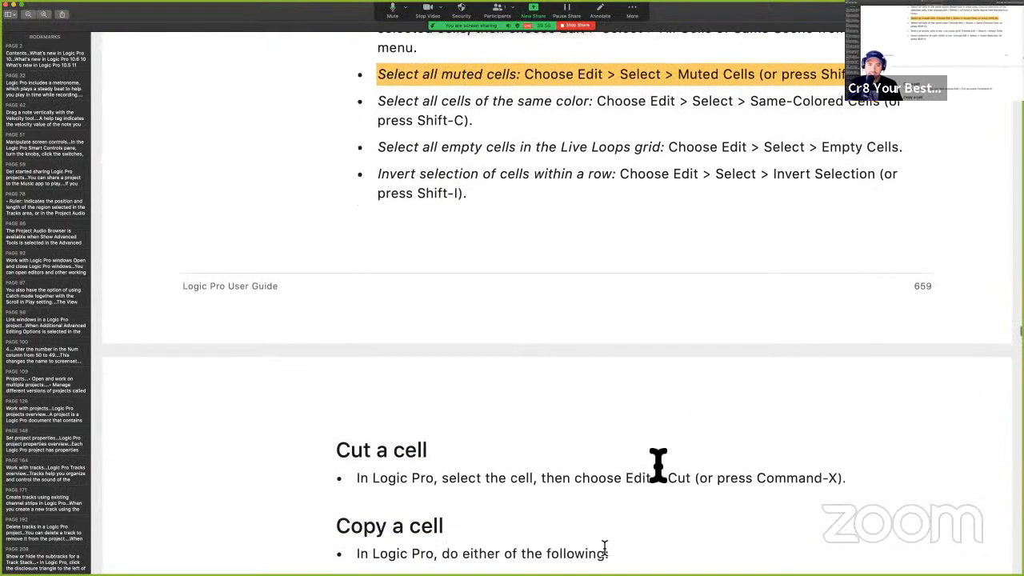
scroll(658, 463, down, 7)
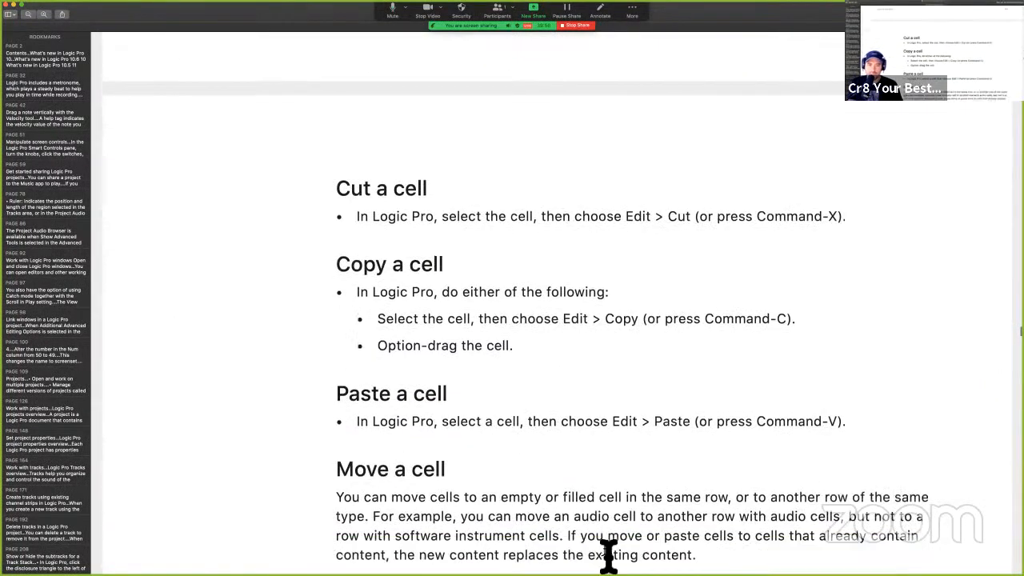
scroll(603, 480, down, 1)
scroll(415, 176, down, 3)
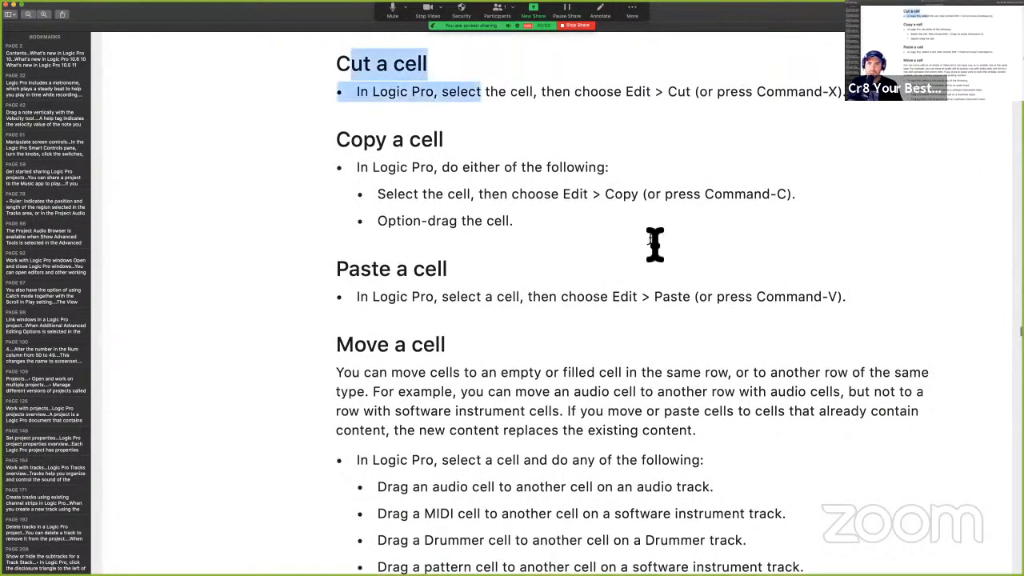
- Return to the grid, undo the deletion of the cells, and cut the LD Dirty Lead [SW] cell in scene 4
key(ctrl+Right)
key(super+z)
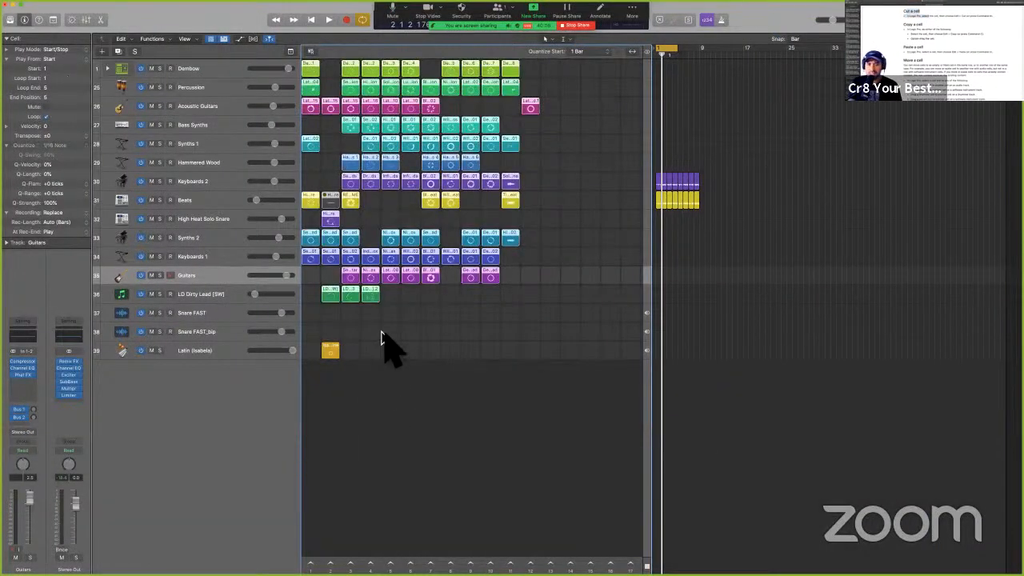
click(382, 334)
click(373, 296)
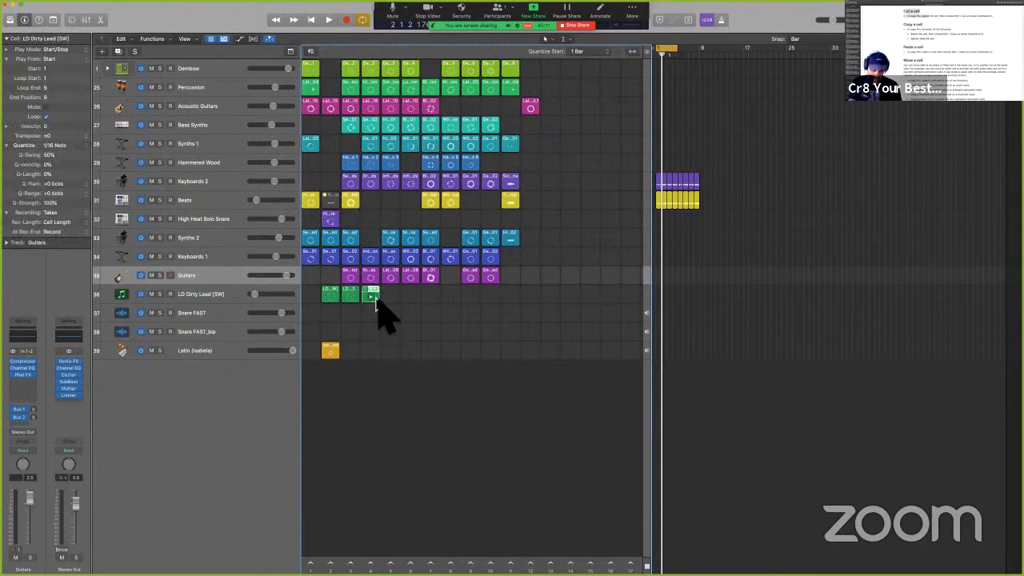
key(super+x)
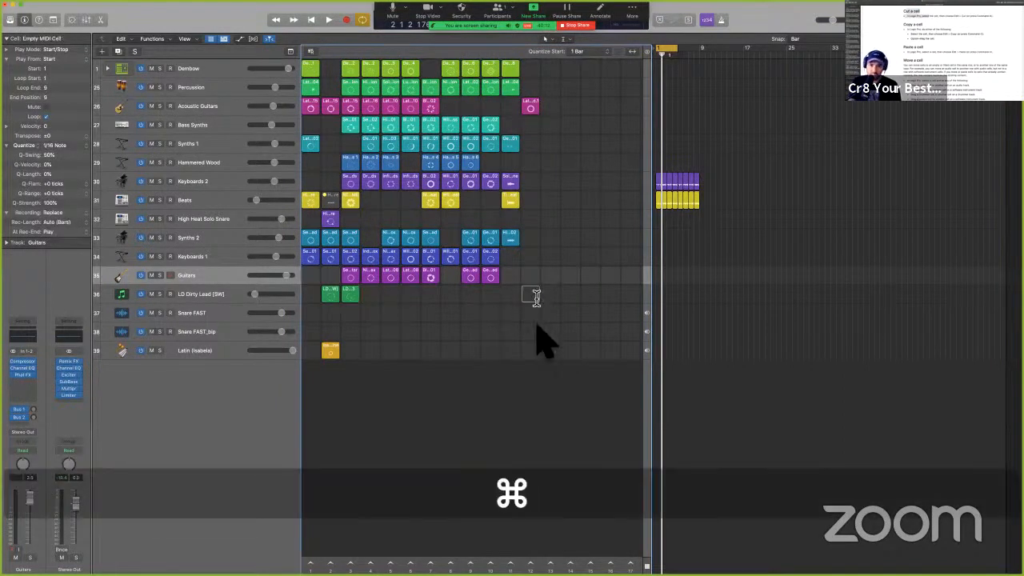
key(super+z)
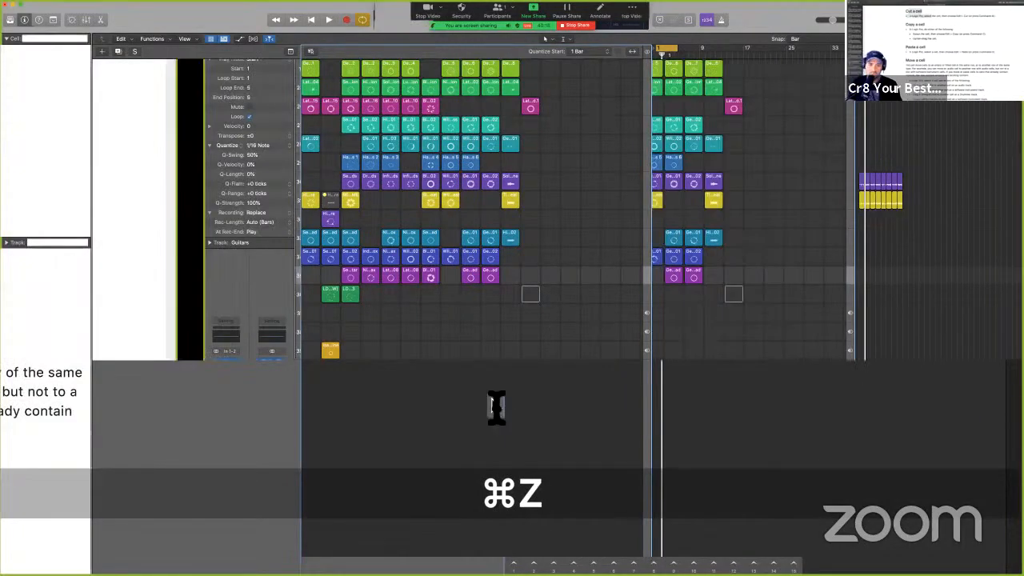
- Switch to the manual, read the "Move a cell" section and highlight its instruction to select a cell
scroll(502, 439, down, 5)
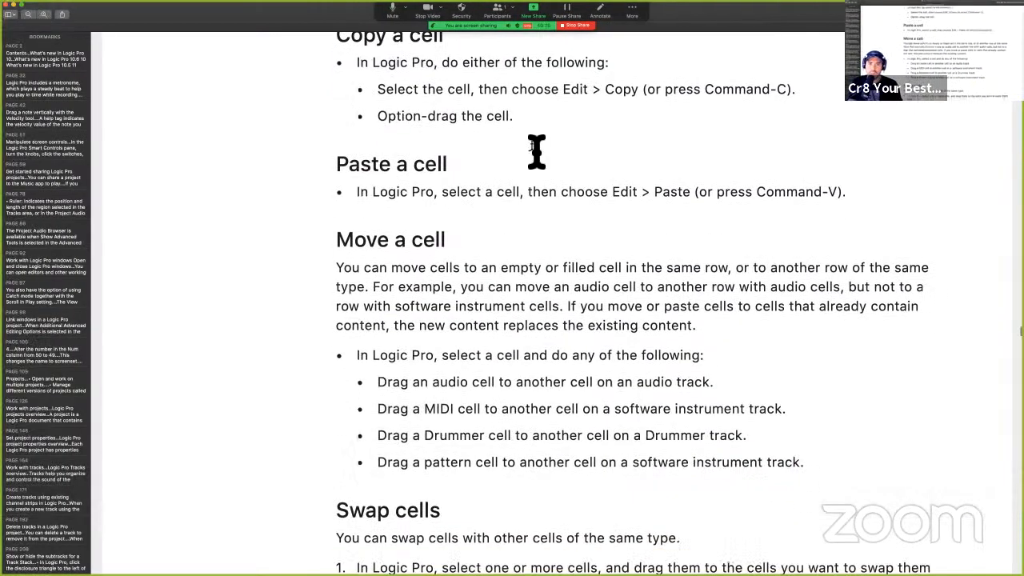
scroll(526, 117, down, 2)
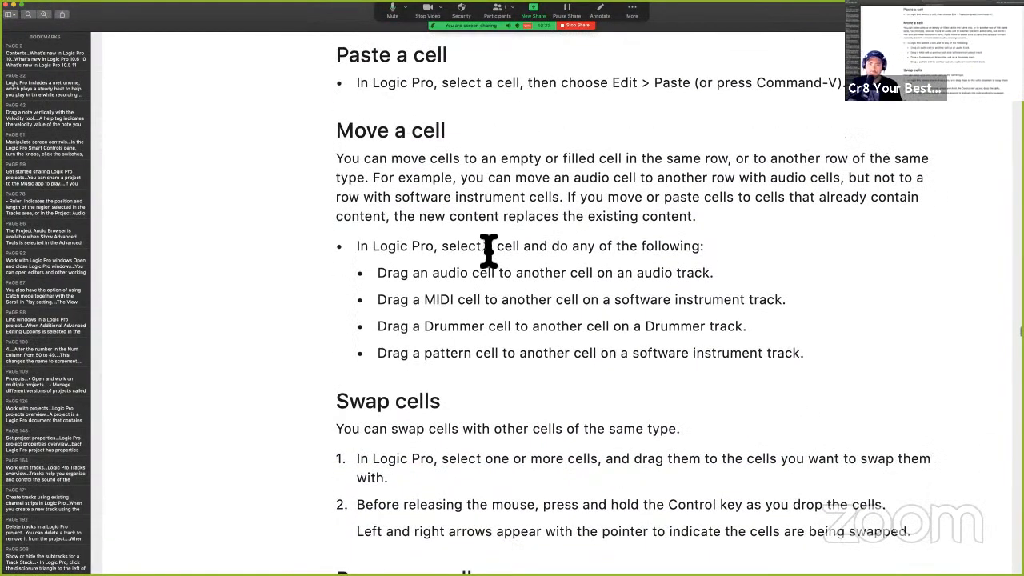
drag(413, 246, 609, 251)
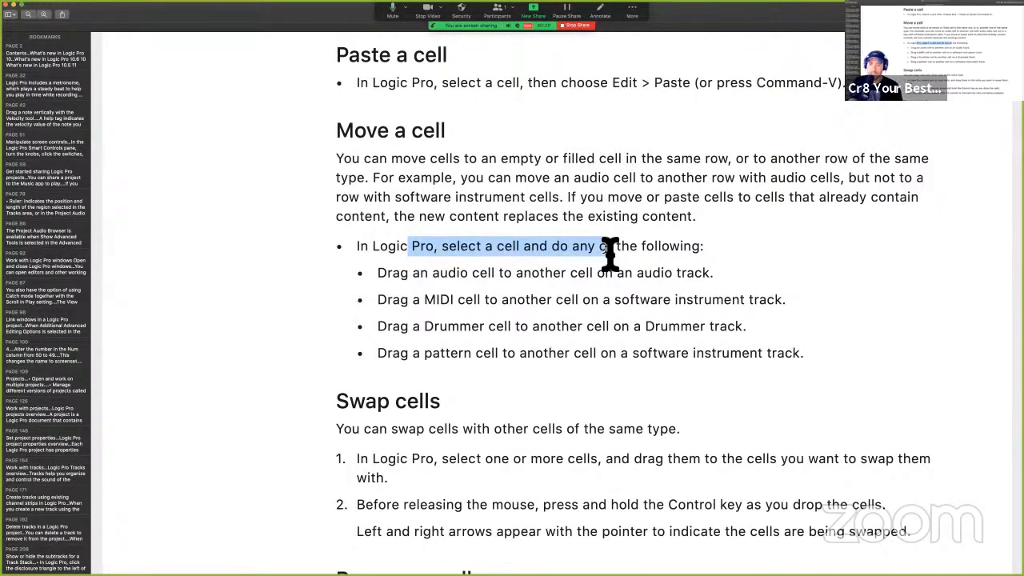
- Return to the grid, play the LD Dirty Lead [SW] cell in scene 3, and stop all cells
key(ctrl+Right)
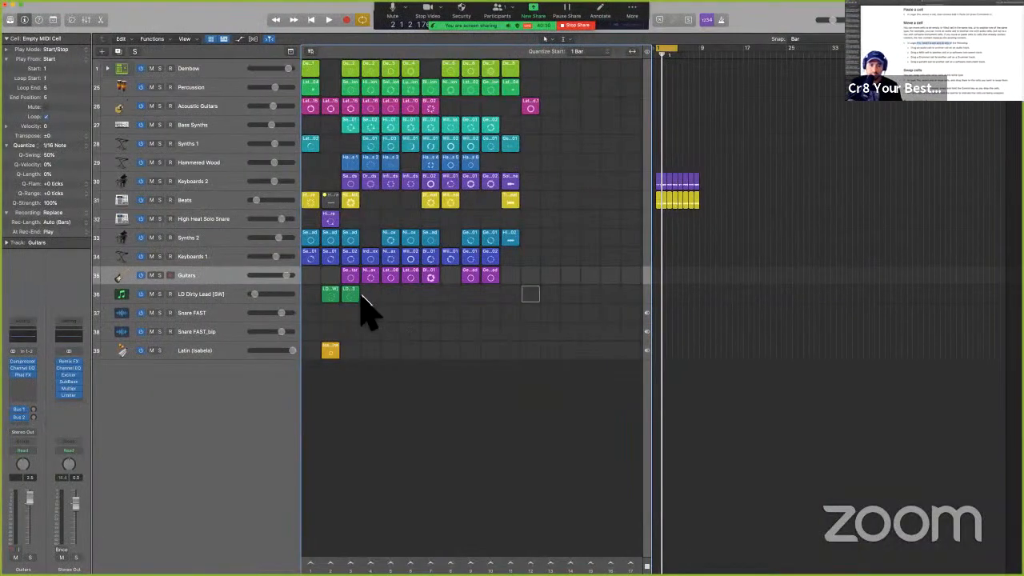
click(353, 295)
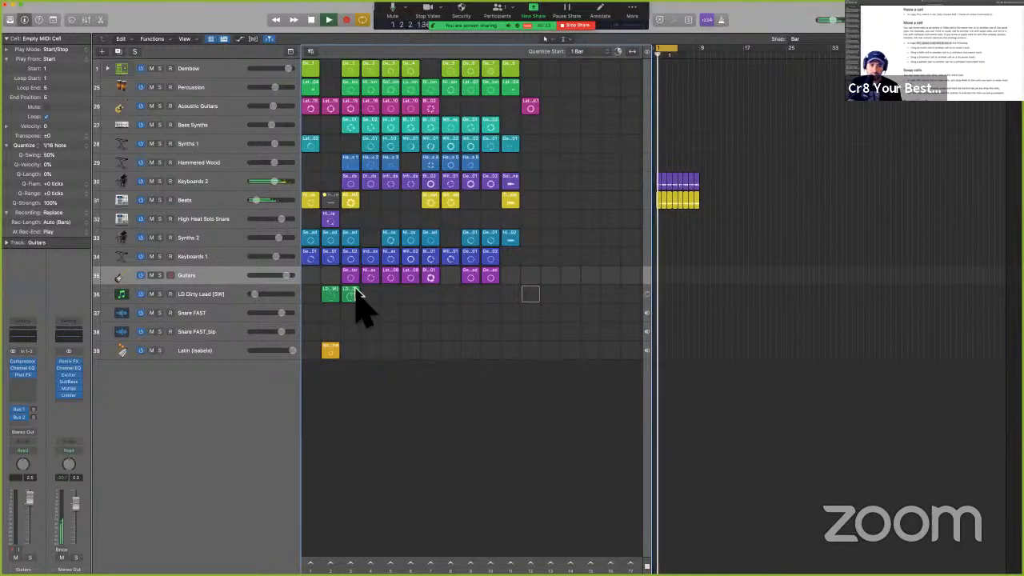
key(super+Return)
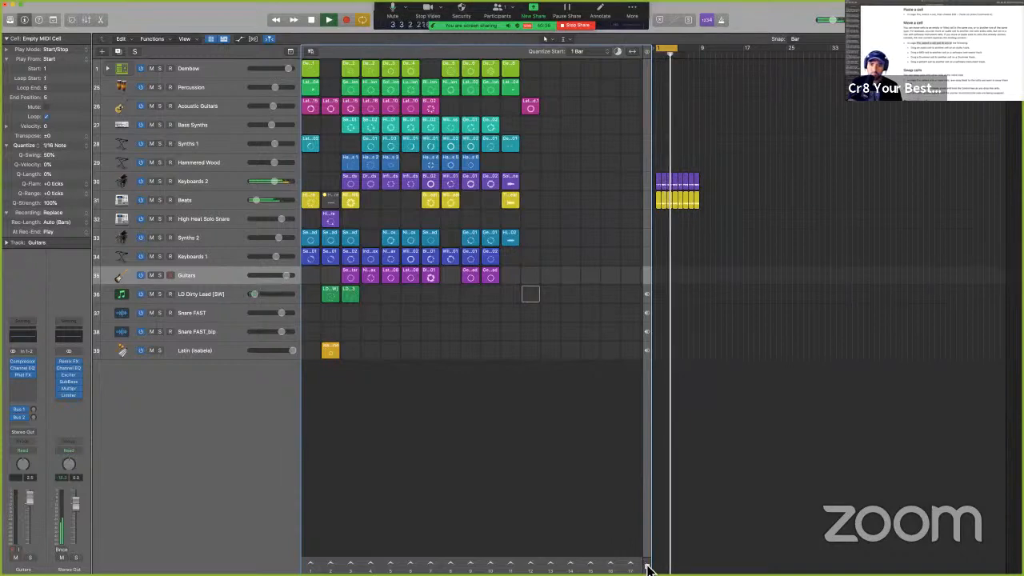
- Stop playback, select all regions on the Keyboards 2 and Beats tracks in the Tracks area, and mute them
key(space)
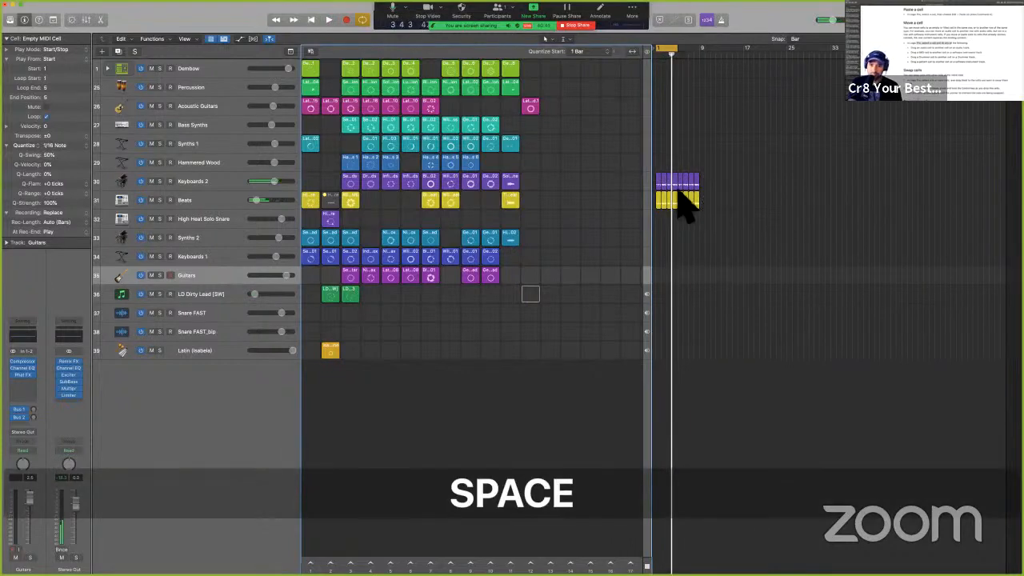
drag(659, 176, 651, 168)
key(ctrl)
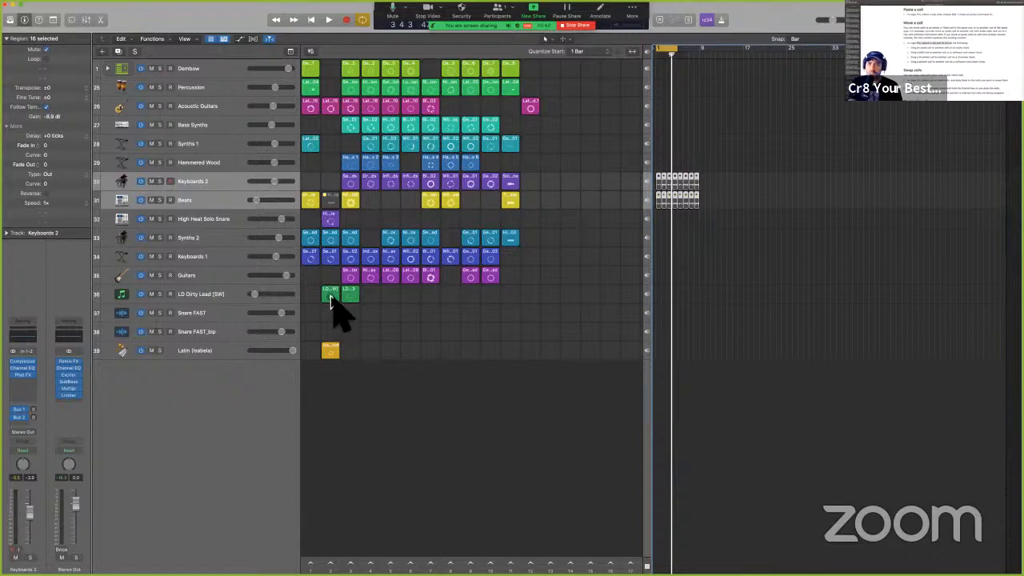
- Play the LD Dirty Lead [SW] and Latin cells in scene 2, and try to move the Latin cell to another track
drag(332, 296, 359, 320)
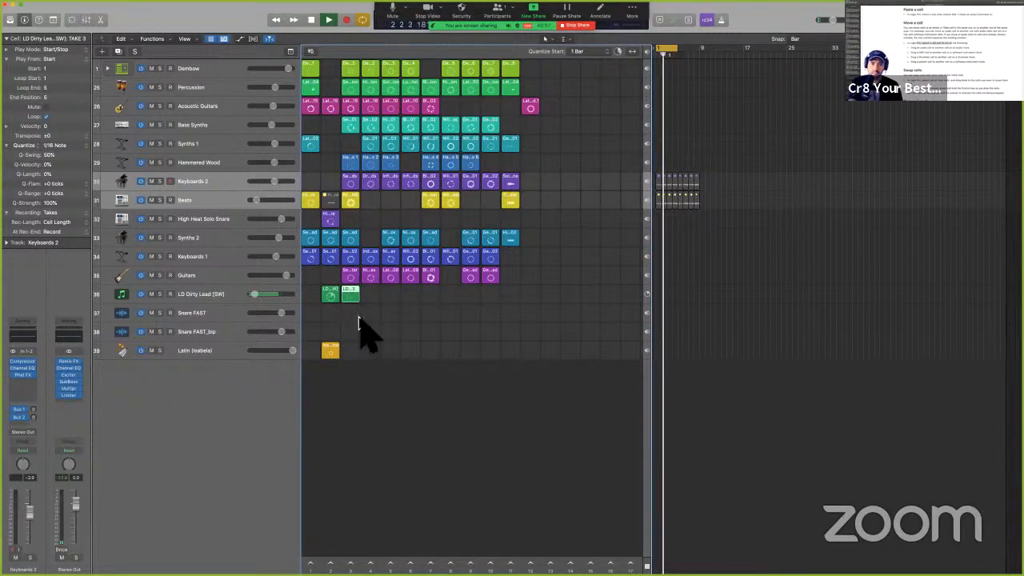
key(super)
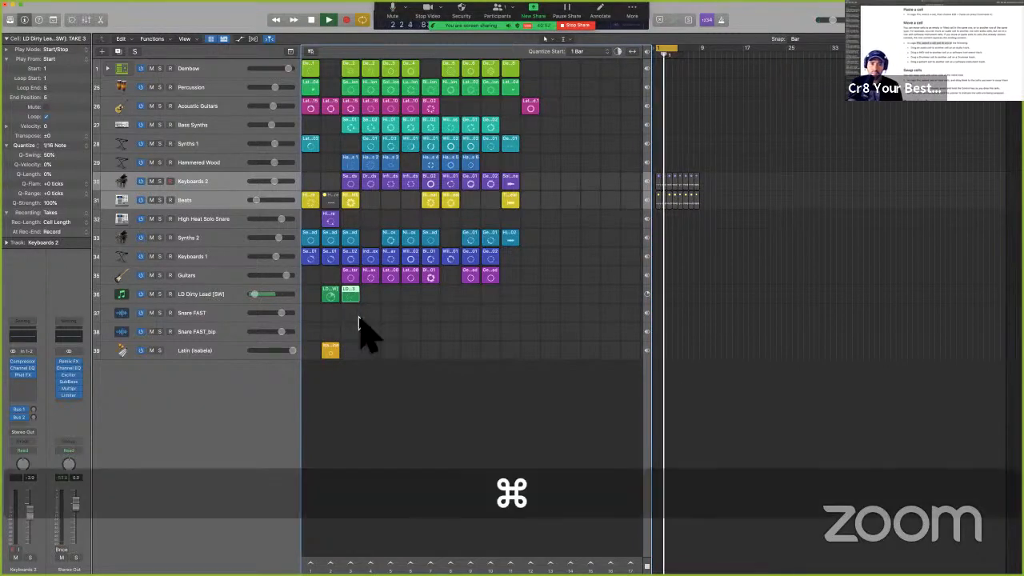
click(330, 352)
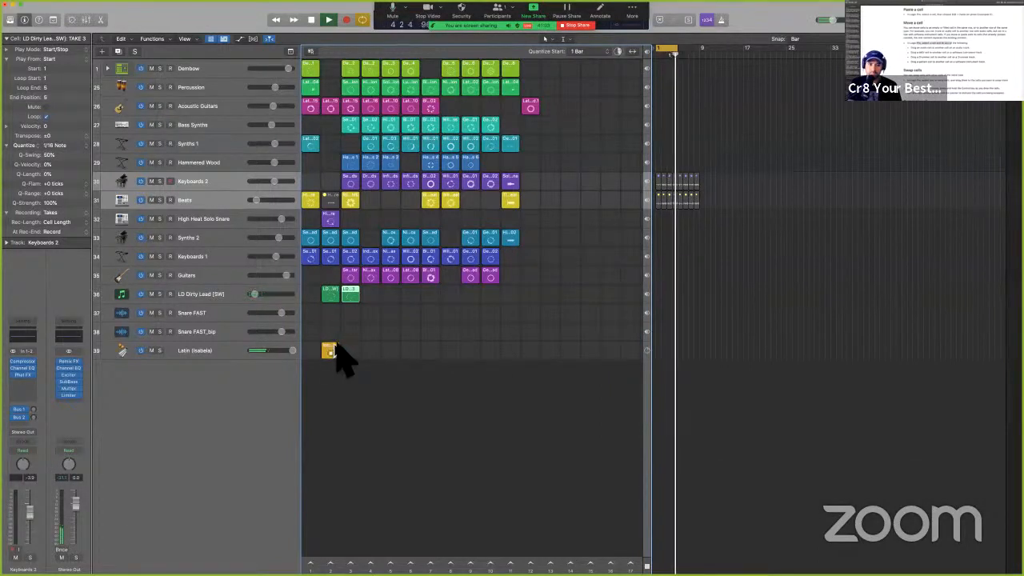
drag(336, 358, 341, 282)
key(space)
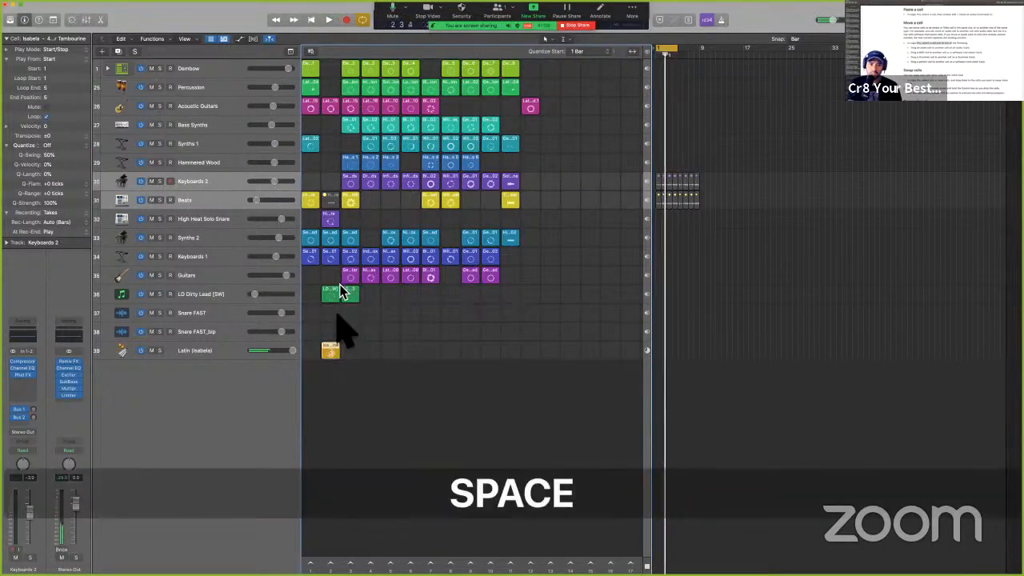
- Play the Keyboards 1 cell in scene 2, try moving it to the Guitars track in the same scene, and undo the move
key(space)
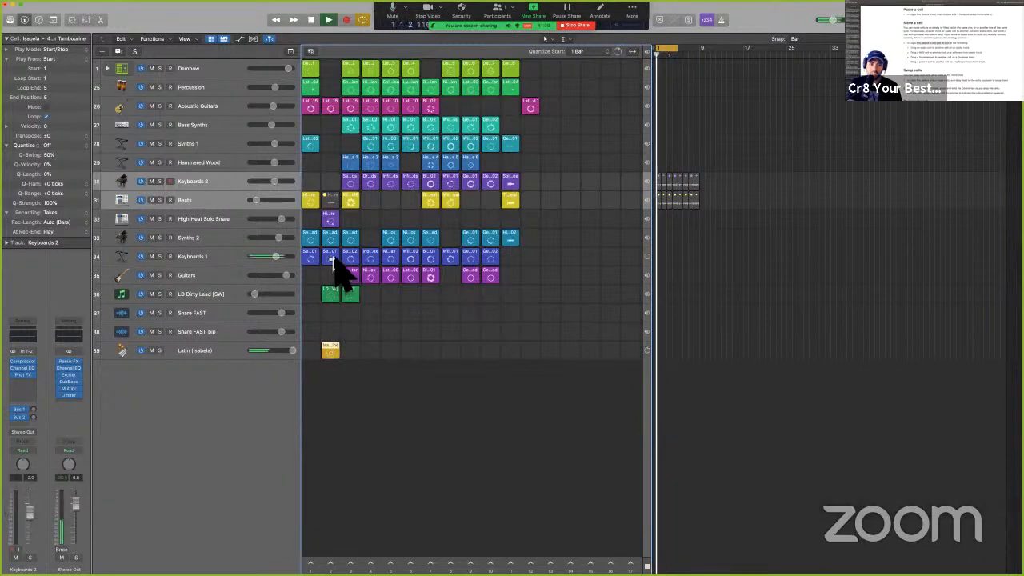
key(super)
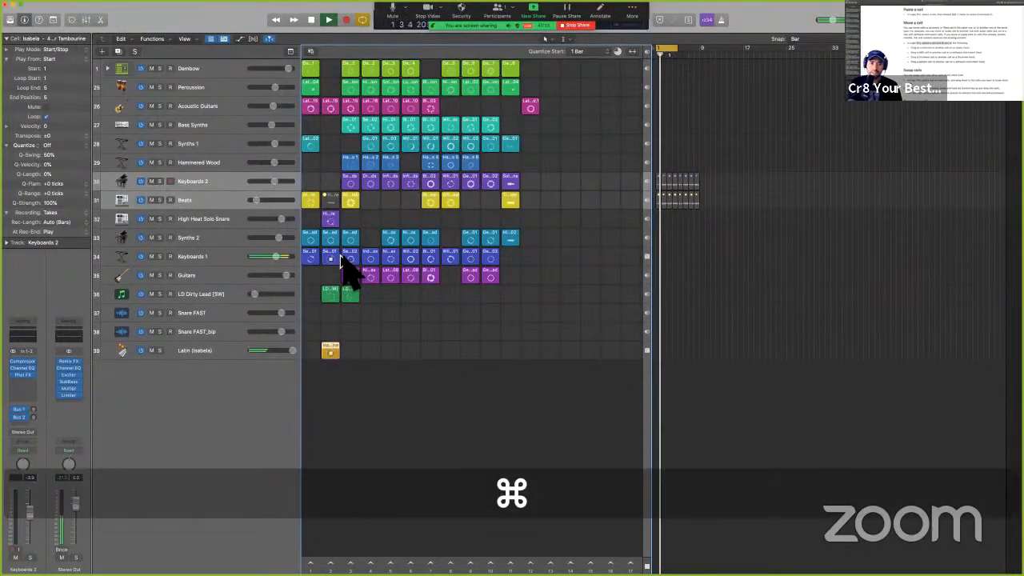
mouse_move(336, 256)
mouse_down()
mouse_move(342, 279)
mouse_move(332, 276)
mouse_up()
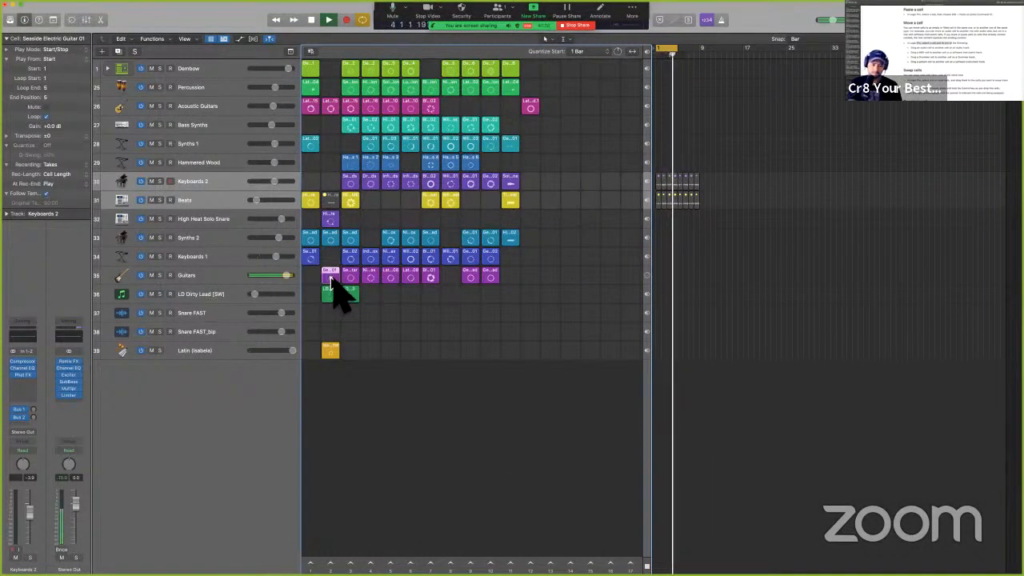
key(super+z)
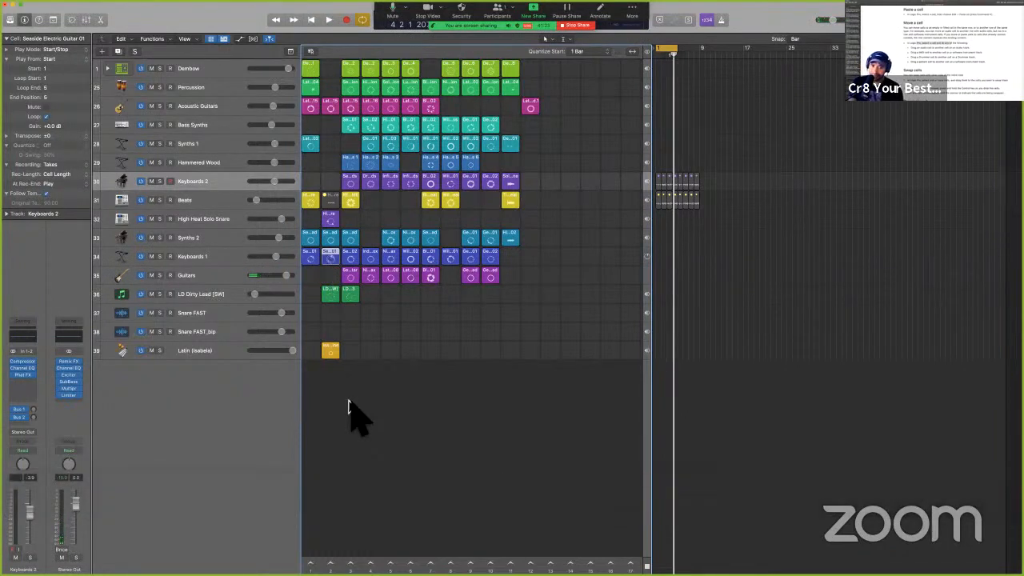
- Select the Keyboards 1 track and enlarge the Live Loops grid until the cell names in the first scenes are readable
click(216, 258)
scroll(371, 338, up, 3)
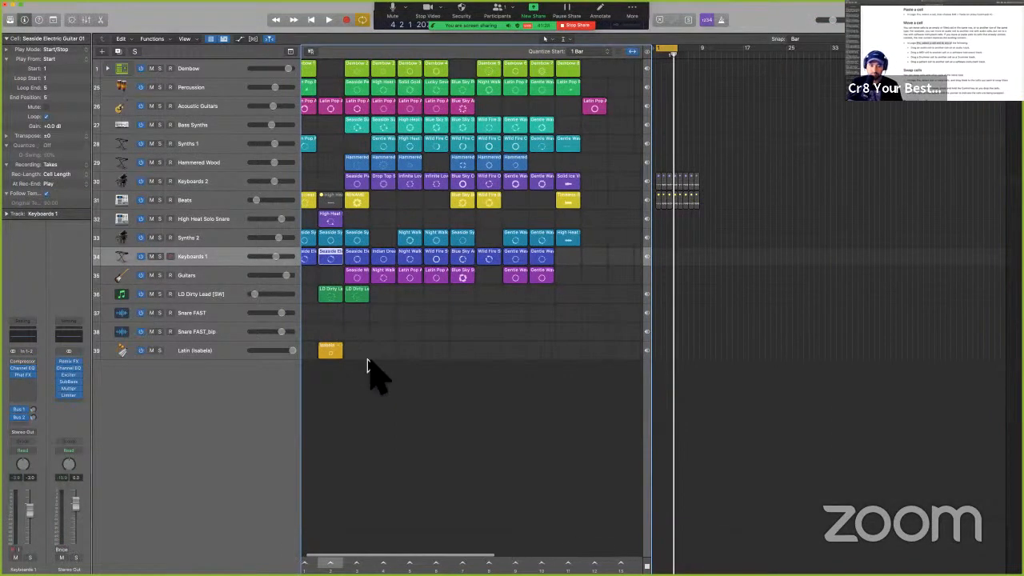
scroll(368, 365, up, 5)
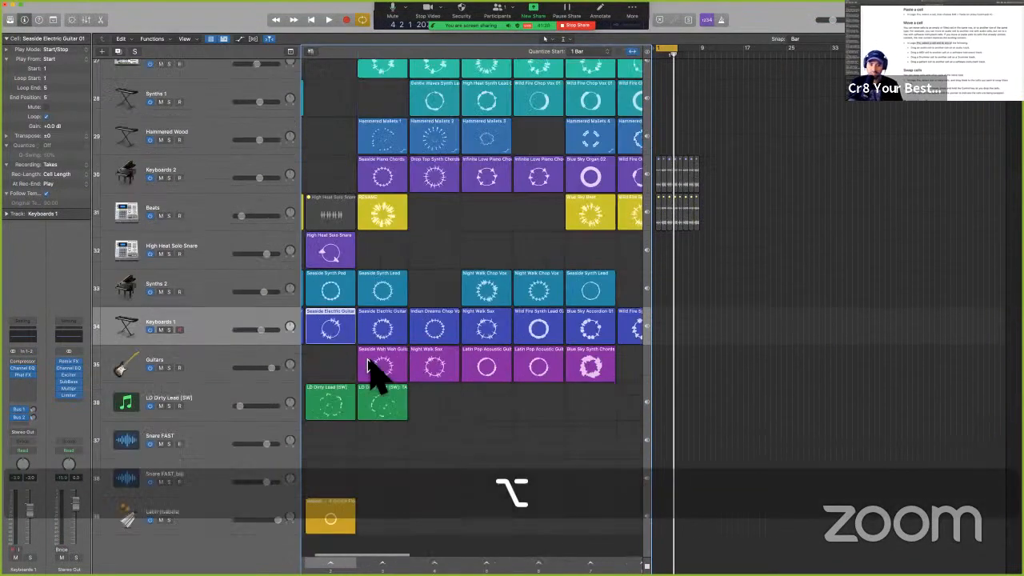
scroll(478, 365, down, 3)
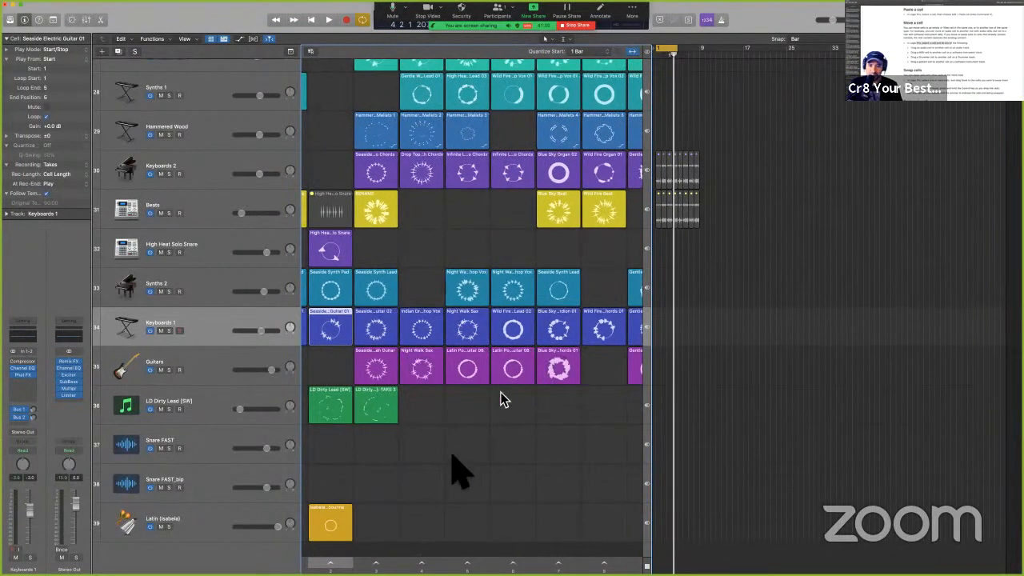
scroll(451, 462, down, 1)
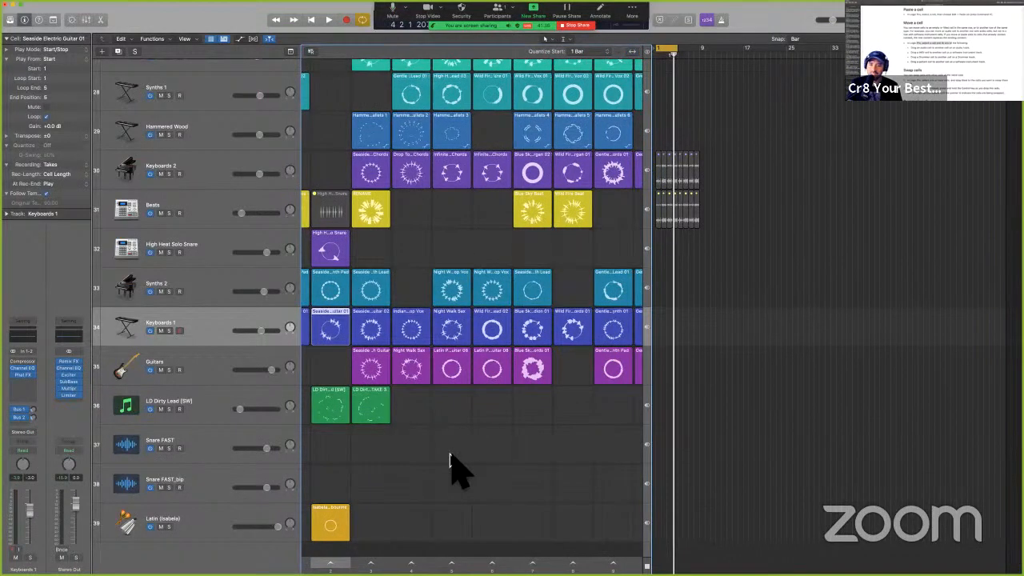
scroll(450, 462, left, 3)
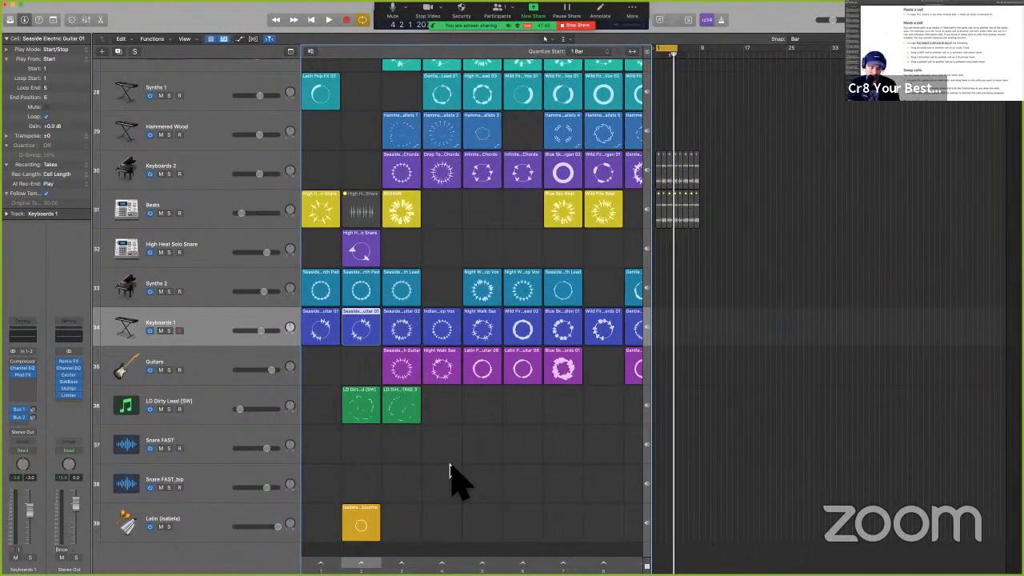
- Clear the cell selection and use the Text tool to rename the Keyboards 1 cell in scene 2 as SNARE
key(super+a)
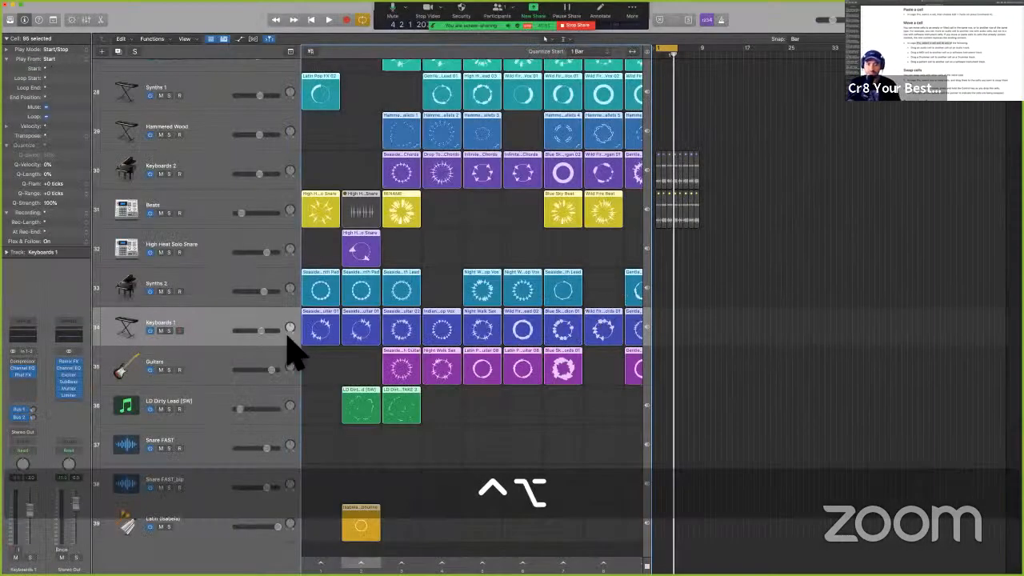
click(228, 328)
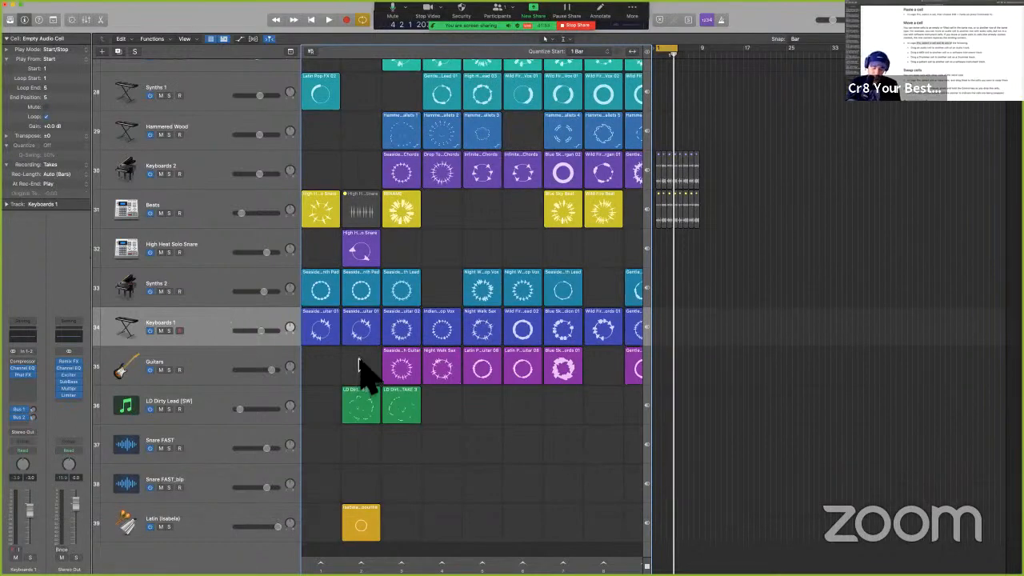
key(t)
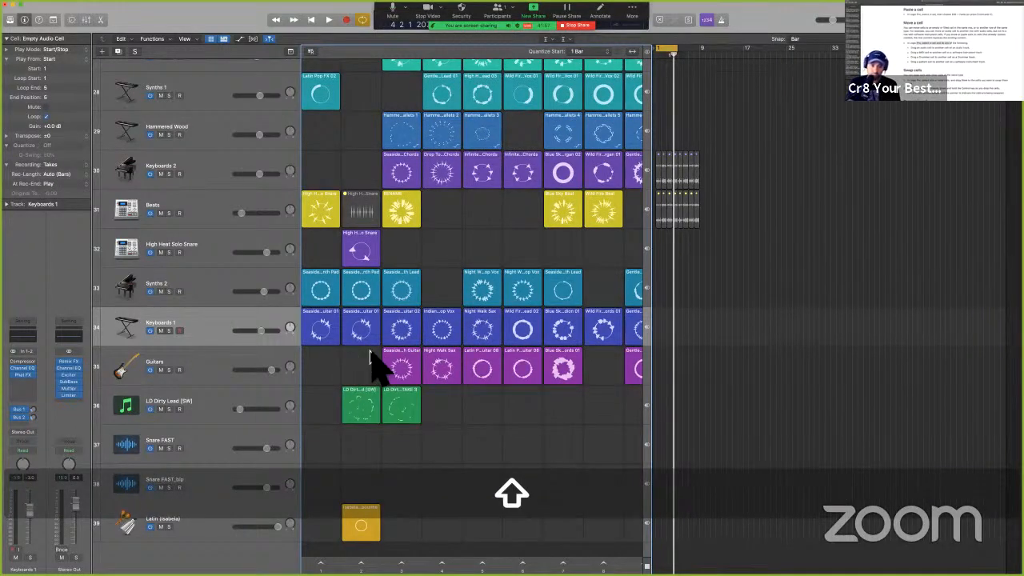
key(t)
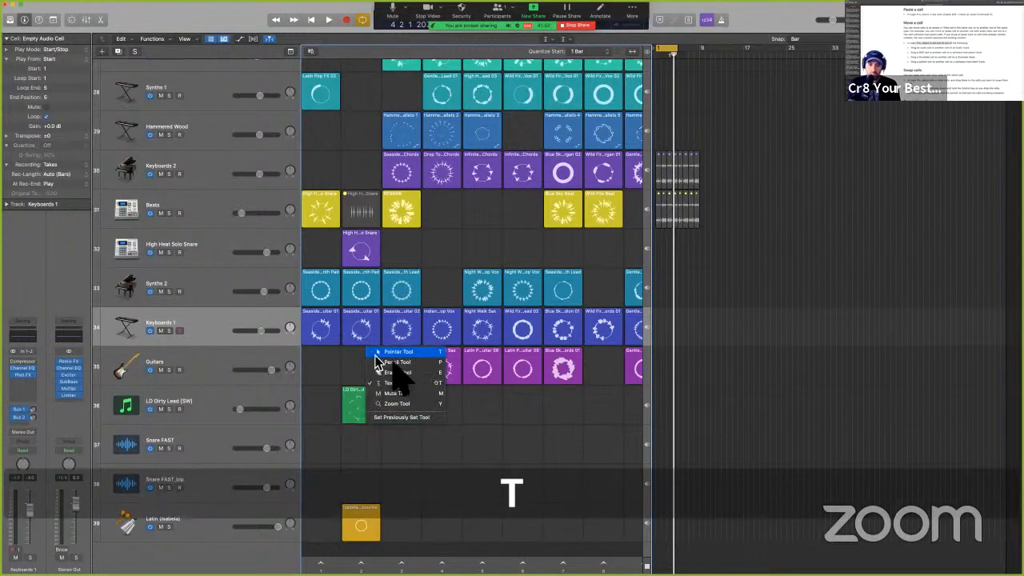
click(406, 392)
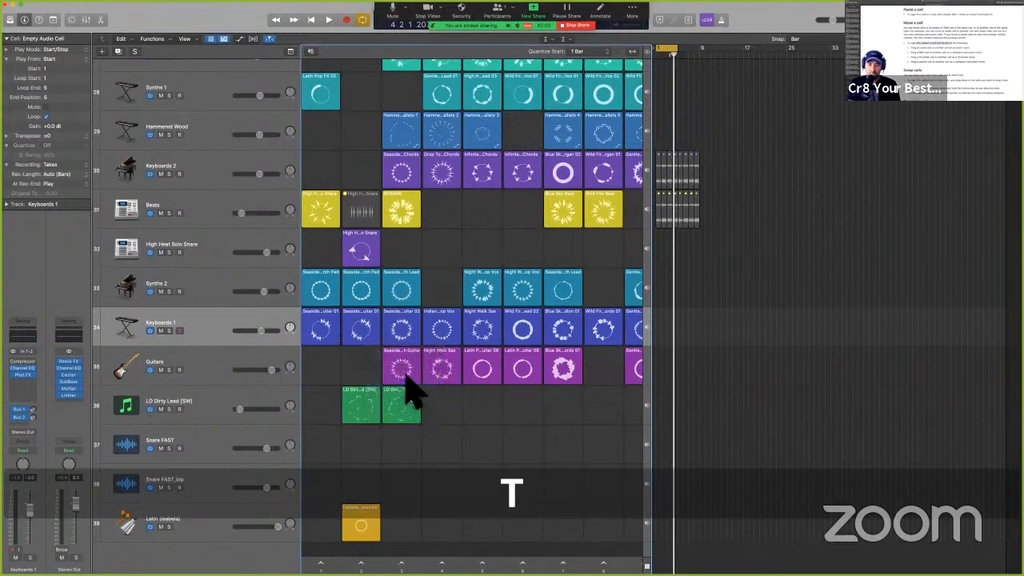
click(366, 316)
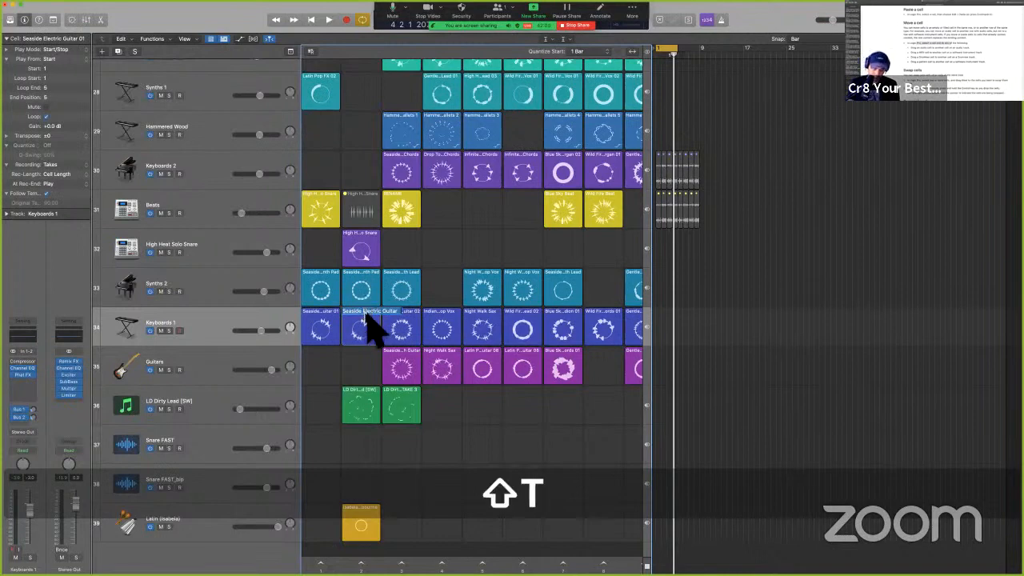
text(SNARE)
key(Return)
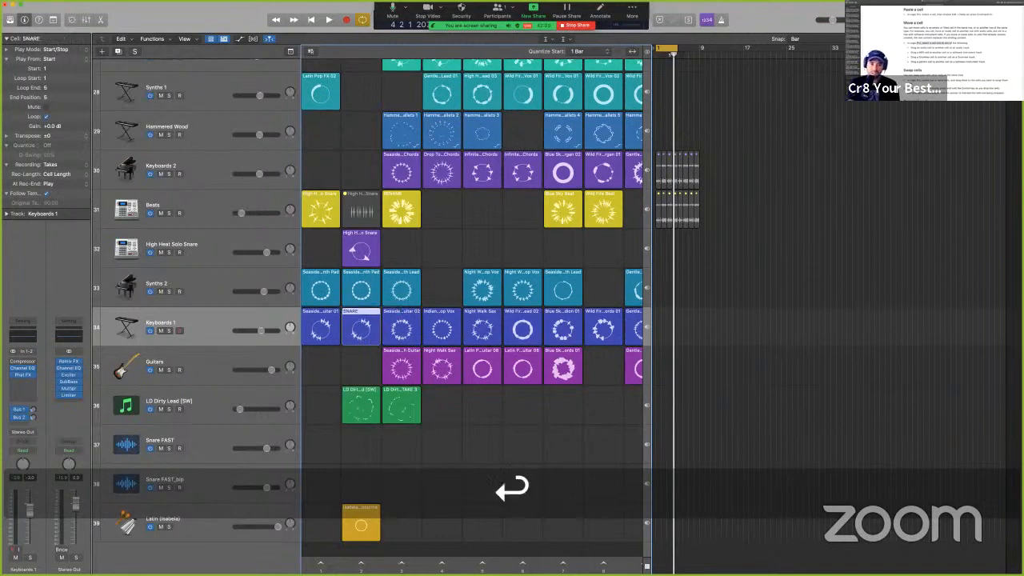
- Rename the Keyboards 1 cell in scene 3 as REV PIANO
click(408, 316)
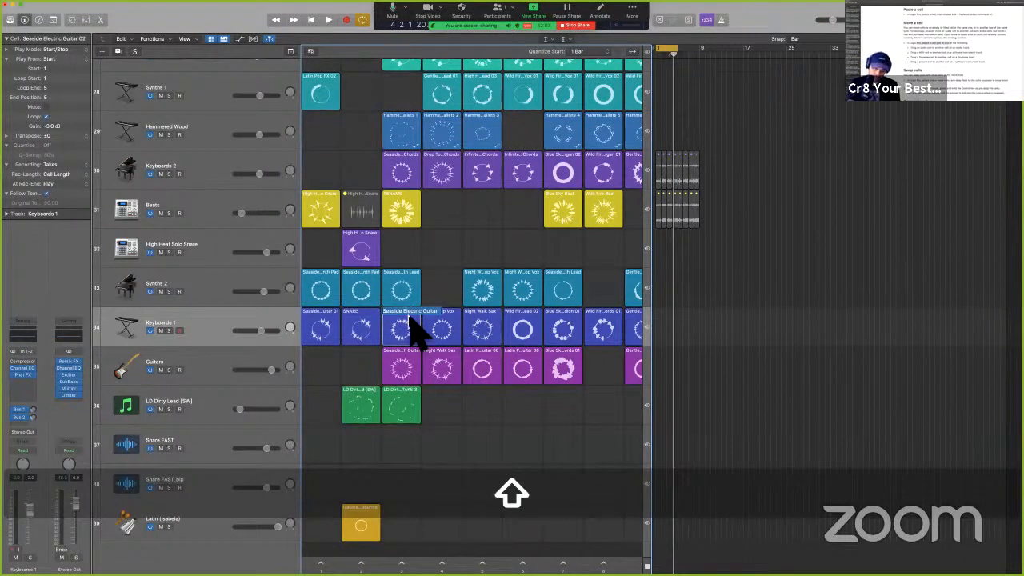
text(REV PIANO)
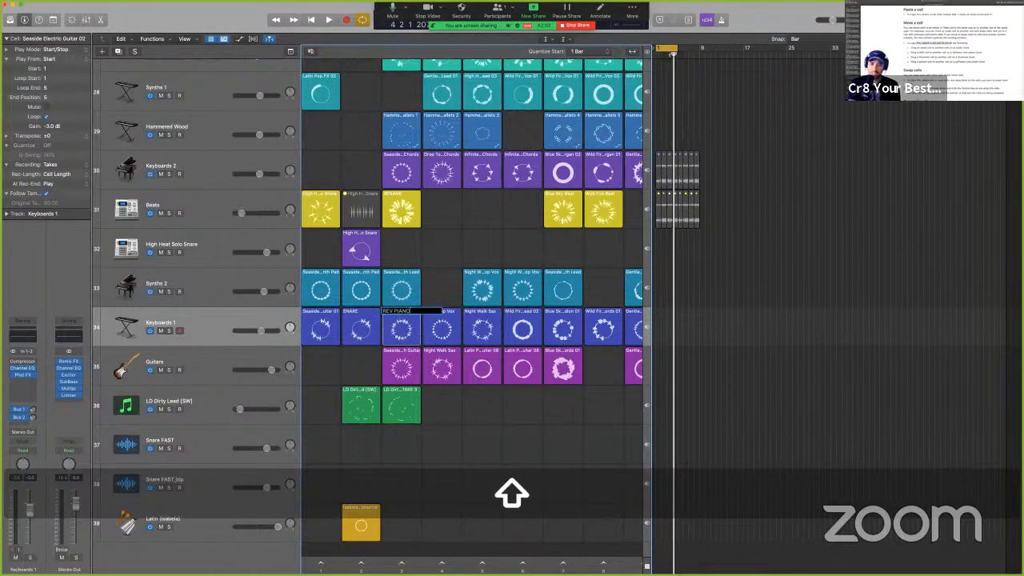
key(Return)
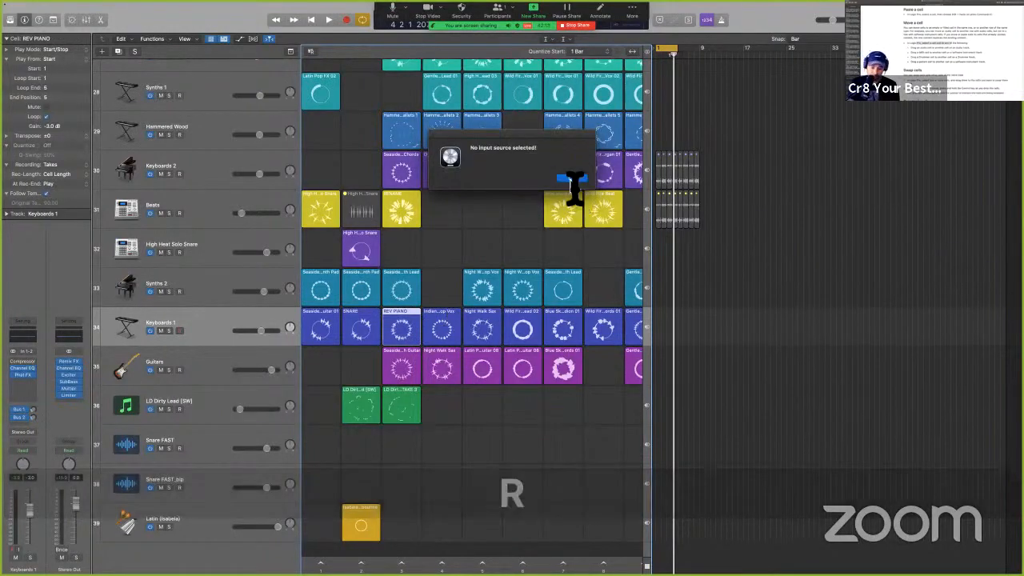
- Dismiss the input source alerts, switch back to the Pointer tool, and restart playback without recording
click(571, 177)
key(t)
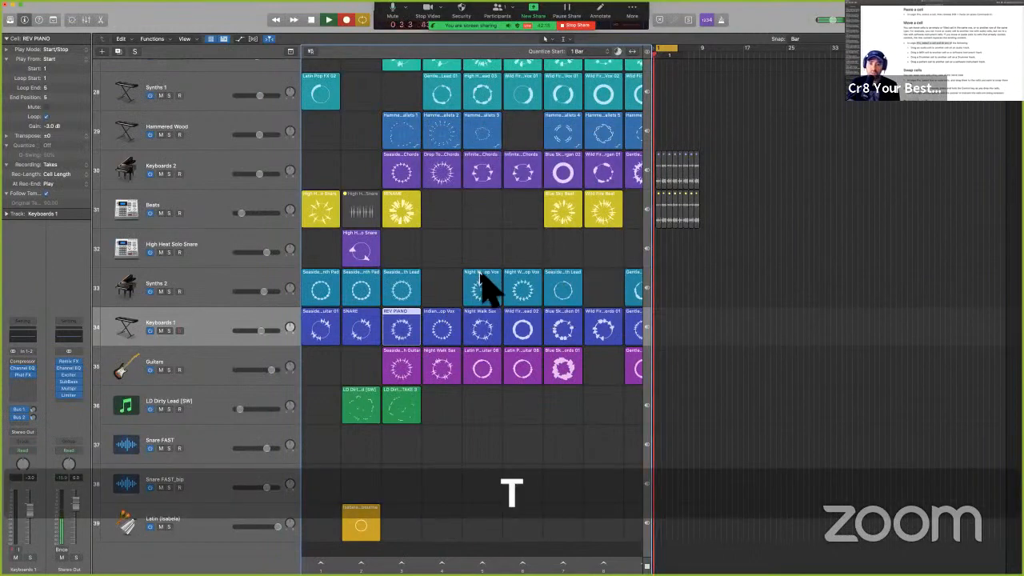
key(space)
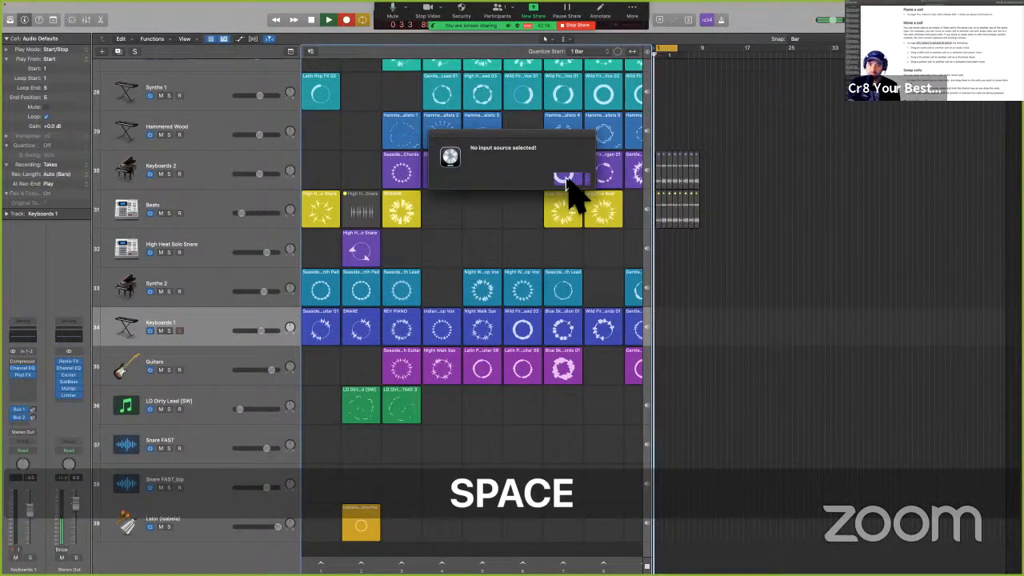
click(567, 183)
key(space)
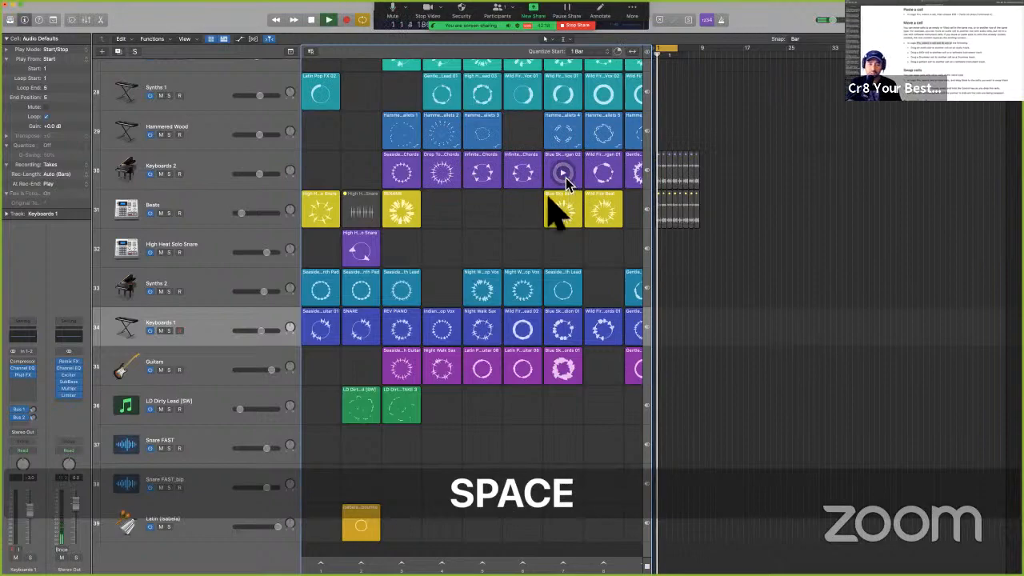
- Check the manual's rules for moving cells, and create a MIDI cell on the LD Dirty Lead [SW] track in scene 4
key(ctrl+Left)
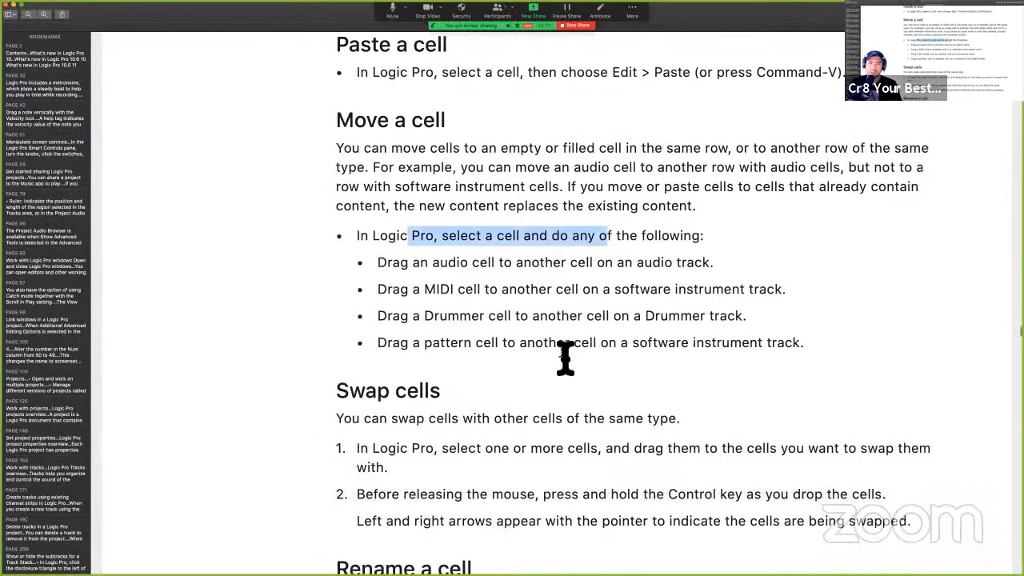
scroll(565, 357, down, 3)
scroll(565, 358, down, 3)
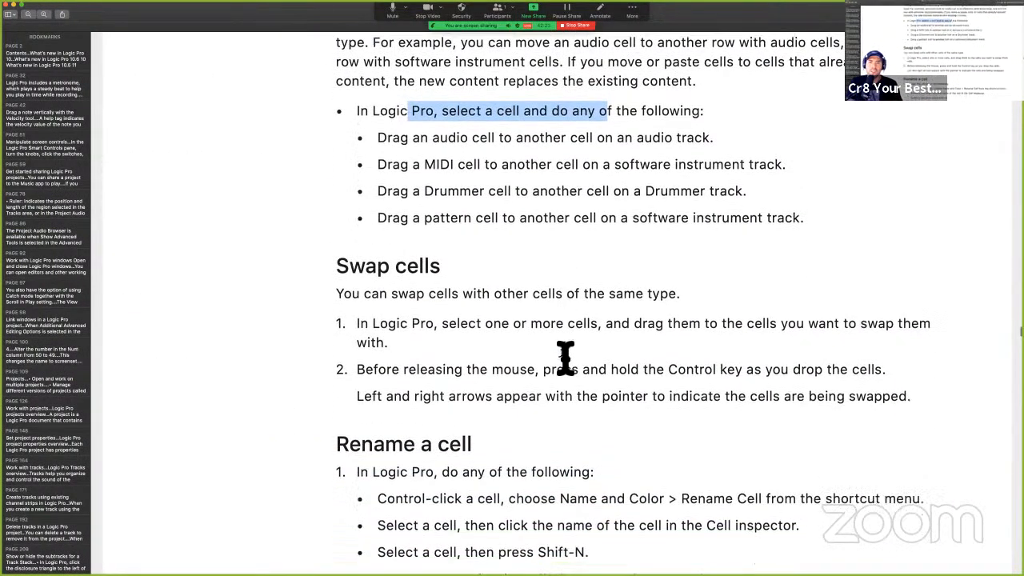
scroll(513, 230, down, 1)
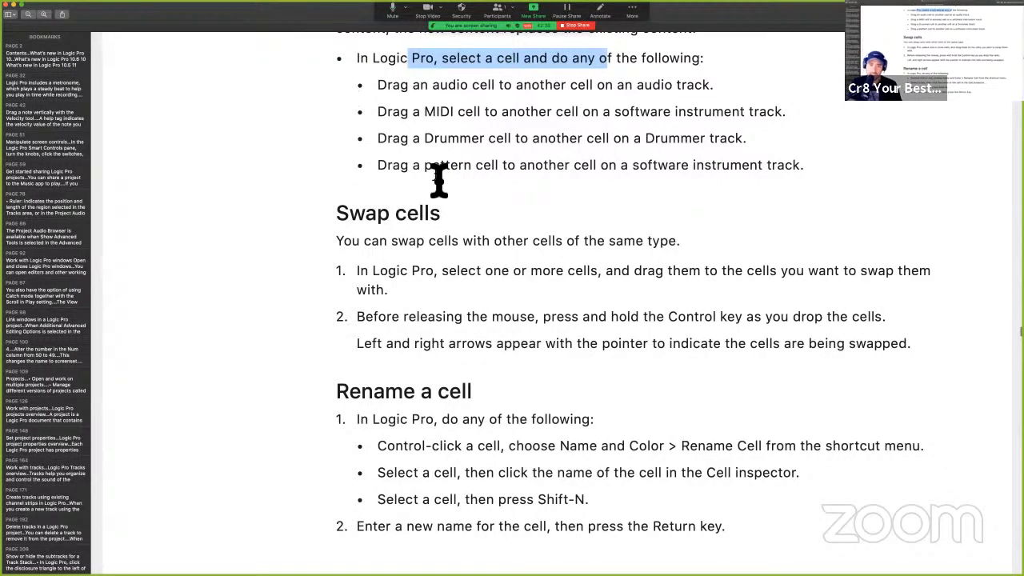
scroll(469, 298, down, 2)
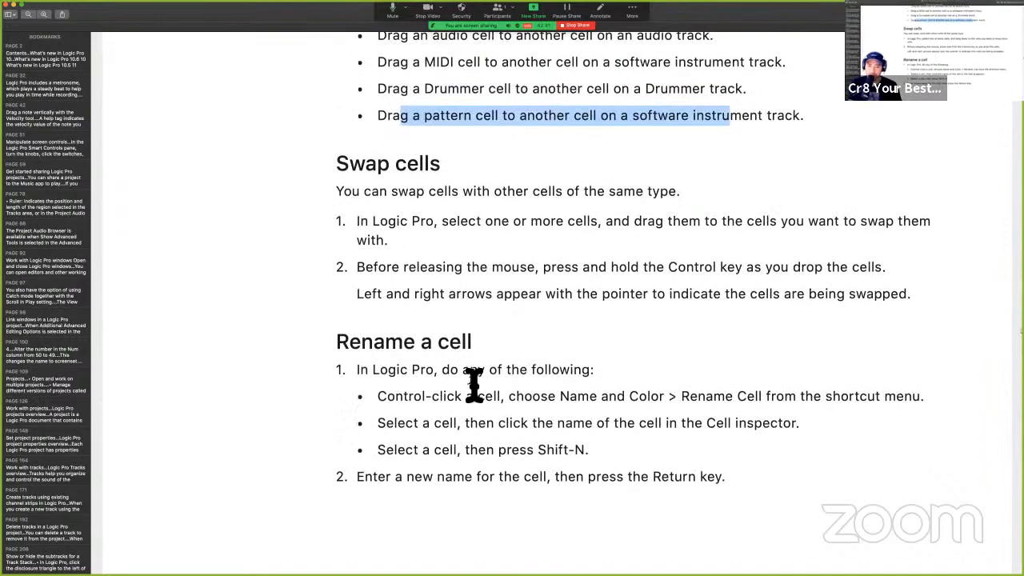
key(ctrl+Right)
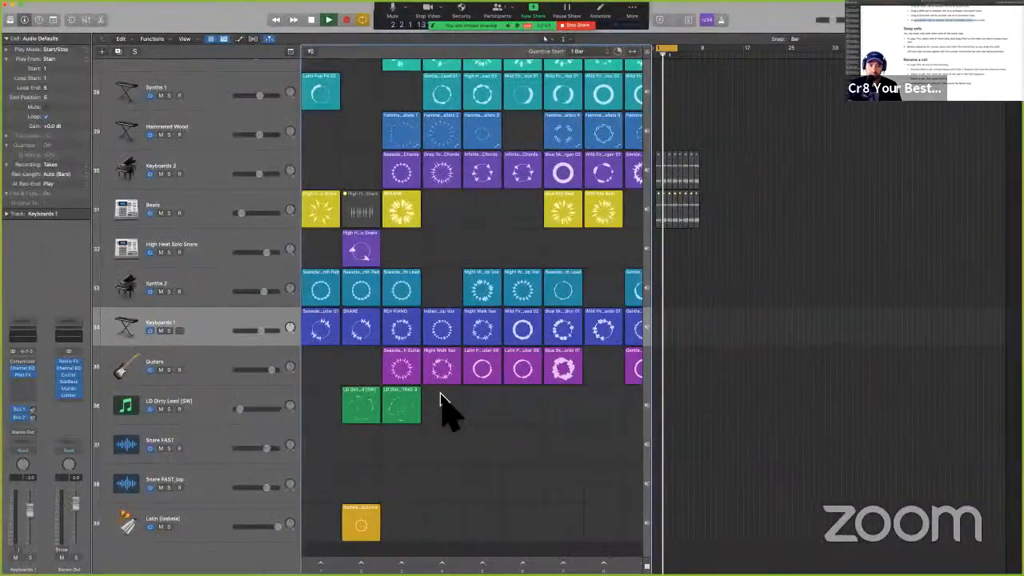
right_click(442, 400)
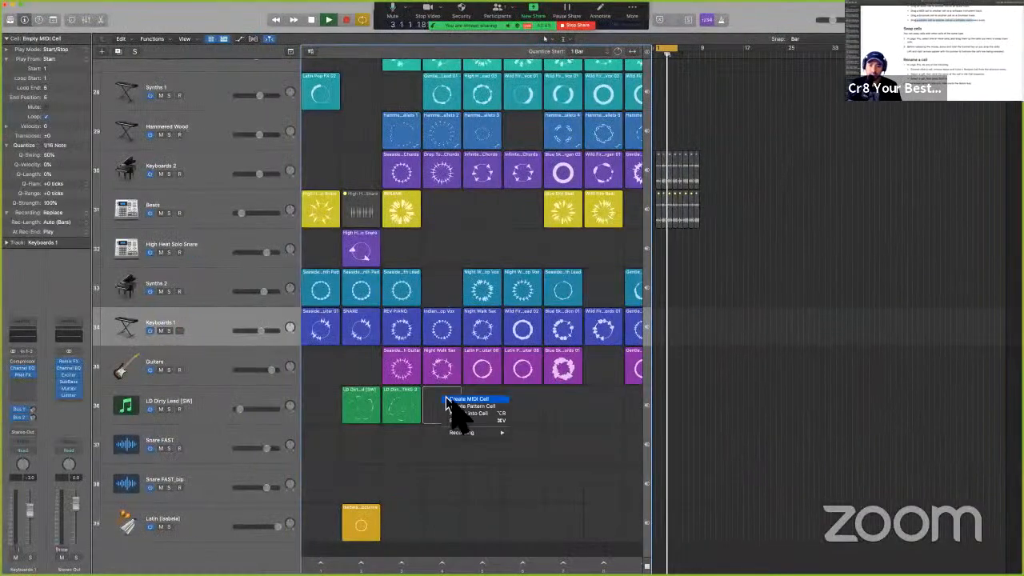
click(460, 399)
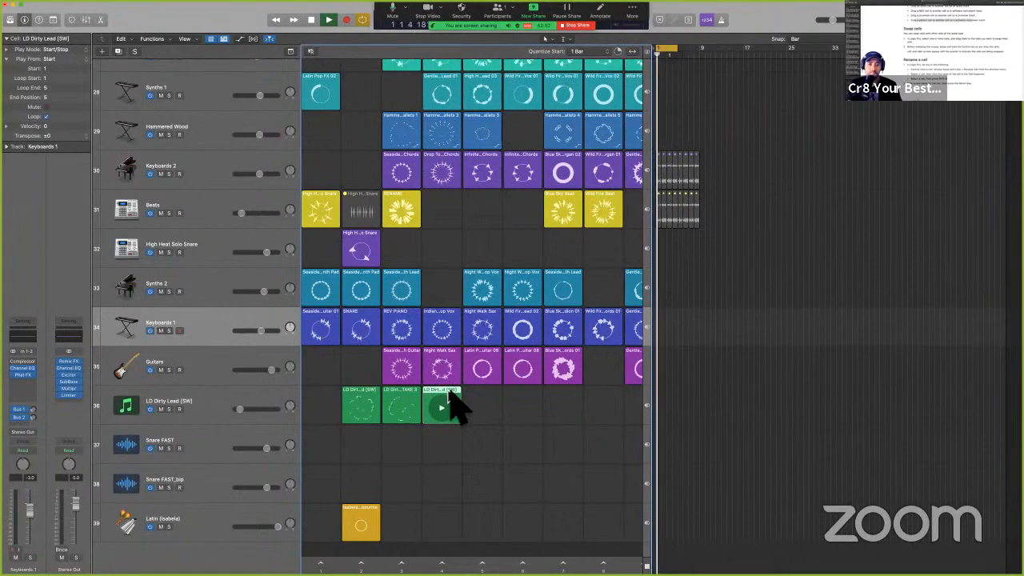
- Check the manual's Swap cells section, try swapping the LD Dirty Lead [SW] cells in scenes 4 and 2, and undo the swap
key(ctrl+Left)
scroll(445, 376, down, 2)
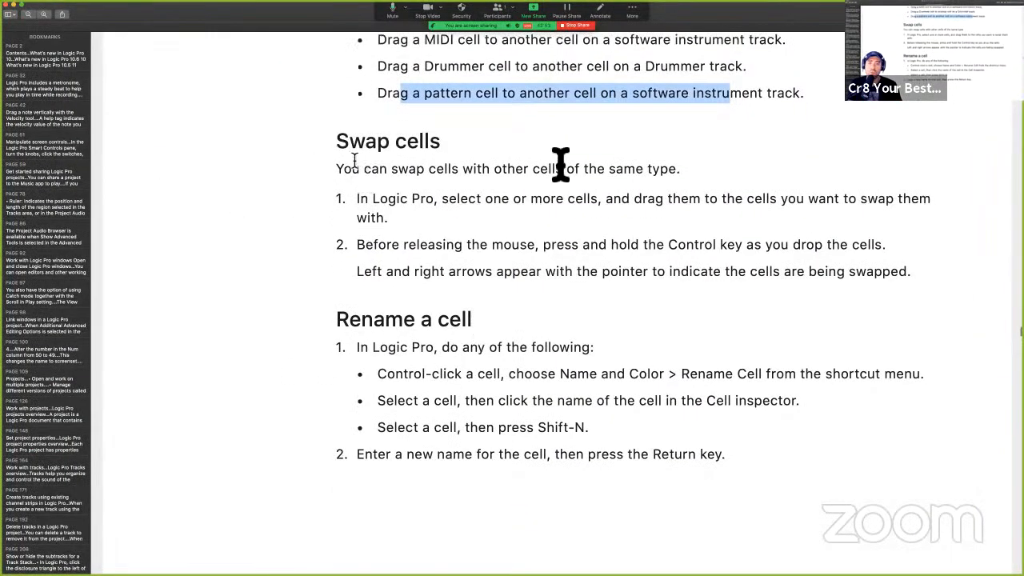
scroll(559, 246, down, 1)
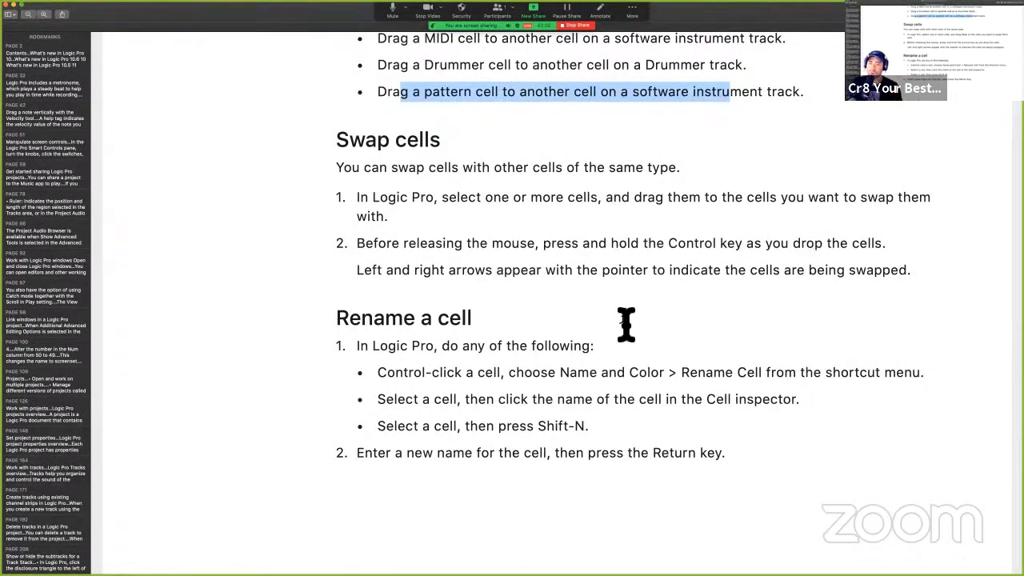
key(ctrl+Right)
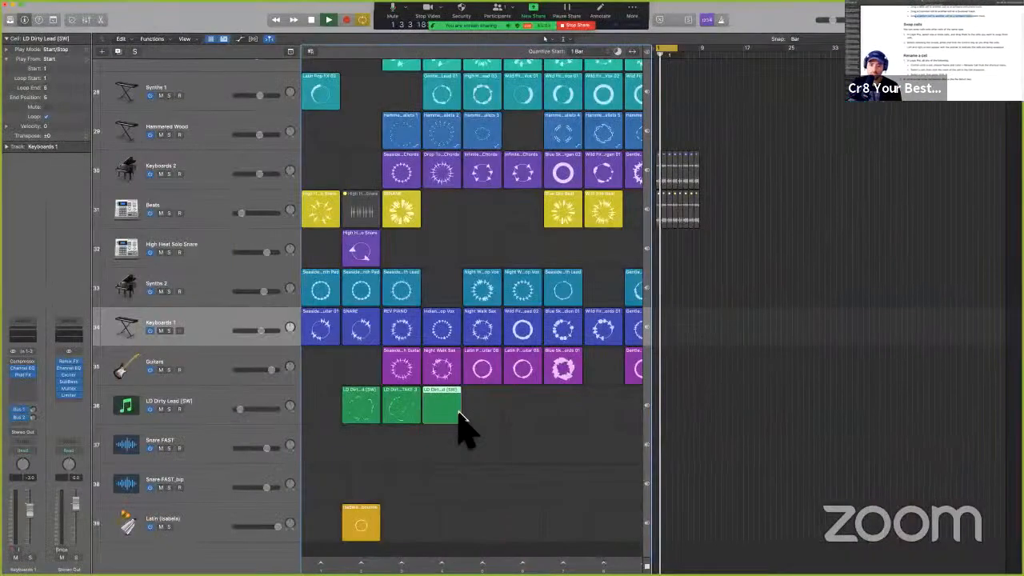
drag(437, 397, 376, 404)
key(super+z)
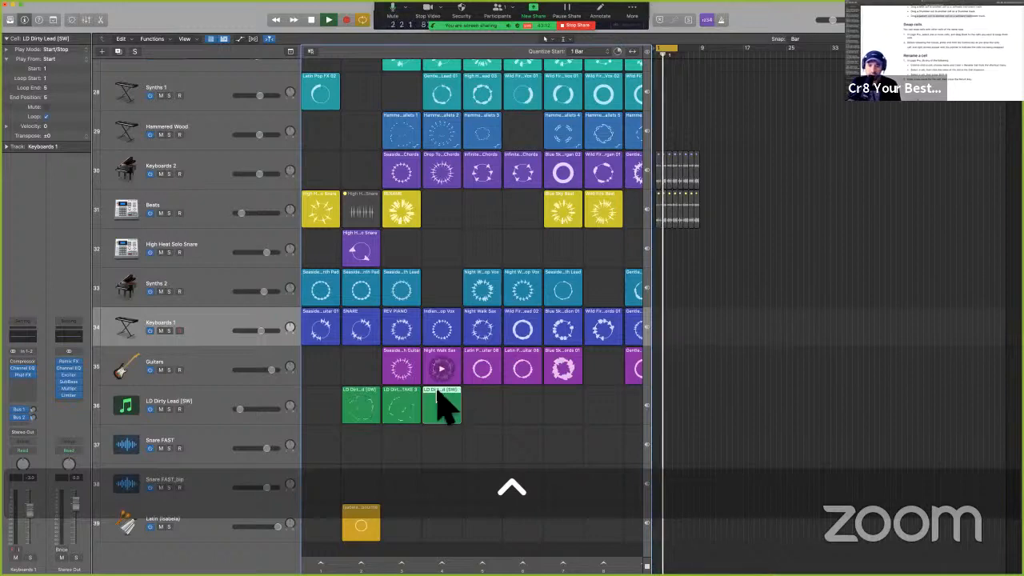
drag(429, 394, 388, 404)
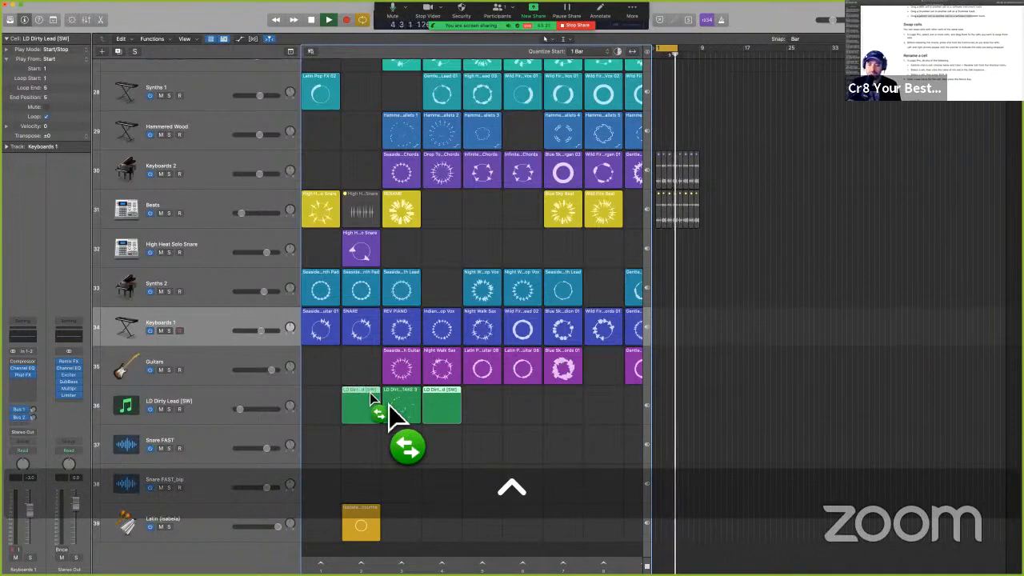
drag(389, 405, 373, 400)
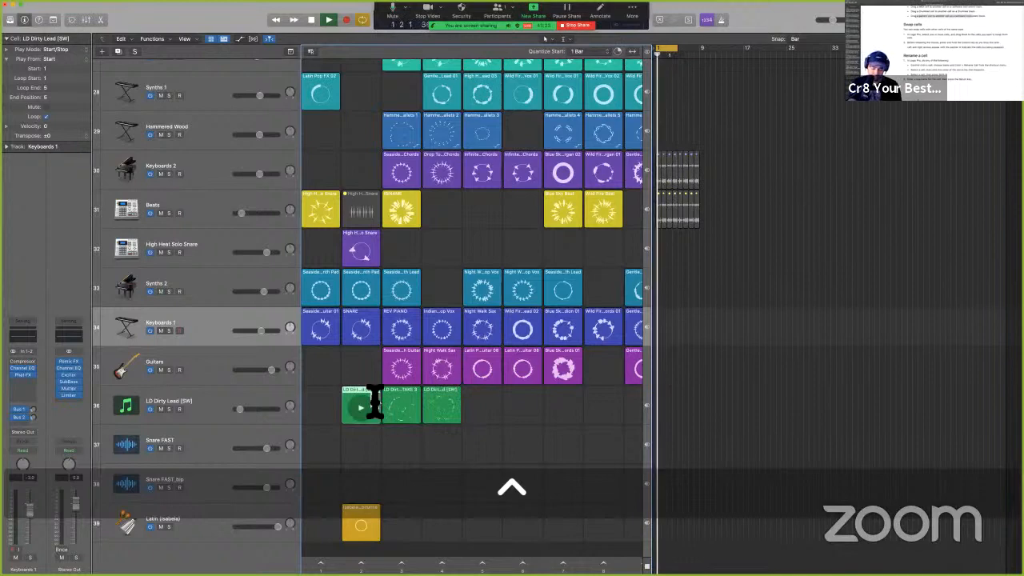
key(super+z)
- Move the LD Dirty Lead [SW] cell from scene 4 onto the scene 2 cell, undo the move, and return to the manual
key(ctrl)
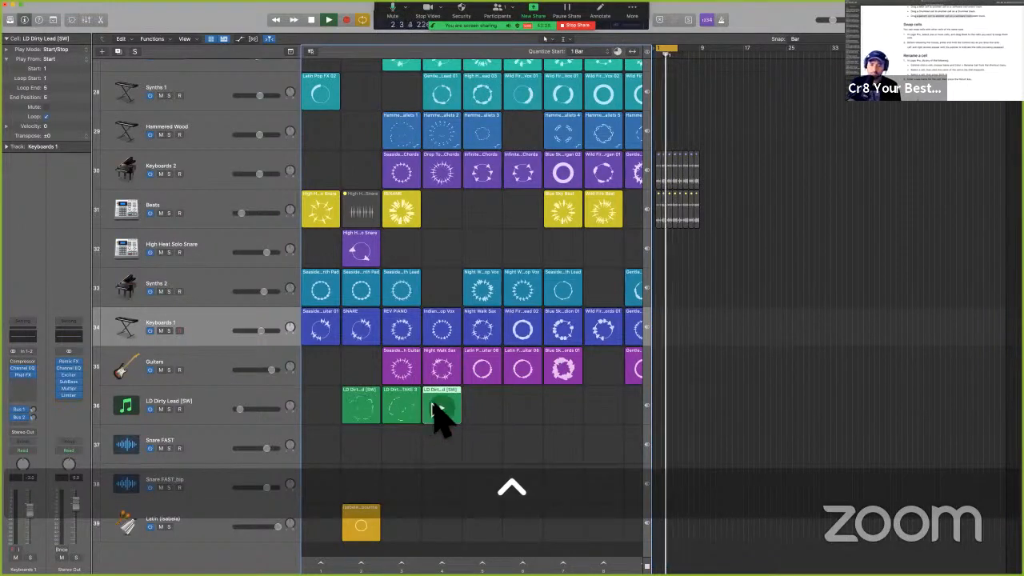
drag(433, 406, 375, 408)
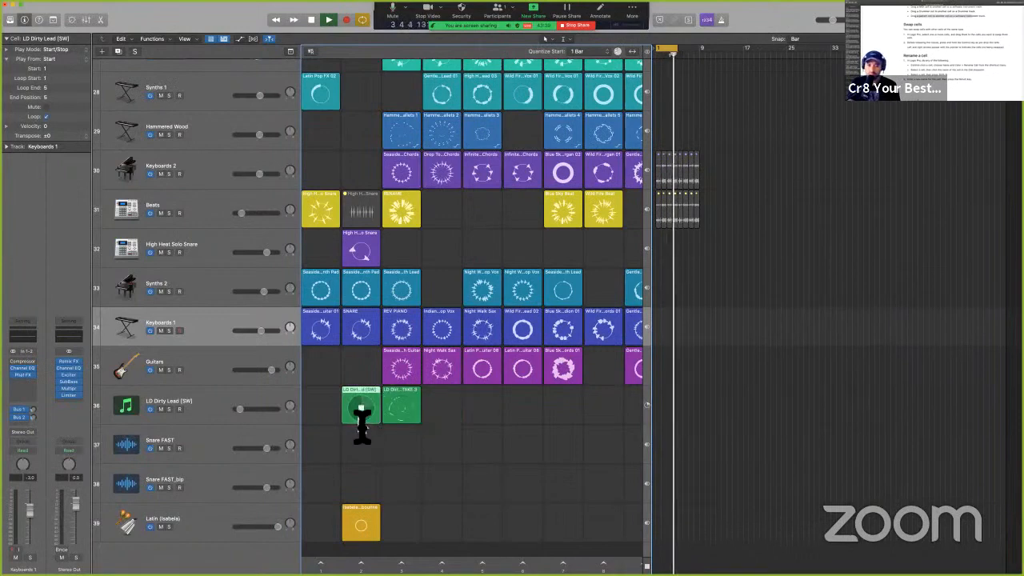
key(super+z)
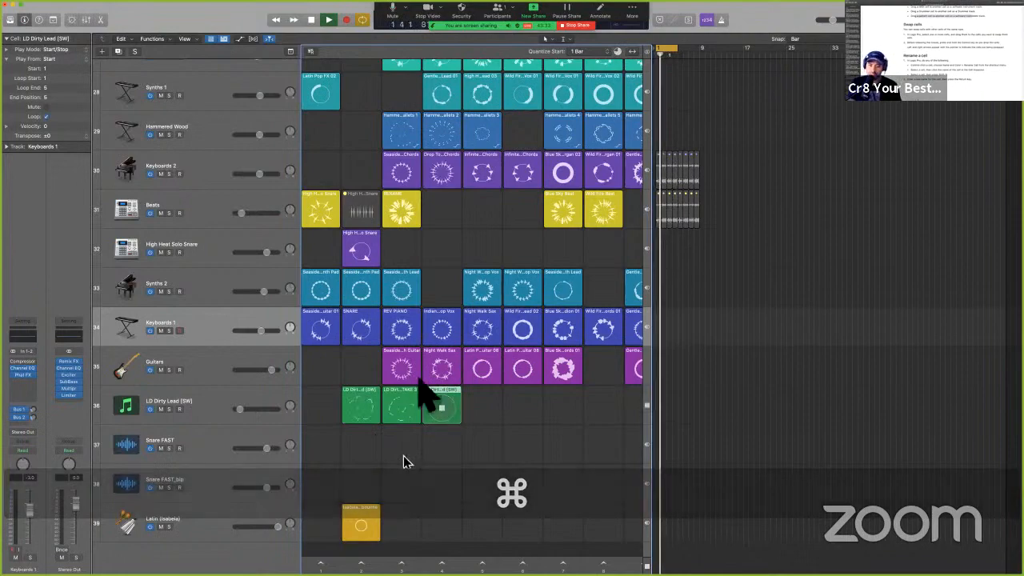
key(ctrl+Left)
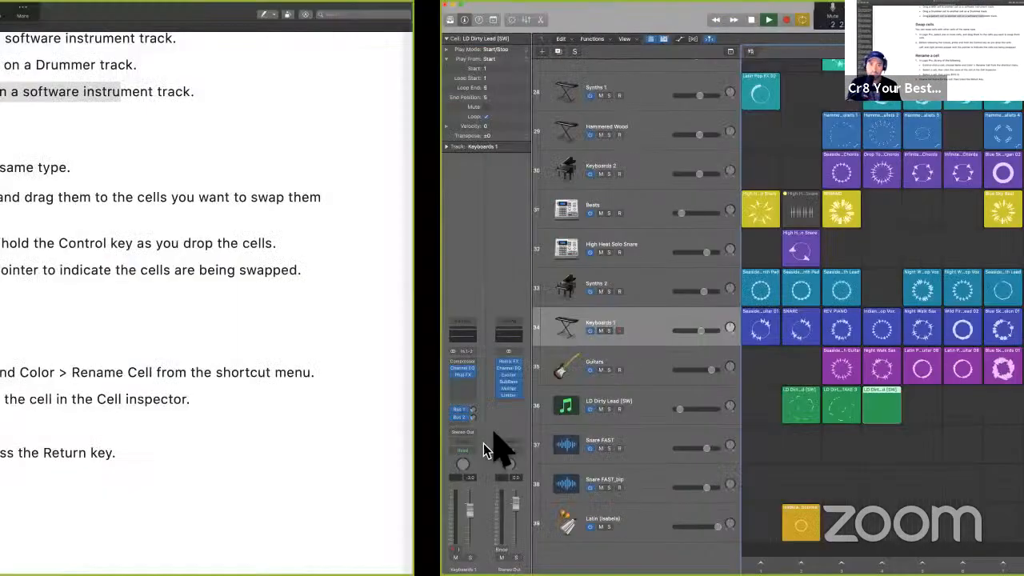
- Check the manual's Rename a cell section and open the scene 4 LD Dirty Lead [SW] cell's name for editing, leaving without a new name
scroll(514, 340, down, 3)
scroll(514, 340, down, 1)
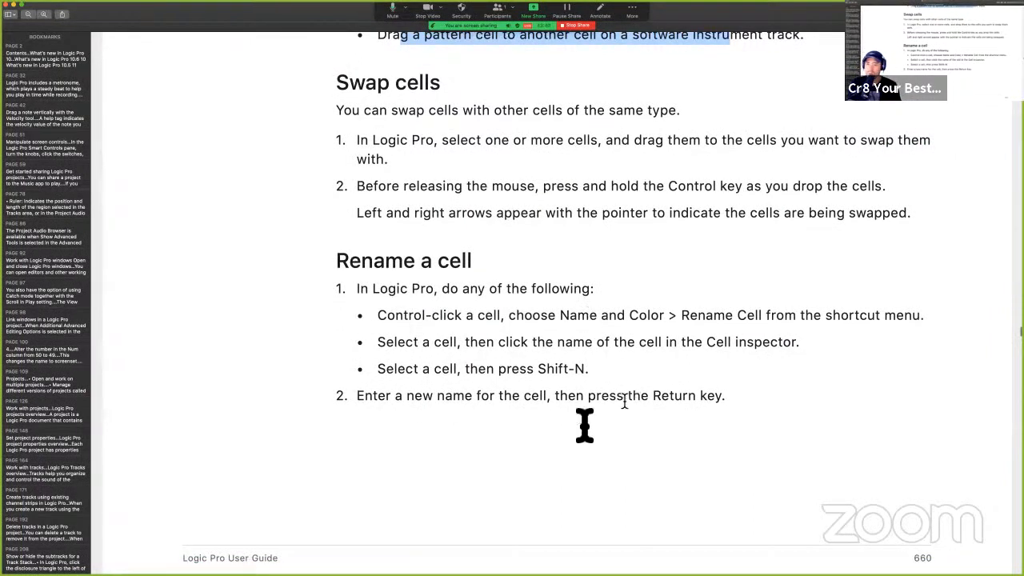
scroll(584, 425, down, 5)
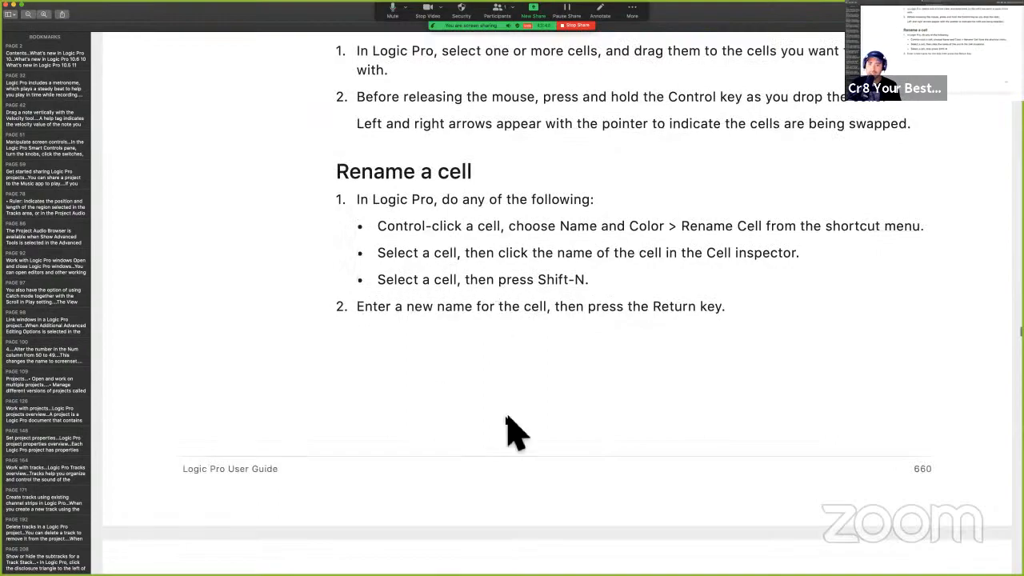
key(ctrl+Right)
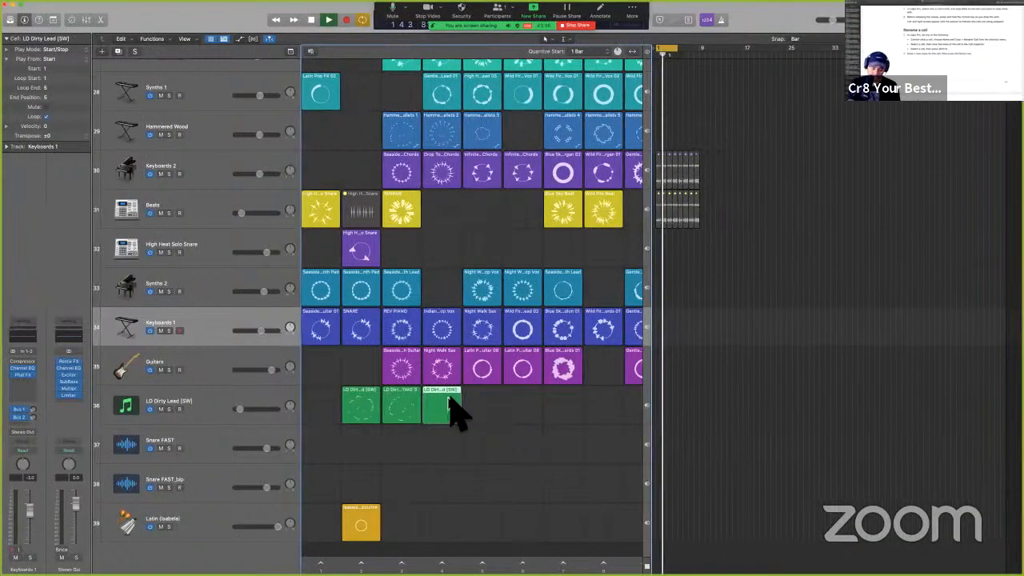
key(shift)
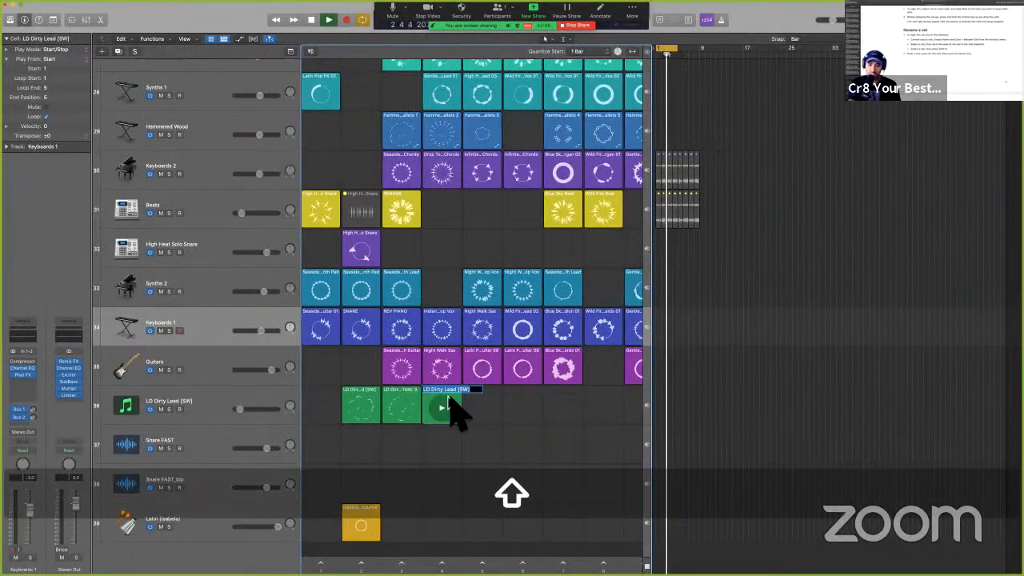
click(485, 489)
key(ctrl+Left)
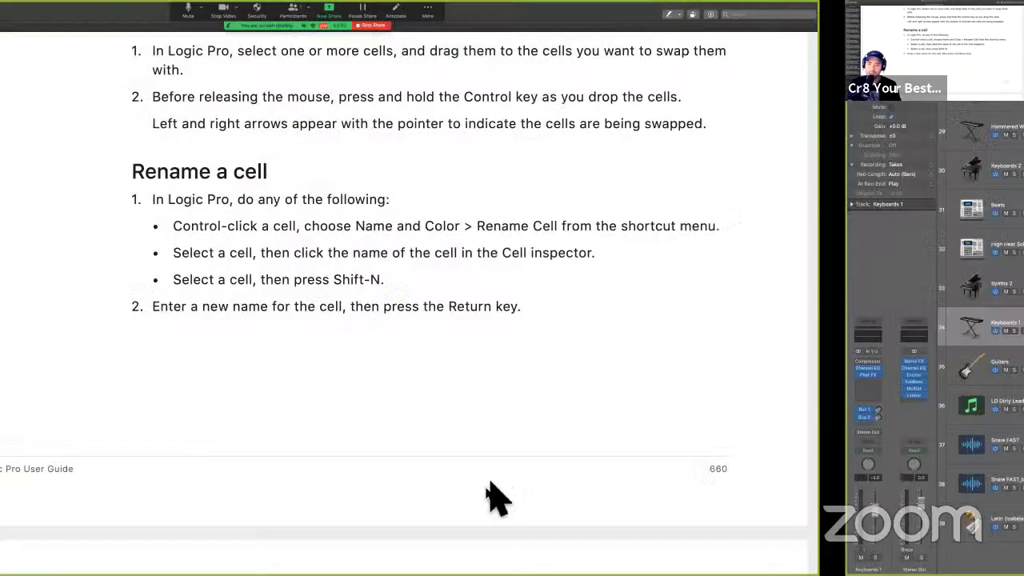
- Highlight the manual's line "Enter a new name for the cell, then press the Return key." in the Rename a cell section
key(ctrl+Left)
key(ctrl+Right)
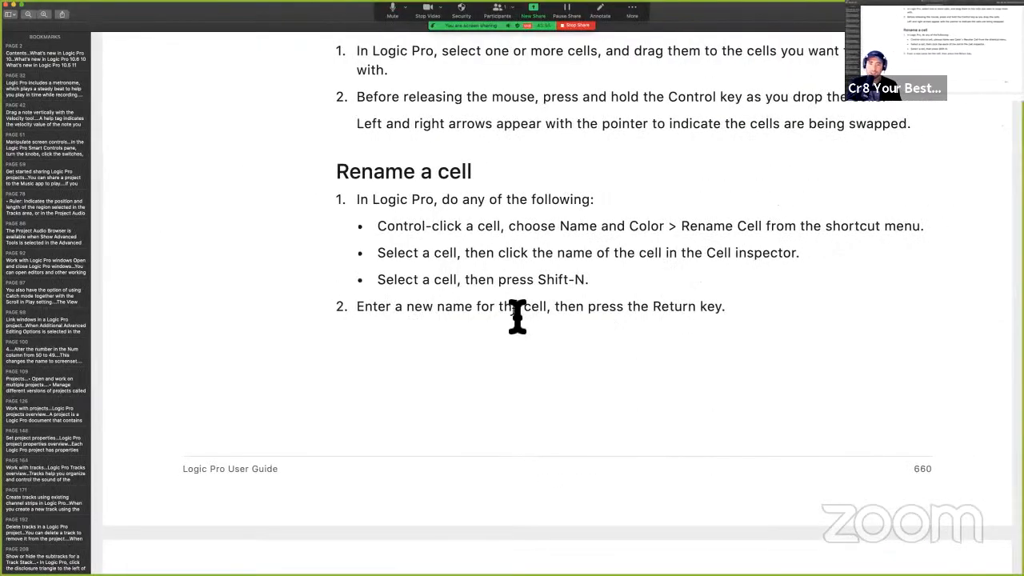
double_click(516, 311)
triple_click(515, 311)
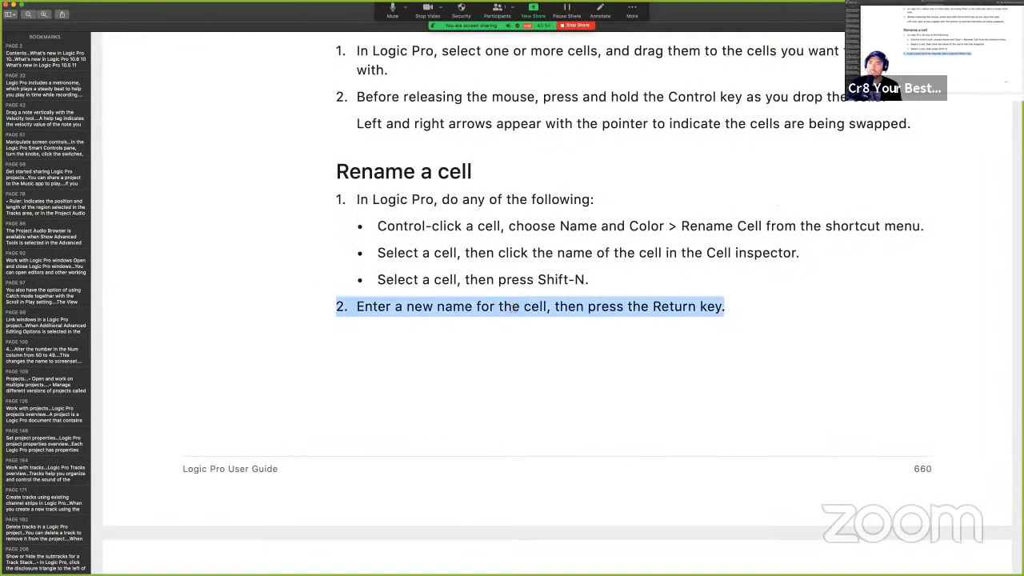
key(ctrl+super+h)
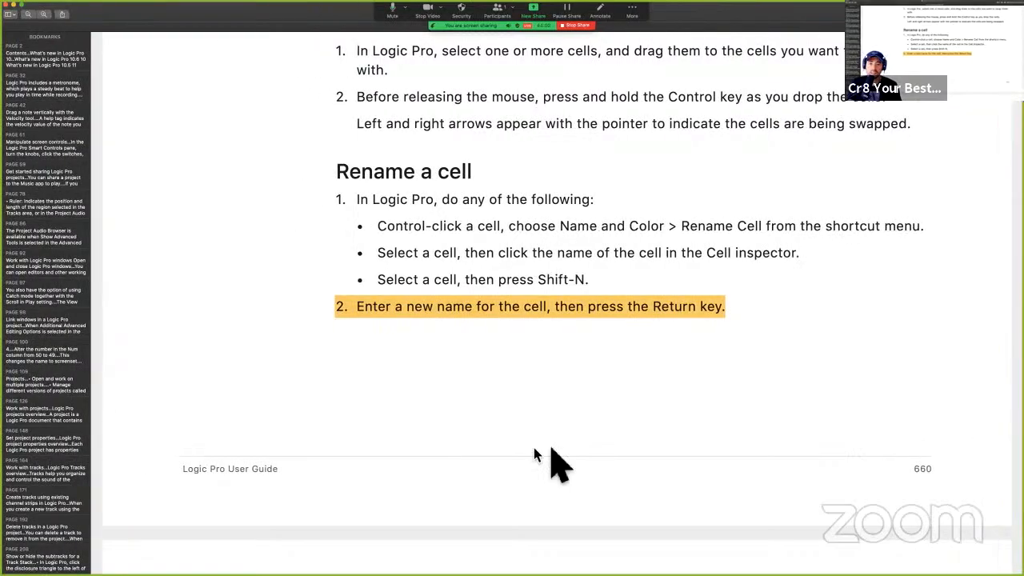
key(super+Tab)
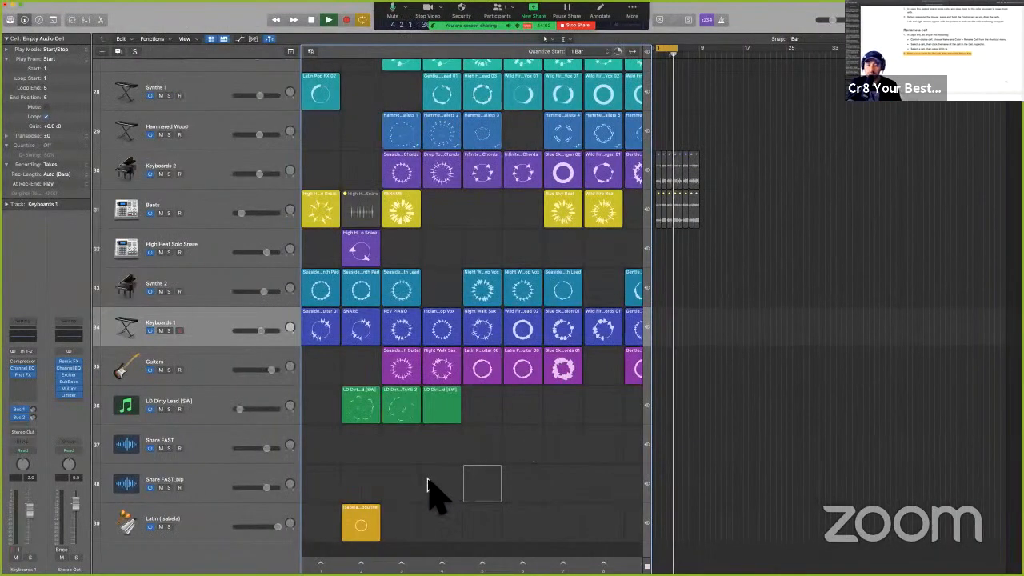
key(super+Tab)
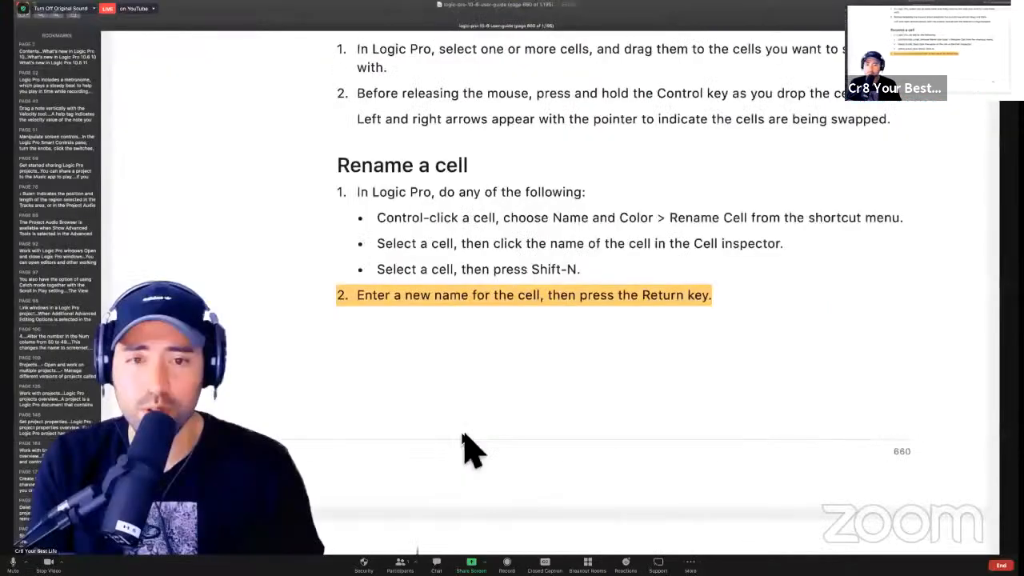
- Read the manual's Delete a cell section, marking its heading and instructions while following along
scroll(475, 458, down, 6)
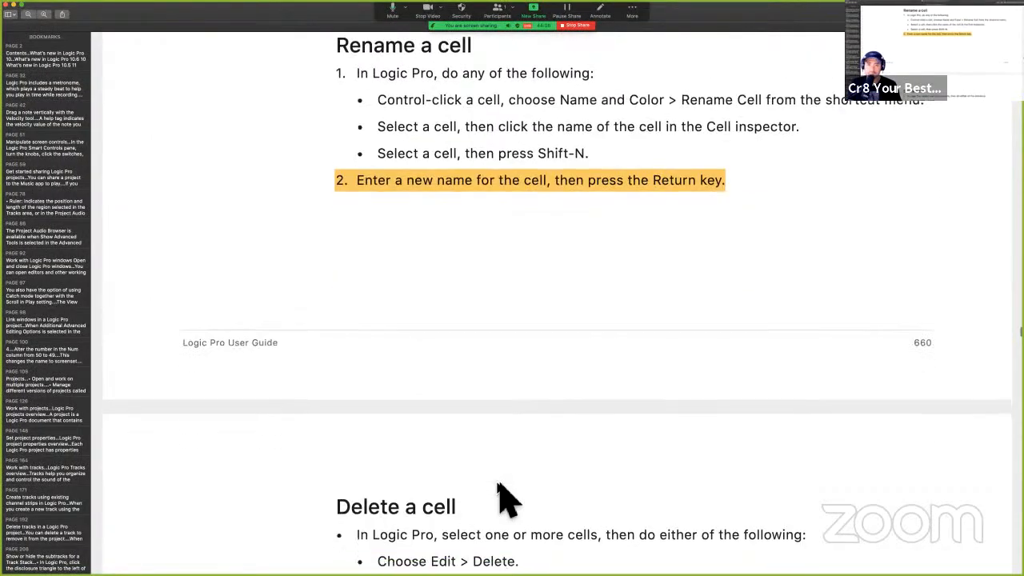
scroll(502, 500, down, 5)
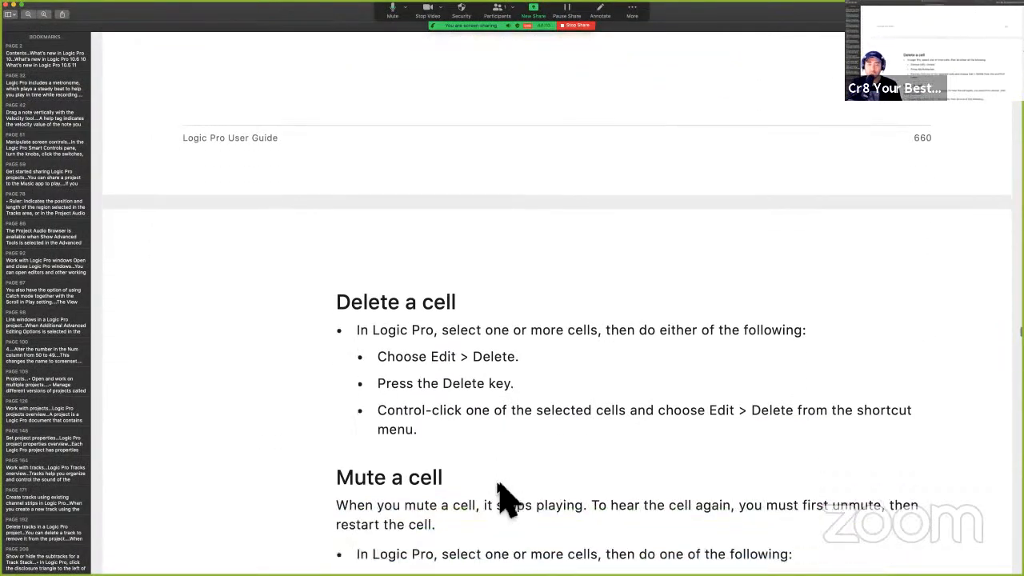
scroll(498, 483, down, 3)
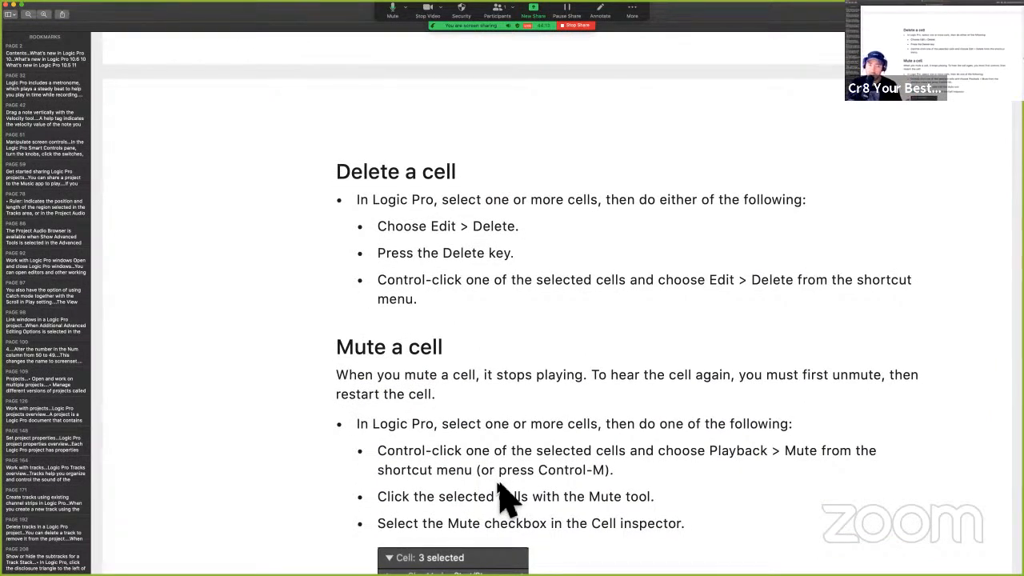
scroll(508, 500, down, 2)
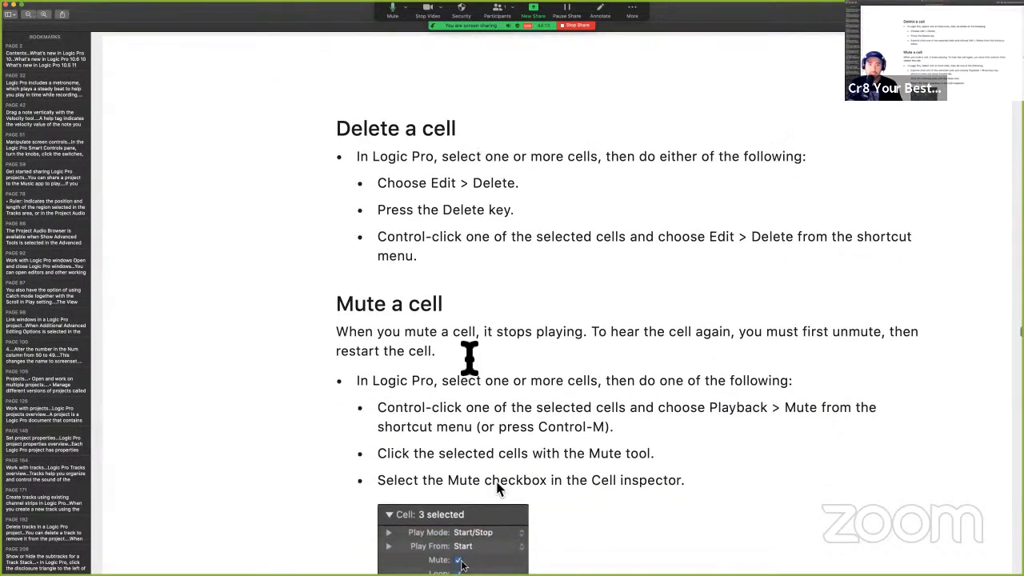
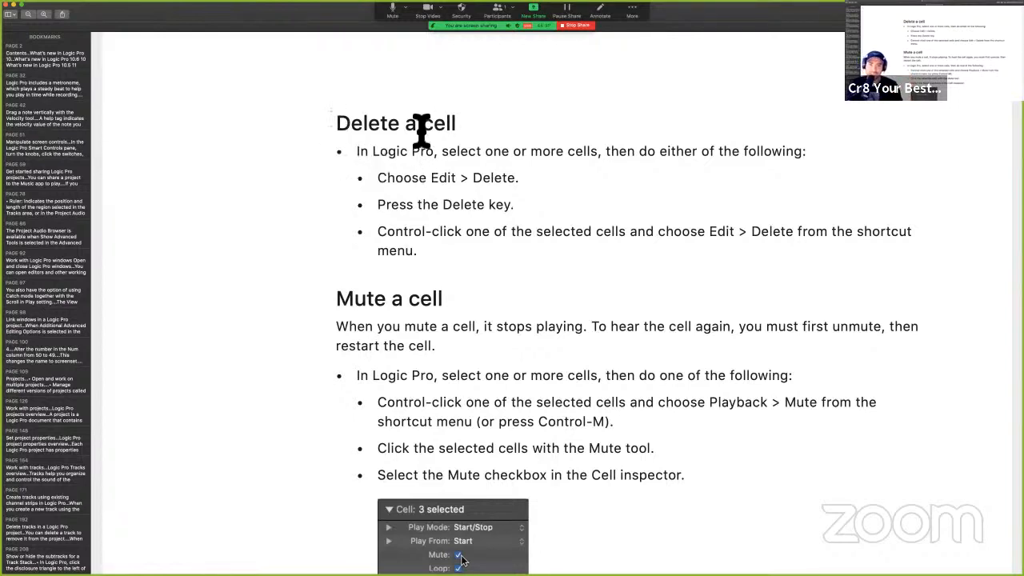
drag(422, 128, 561, 274)
click(562, 274)
drag(329, 124, 534, 283)
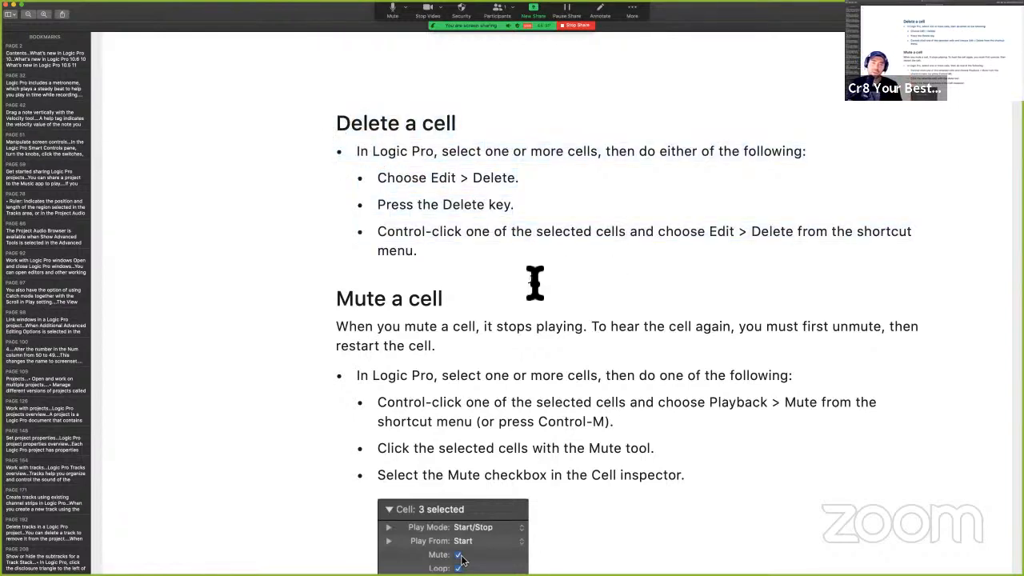
click(480, 265)
drag(332, 124, 530, 180)
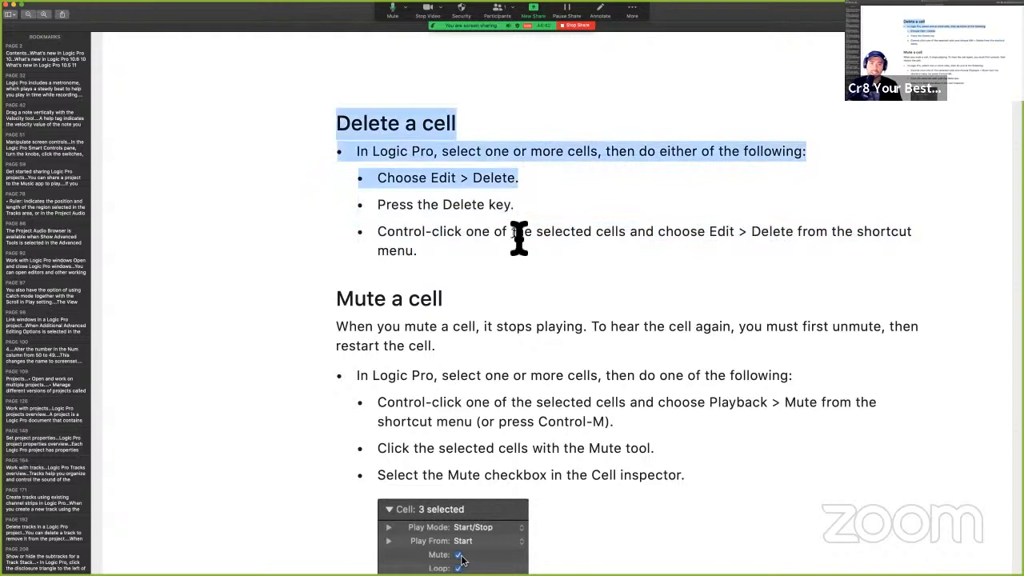
click(519, 237)
- Read the manual's Mute a cell section, including its methods and the Cell inspector illustration
scroll(519, 238, down, 2)
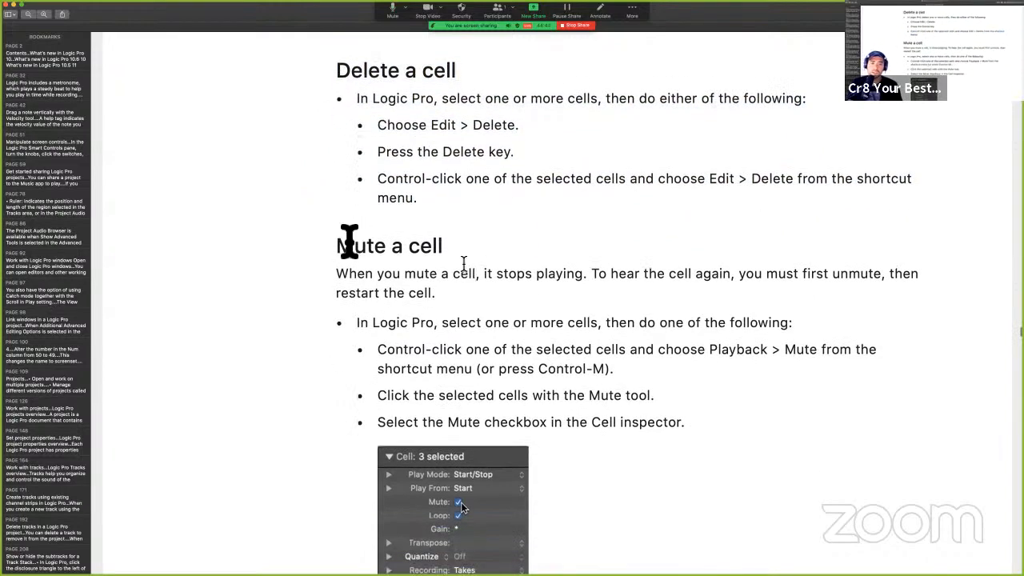
scroll(496, 286, down, 2)
drag(341, 232, 791, 262)
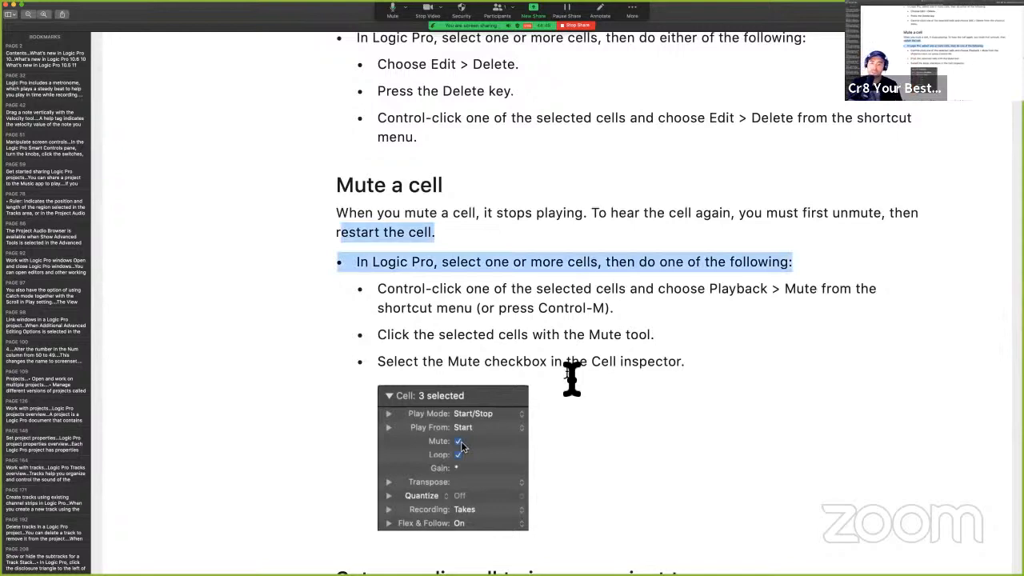
scroll(571, 379, down, 3)
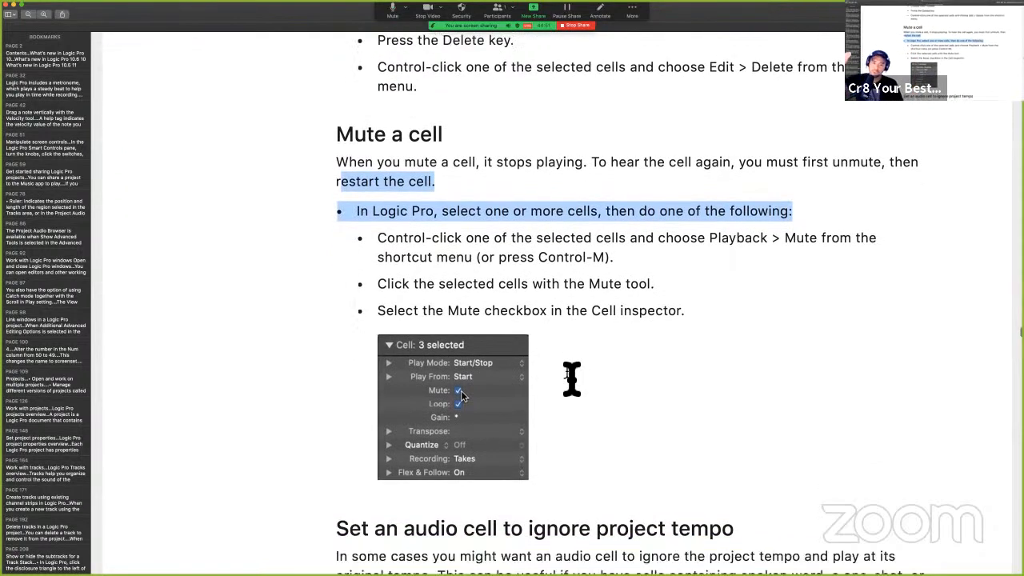
- Highlight the Apple Loops and Flex mode instructions in the manual's Set an audio cell to ignore project tempo section
scroll(571, 380, down, 7)
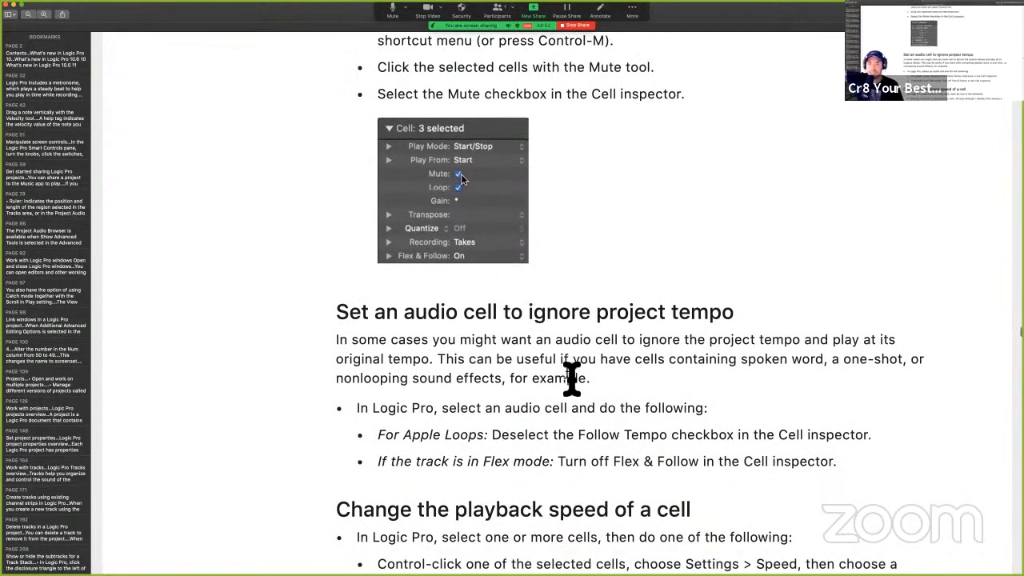
scroll(571, 379, down, 3)
scroll(571, 379, down, 1)
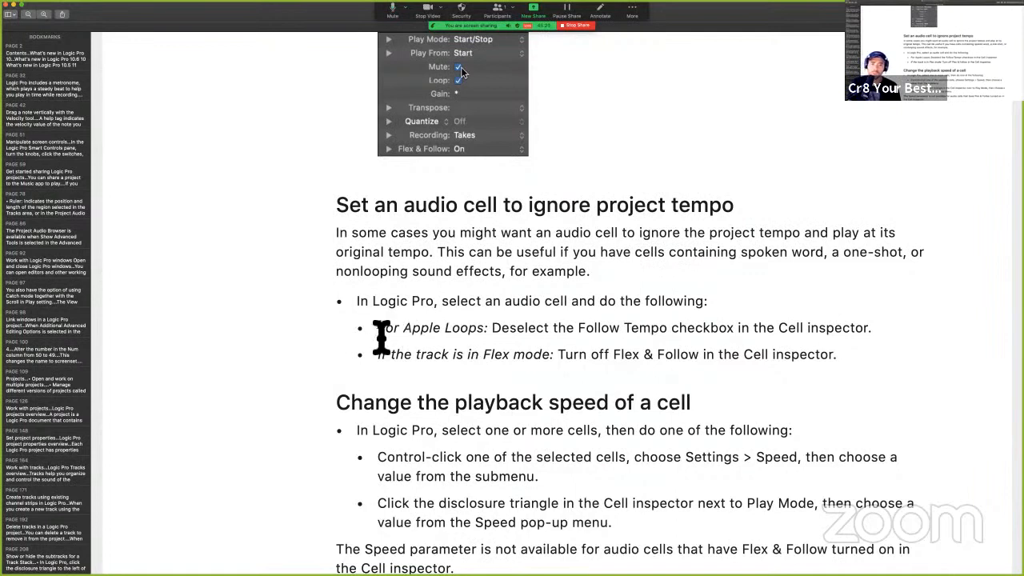
triple_click(858, 334)
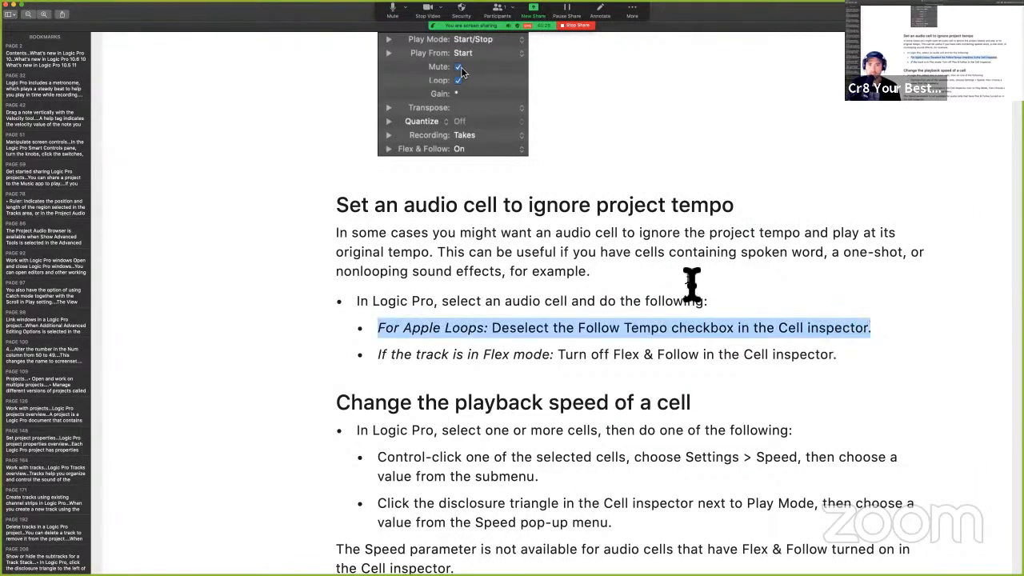
scroll(686, 279, up, 2)
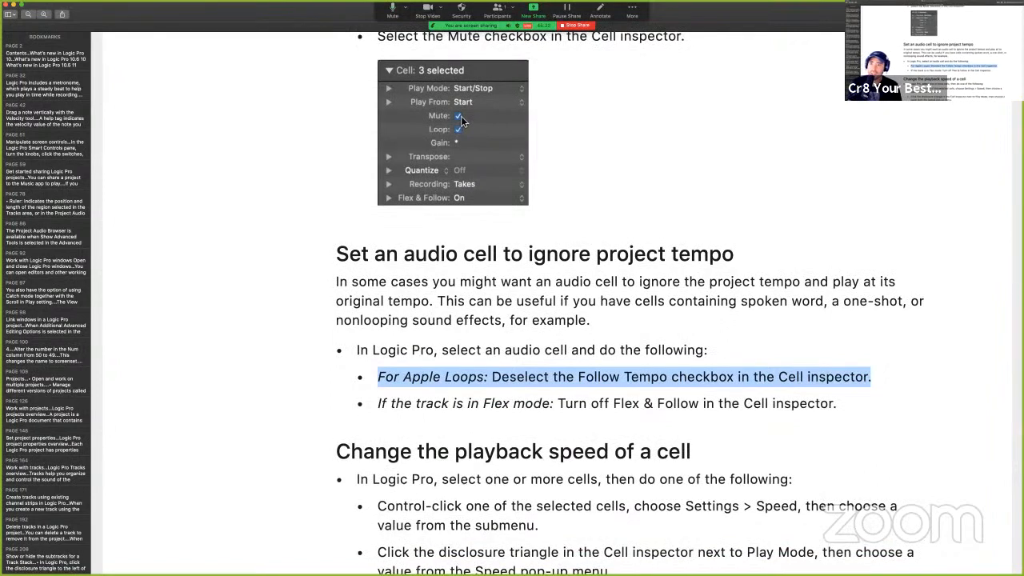
key(super+shift+h)
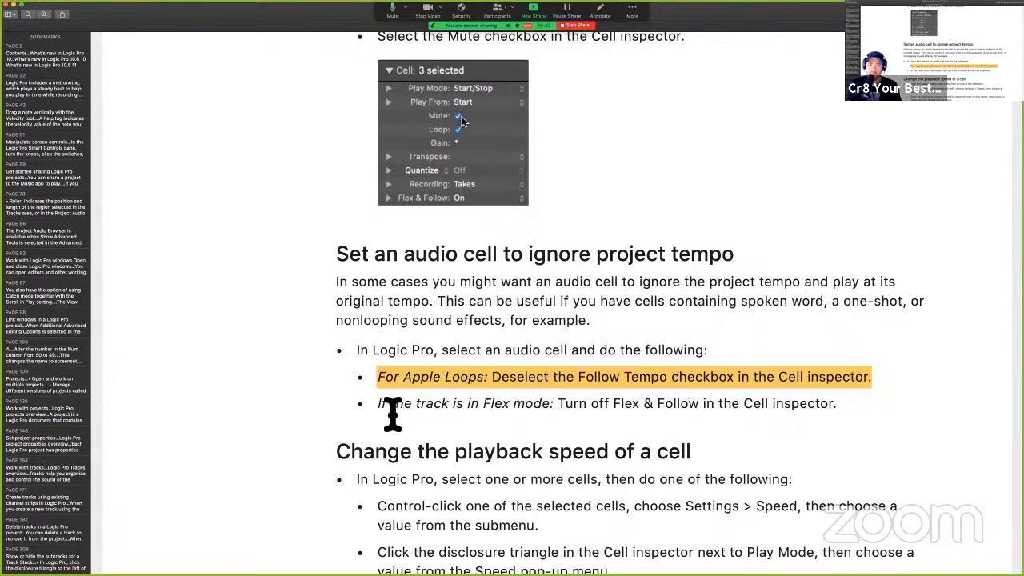
drag(377, 404, 854, 408)
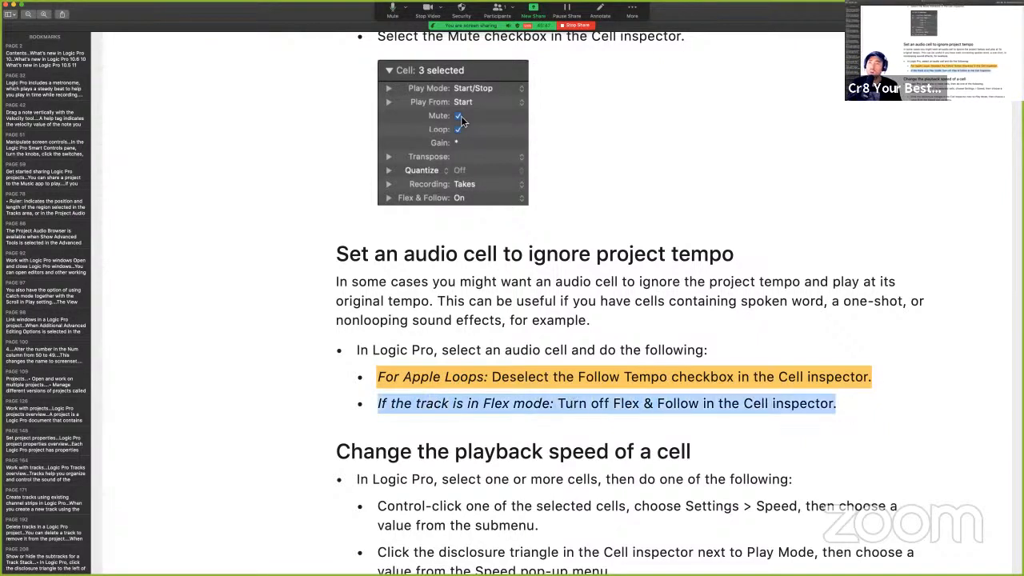
key(ctrl+super+h)
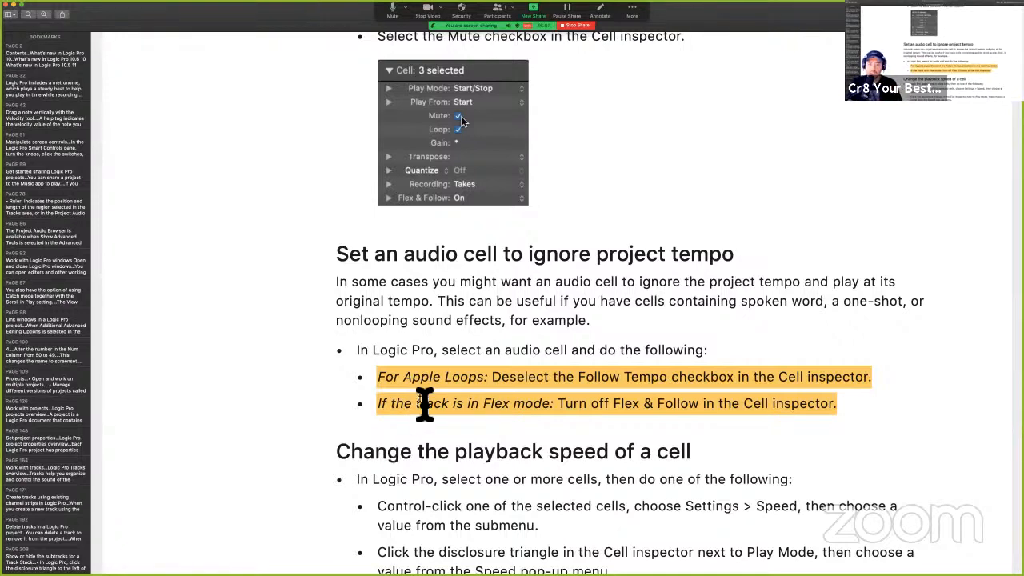
- Check the Cell inspector's Follow Tempo setting for the Seaside Wah Wah Guitar cell, compare the scene 2 LD Dirty Lead [SW] cell, and return to the manual
key(ctrl+Right)
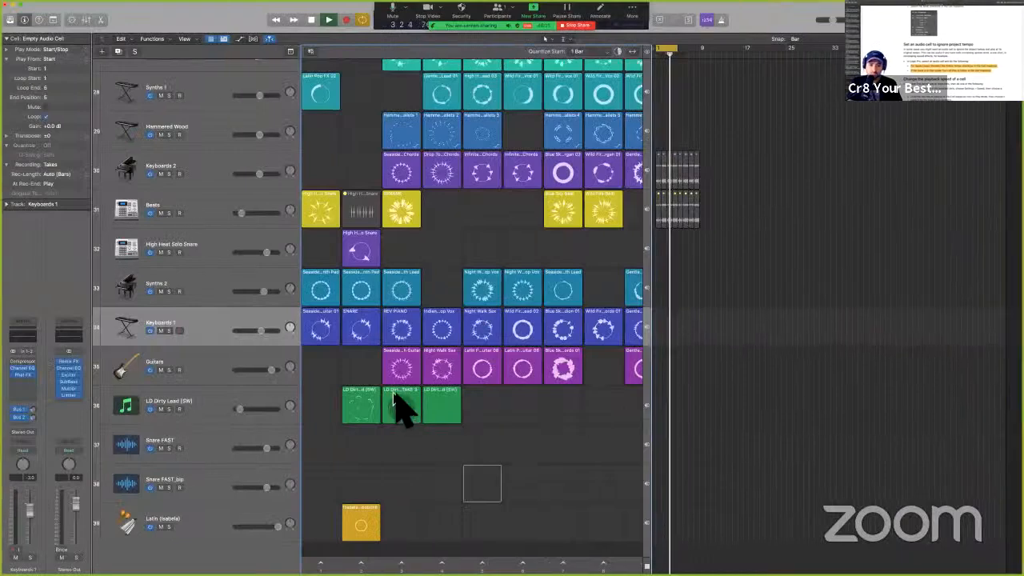
click(391, 377)
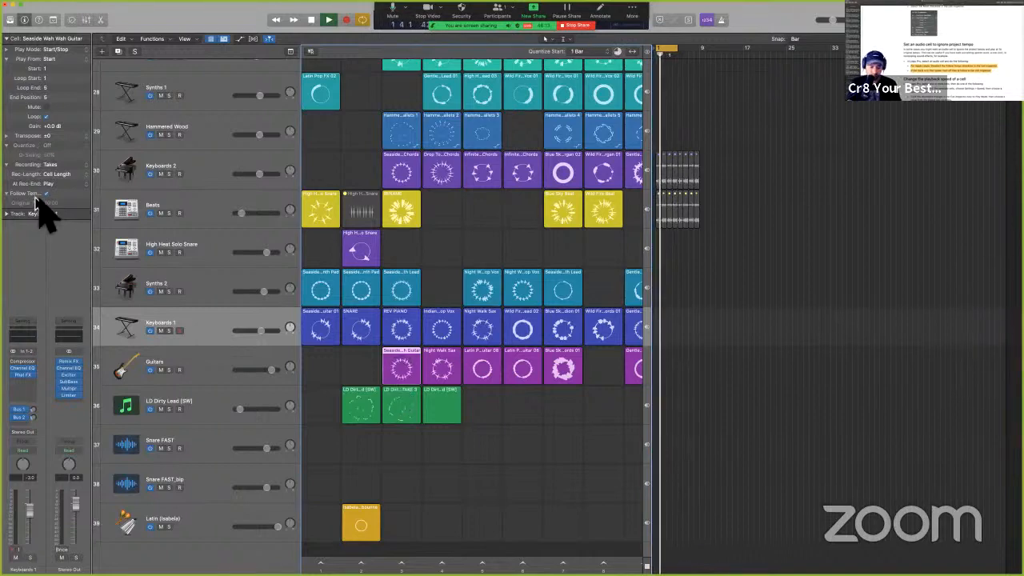
key(ctrl+alt+super)
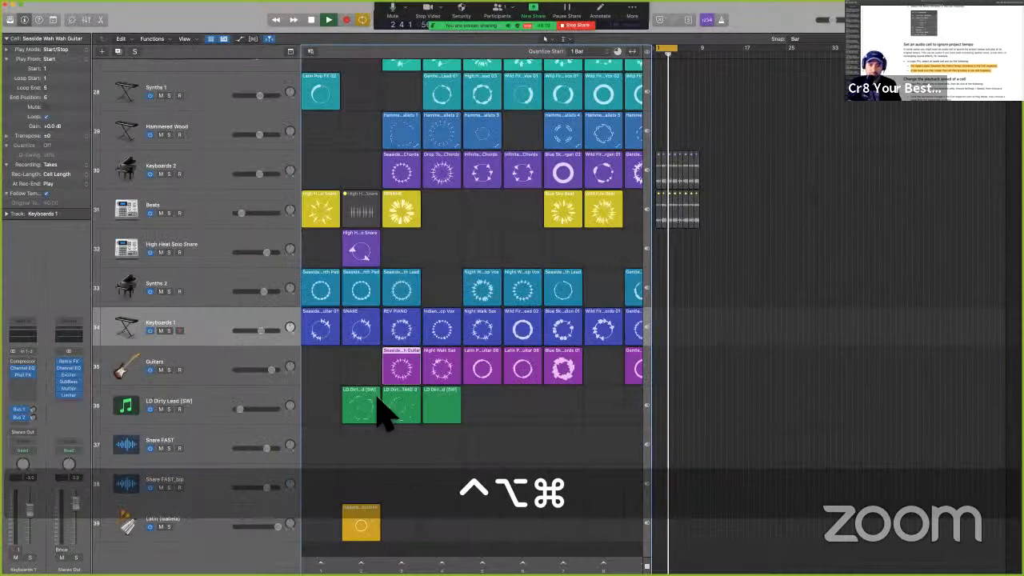
click(373, 400)
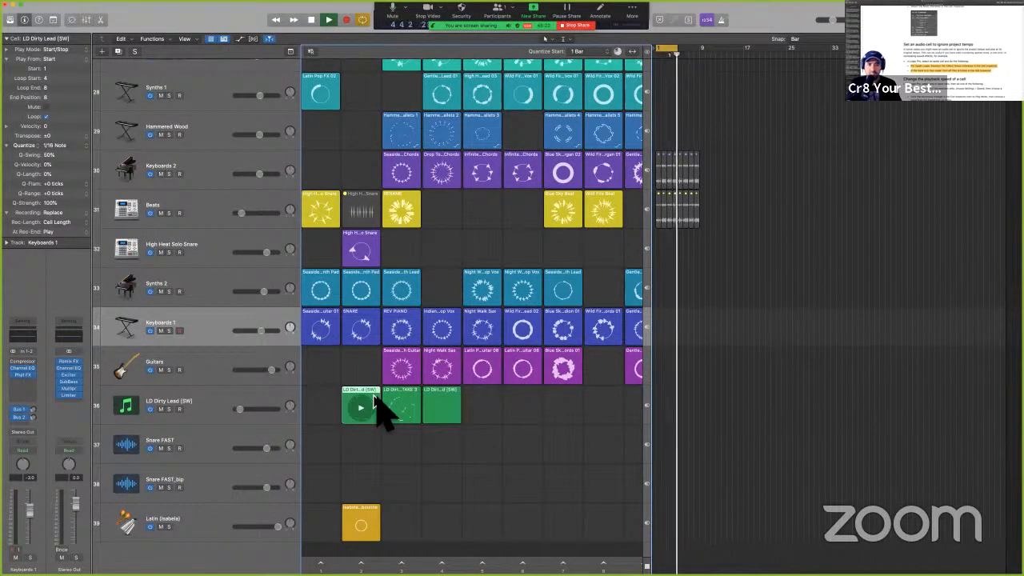
key(ctrl+Left)
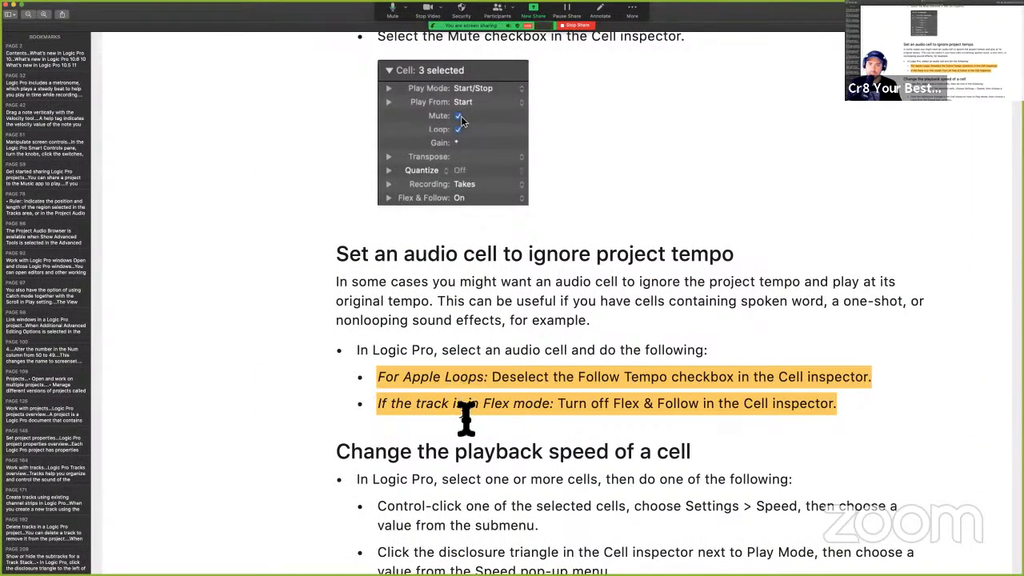
- Try to record into the empty scene 15 cell on the Guitars track
key(ctrl+Right)
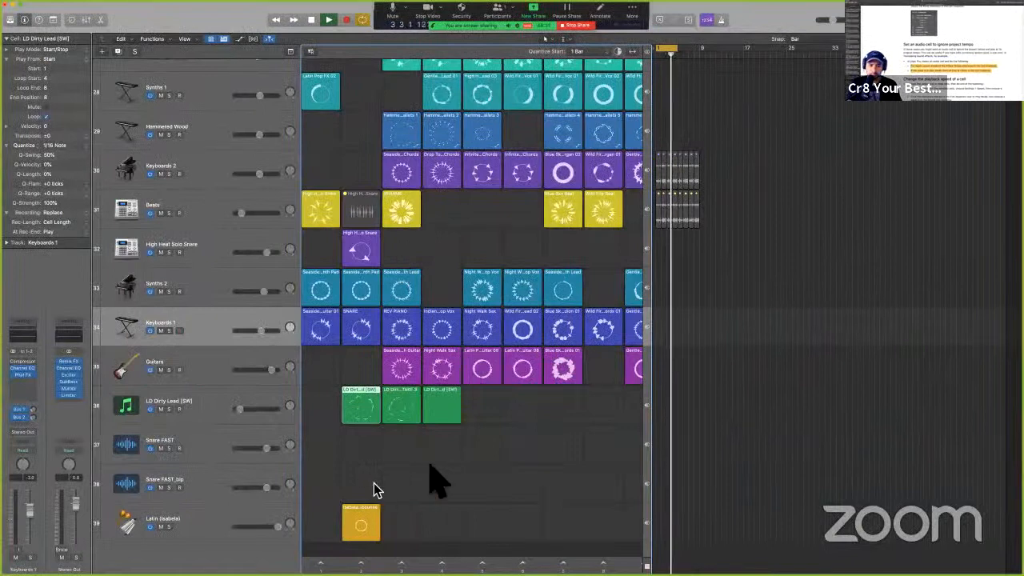
click(362, 360)
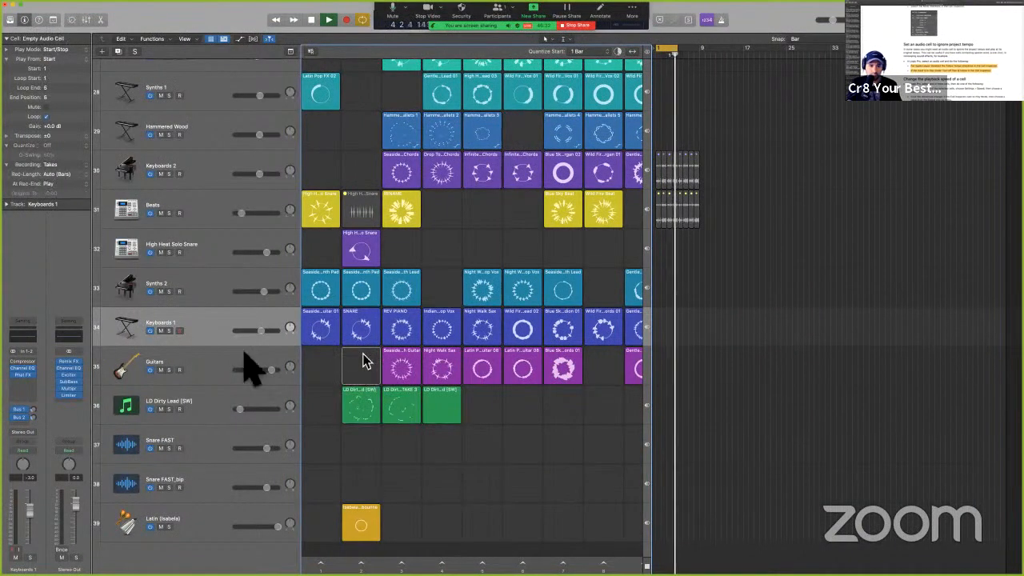
click(235, 362)
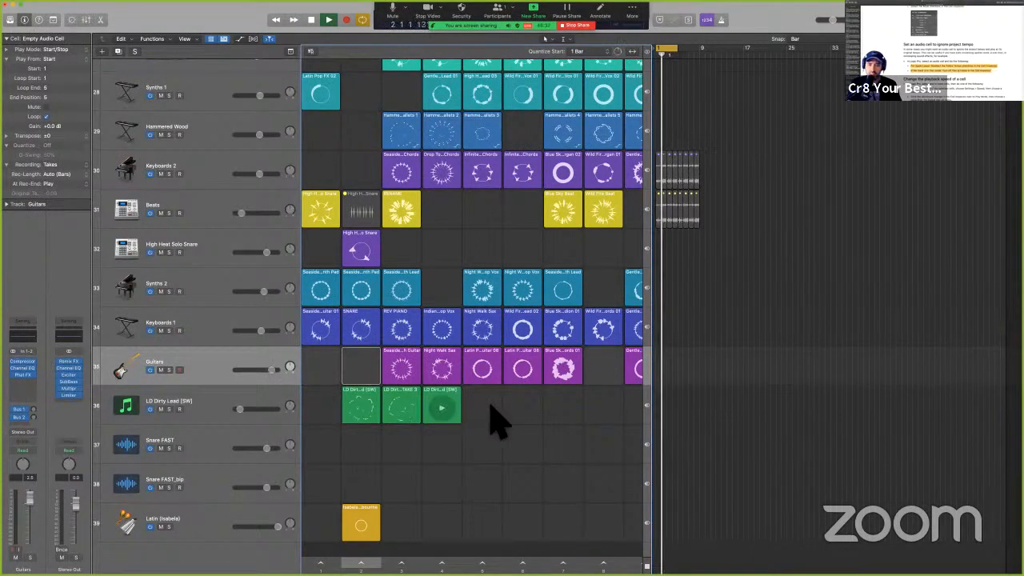
scroll(491, 423, right, 10)
scroll(504, 376, right, 2)
click(506, 371)
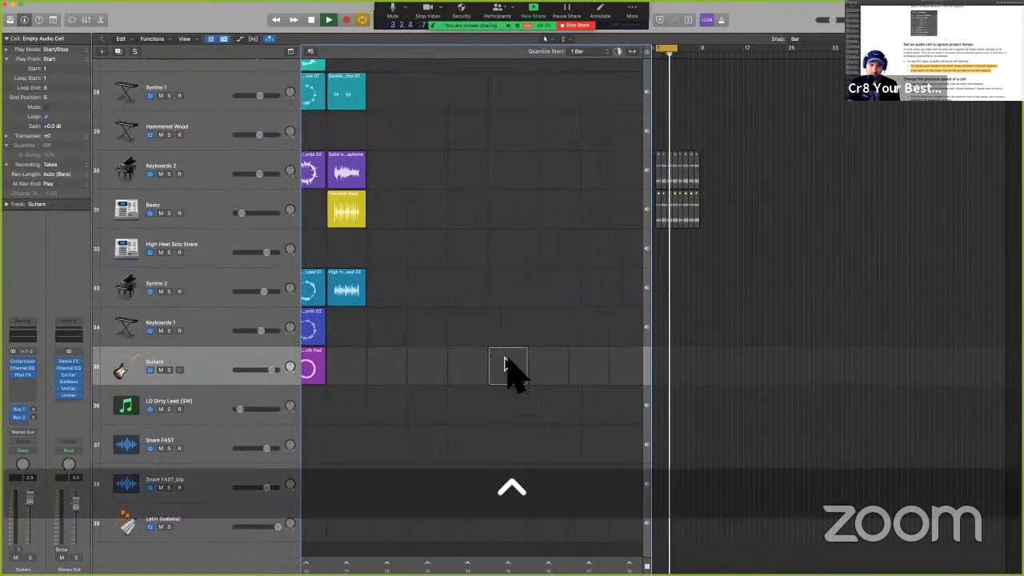
key(ctrl+r)
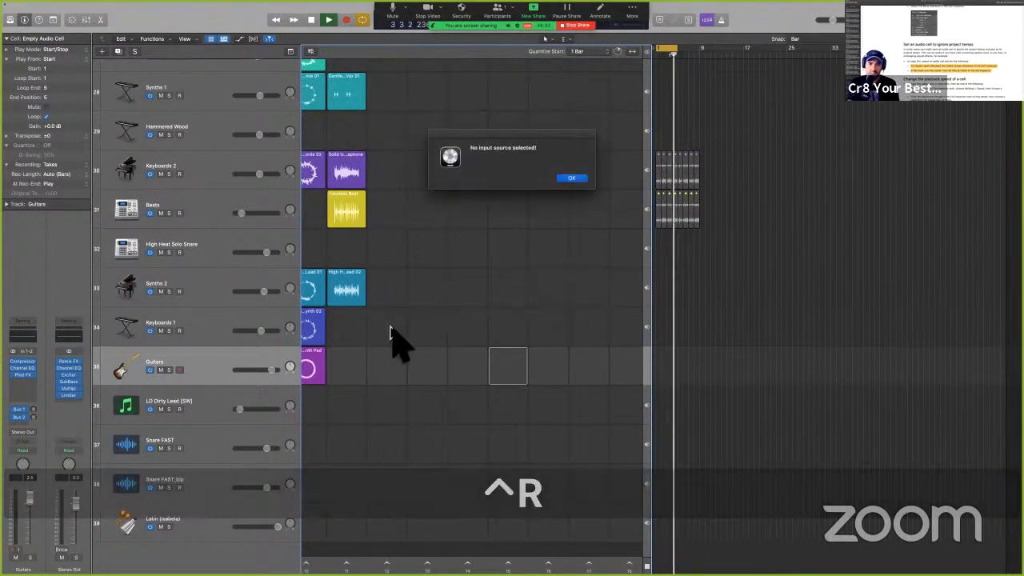
key(Return)
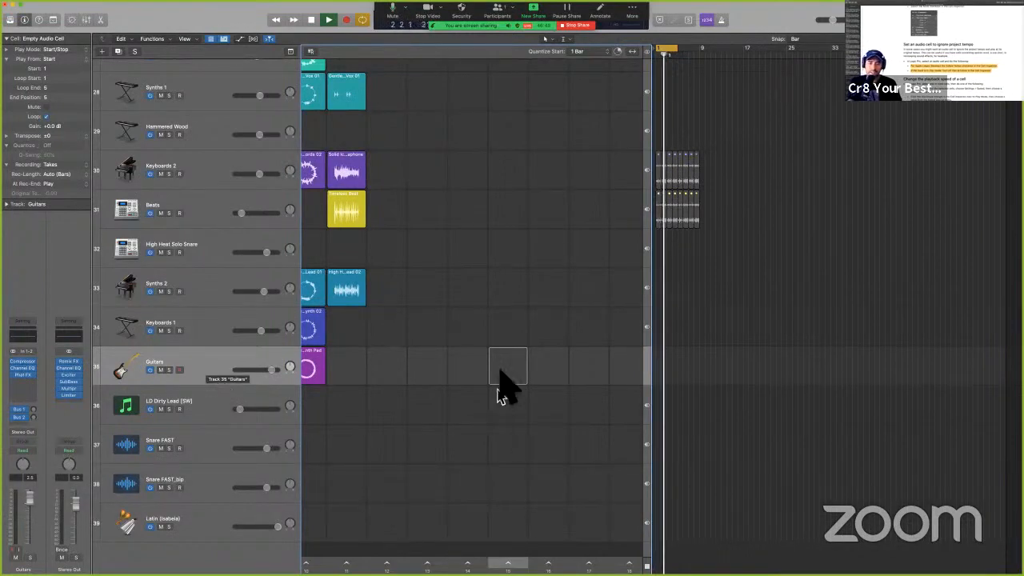
- Reread the manual's Follow Tempo and Flex & Follow instructions for making audio cells ignore project tempo, marking the key phrases
key(ctrl+Left)
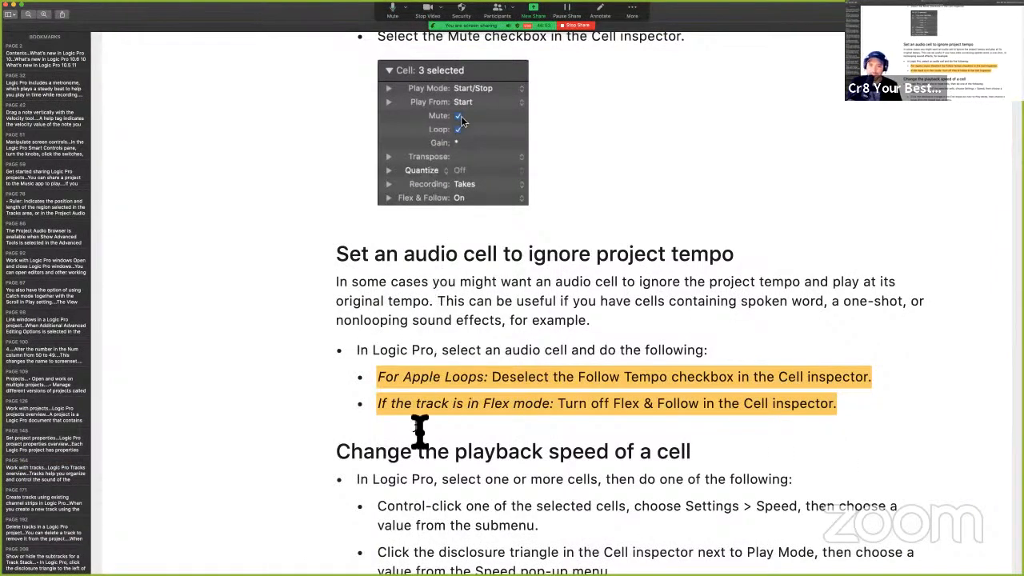
drag(403, 377, 659, 382)
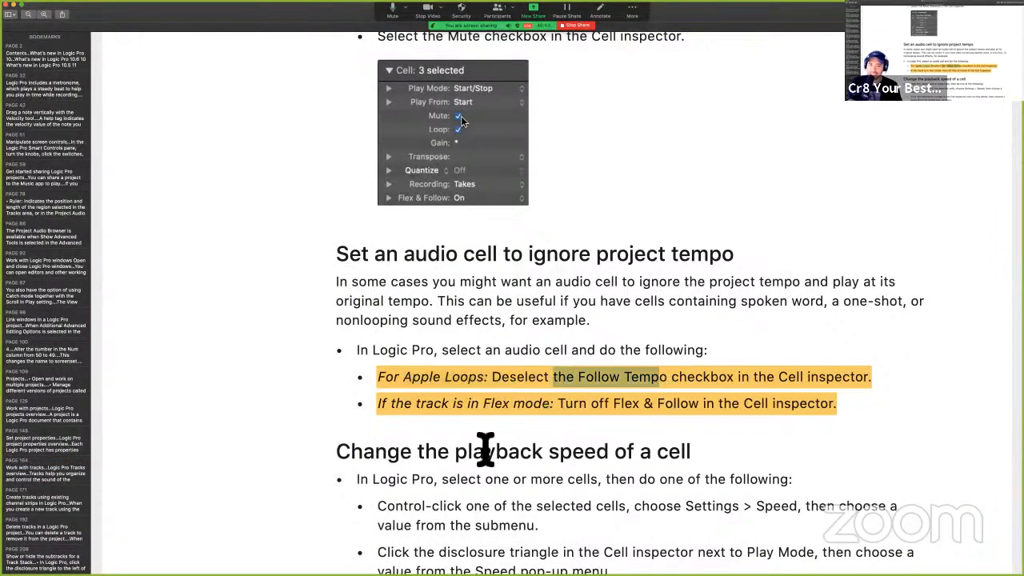
click(461, 436)
drag(386, 406, 590, 413)
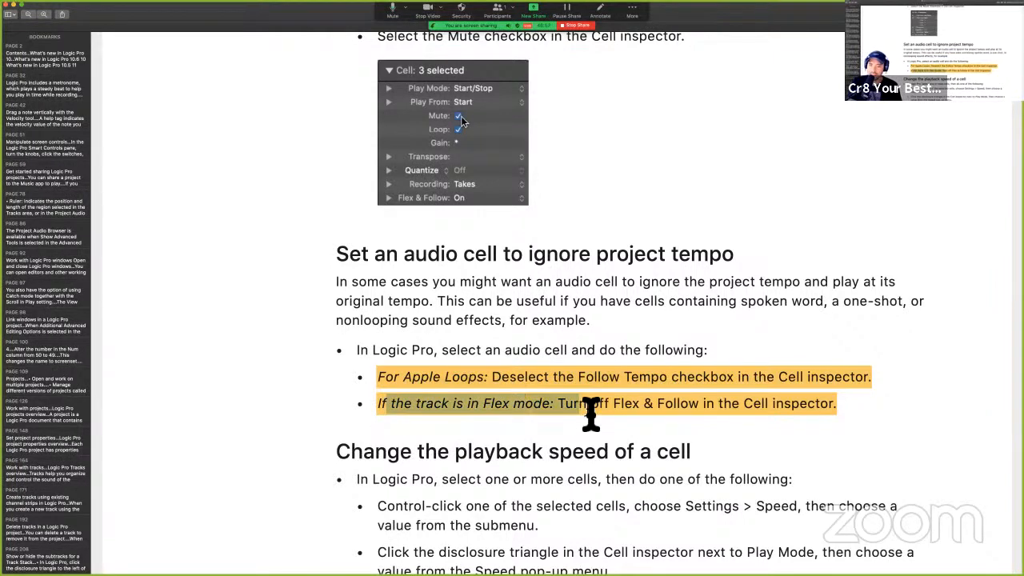
click(621, 413)
key(ctrl+Right)
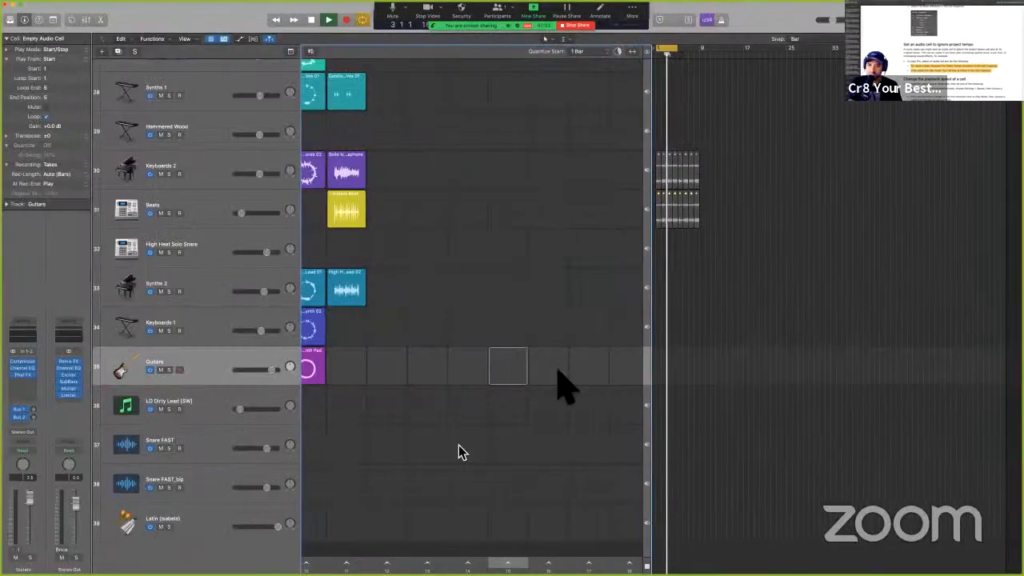
key(ctrl+Left)
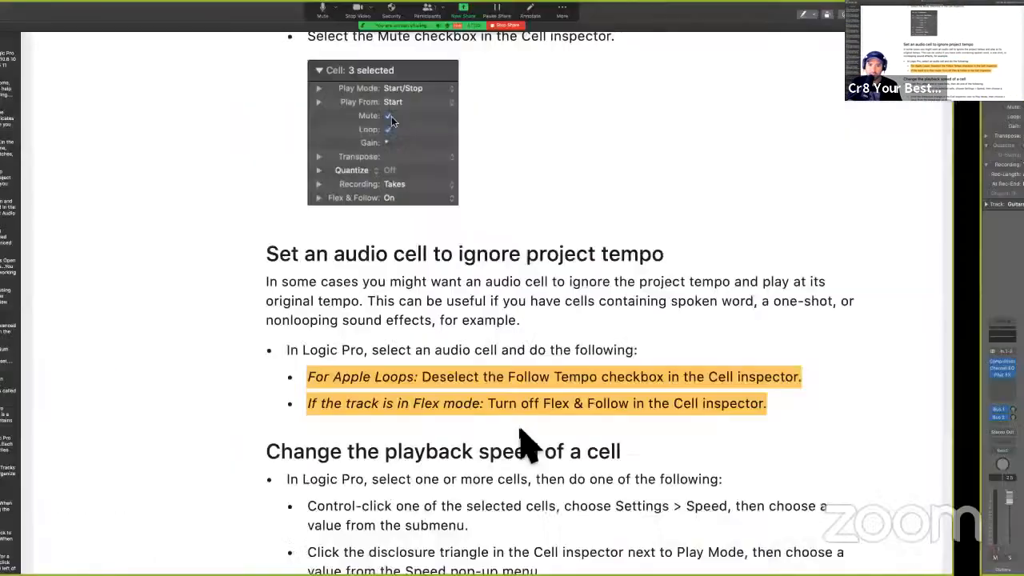
- Place Super Fuzz#01.wav from the desktop's Logic Pro project folder into the Guitars track's scene 15 cell
key(ctrl+Up)
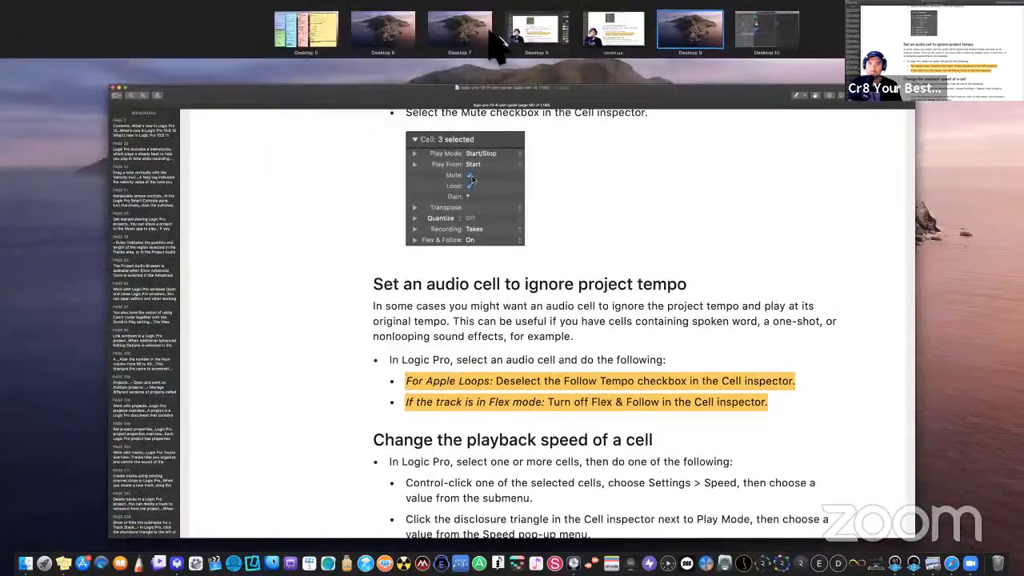
click(495, 38)
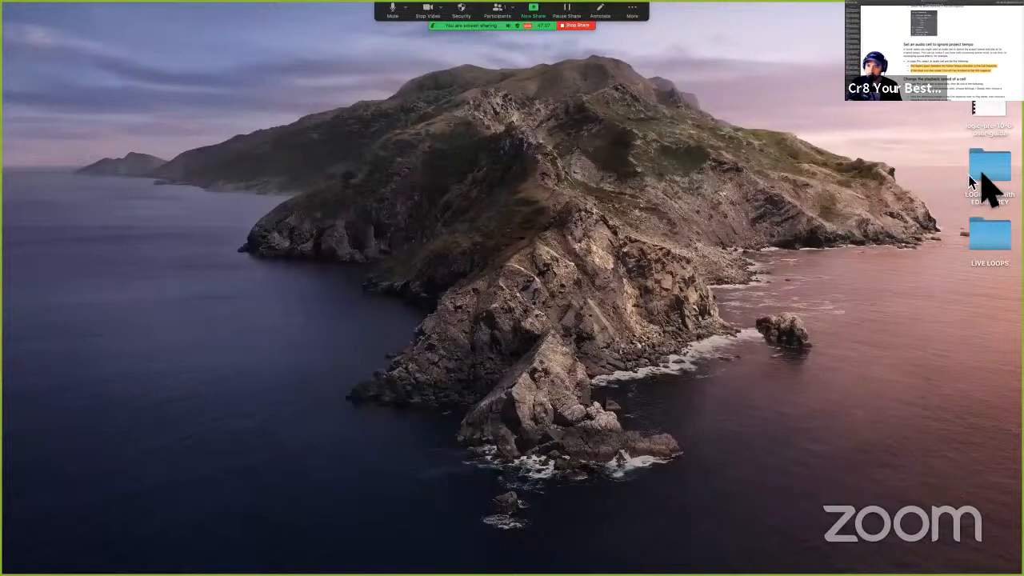
double_click(984, 190)
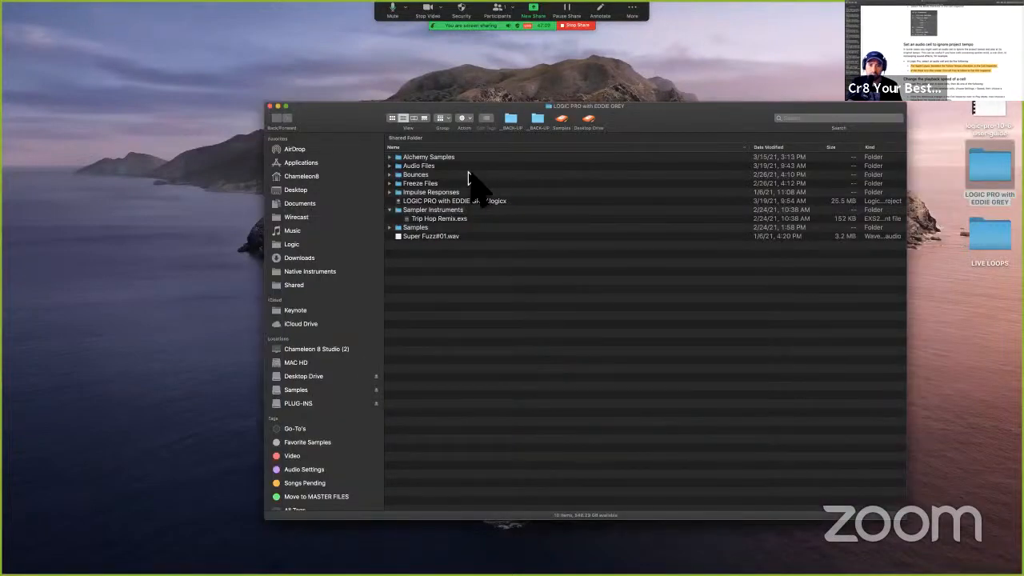
double_click(421, 166)
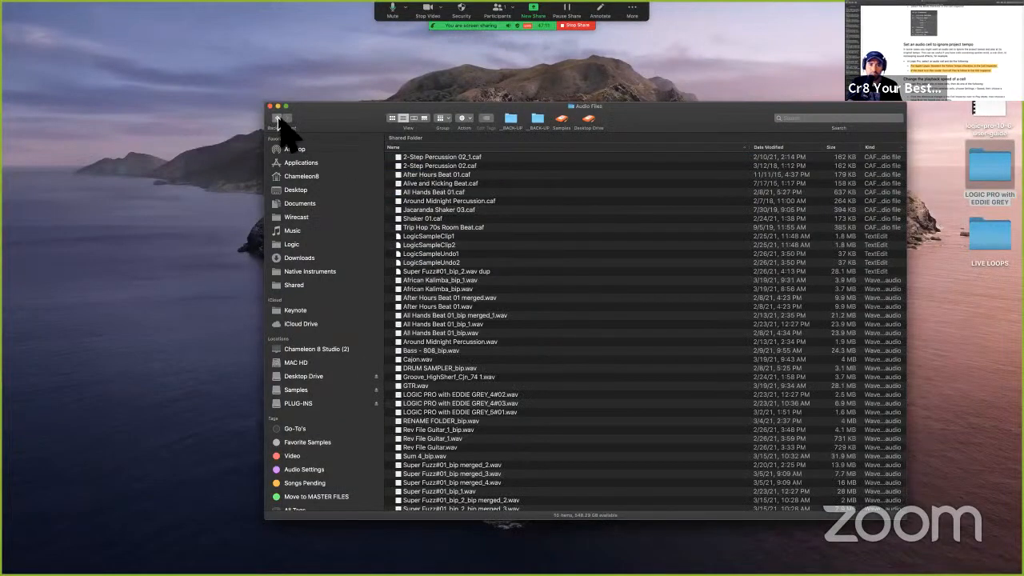
key(super+Up)
drag(436, 237, 505, 331)
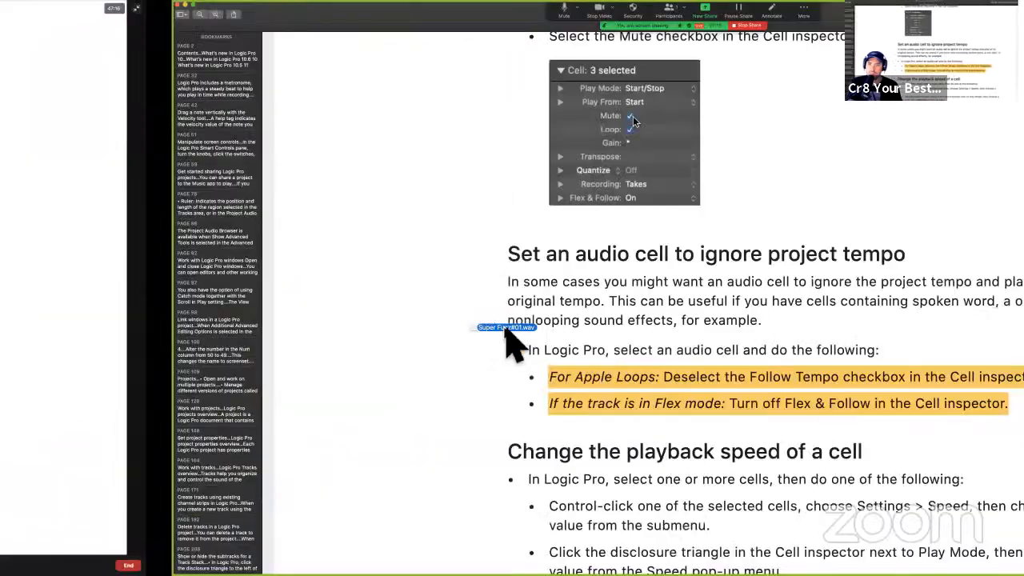
drag(506, 330, 511, 338)
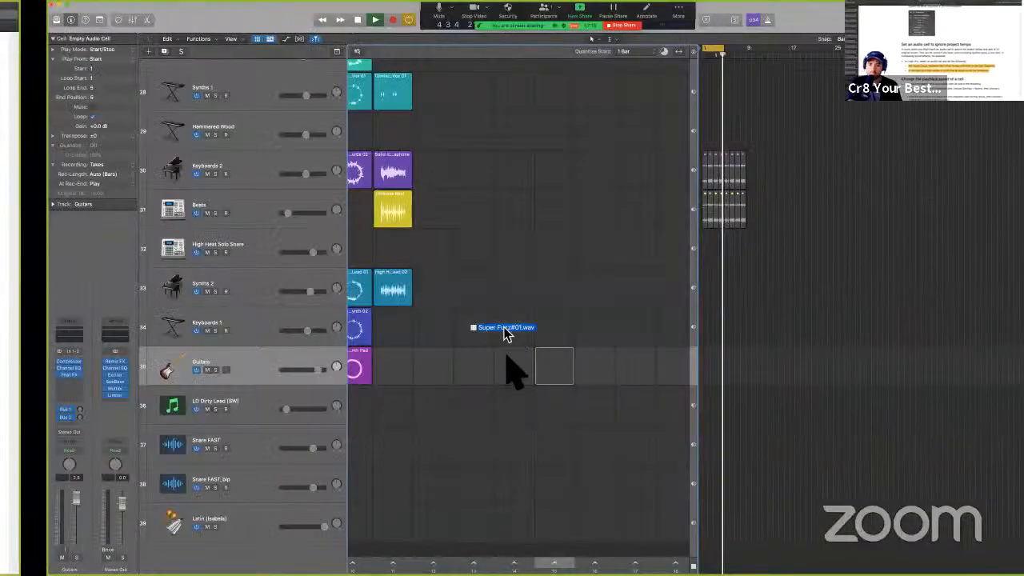
drag(505, 350, 507, 358)
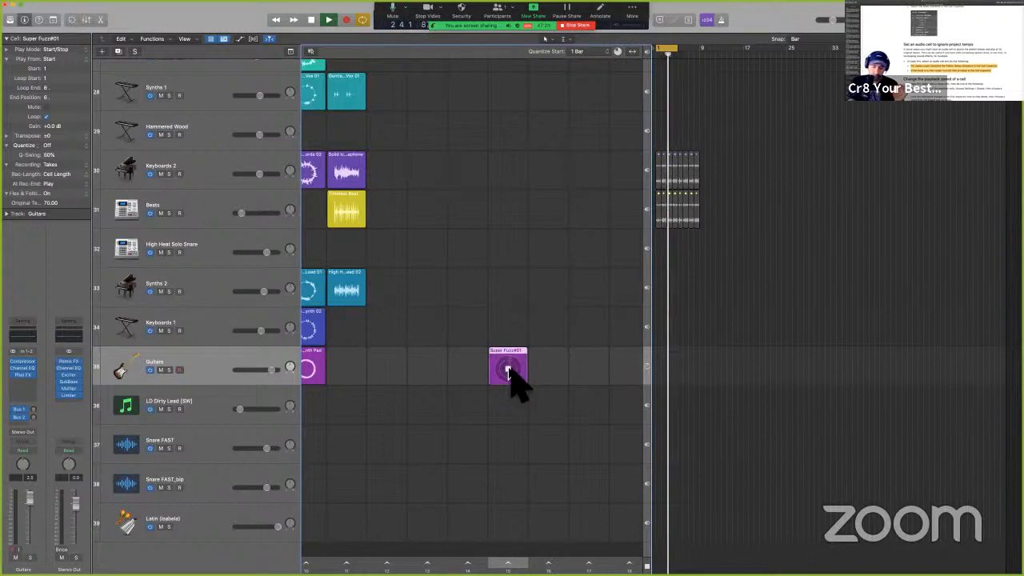
- Check the Super Fuzz#01 cell's Flex & Follow setting in the Cell inspector against the manual's Flex mode instruction
key(super)
key(super+Return)
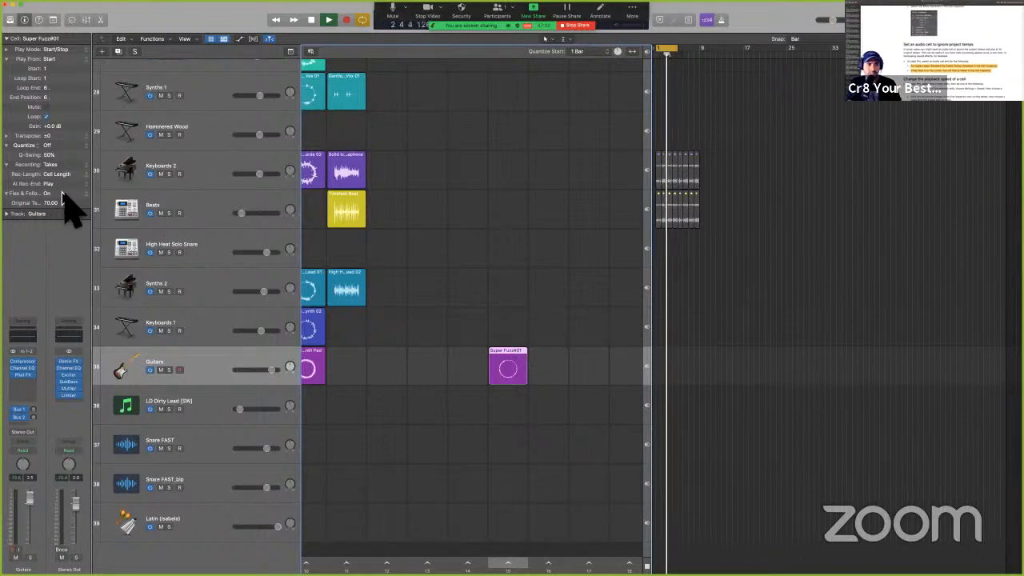
key(ctrl+Left)
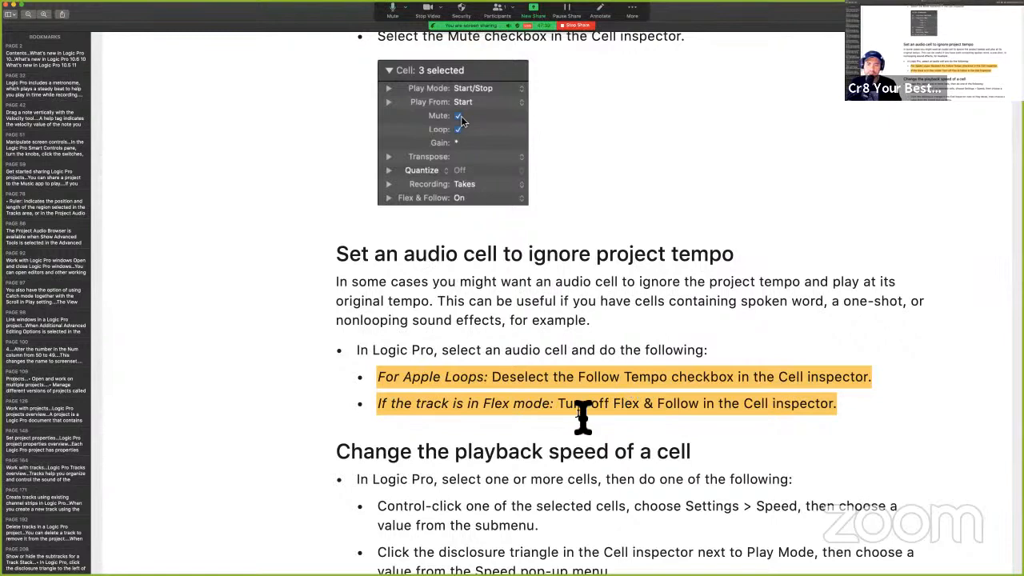
key(ctrl+Right)
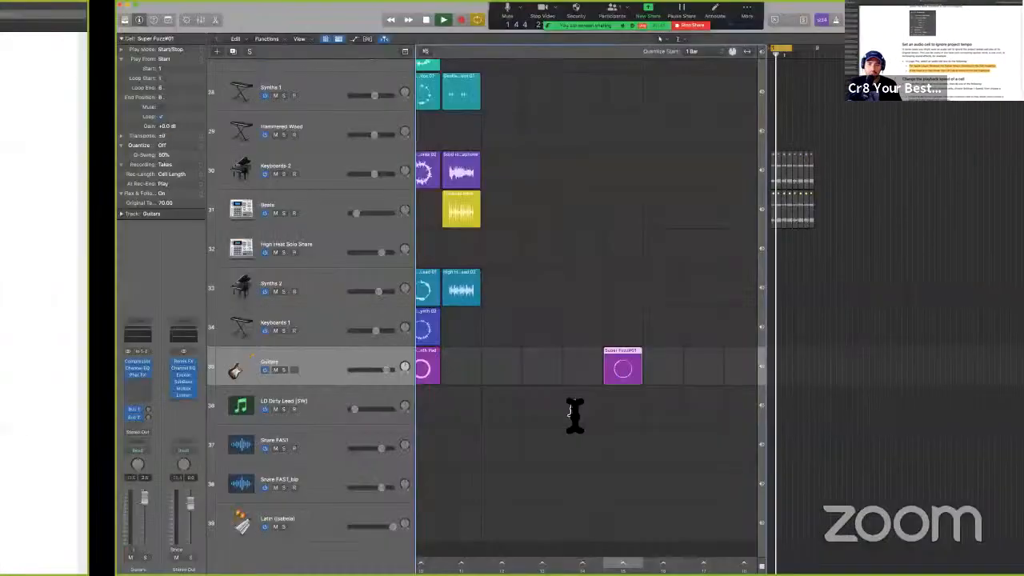
- Review the Super Fuzz#01 cell's Flex & Follow options, and compare the Follow Tempo setting of the Keyboards 1 cell in scene 10
click(507, 369)
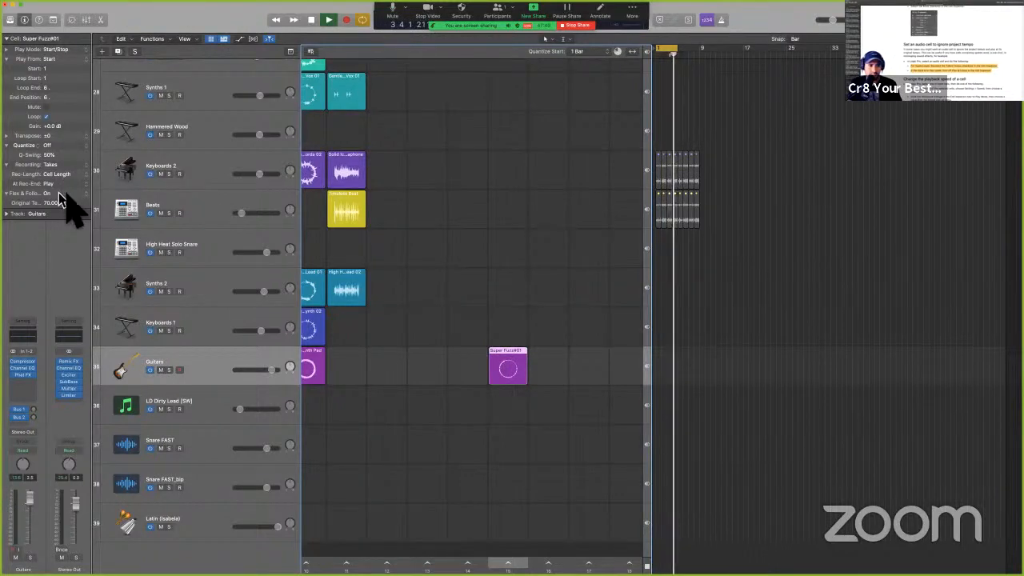
click(84, 194)
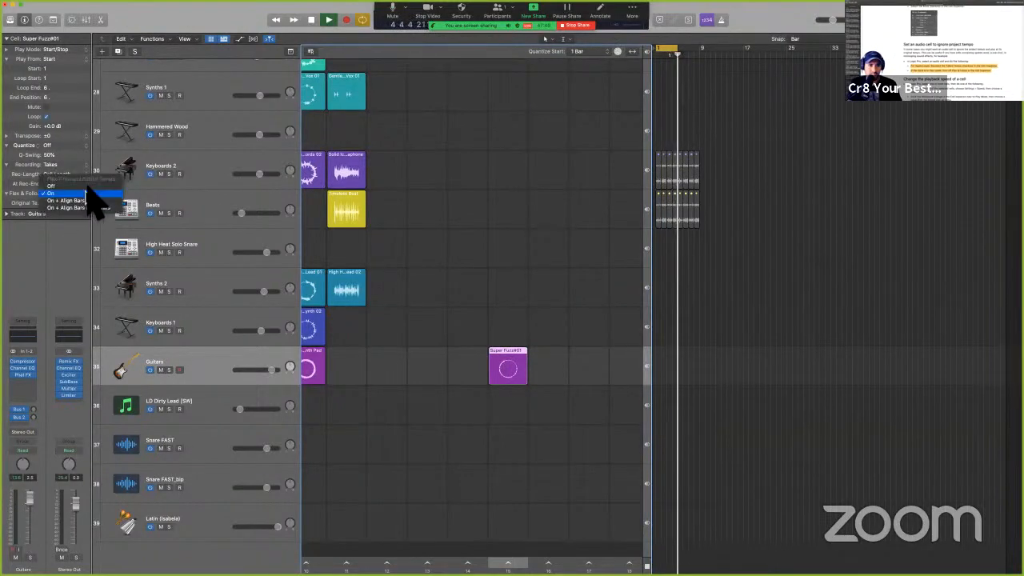
click(85, 200)
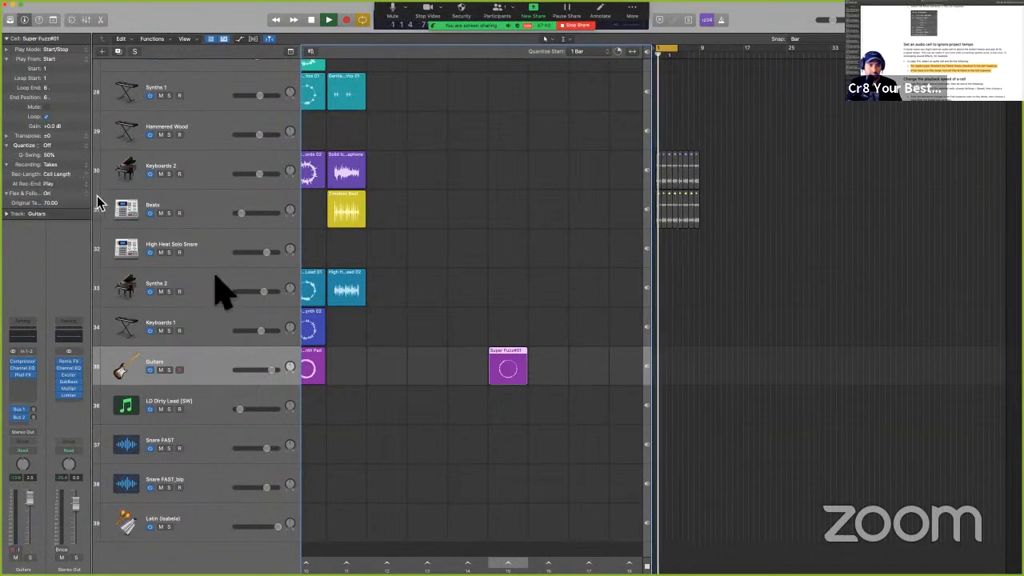
click(318, 318)
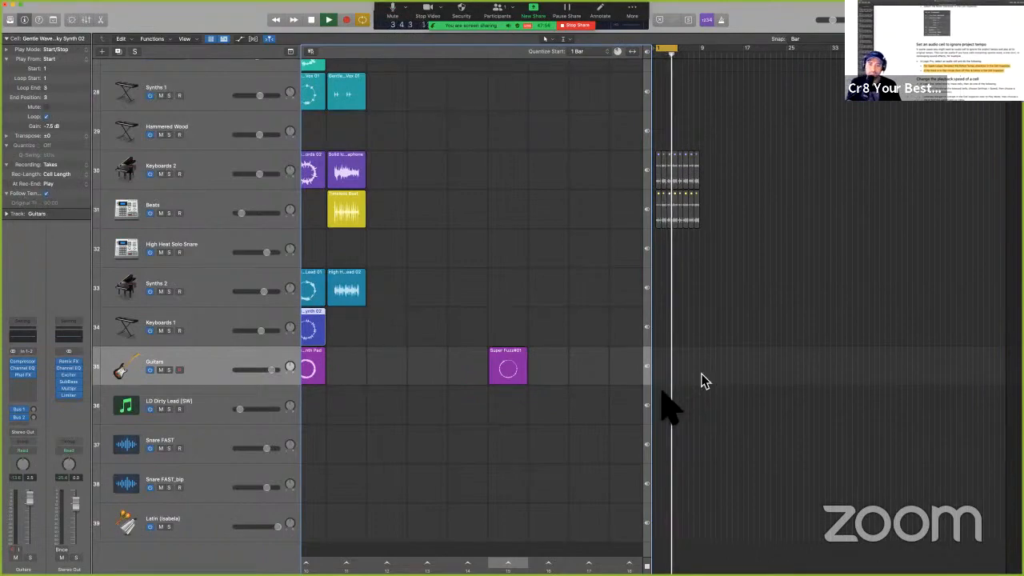
- Read the manual's Change the playback speed of a cell section, including its note about Flex & Follow
key(ctrl+Left)
scroll(647, 464, down, 5)
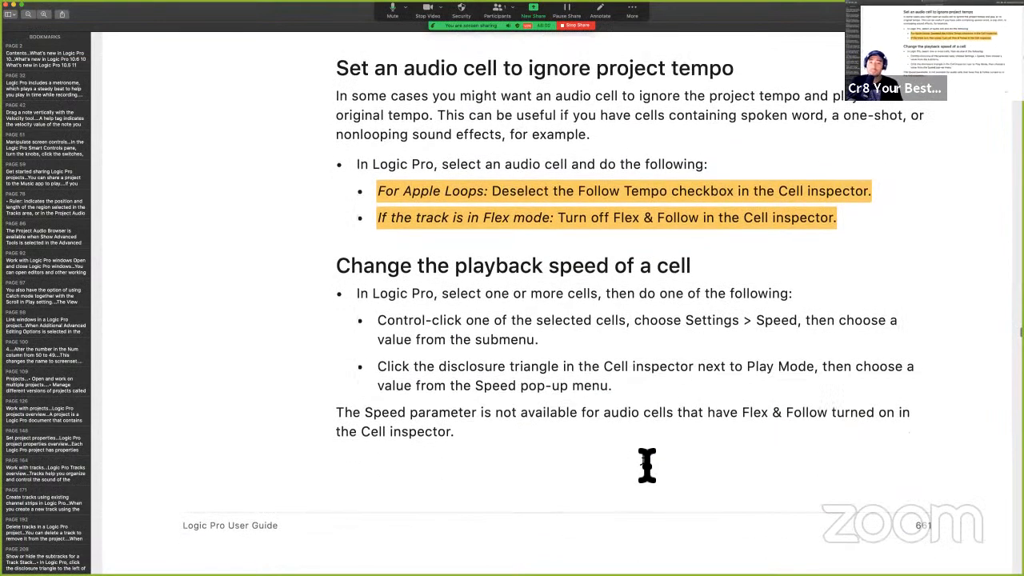
scroll(646, 464, down, 3)
scroll(646, 464, down, 1)
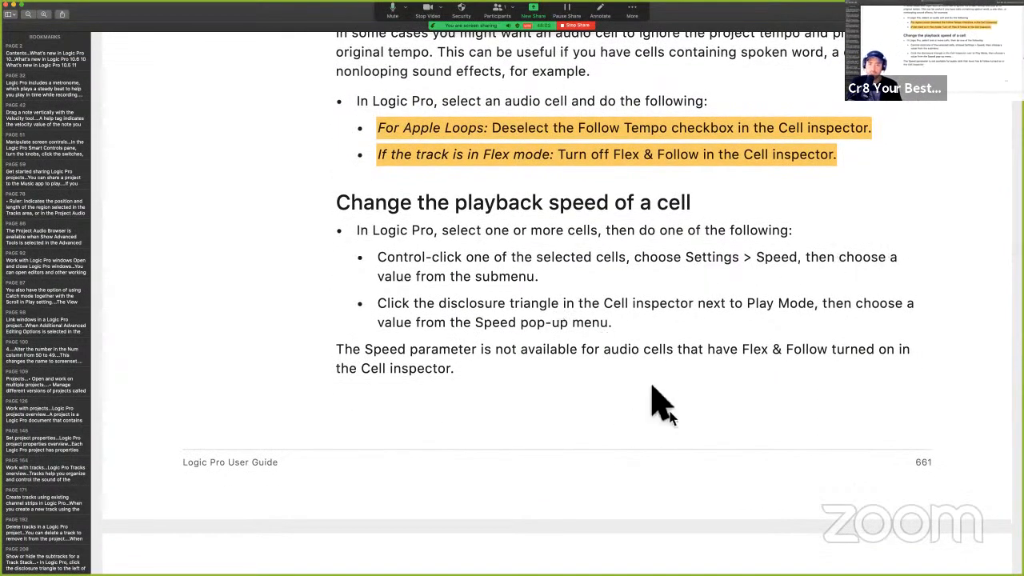
- Return to the Live Loops grid and audition the Dembow 7 cell in scene 10
key(ctrl+Right)
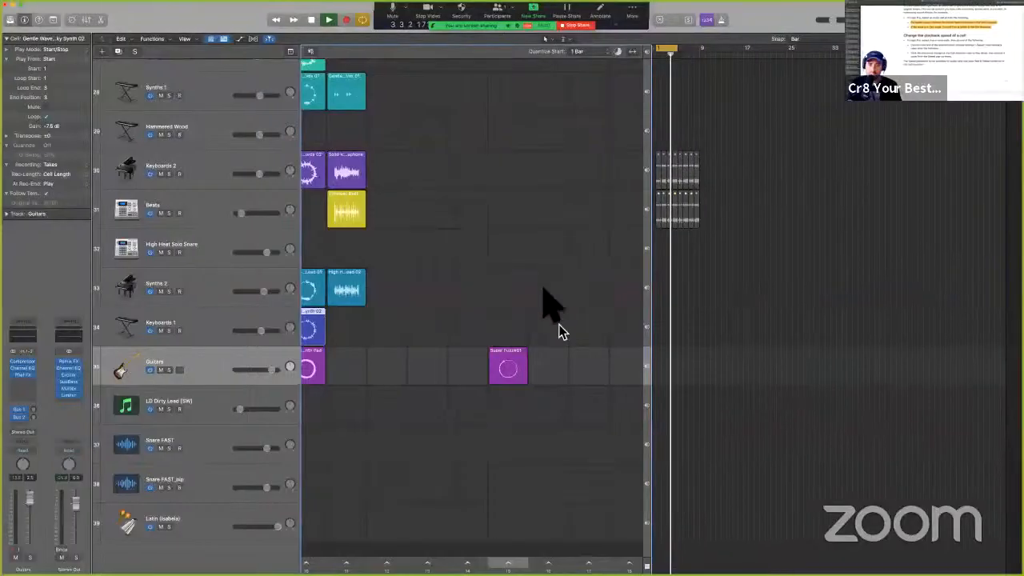
scroll(421, 180, up, 6)
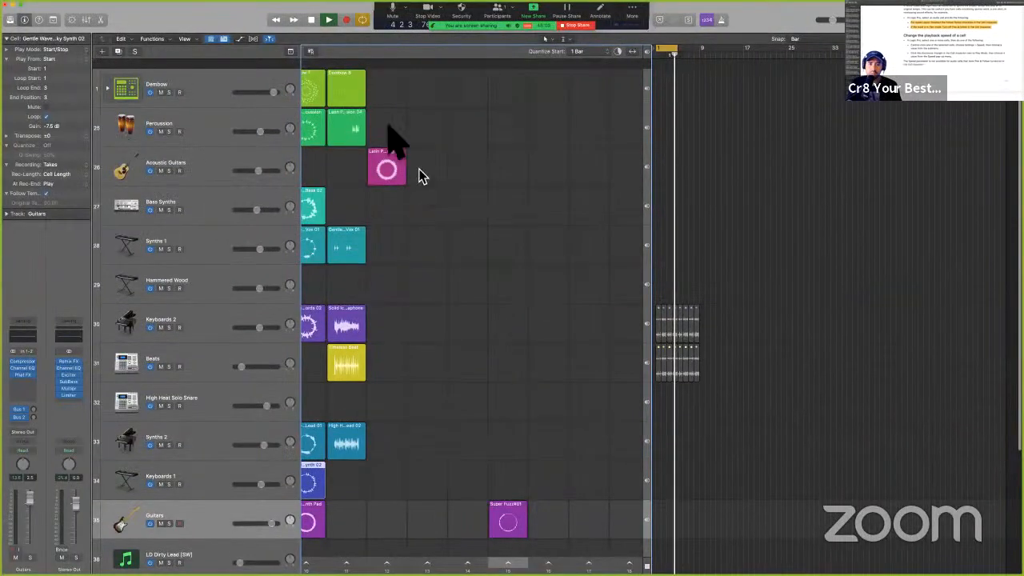
scroll(392, 136, left, 1)
scroll(392, 137, left, 3)
key(super+Return)
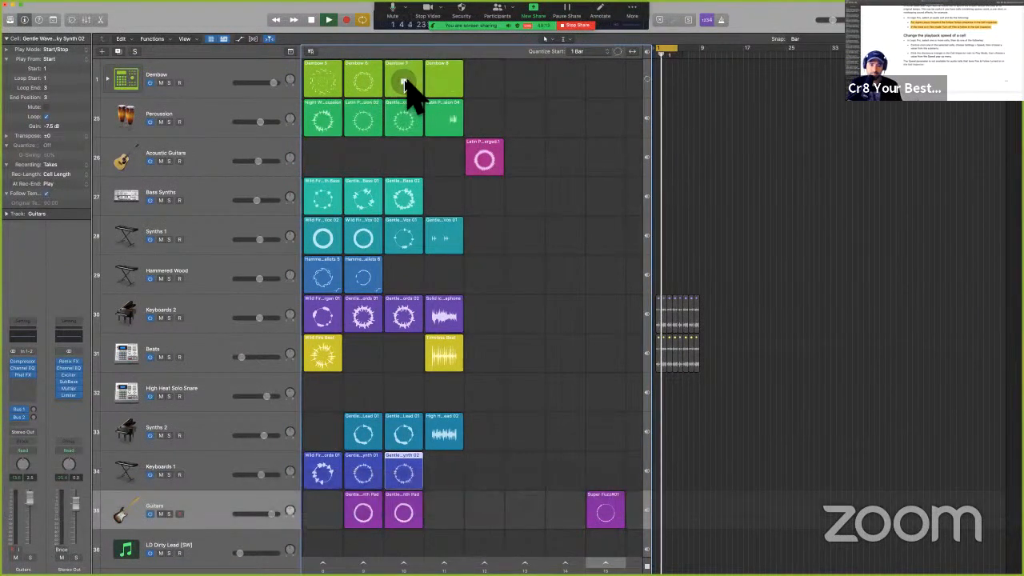
click(403, 81)
key(super)
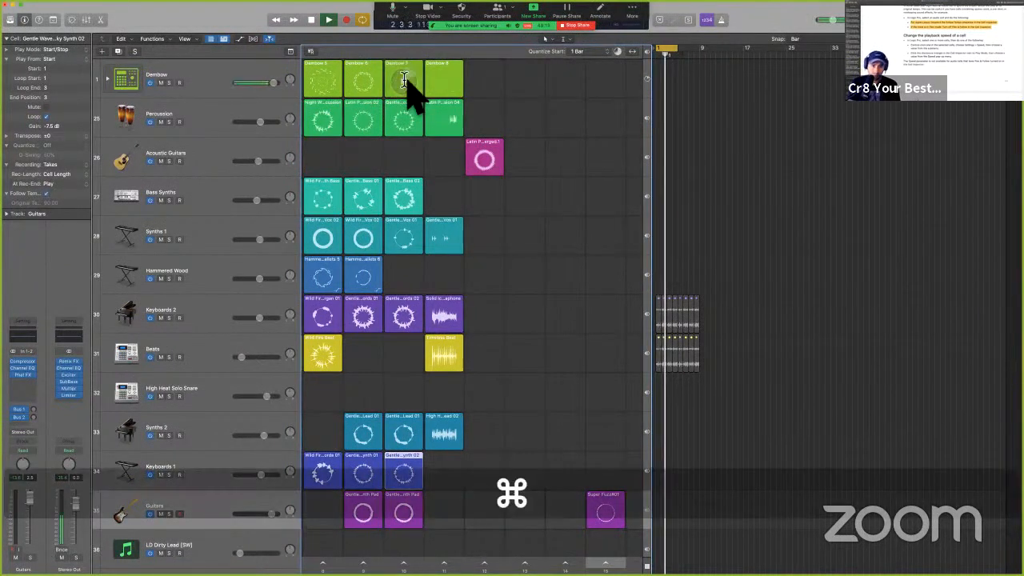
- Set the Dembow 7 cell's playback speed to 2 and audition it
super+click(414, 67)
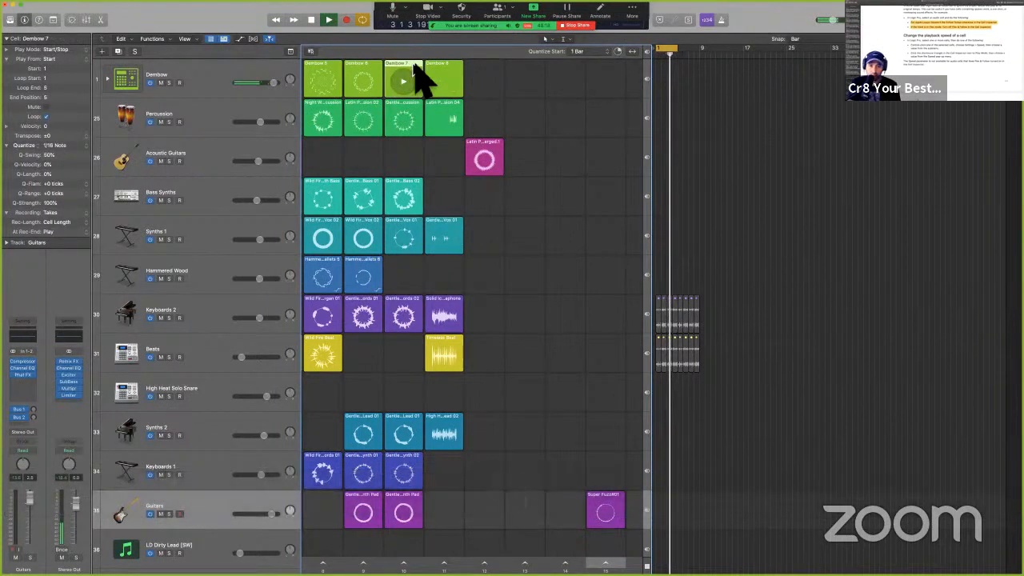
right_click(414, 69)
mouse_move(455, 115)
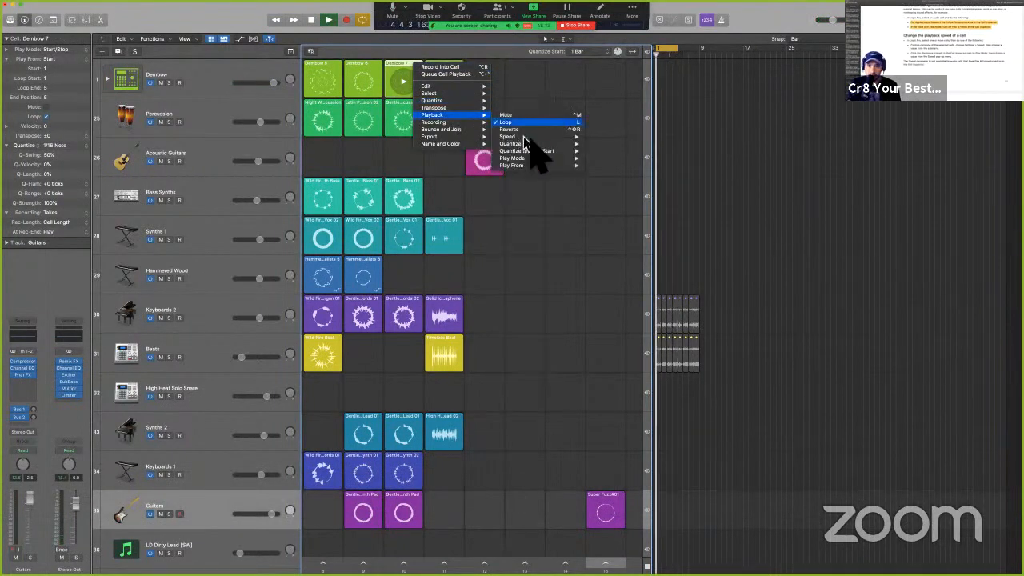
mouse_move(530, 139)
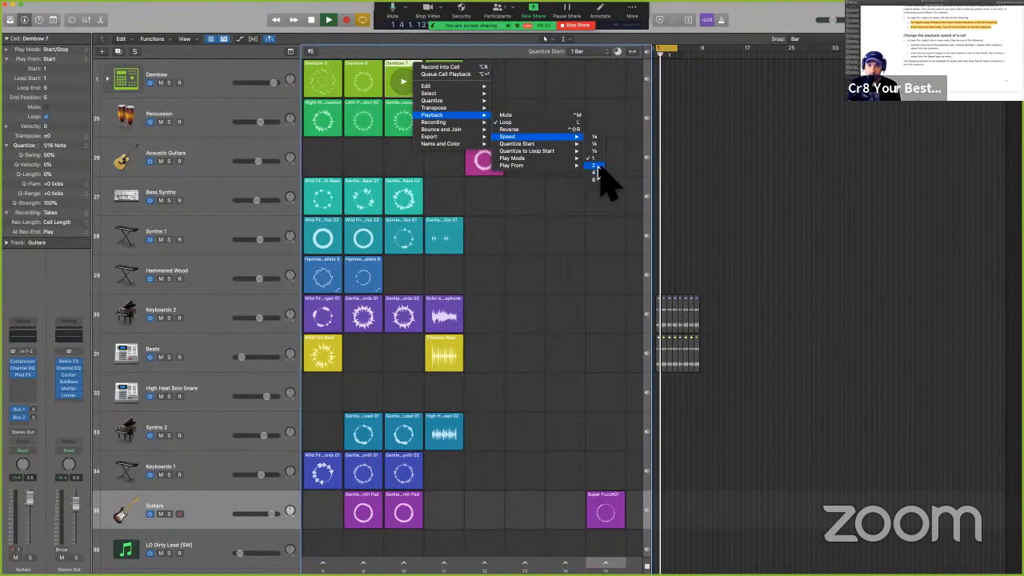
click(594, 166)
click(405, 85)
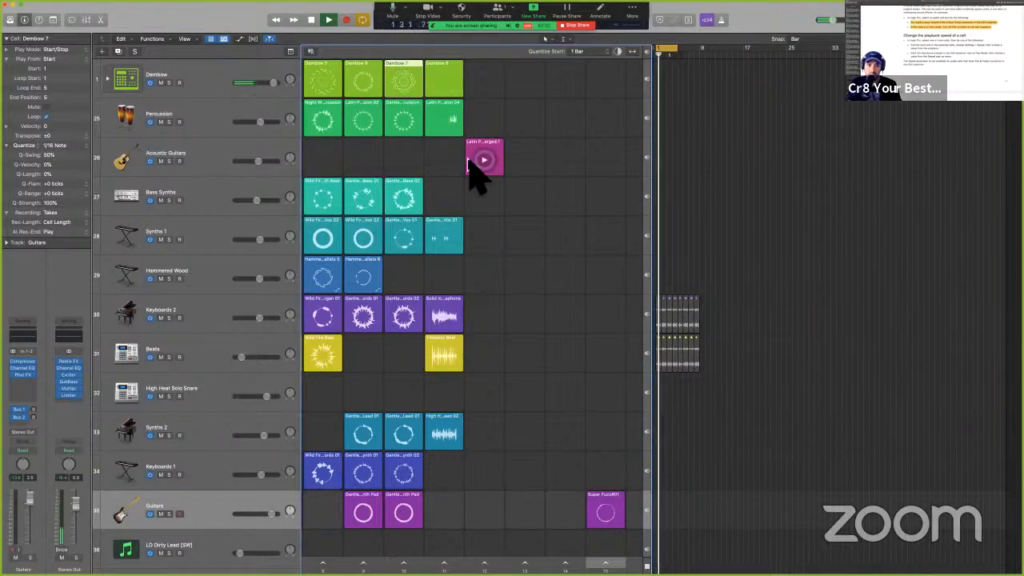
- Recheck the manual's playback speed instructions and expand the Play Mode settings of the Dembow 7 cell
key(ctrl+Left)
key(ctrl+Right)
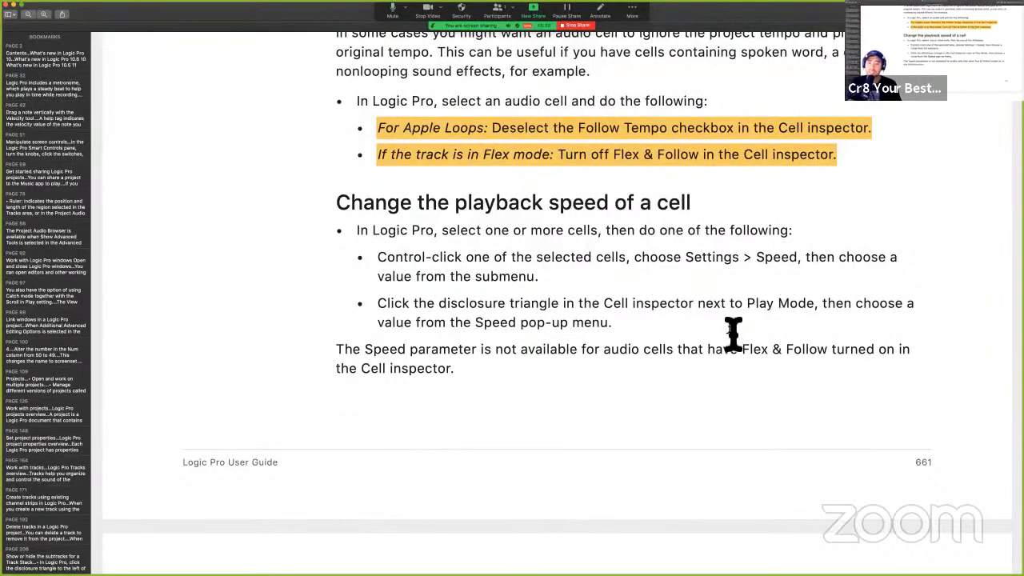
key(ctrl+Right)
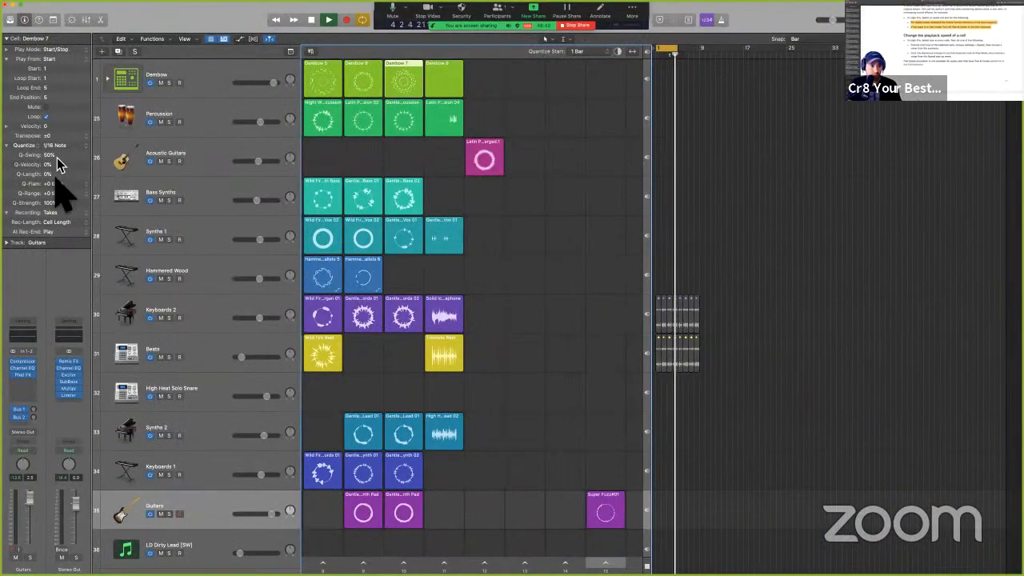
click(7, 49)
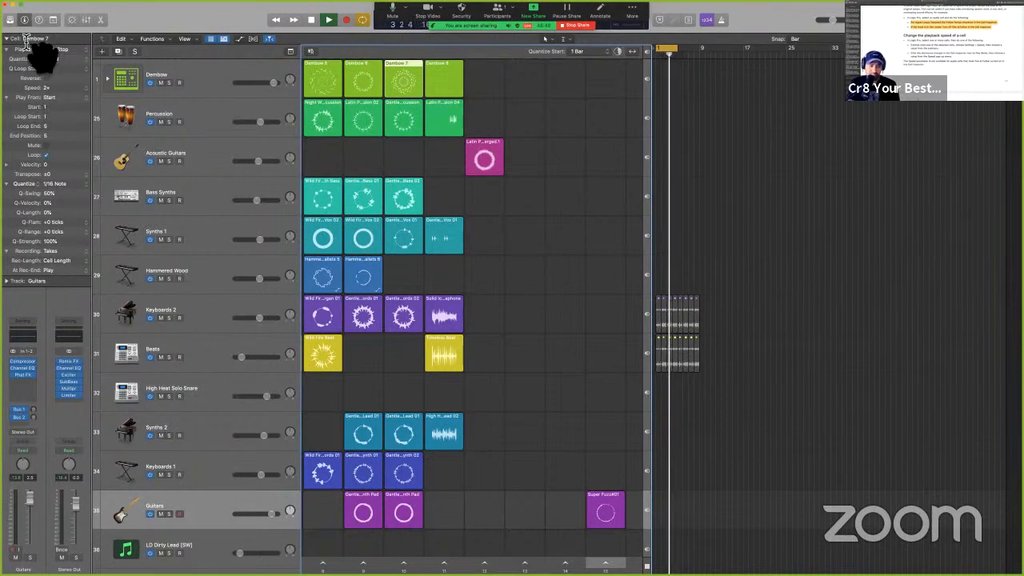
- Open the Dembow 7 cell's inspector as a floating window, close the Groups window, and place the inspector beside the Live Loops grid
key(F6)
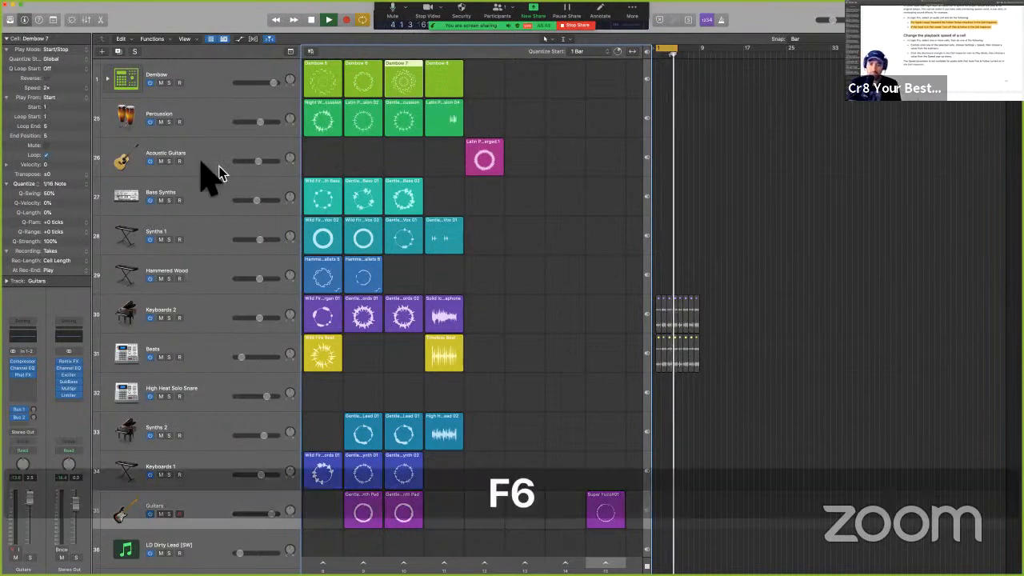
key(F5)
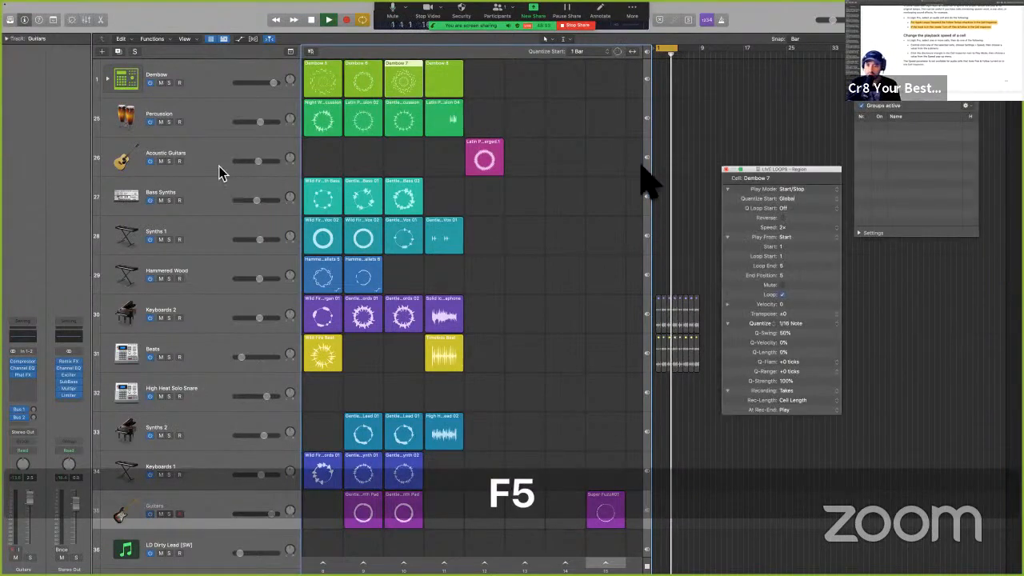
click(859, 99)
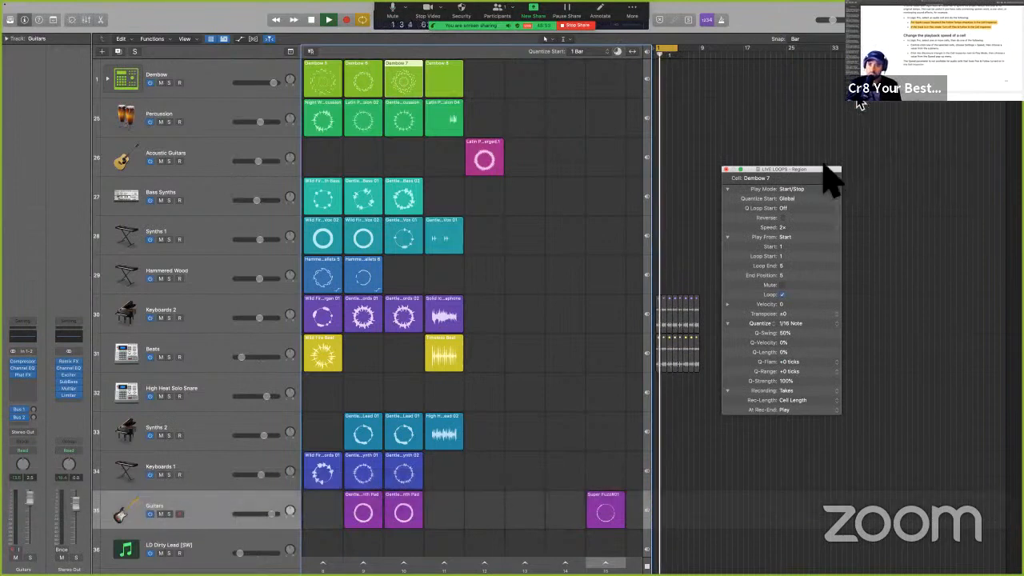
drag(821, 169, 785, 106)
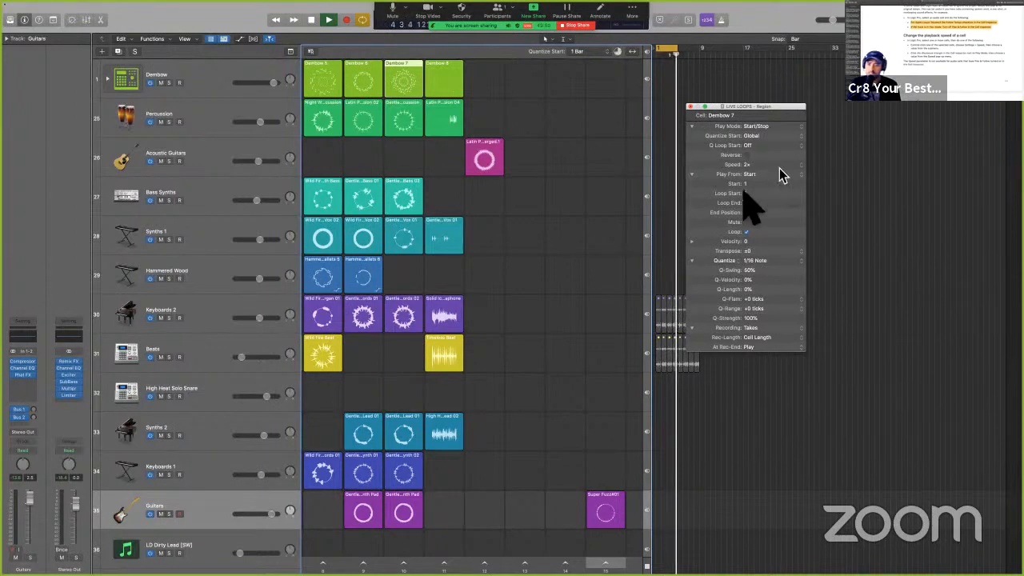
- Collapse the Play From details and expand the Velocity details for Dembow 7, and close the floating inspector
click(692, 173)
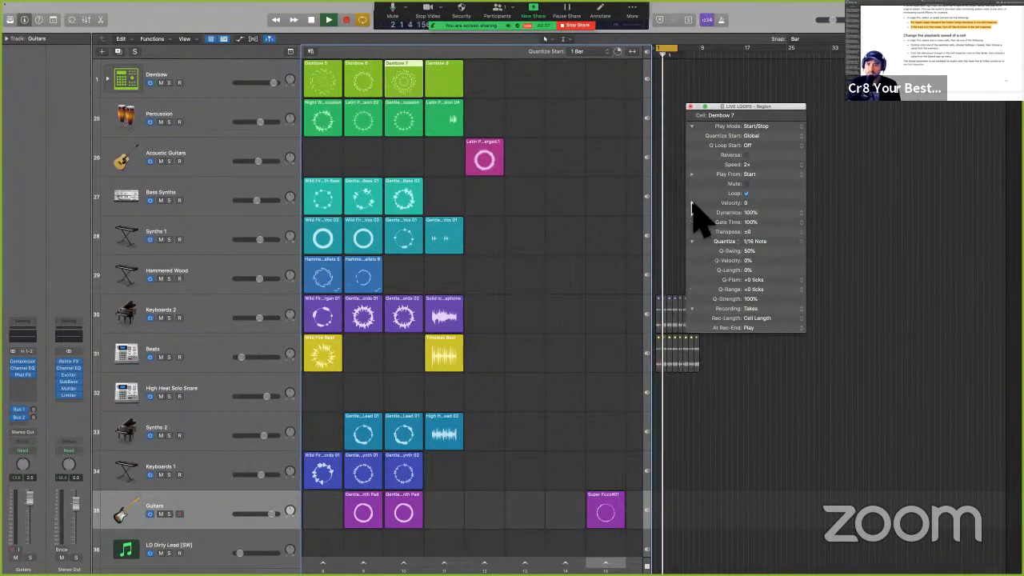
click(692, 204)
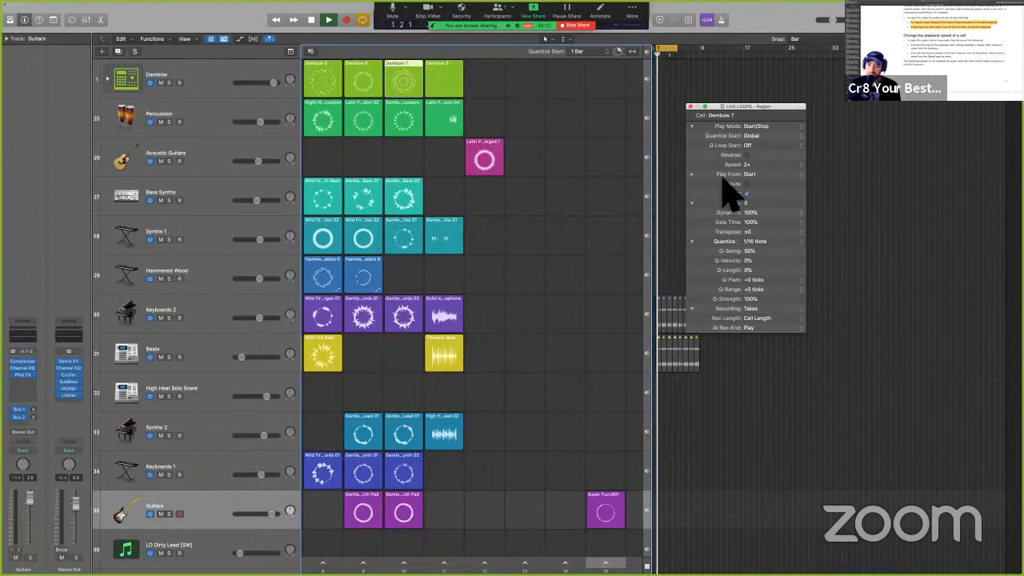
click(690, 107)
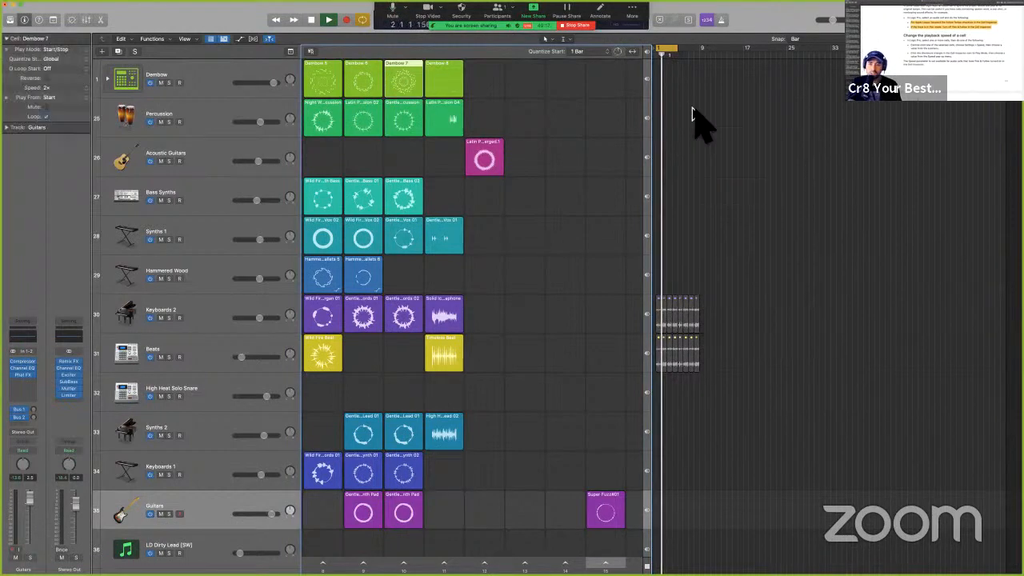
- Select the Gentle Waves Plucky Synth 02 cell on the Keyboards 1 track and show its settings in a floating inspector
key(Up)
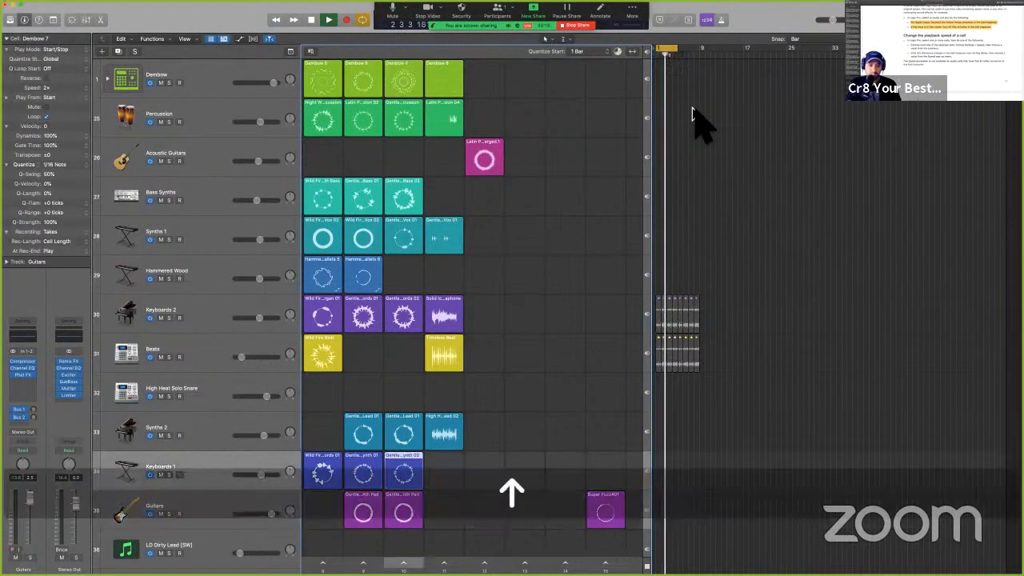
key(Down)
key(Up)
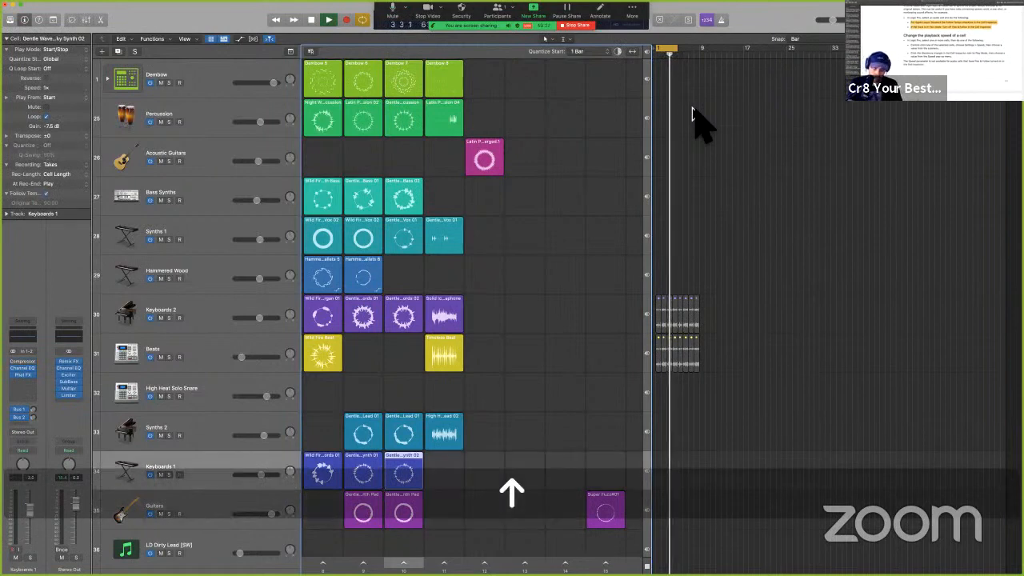
key(F6)
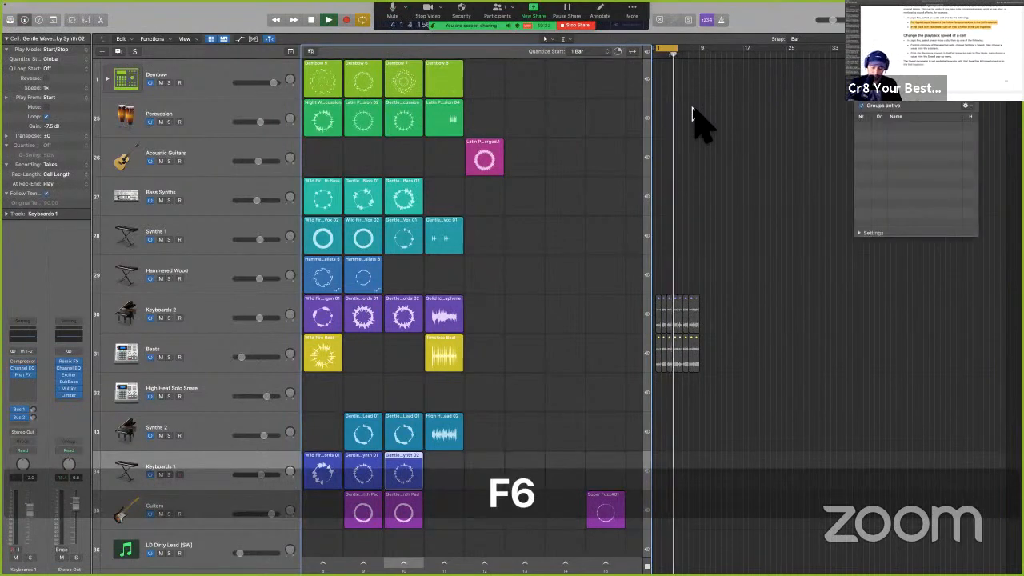
key(F5)
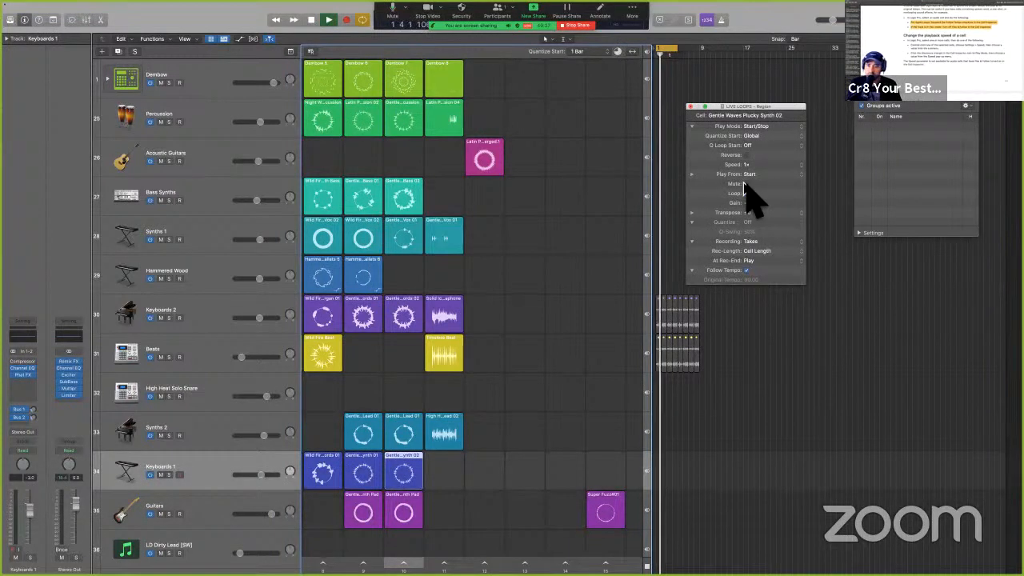
- Look at the Recording and Quantize detail groups of the Gentle Waves Plucky Synth 02 cell by collapsing and expanding them
click(692, 242)
click(692, 242)
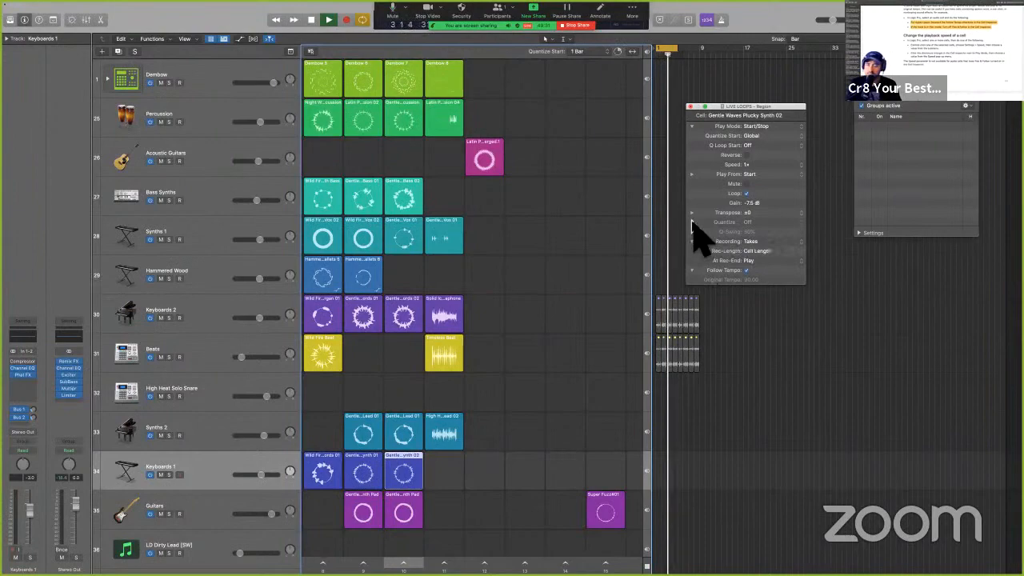
click(691, 223)
click(691, 222)
- Reread the manual's playback speed note and inspect the Speed parameter of the Latin Pop Acoustic Guitar 15 merged.1 cell
key(ctrl+Left)
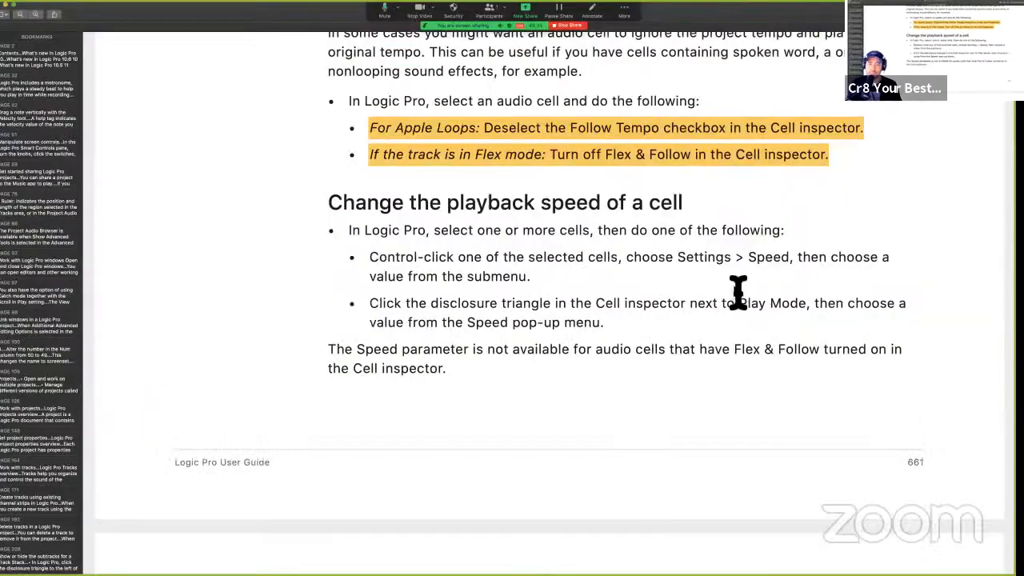
scroll(638, 408, down, 3)
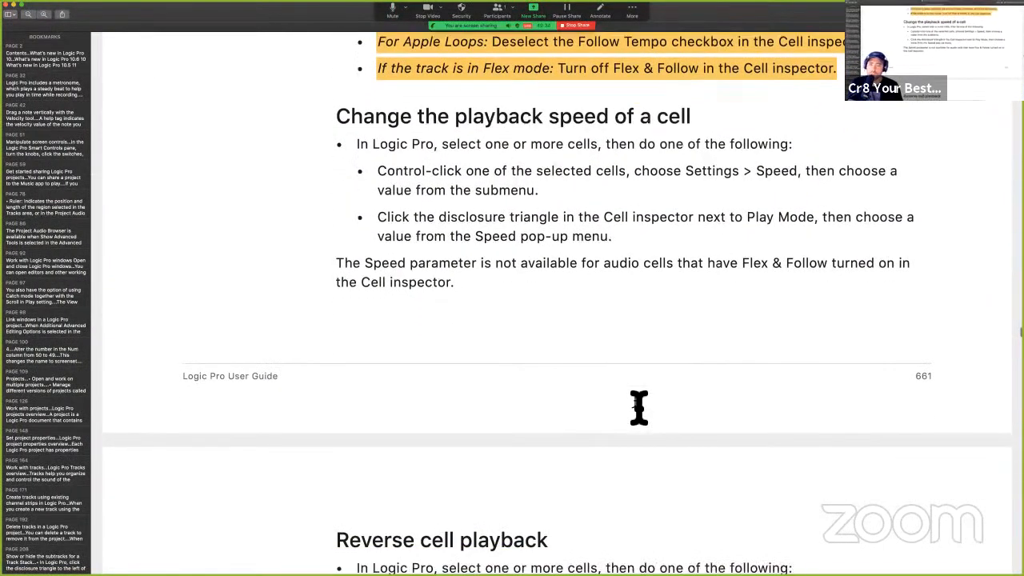
scroll(638, 408, down, 1)
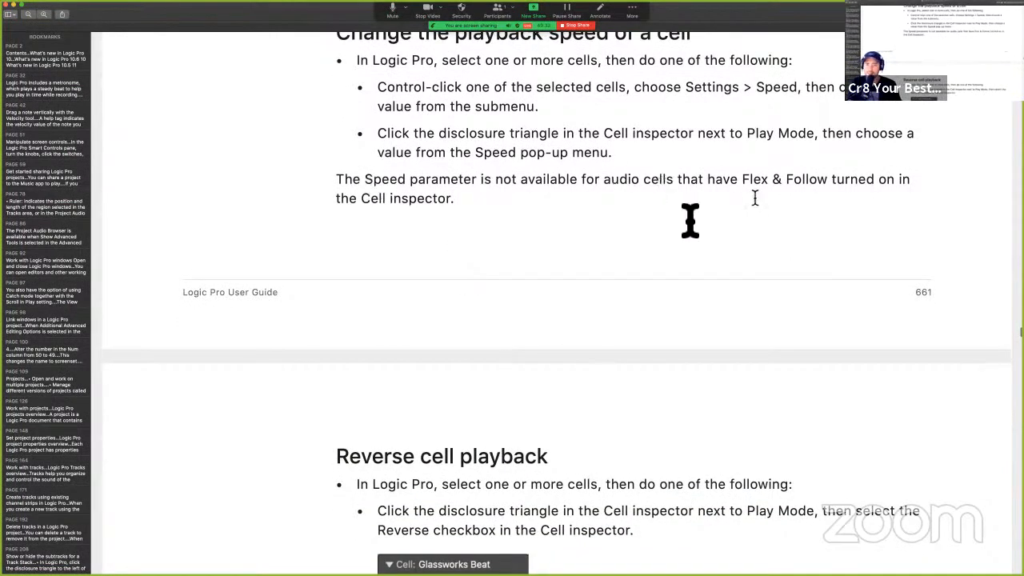
scroll(605, 225, up, 1)
key(ctrl+Right)
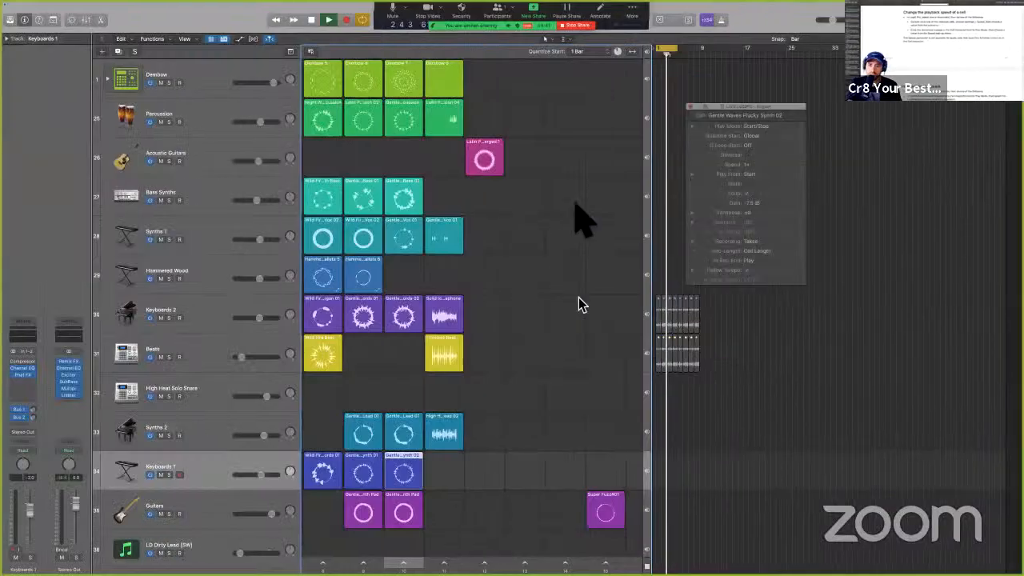
click(496, 160)
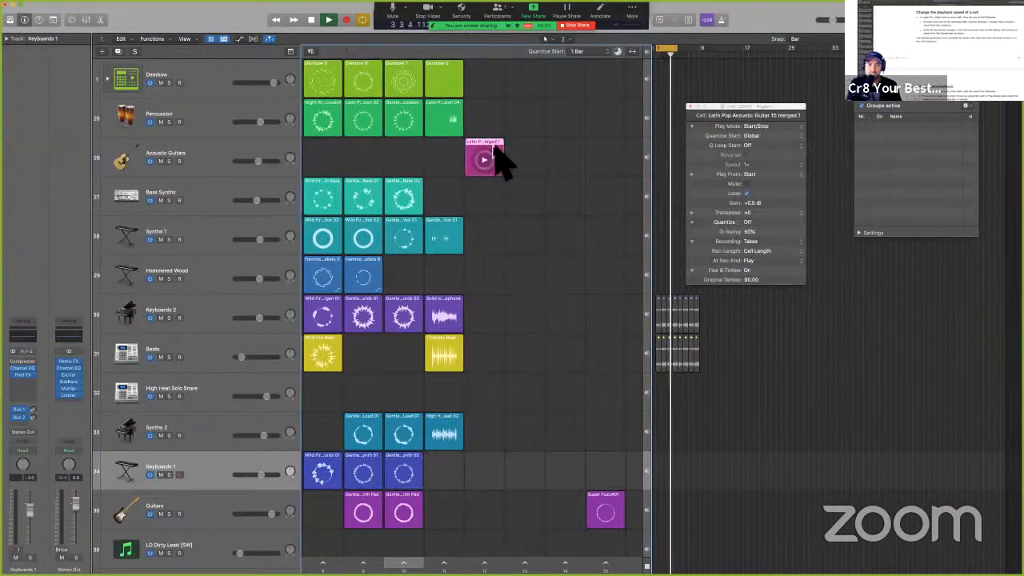
- Highlight the manual's note about the Speed parameter being unavailable for audio cells with Flex & Follow turned on
key(ctrl+Left)
drag(336, 222, 475, 243)
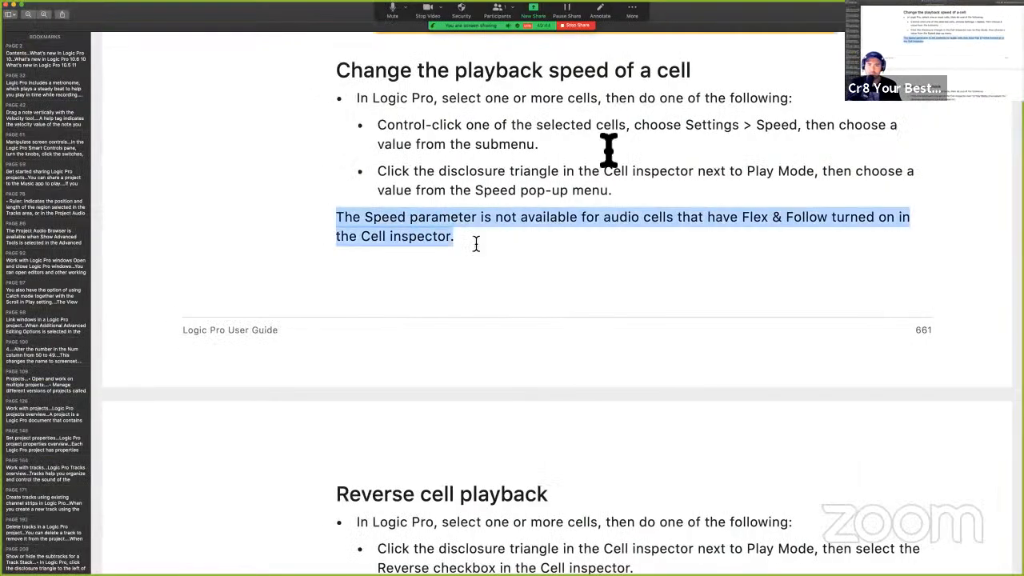
key(ctrl+super+h)
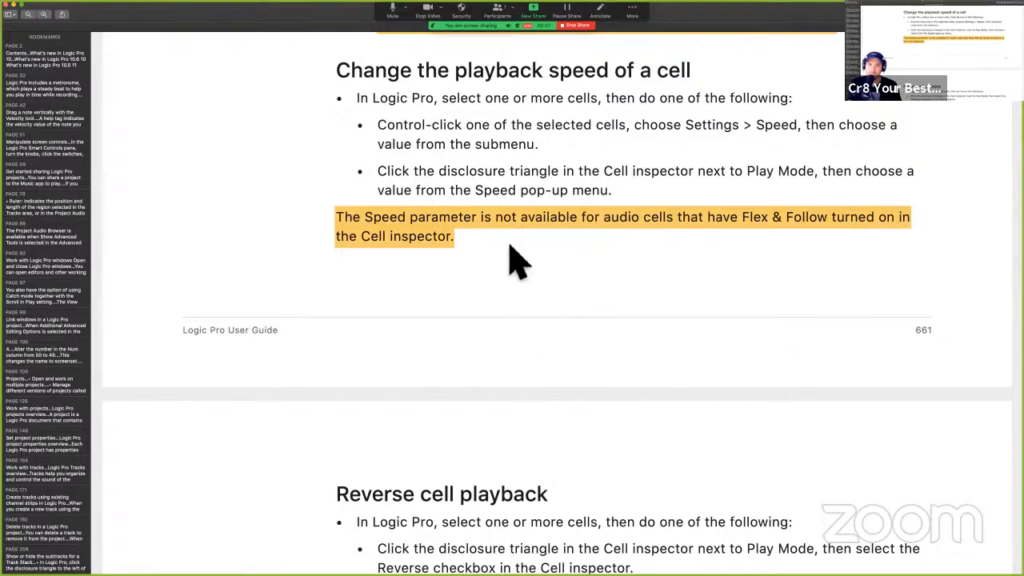
- Return to the Live Loops grid, select the Super Fuzz#01 cell, and review its Flex & Follow and Speed options
key(ctrl+Right)
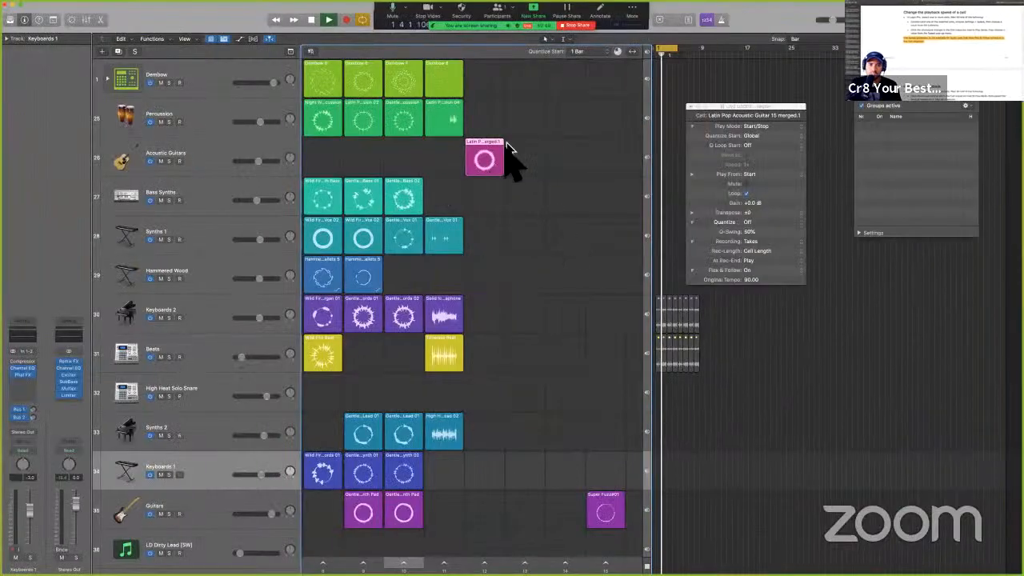
click(604, 495)
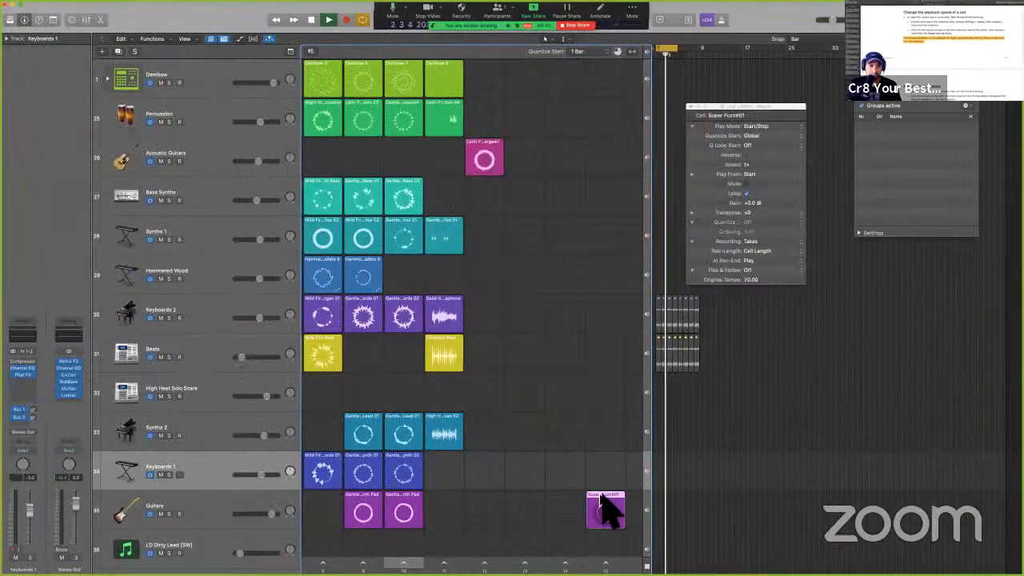
click(762, 270)
click(757, 224)
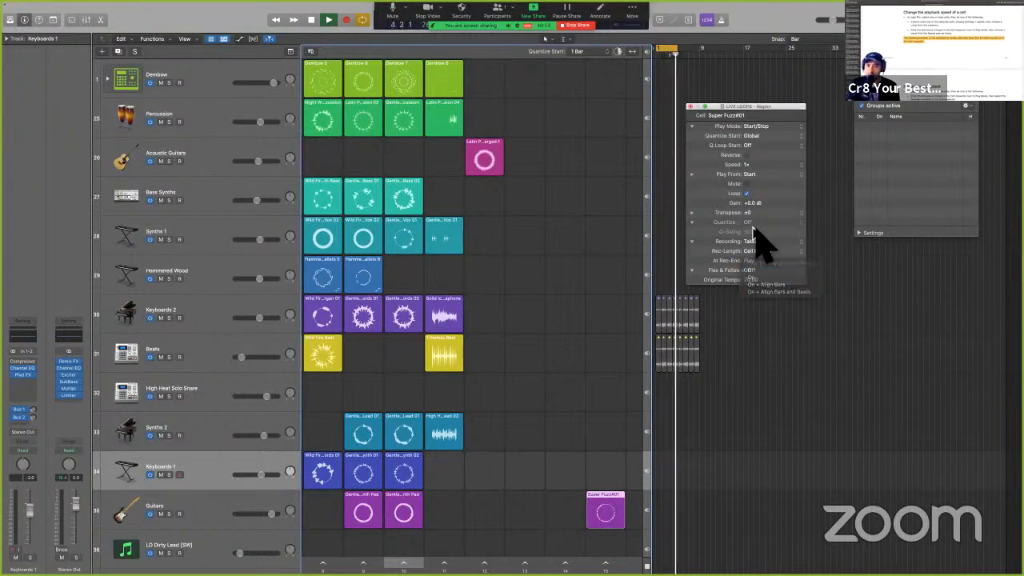
click(752, 165)
click(725, 171)
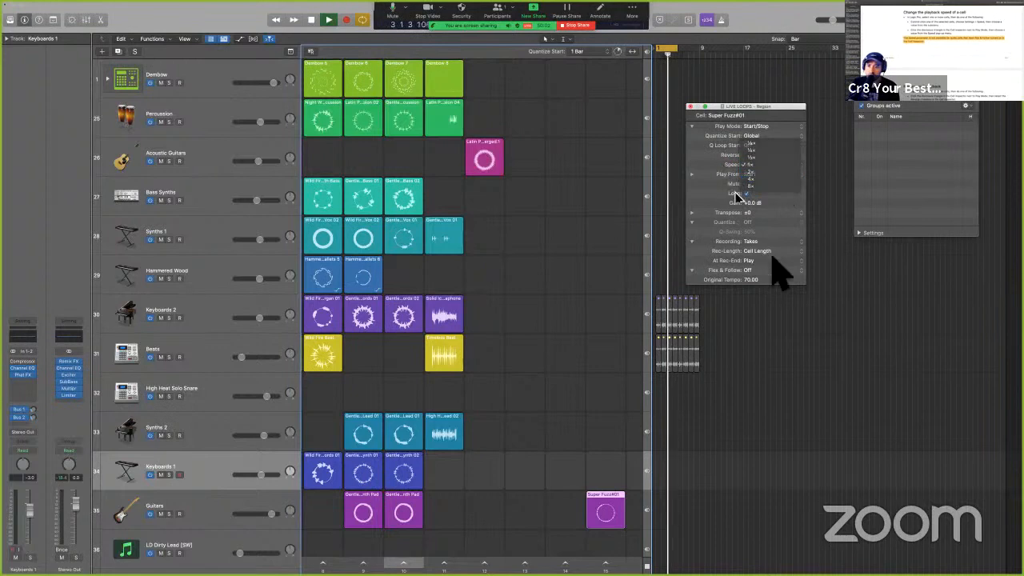
- Turn the Super Fuzz#01 cell's Flex & Follow on and off again, and review its Speed choices
click(772, 275)
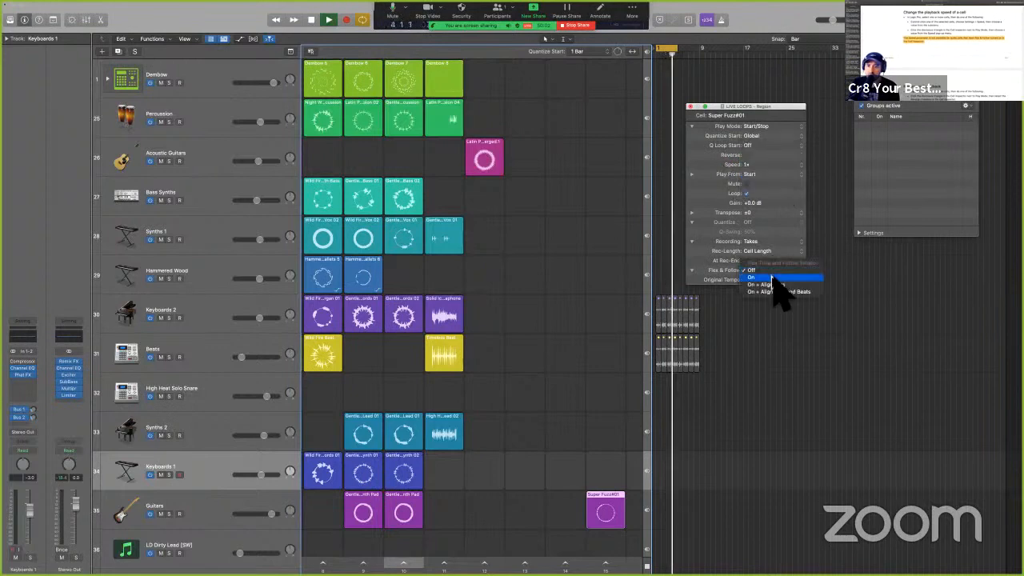
click(776, 286)
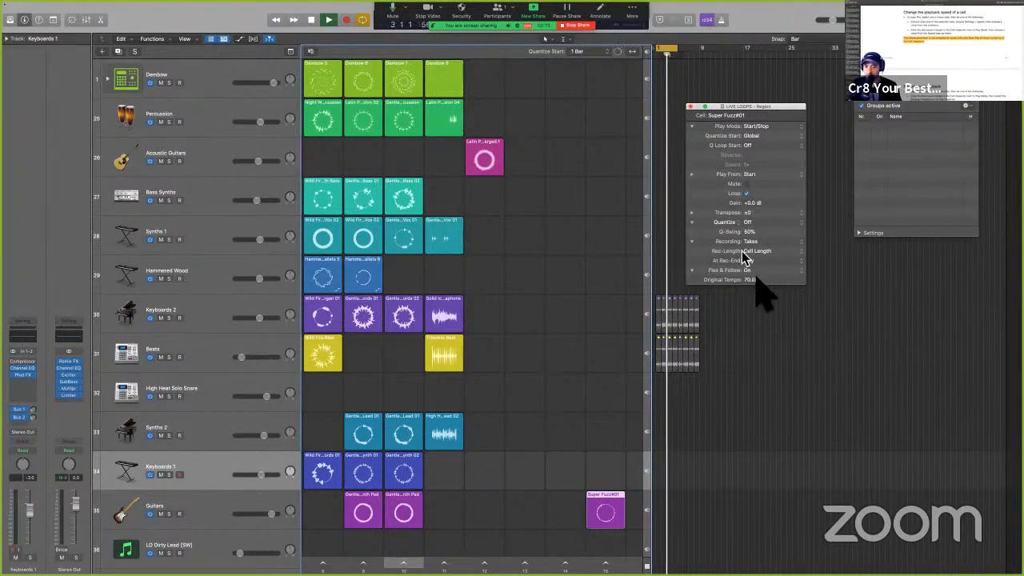
click(758, 272)
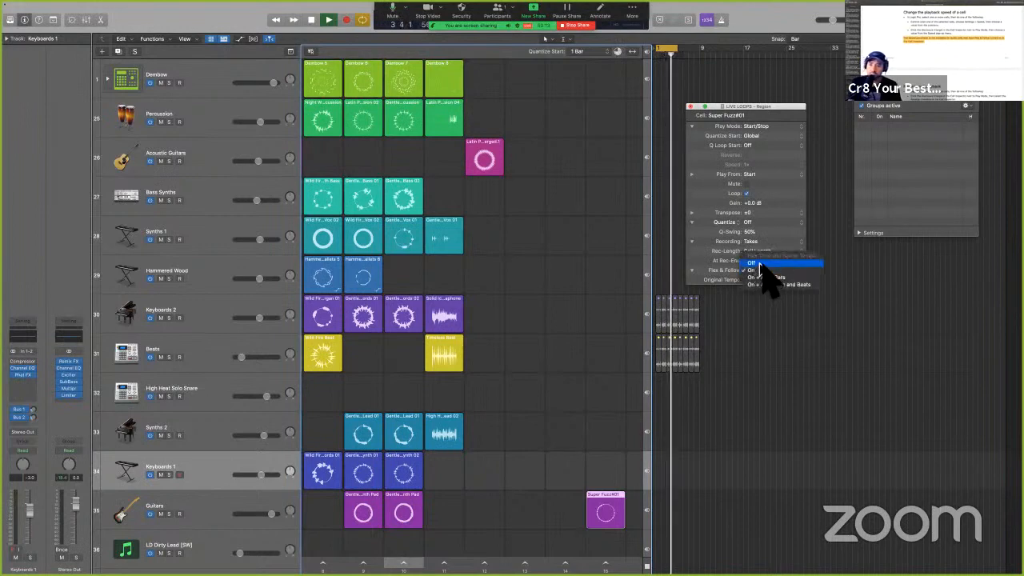
click(760, 263)
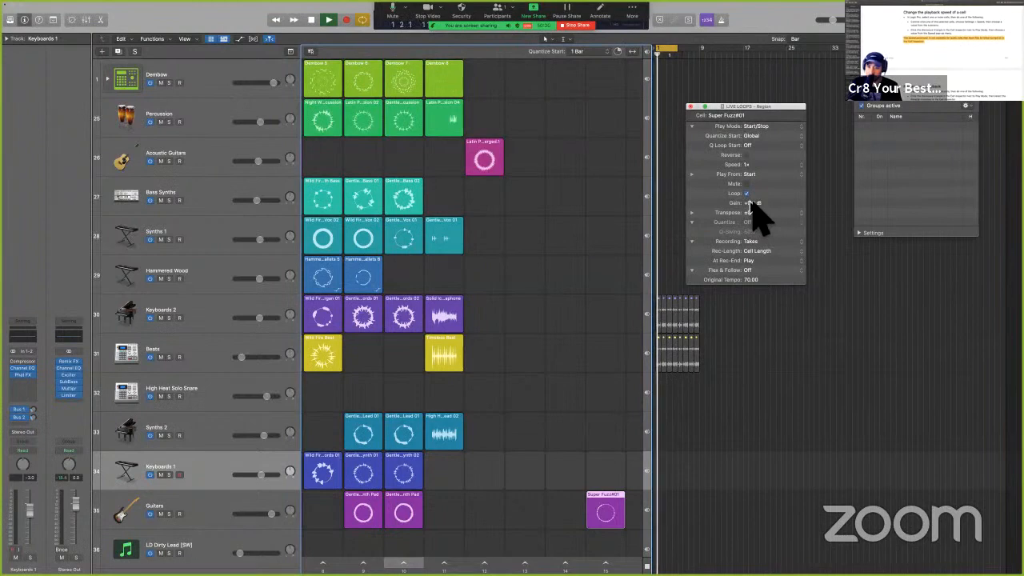
click(747, 164)
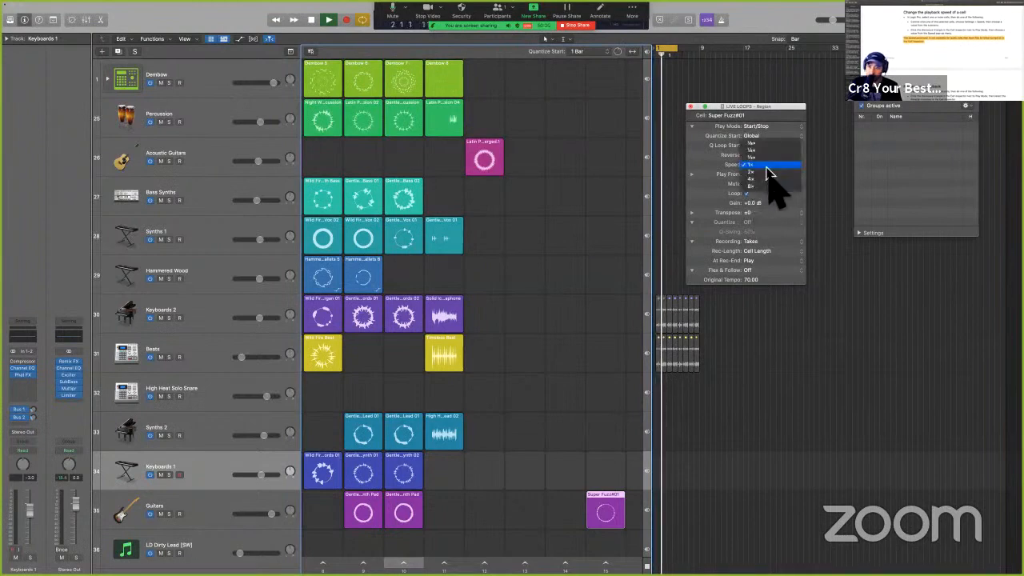
click(736, 159)
- Read the manual's Reverse cell playback section and return to the Live Loops grid
key(ctrl+Left)
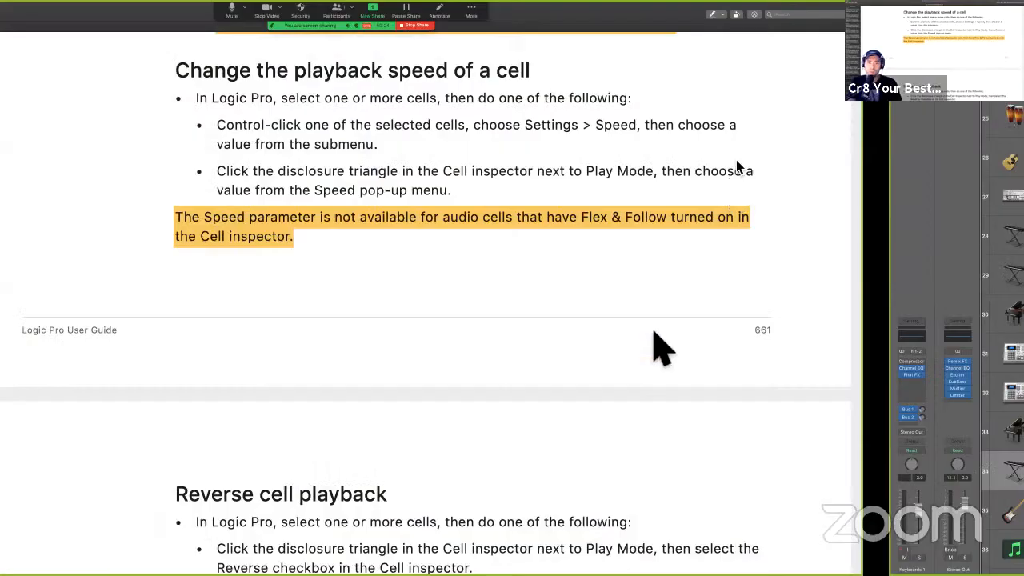
scroll(631, 372, down, 2)
scroll(631, 372, down, 5)
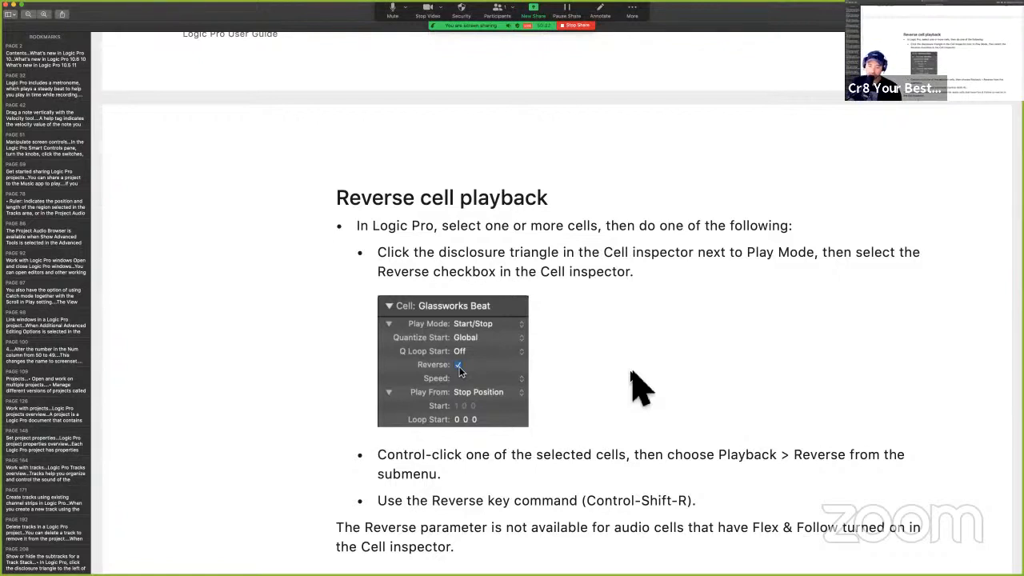
key(super+Tab)
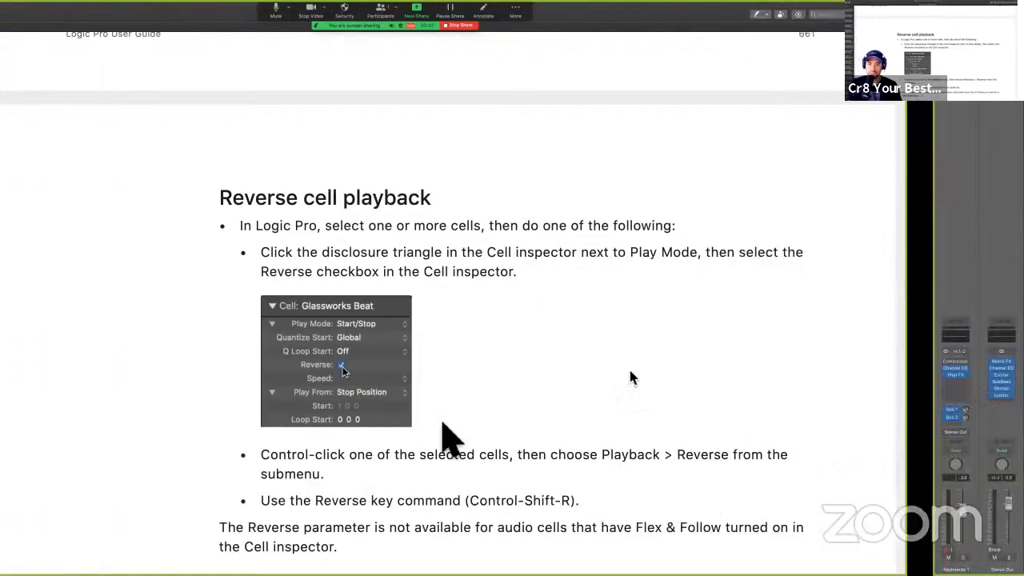
key(z)
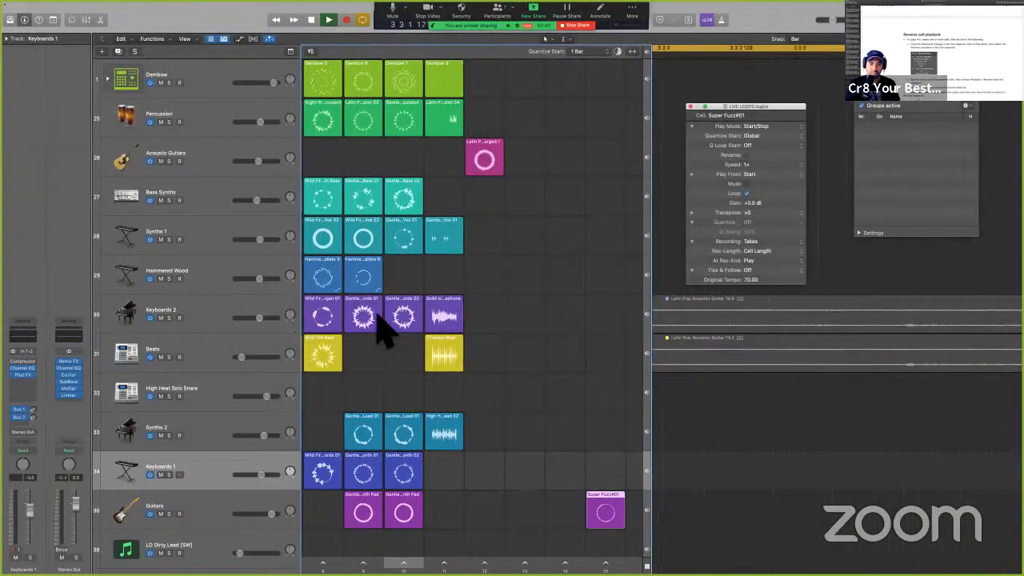
- Select the Gentle Waves Piano Chords 01 cell on the Keyboards 2 track, zoom in on it, and audition it
click(370, 312)
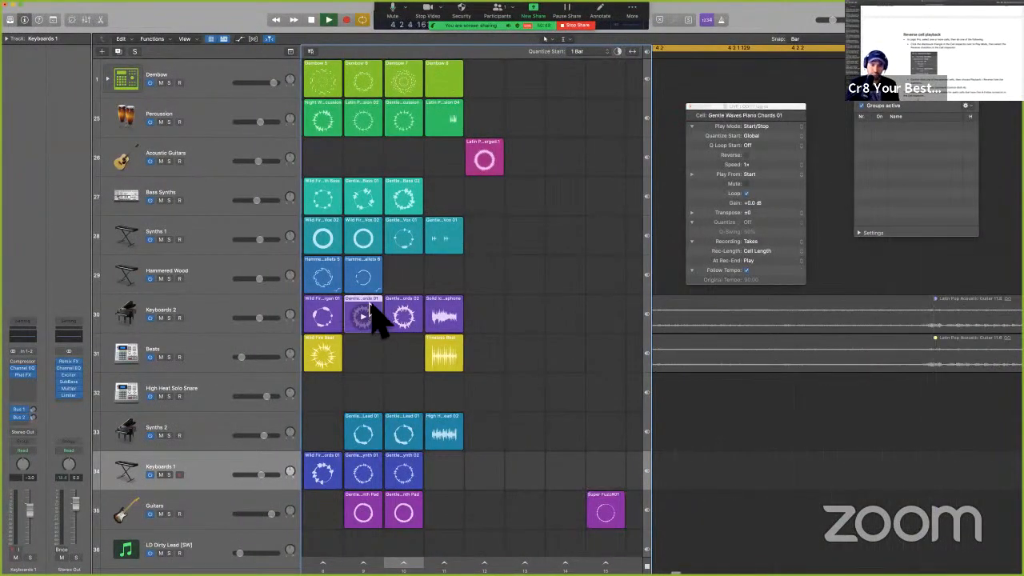
key(z)
click(514, 276)
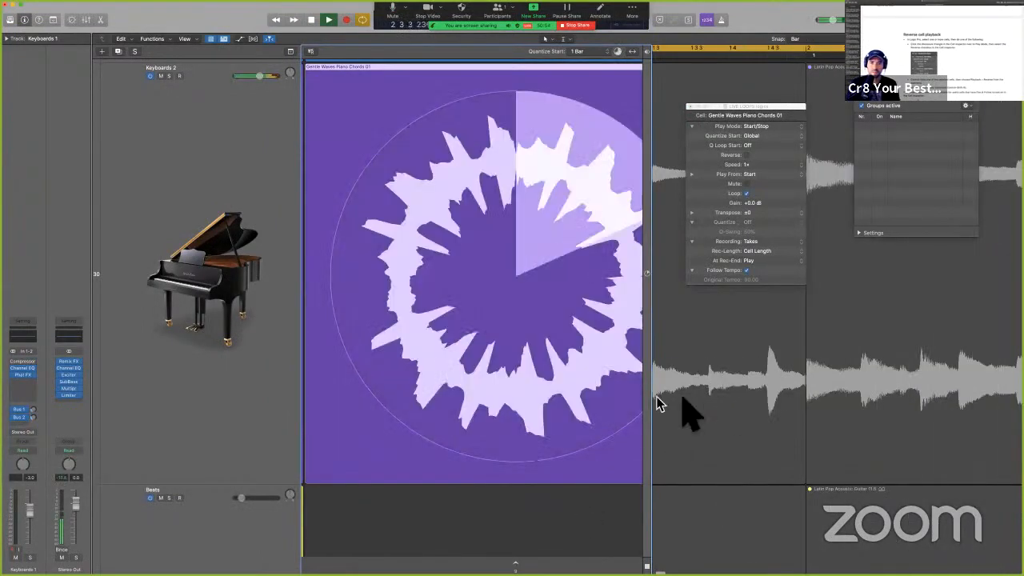
key(space)
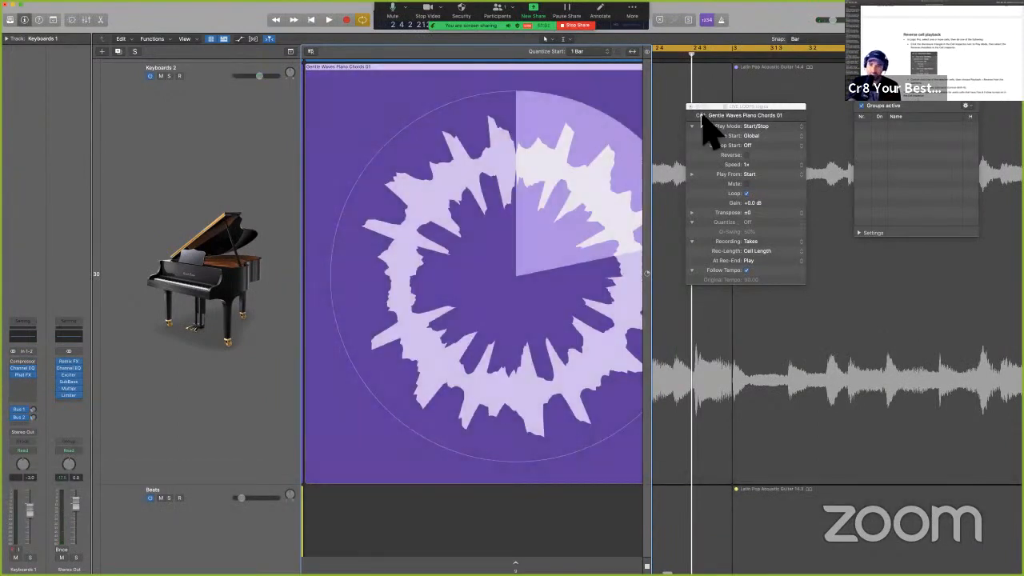
- Hide the floating windows and show the Gentle Waves Piano Chords 01 cell's parameters in the main inspector
key(F4)
key(F4)
key(F5)
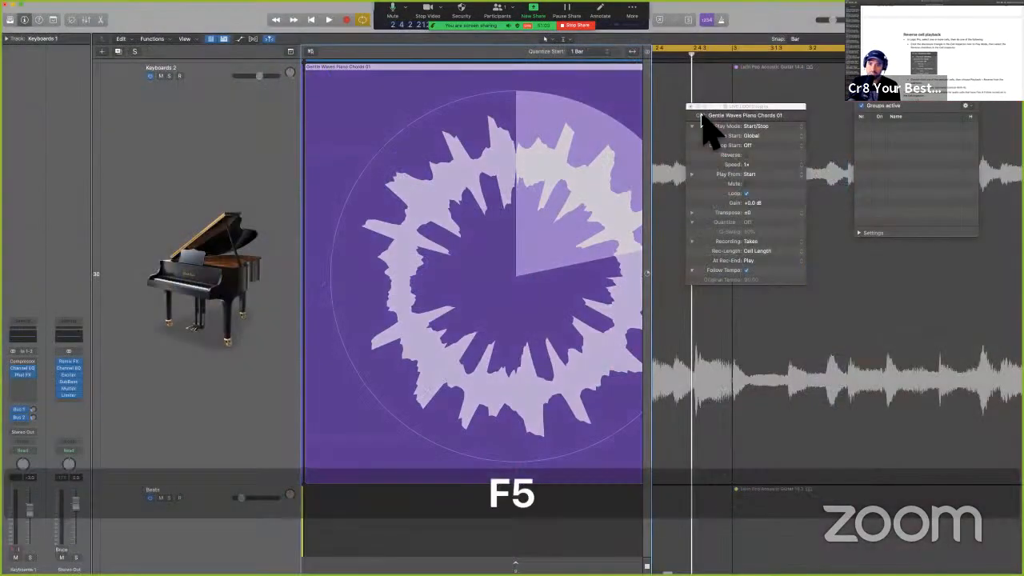
key(F6)
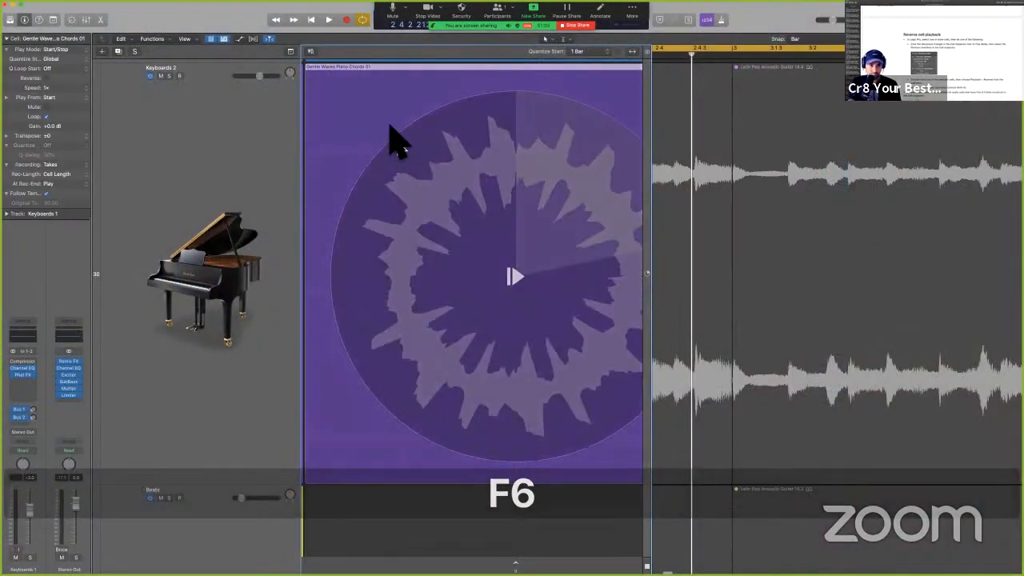
- Turn on Reverse playback for the Gentle Waves Piano Chords 01 cell and audition it backwards
right_click(365, 93)
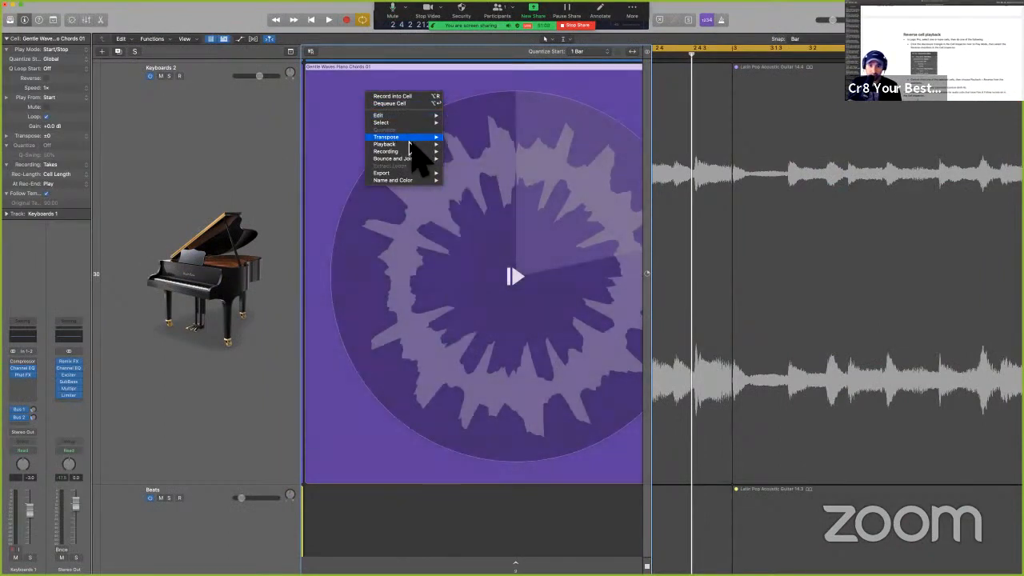
mouse_move(409, 145)
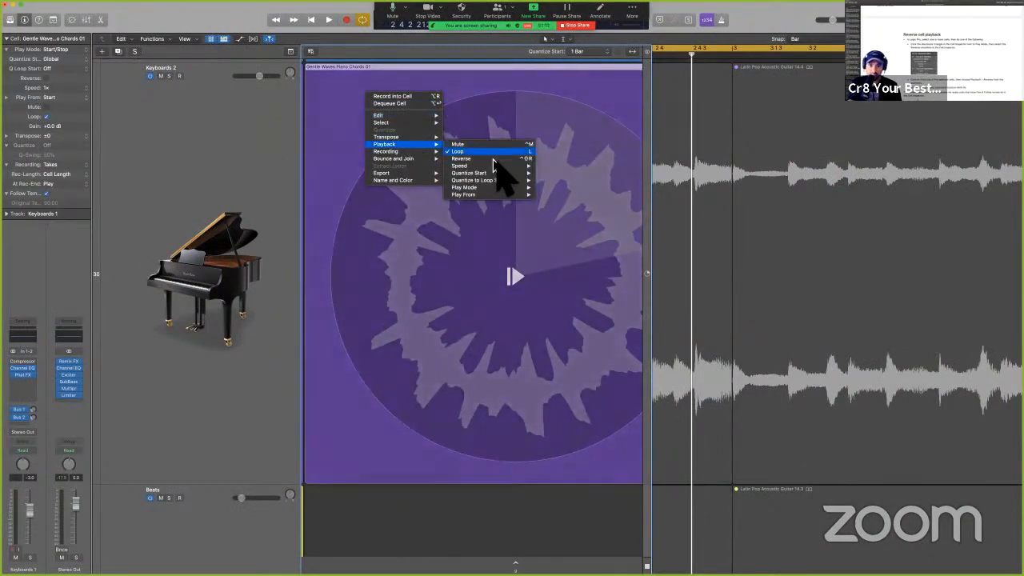
click(494, 159)
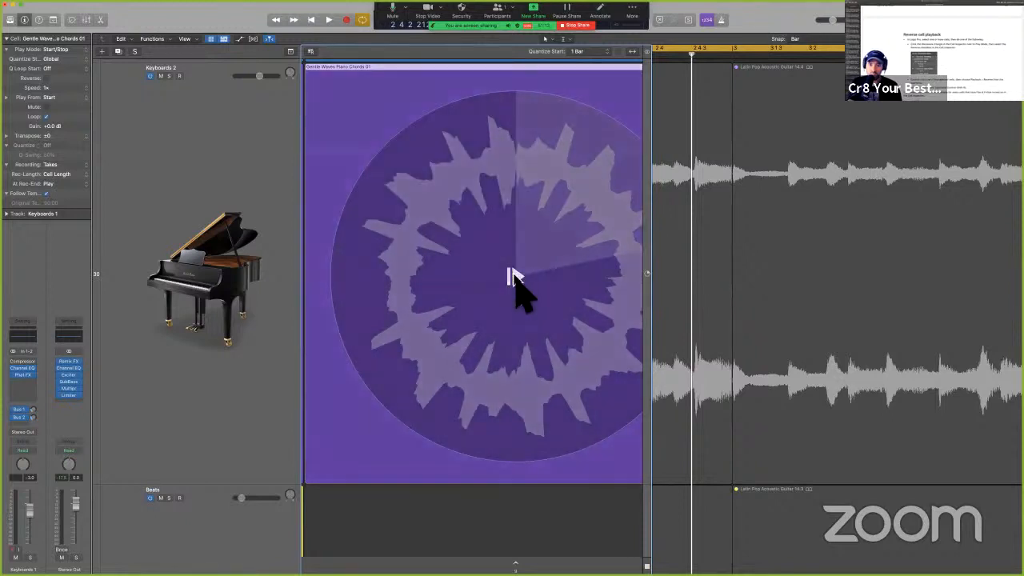
click(514, 279)
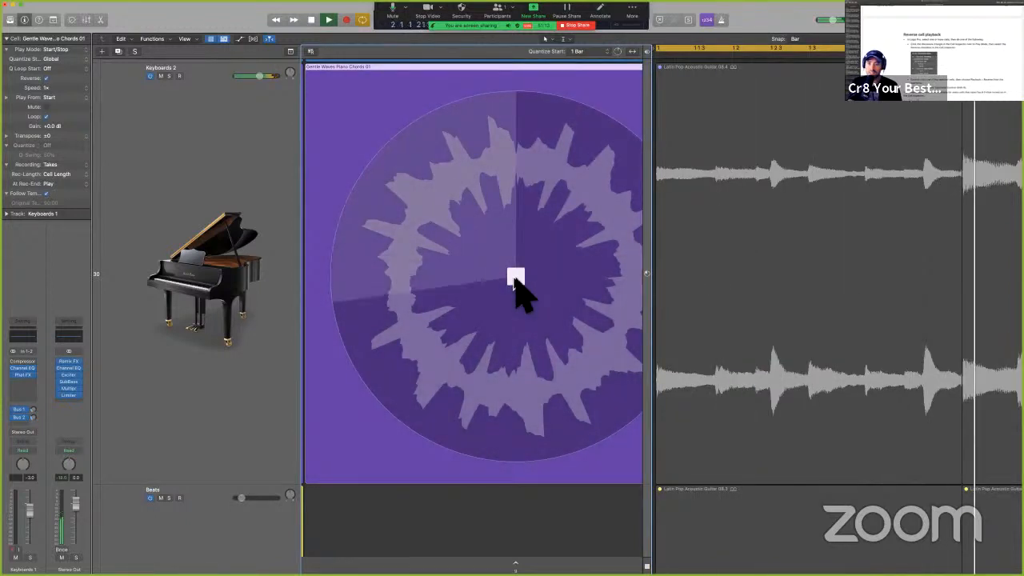
click(514, 279)
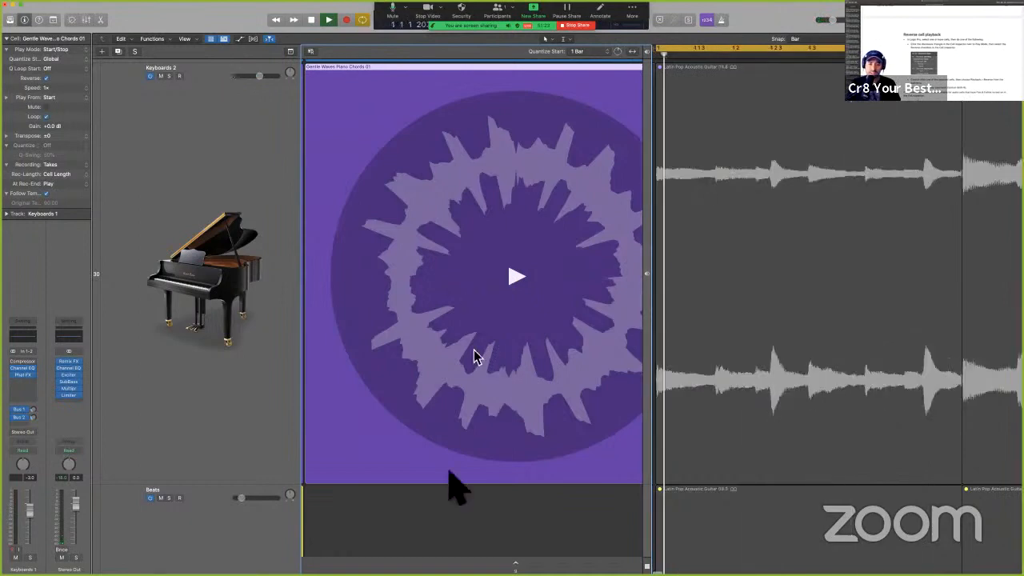
- Return to the full Live Loops grid and show its first scenes around the Hammered Wood track
click(451, 516)
key(z)
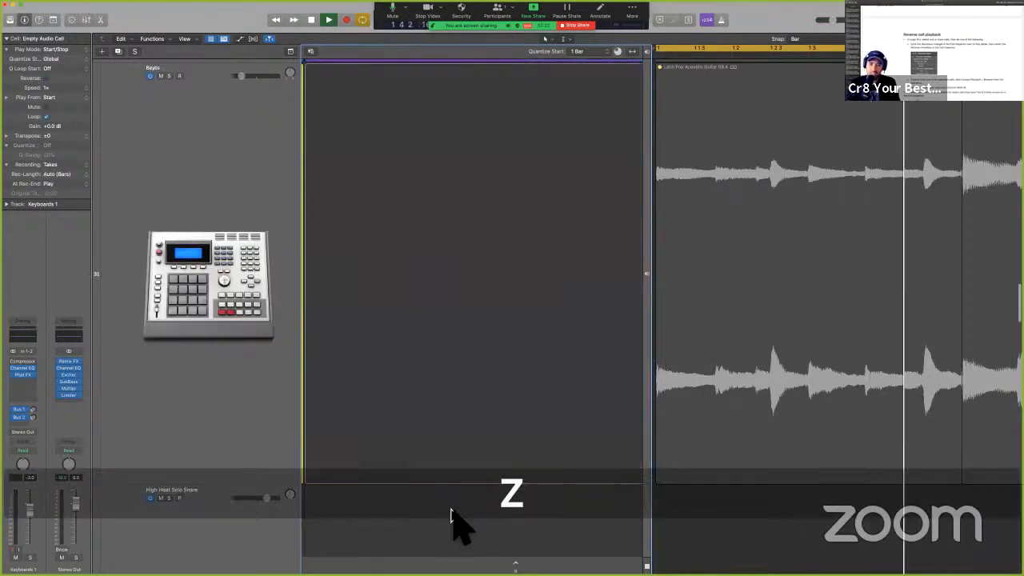
key(z)
key(z)
key(z)
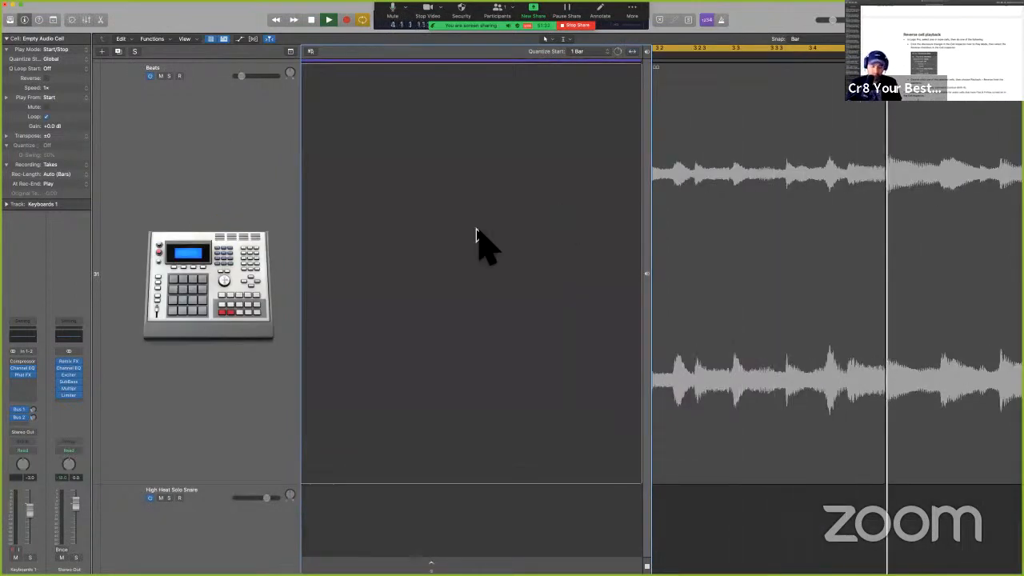
scroll(478, 230, down, 10)
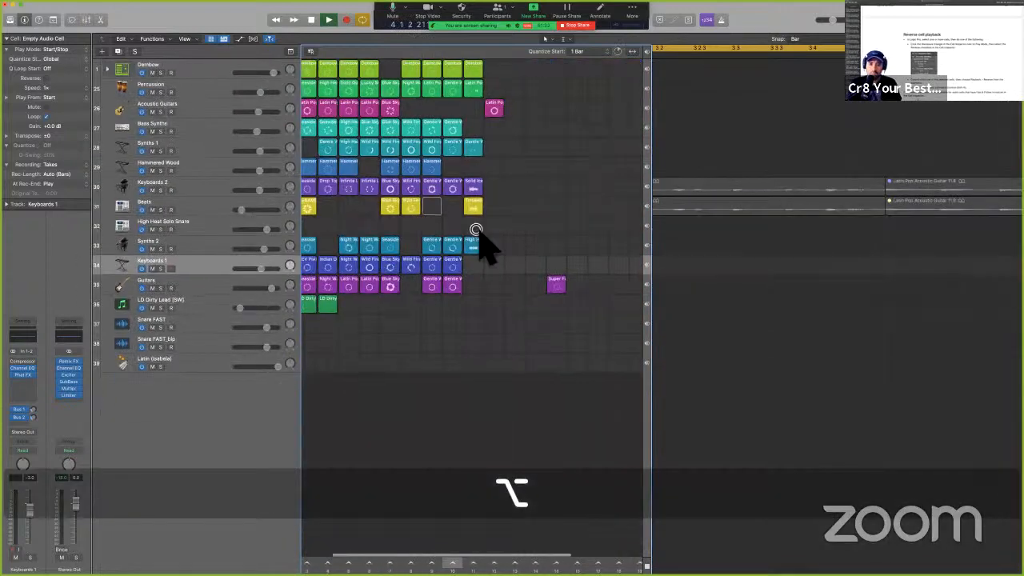
scroll(477, 229, up, 5)
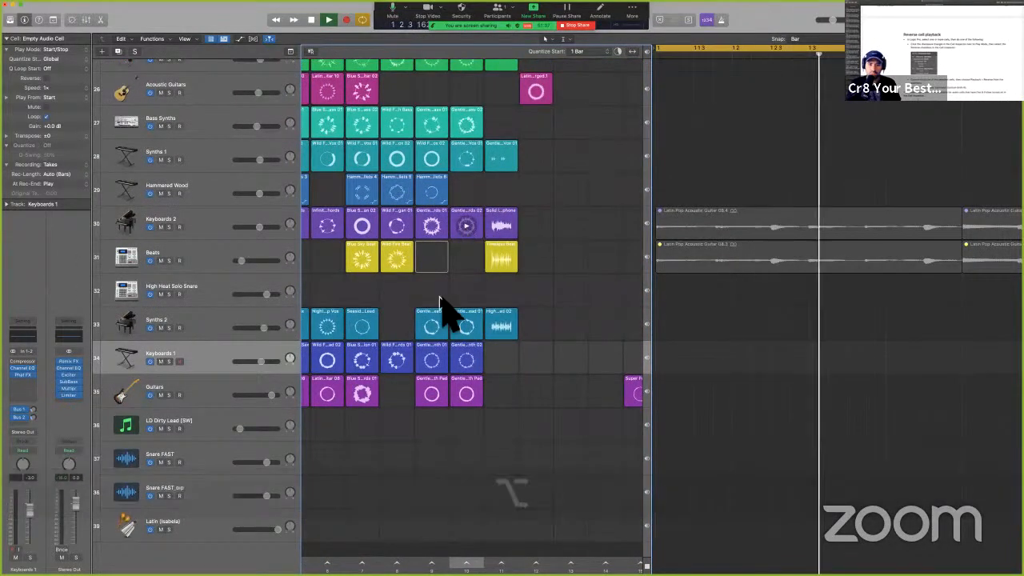
scroll(439, 302, left, 5)
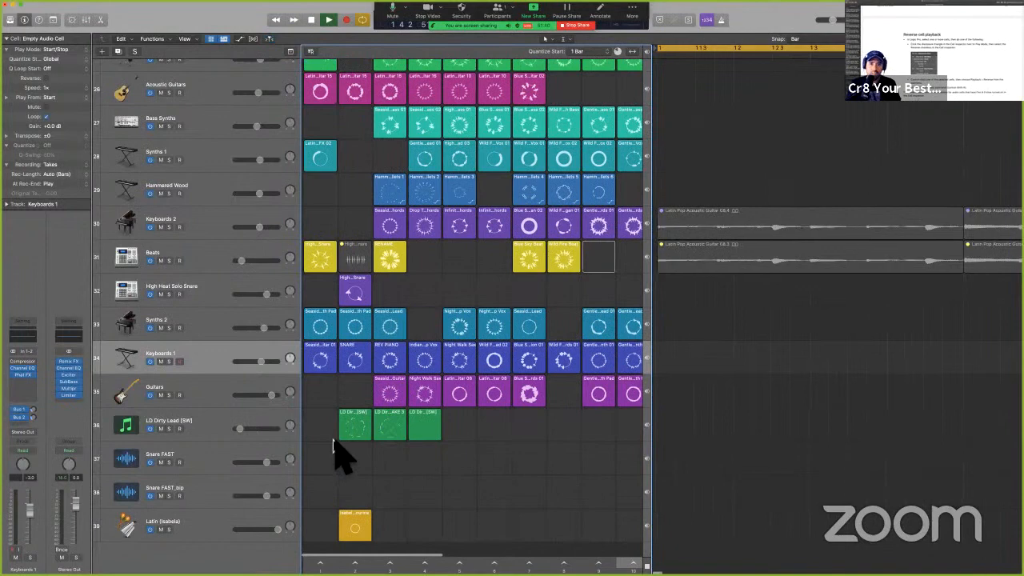
key(super+Right)
scroll(408, 203, left, 2)
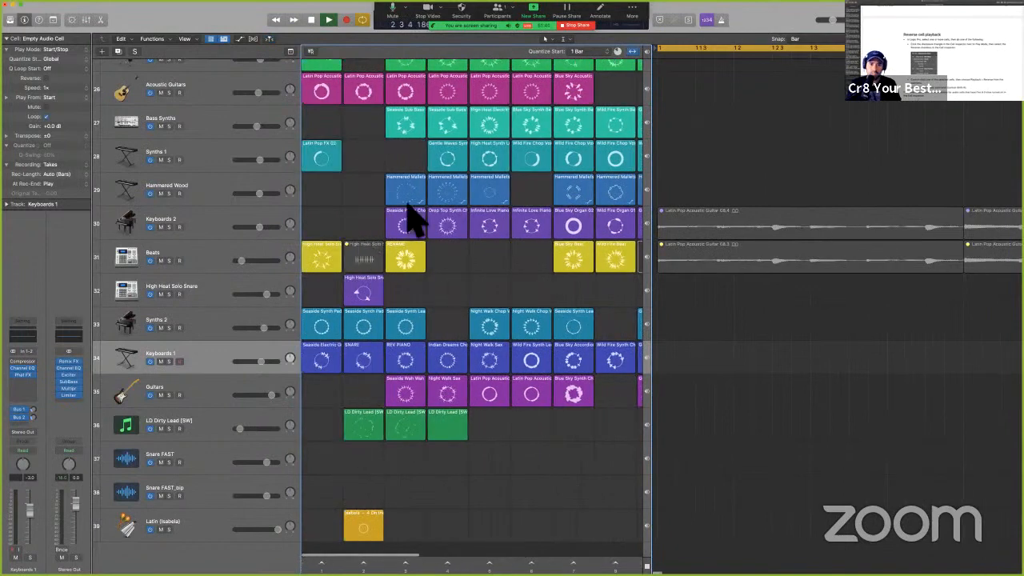
- Solo the Hammered Wood track and audition its Hammered Mallets 2 and Hammered Mallets 1 cells
click(448, 193)
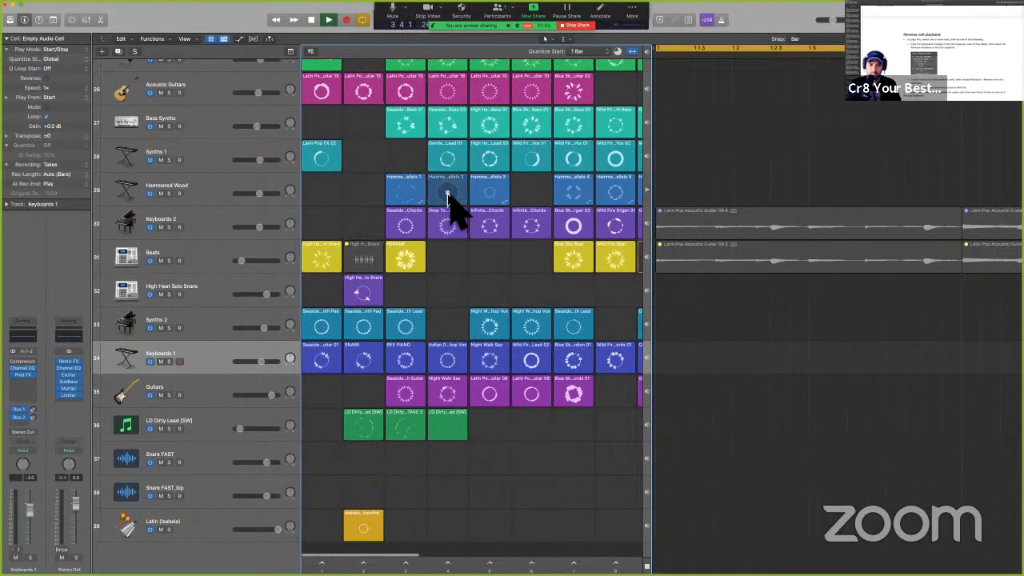
click(169, 194)
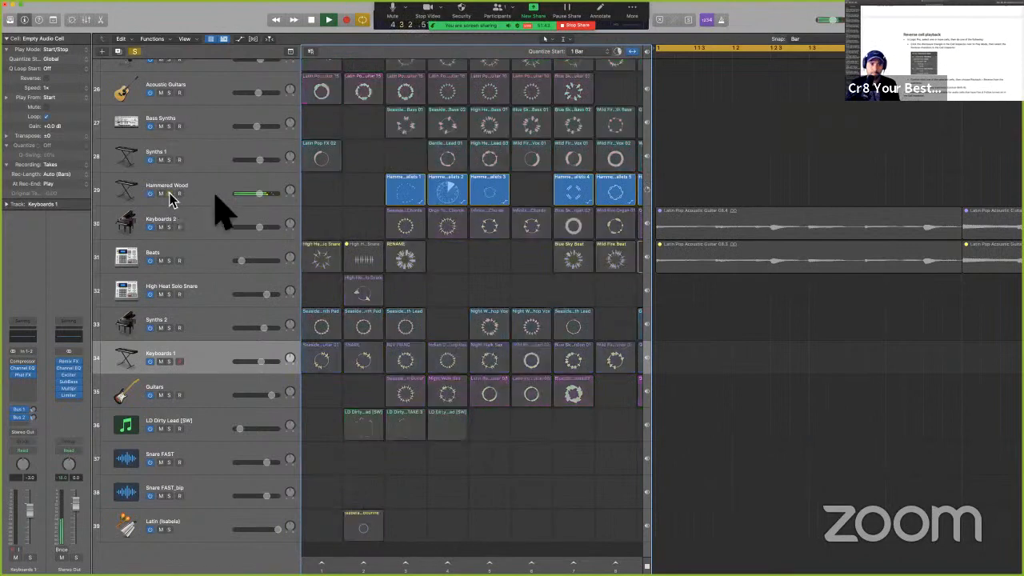
ctrl+alt+drag(412, 160, 486, 245)
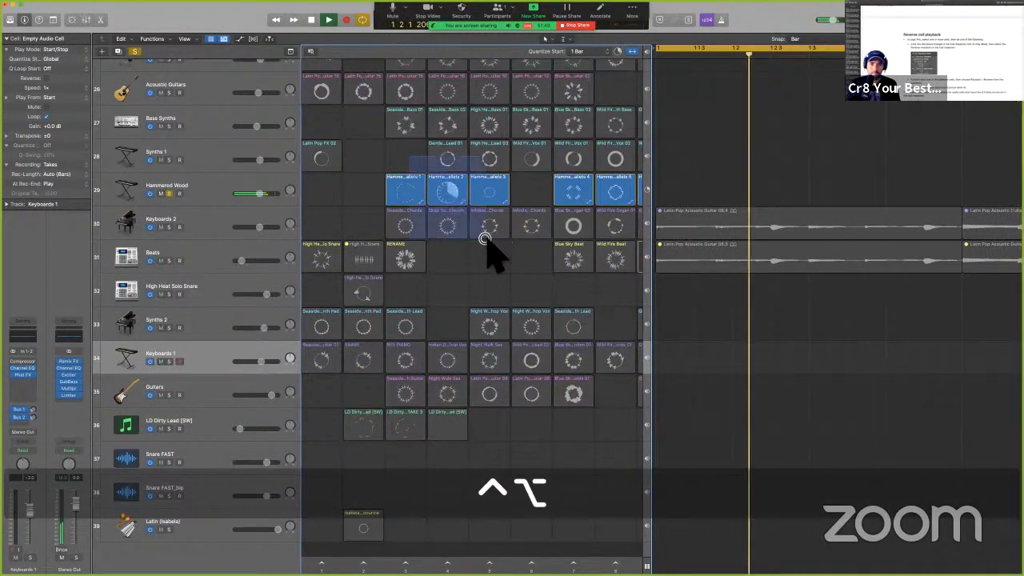
click(387, 313)
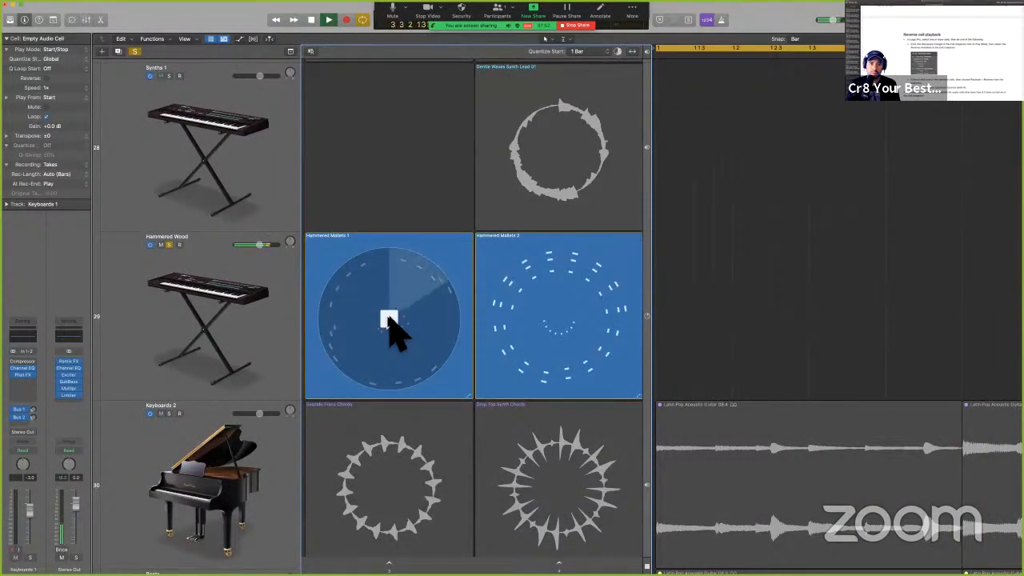
key(space)
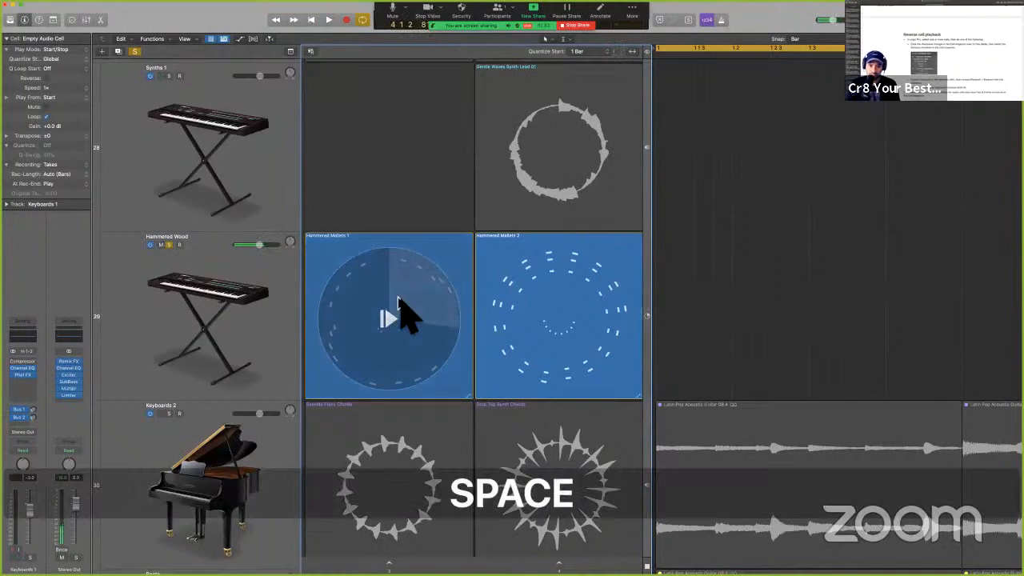
- Play the Hammered Mallets 1 cell, select it to show its parameters, and stop playback
click(374, 272)
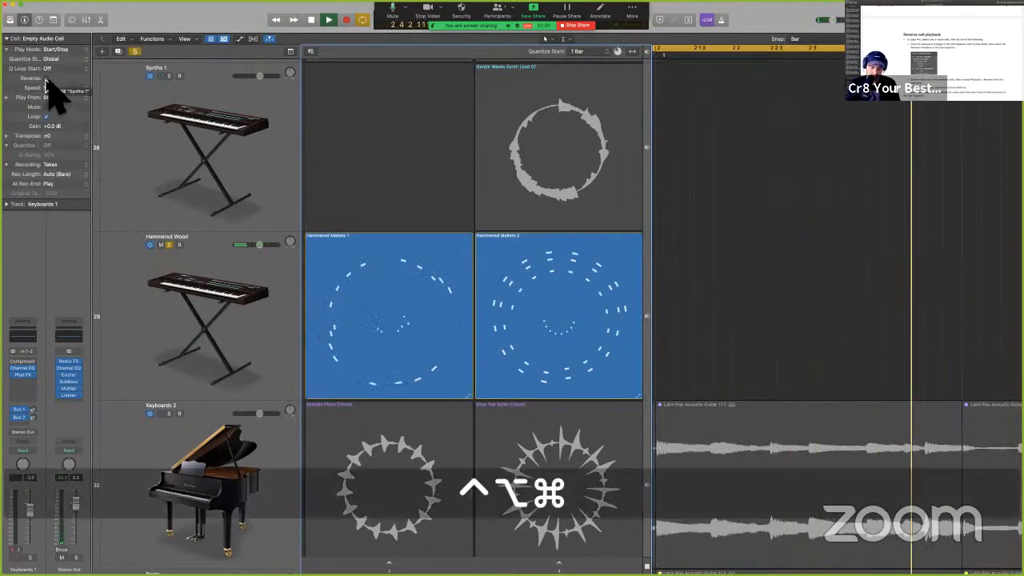
key(ctrl+alt+super+m)
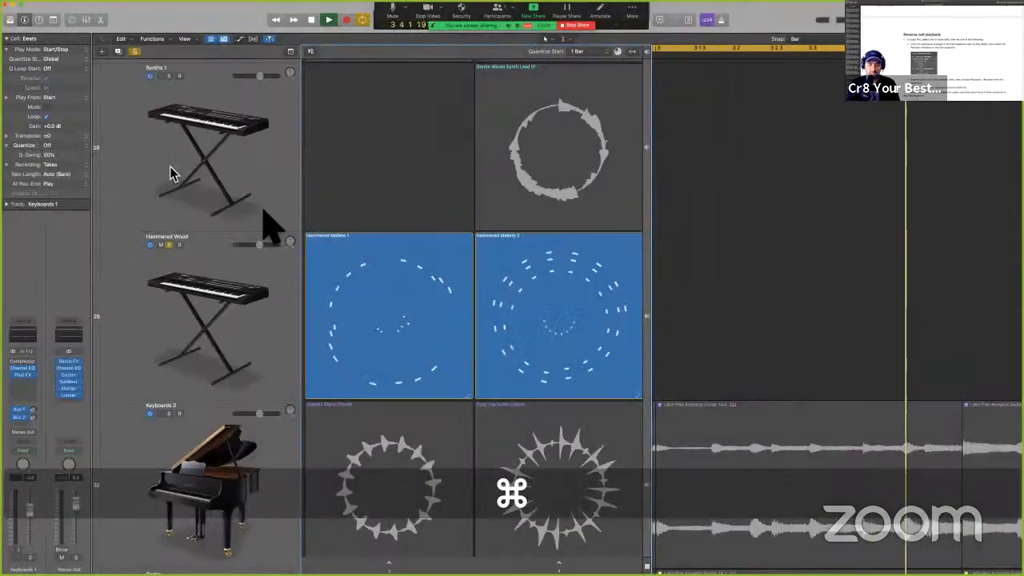
click(396, 323)
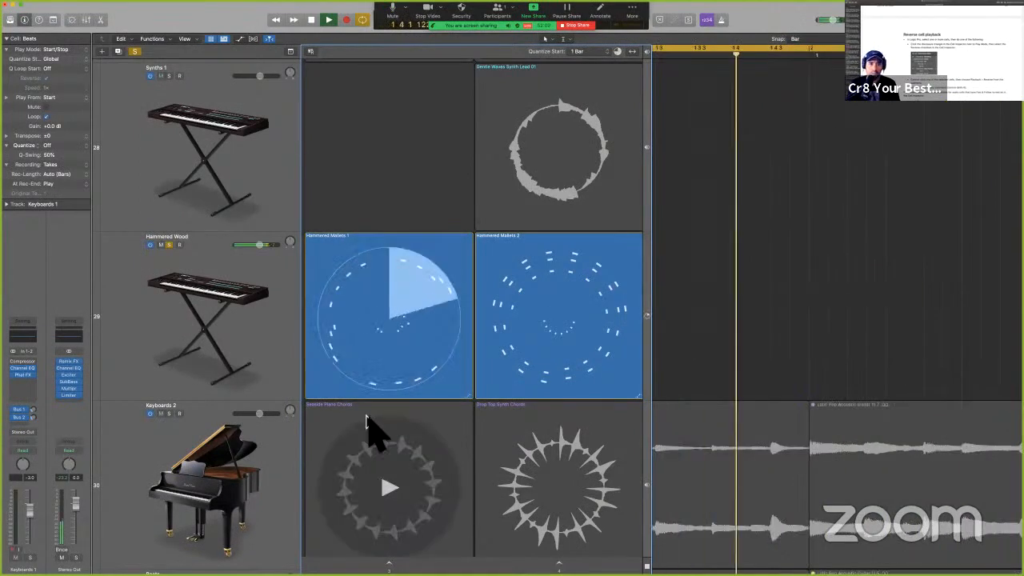
click(326, 324)
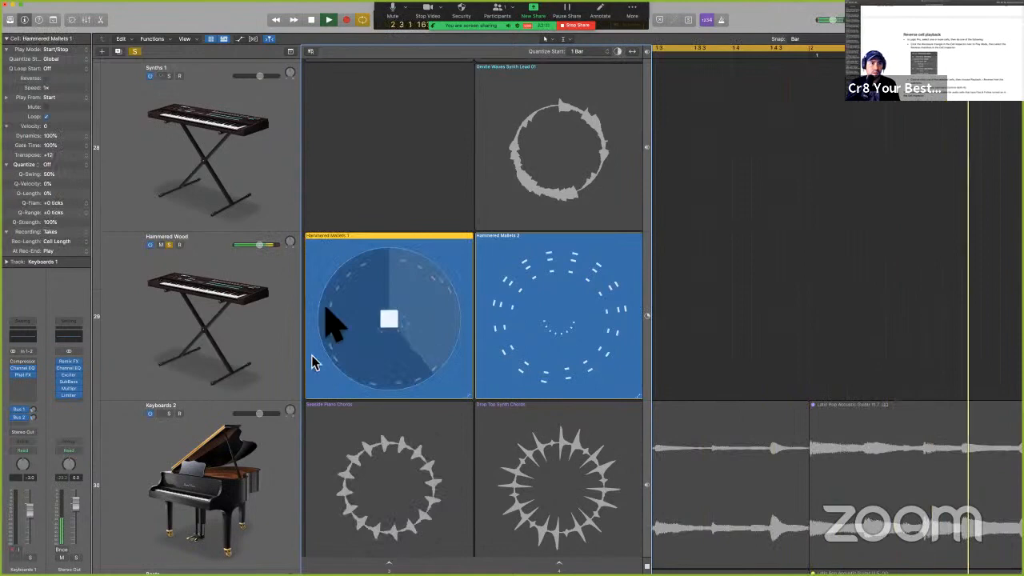
key(space)
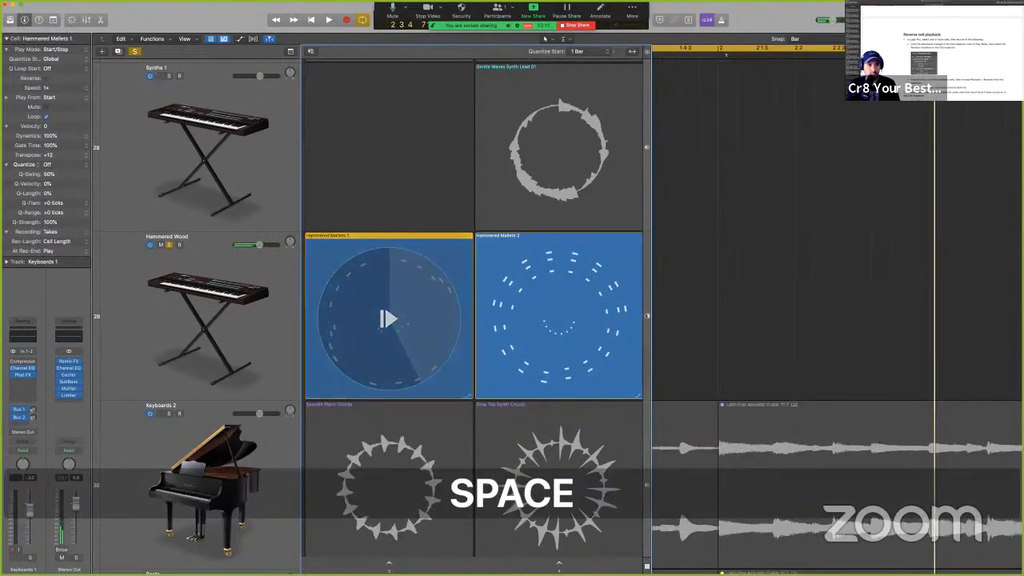
- Turn on Reverse for the Hammered Mallets 1 cell and audition its reversed MIDI playback
click(45, 77)
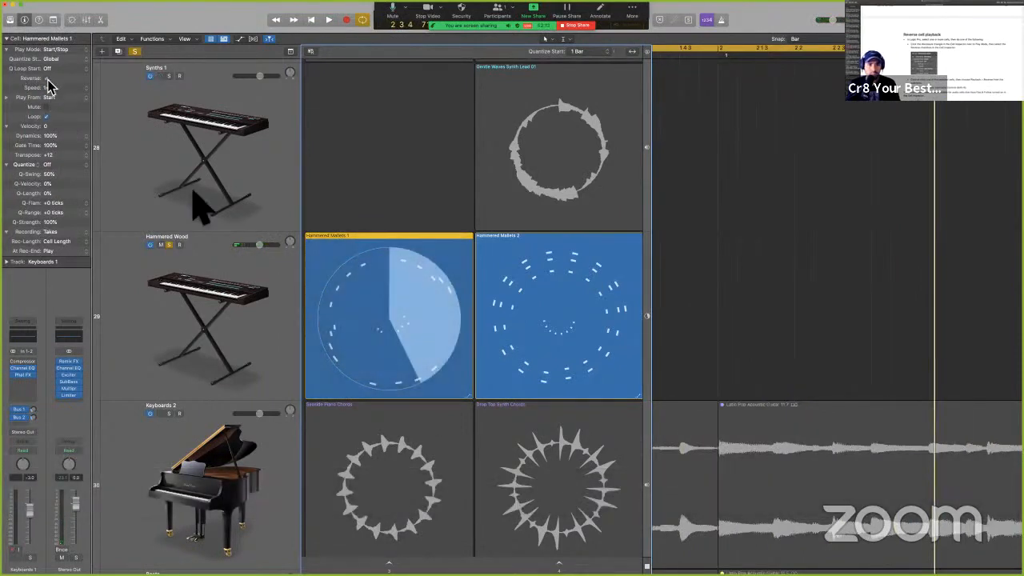
click(393, 320)
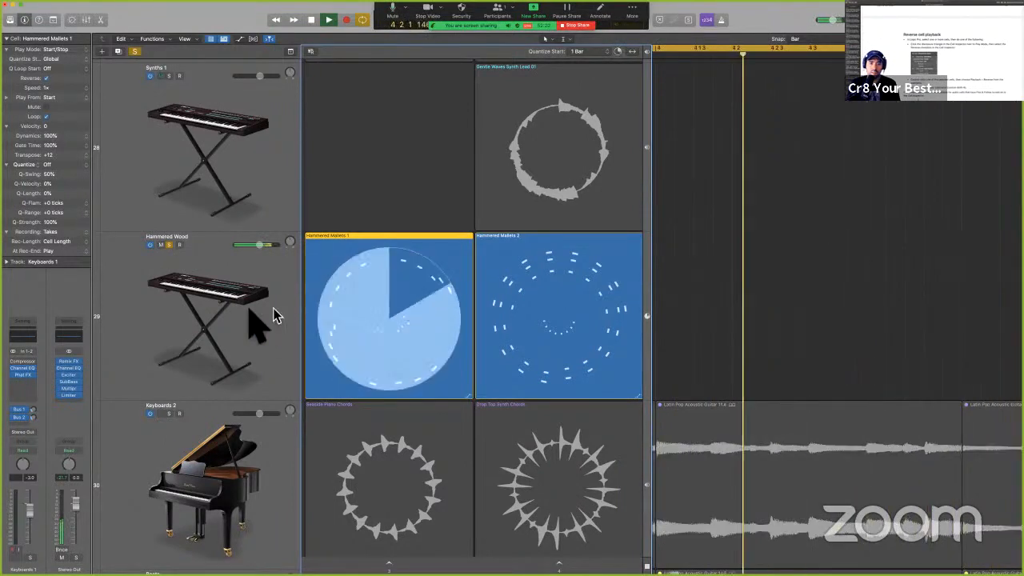
key(space)
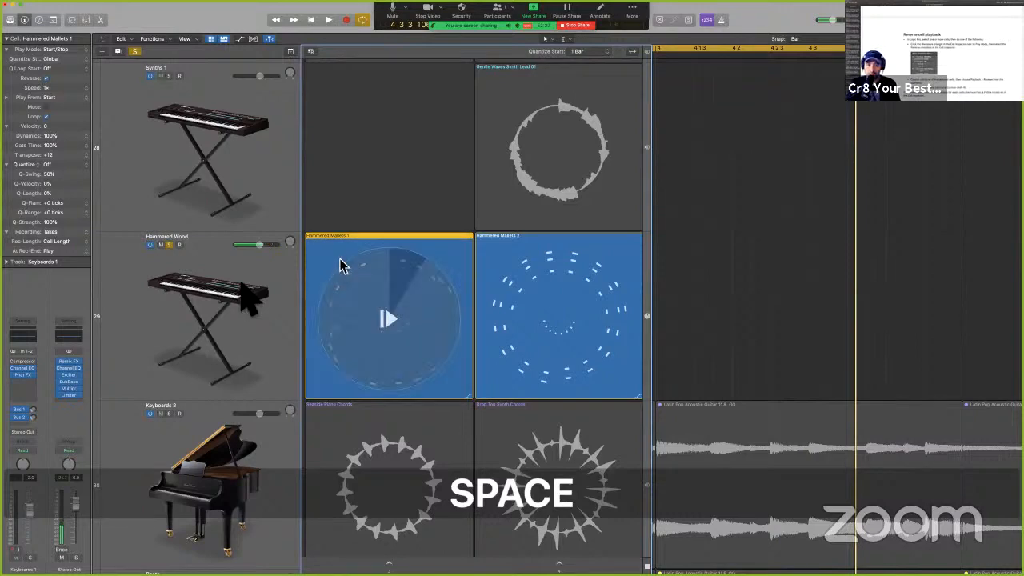
- Set the Hammered Mallets 1 cell's Speed to 2x, audition it in reverse, and stop the playing cells
click(339, 253)
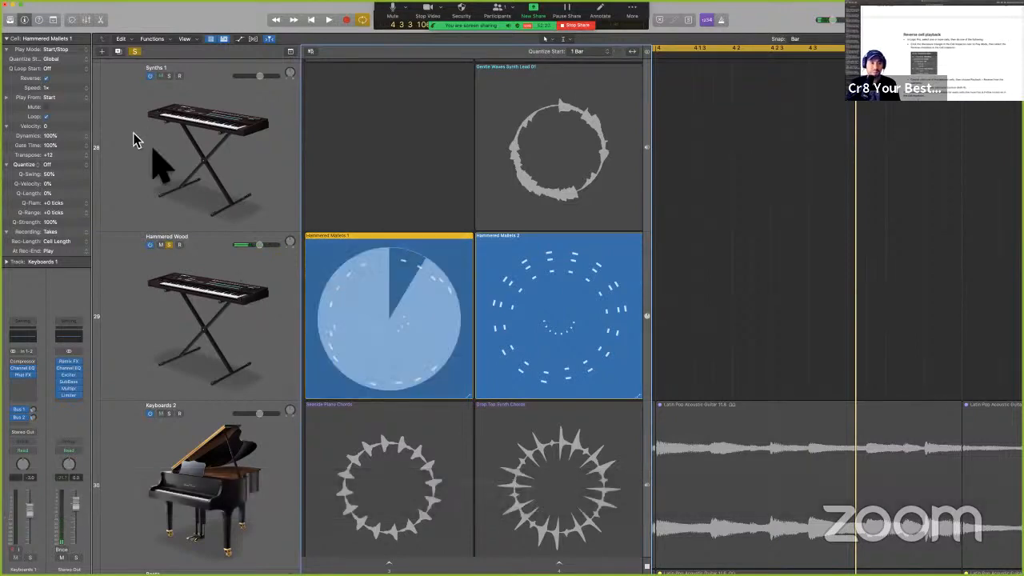
click(63, 90)
click(64, 96)
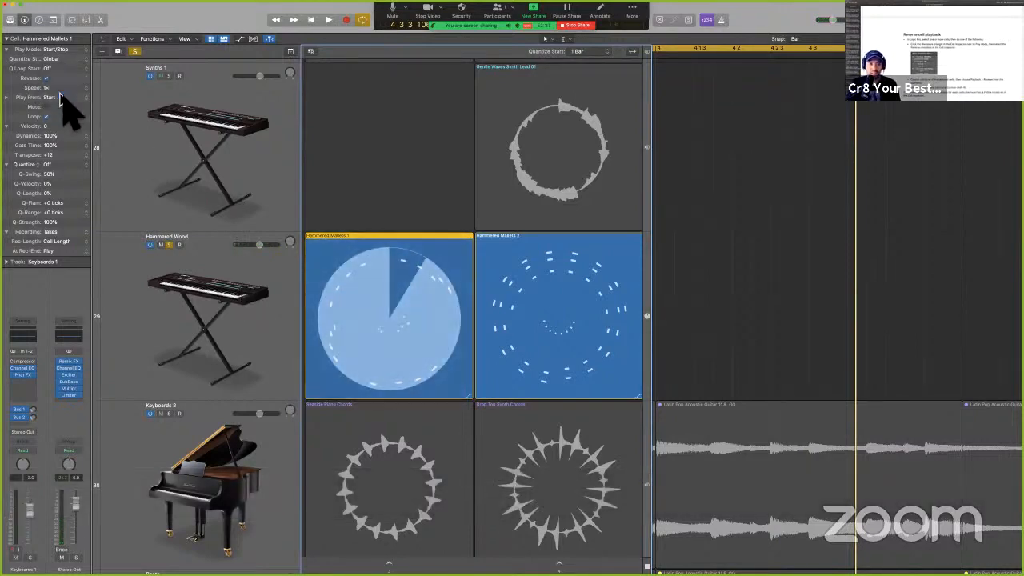
click(389, 324)
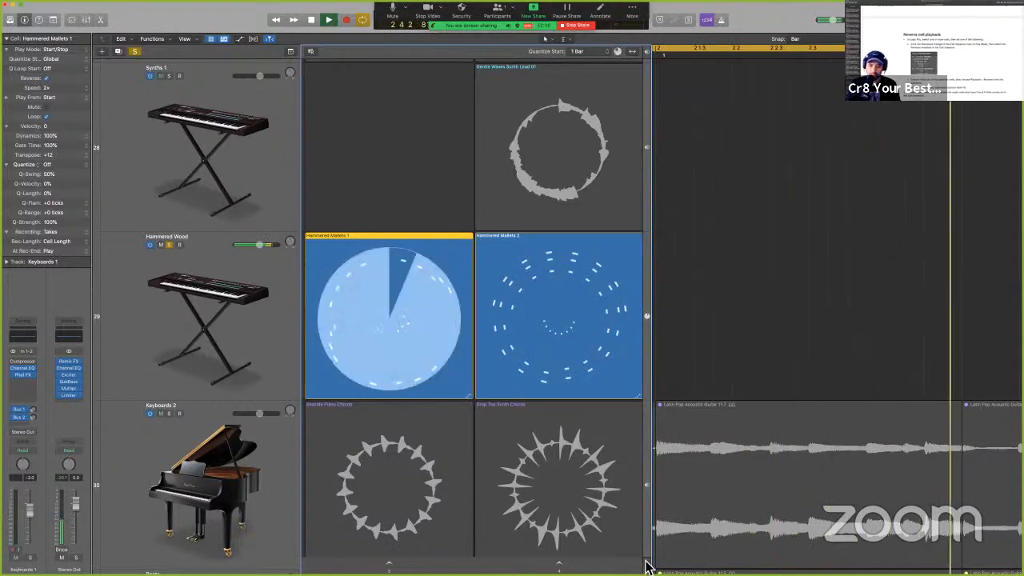
key(alt)
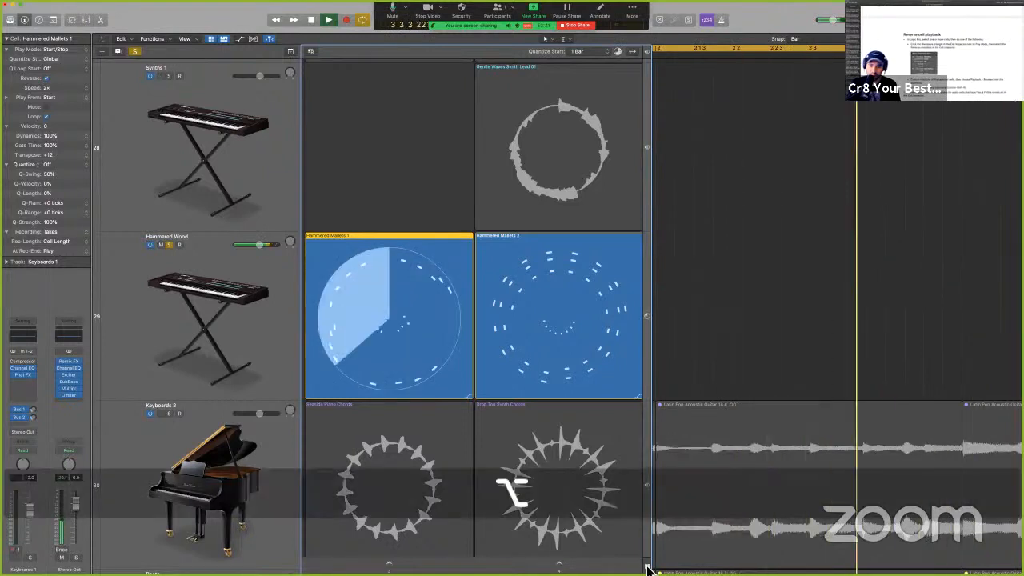
alt+click(646, 566)
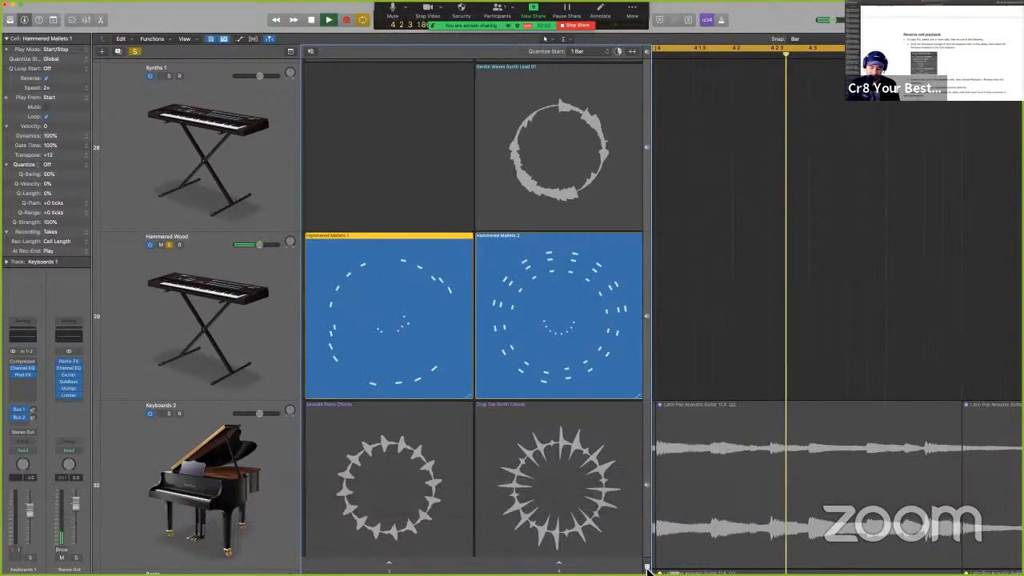
key(ctrl+alt+super)
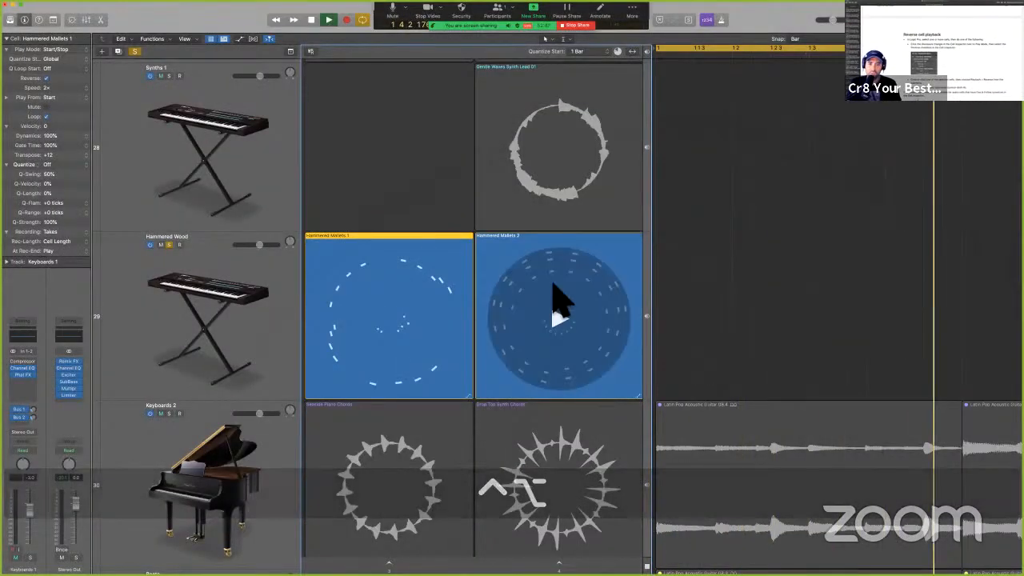
- Switch to the Logic Pro User Guide in Preview and read the remaining reverse playback notes and the Live Loops scenes introduction
key(ctrl+Right)
key(ctrl+Right)
scroll(572, 388, down, 2)
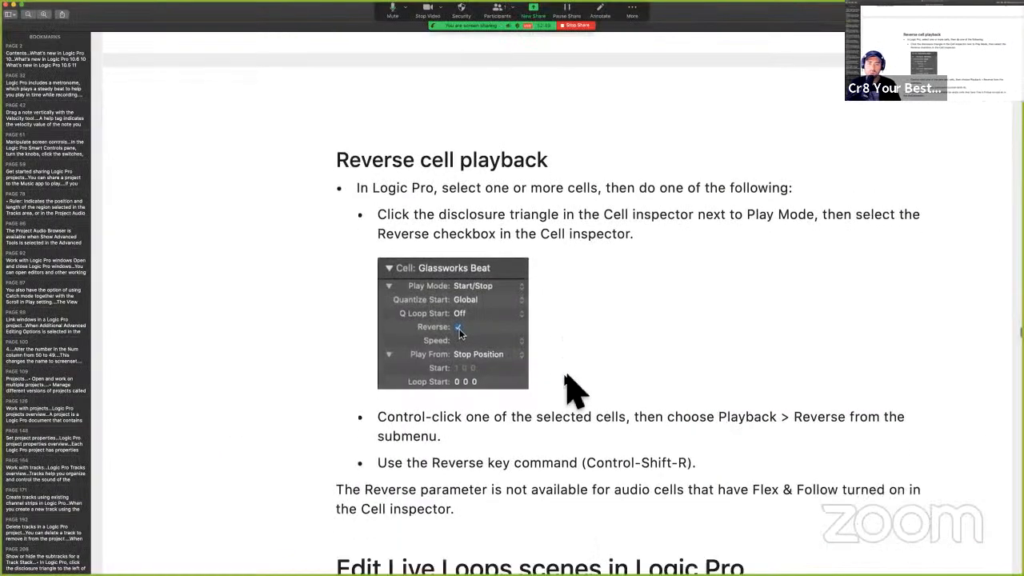
scroll(568, 383, down, 3)
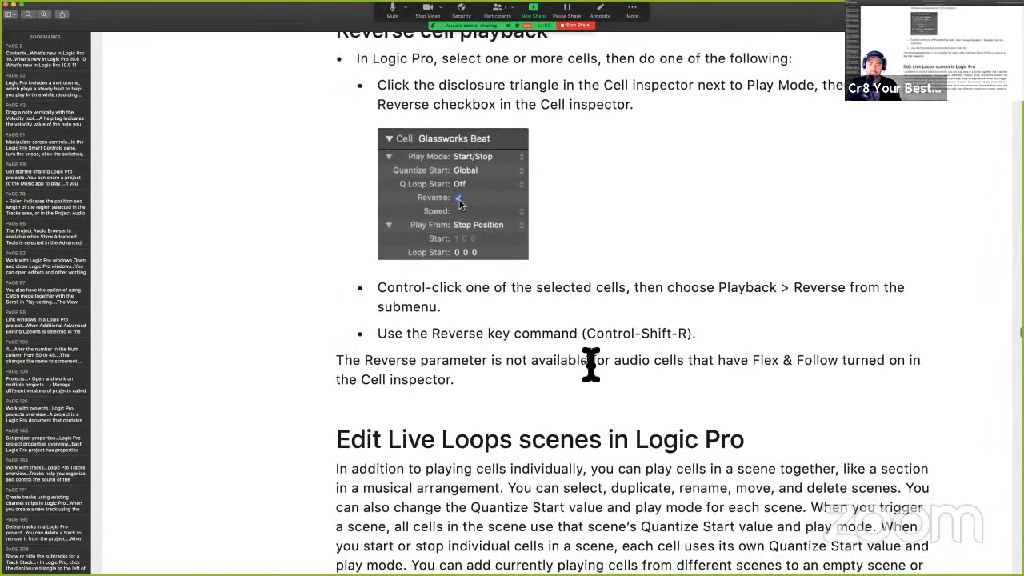
scroll(590, 364, down, 3)
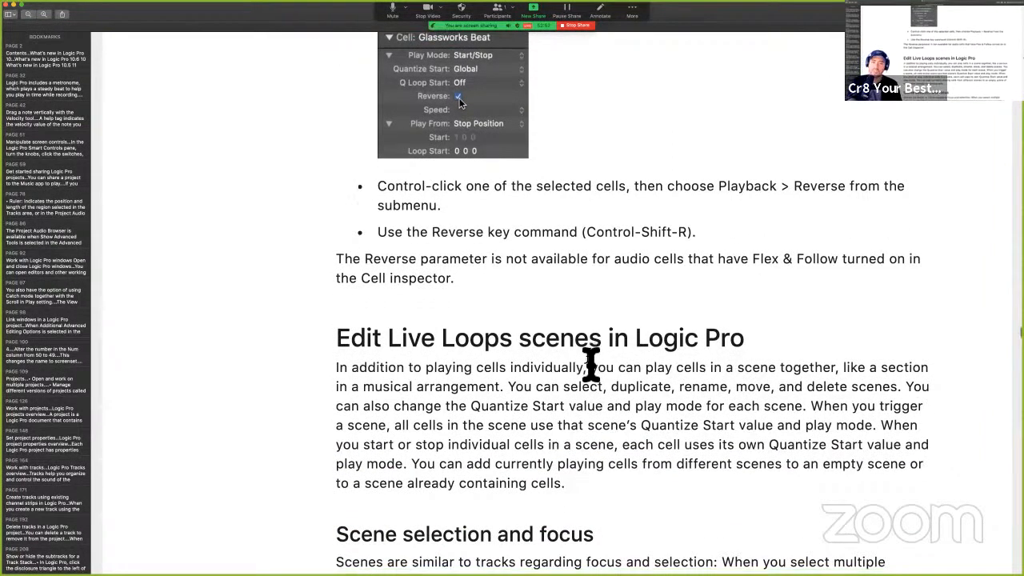
scroll(590, 364, down, 3)
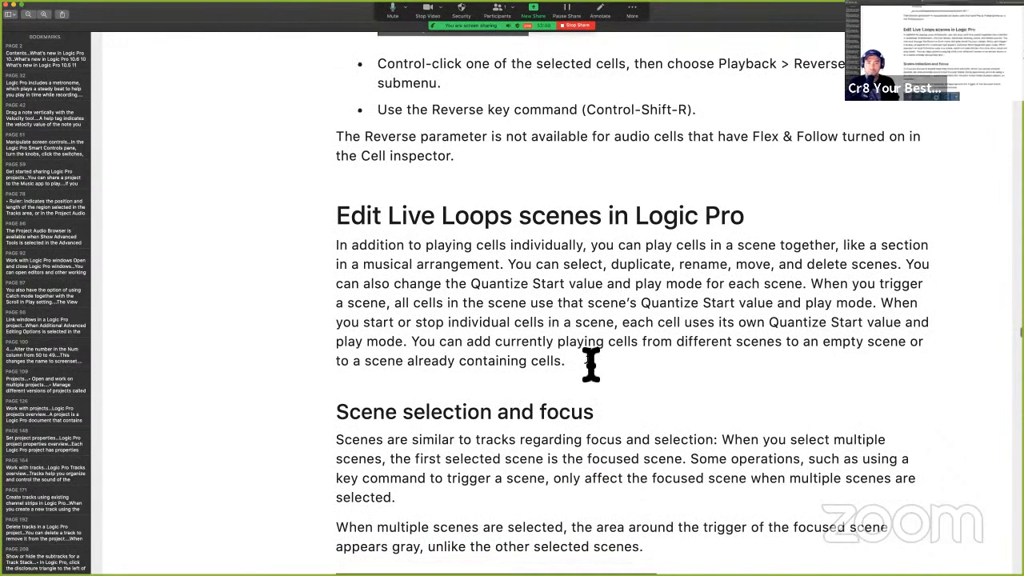
scroll(590, 363, down, 3)
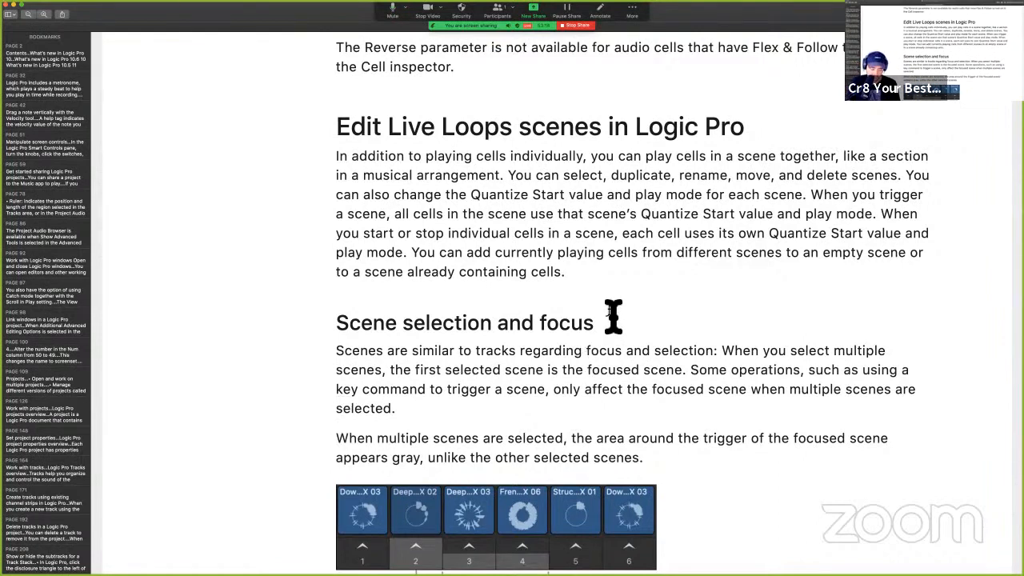
- Save the user guide PDF
key(super+s)
key(super+s)
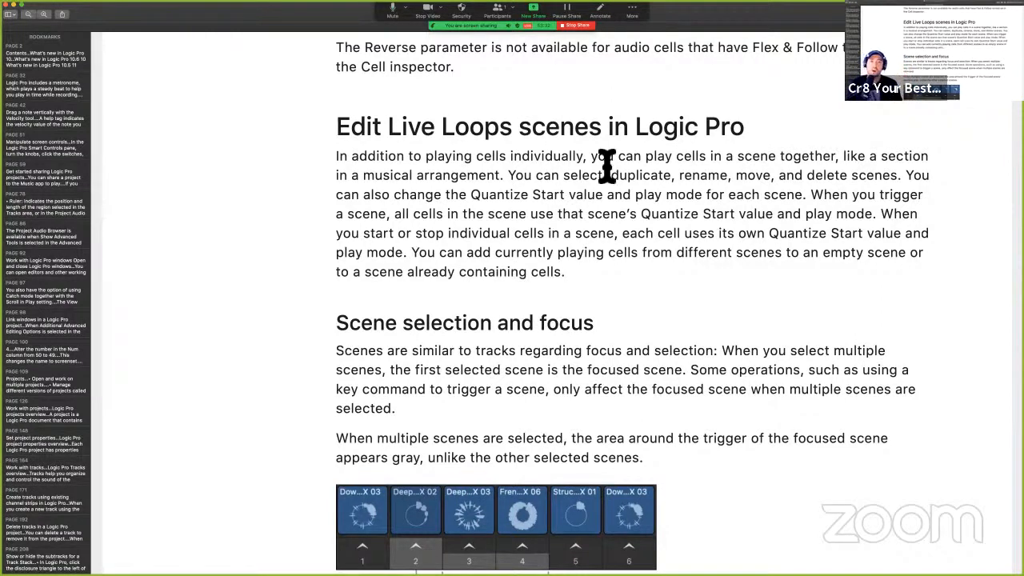
key(s)
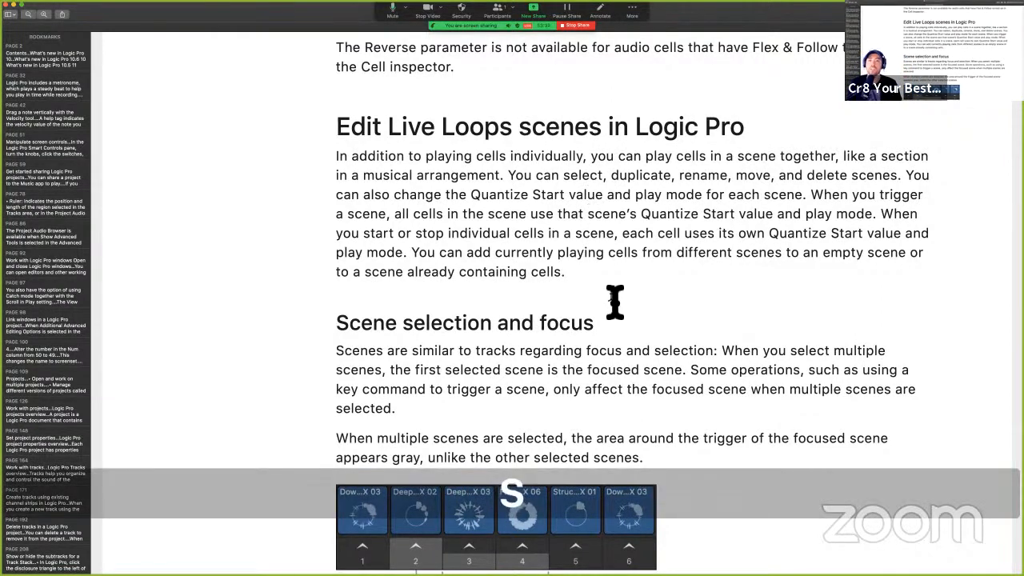
- Look ahead through the guide's sections on scene selection and focus, selecting scenes, and changing the focused scene
scroll(614, 303, up, 6)
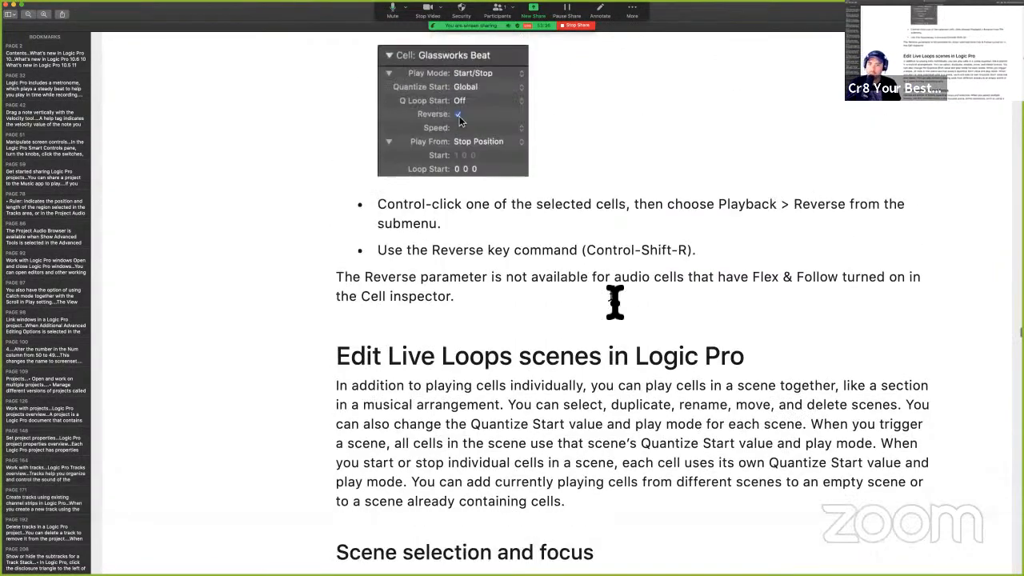
scroll(614, 303, down, 8)
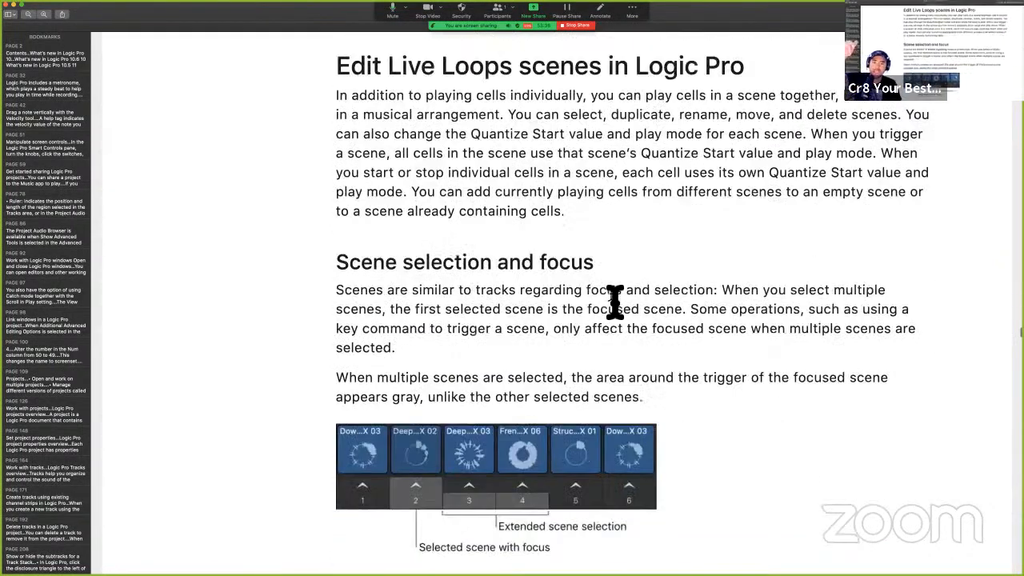
scroll(614, 302, down, 4)
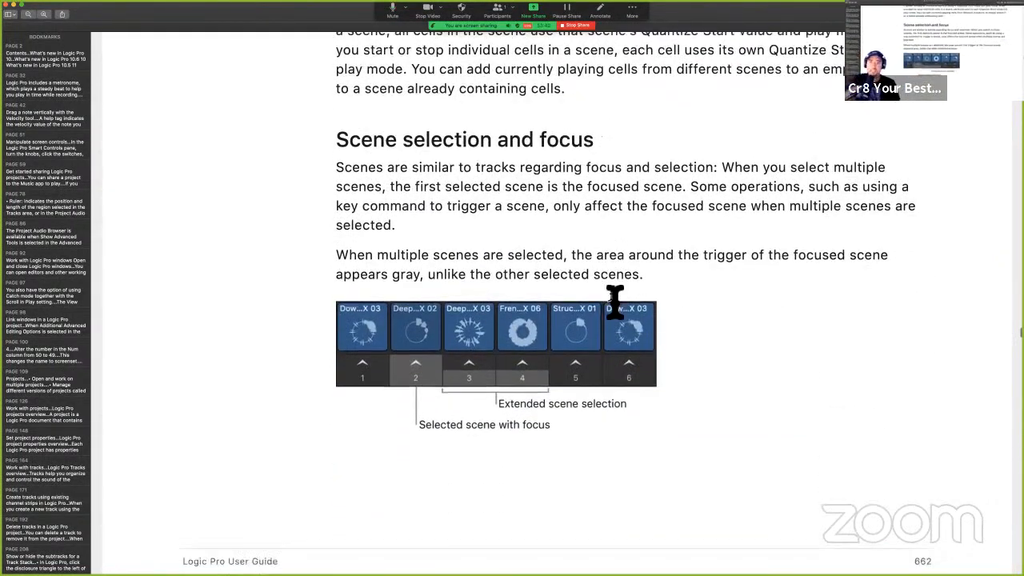
scroll(614, 302, down, 3)
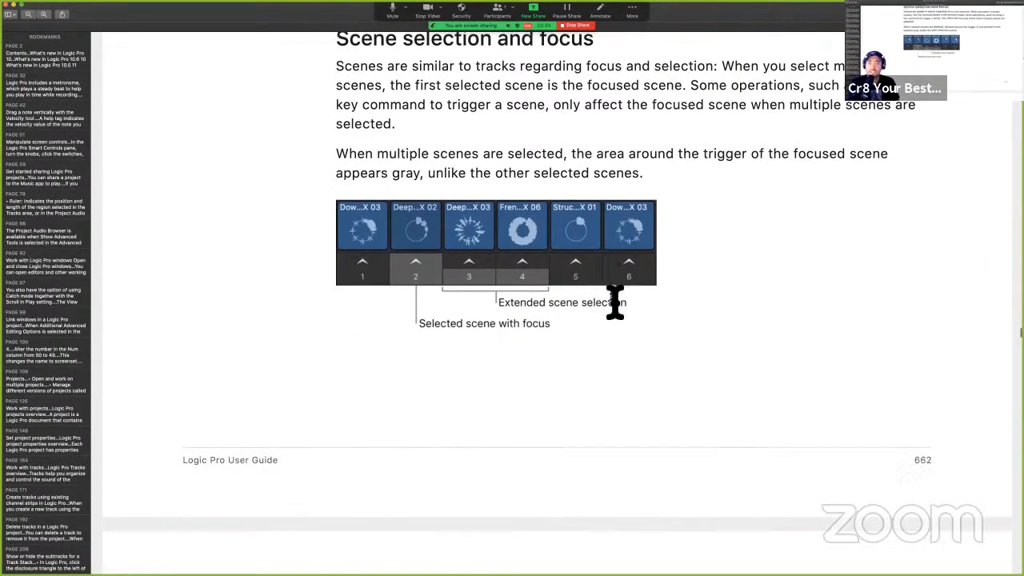
scroll(615, 302, down, 4)
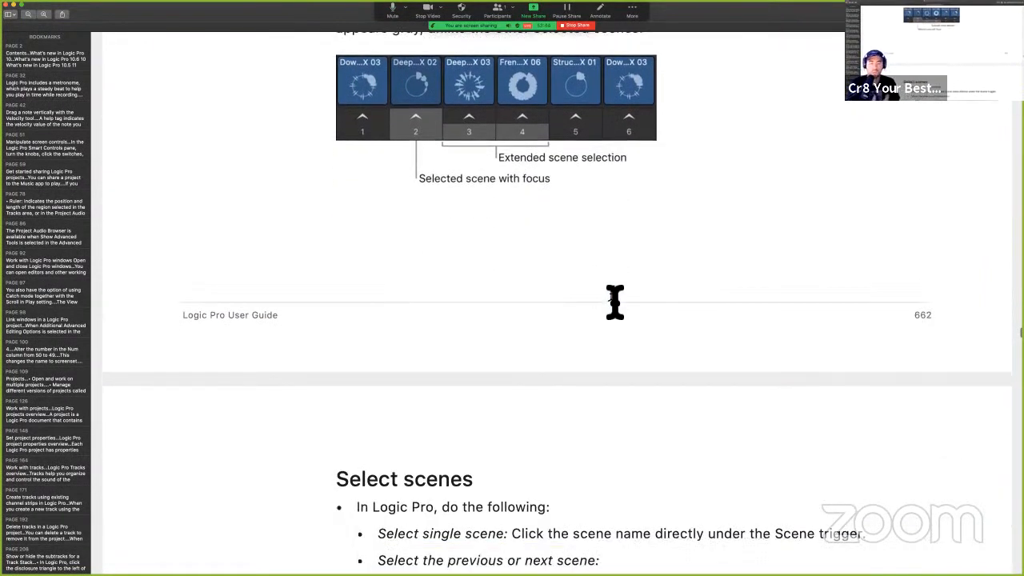
scroll(614, 302, down, 9)
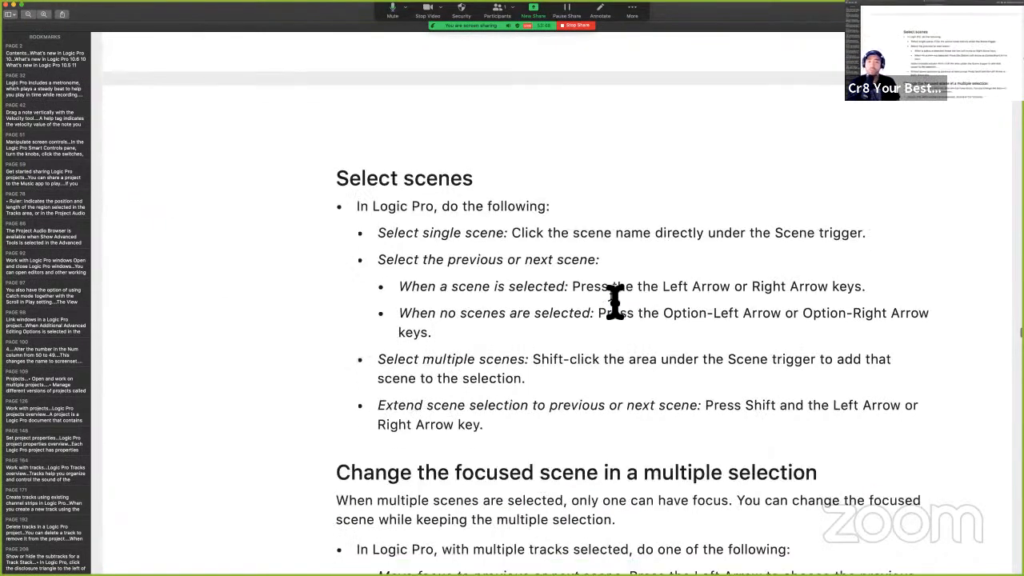
scroll(615, 303, down, 2)
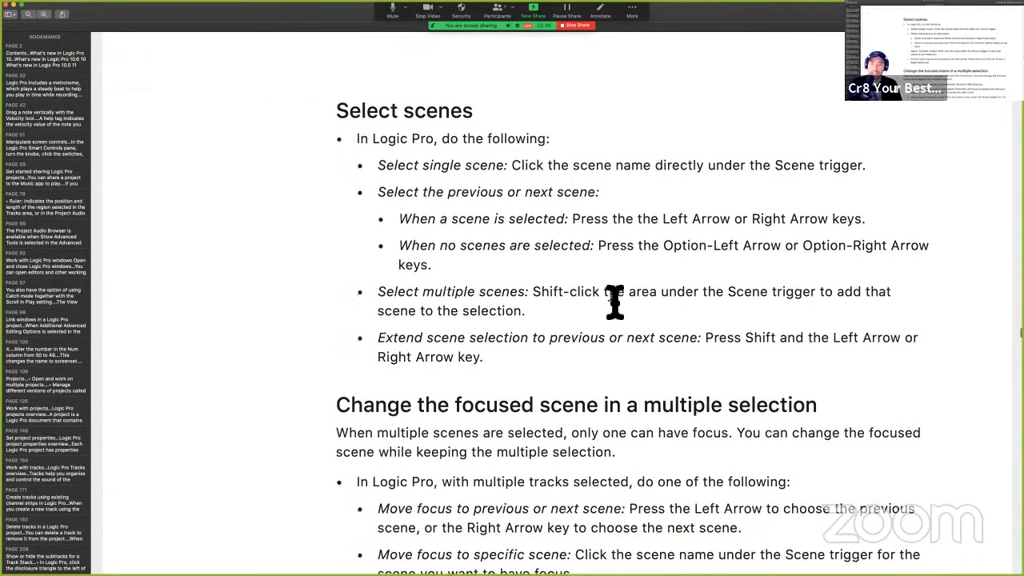
scroll(614, 302, up, 20)
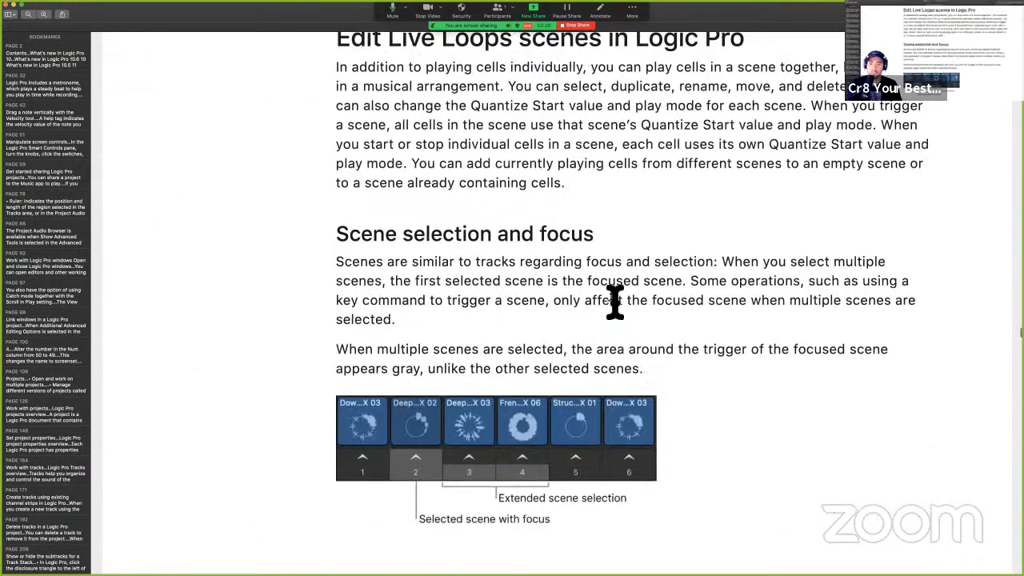
scroll(615, 302, up, 1)
- Bookmark the guide page that begins with Reverse cell playback and save the PDF
key(super+s)
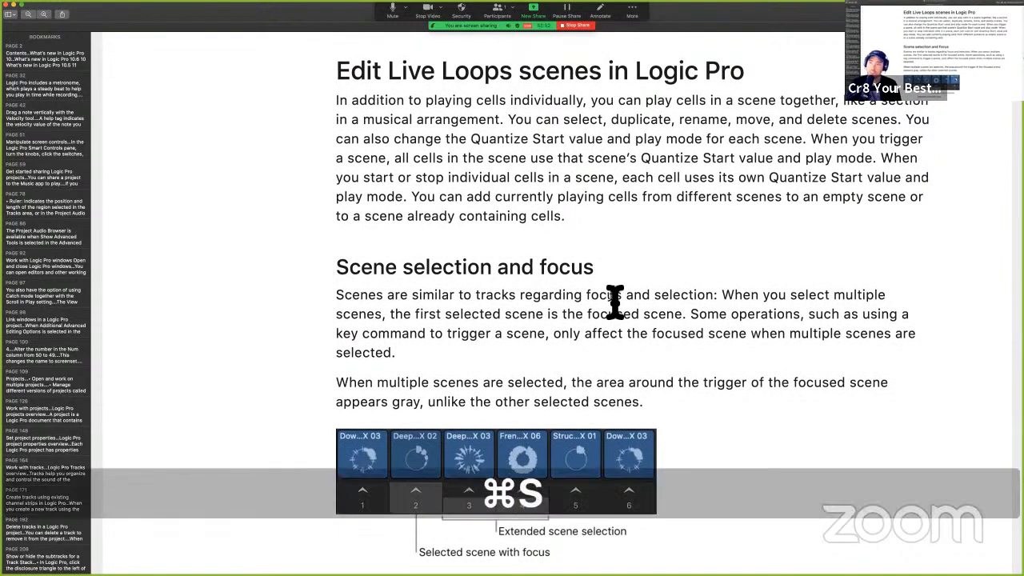
key(super+d)
scroll(697, 327, up, 3)
scroll(697, 326, up, 15)
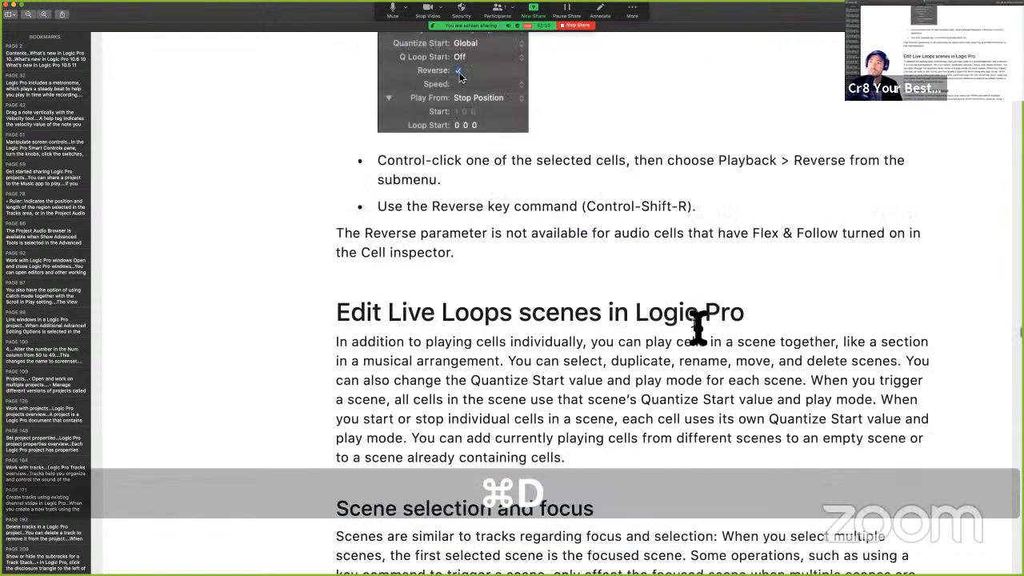
scroll(697, 327, down, 1)
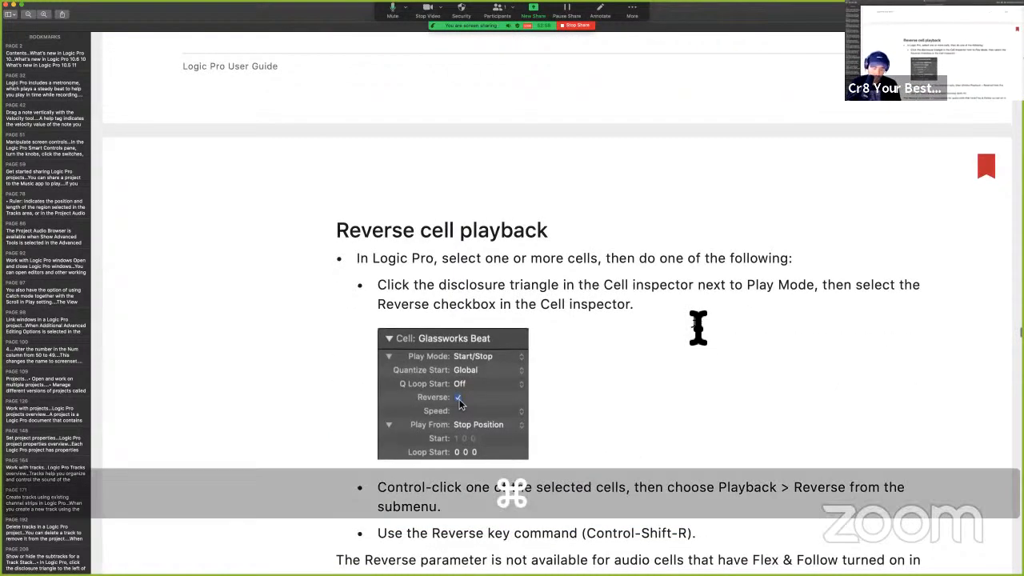
key(super+s)
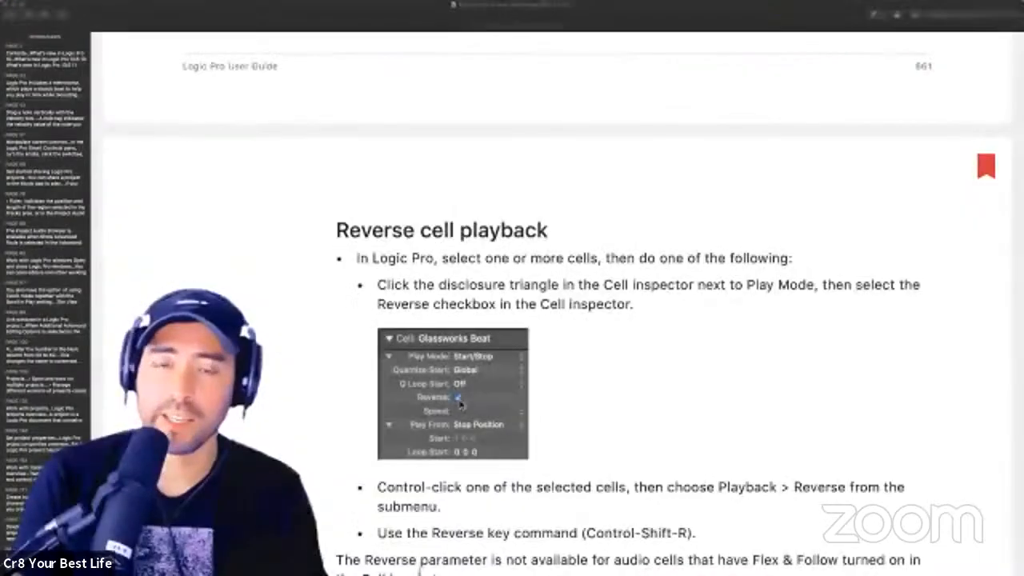